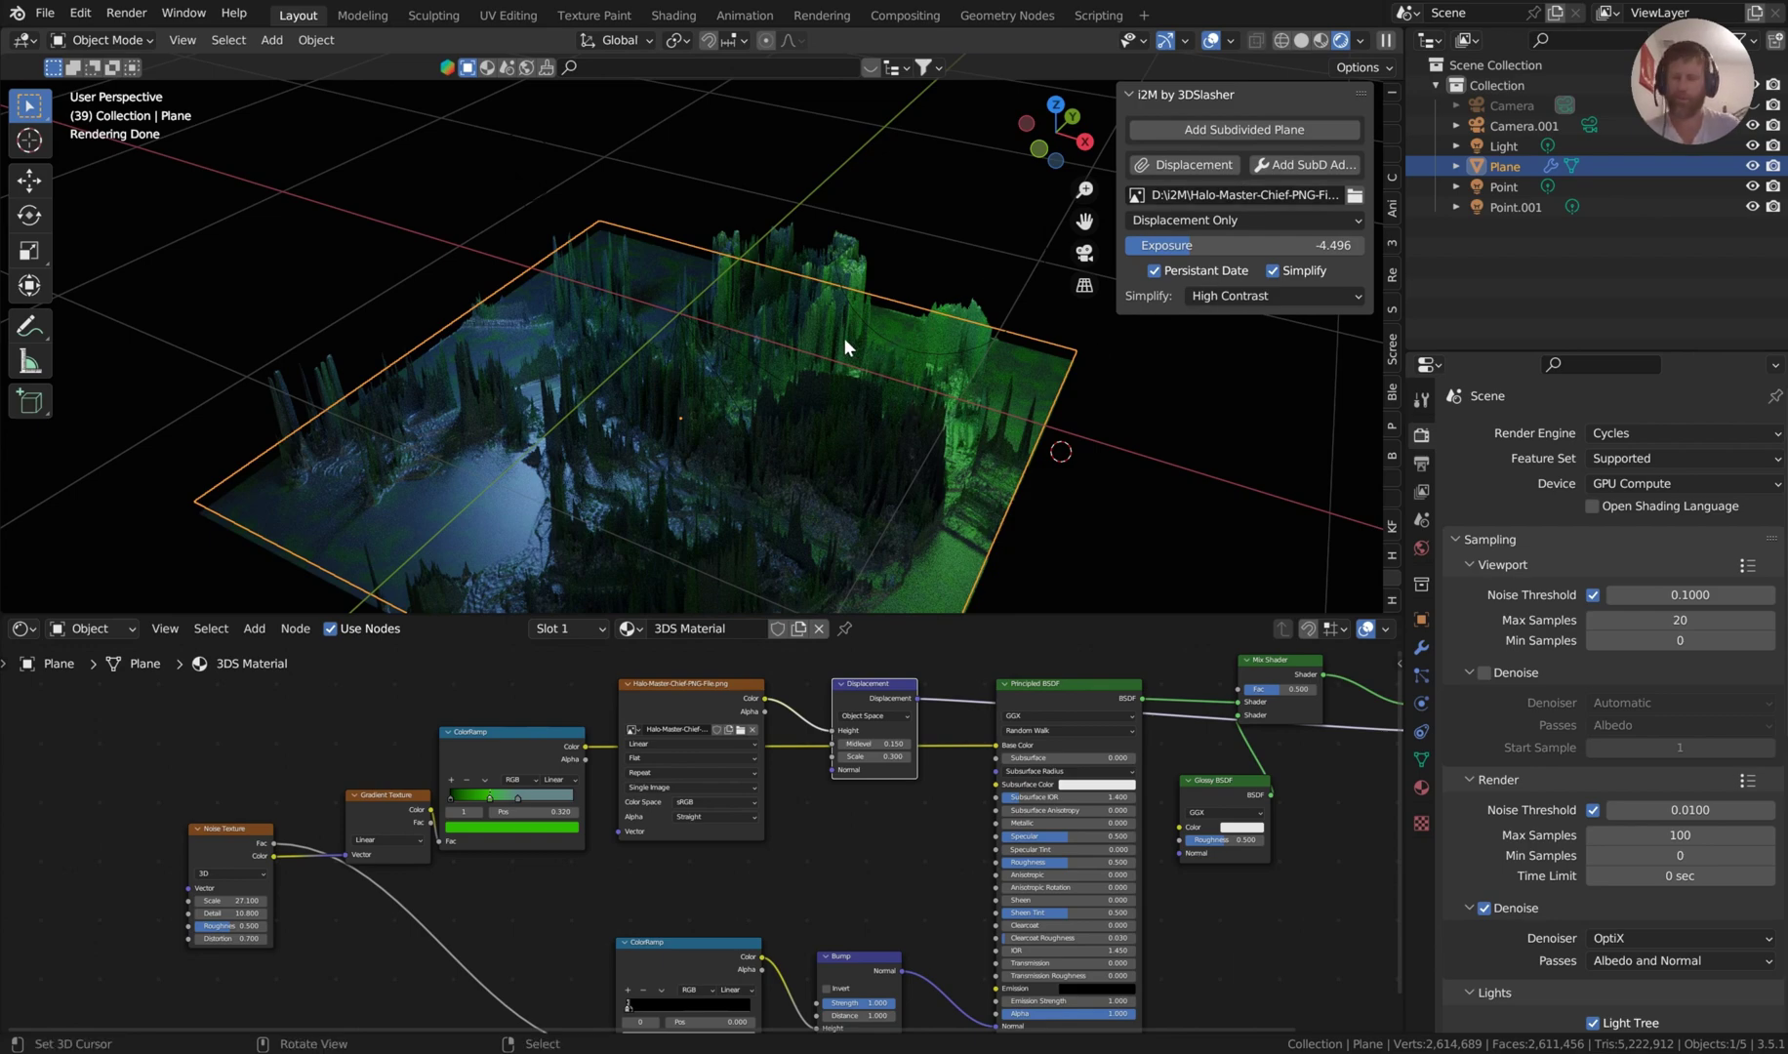
Set the Scale of the Displacement node in the Halo-Master-Chief plane's material to 0.15 and inspect the relief.
middle_drag(861, 342, 819, 278)
scroll(838, 362, up, 3)
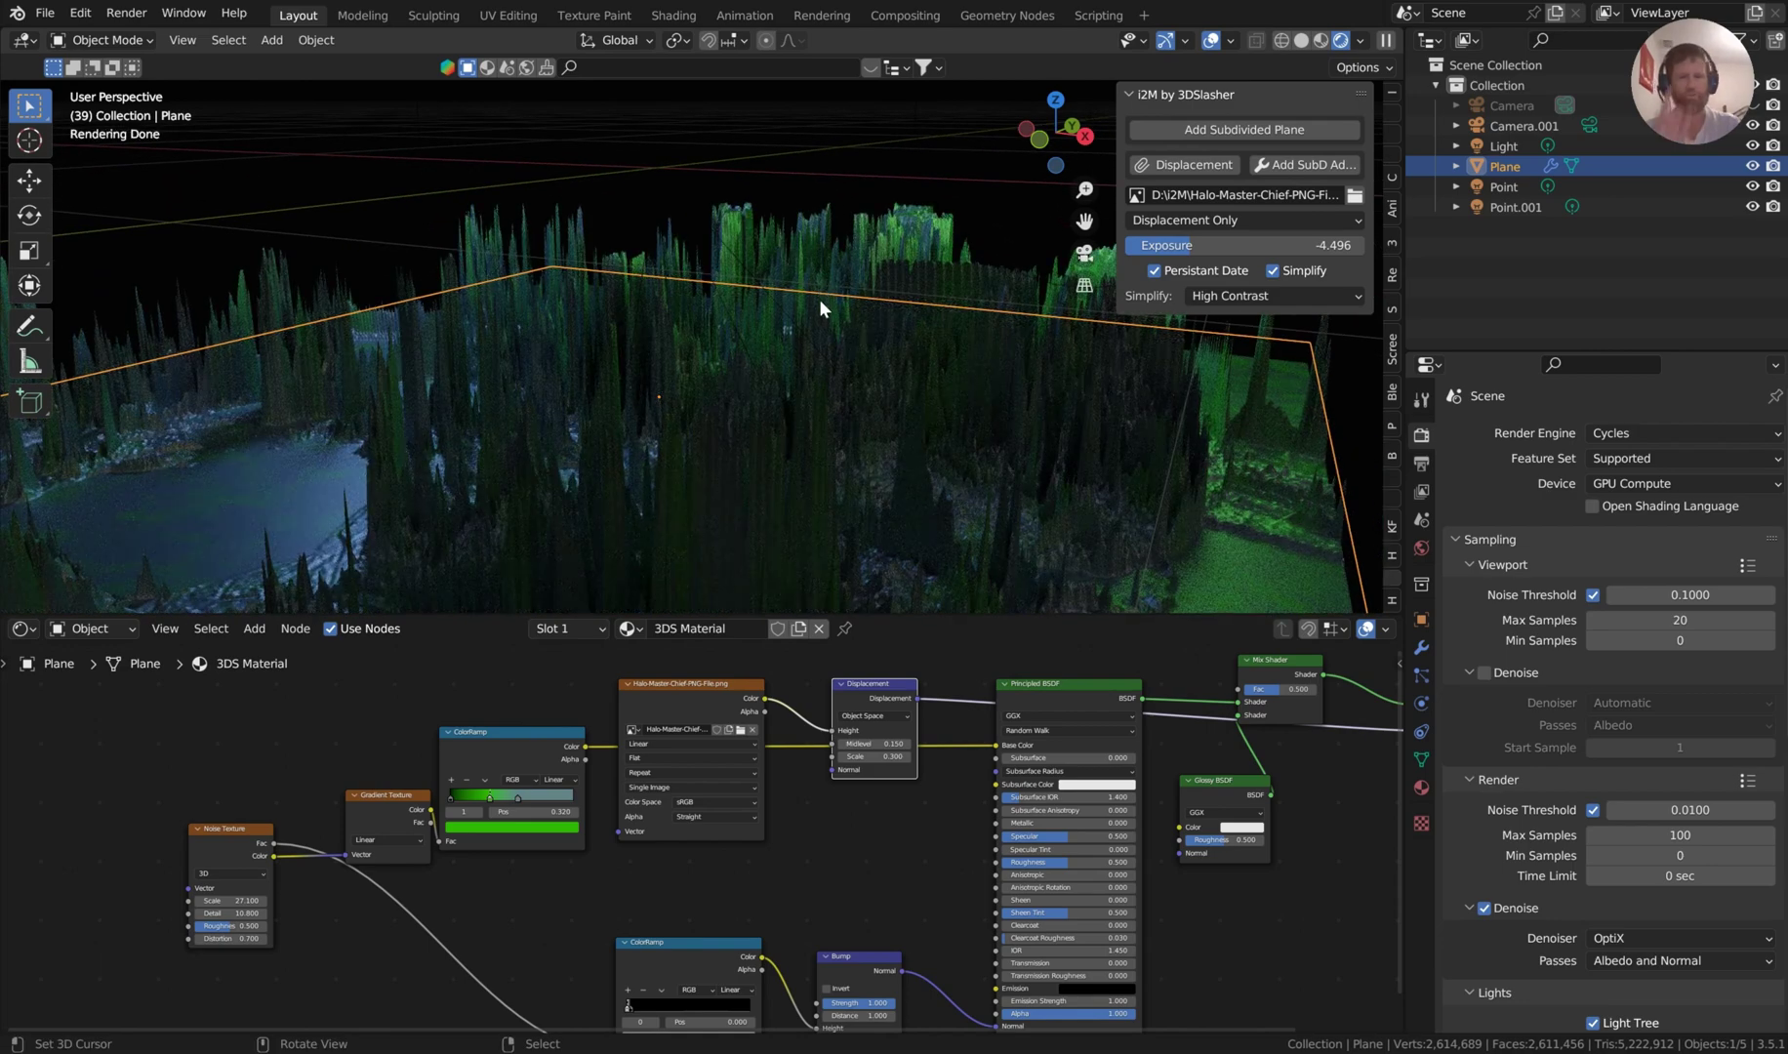
scroll(819, 298, down, 5)
key(KP_7)
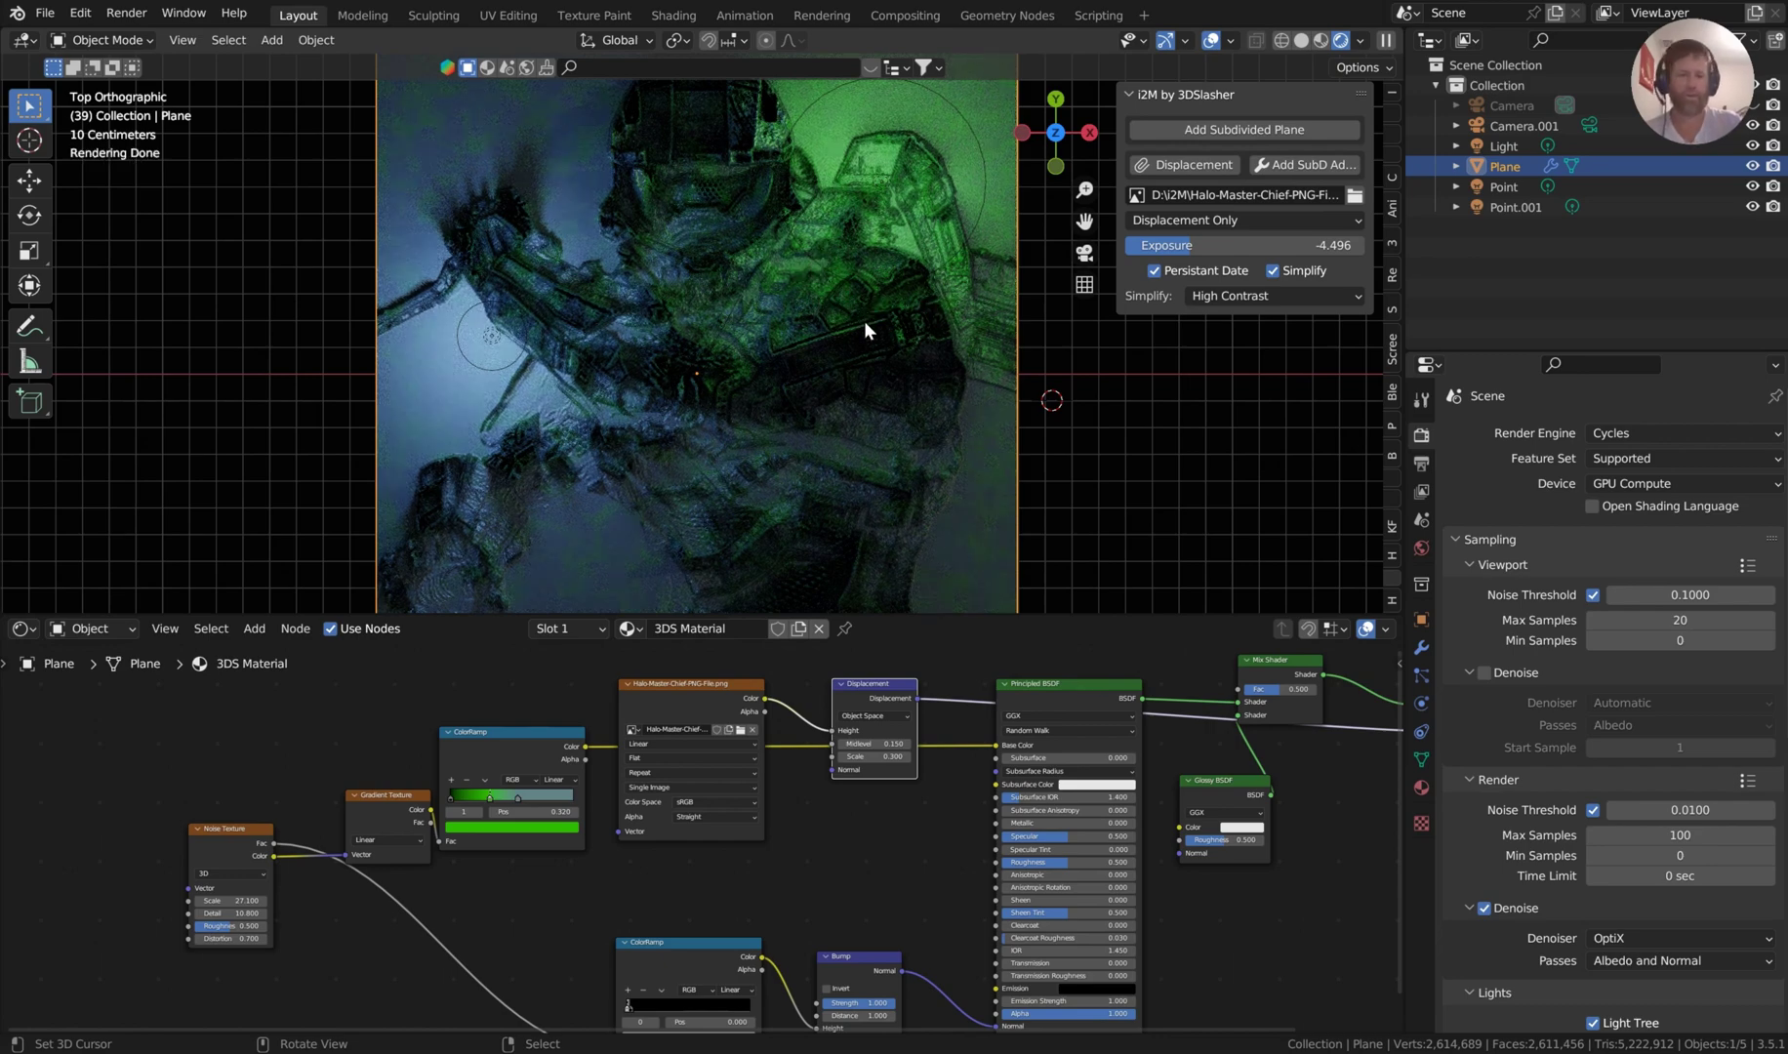
middle_drag(922, 394, 787, 498)
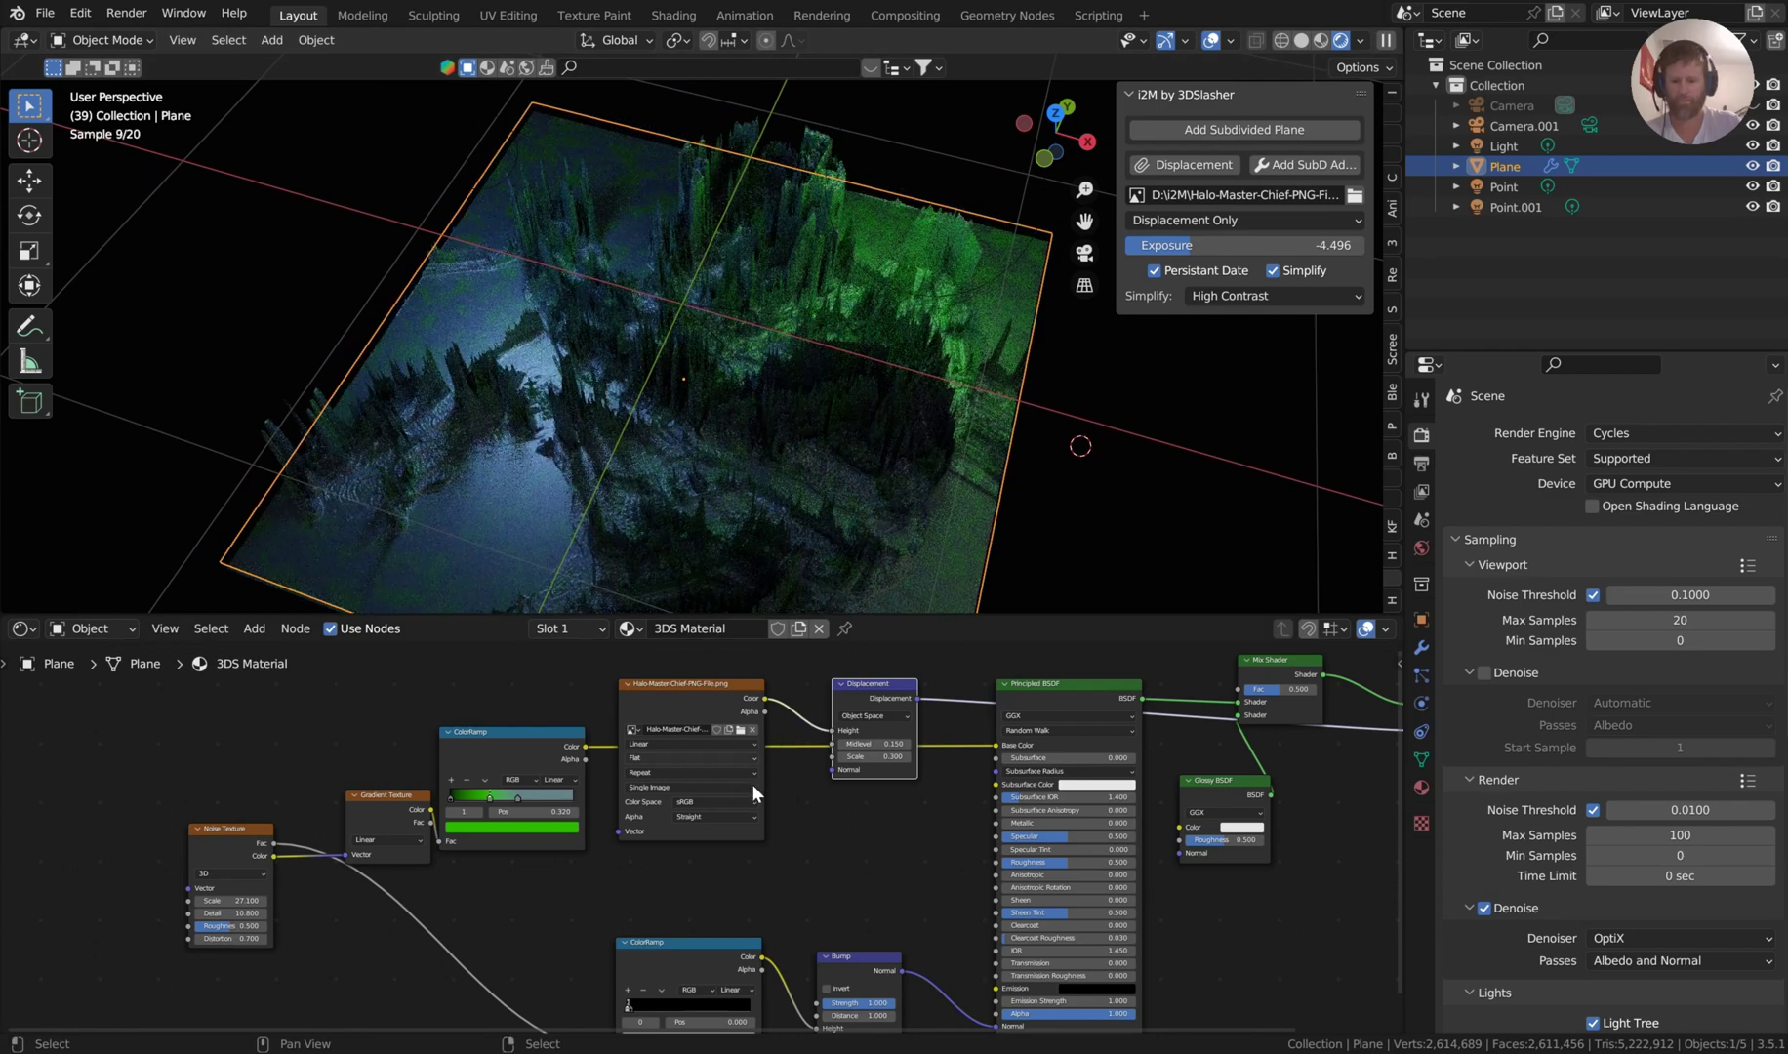
scroll(914, 831, up, 5)
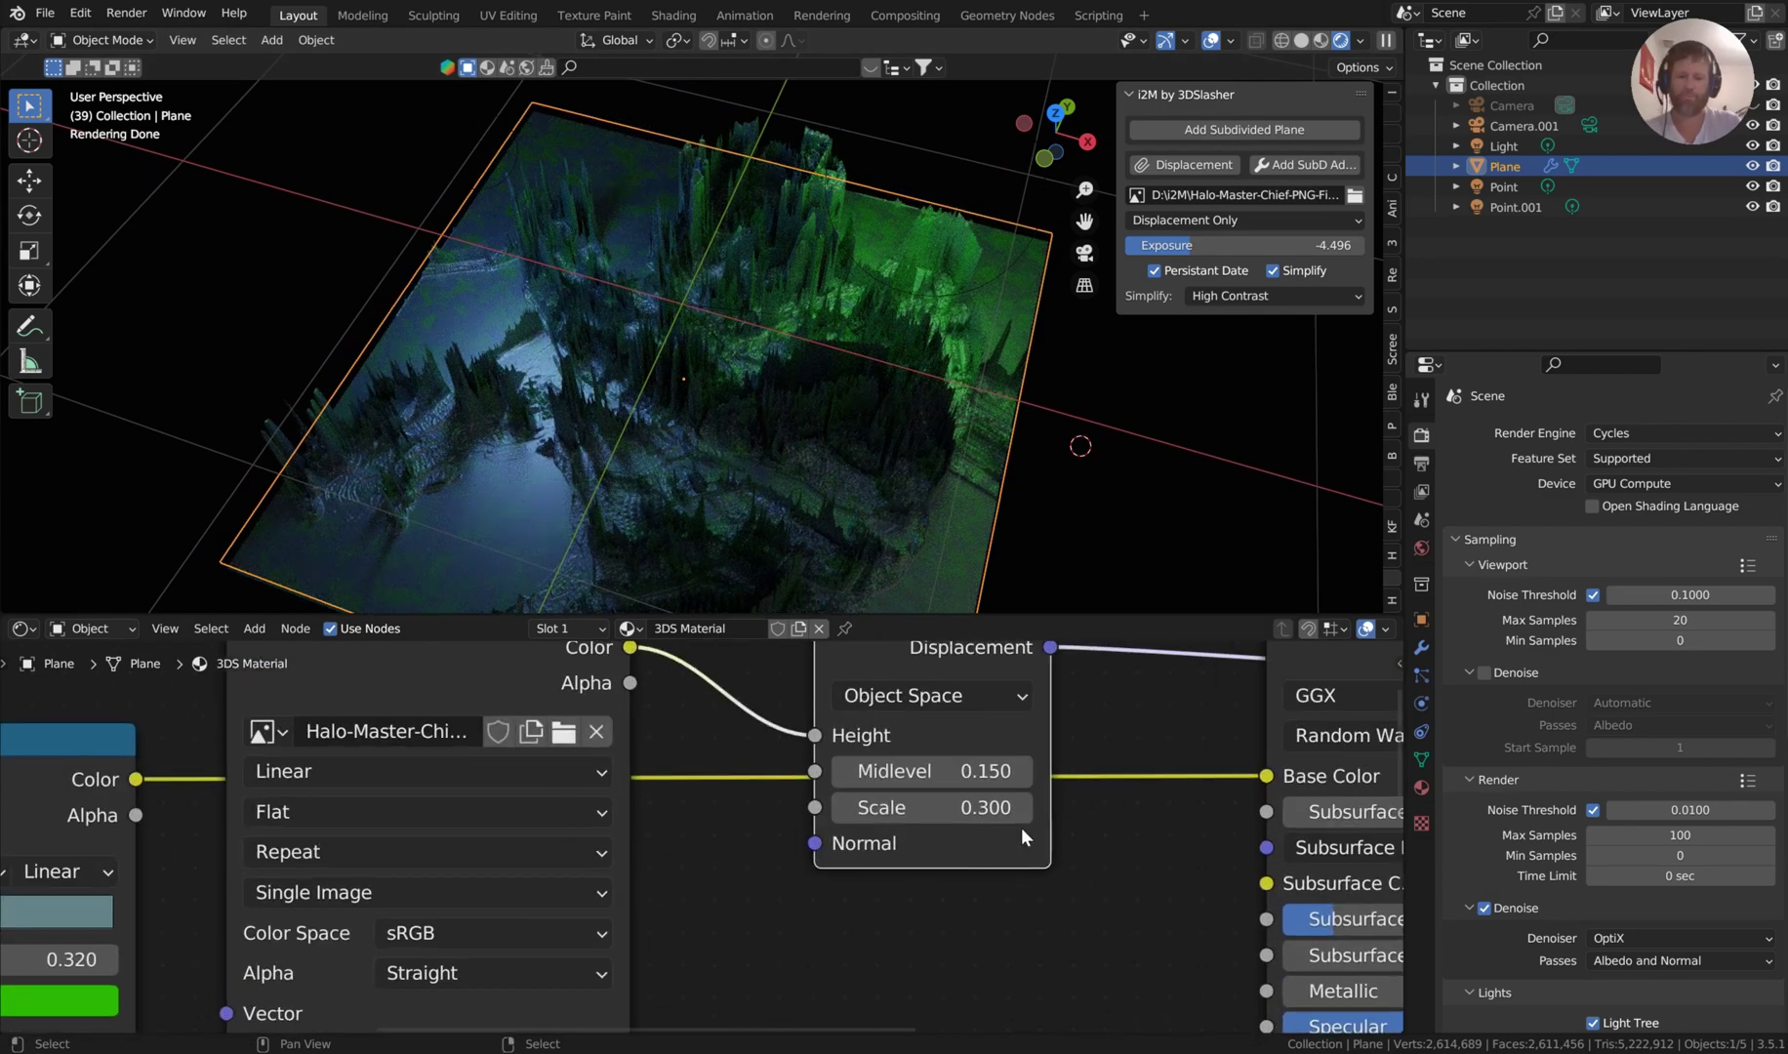
click(806, 862)
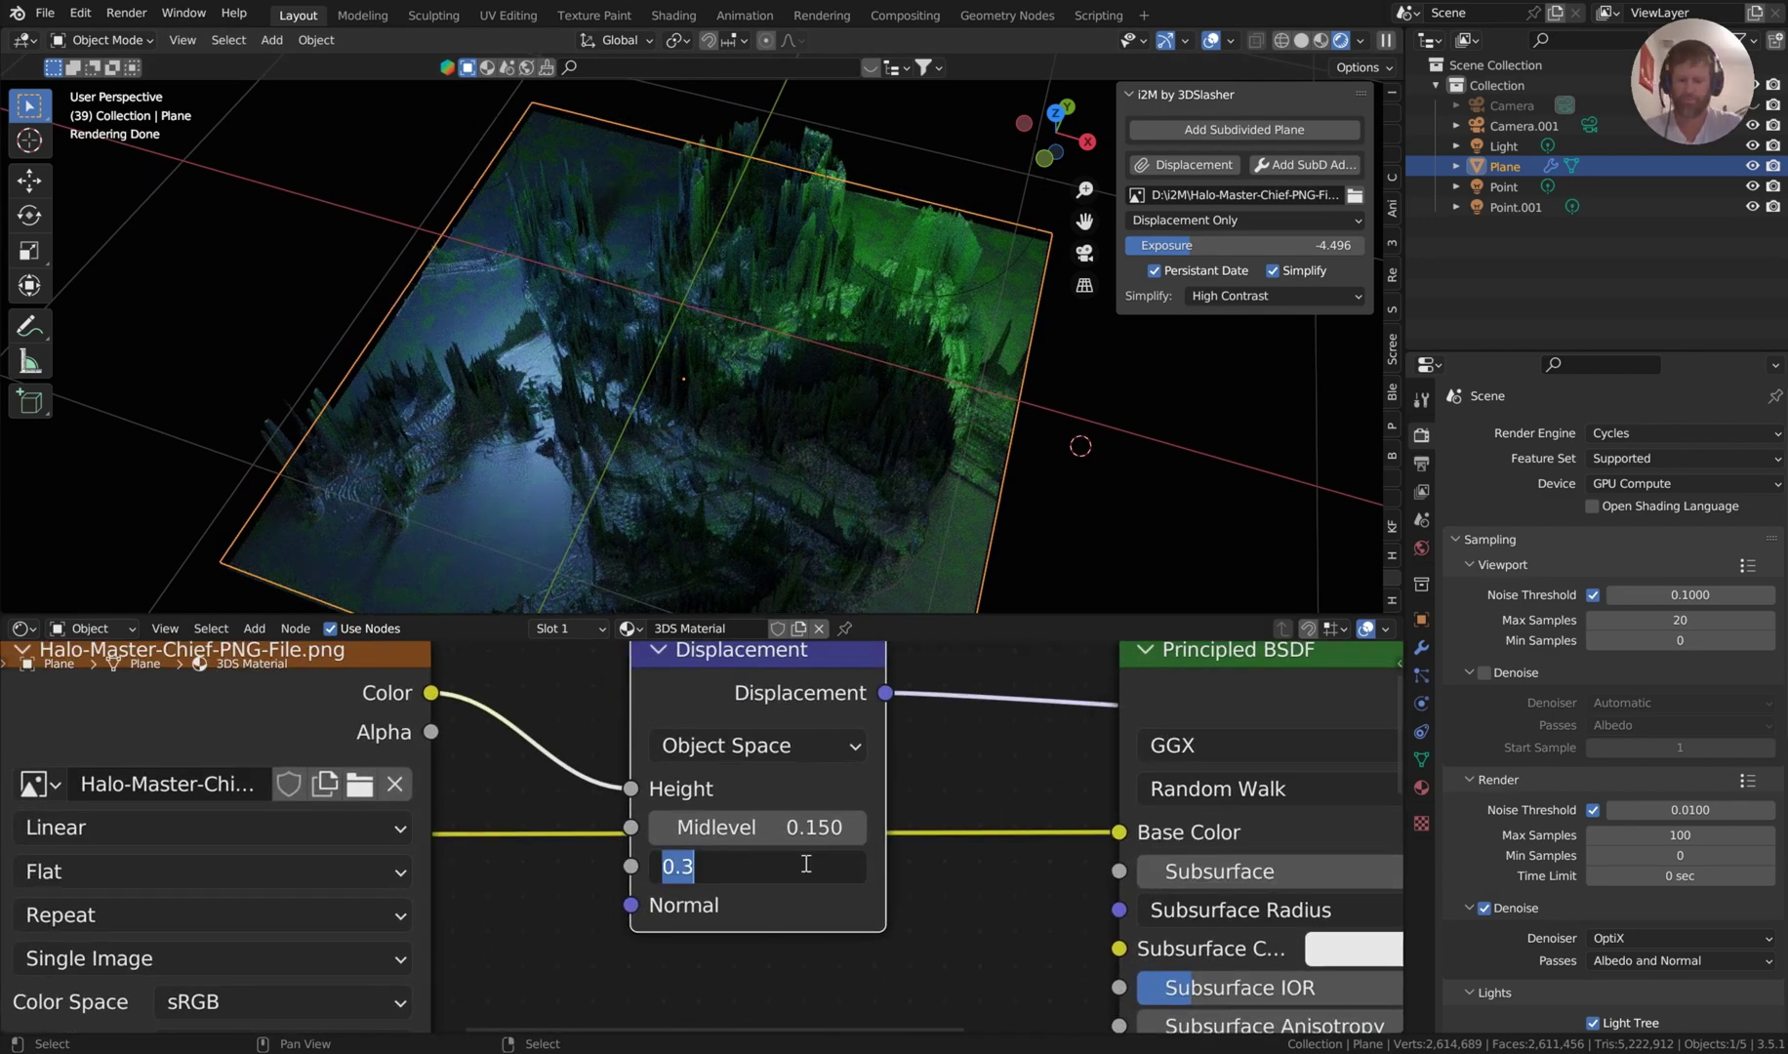
text(.15)
key(Return)
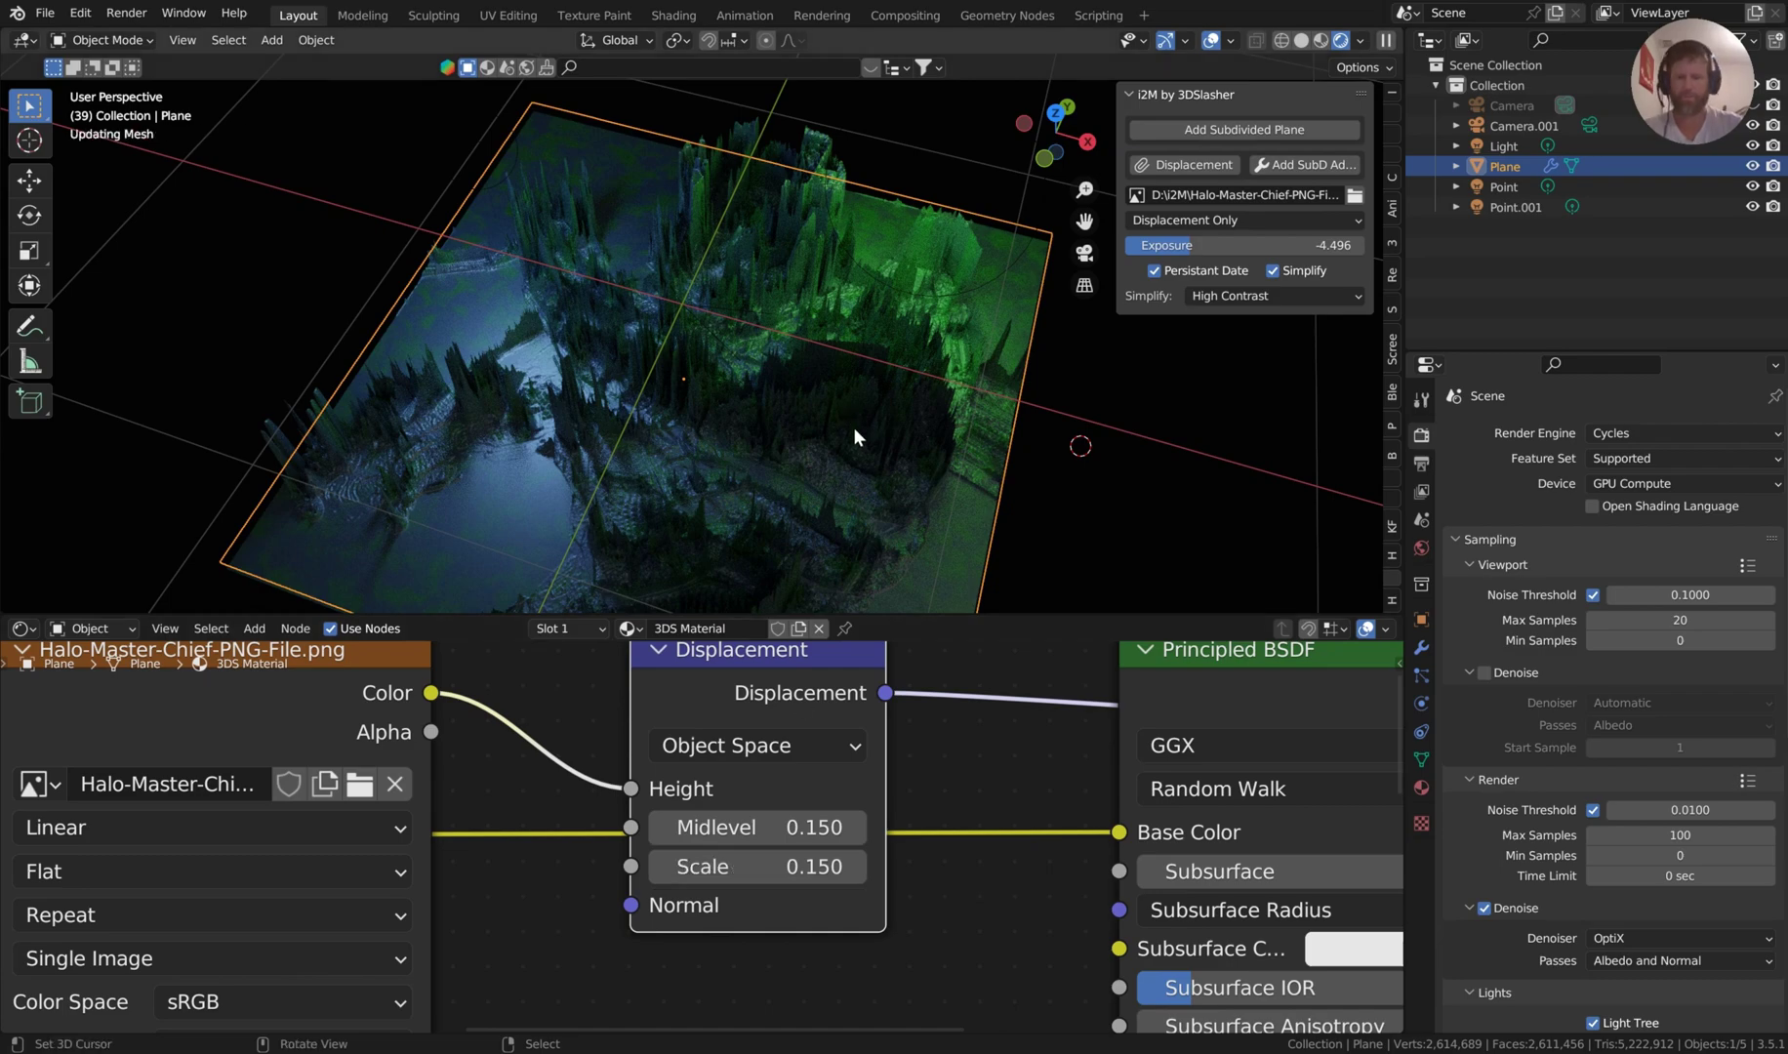
middle_drag(924, 405, 966, 437)
scroll(901, 335, up, 6)
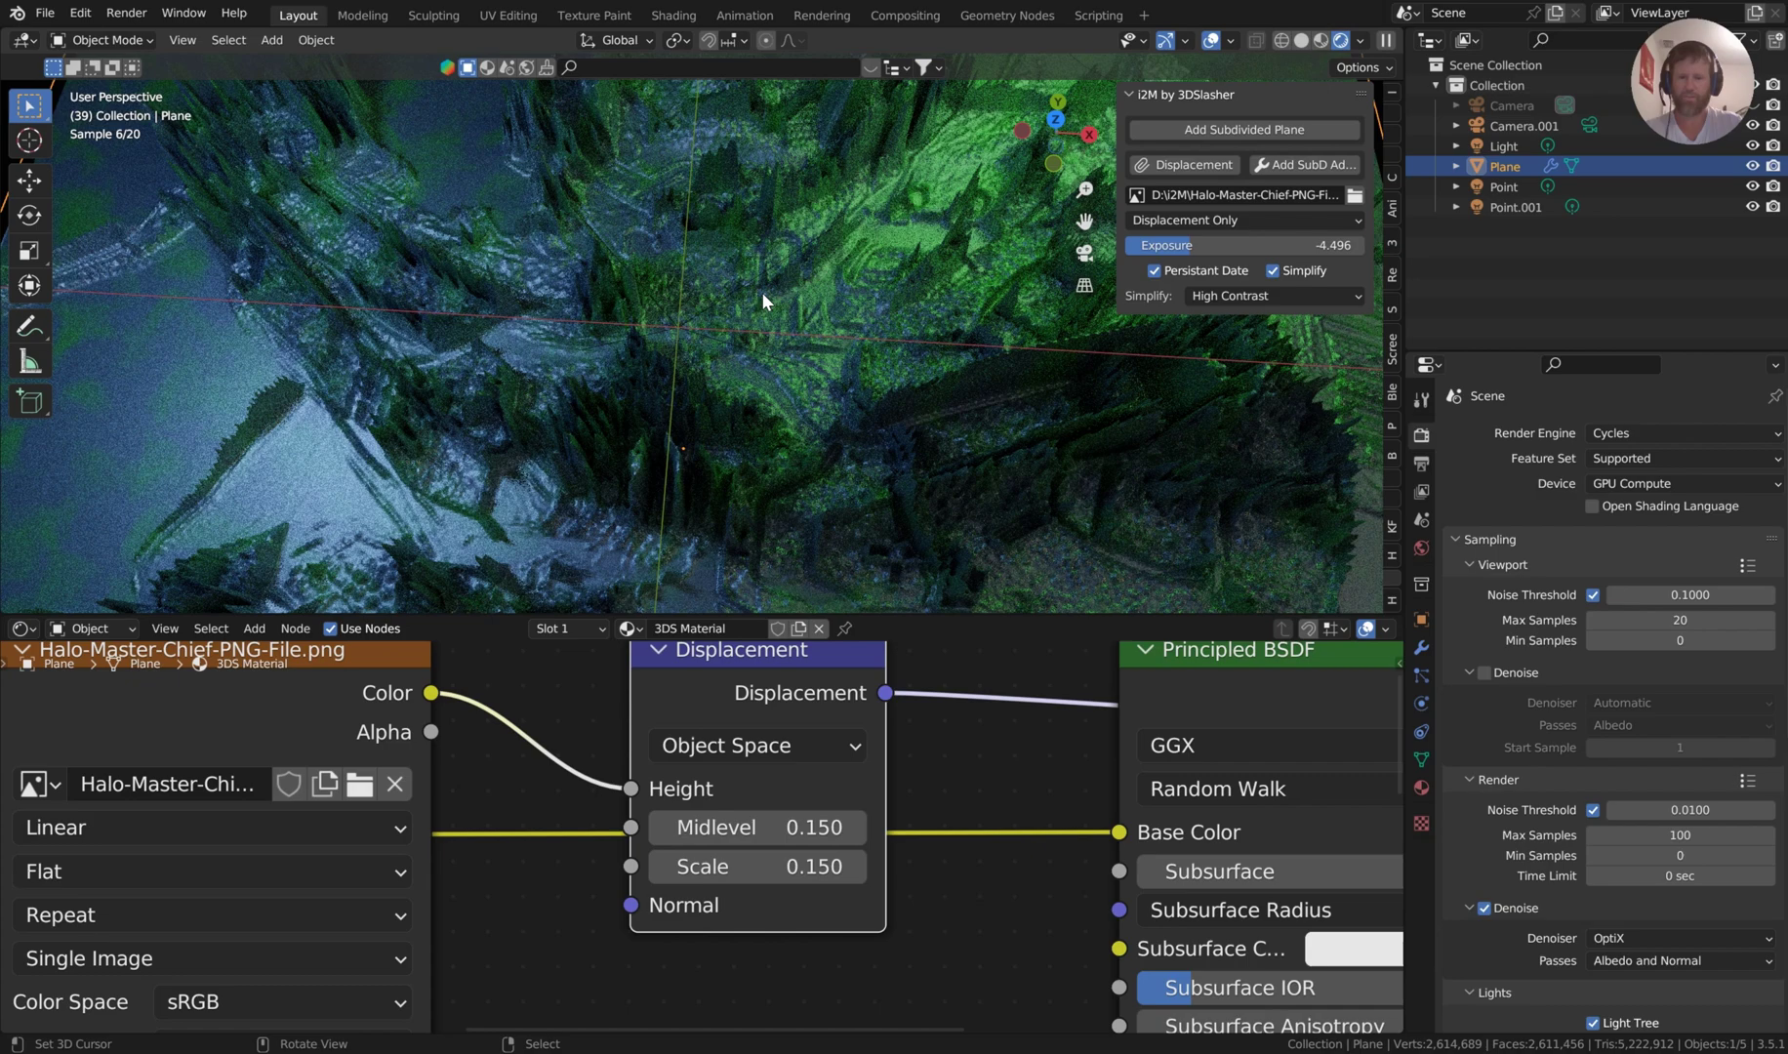
scroll(761, 293, down, 5)
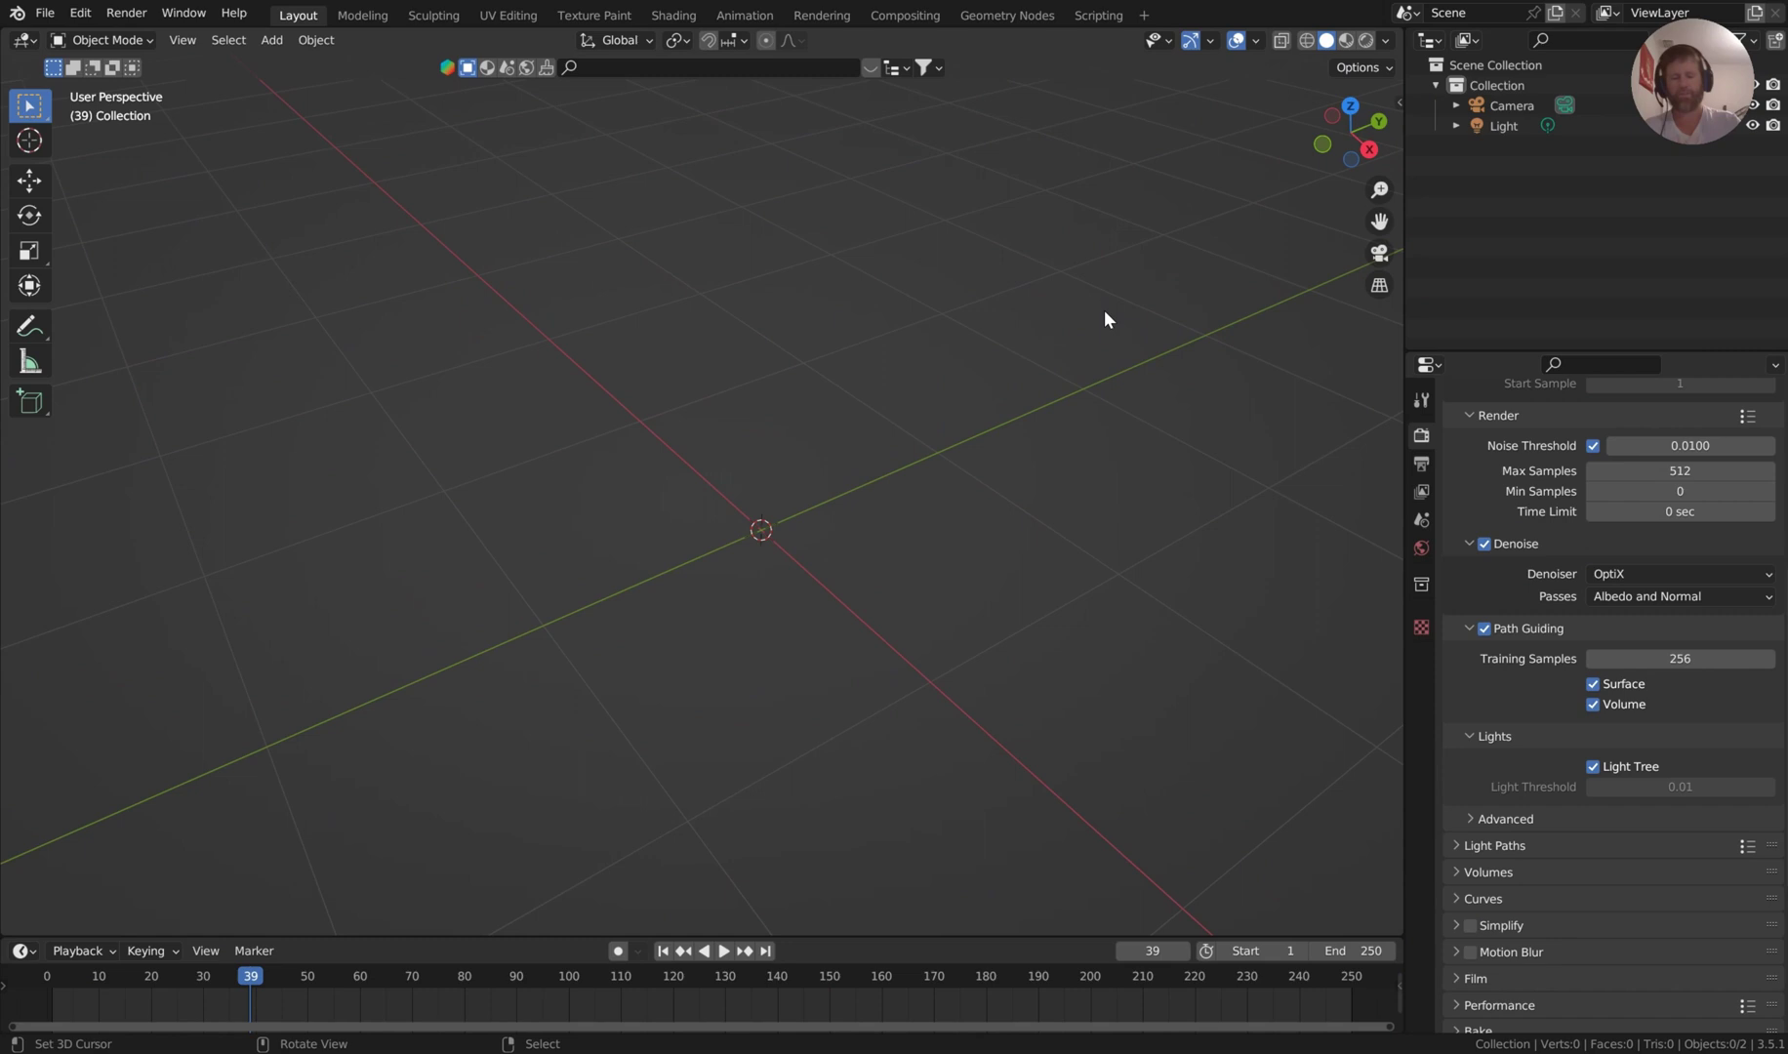
Show the i2M by 3DSlasher add-on tools and set the Cycles render device to GPU Compute.
key(n)
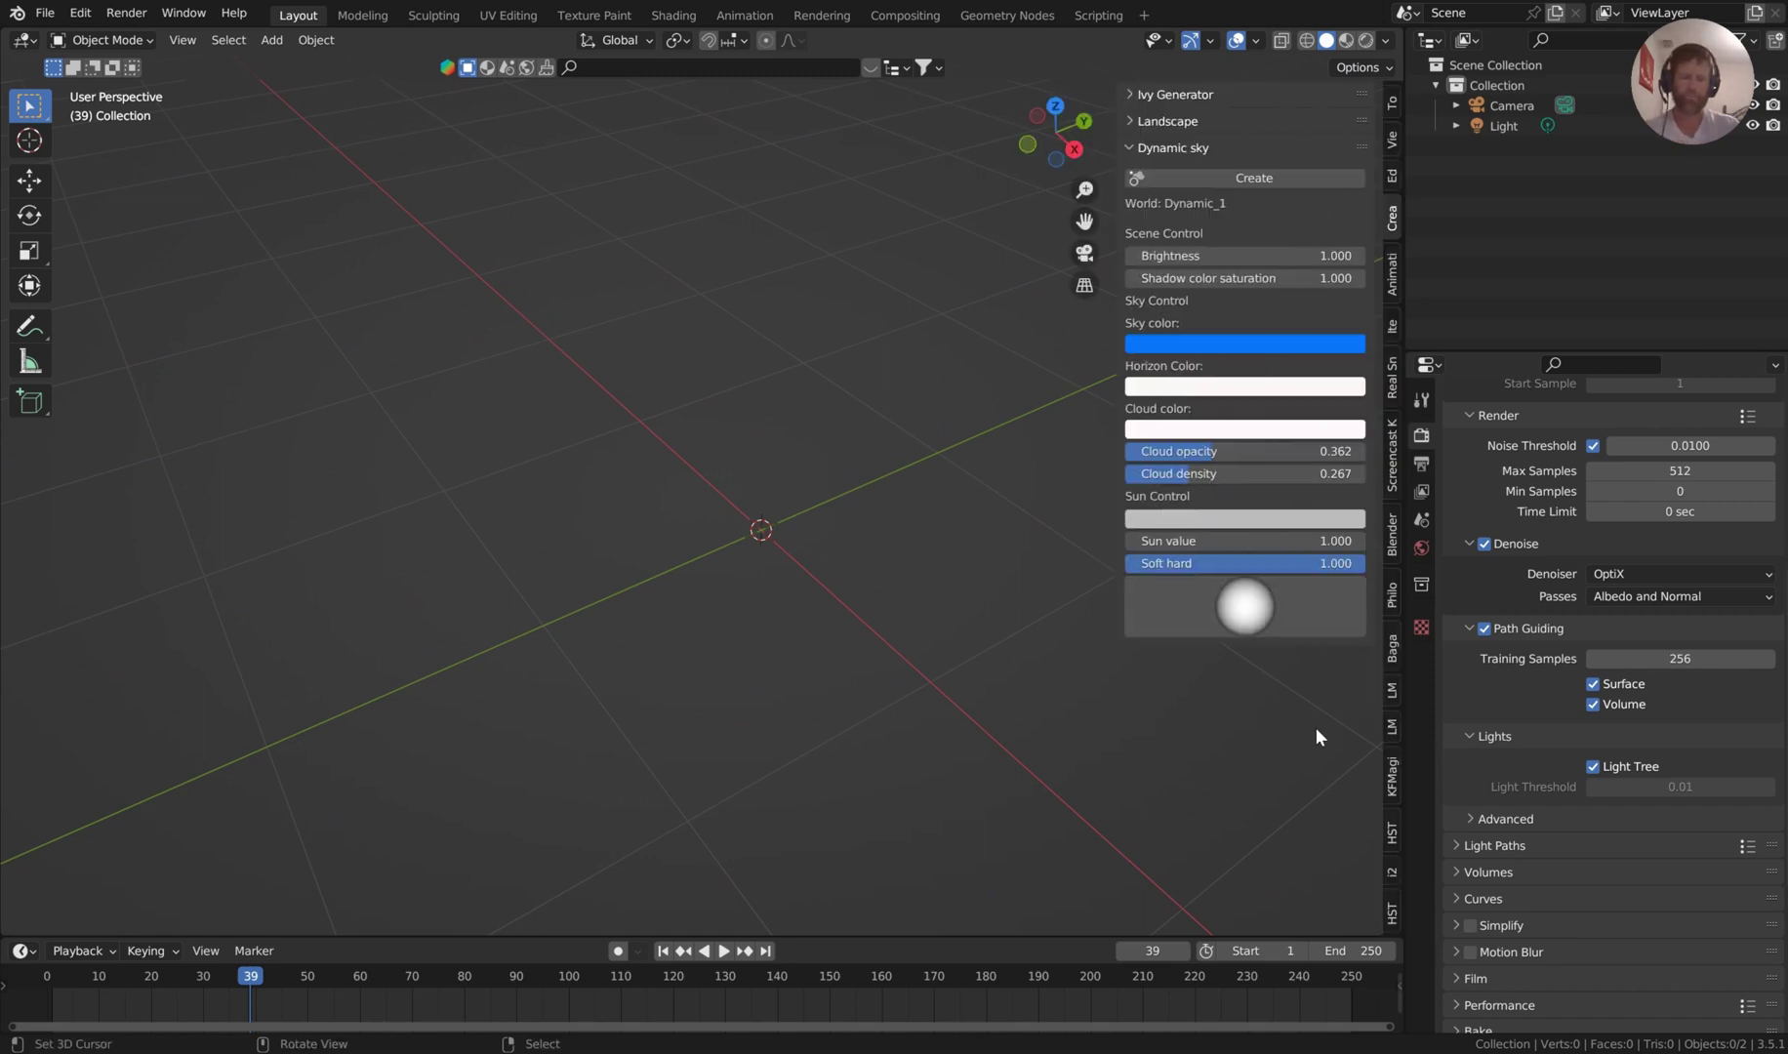
click(1385, 872)
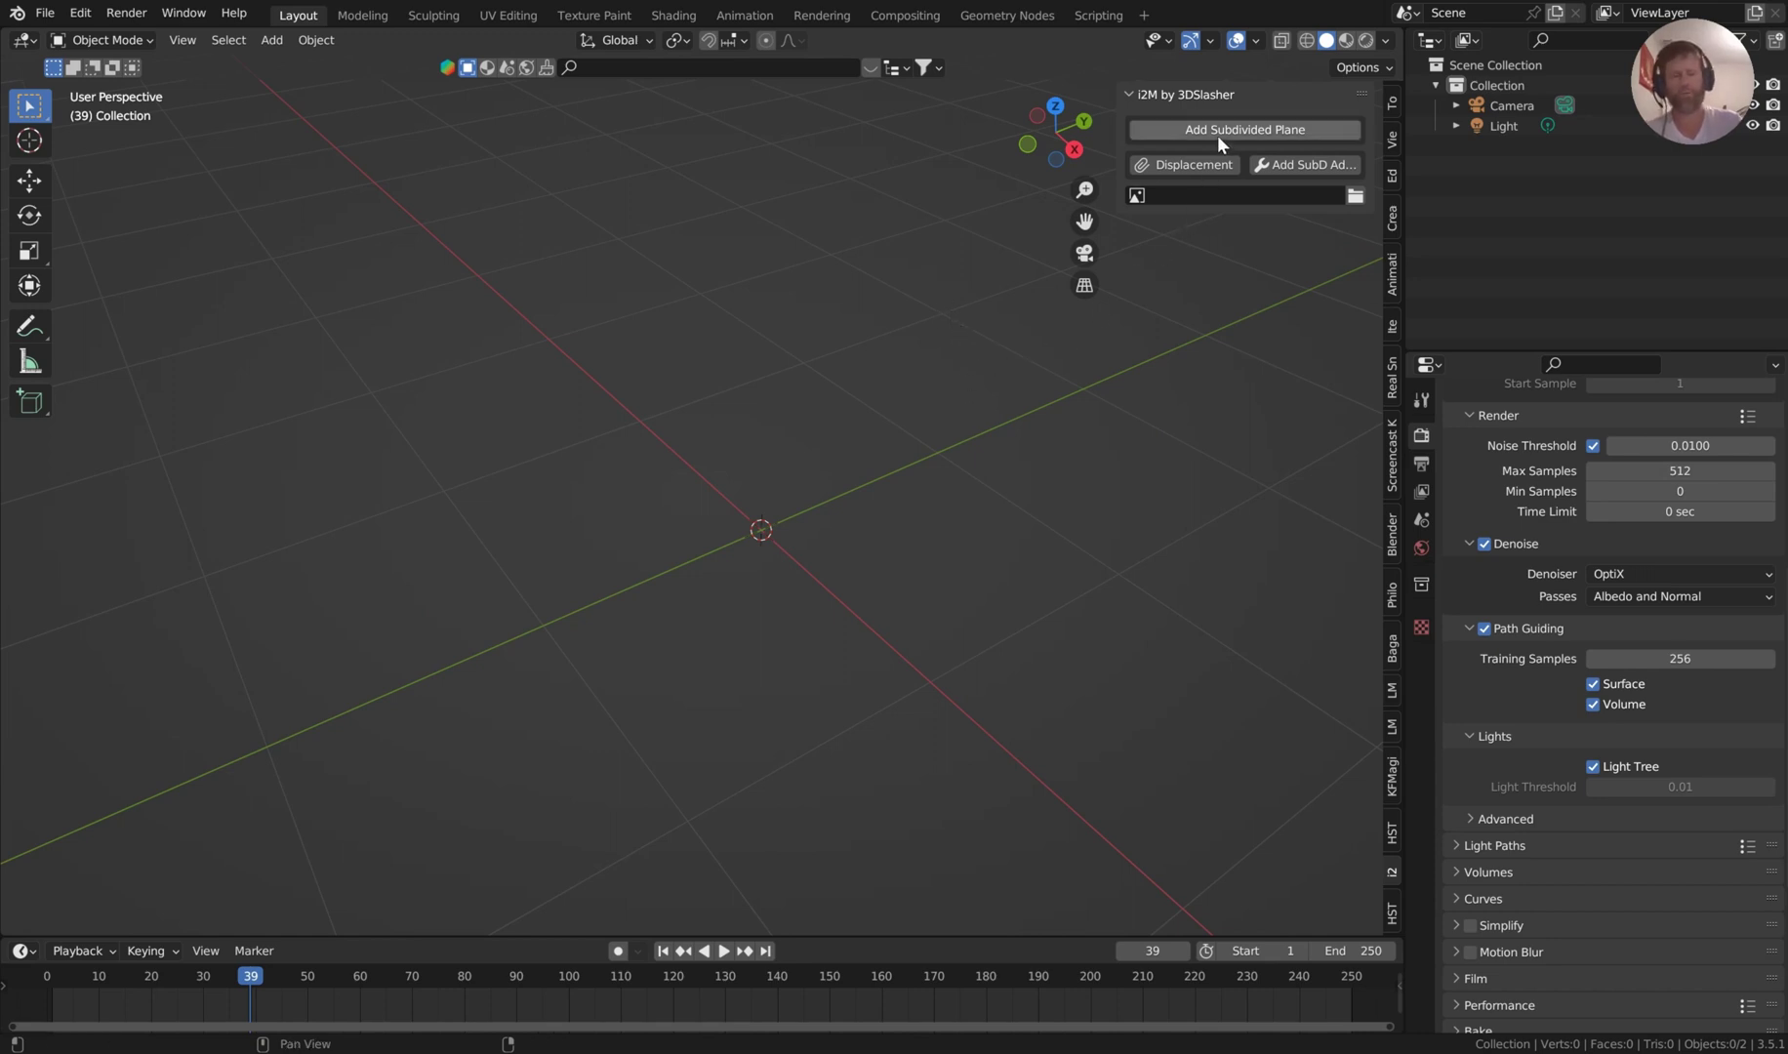
scroll(1625, 485, up, 8)
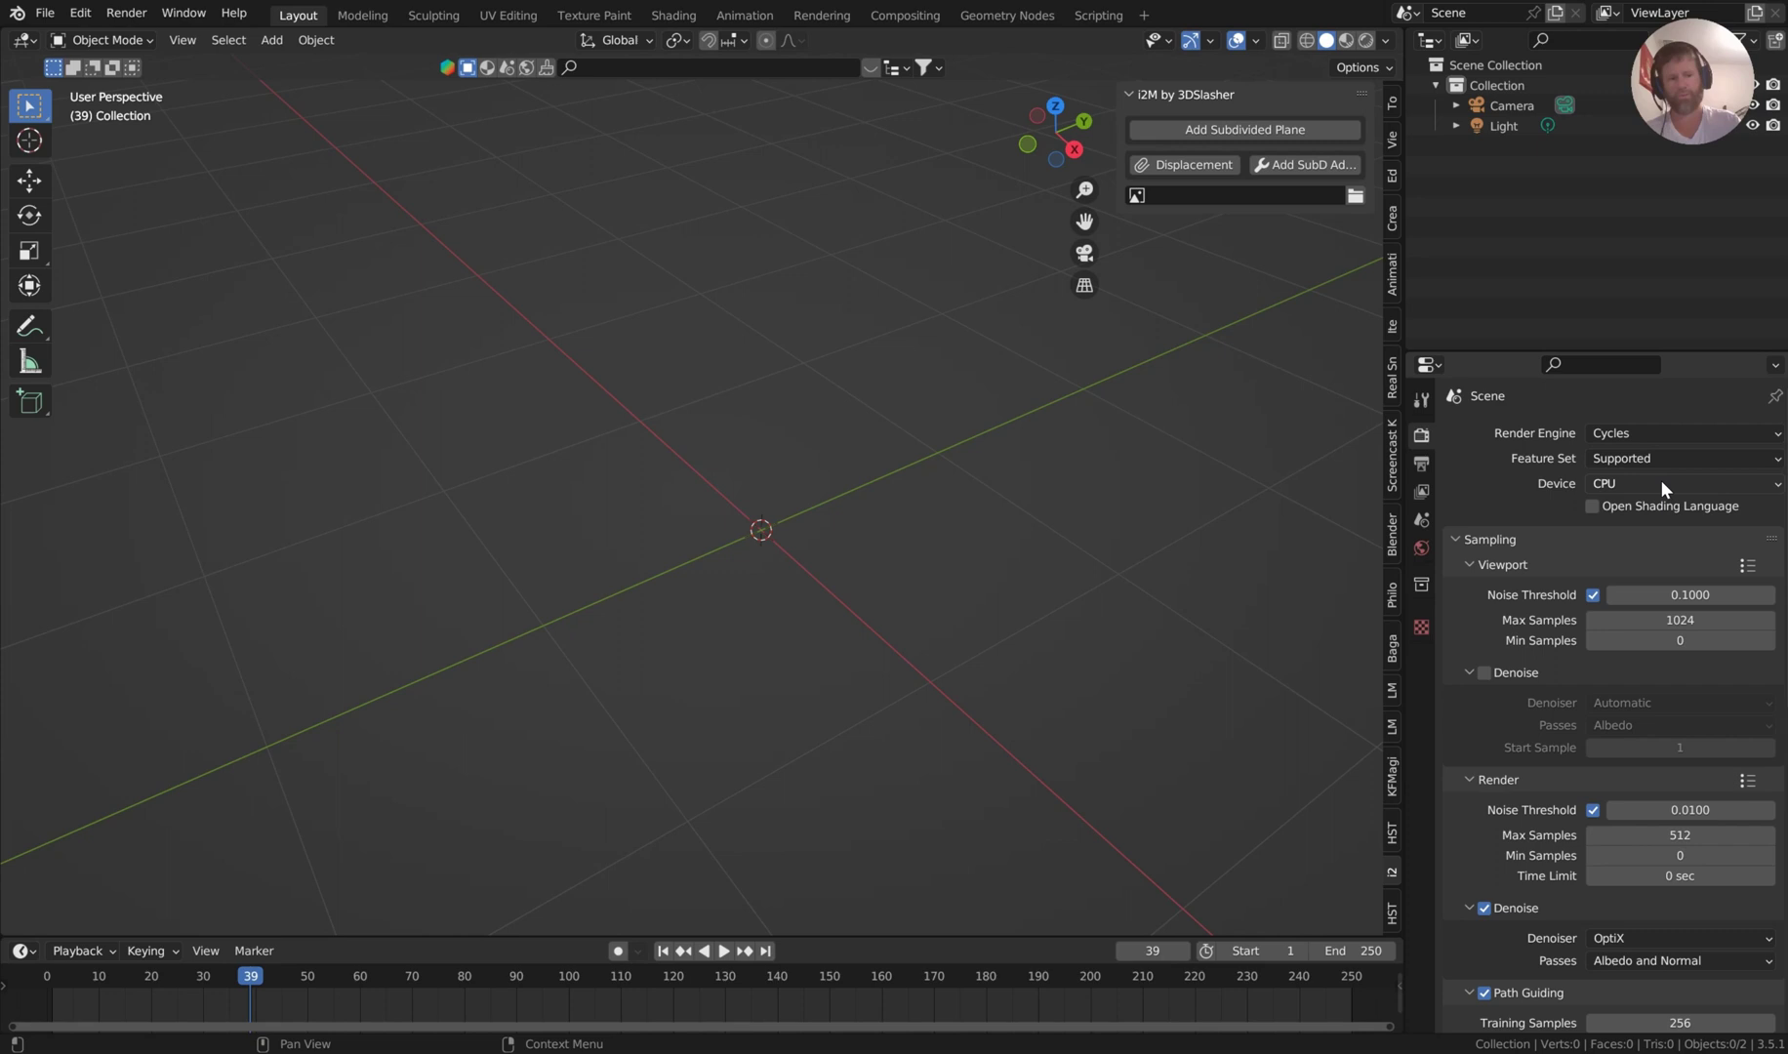
click(1661, 480)
click(1655, 525)
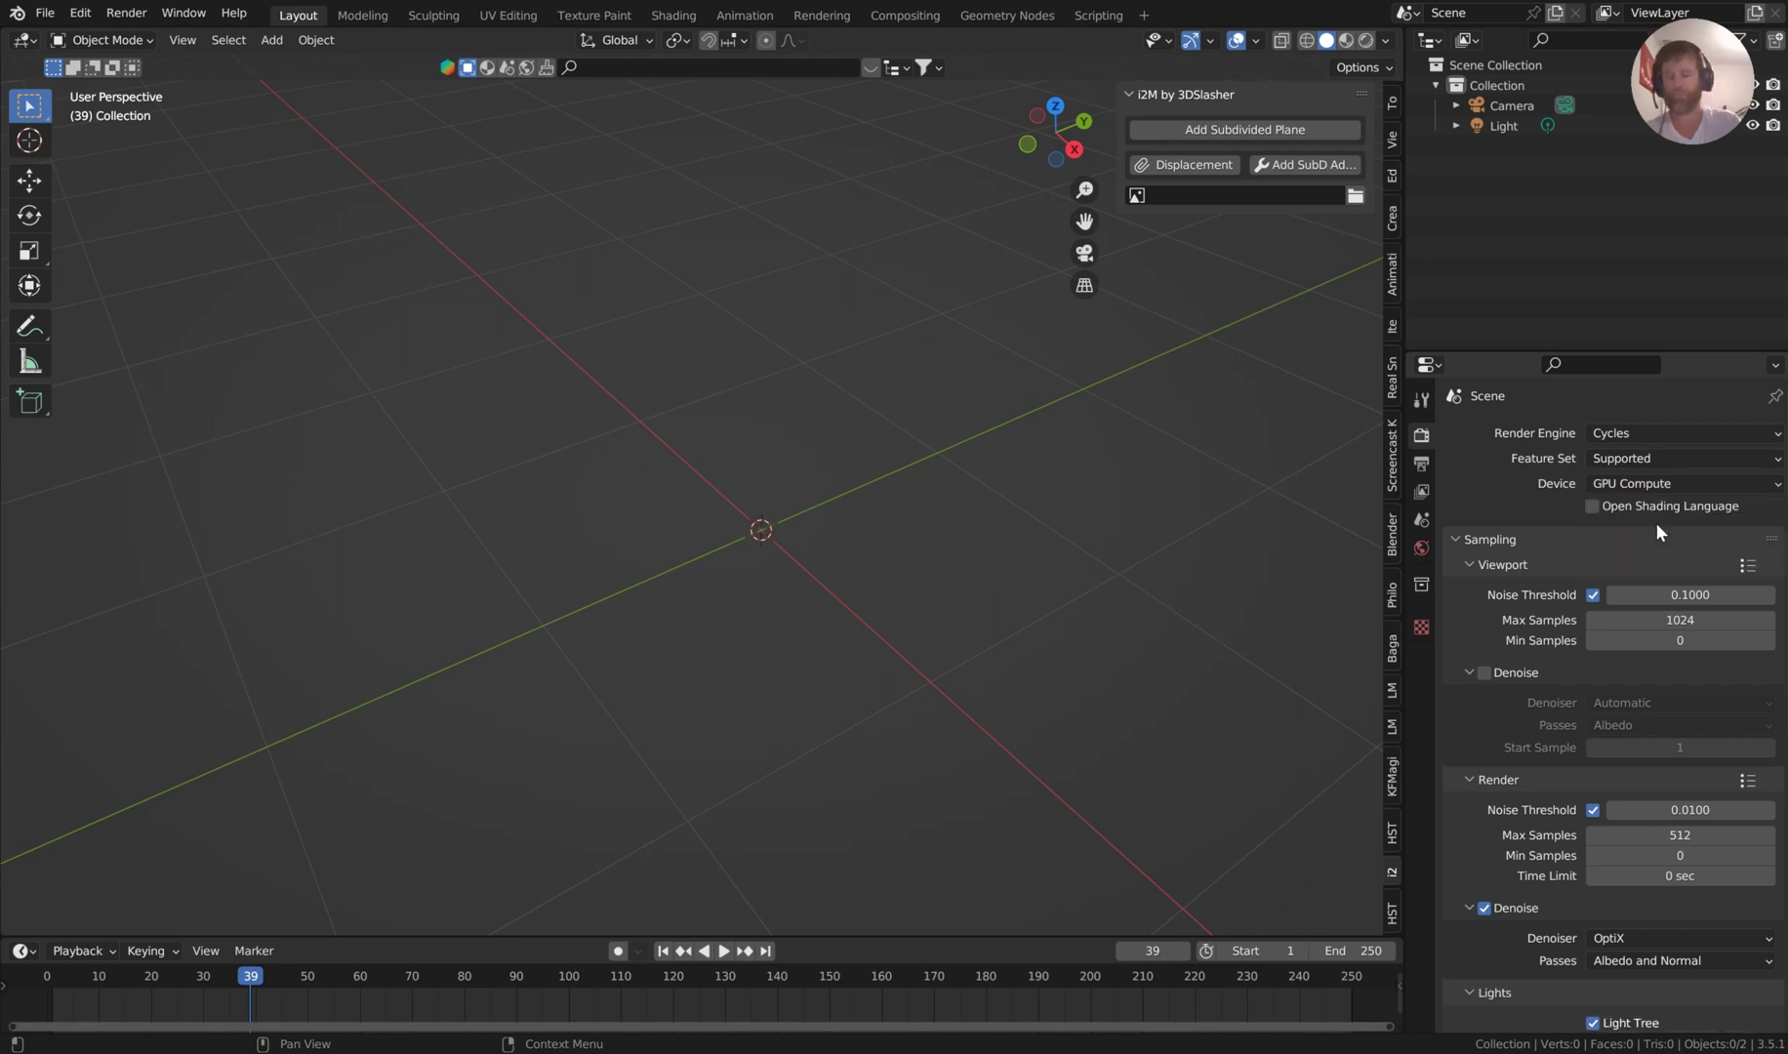
Add a subdivided plane with i2M, un-subdivide its mesh once, and return to Object Mode.
click(1214, 132)
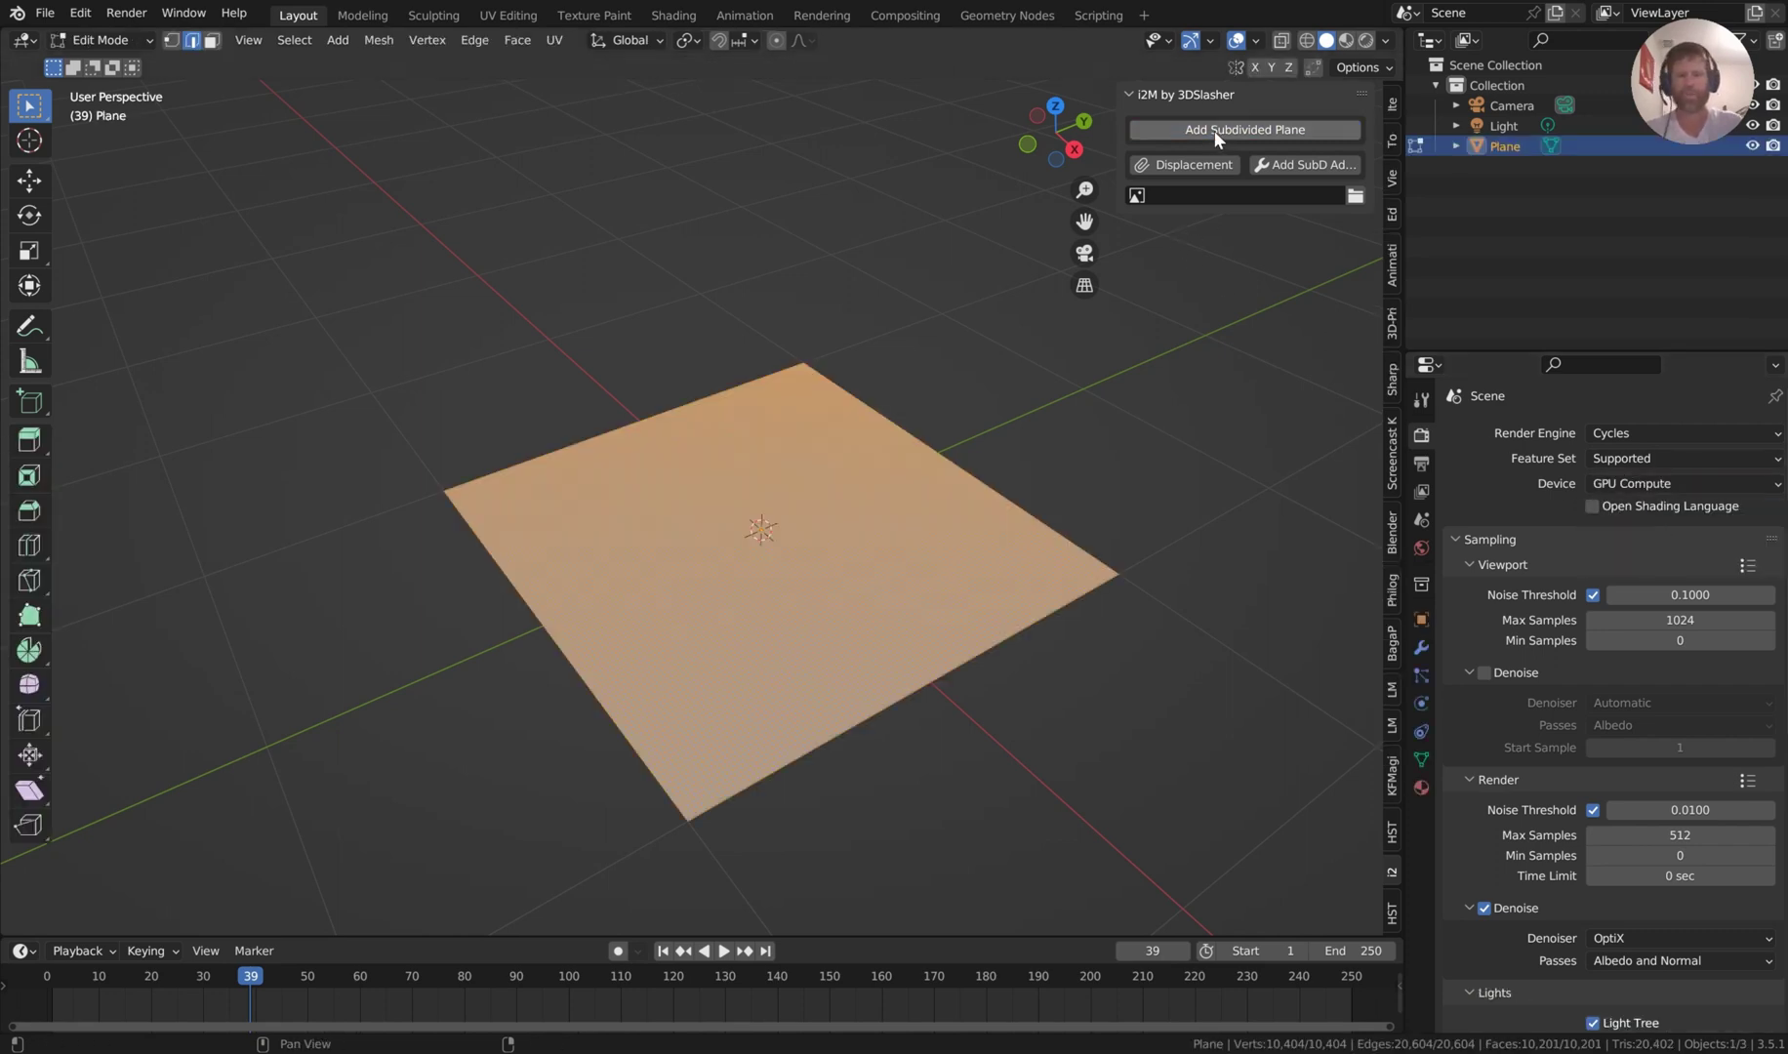
right_click(850, 444)
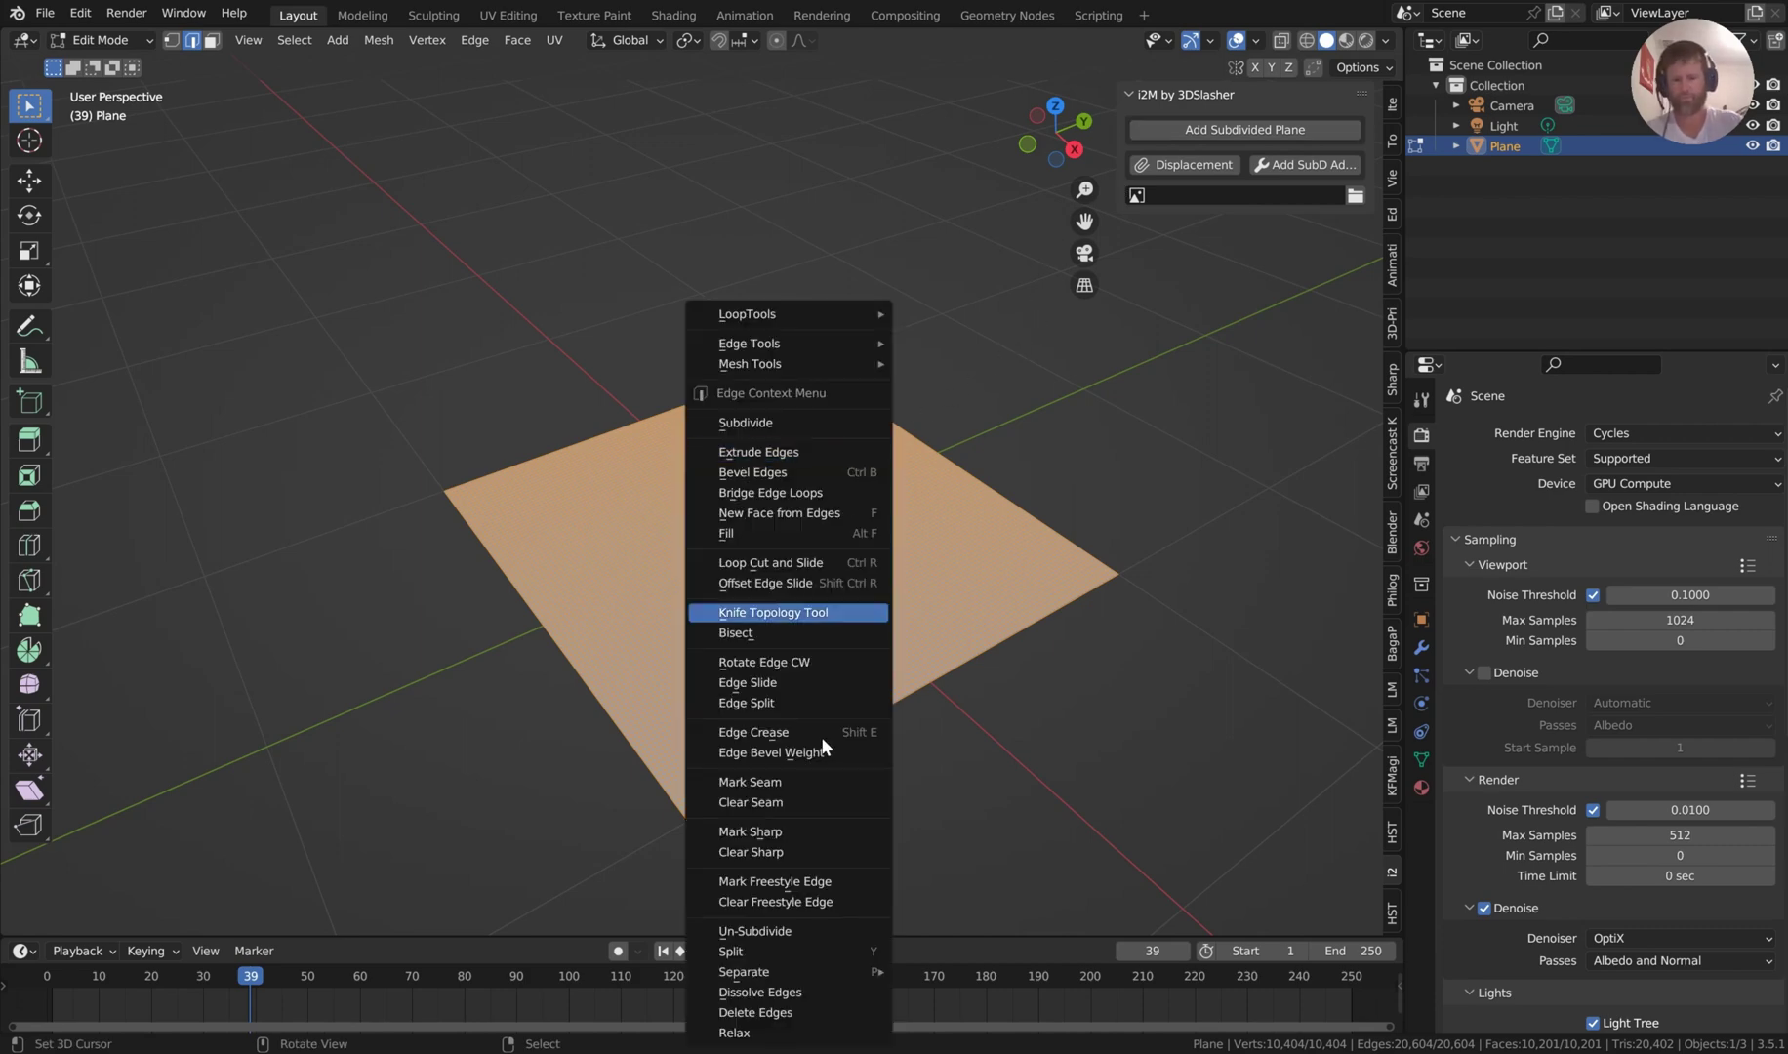
click(823, 933)
key(ctrl+Tab)
click(798, 380)
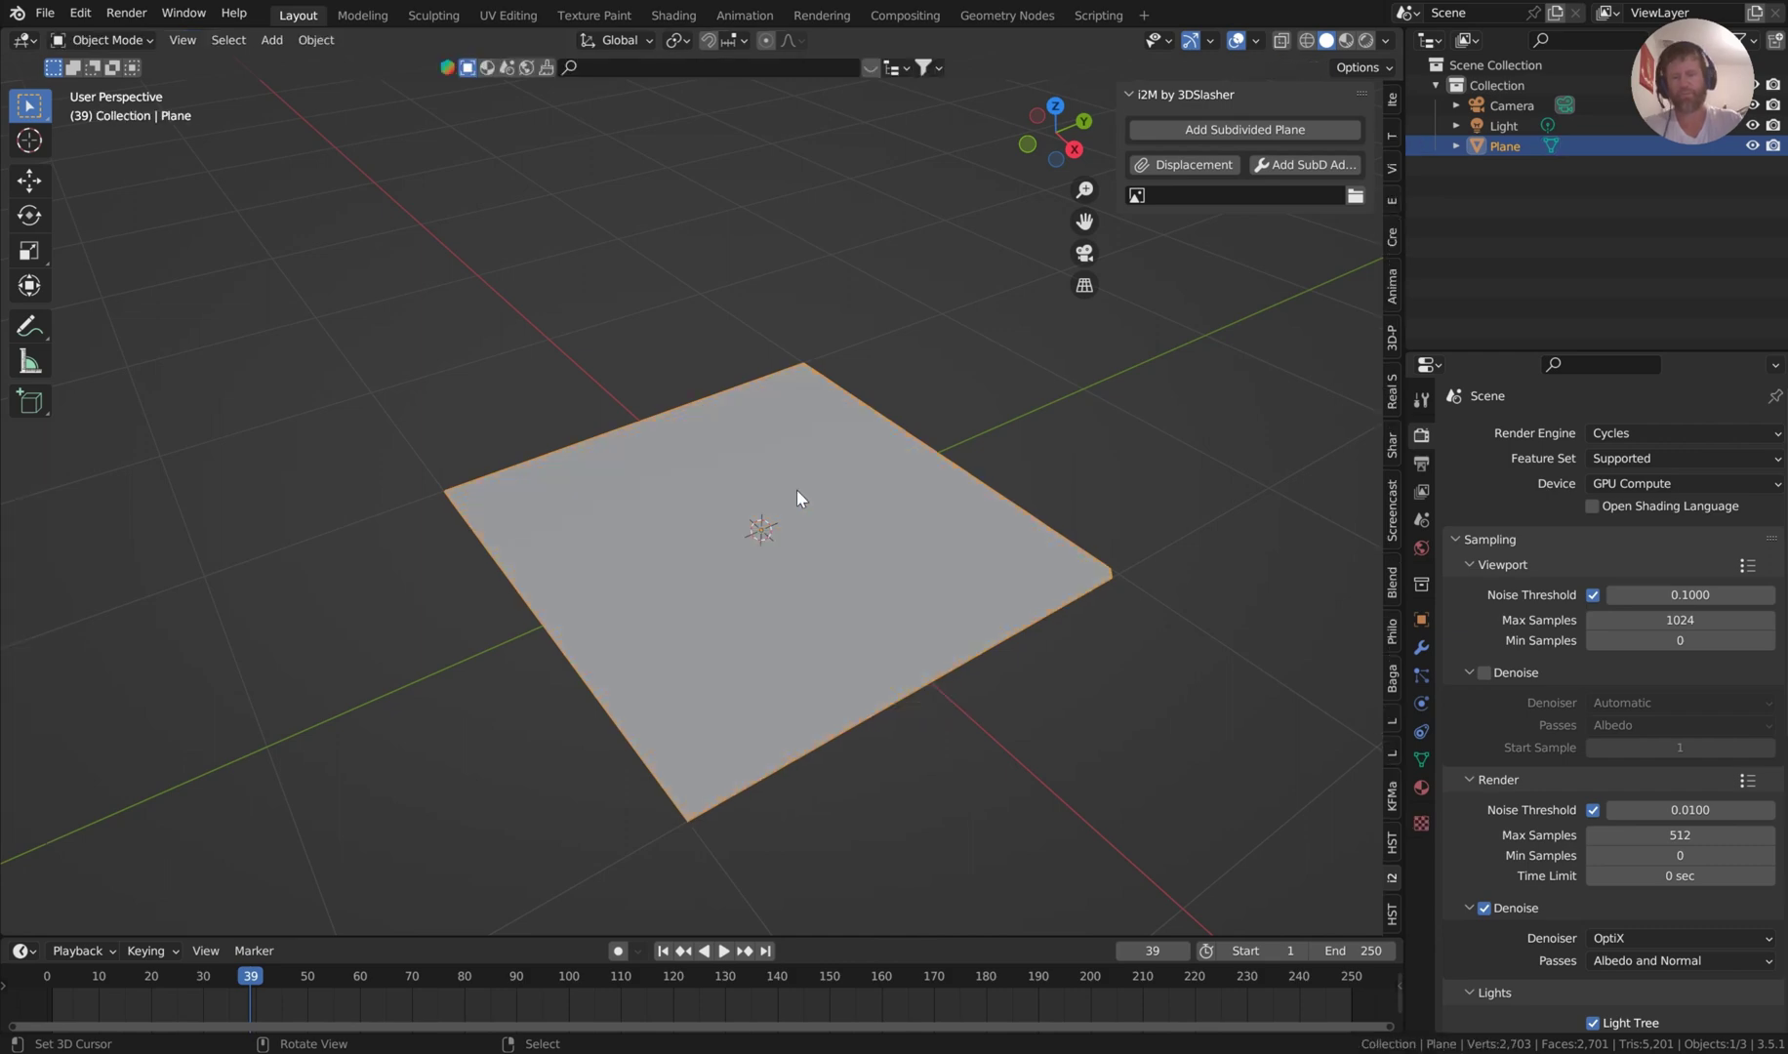
Switch the 3D viewport shading to Material Preview.
middle_drag(878, 458, 976, 390)
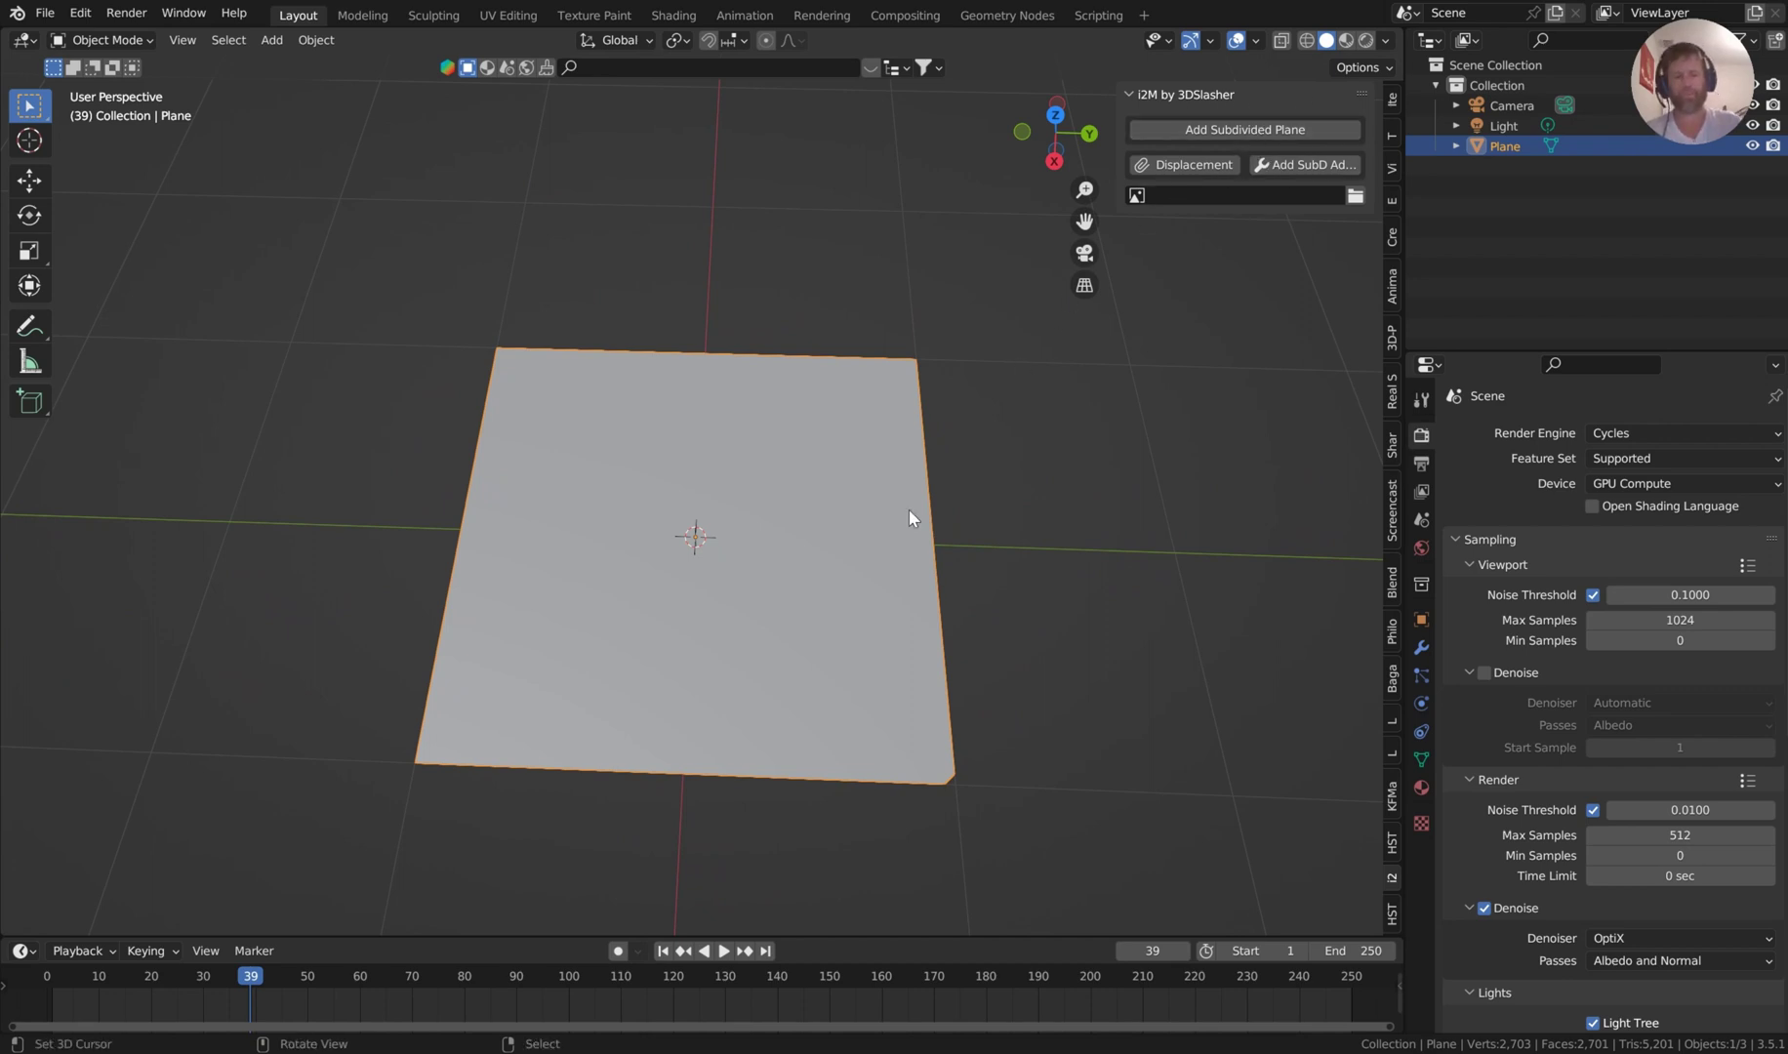
middle_drag(930, 480, 950, 393)
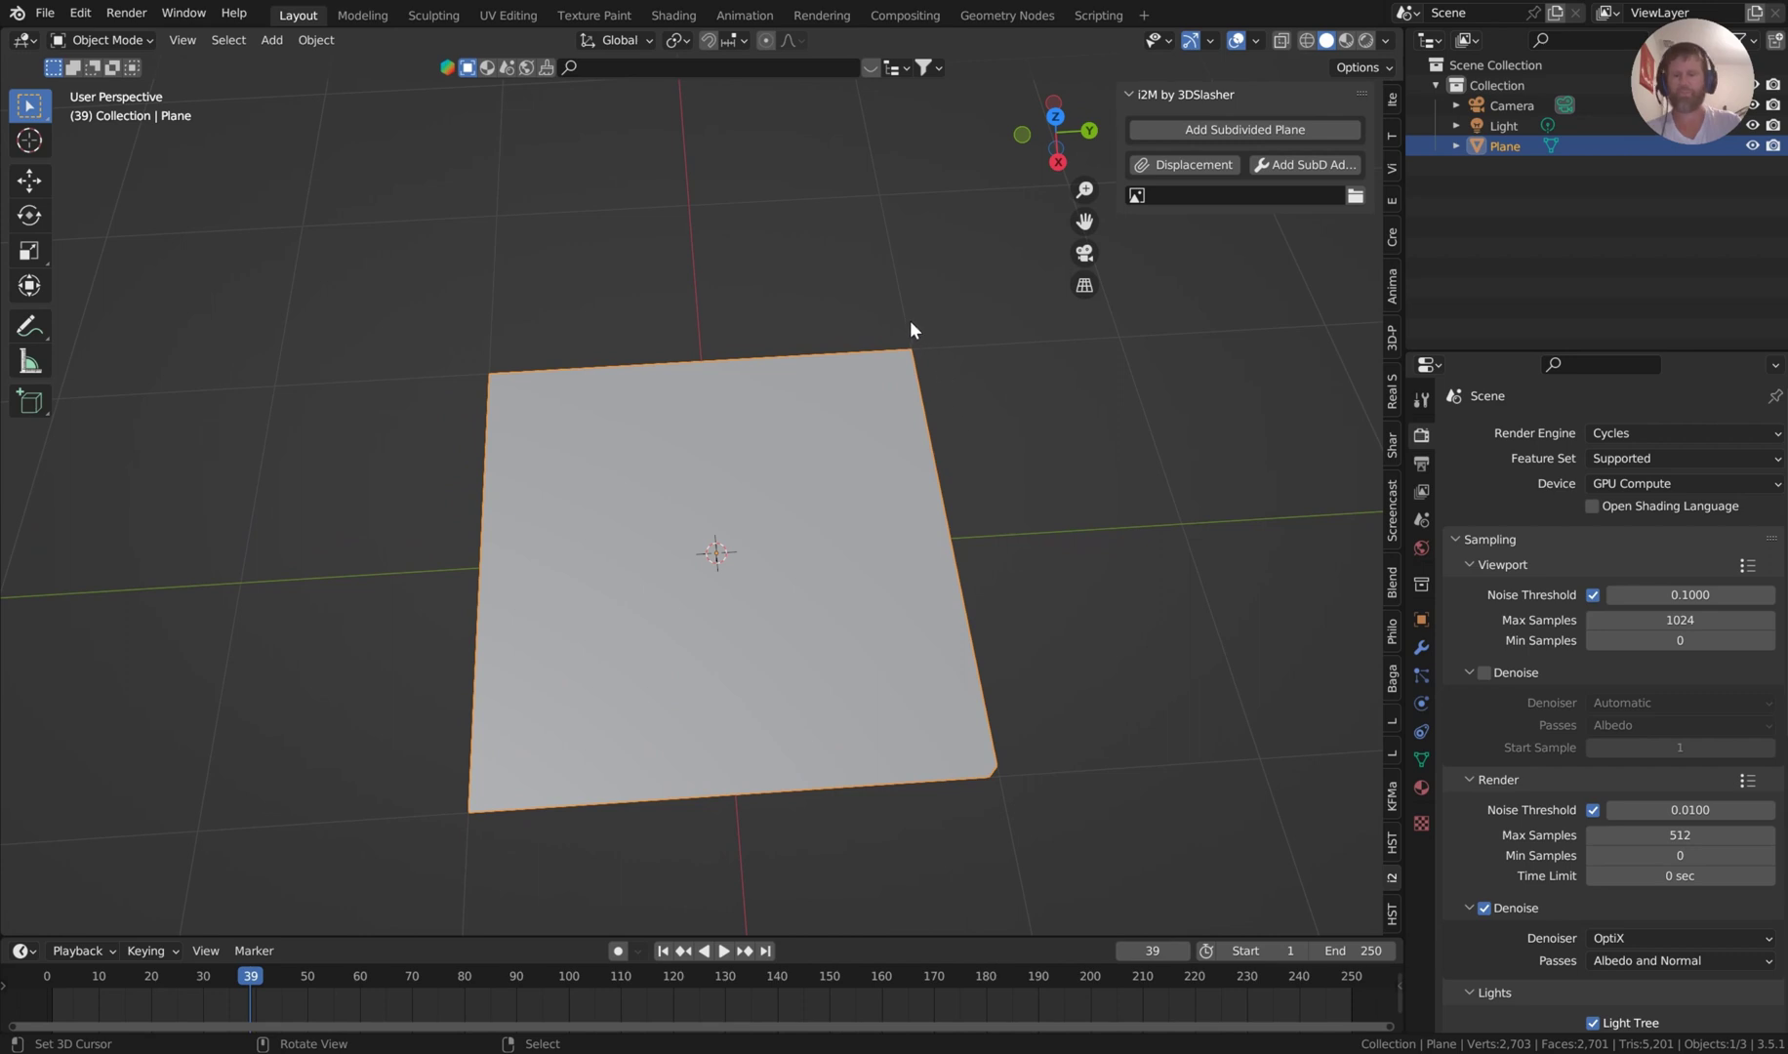
middle_drag(909, 330, 926, 274)
click(1346, 40)
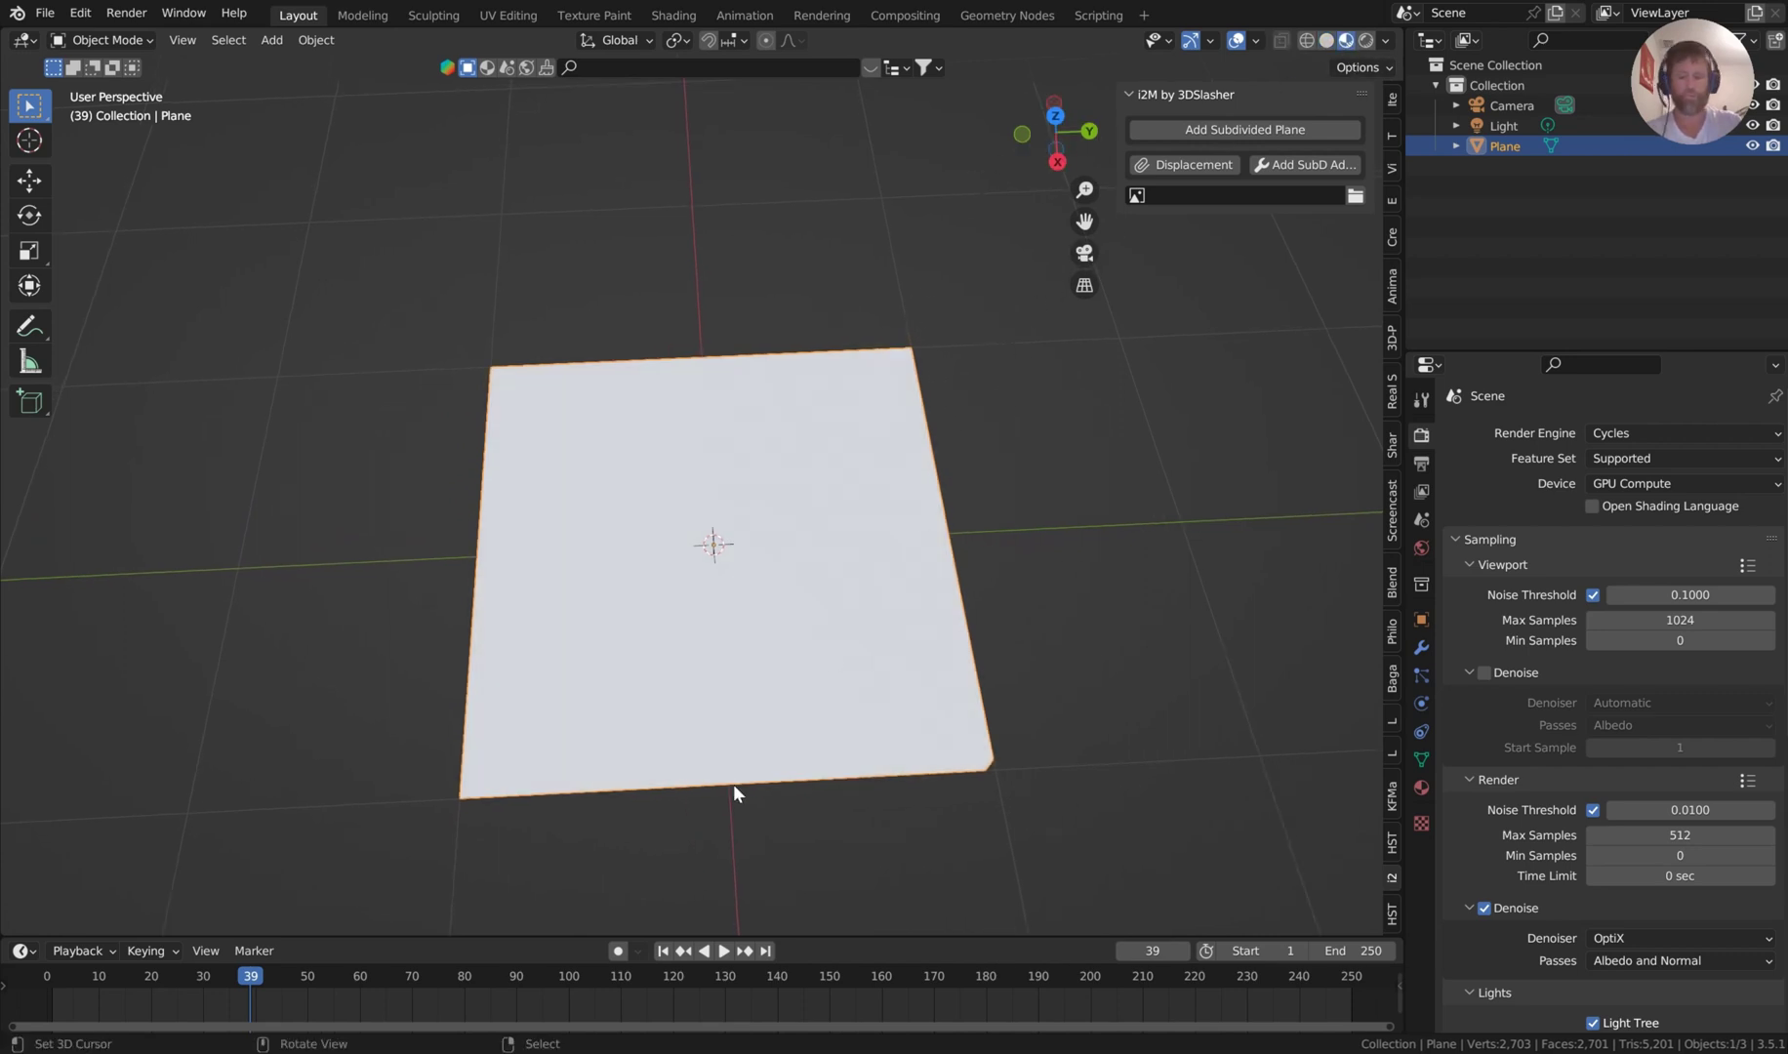
Enlarge the timeline area upward and turn it into a Shader Editor with its sidebar hidden.
drag(600, 939, 600, 616)
click(22, 627)
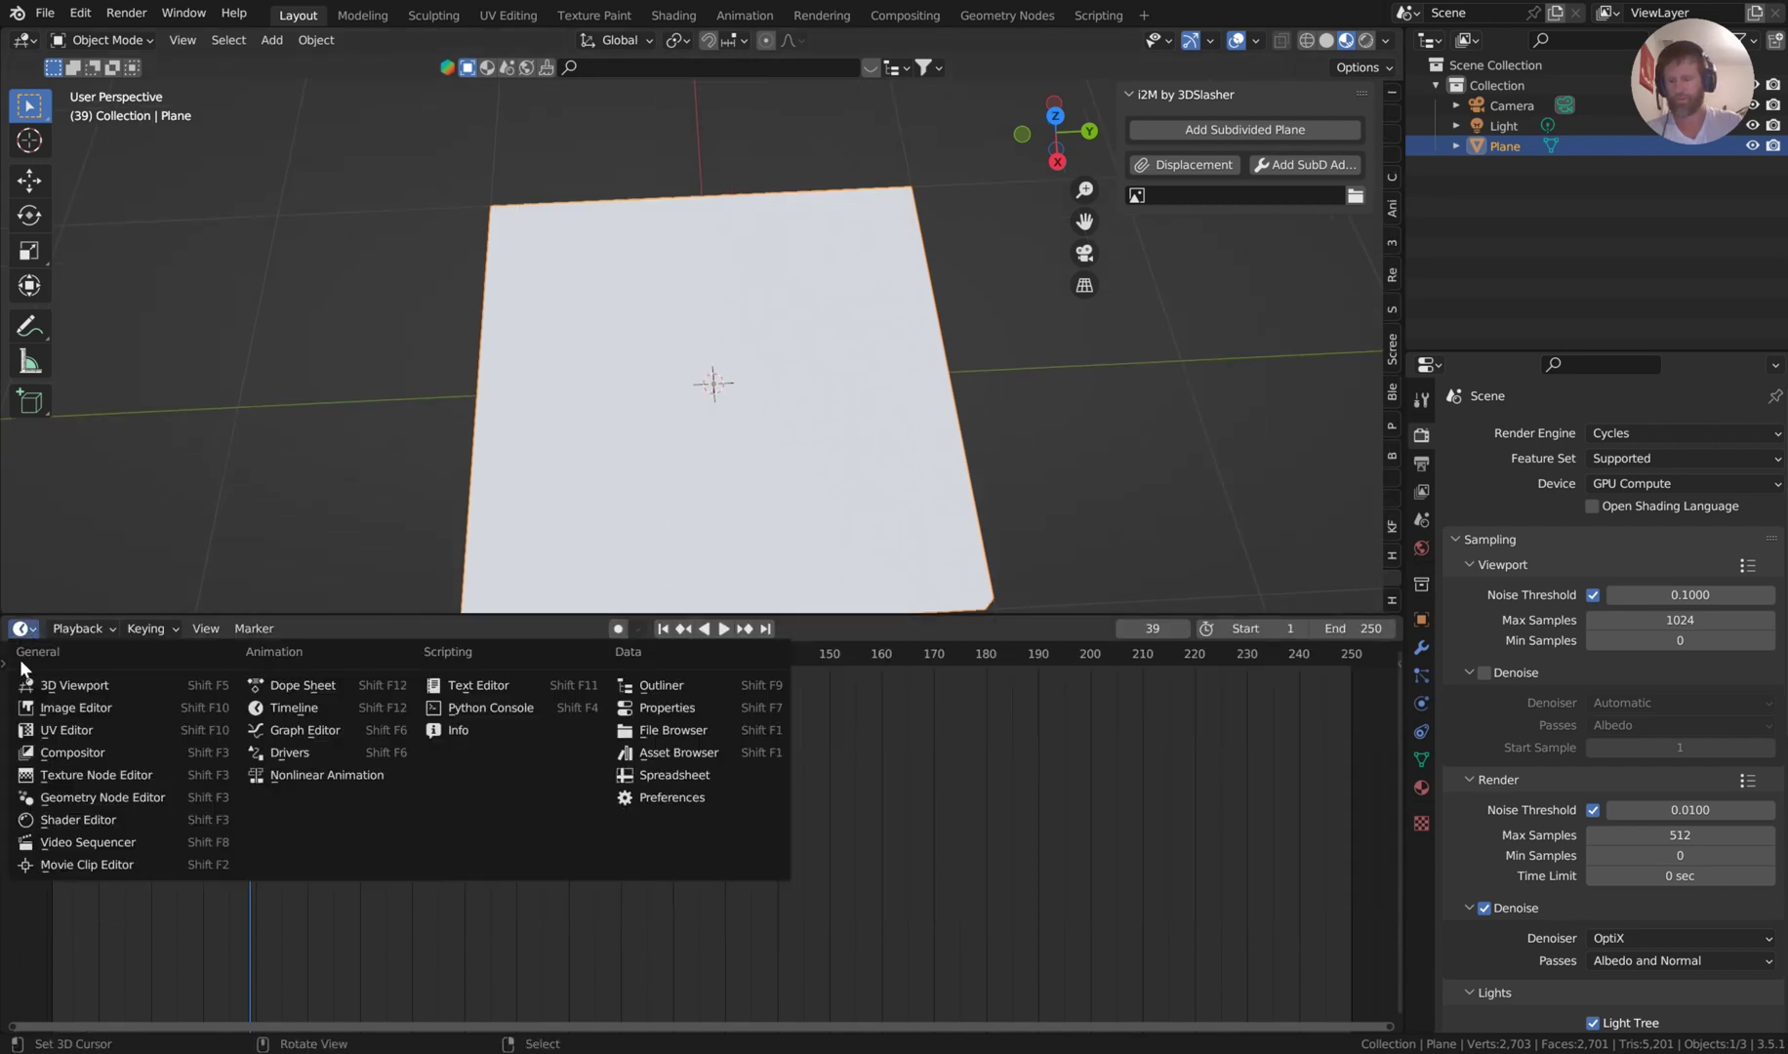
click(114, 819)
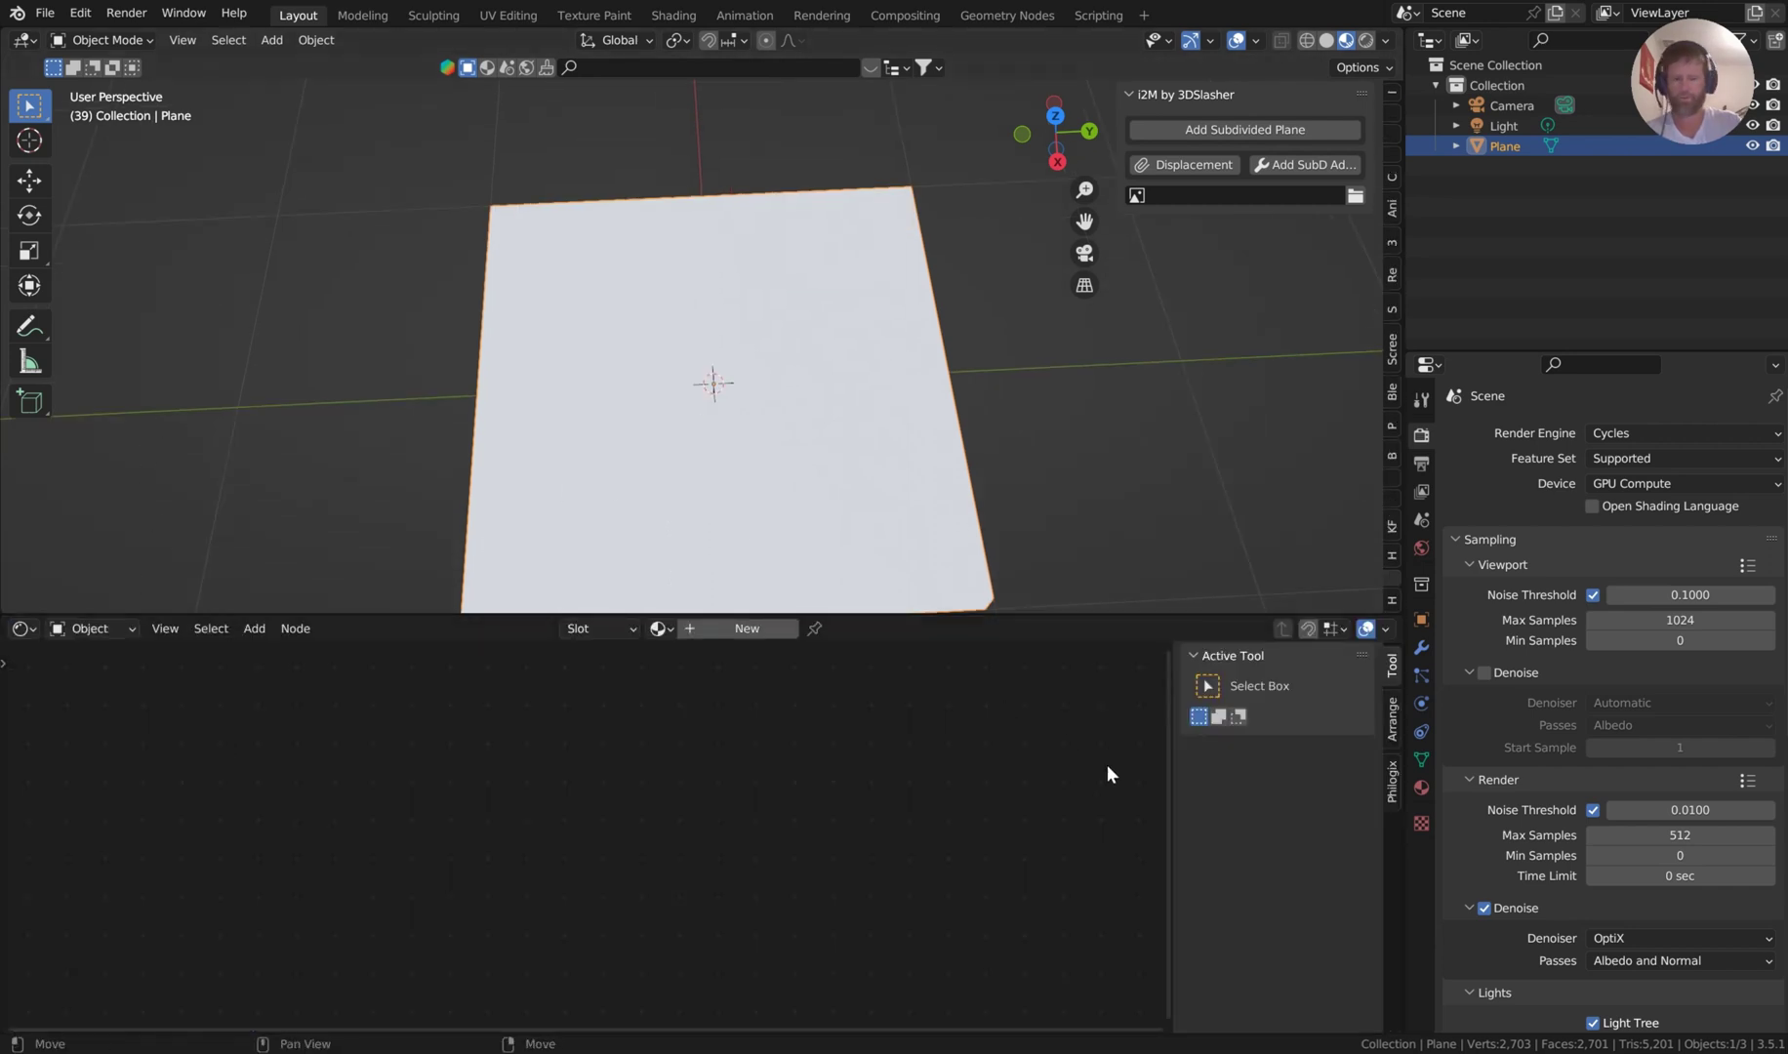
key(n)
middle_drag(742, 287, 846, 340)
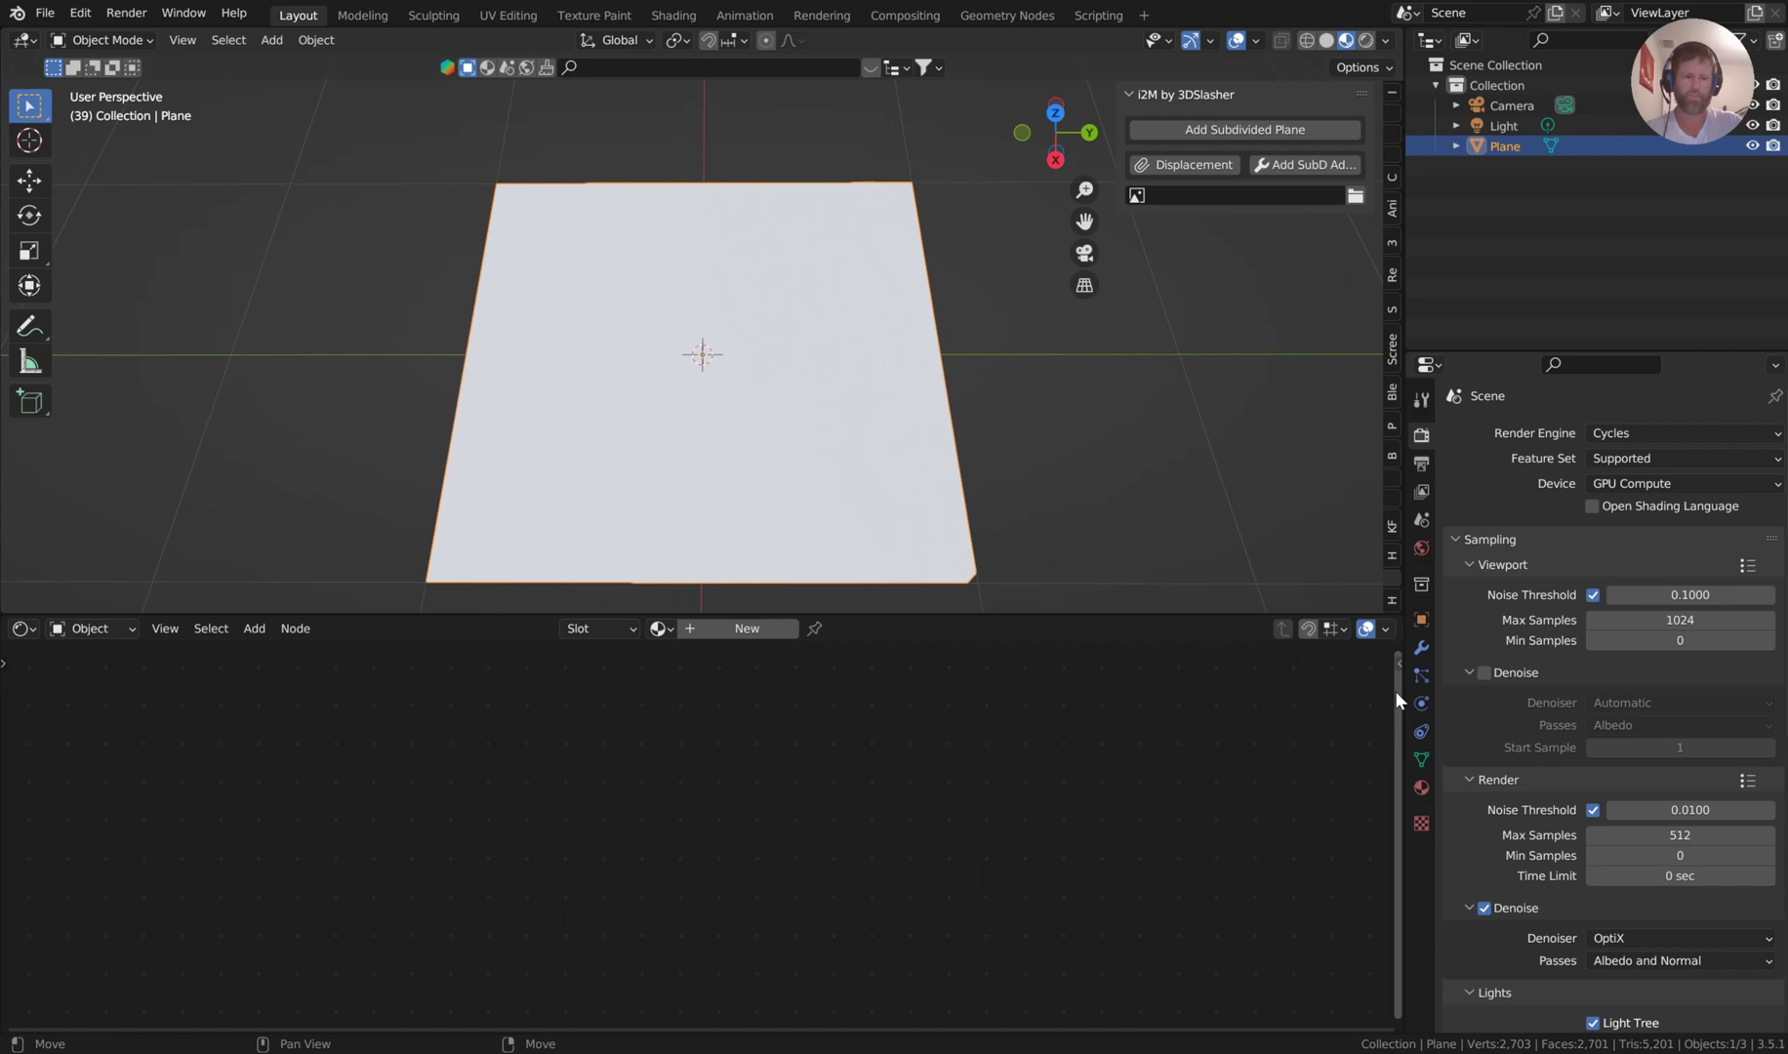
Give the plane the i2M Displacement material and bring its Image Texture and Displacement nodes into close view.
click(1421, 787)
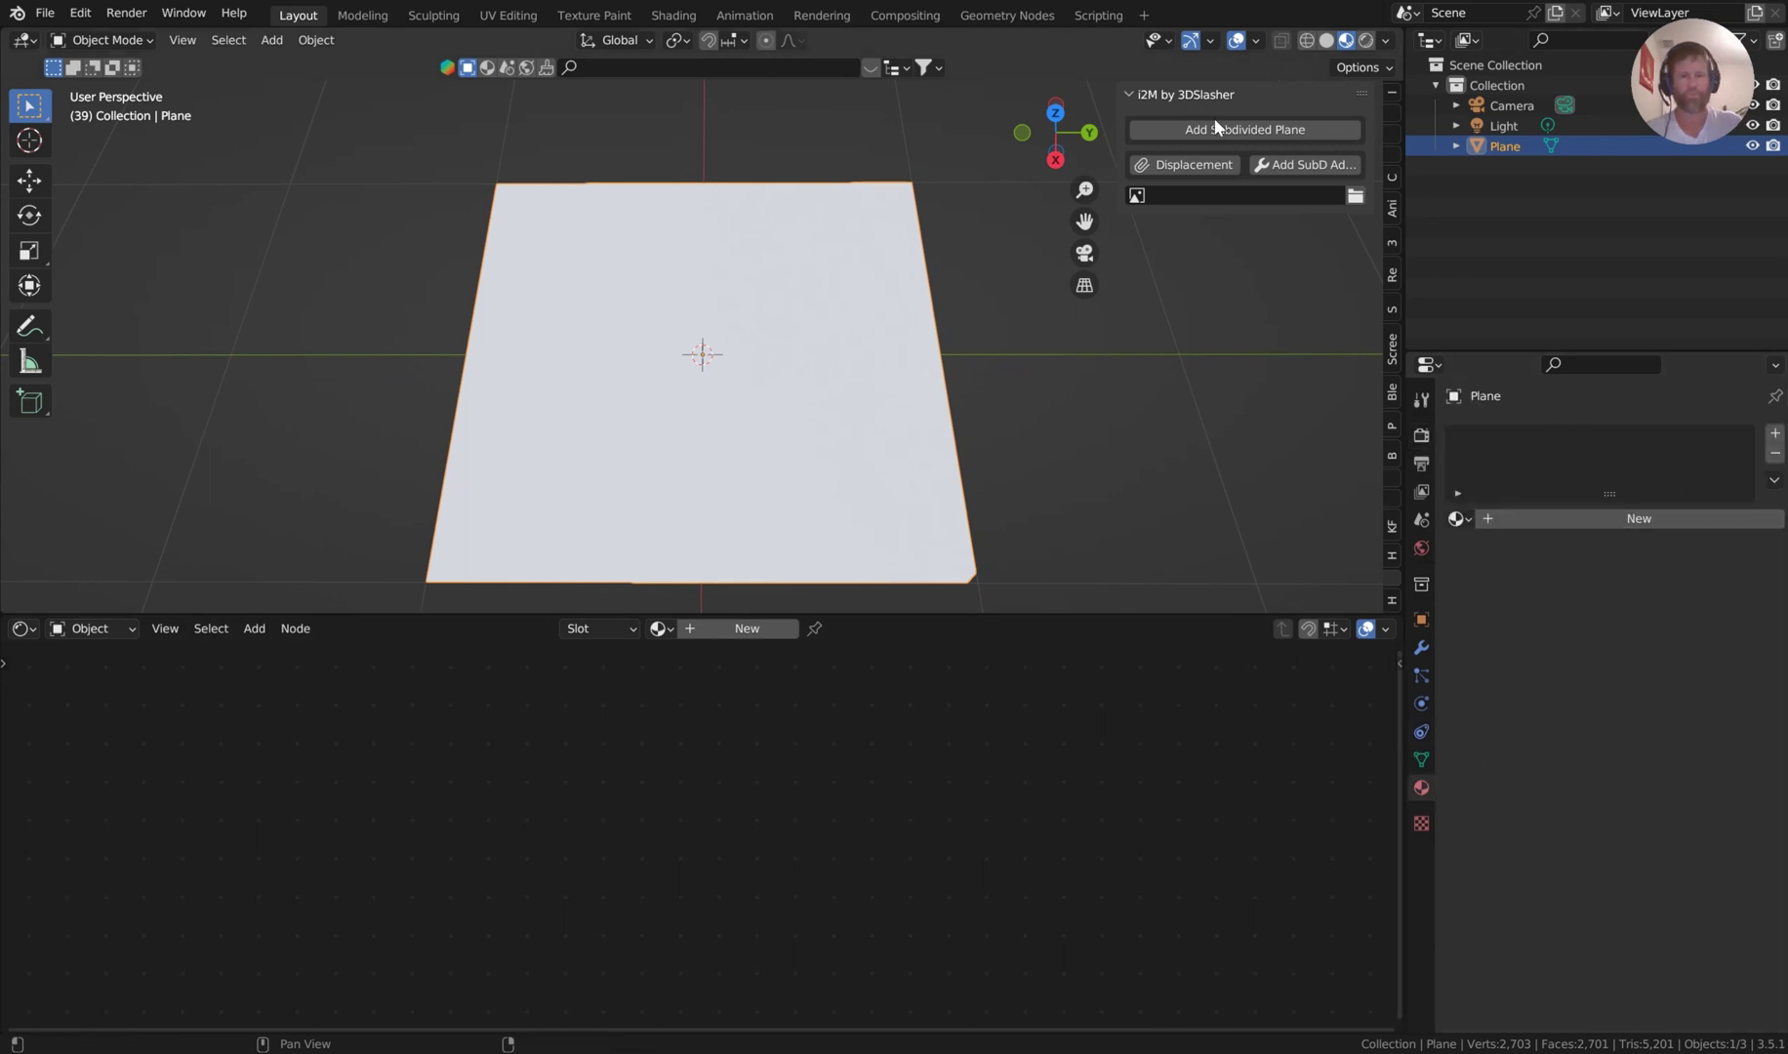
click(1190, 163)
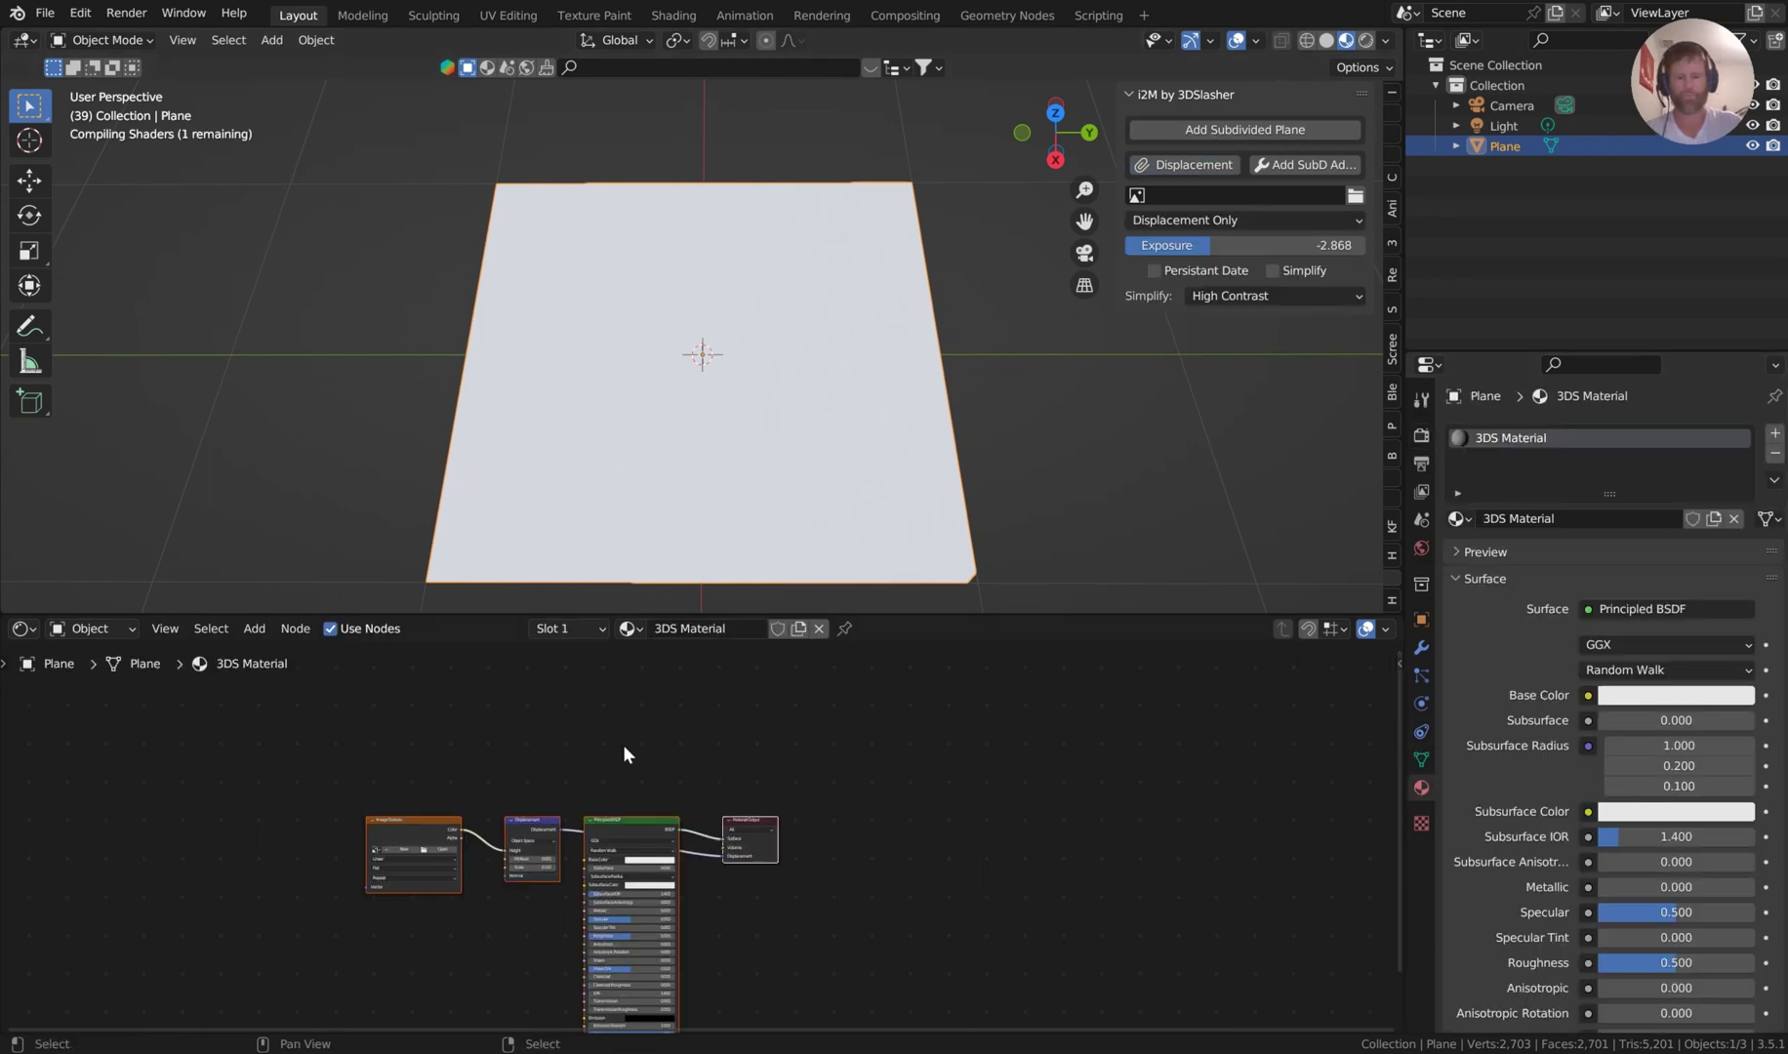
middle_drag(597, 765, 910, 723)
scroll(910, 723, up, 6)
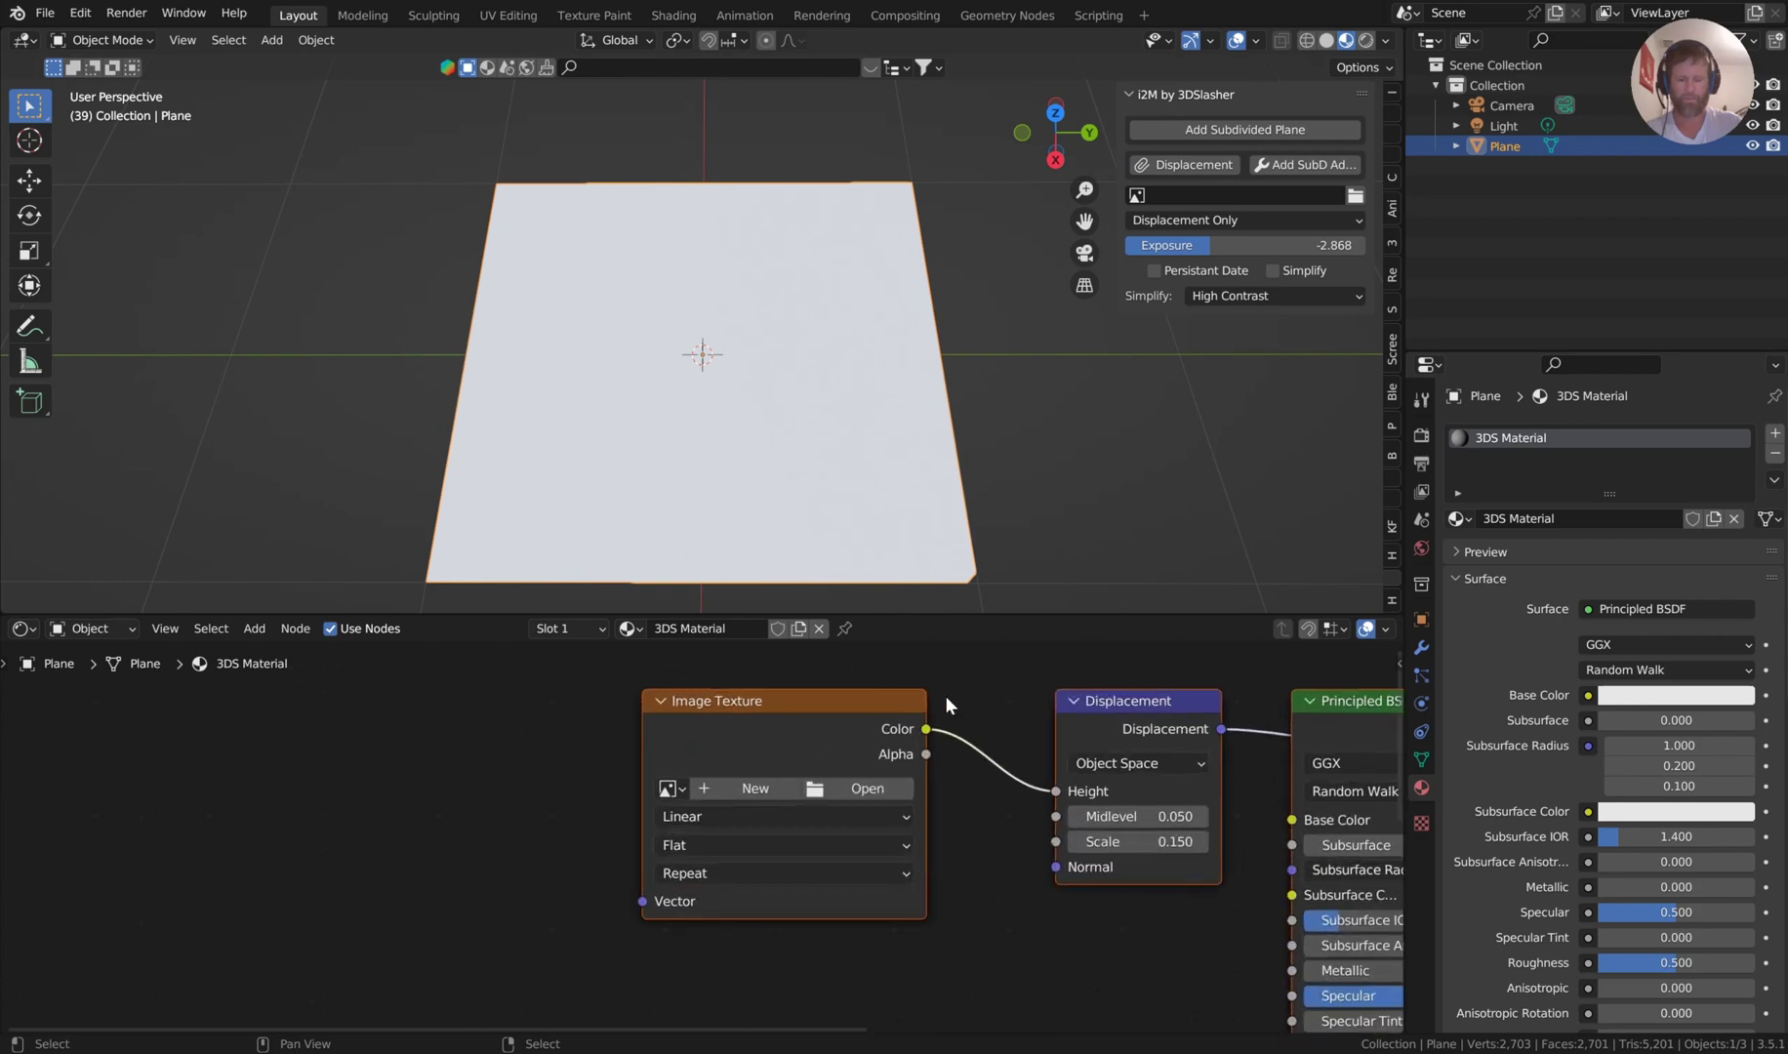
scroll(946, 697, up, 3)
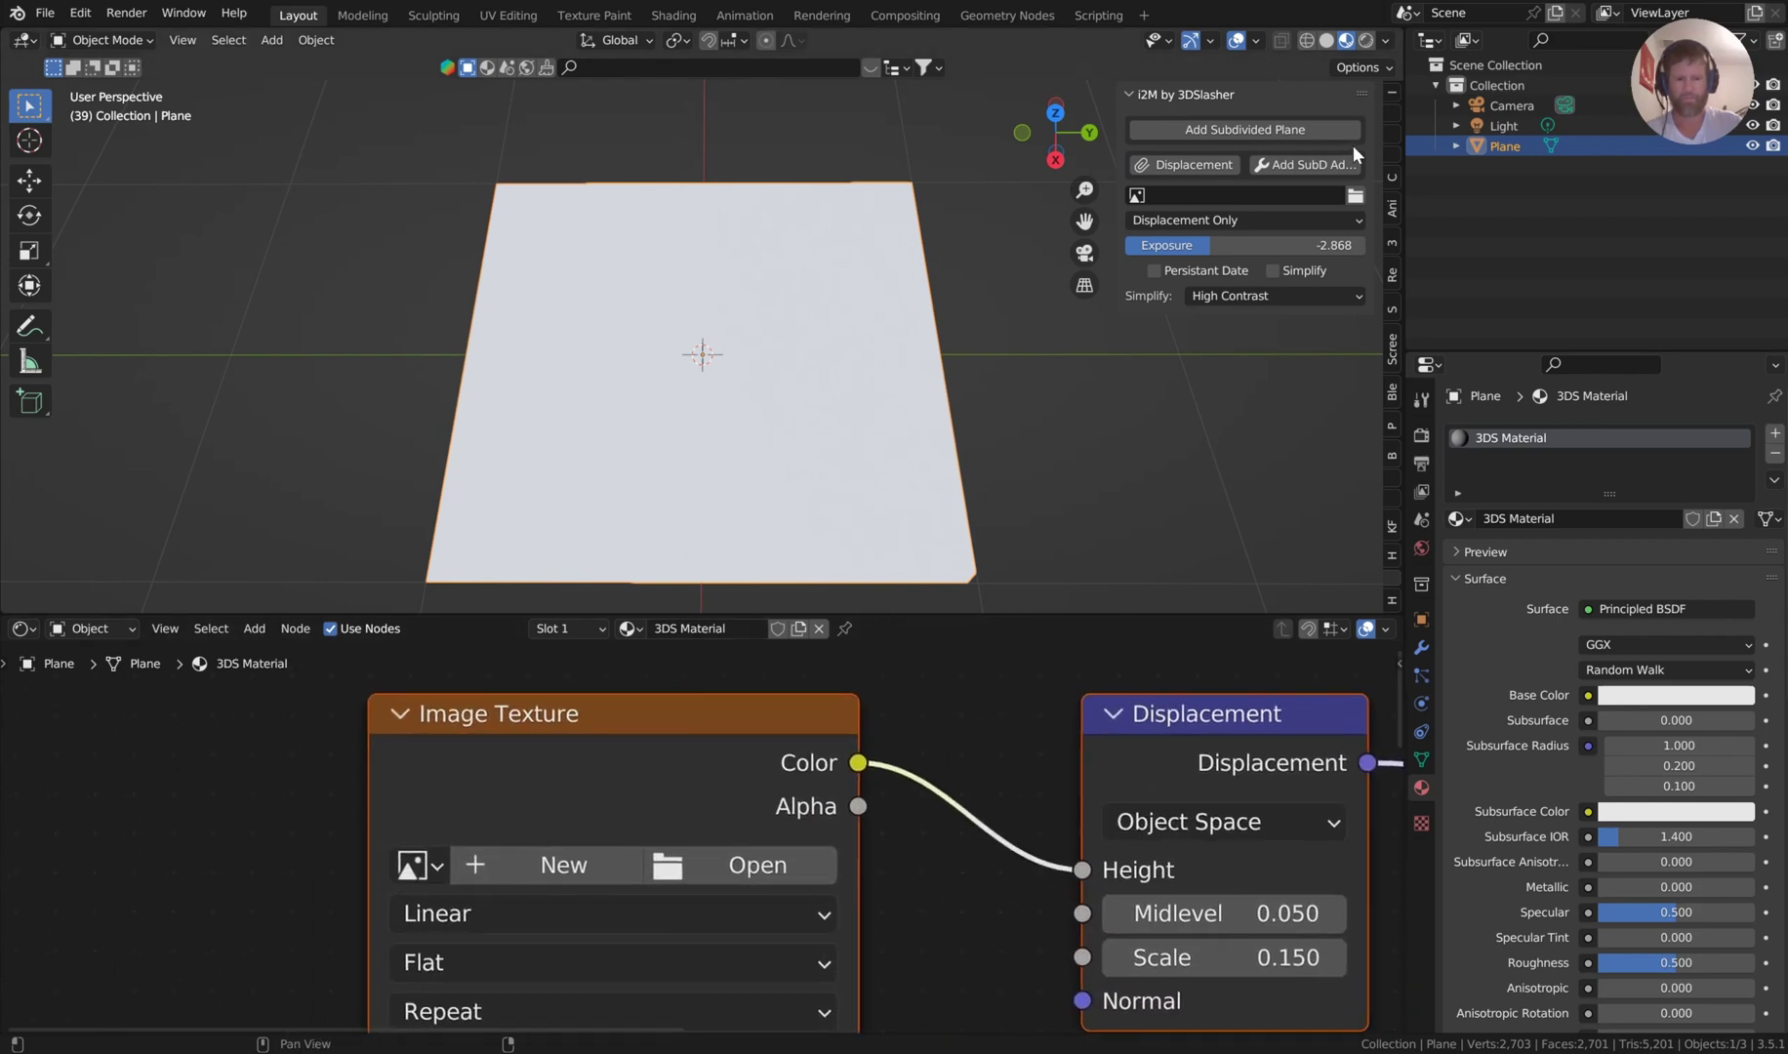
Load futuristic-city-silhouette-5.png from D:\i2M as the i2M displacement image.
click(1355, 197)
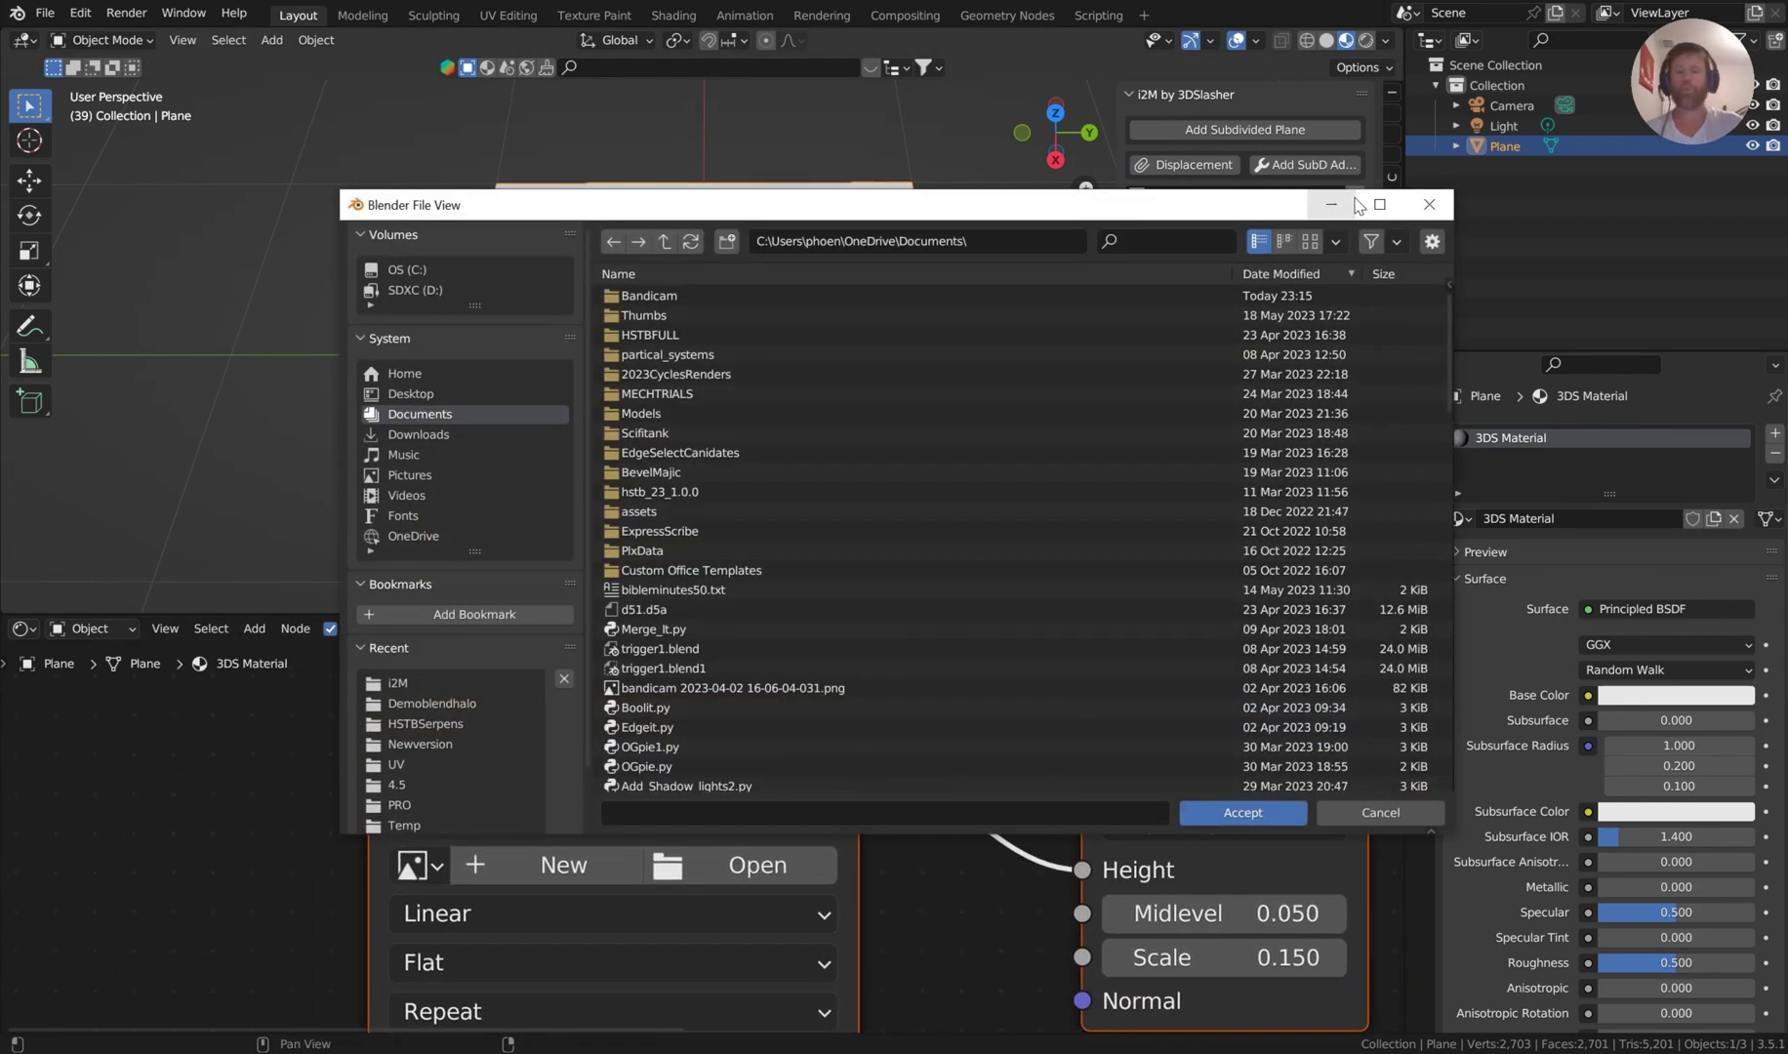
click(446, 291)
double_click(656, 293)
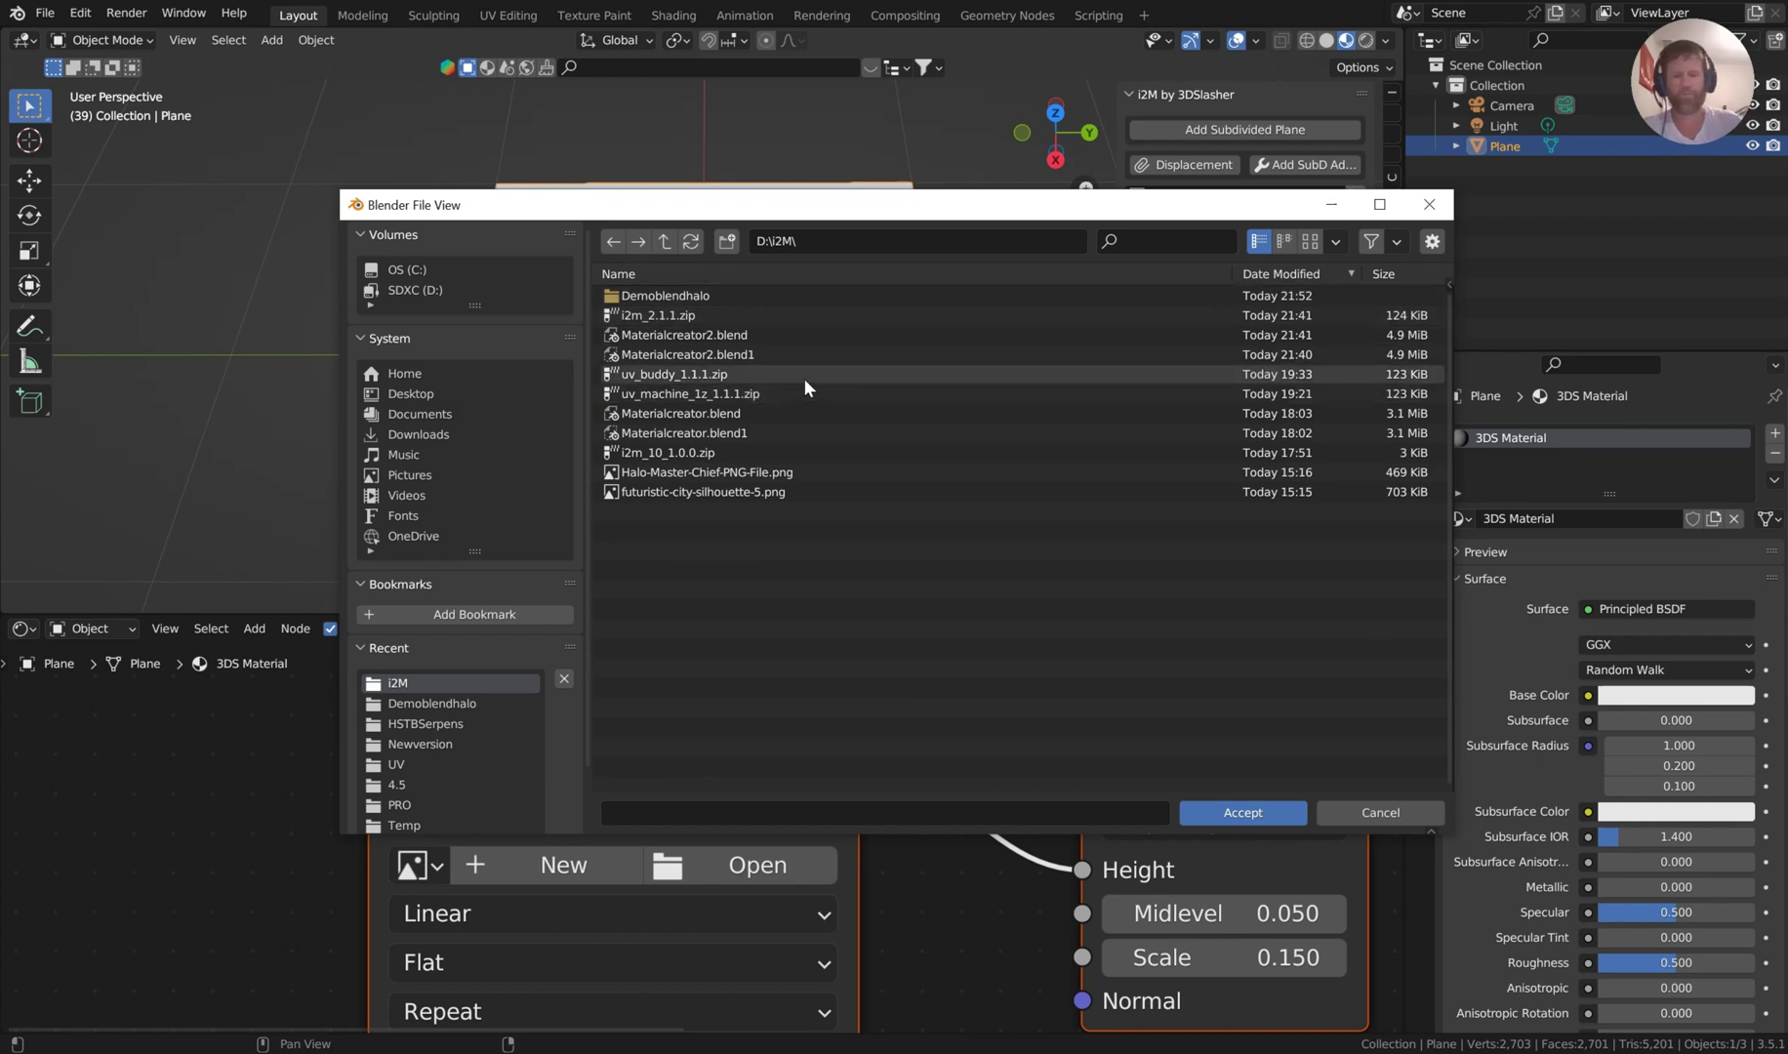
double_click(706, 488)
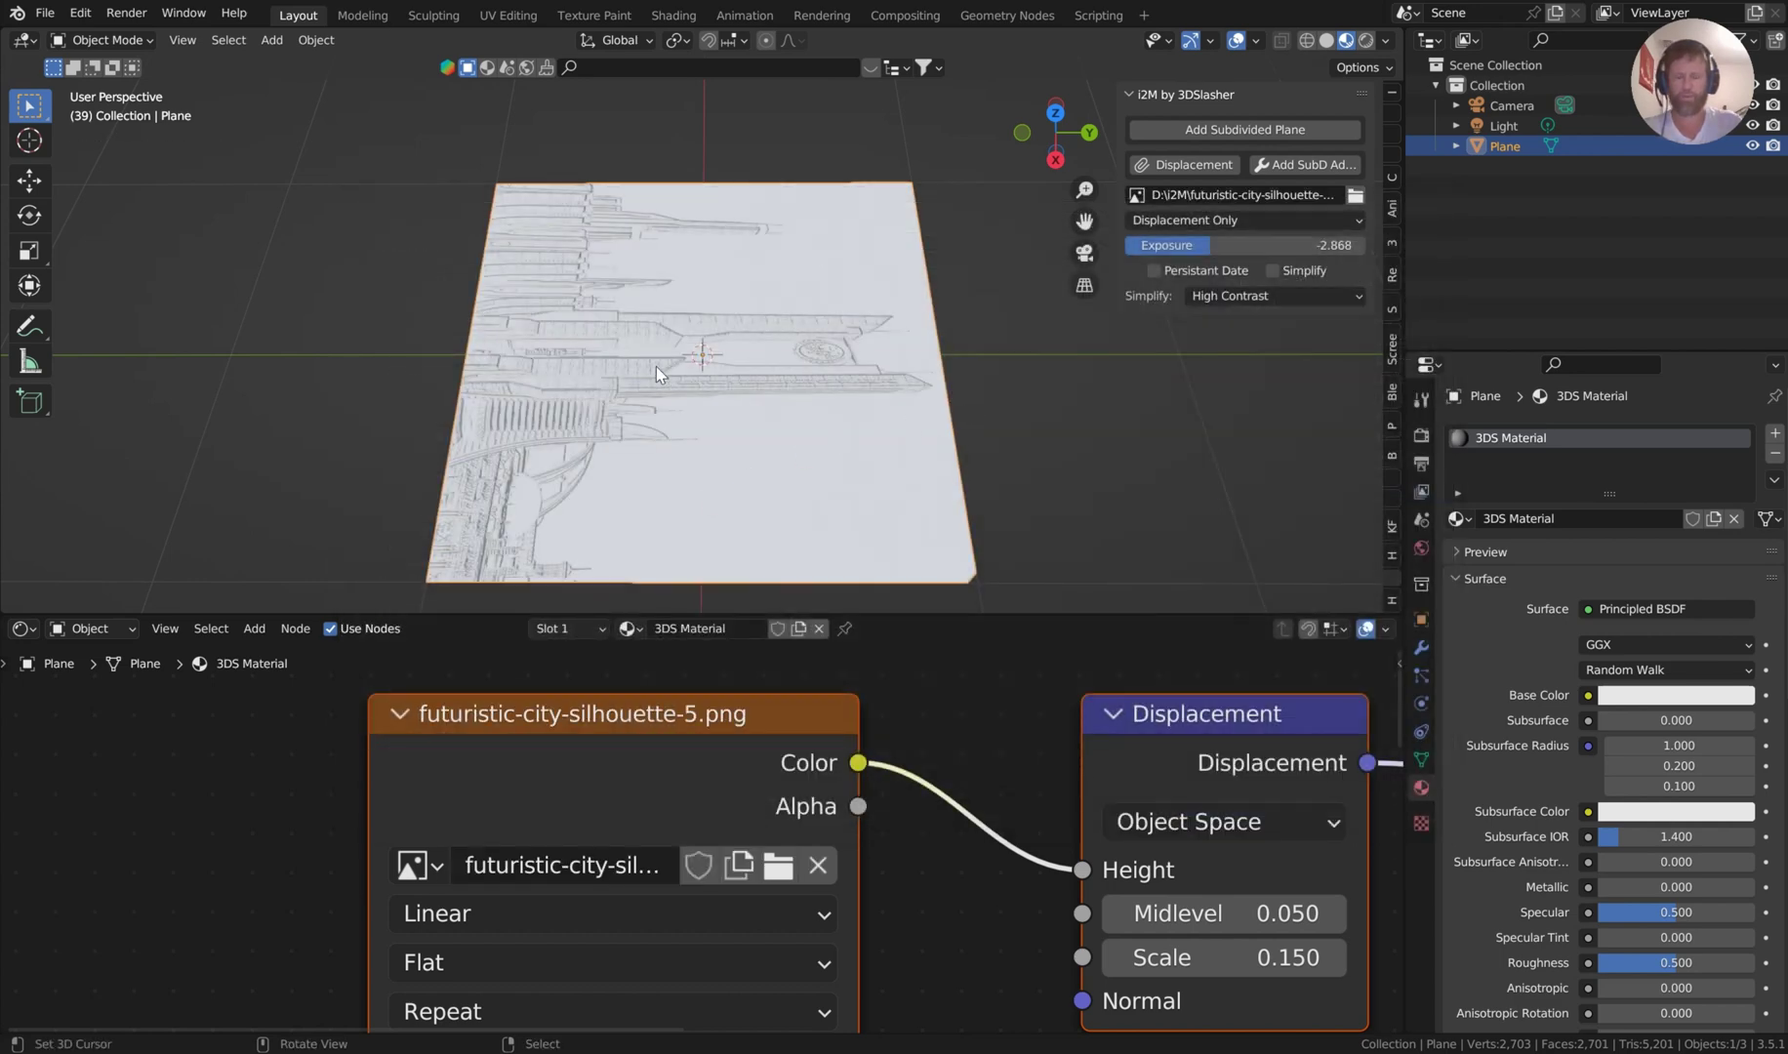
Inspect the city relief on the plane and set the Displacement node's Scale to 0.1.
middle_drag(657, 366, 823, 389)
key(KP_7)
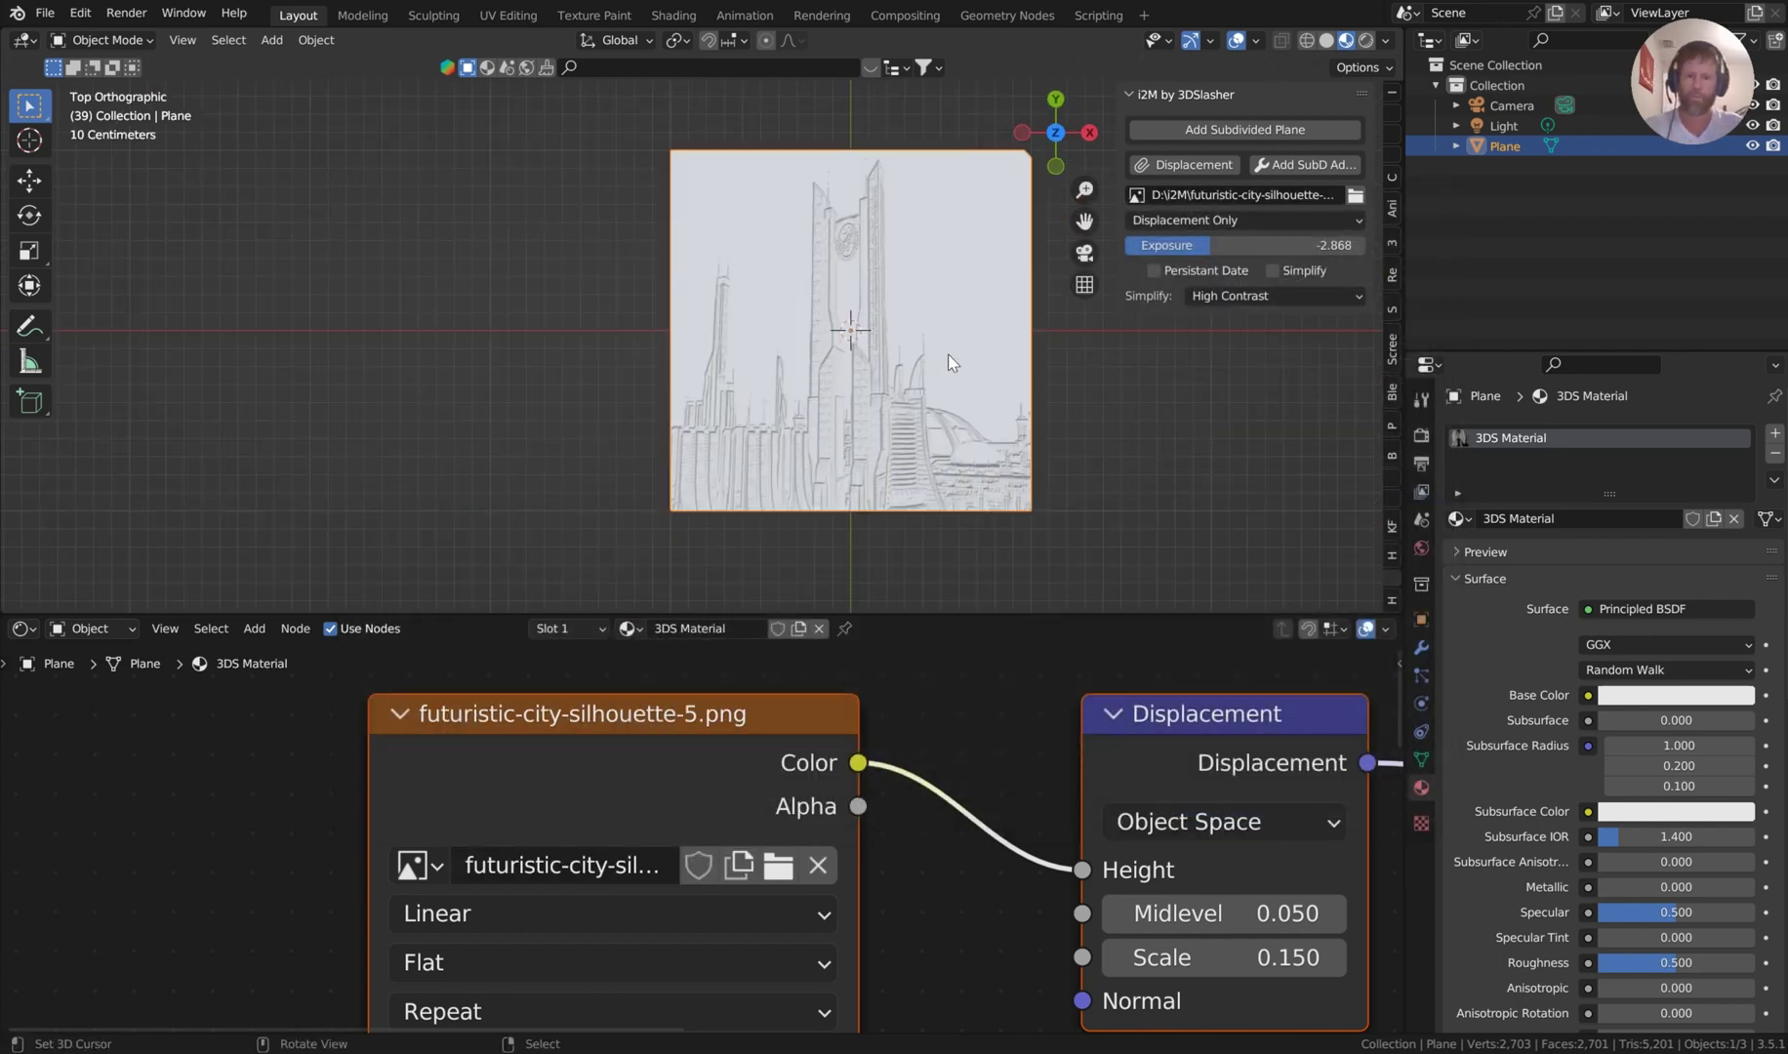
middle_drag(970, 339, 791, 339)
scroll(786, 342, up, 5)
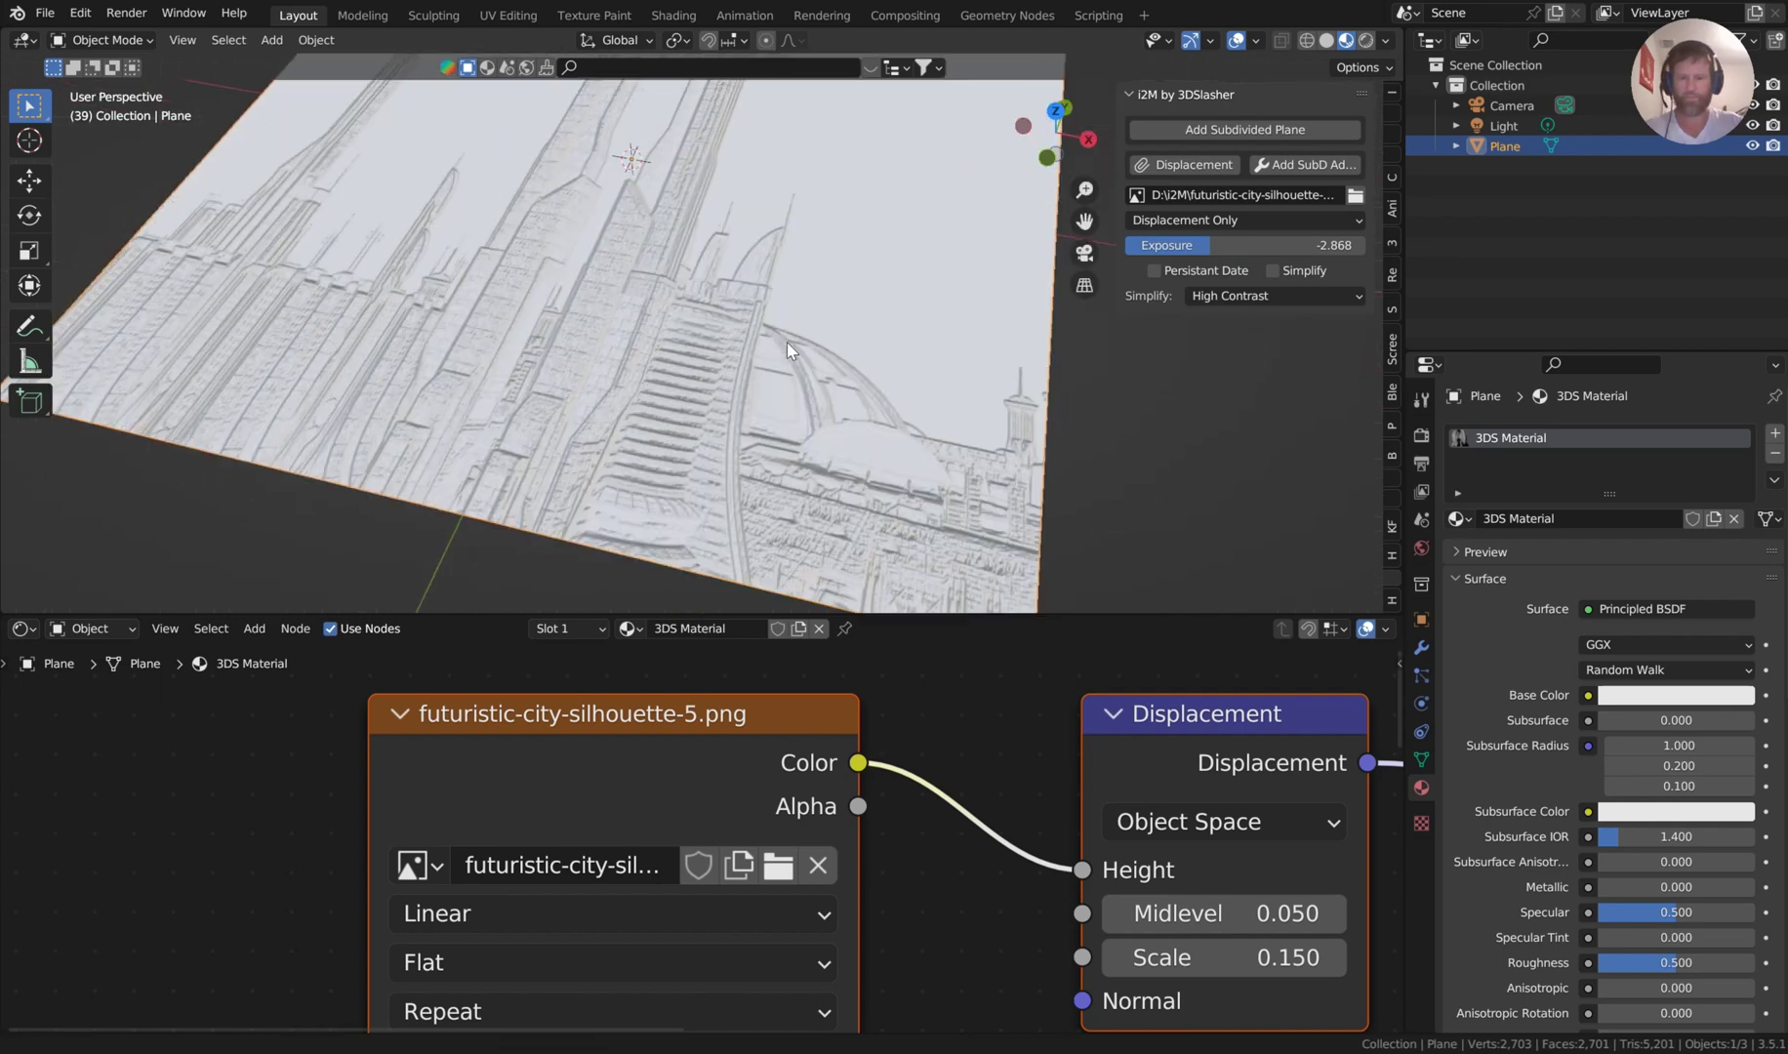
scroll(772, 314, up, 3)
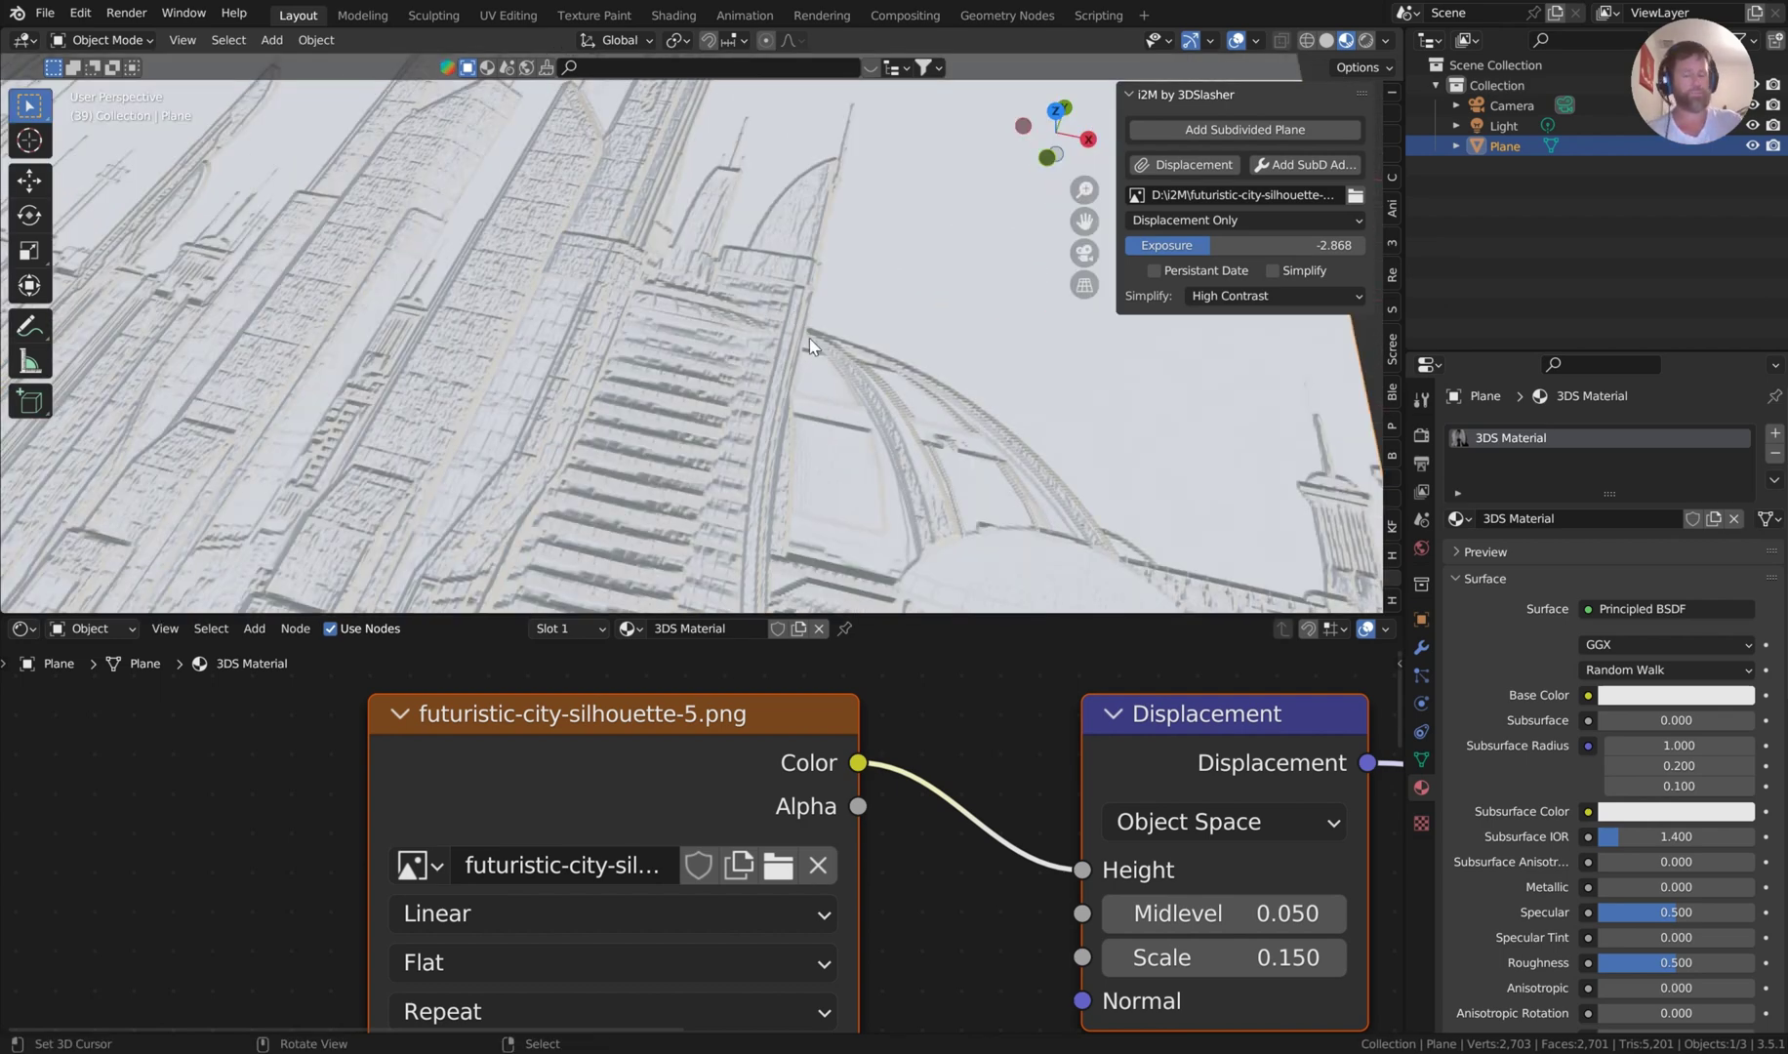
scroll(976, 547, down, 4)
scroll(915, 767, down, 2)
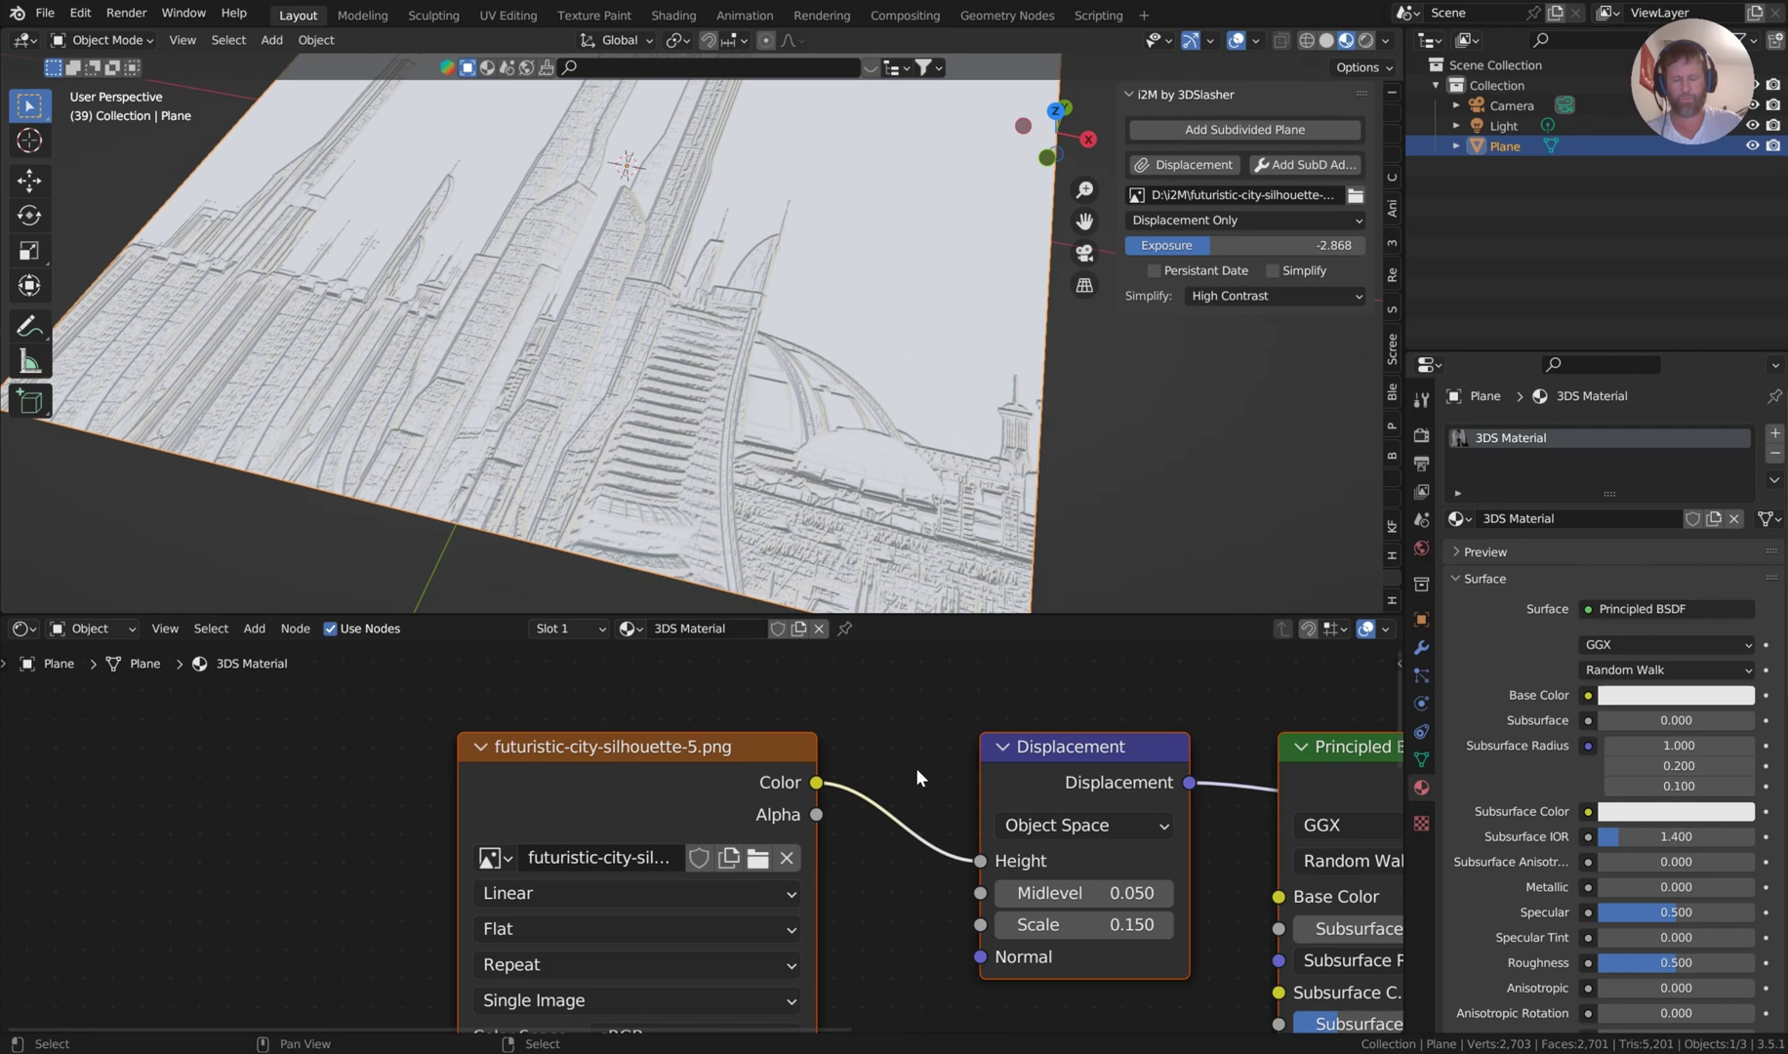
middle_drag(914, 767, 667, 731)
scroll(667, 730, up, 2)
mouse_move(800, 880)
mouse_down()
mouse_move(912, 880)
mouse_move(768, 880)
mouse_up()
click(771, 880)
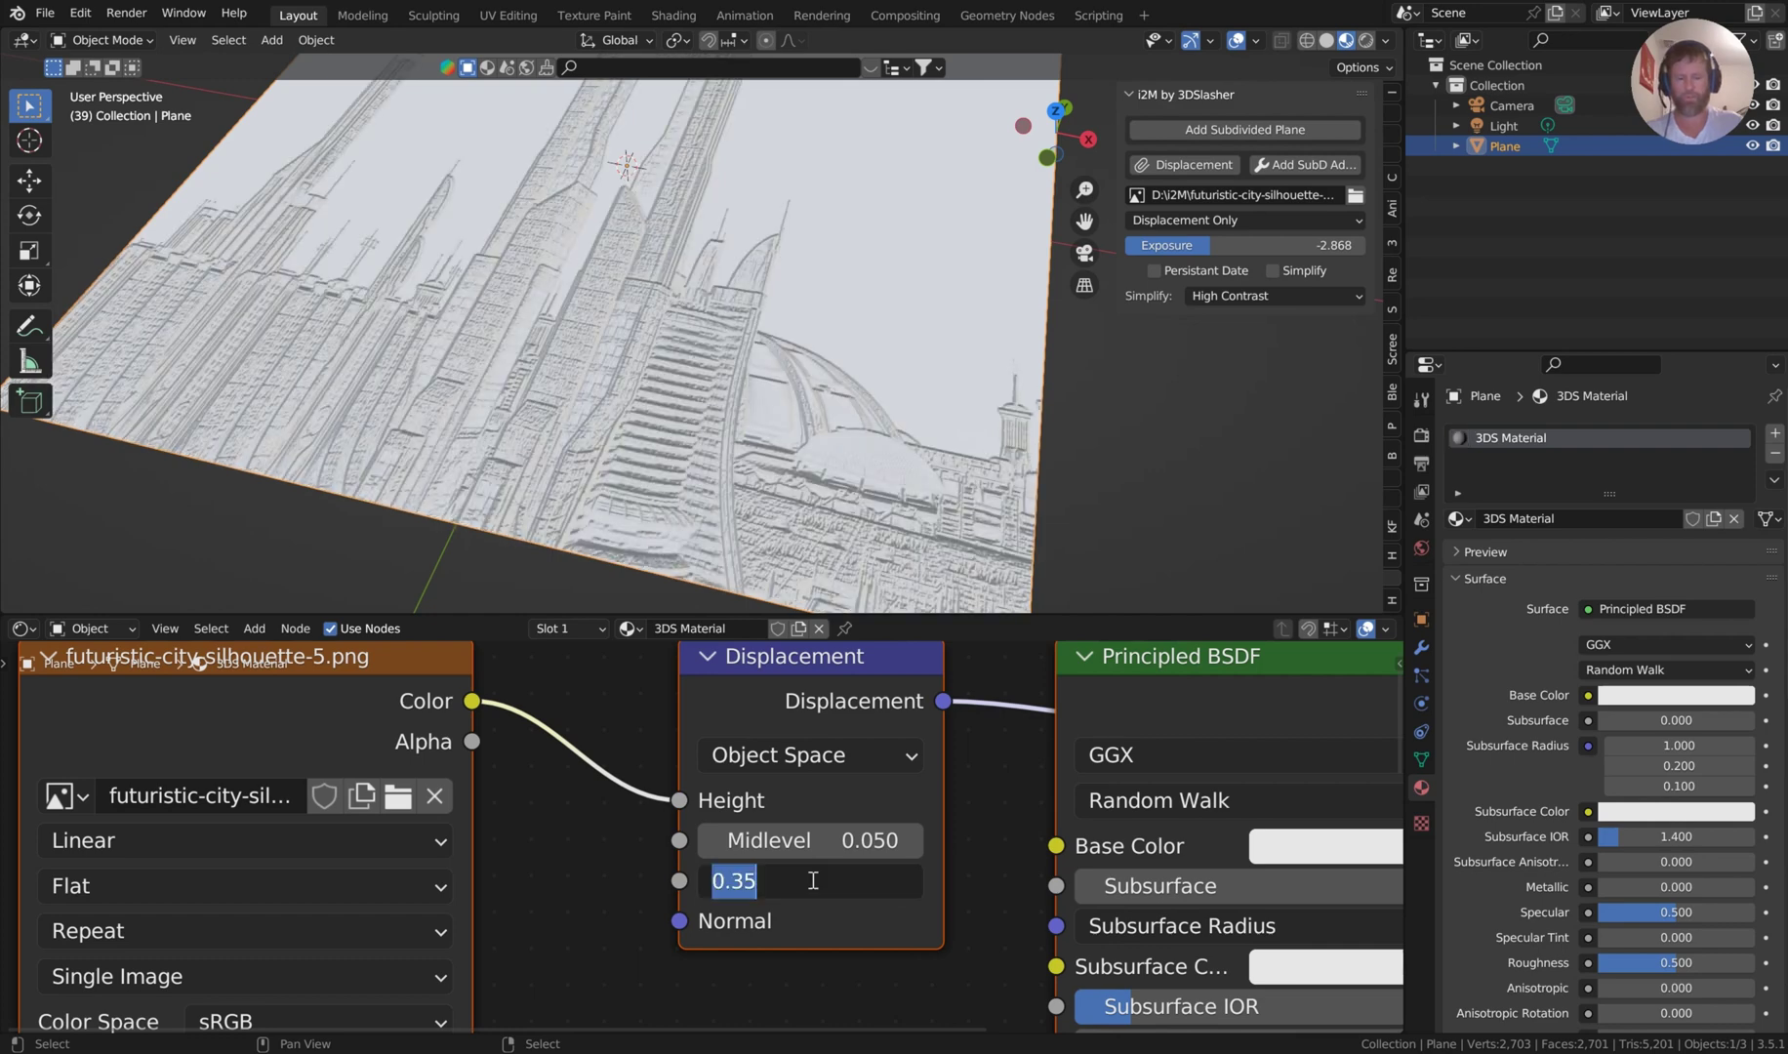
text(0.1)
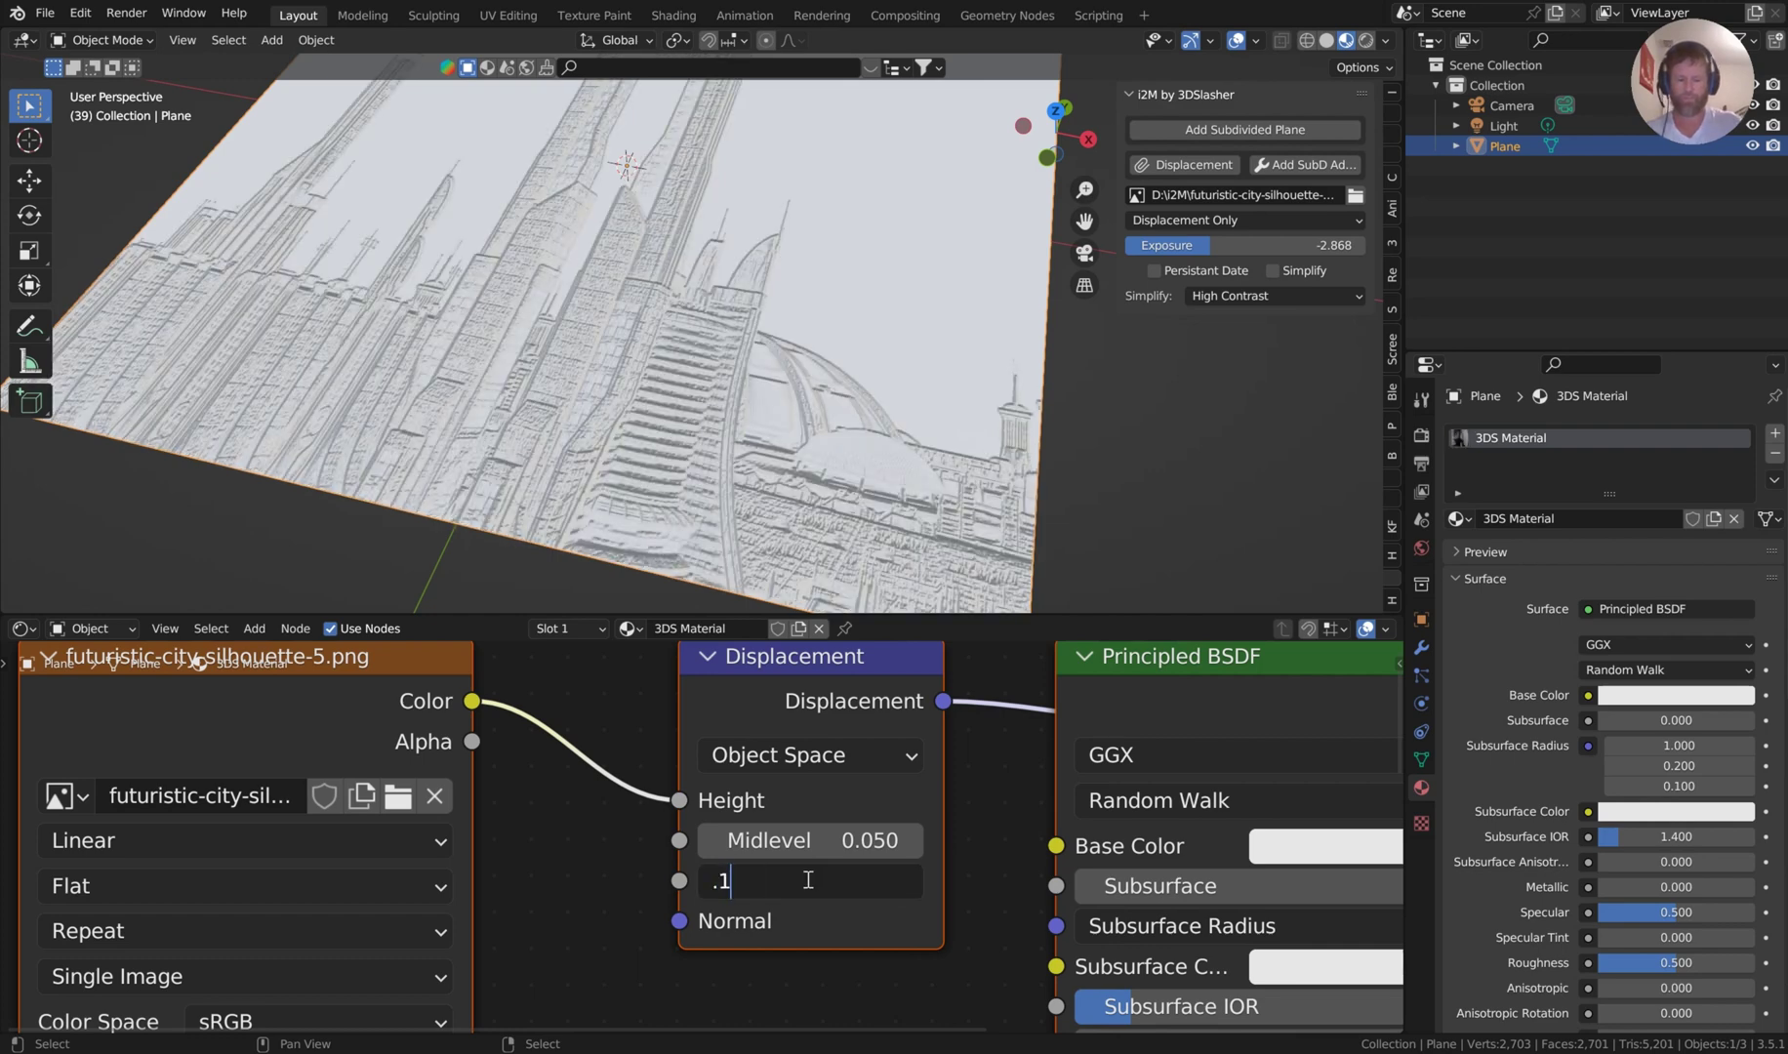
key(Return)
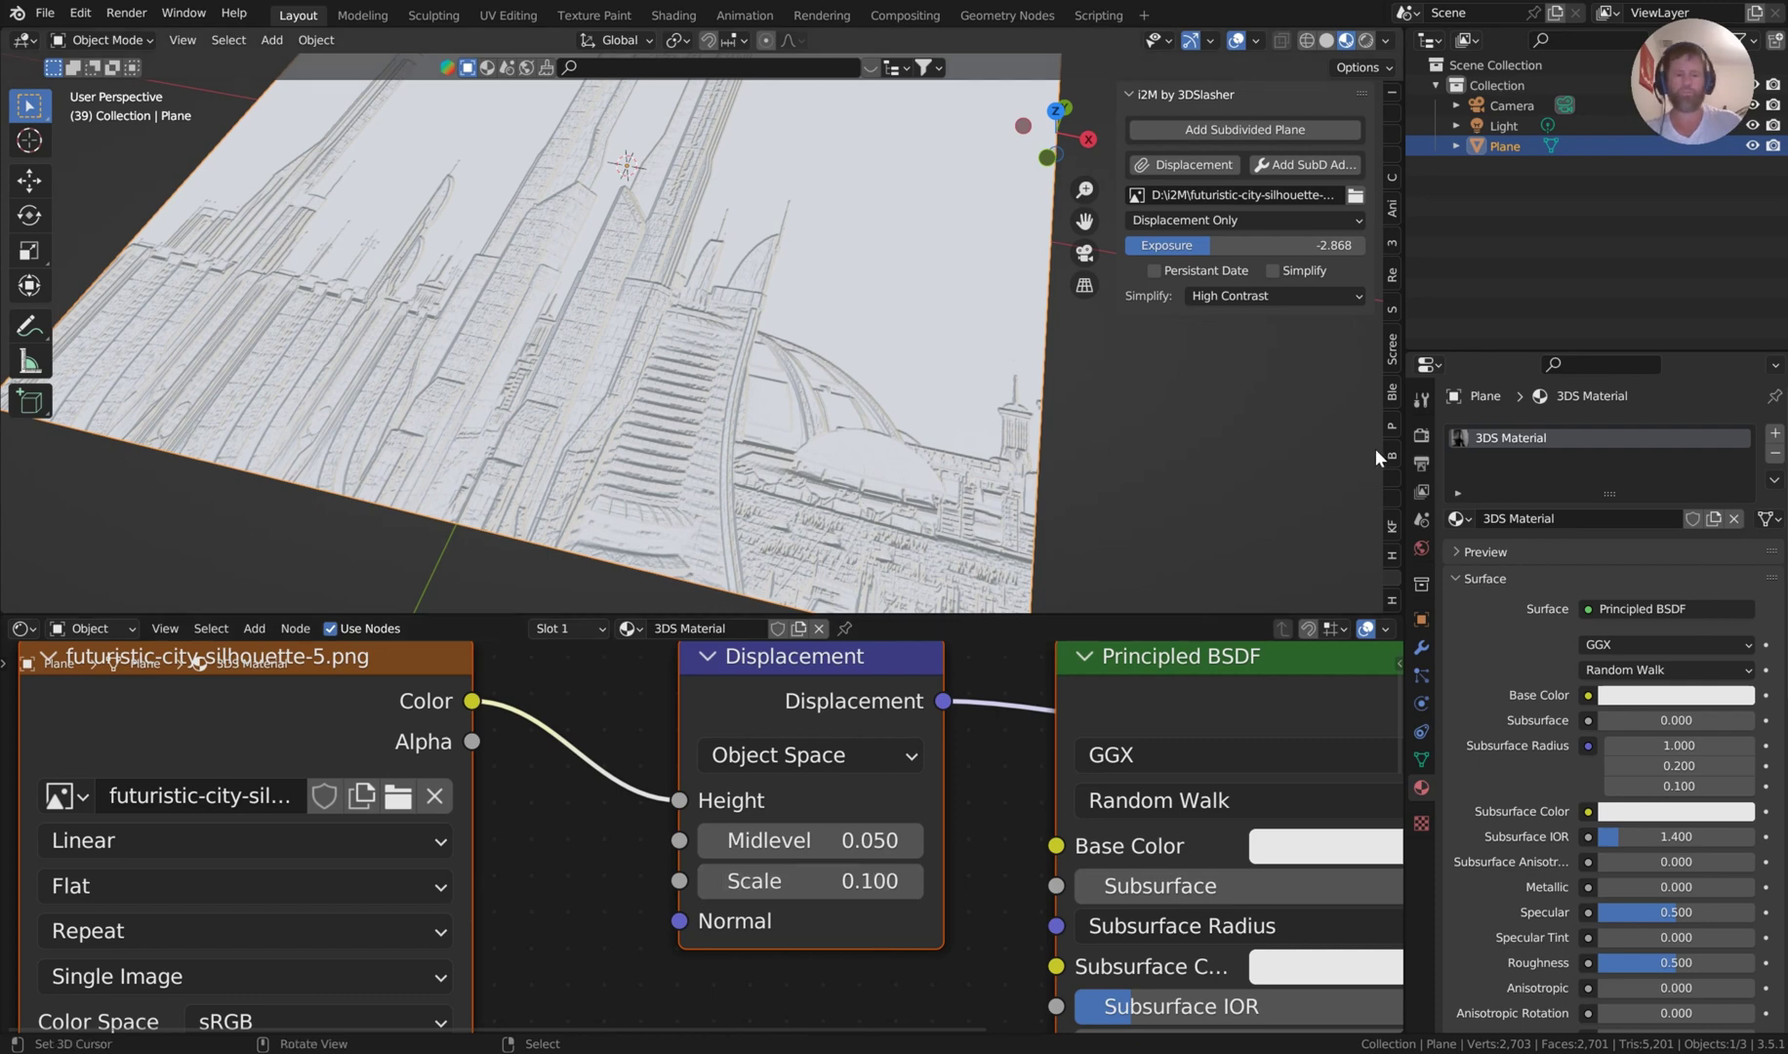
Show the viewport in Rendered shading and inspect the displaced city relief up close.
click(1422, 432)
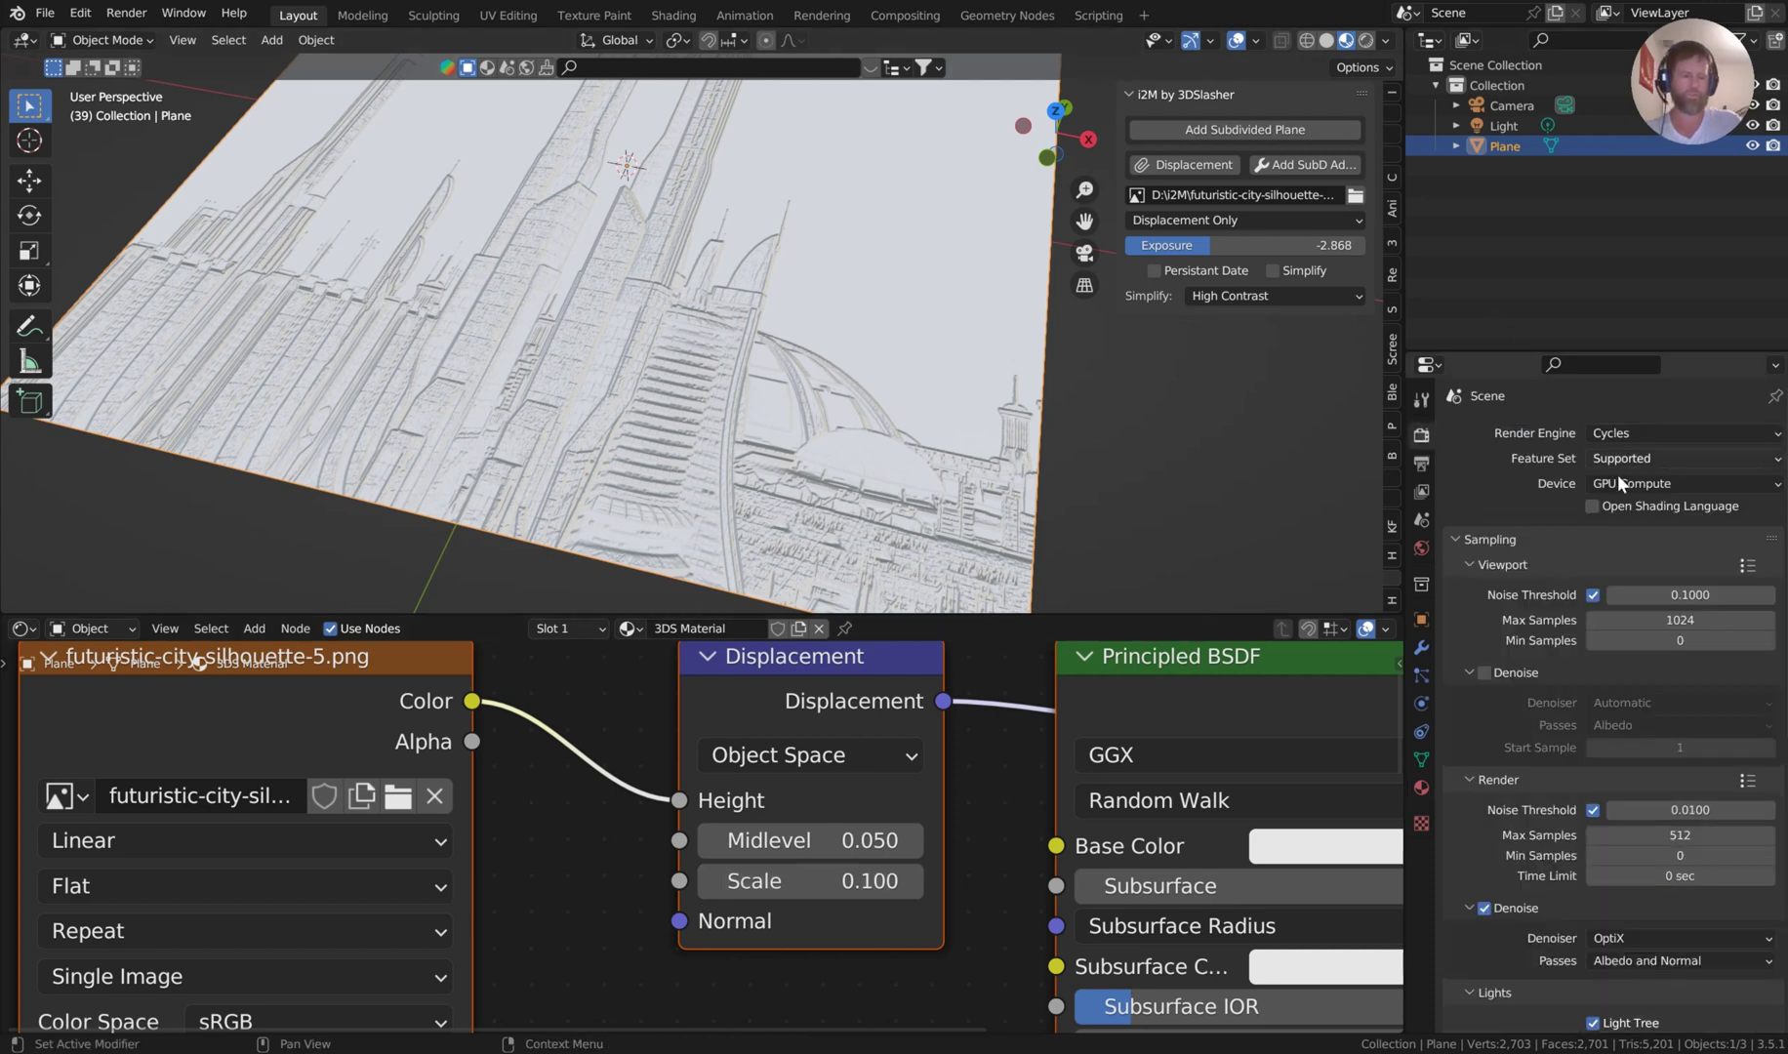
click(1368, 41)
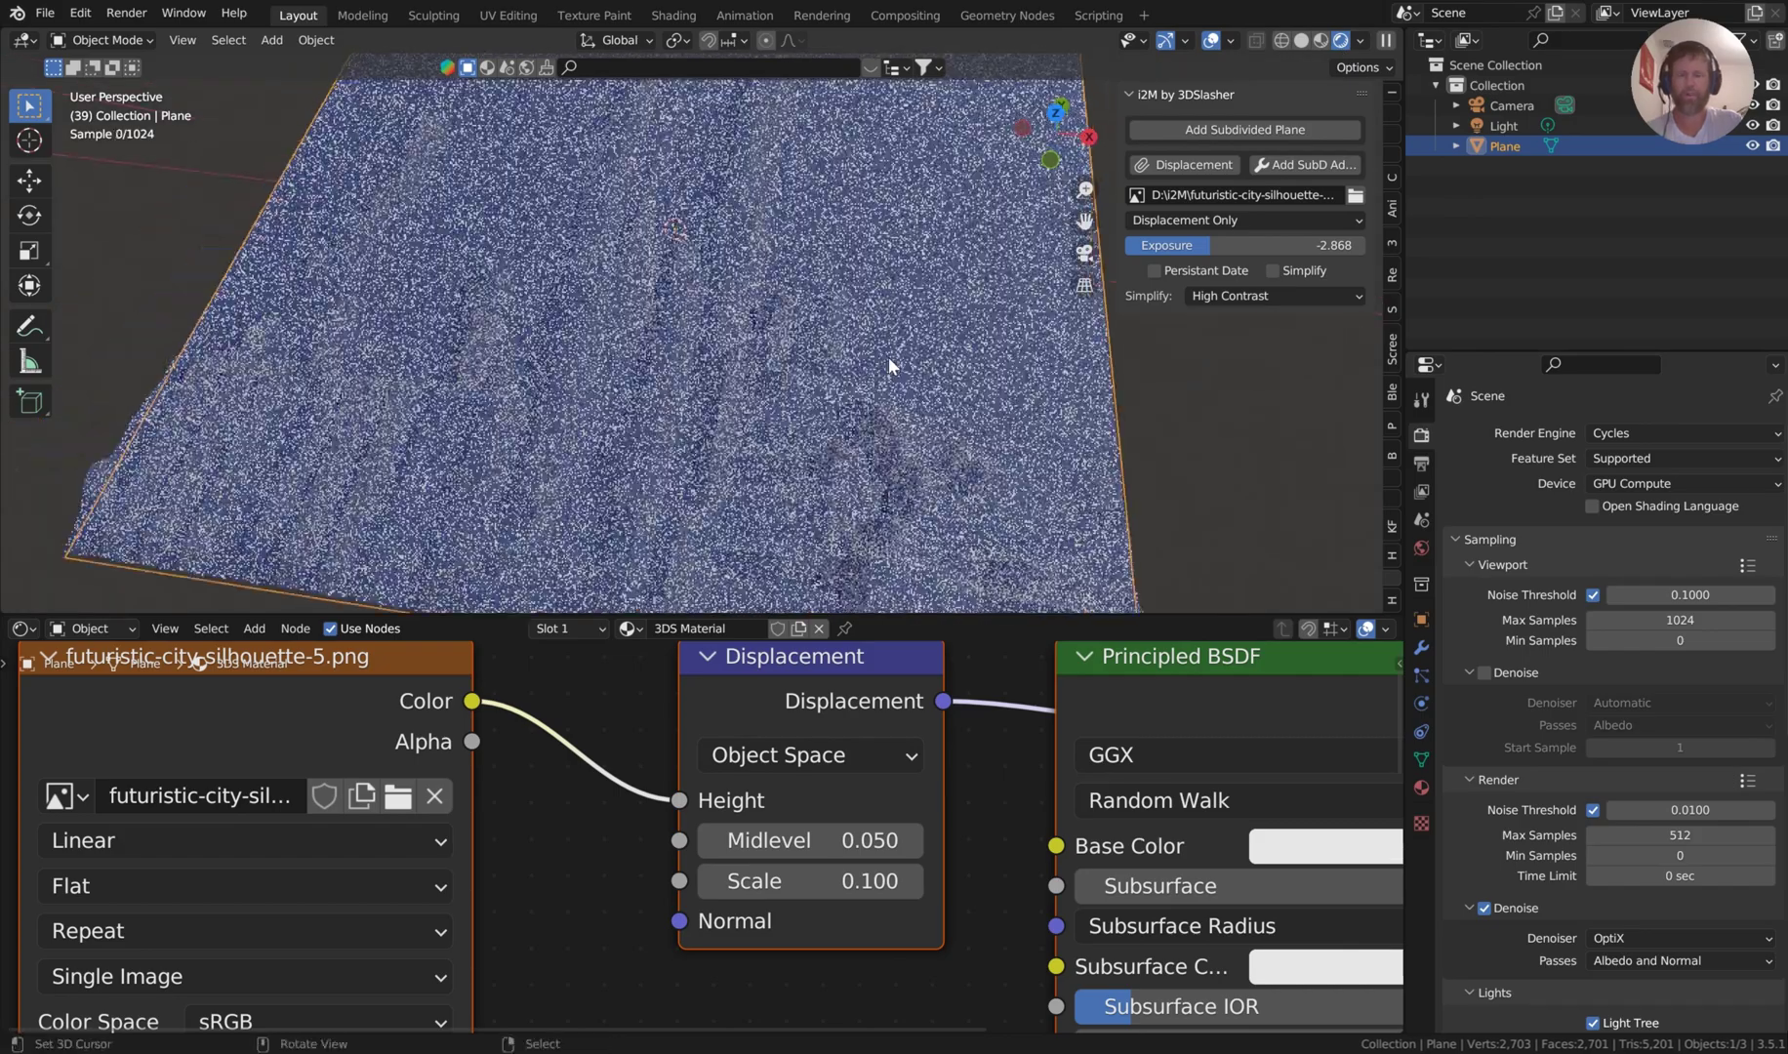
scroll(890, 352, up, 2)
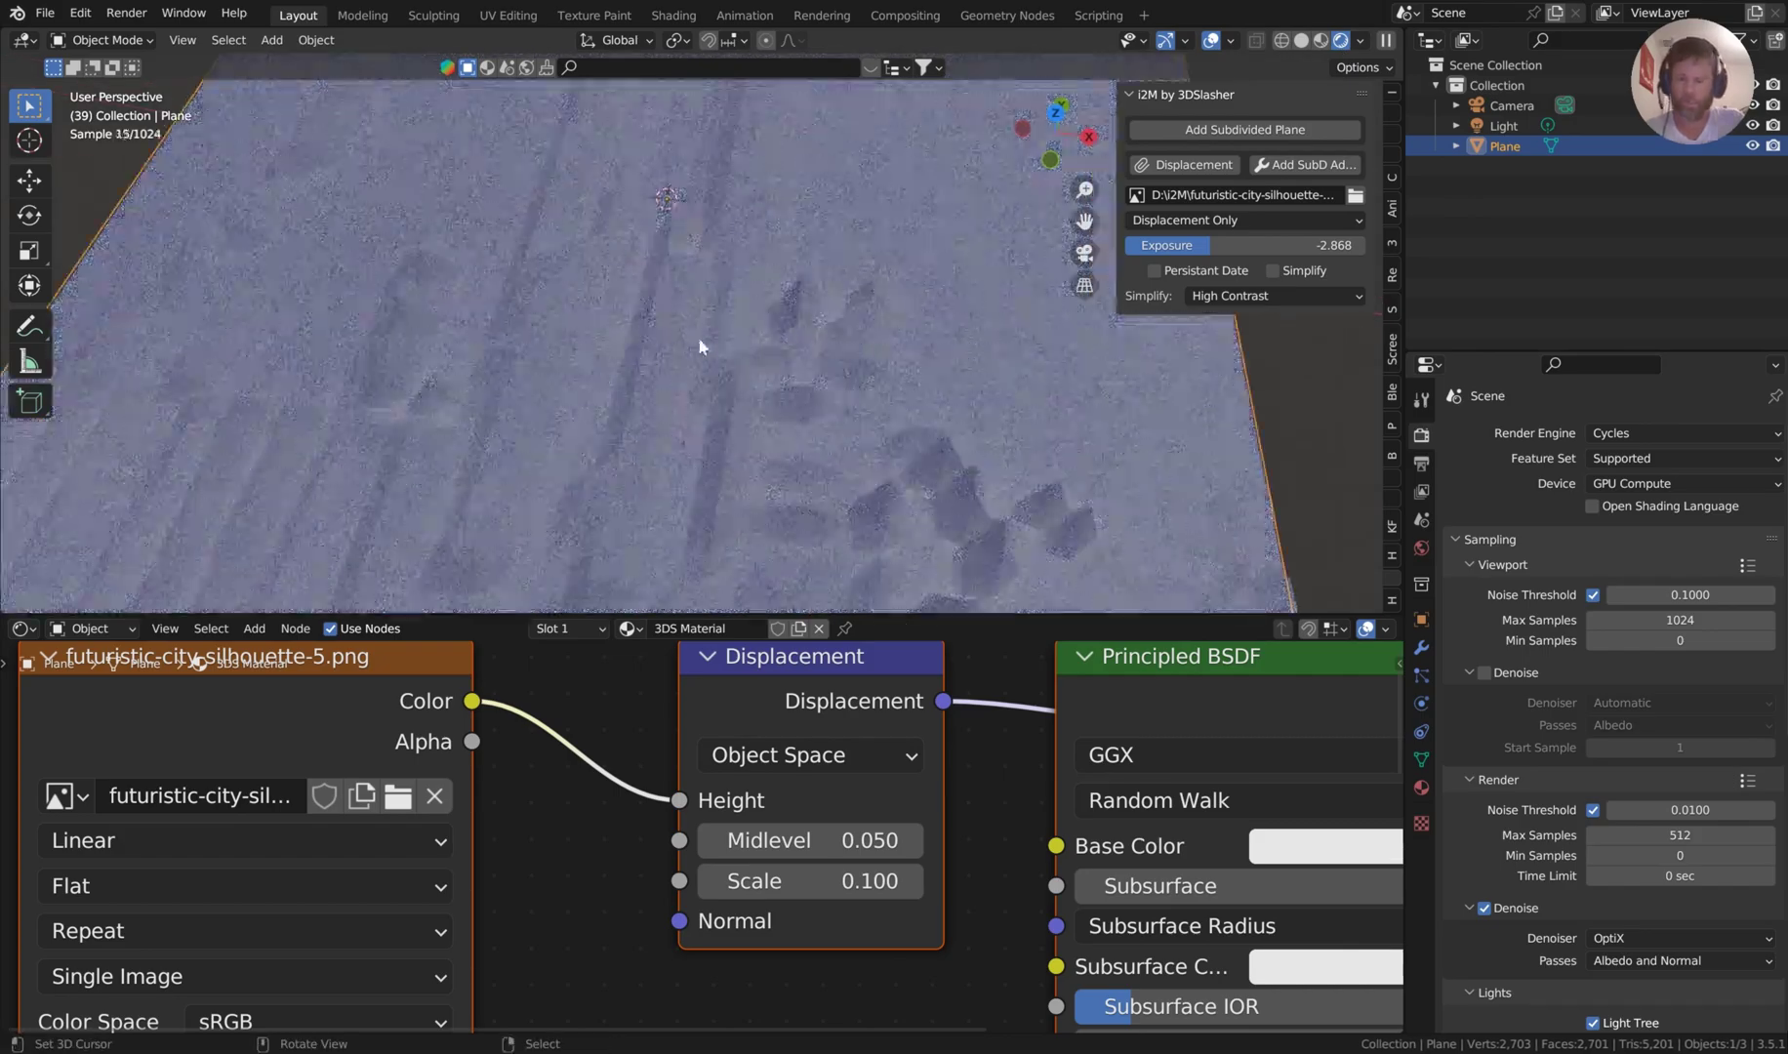
middle_drag(822, 344, 773, 305)
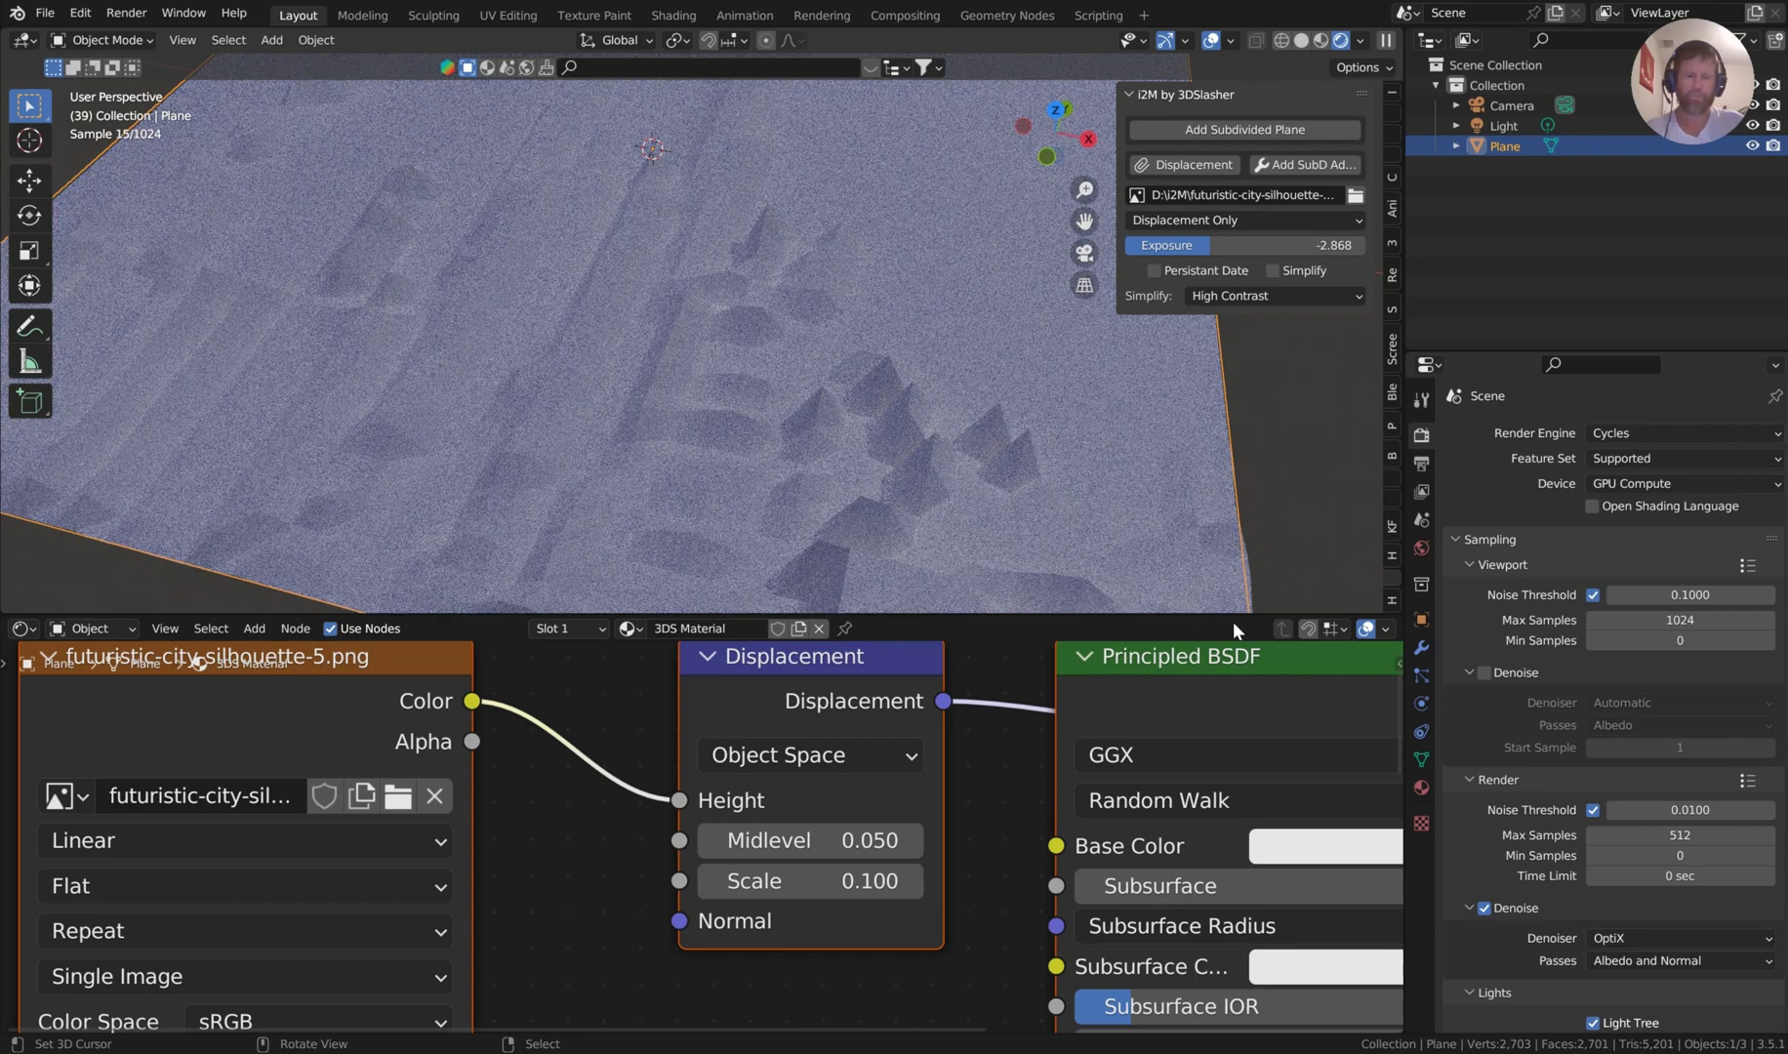
Add the i2M add-on's subdivision modifier to the plane and check the refined relief.
click(1421, 647)
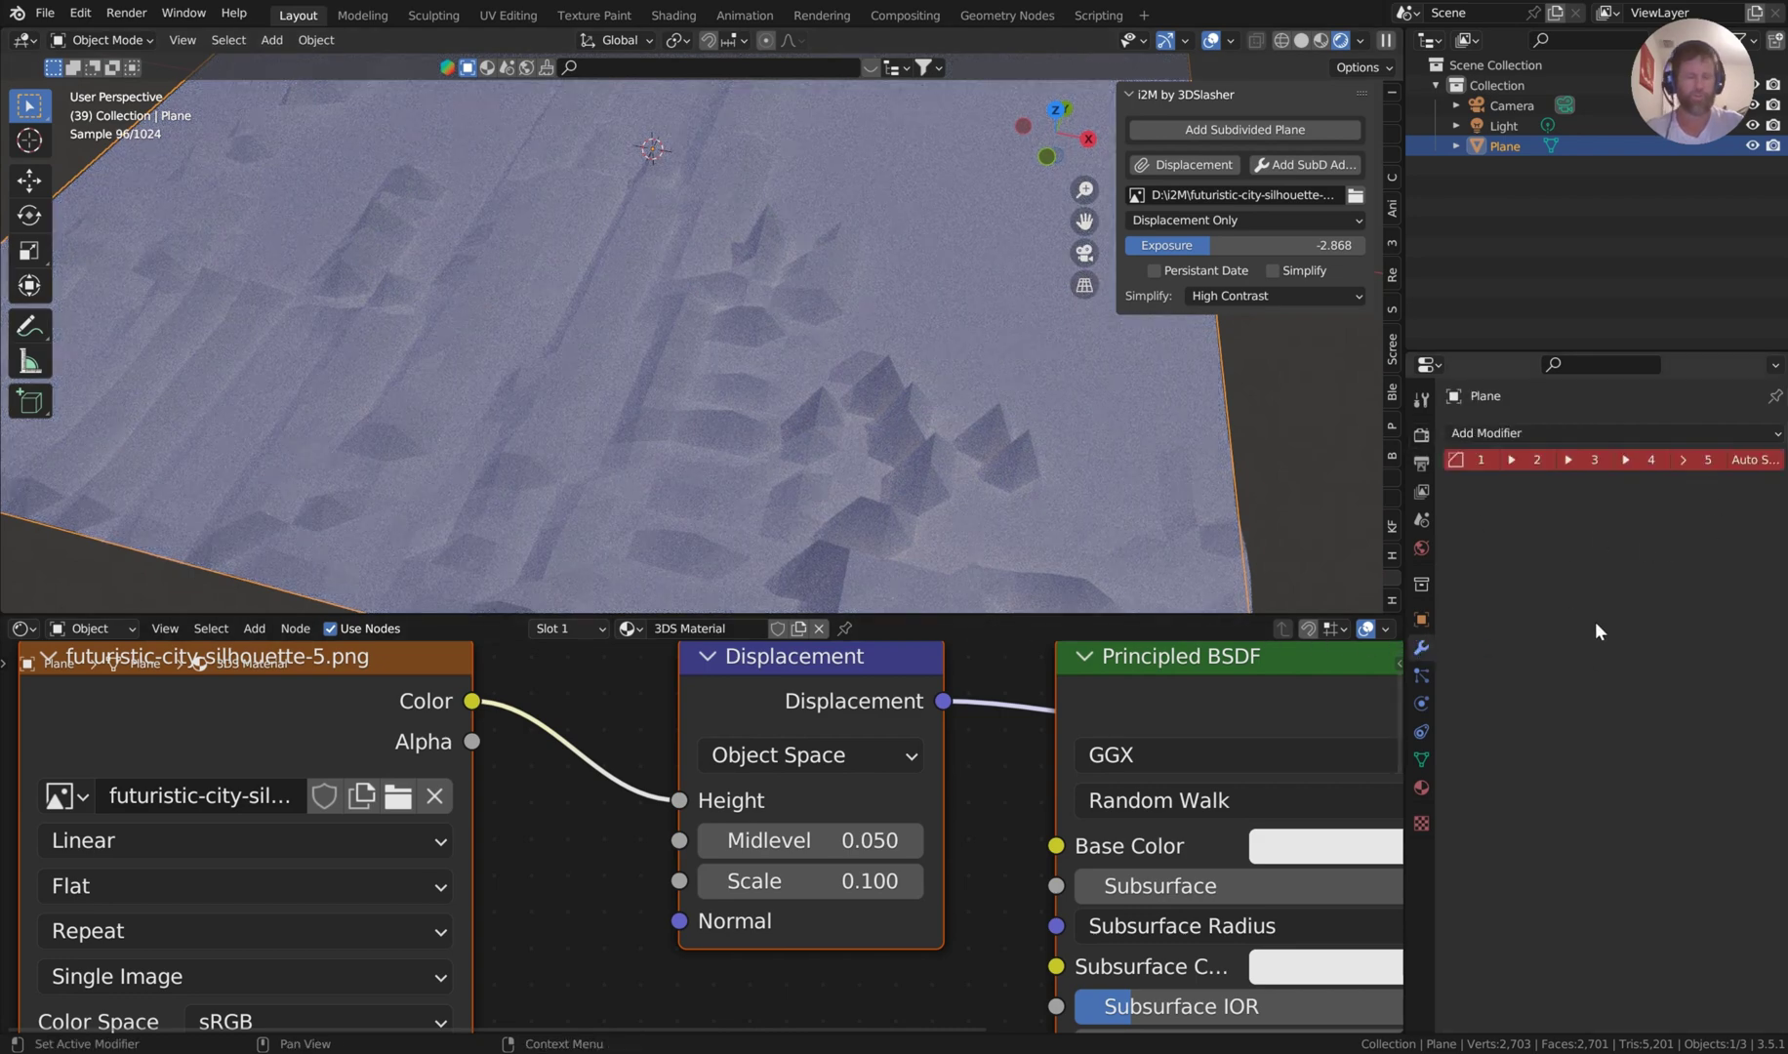
click(1317, 164)
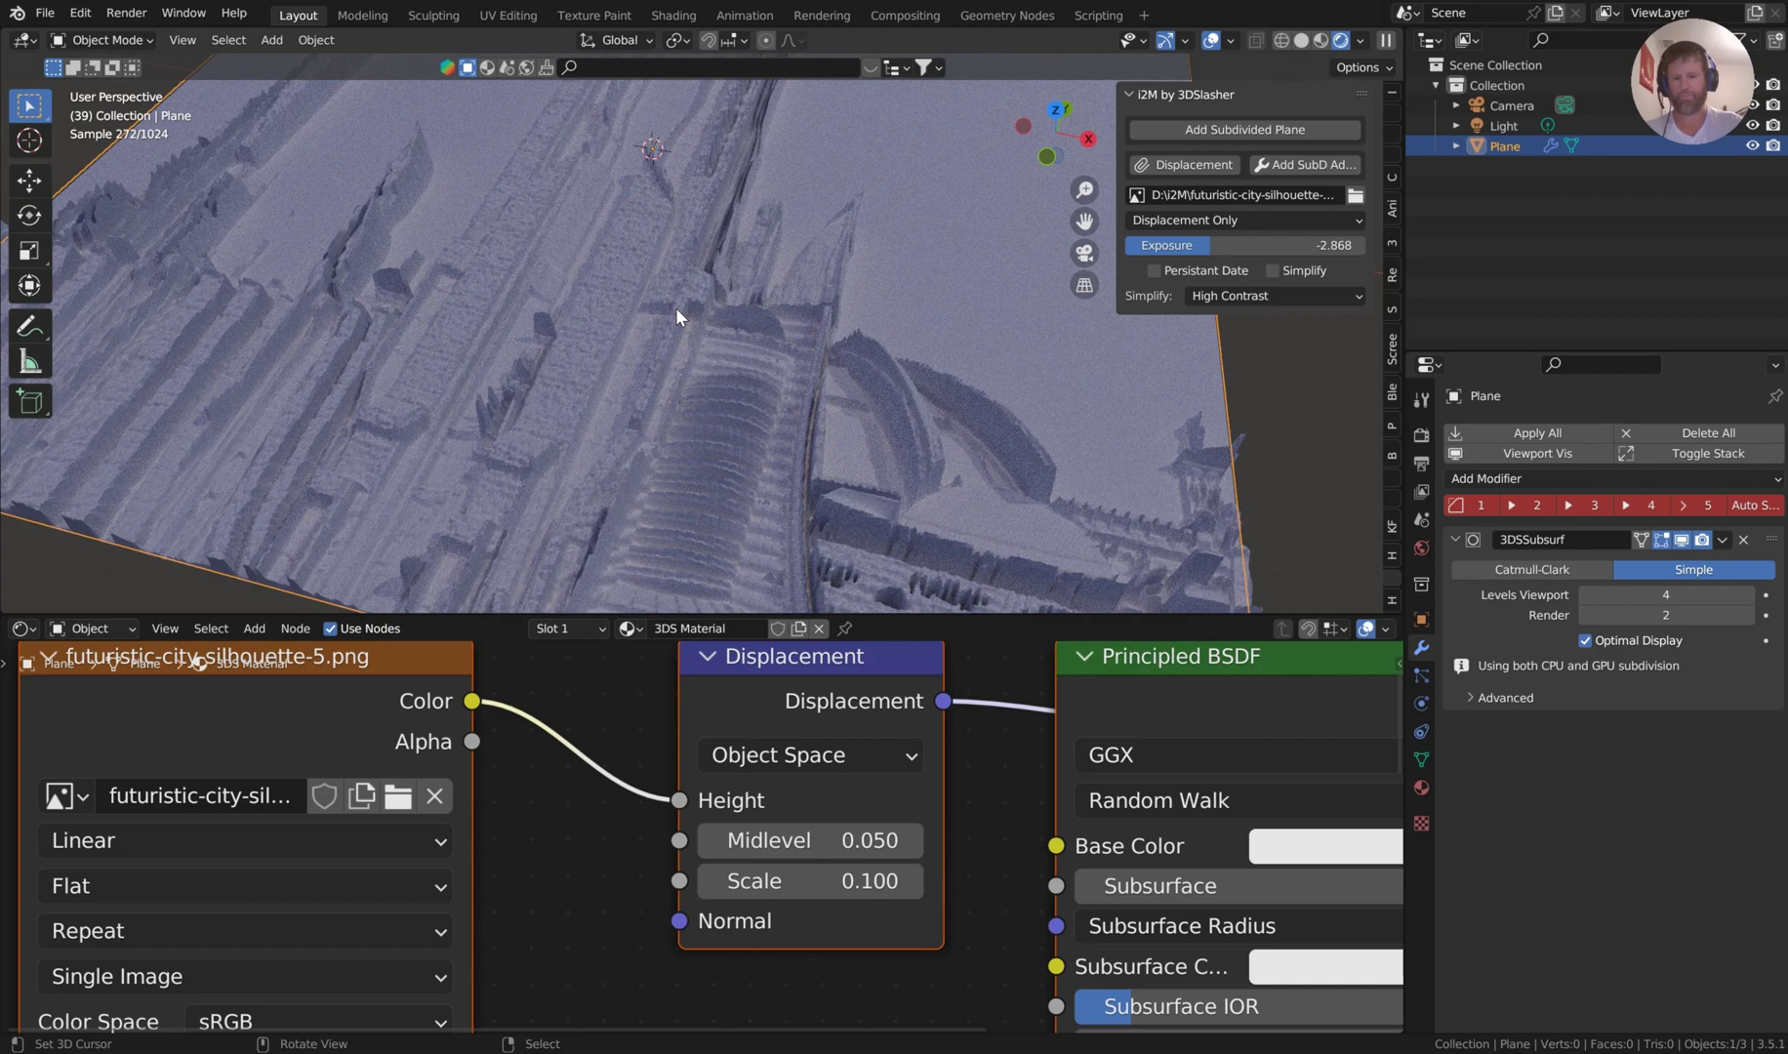
middle_drag(674, 307, 840, 378)
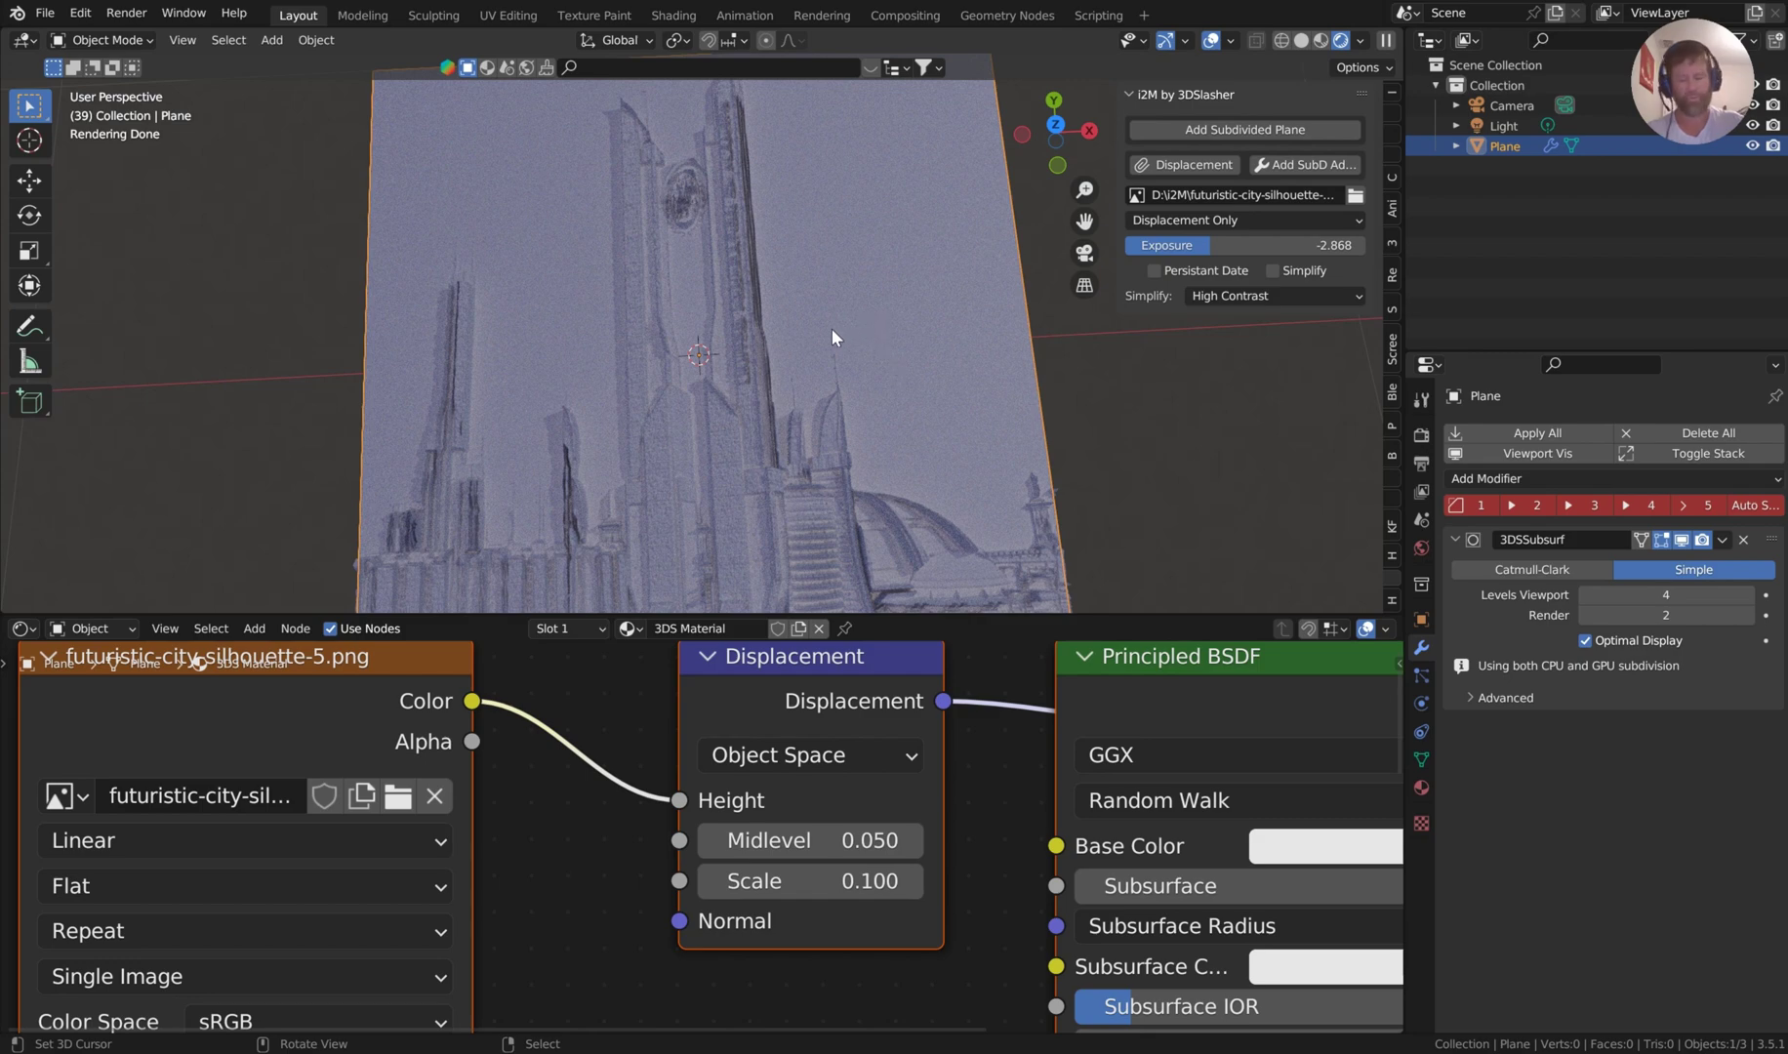
Subdivide all of the plane's faces once in Edit Mode and return to Object Mode.
key(ctrl+Tab)
click(927, 334)
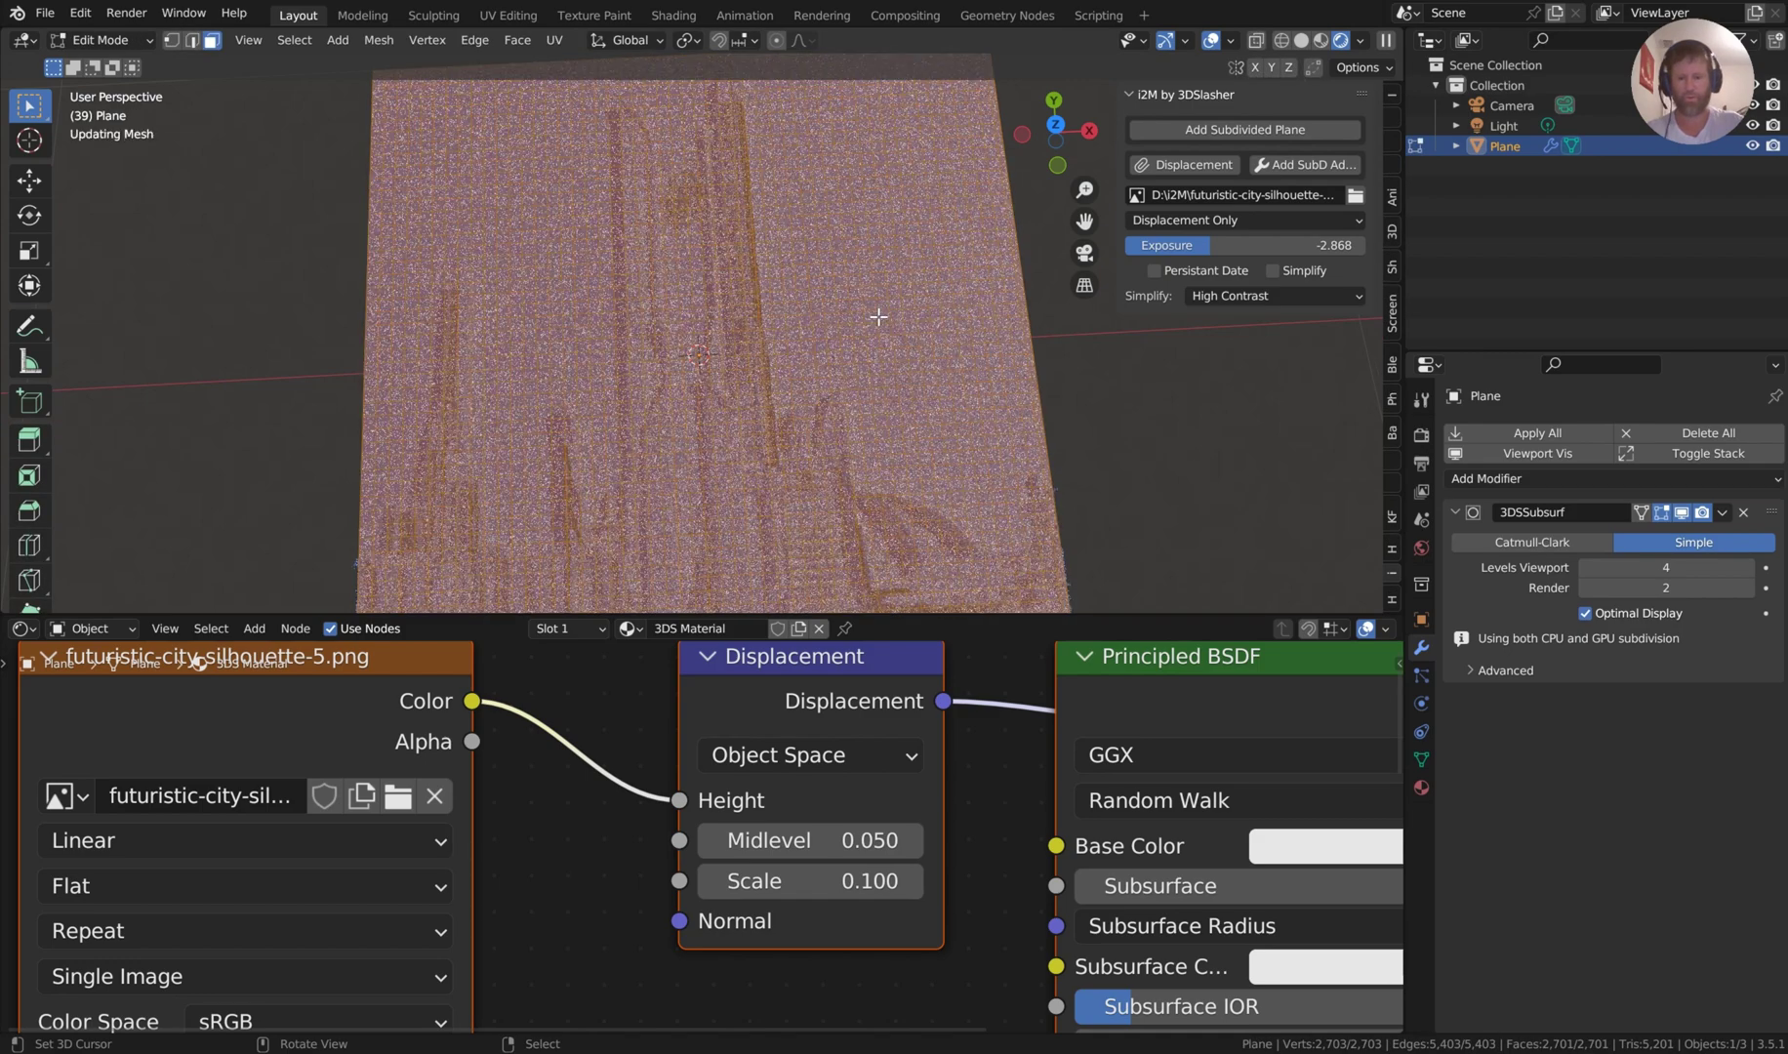
right_click(864, 365)
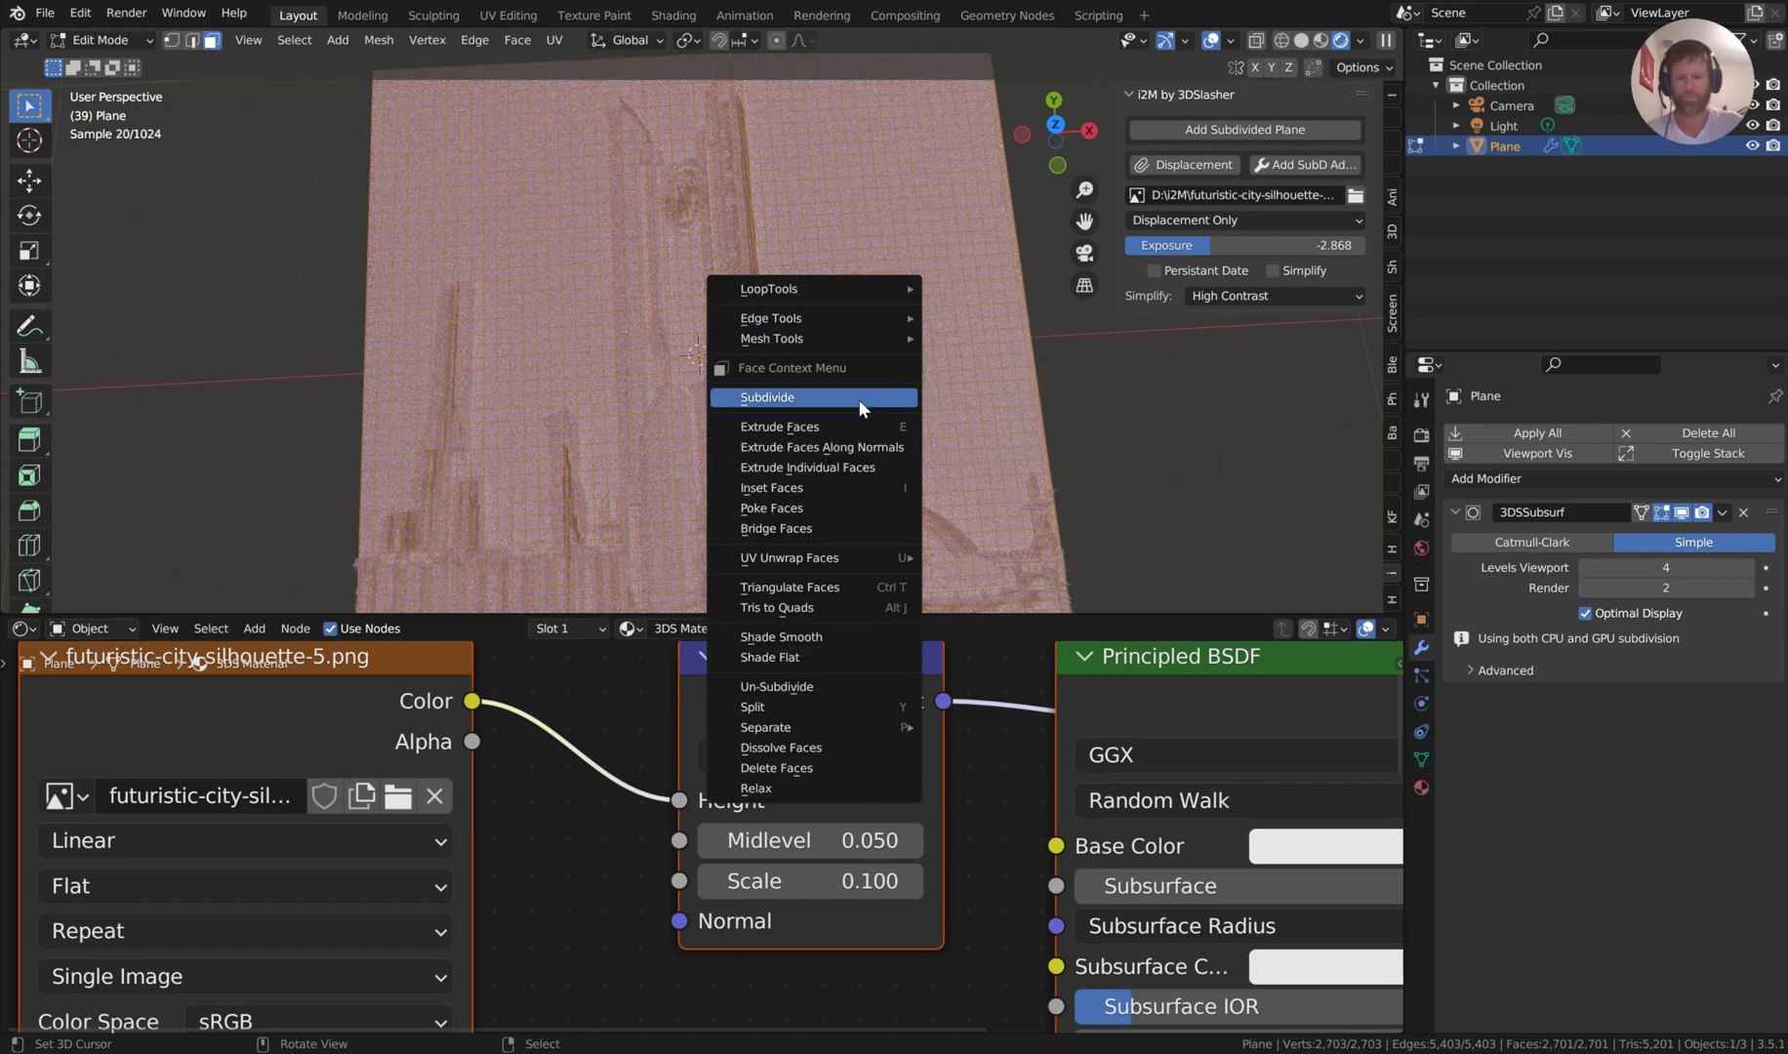
click(857, 399)
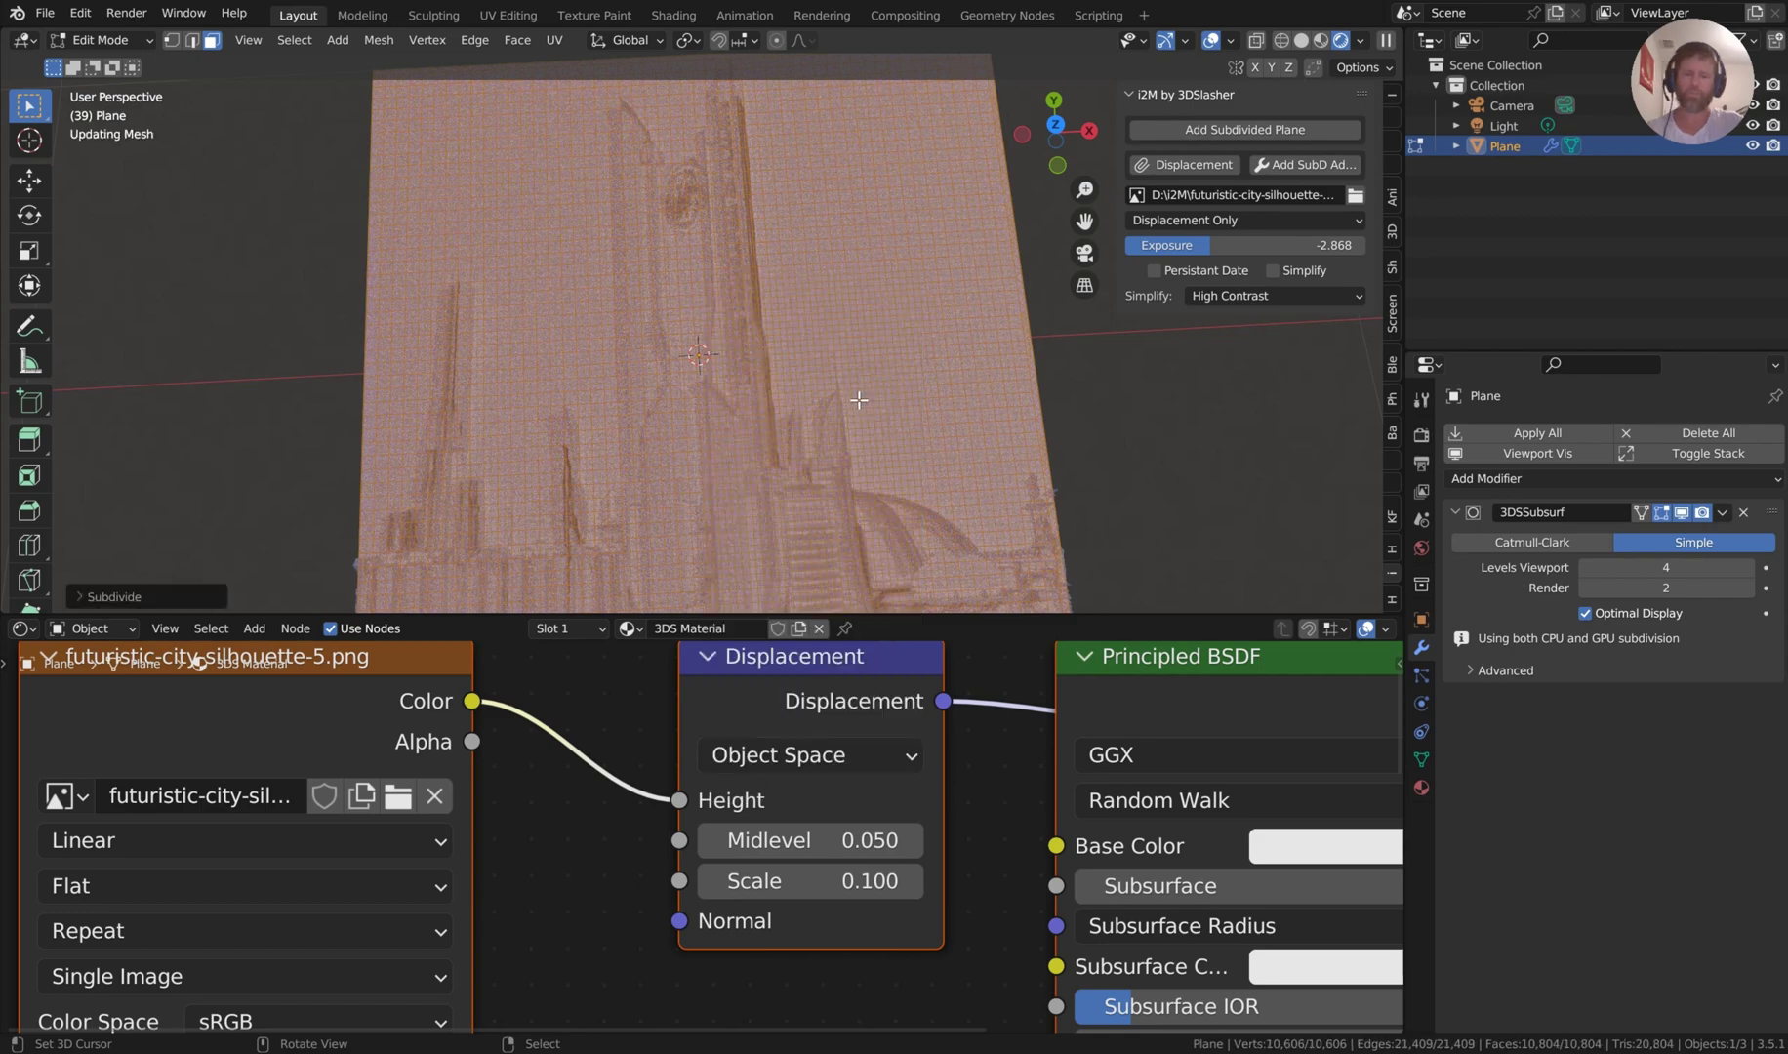
key(ctrl+Tab)
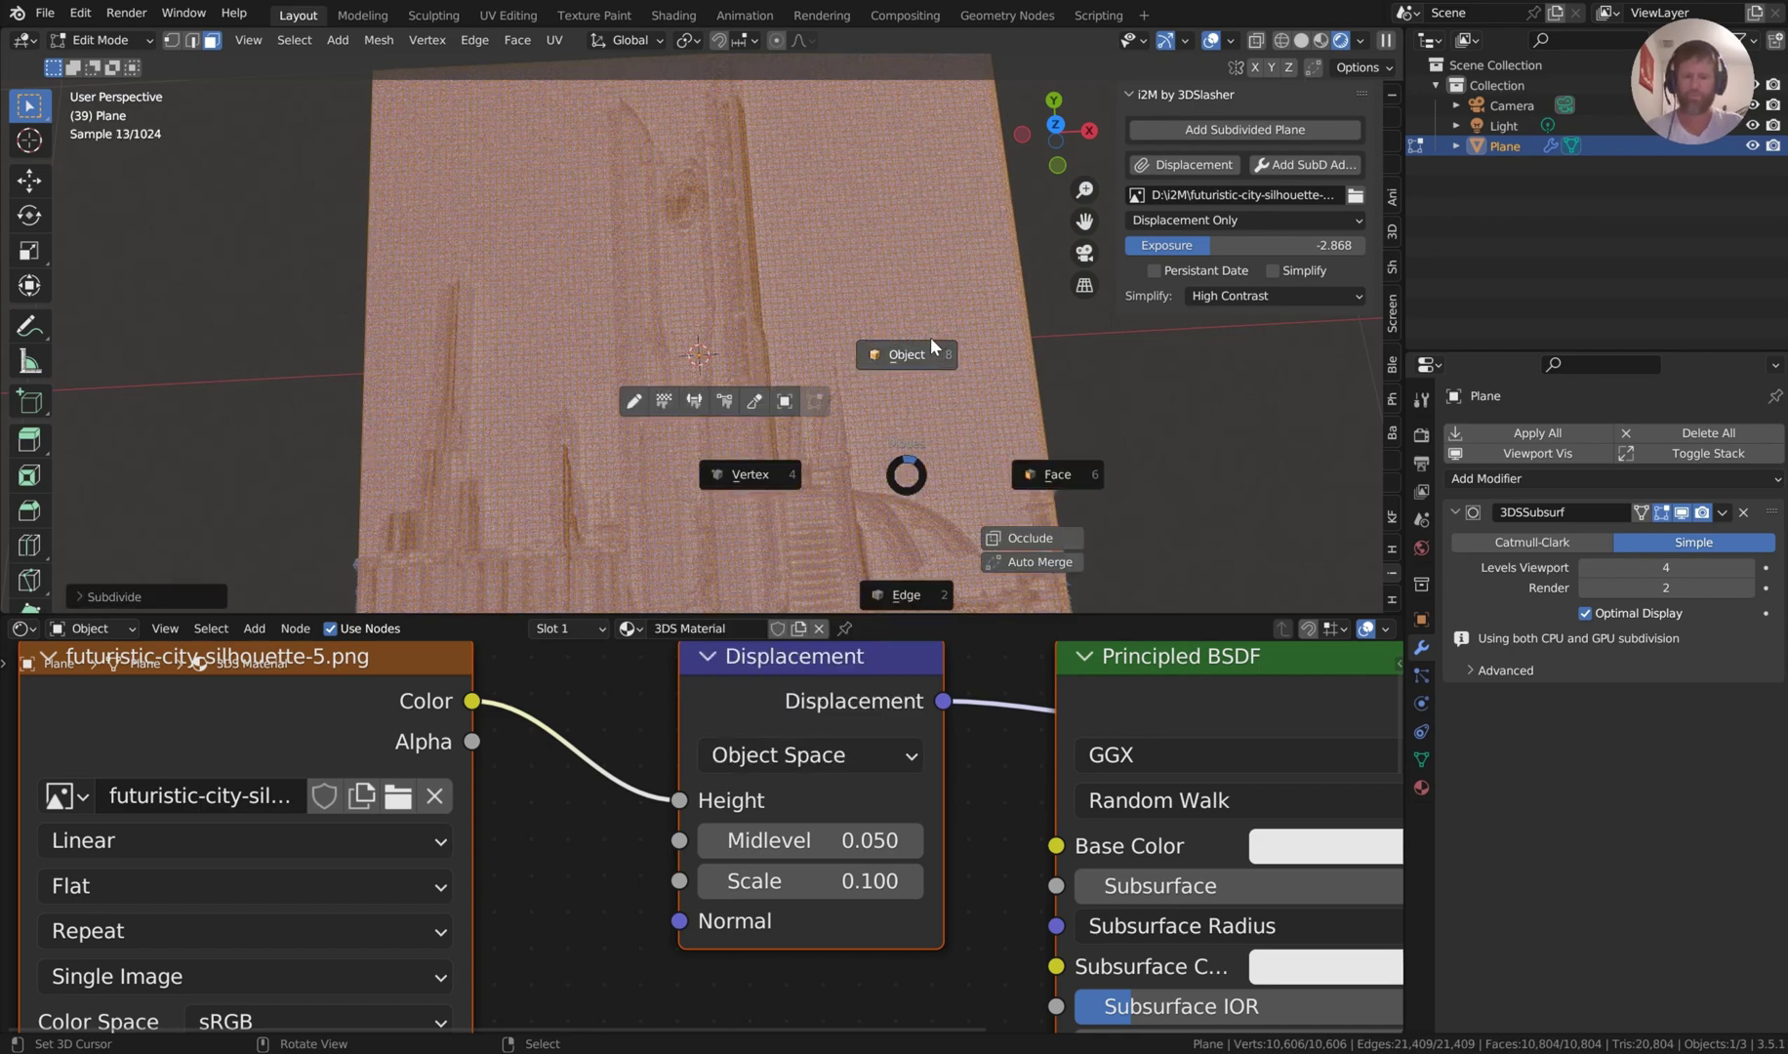
click(923, 346)
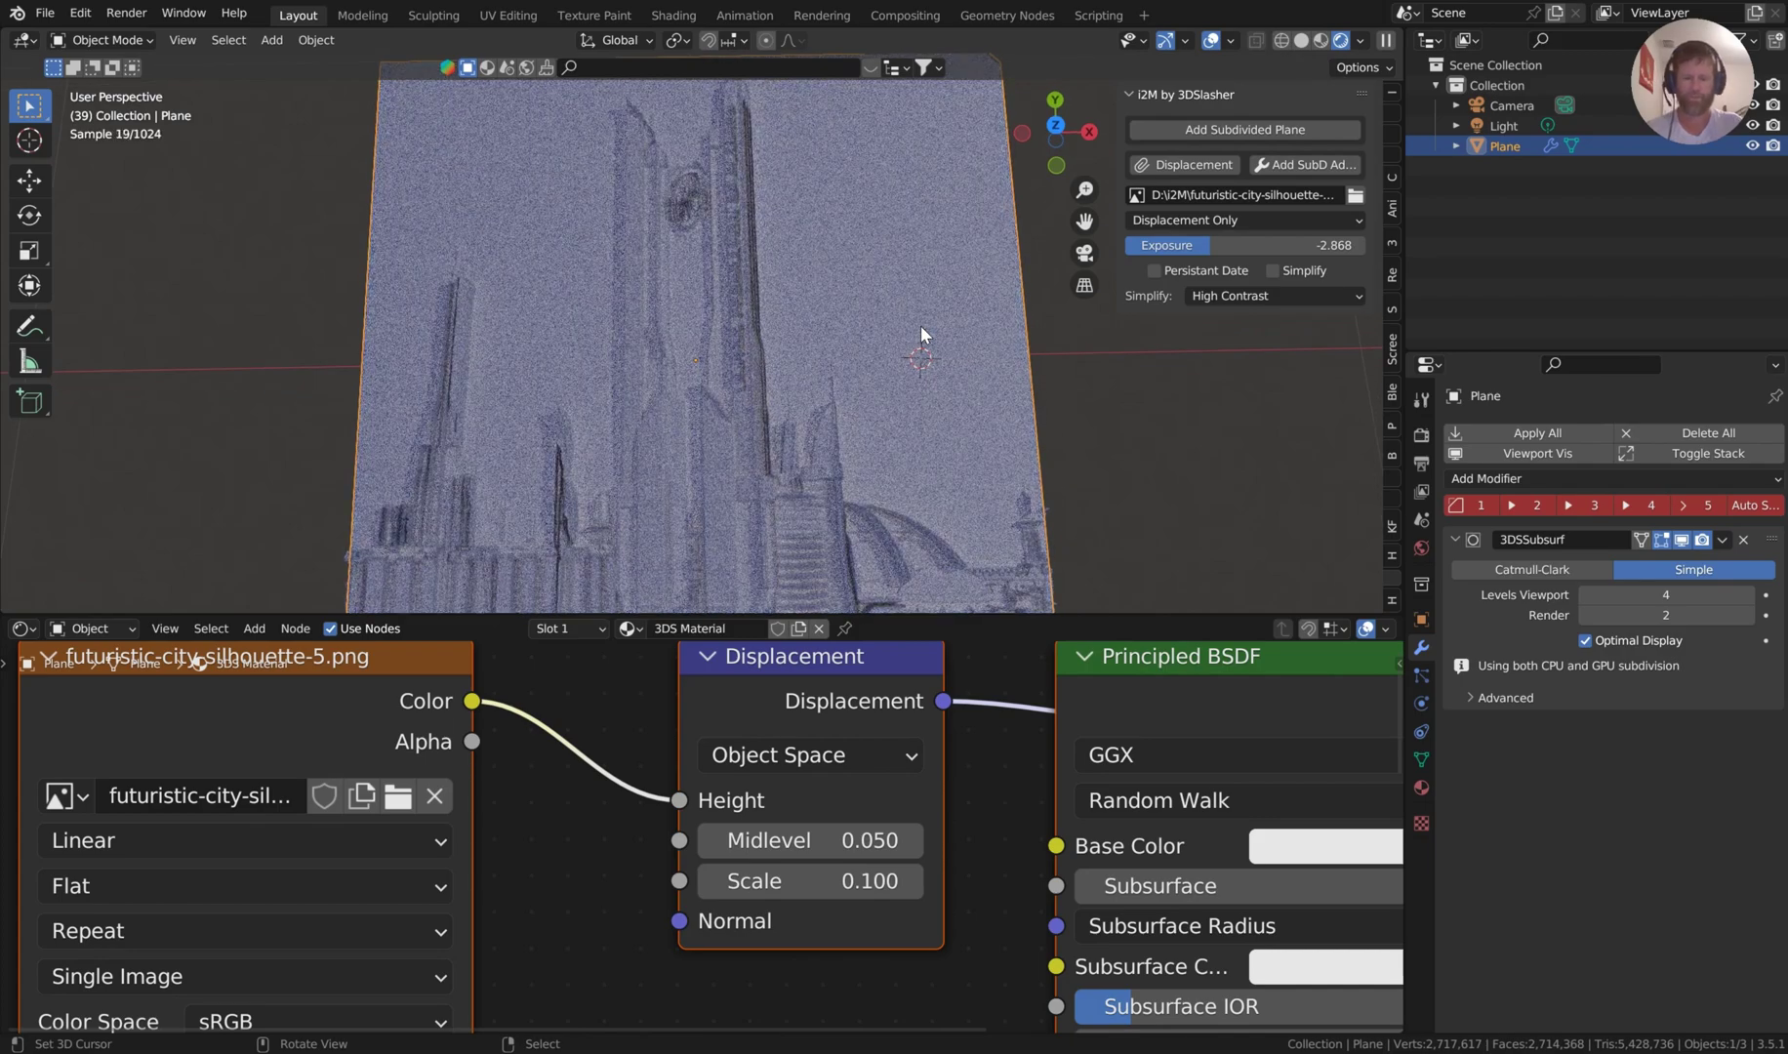
Look at the plane from the top view and lower the i2M Exposure to -4.375.
key(KP_7)
mouse_move(1192, 245)
mouse_down()
mouse_move(1220, 245)
mouse_move(1174, 245)
mouse_up()
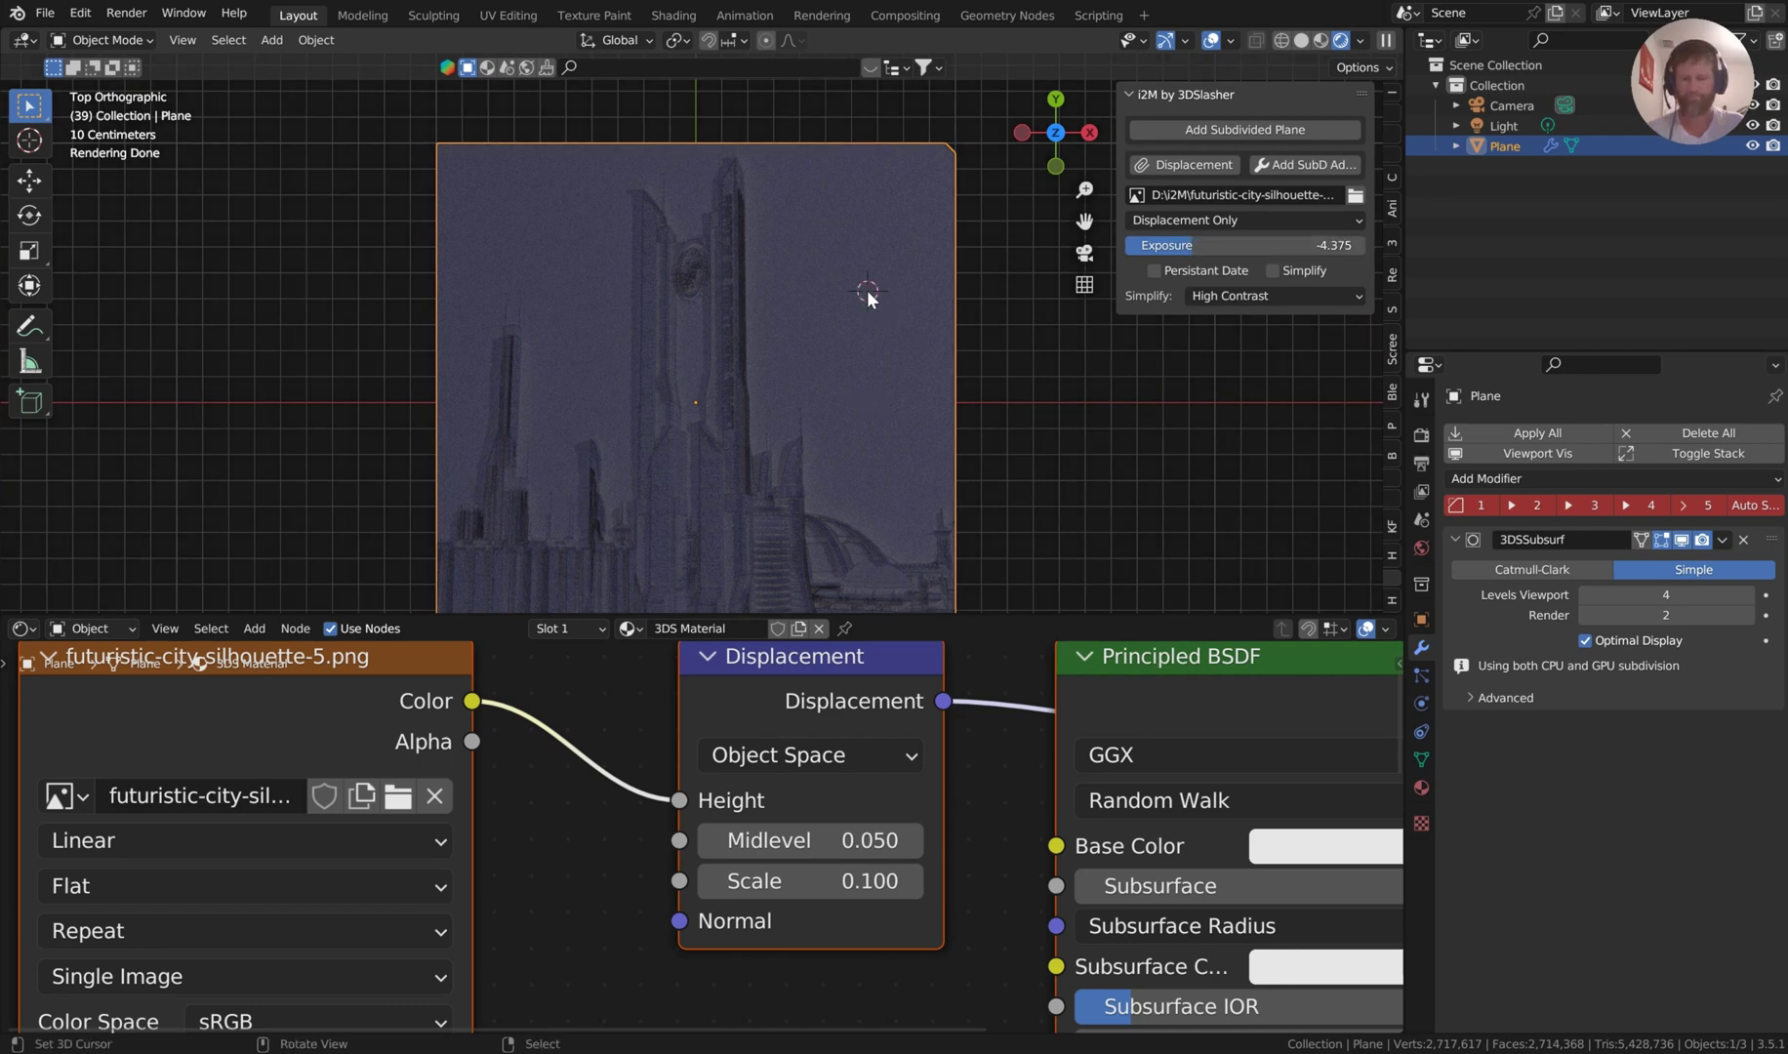
key(shift+s)
click(966, 404)
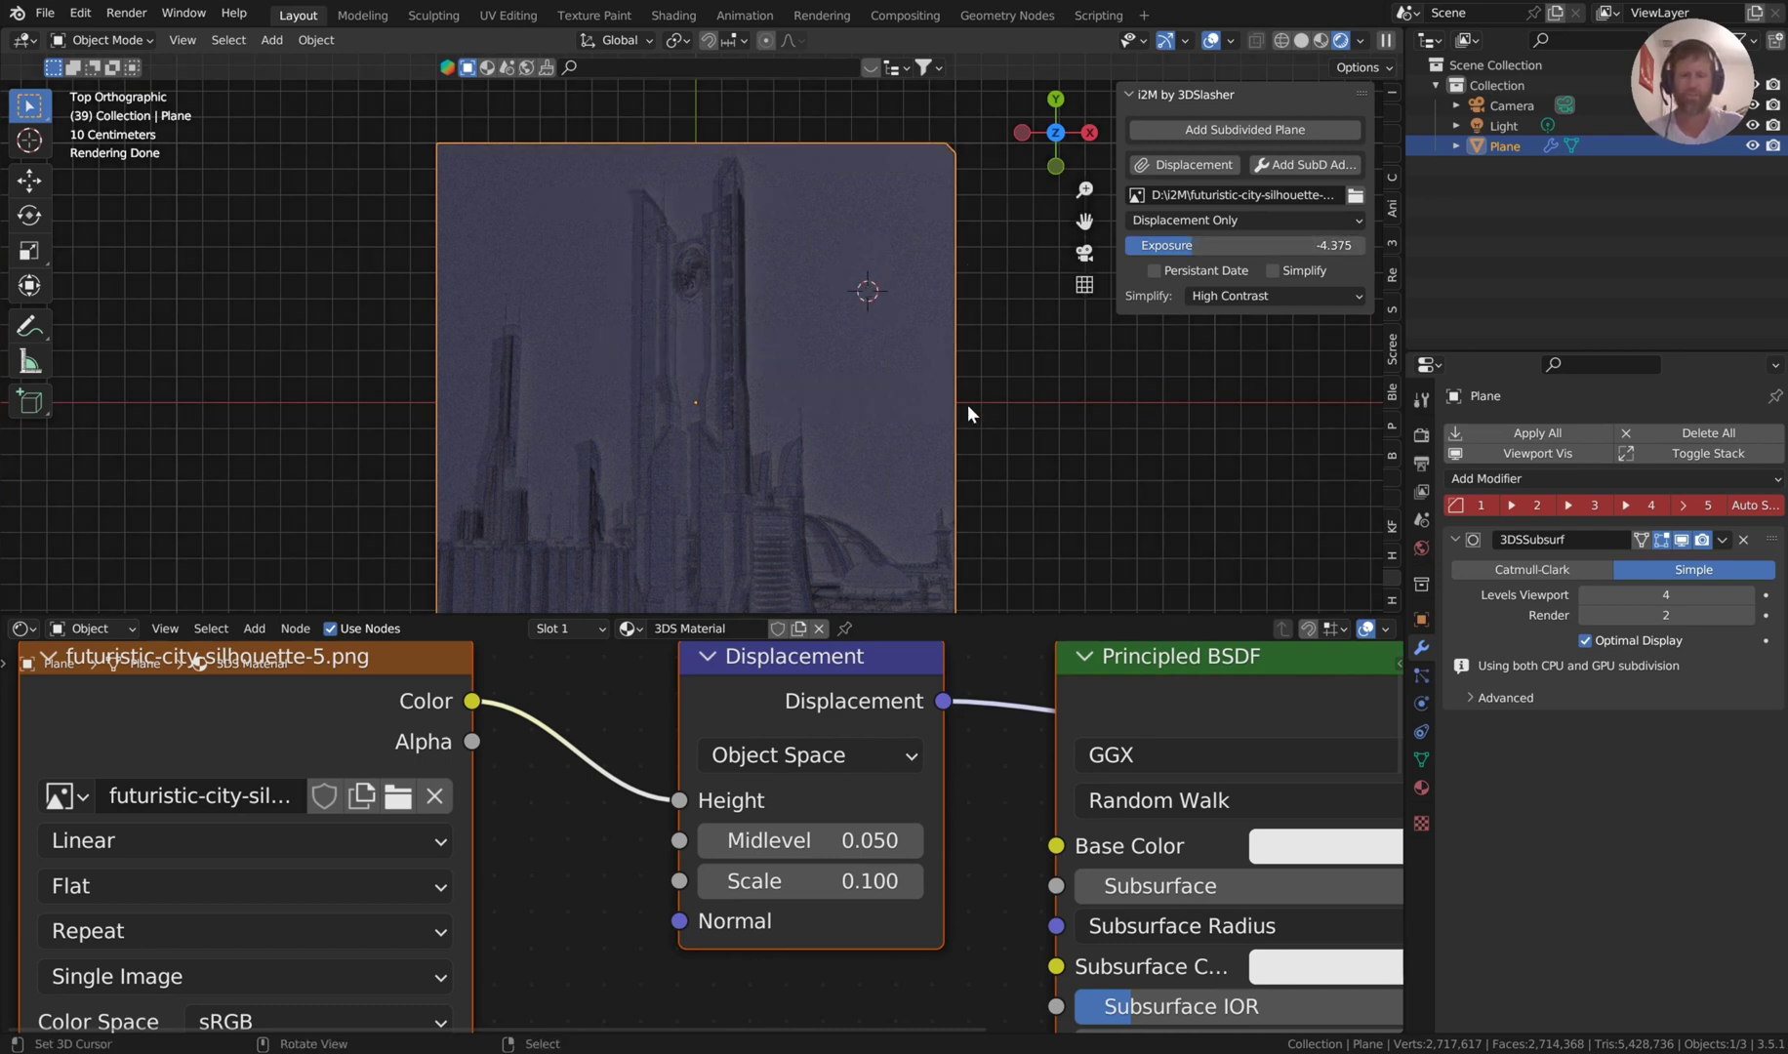
Add a point light at the 3D cursor in the sky area and raise it about 0.09 m along Z.
key(shift+a)
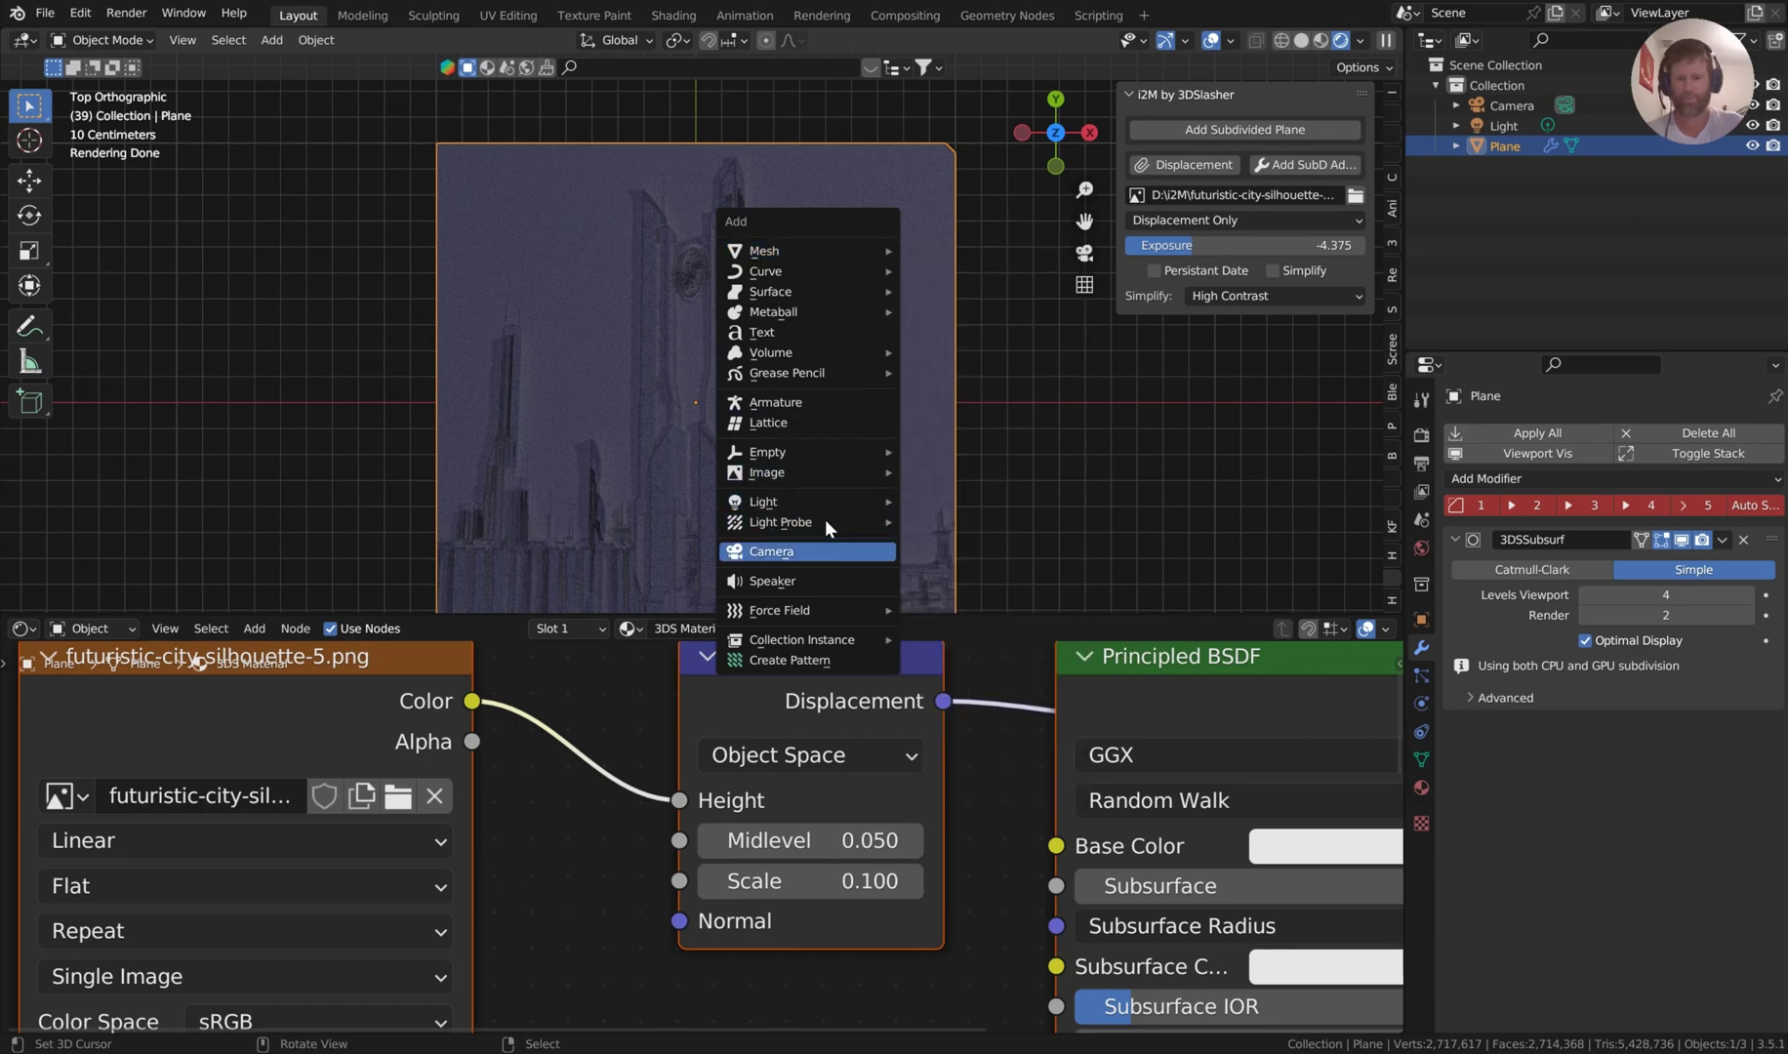
mouse_move(825, 501)
click(965, 504)
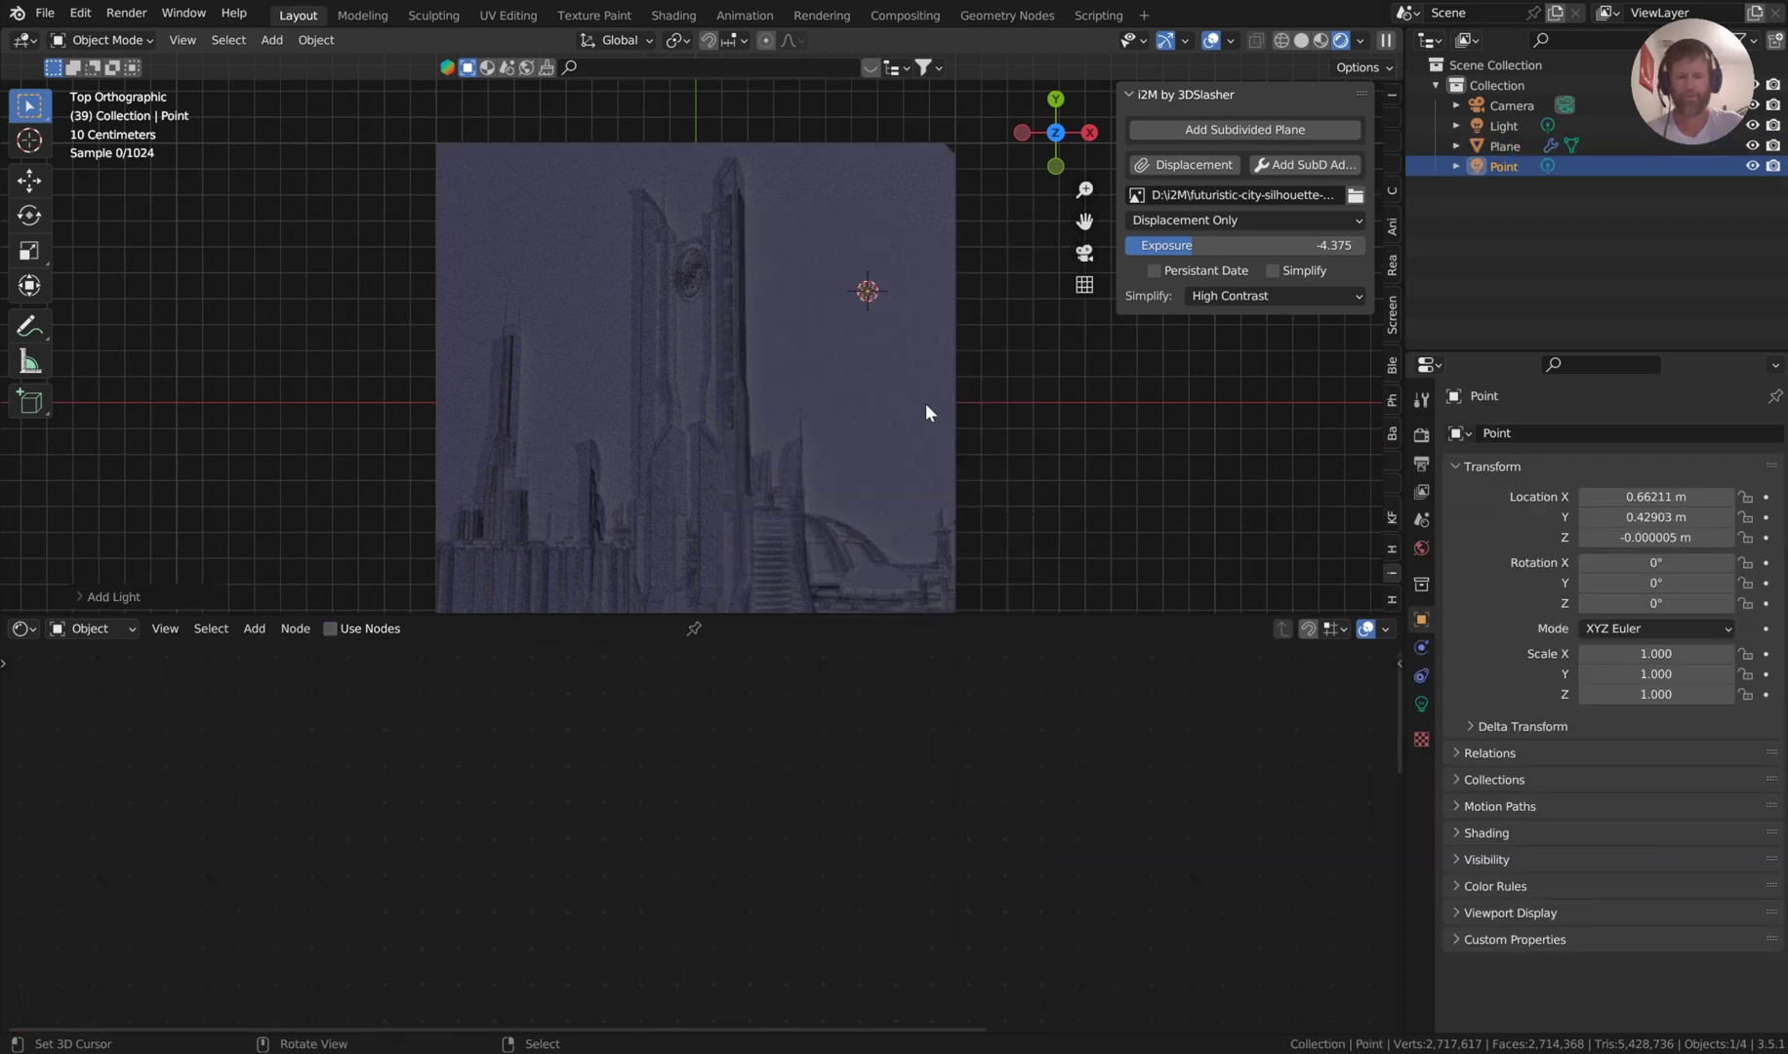
middle_drag(1138, 514, 1082, 438)
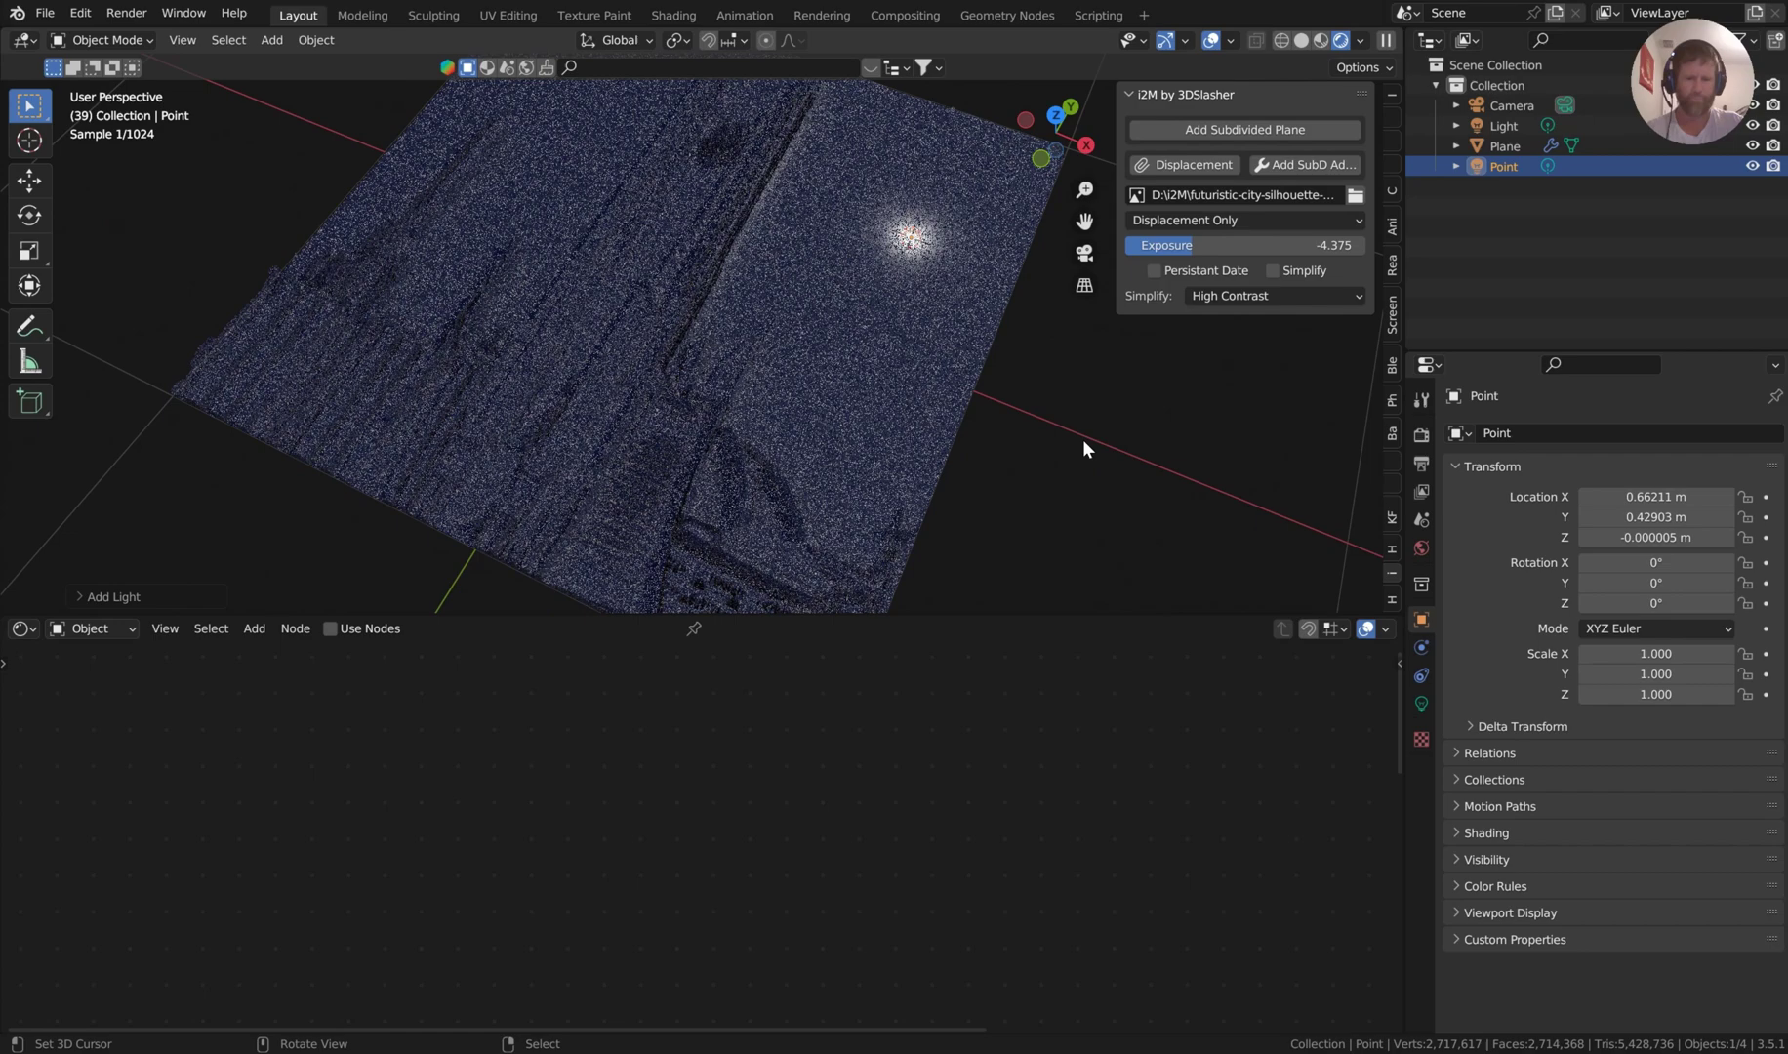
key(g)
key(z)
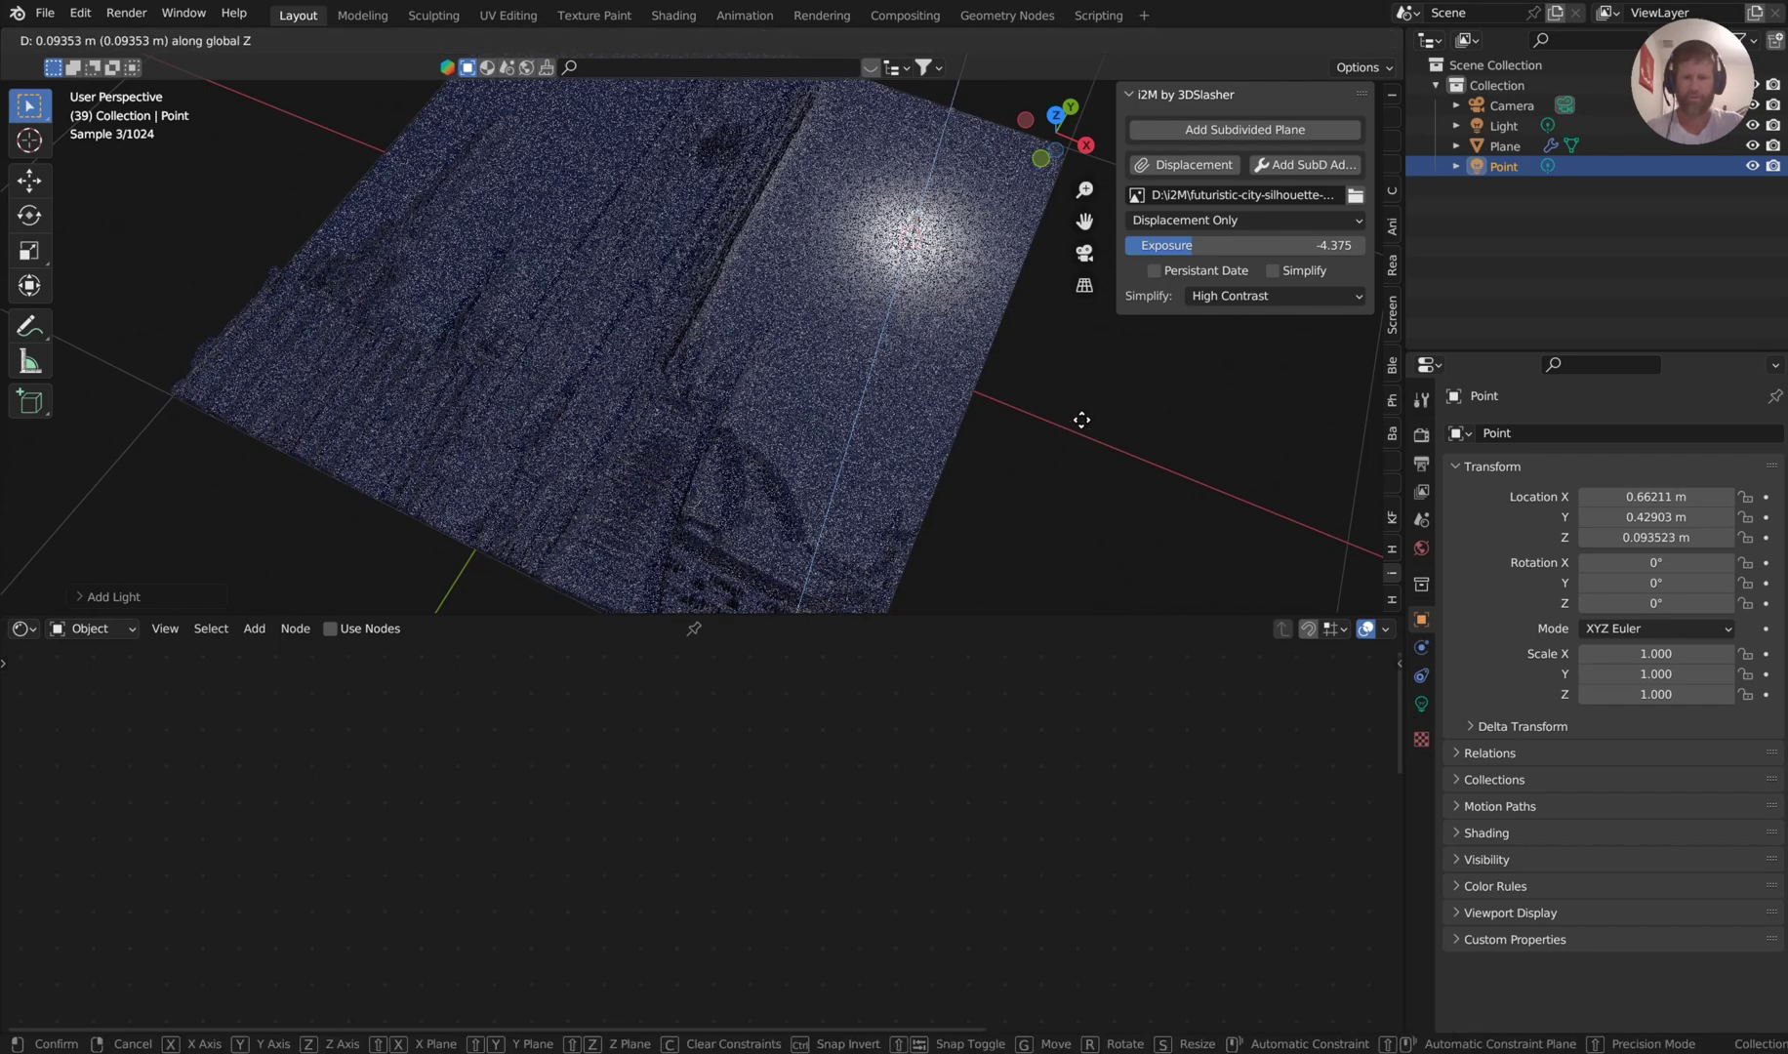
click(1078, 418)
Set the point light's power to 29.6 W and its color to pale yellow.
click(1421, 703)
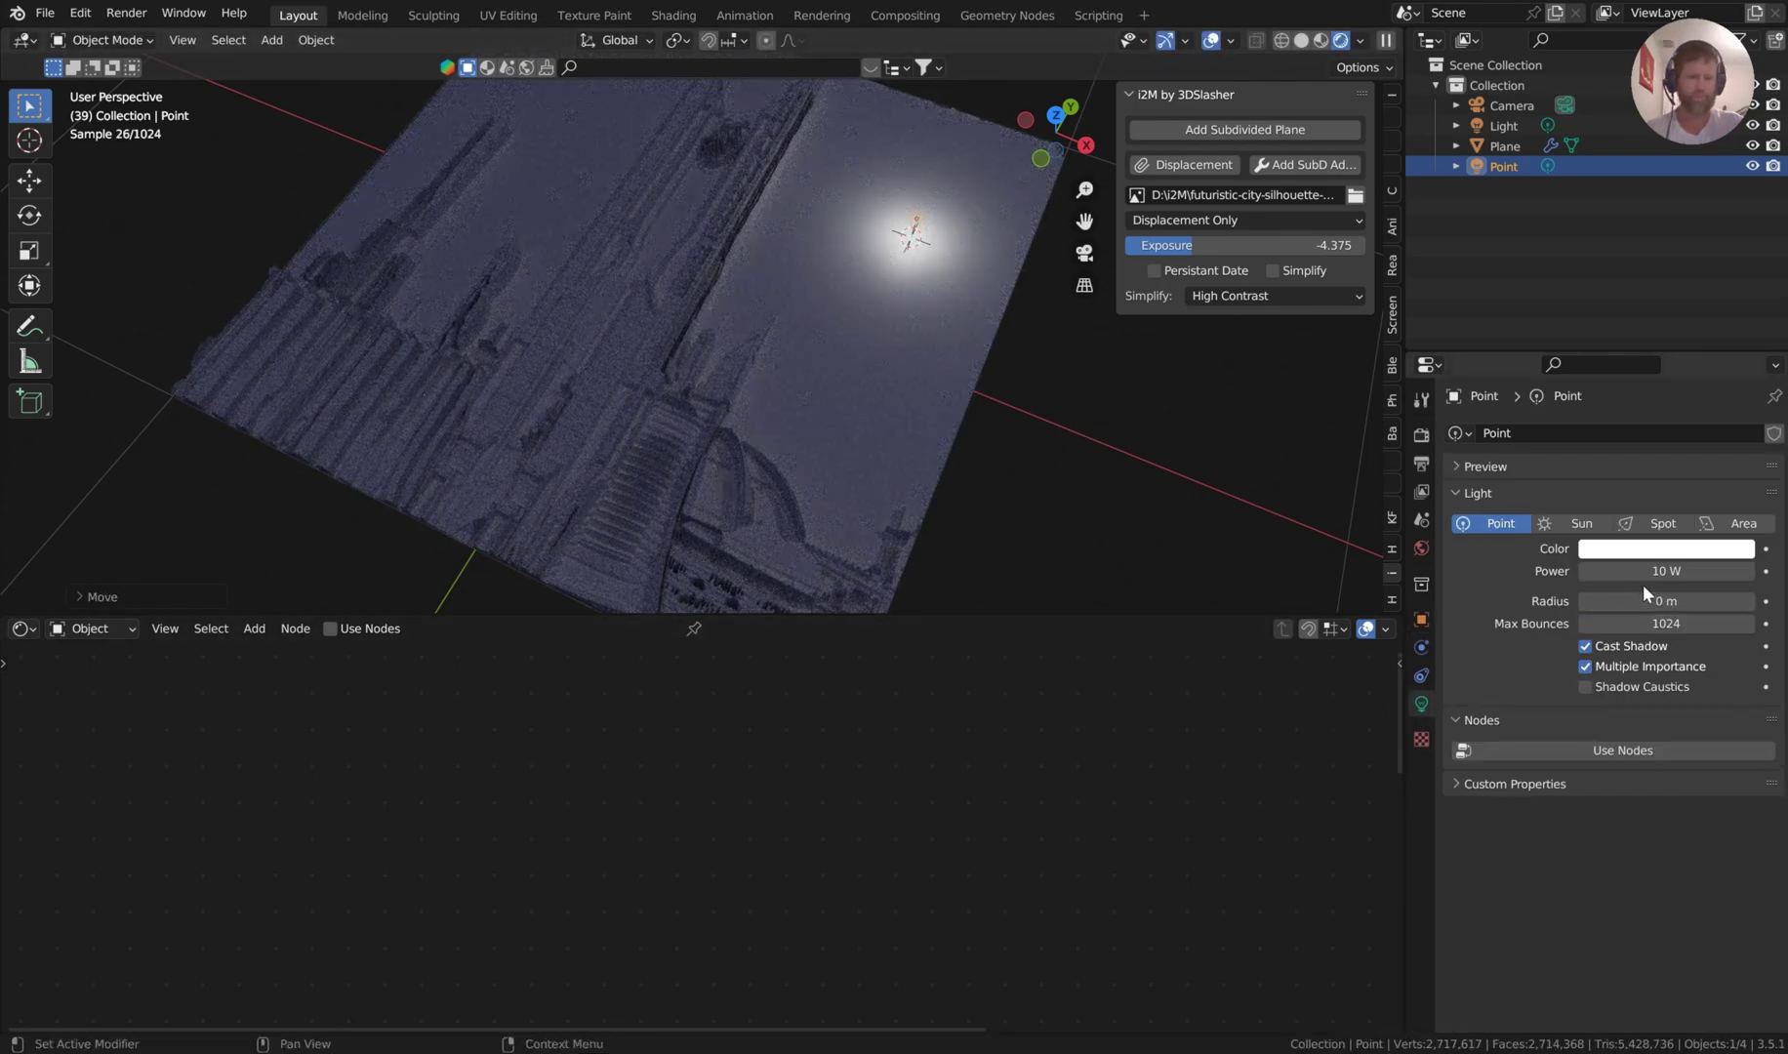
drag(1650, 571, 1614, 564)
click(1622, 548)
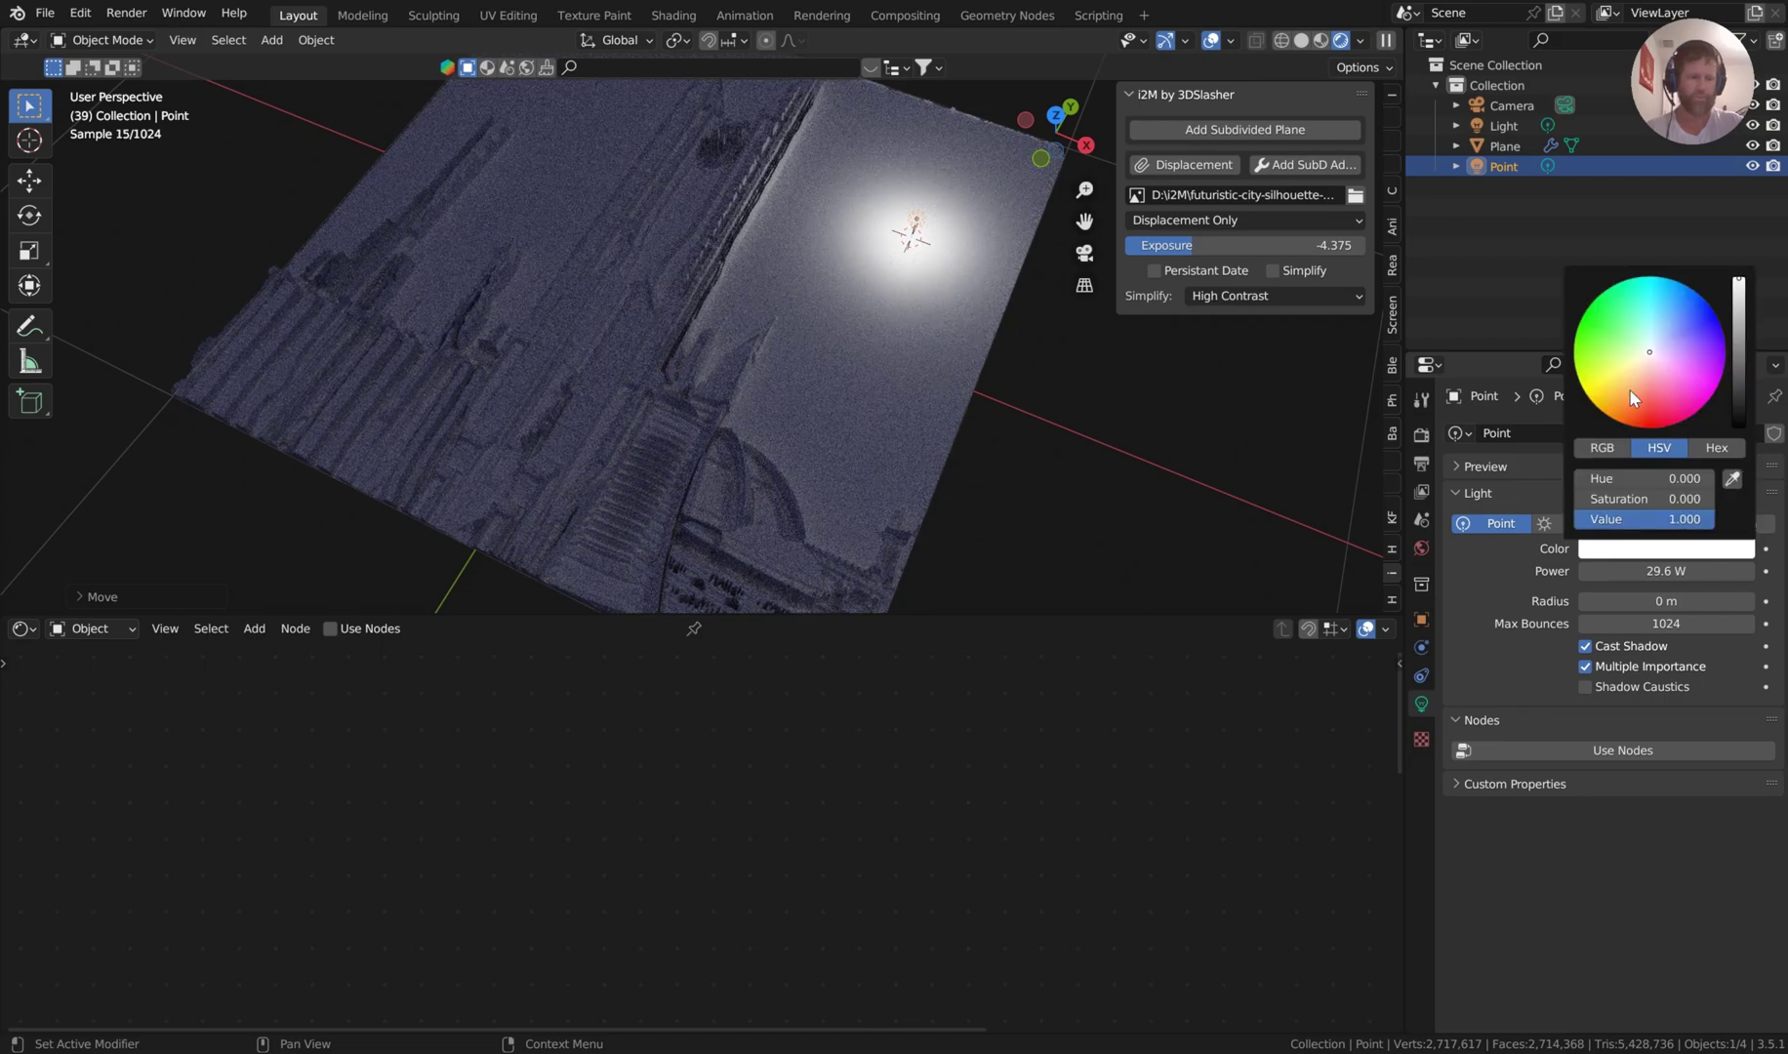
click(1627, 377)
drag(1626, 377, 1626, 373)
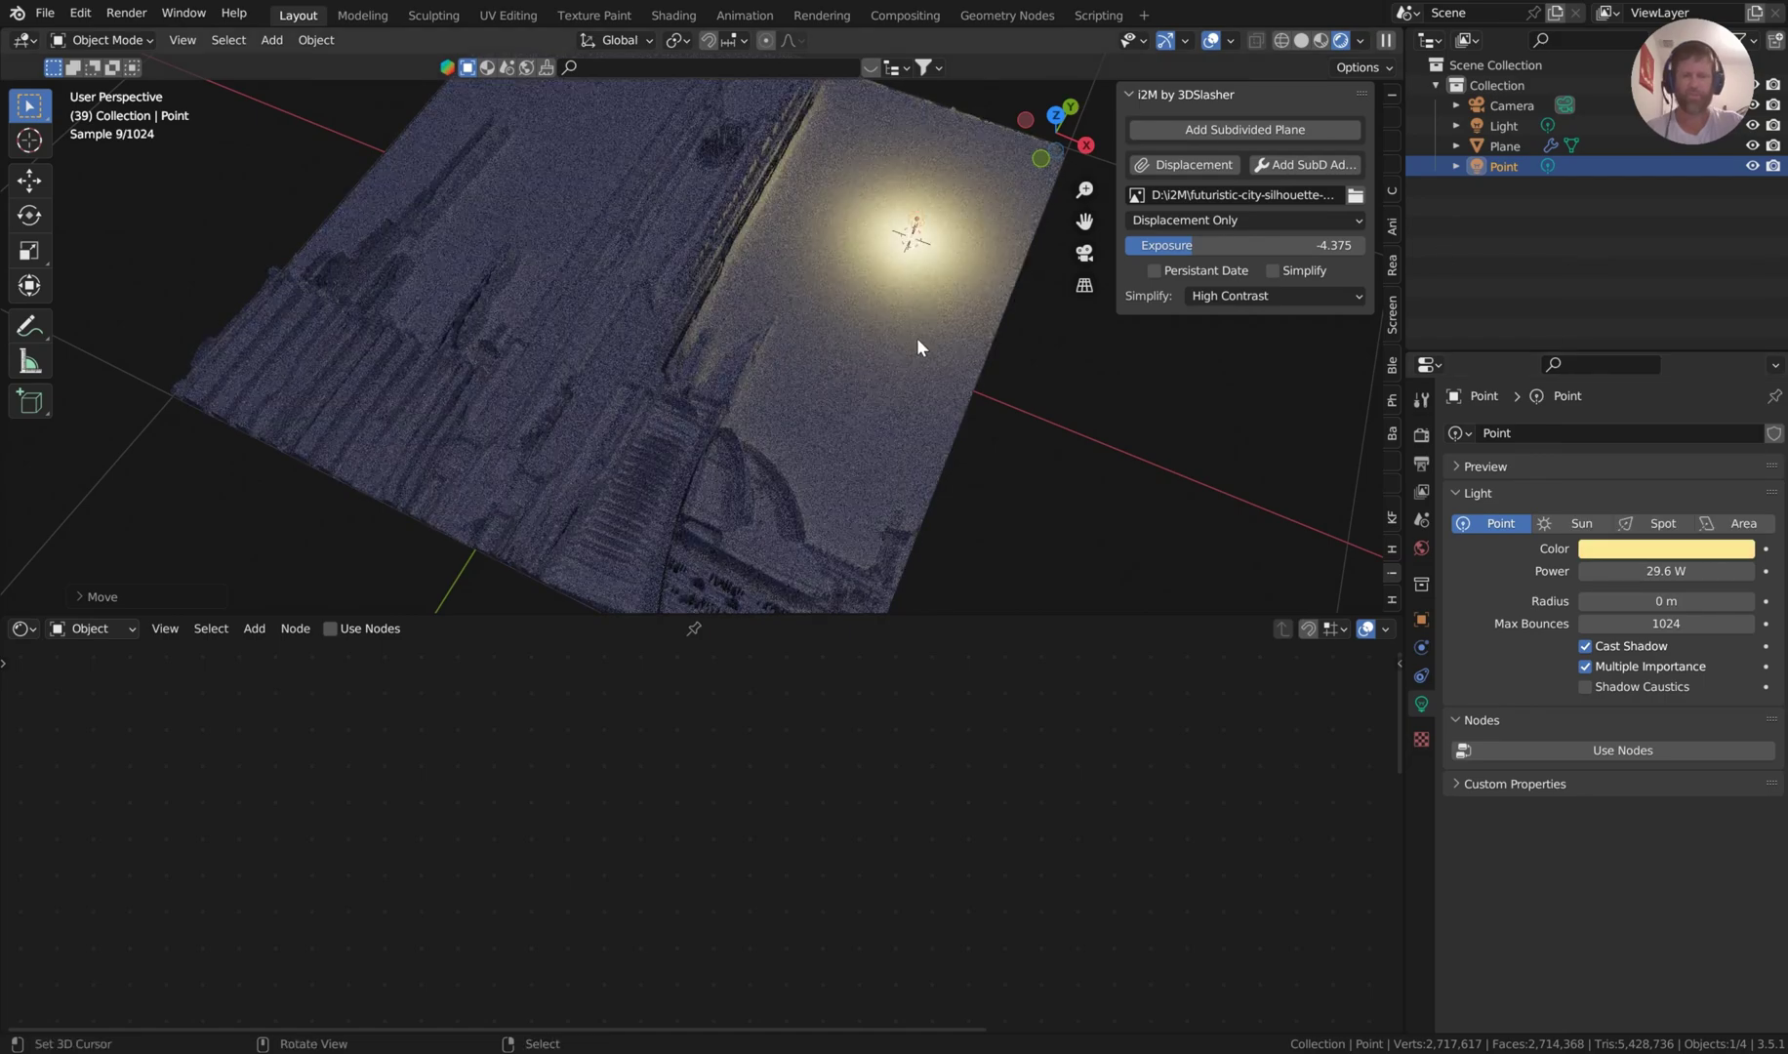
View the lit city relief from the top and change the render engine to Eevee.
key(KP_7)
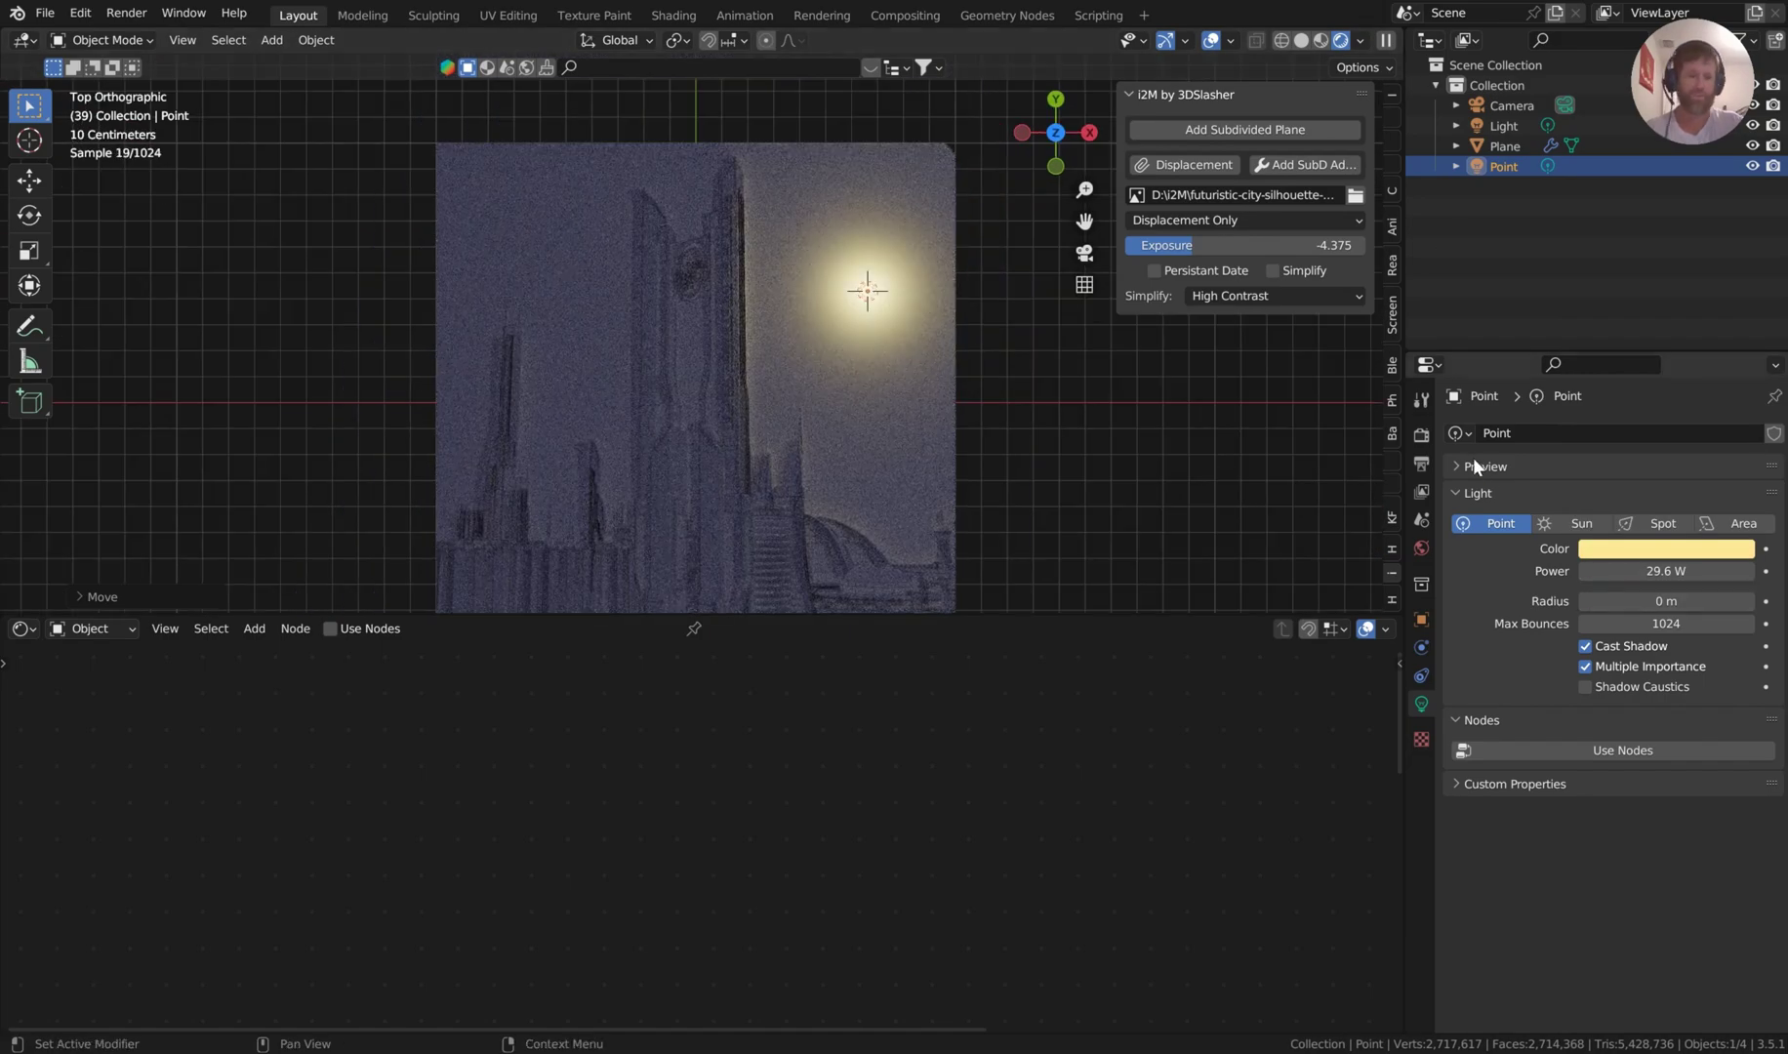
click(1421, 434)
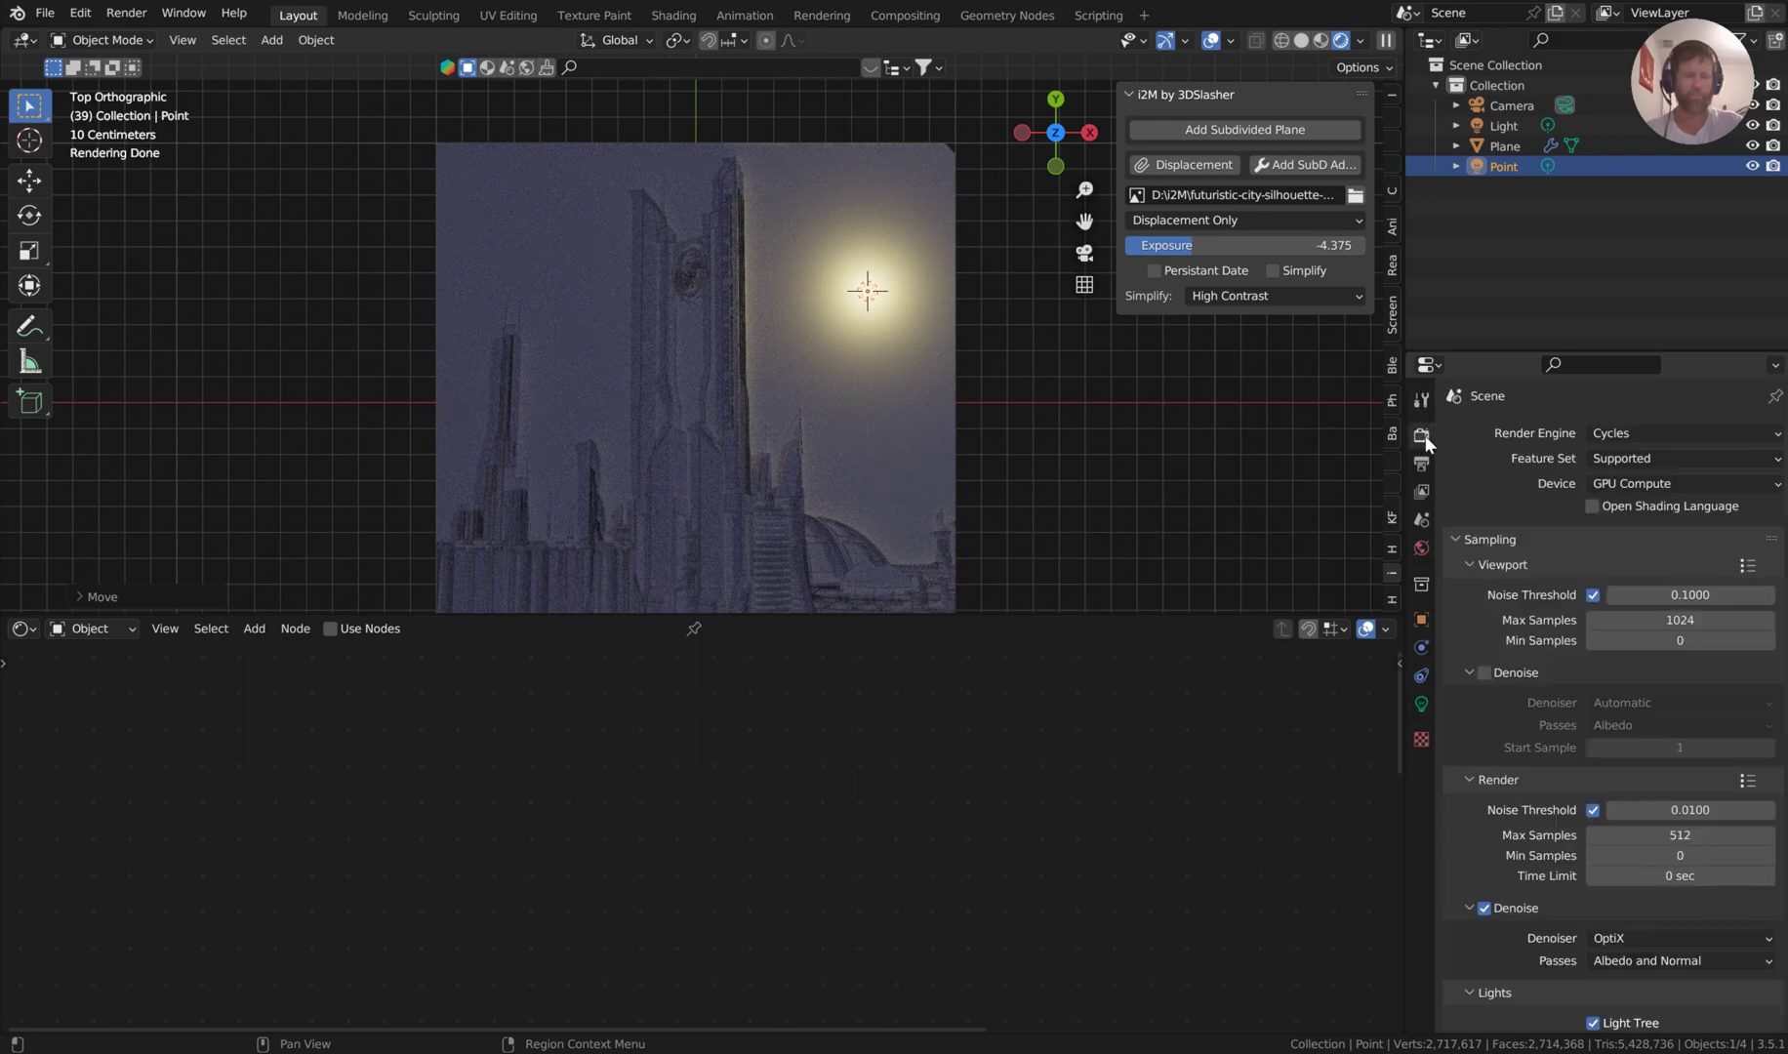
click(1624, 430)
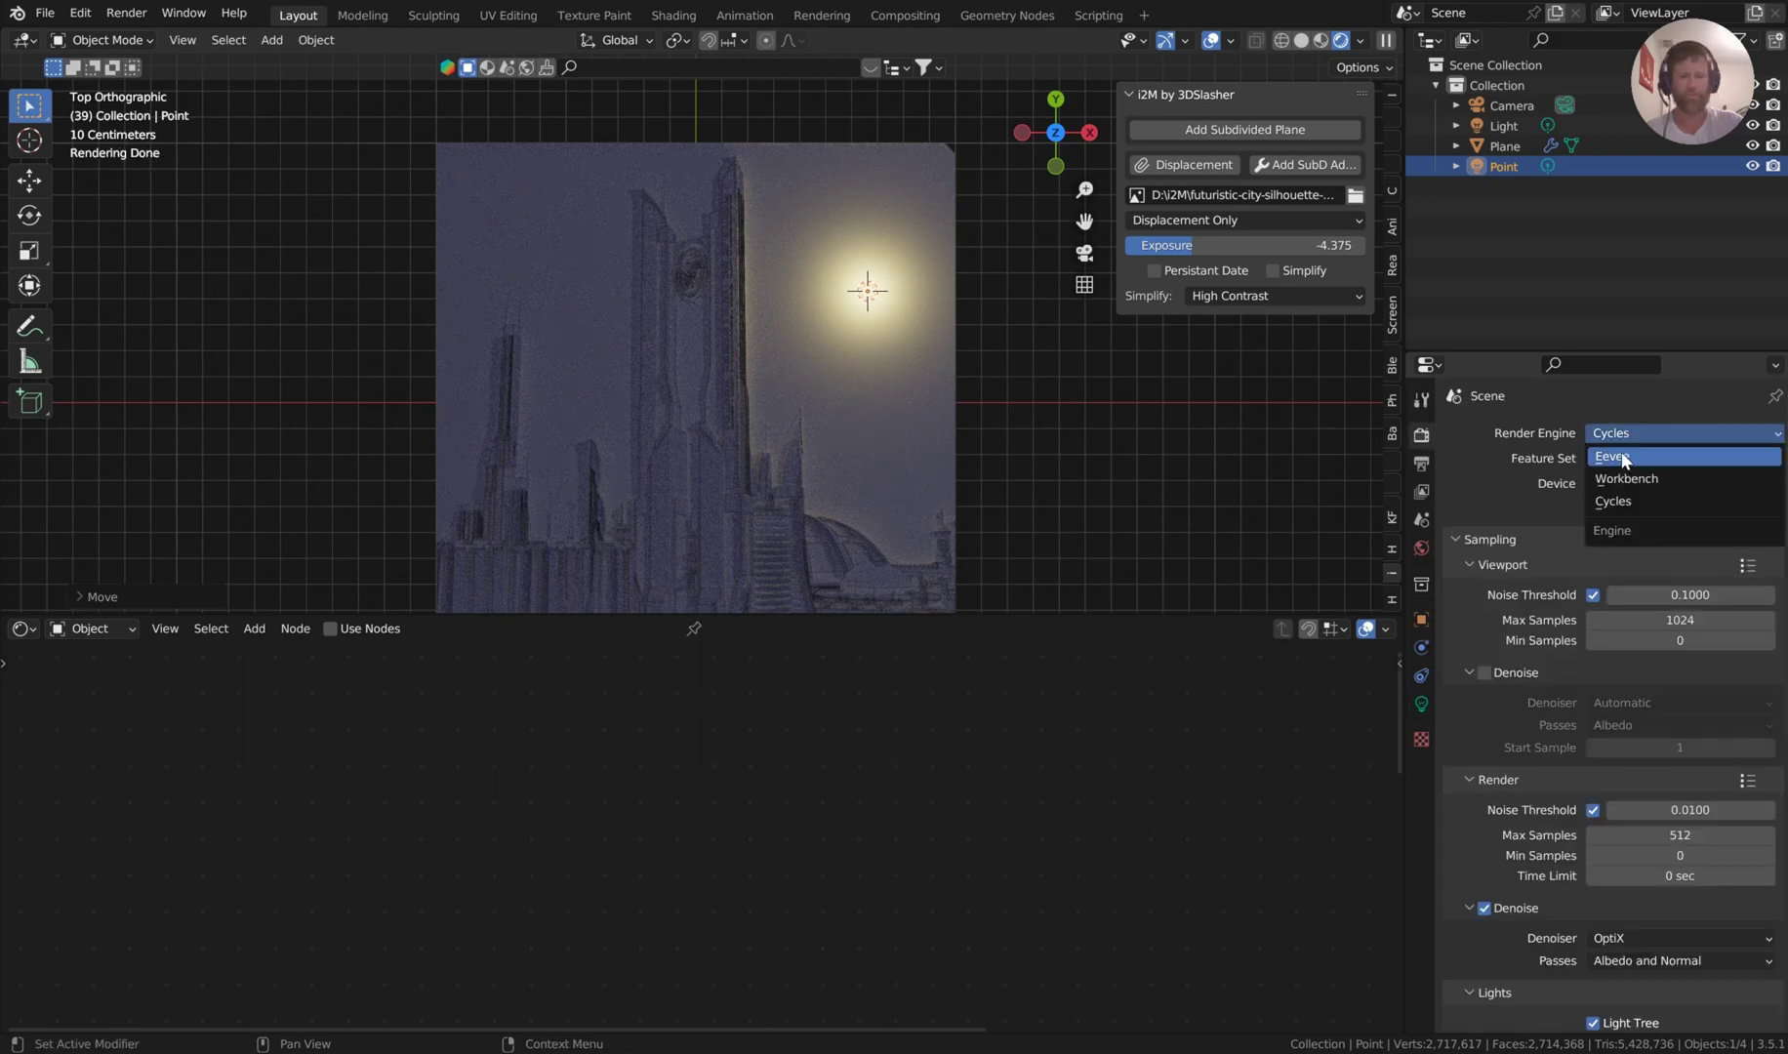
click(1623, 454)
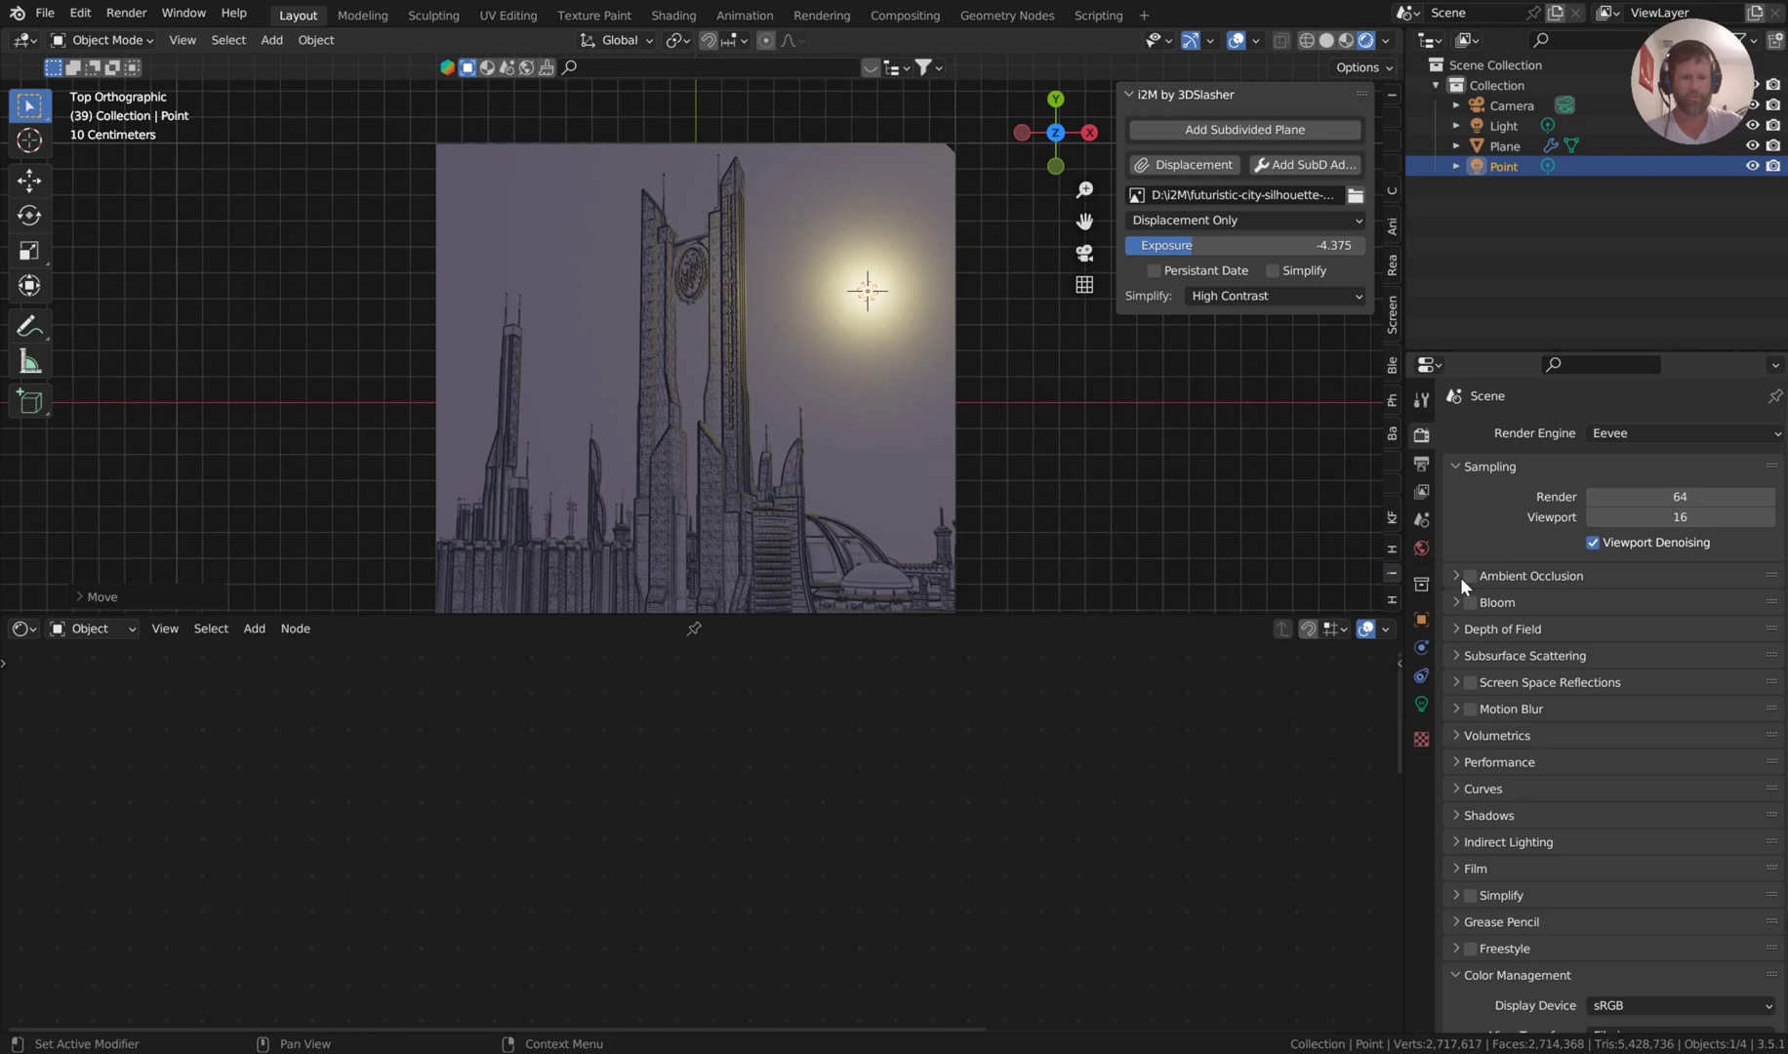
Enable Ambient Occlusion, Bloom and Screen Space Reflections, with 72 viewport samples and a Bloom Threshold of 1.272.
click(1470, 602)
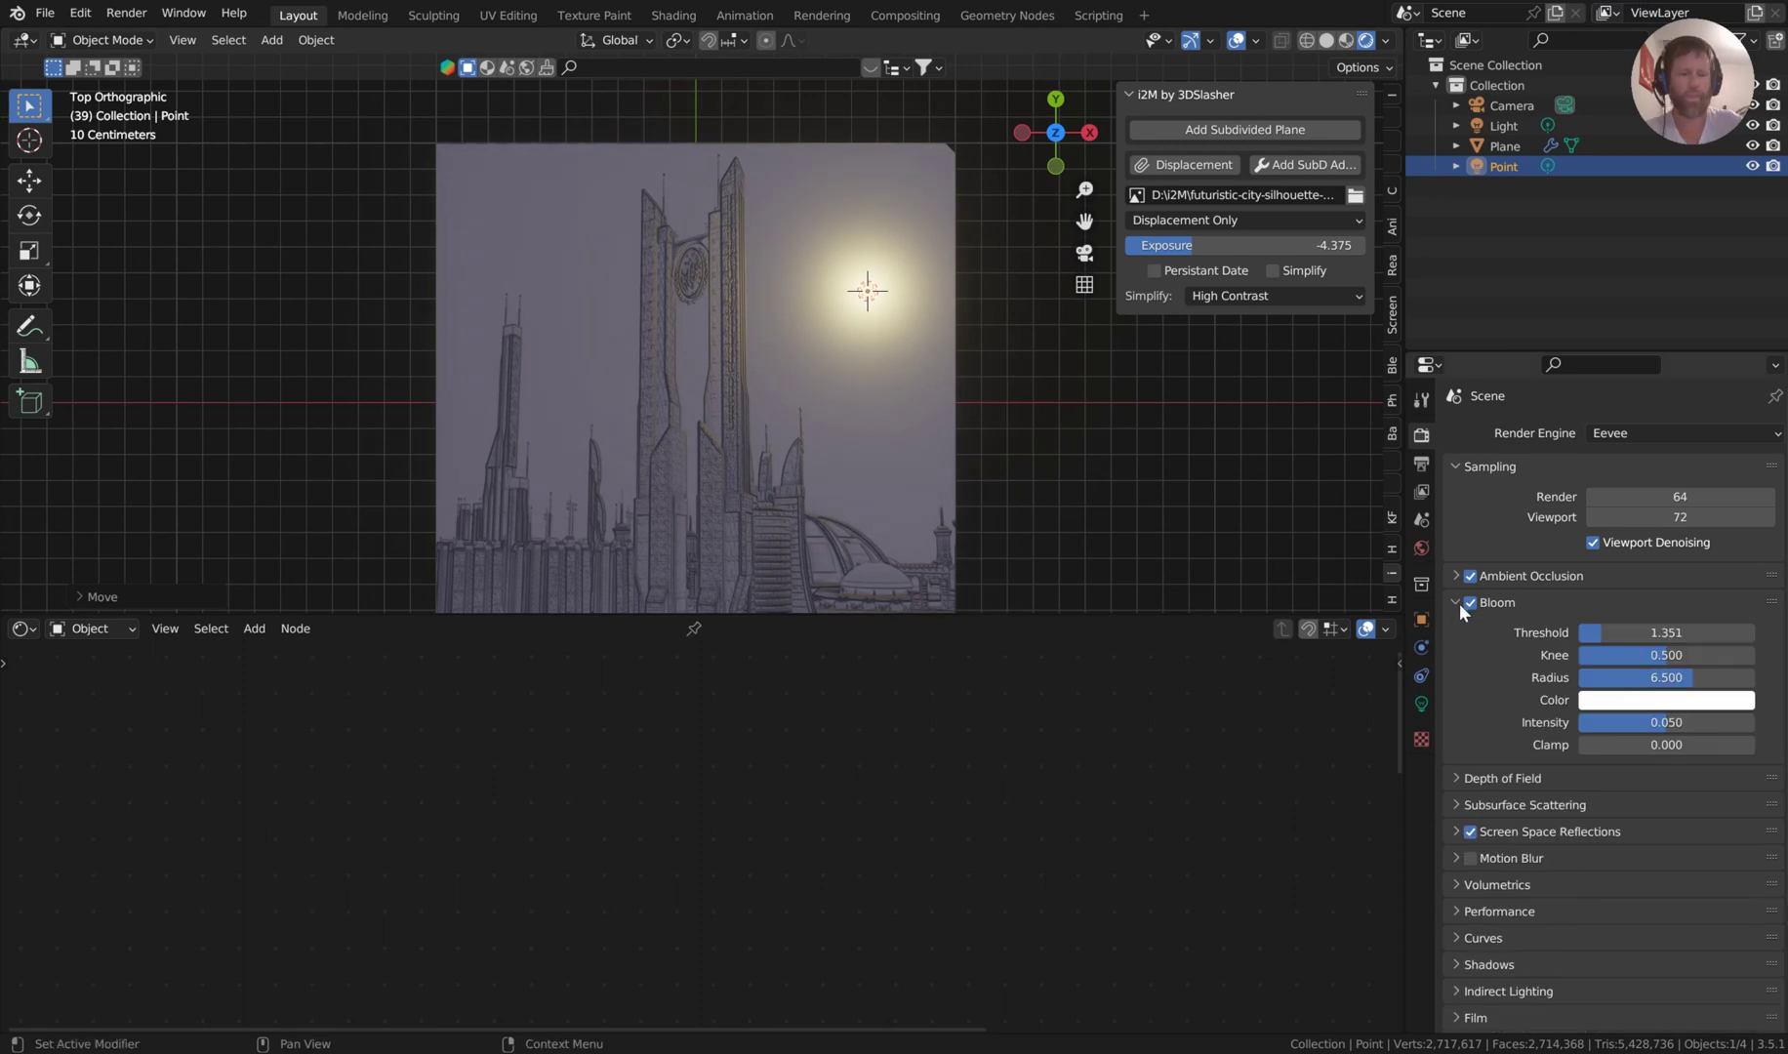
click(1453, 602)
click(1454, 603)
mouse_move(1647, 635)
mouse_down()
mouse_move(1600, 634)
mouse_move(1620, 635)
mouse_up()
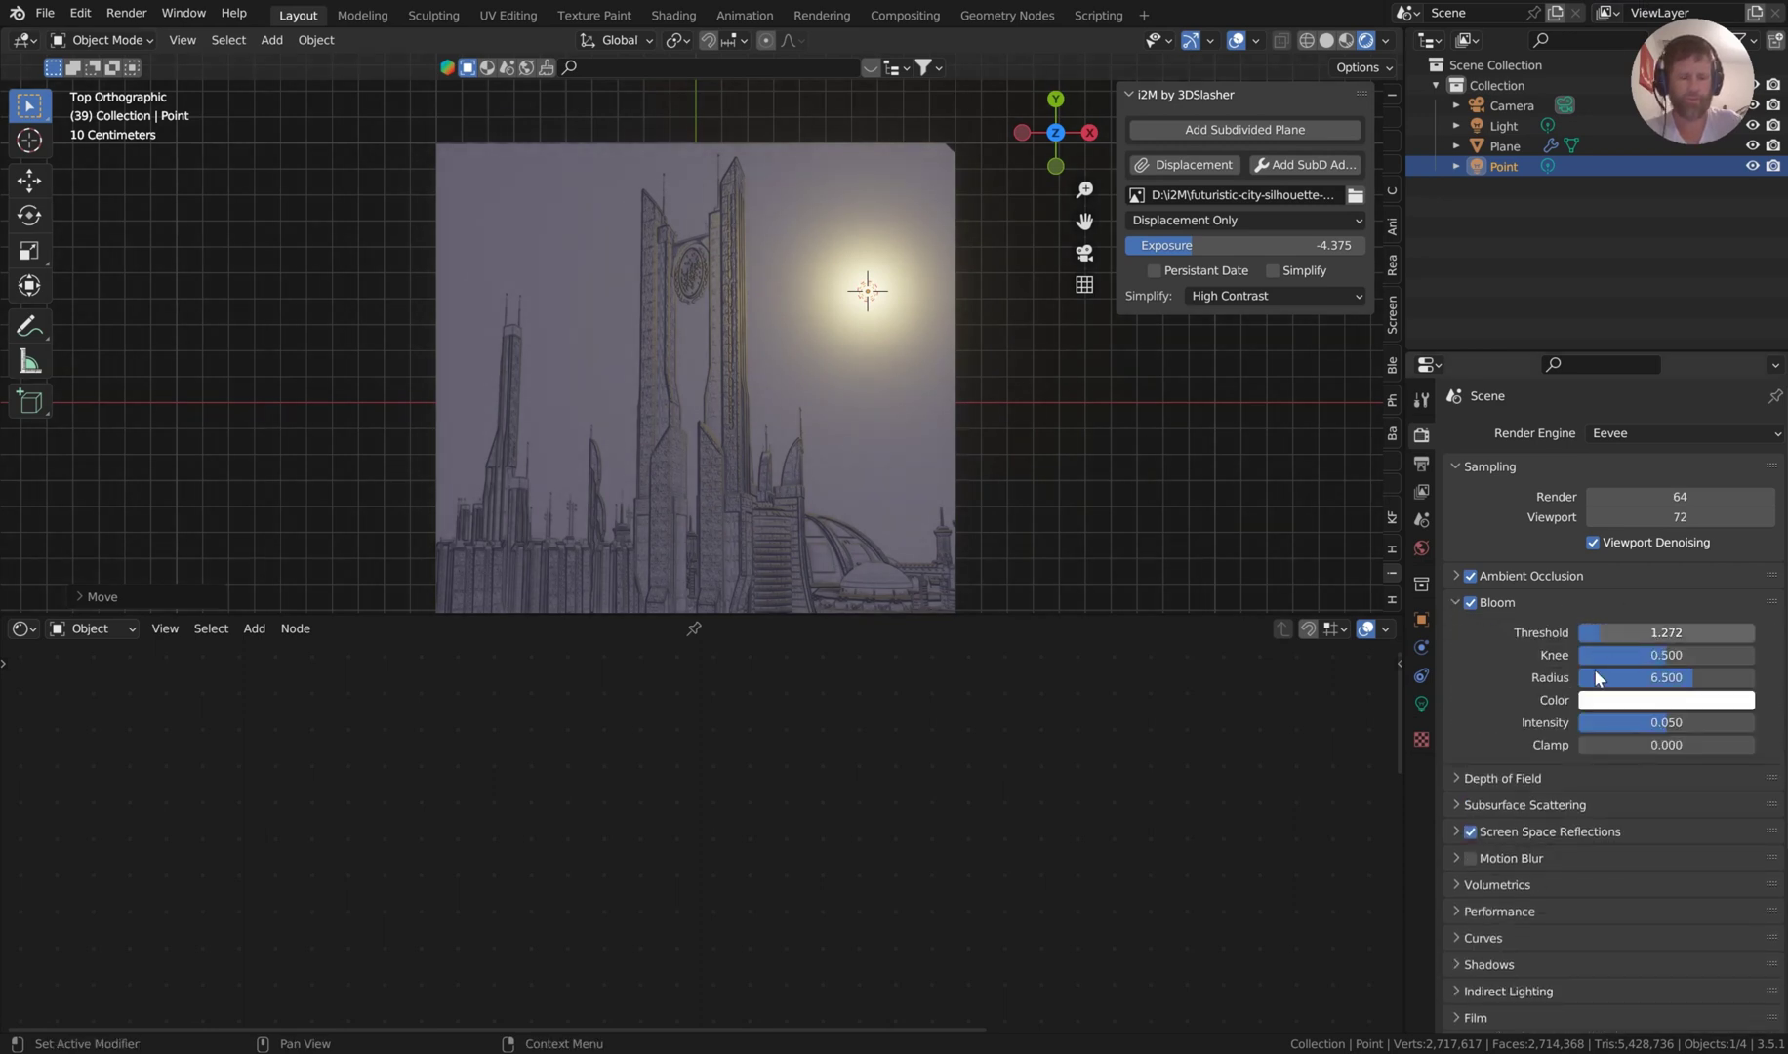
Set the Bloom color to orange and the Bloom Radius to 5.752.
click(1609, 702)
drag(1644, 520, 1602, 562)
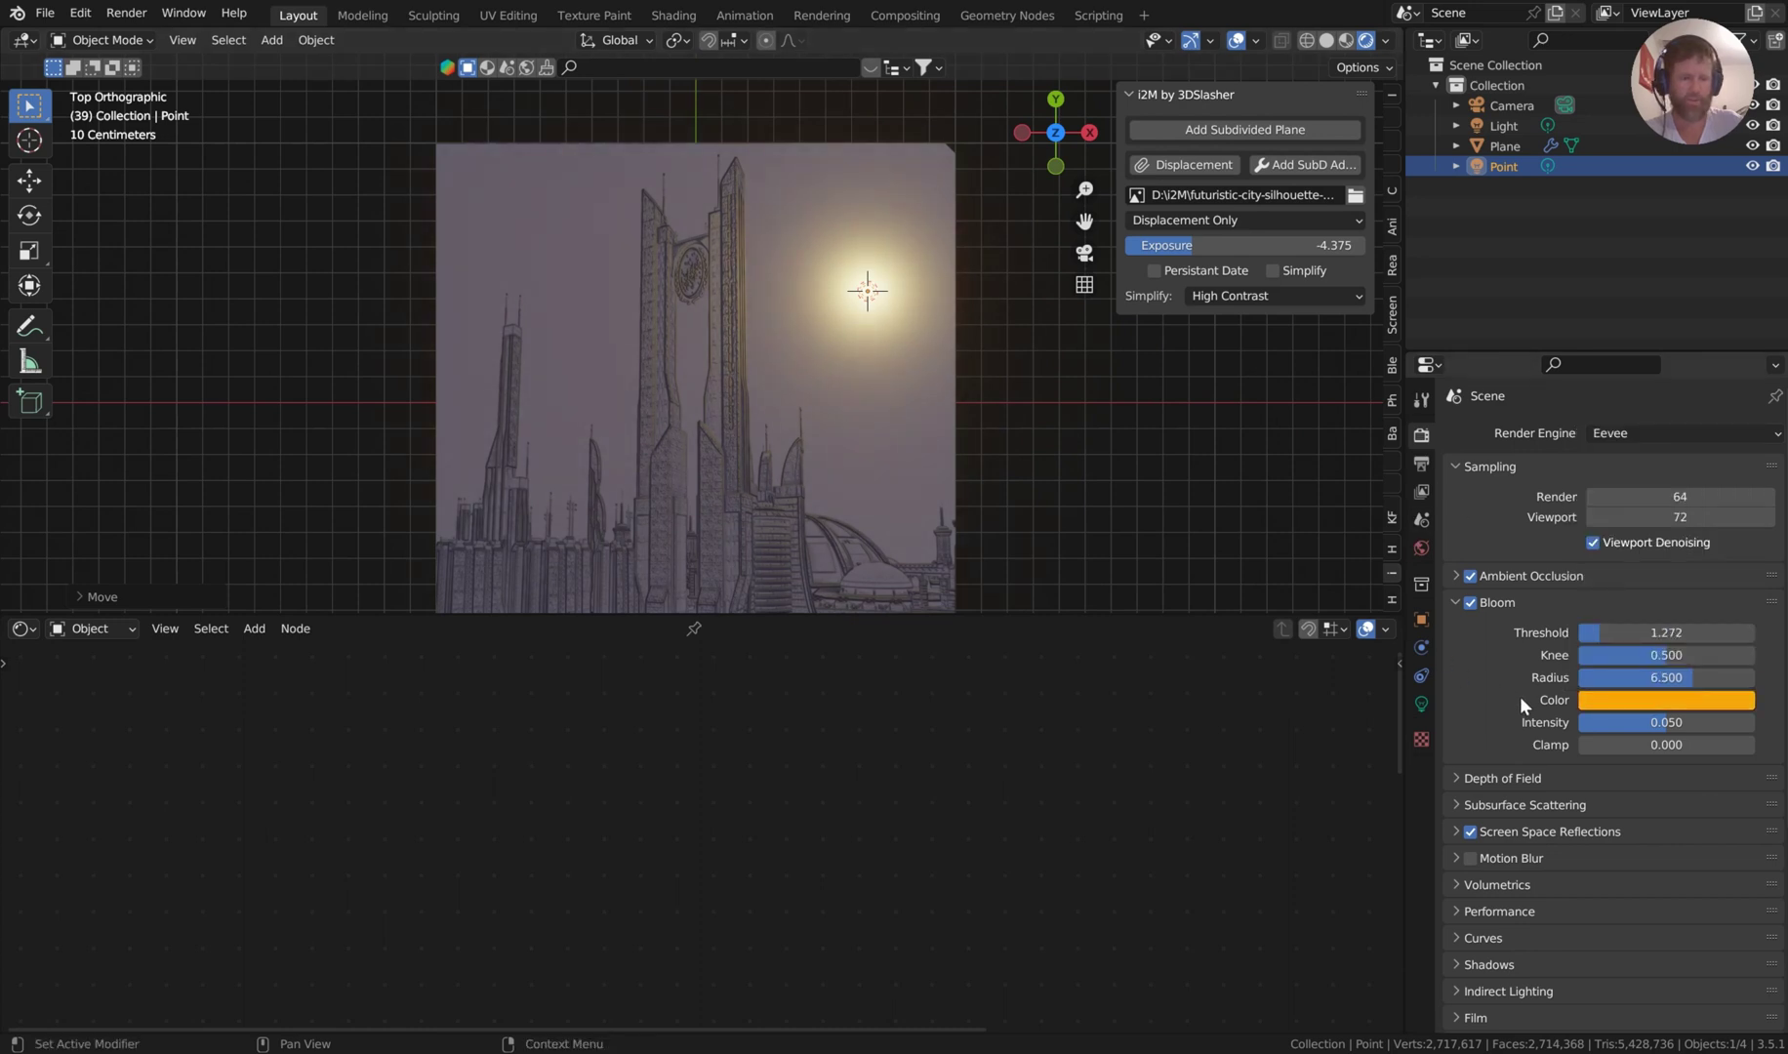
drag(1637, 678, 1681, 677)
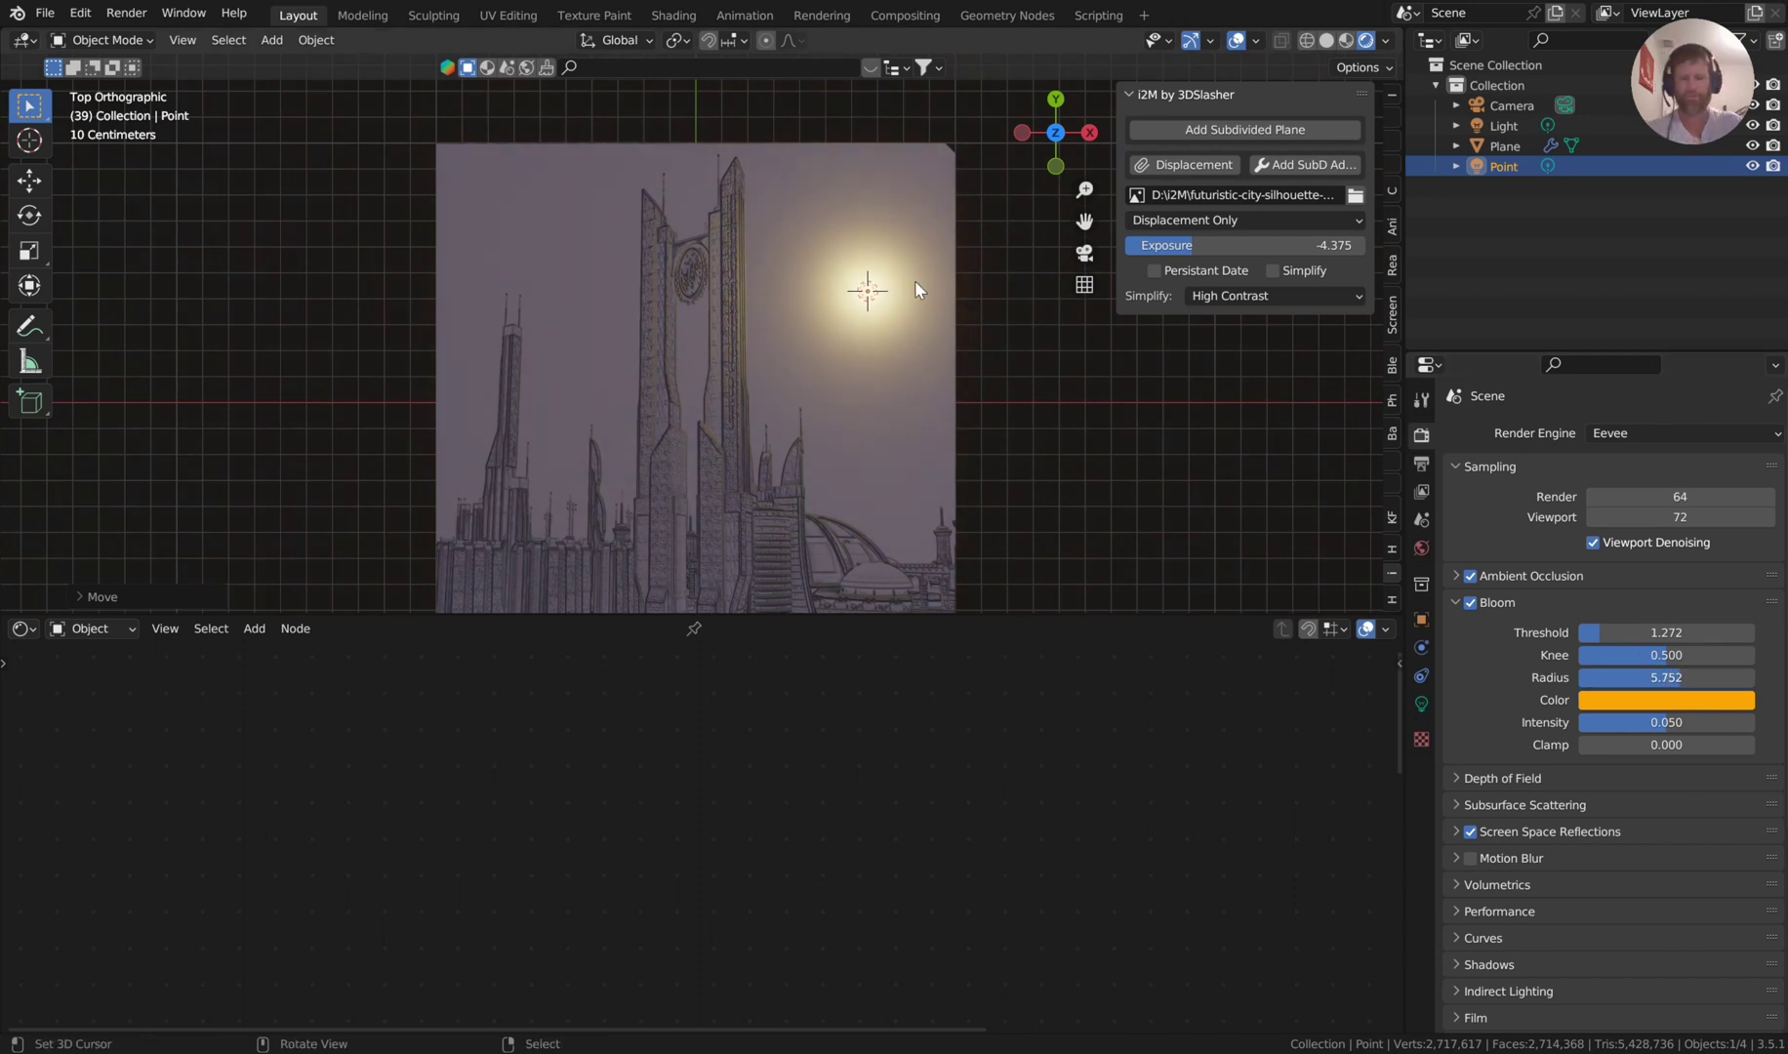
Move the point light slightly toward the tall towers and change the render engine to Cycles.
mouse_move(866, 293)
mouse_down()
mouse_move(651, 380)
mouse_move(683, 371)
mouse_move(824, 449)
mouse_move(845, 422)
mouse_move(558, 410)
mouse_move(855, 303)
mouse_up()
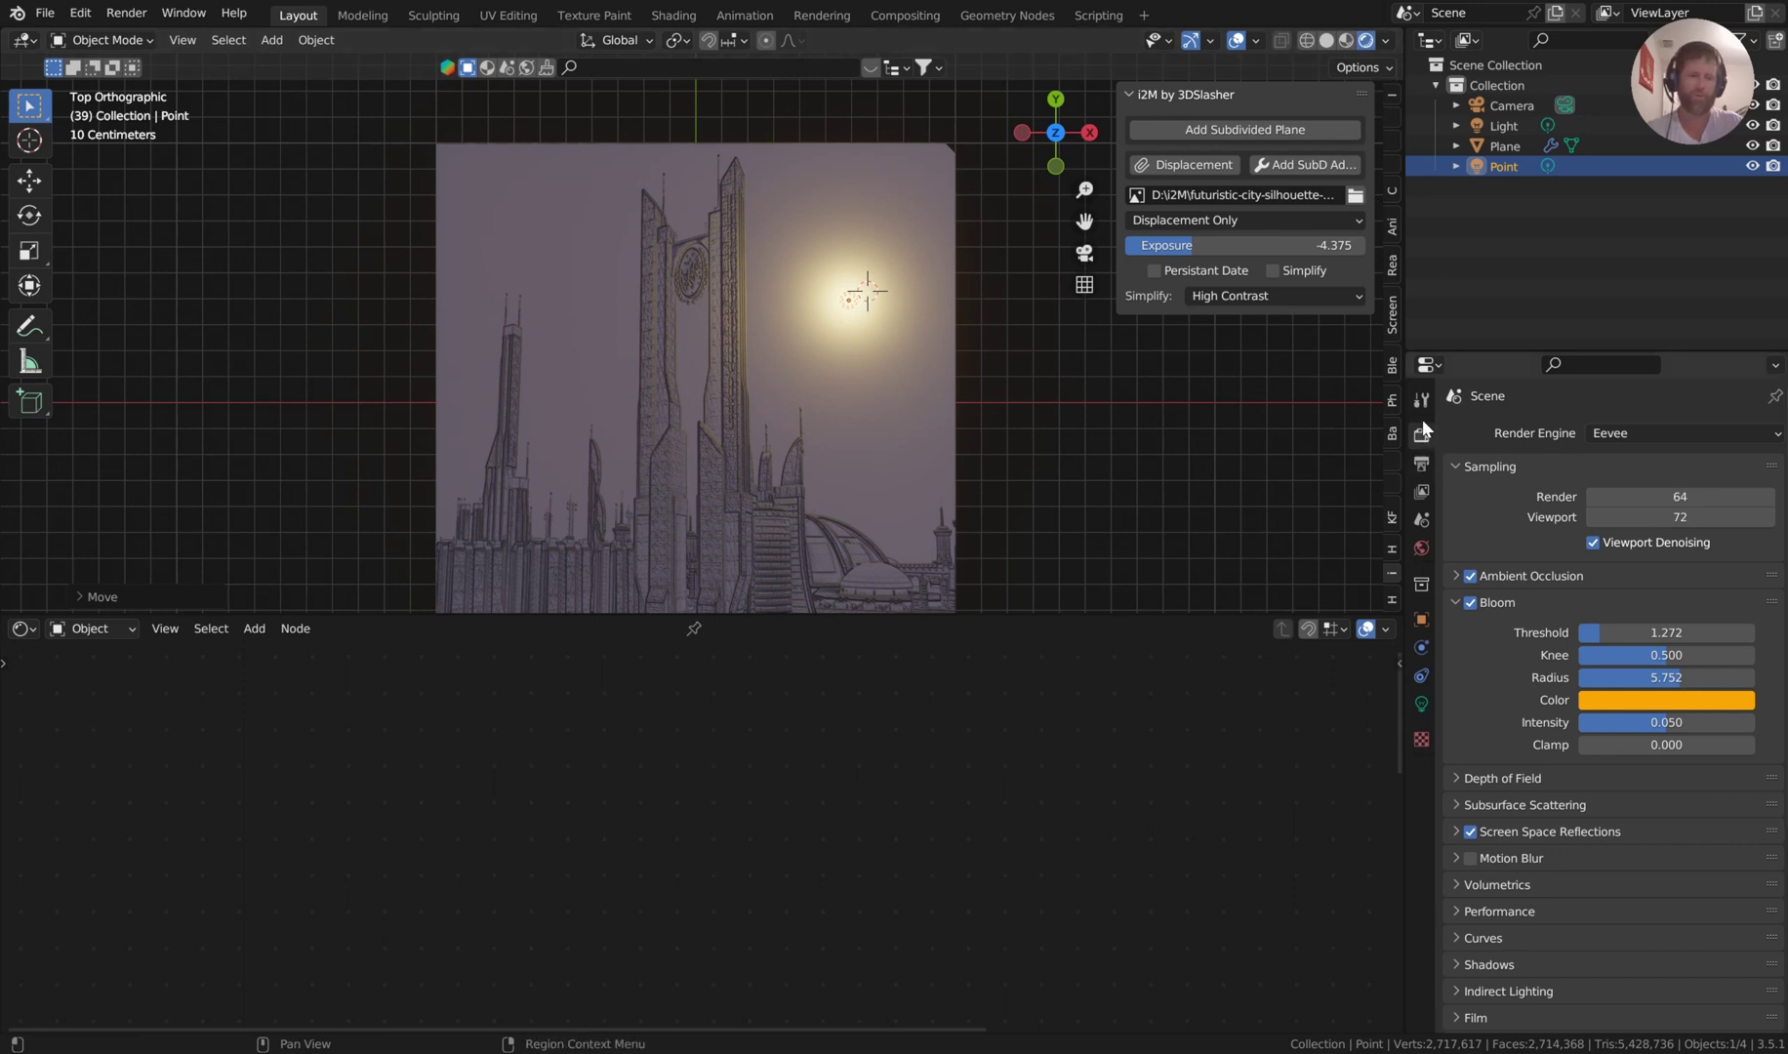
click(1637, 432)
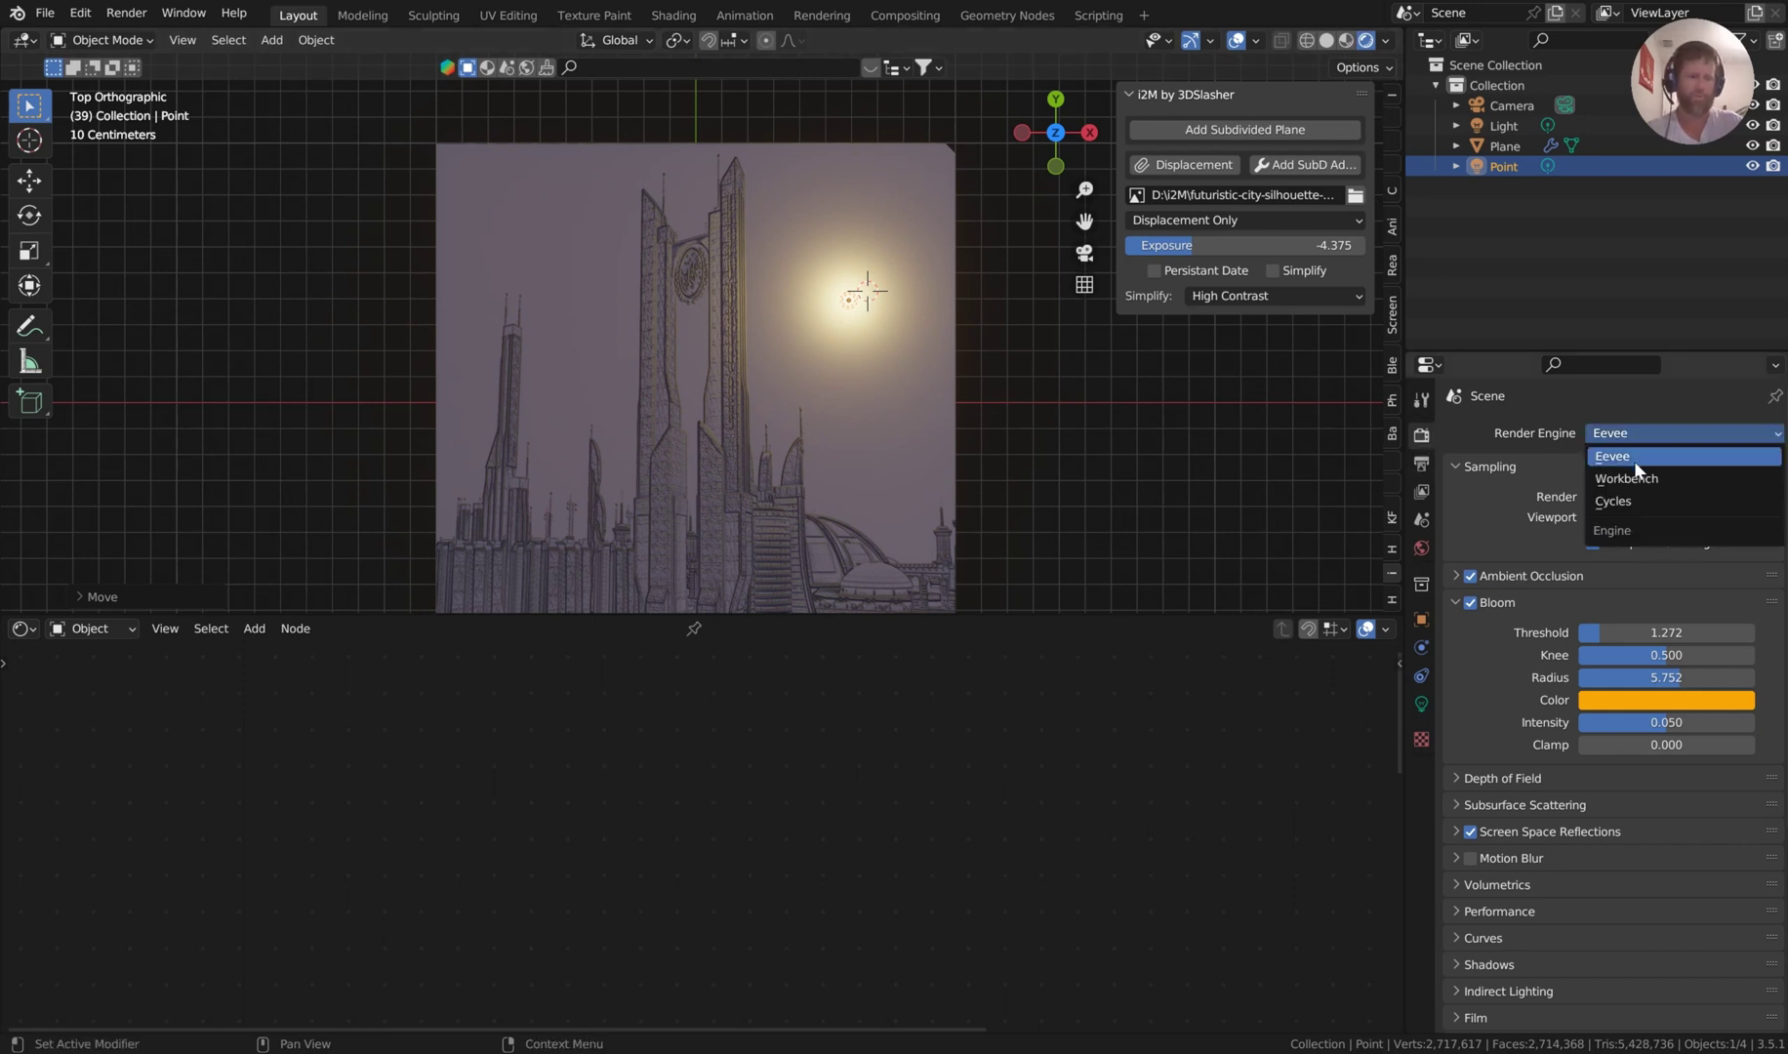
key(Return)
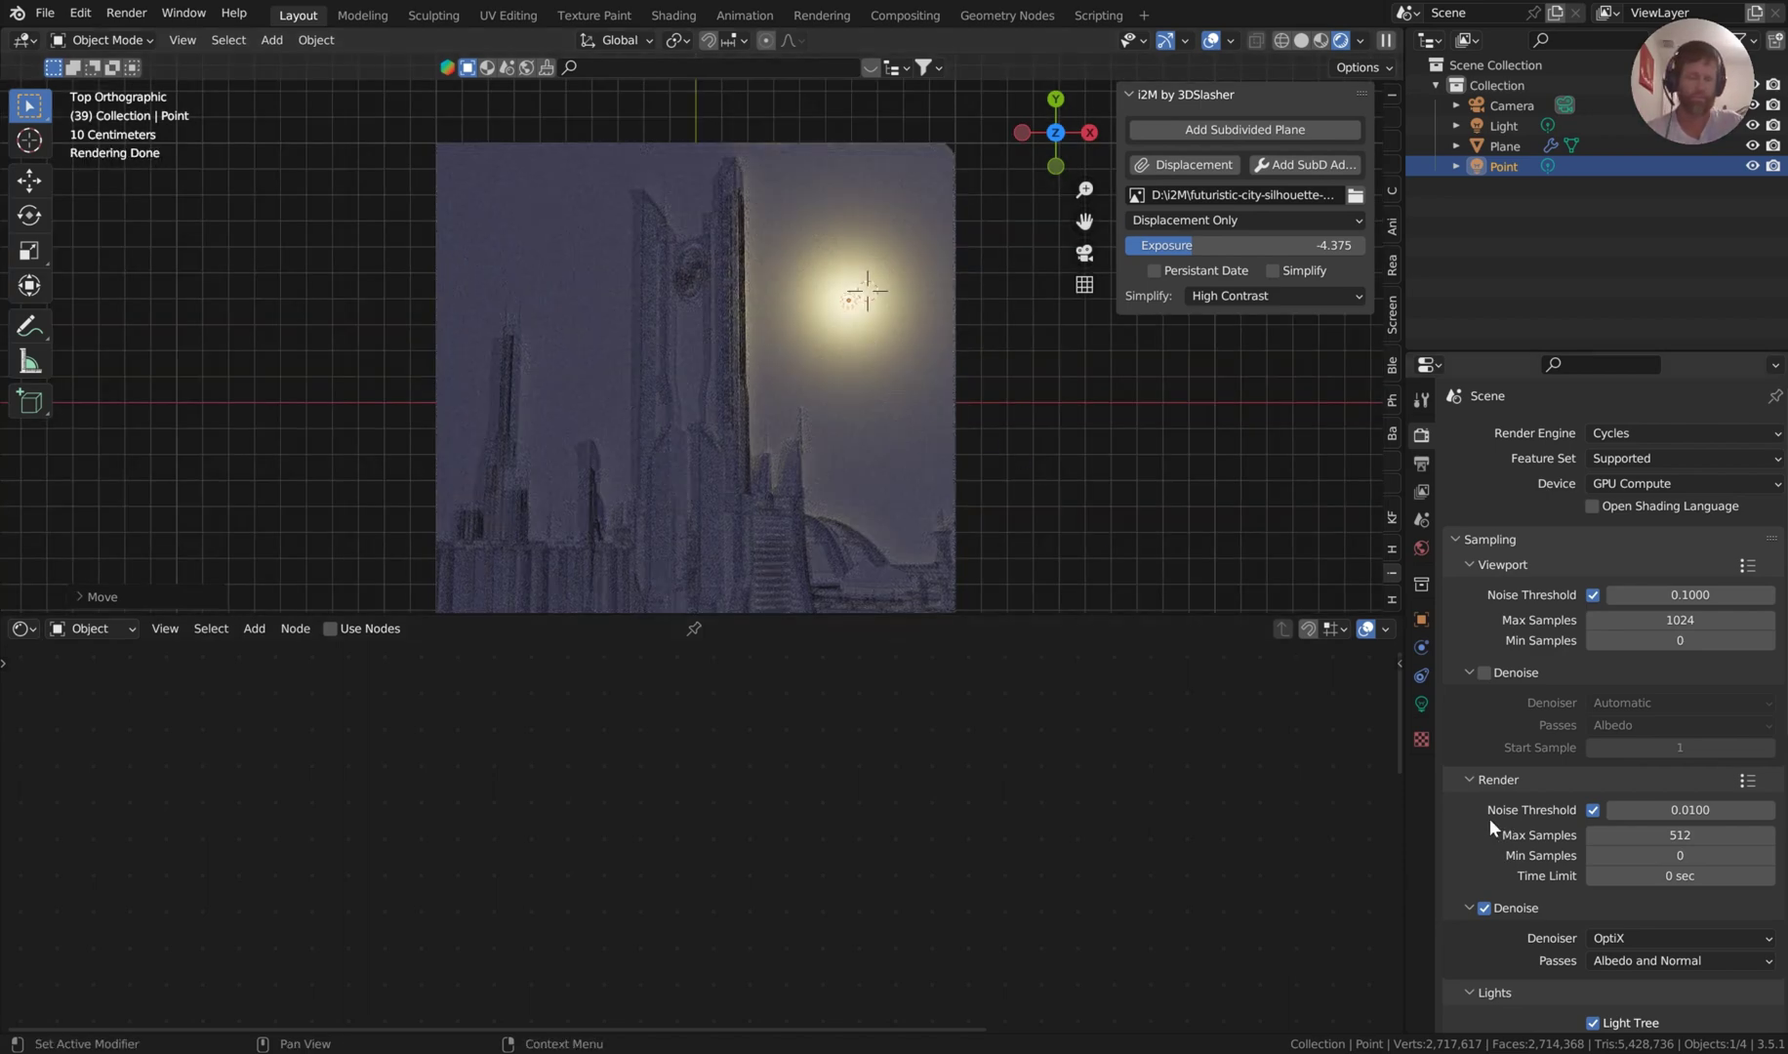
Set the displacement Scale of the city plane's material to 0.15.
click(584, 433)
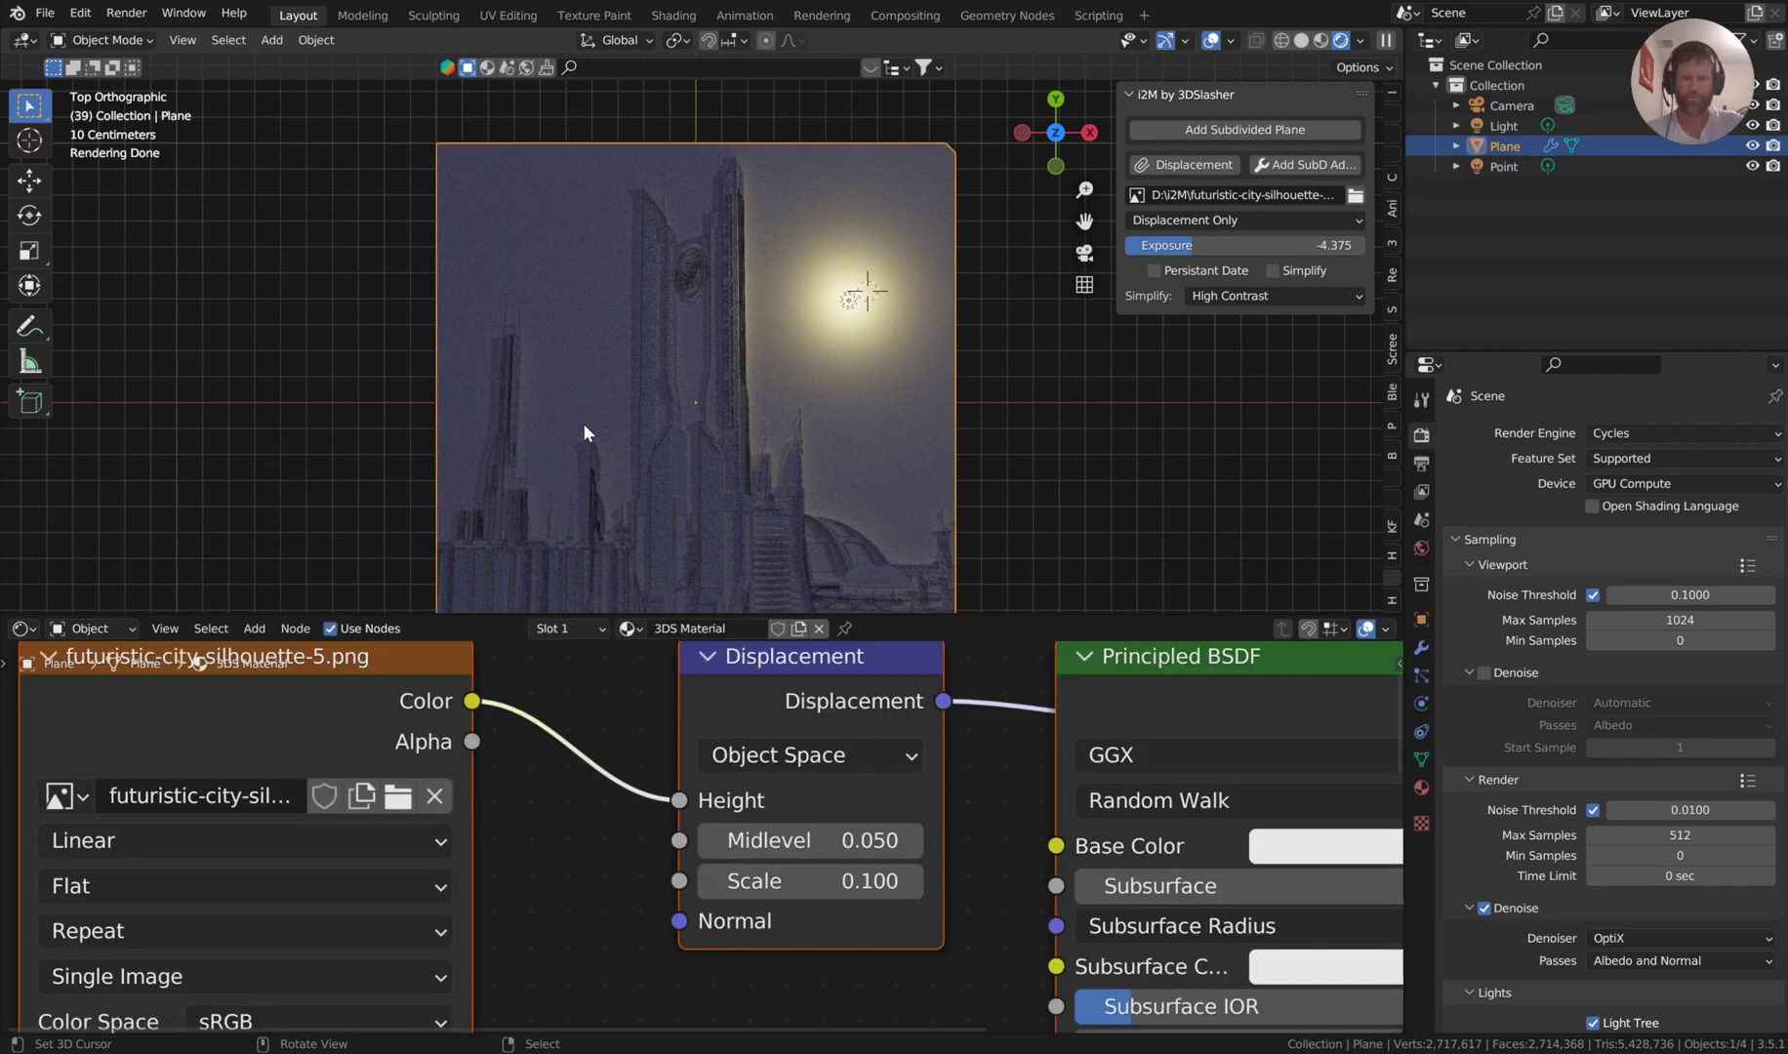
click(876, 880)
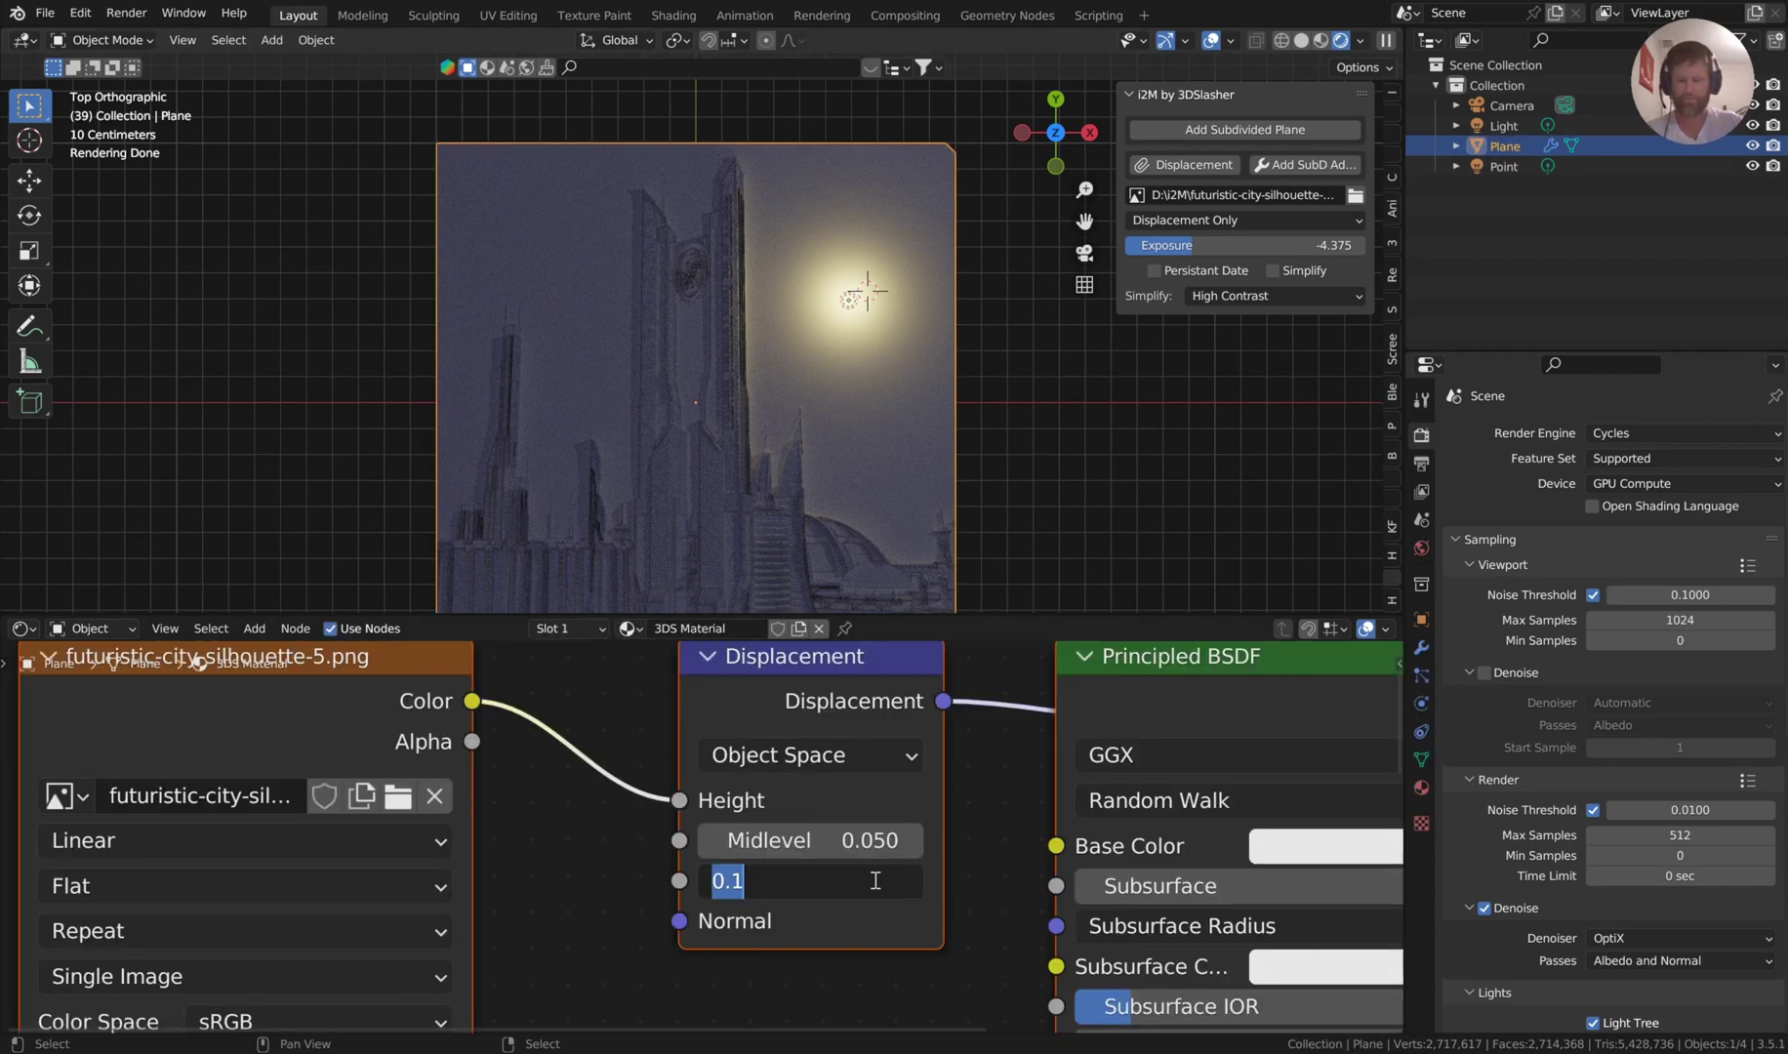
text(.)
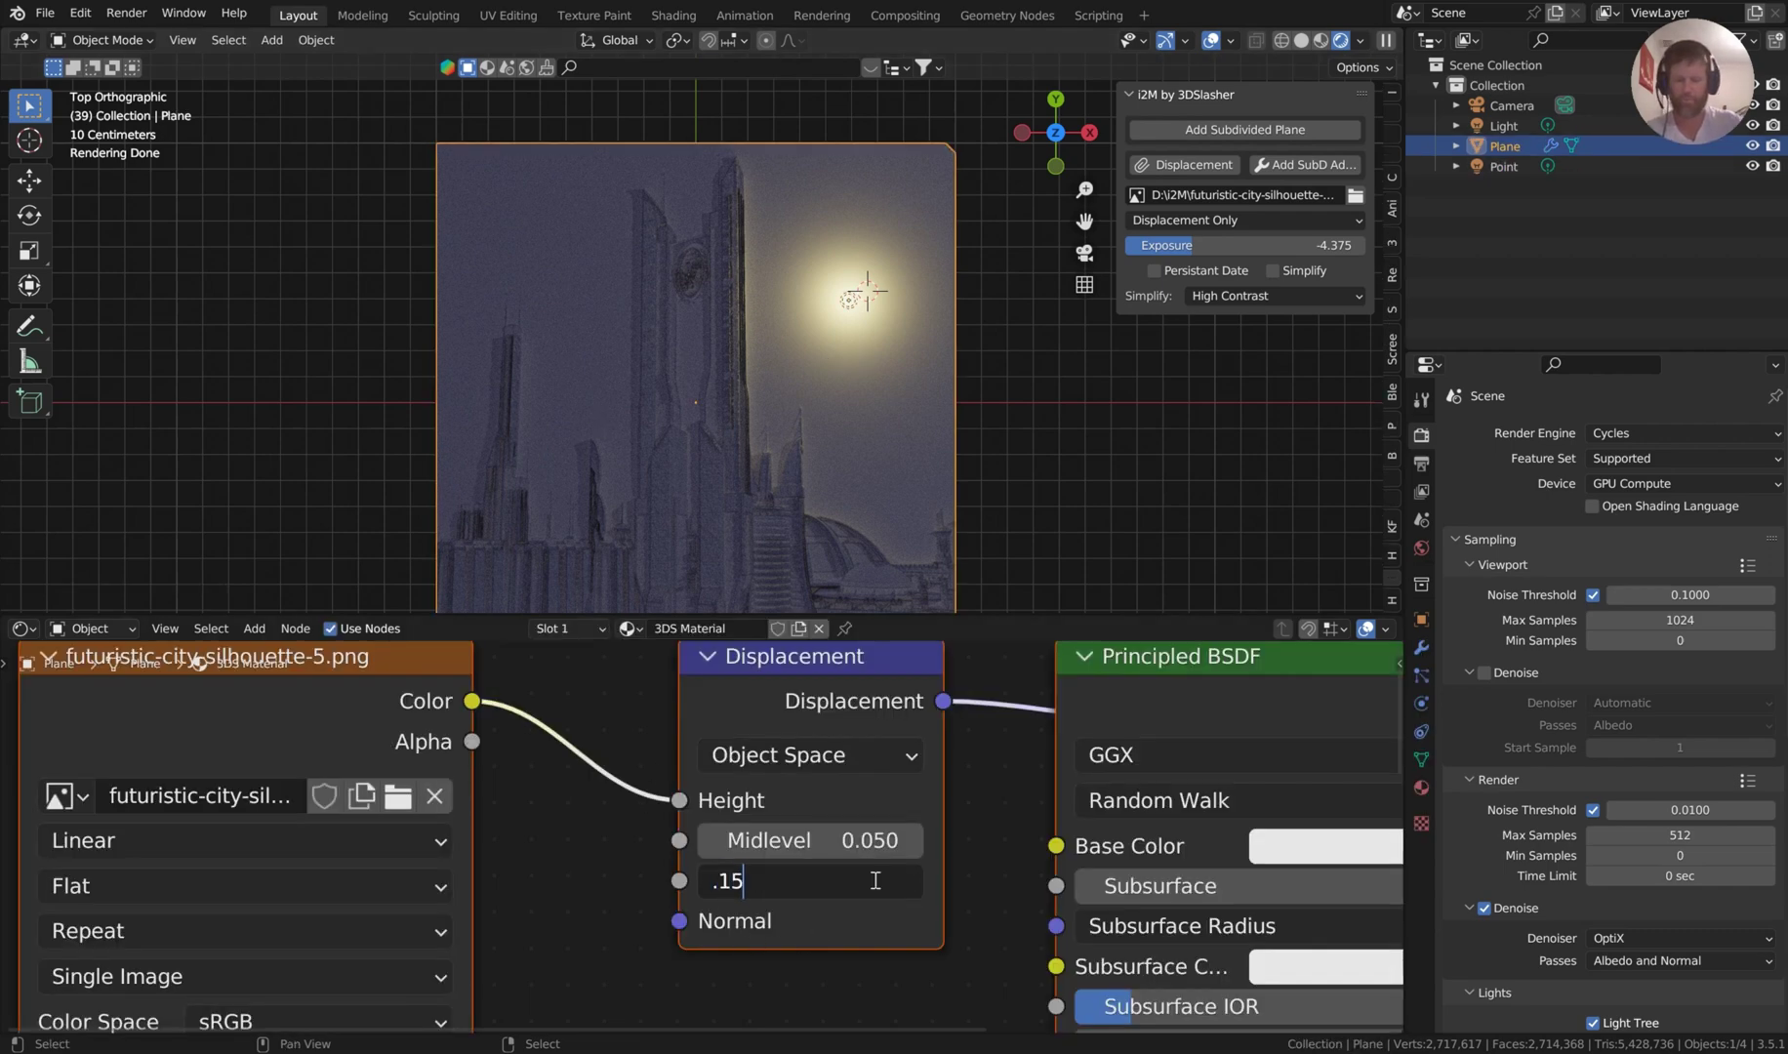
key(Return)
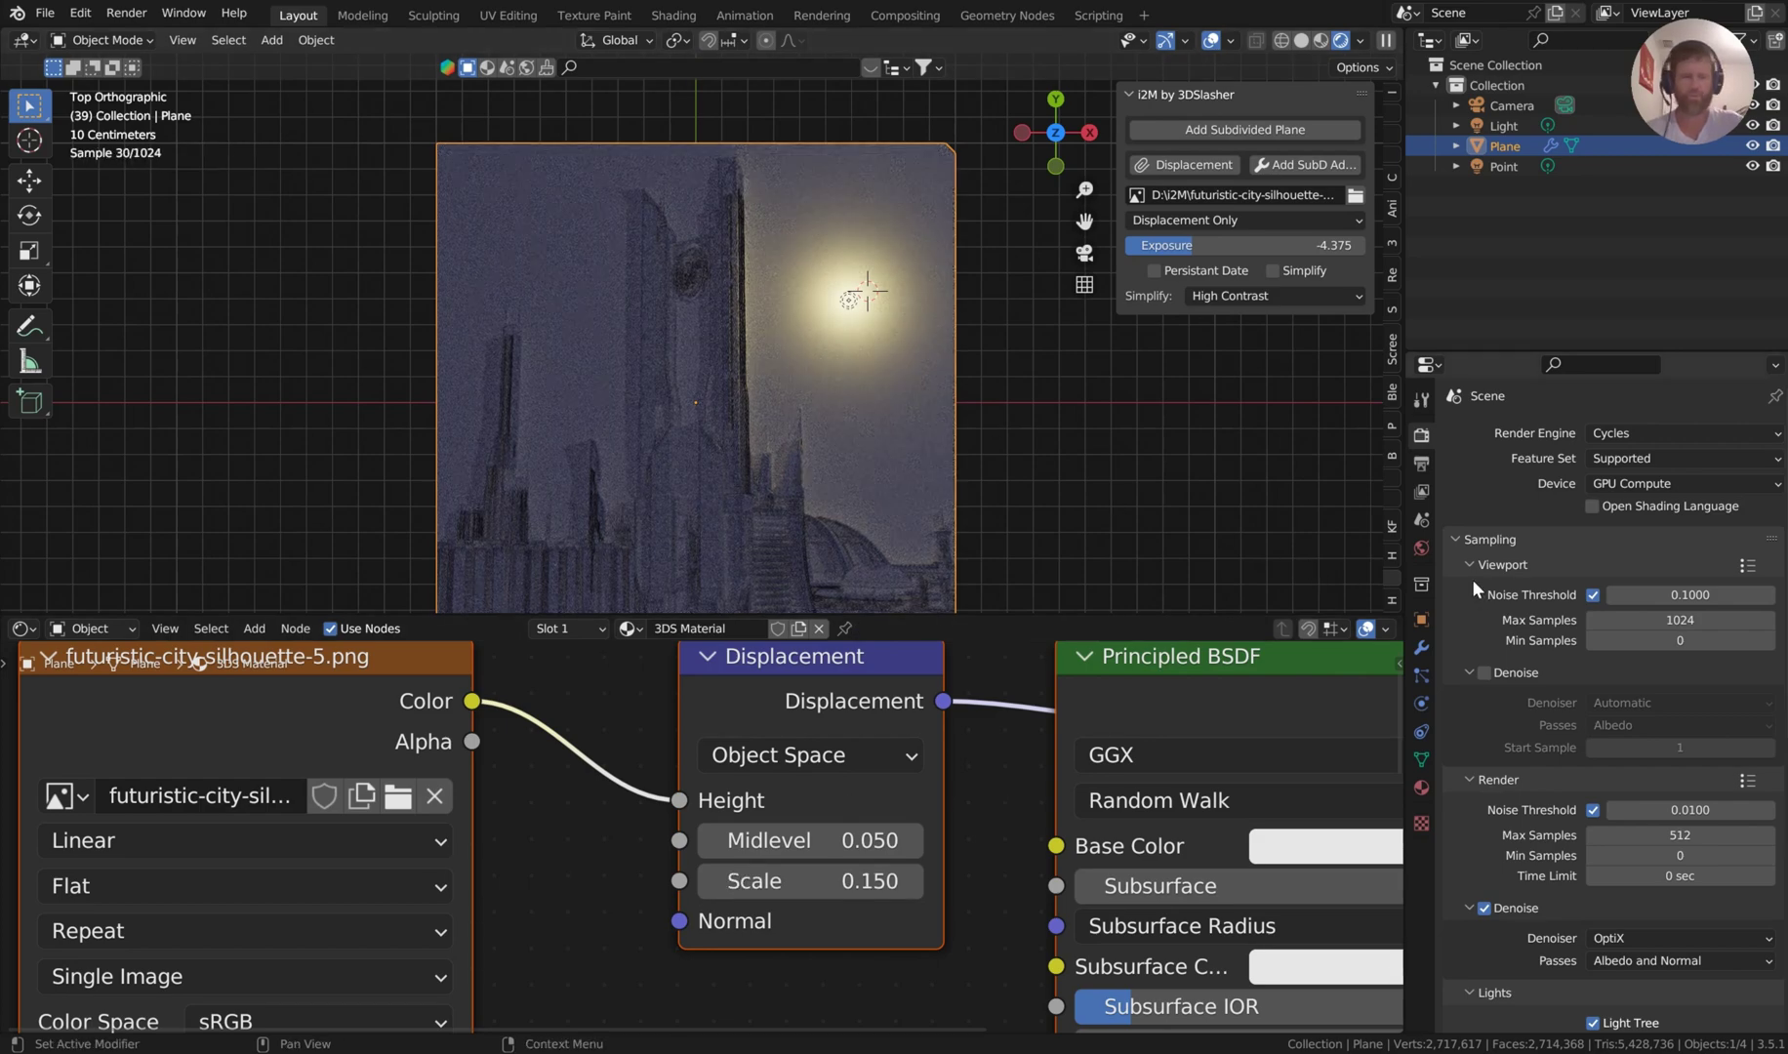
Set the Cycles viewport Max Samples to 50.
click(1679, 620)
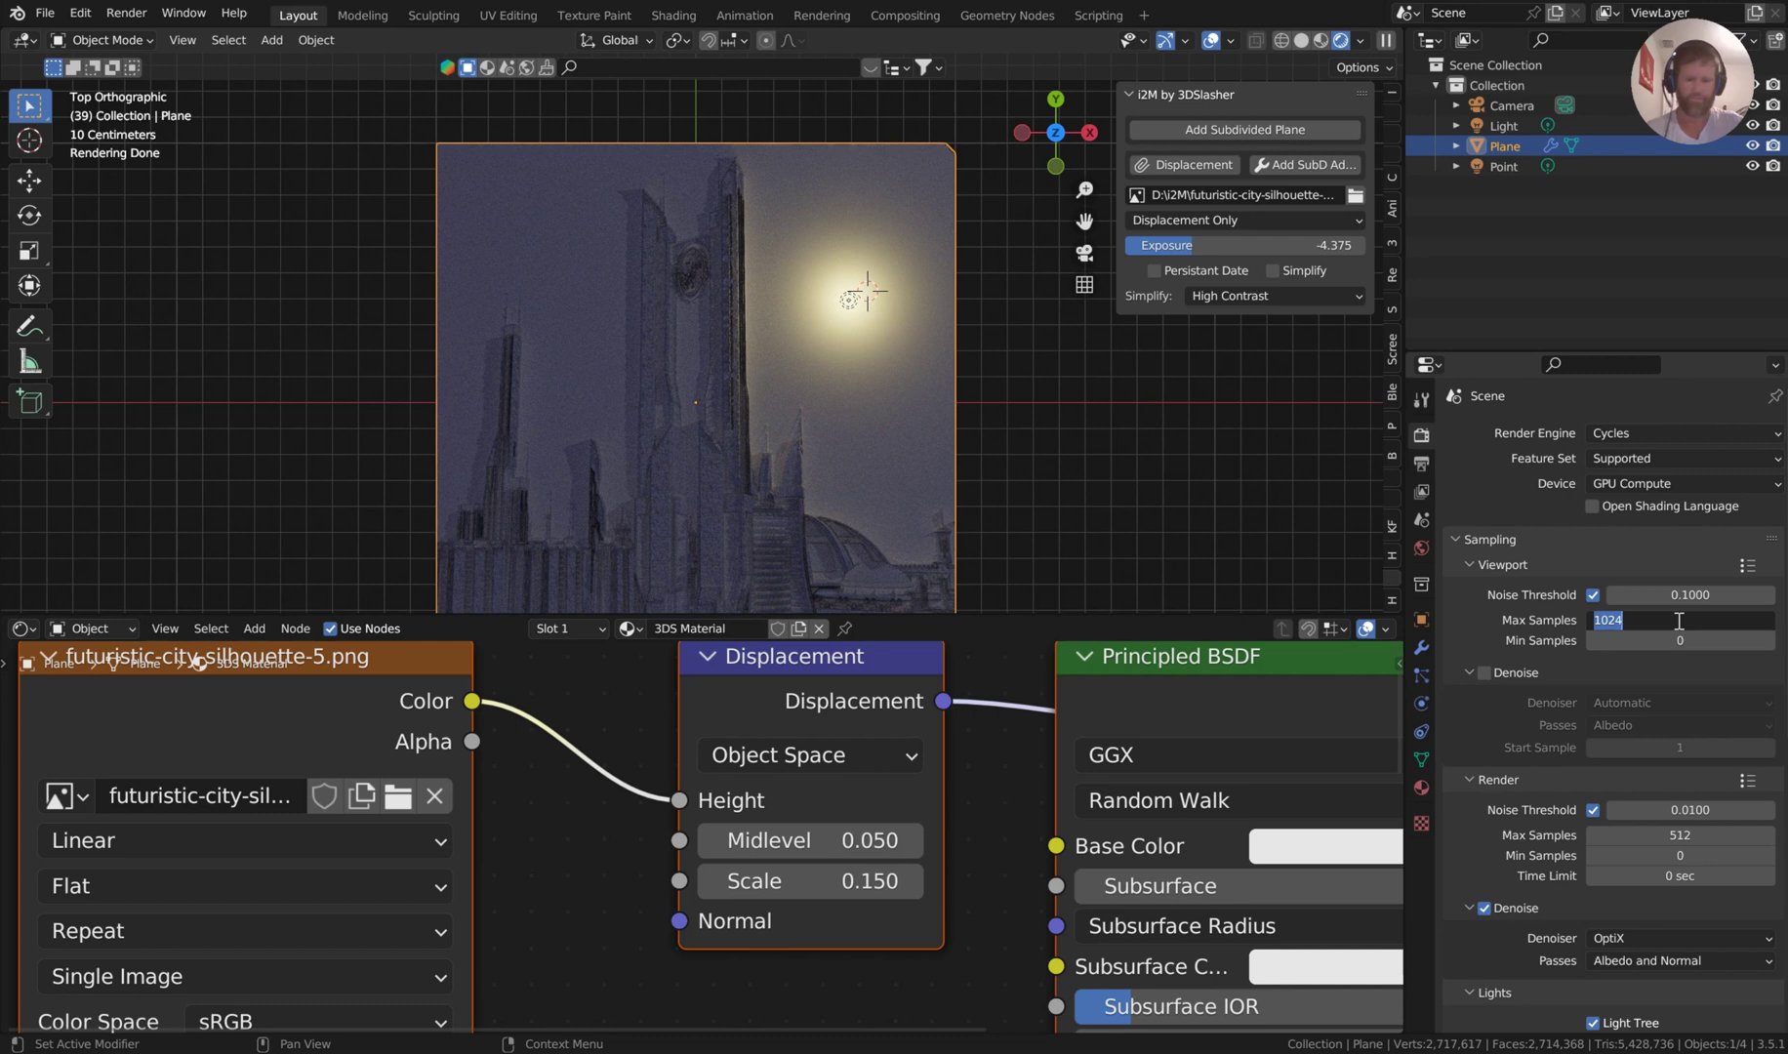
text(50)
key(Return)
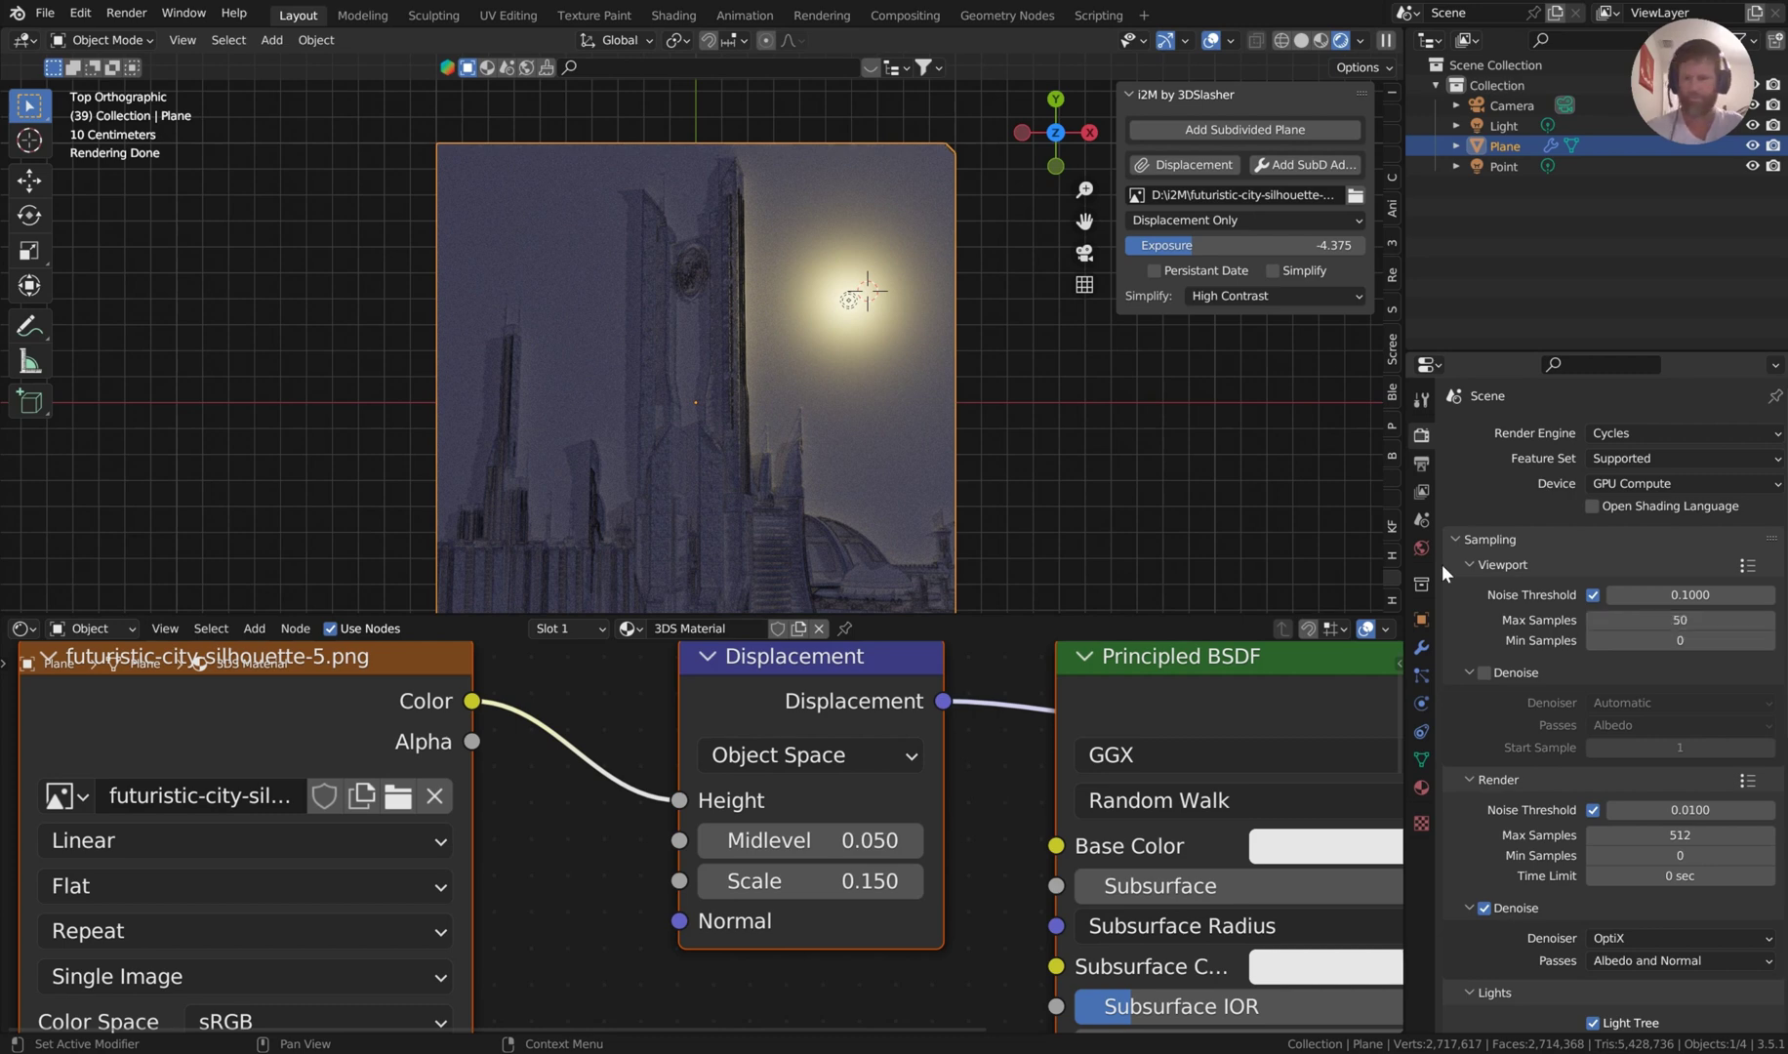
Raise the displacement Scale to 0.25 and inspect the city relief up close in perspective.
click(914, 880)
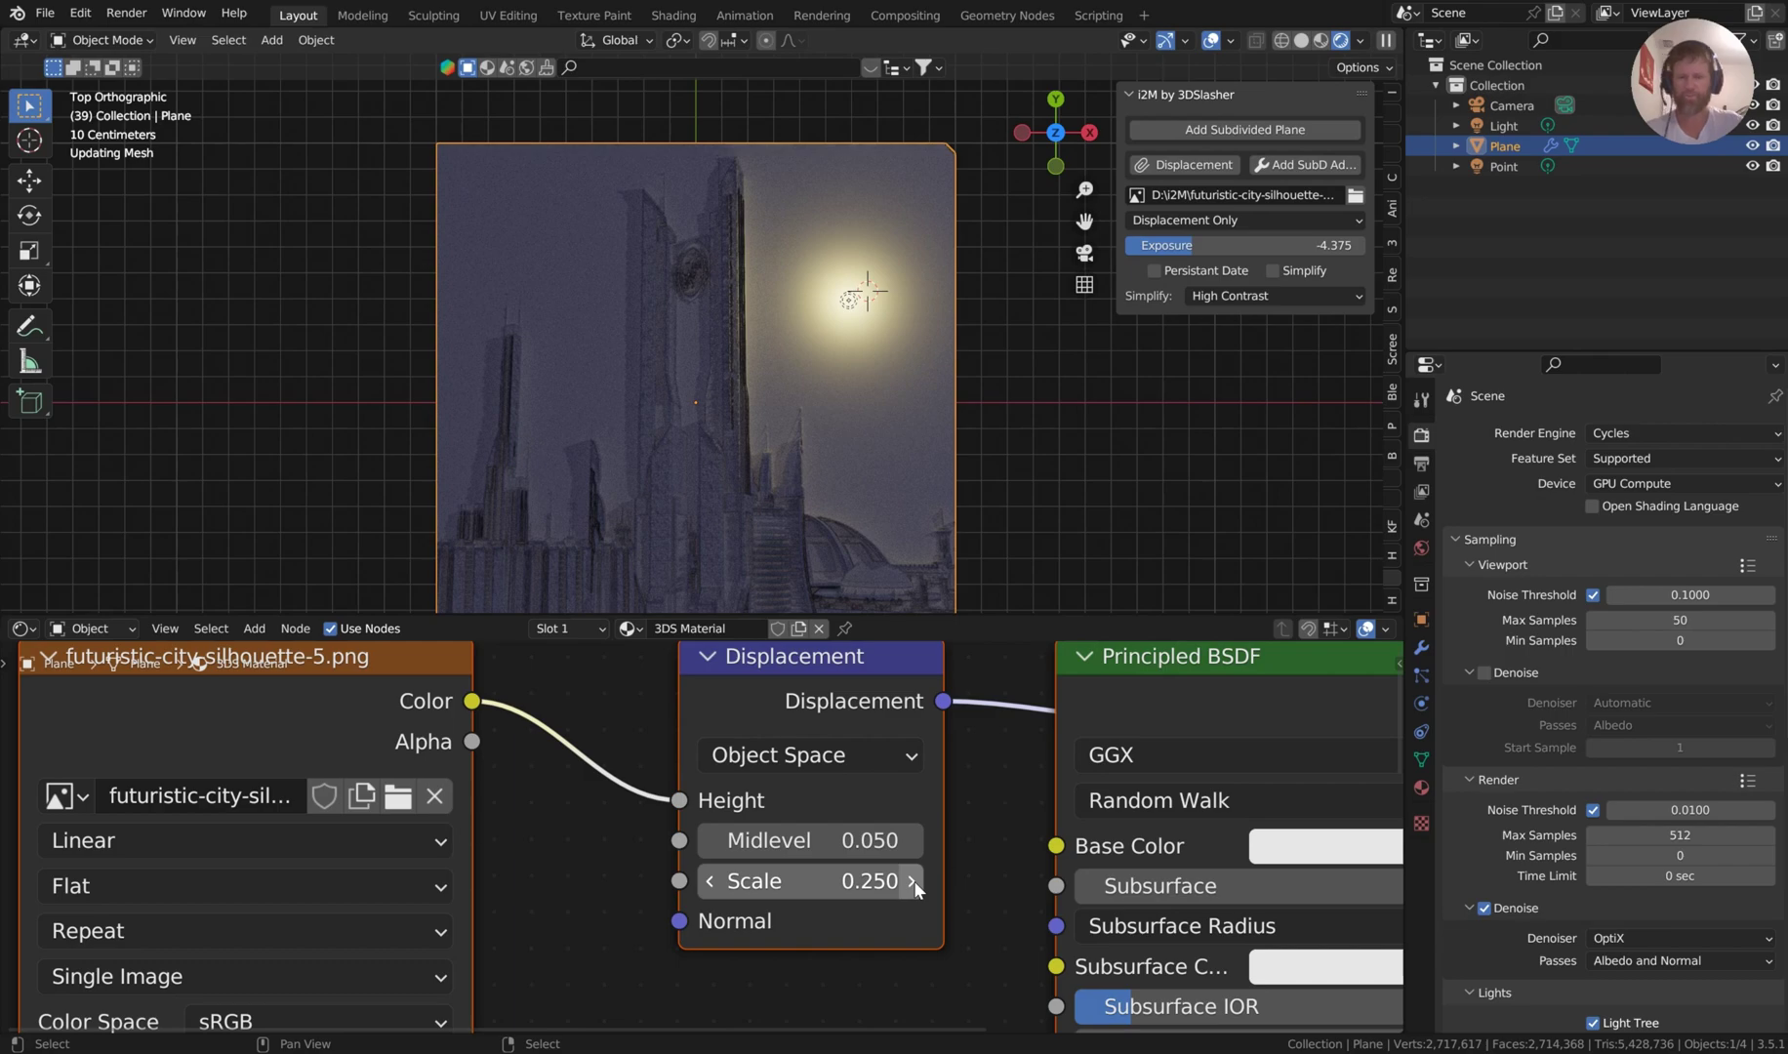
middle_drag(971, 529, 528, 291)
scroll(745, 305, up, 6)
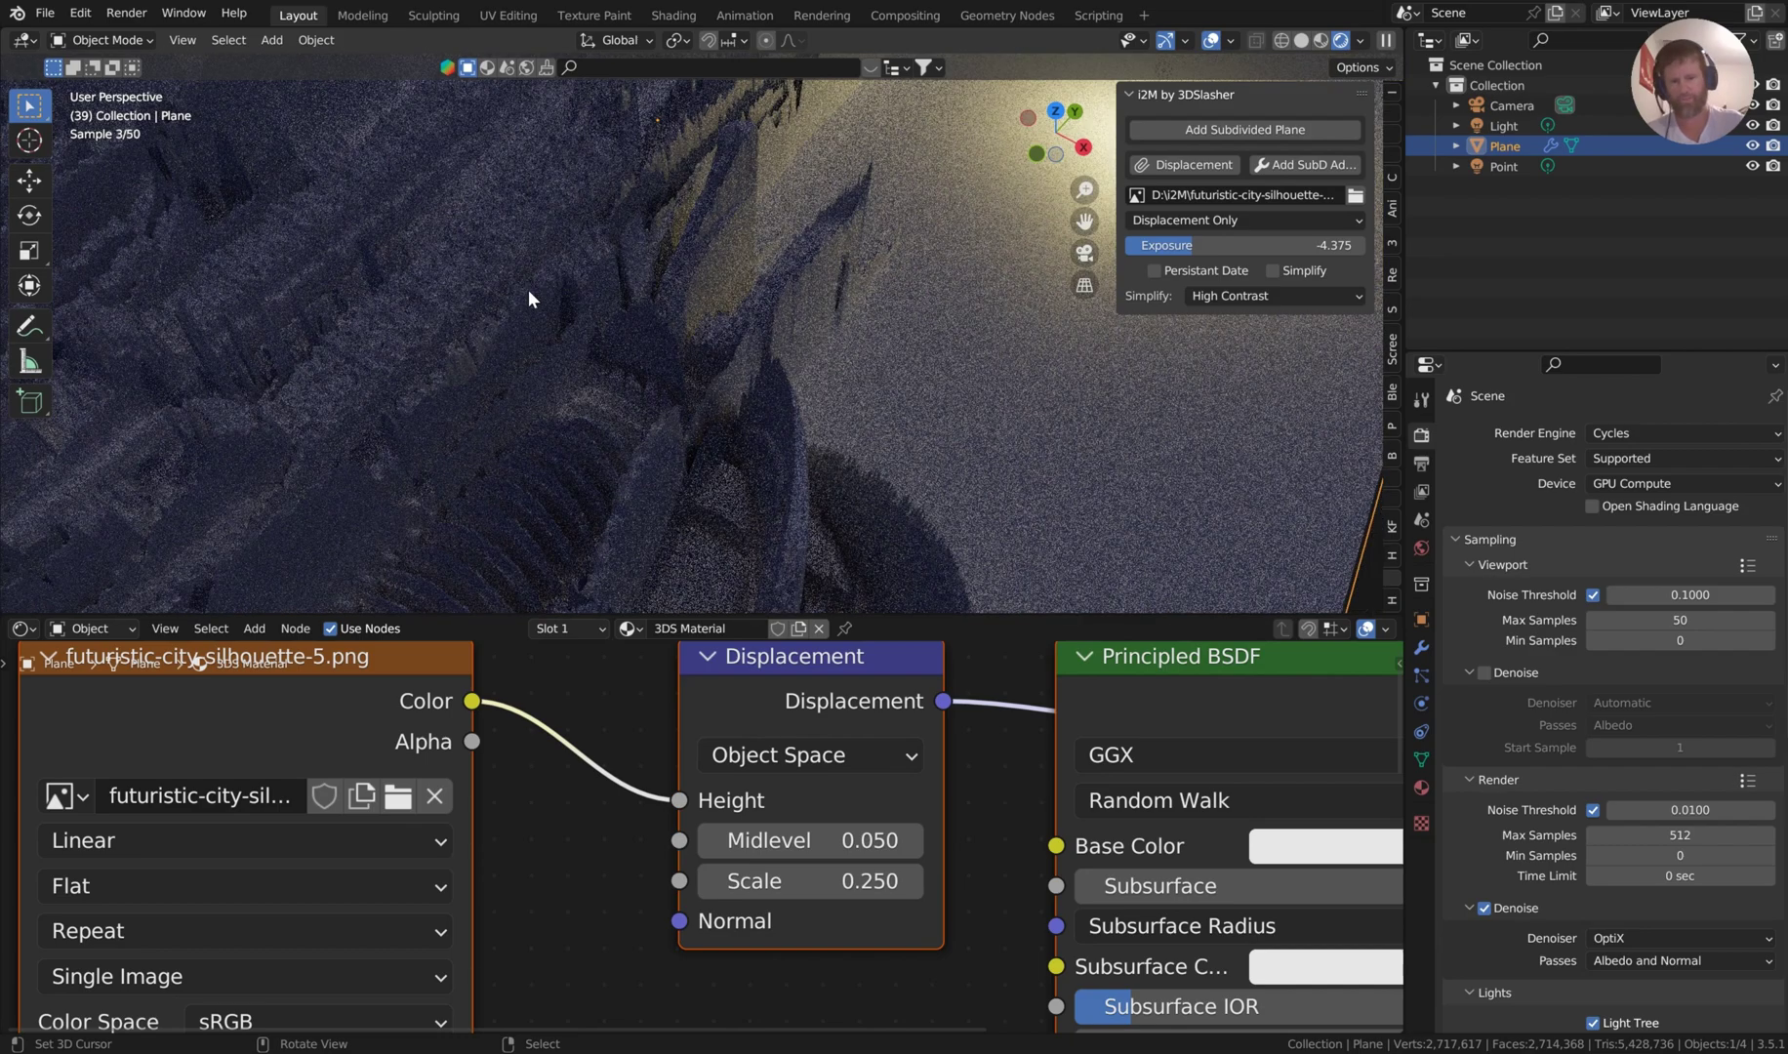
middle_drag(641, 289, 680, 289)
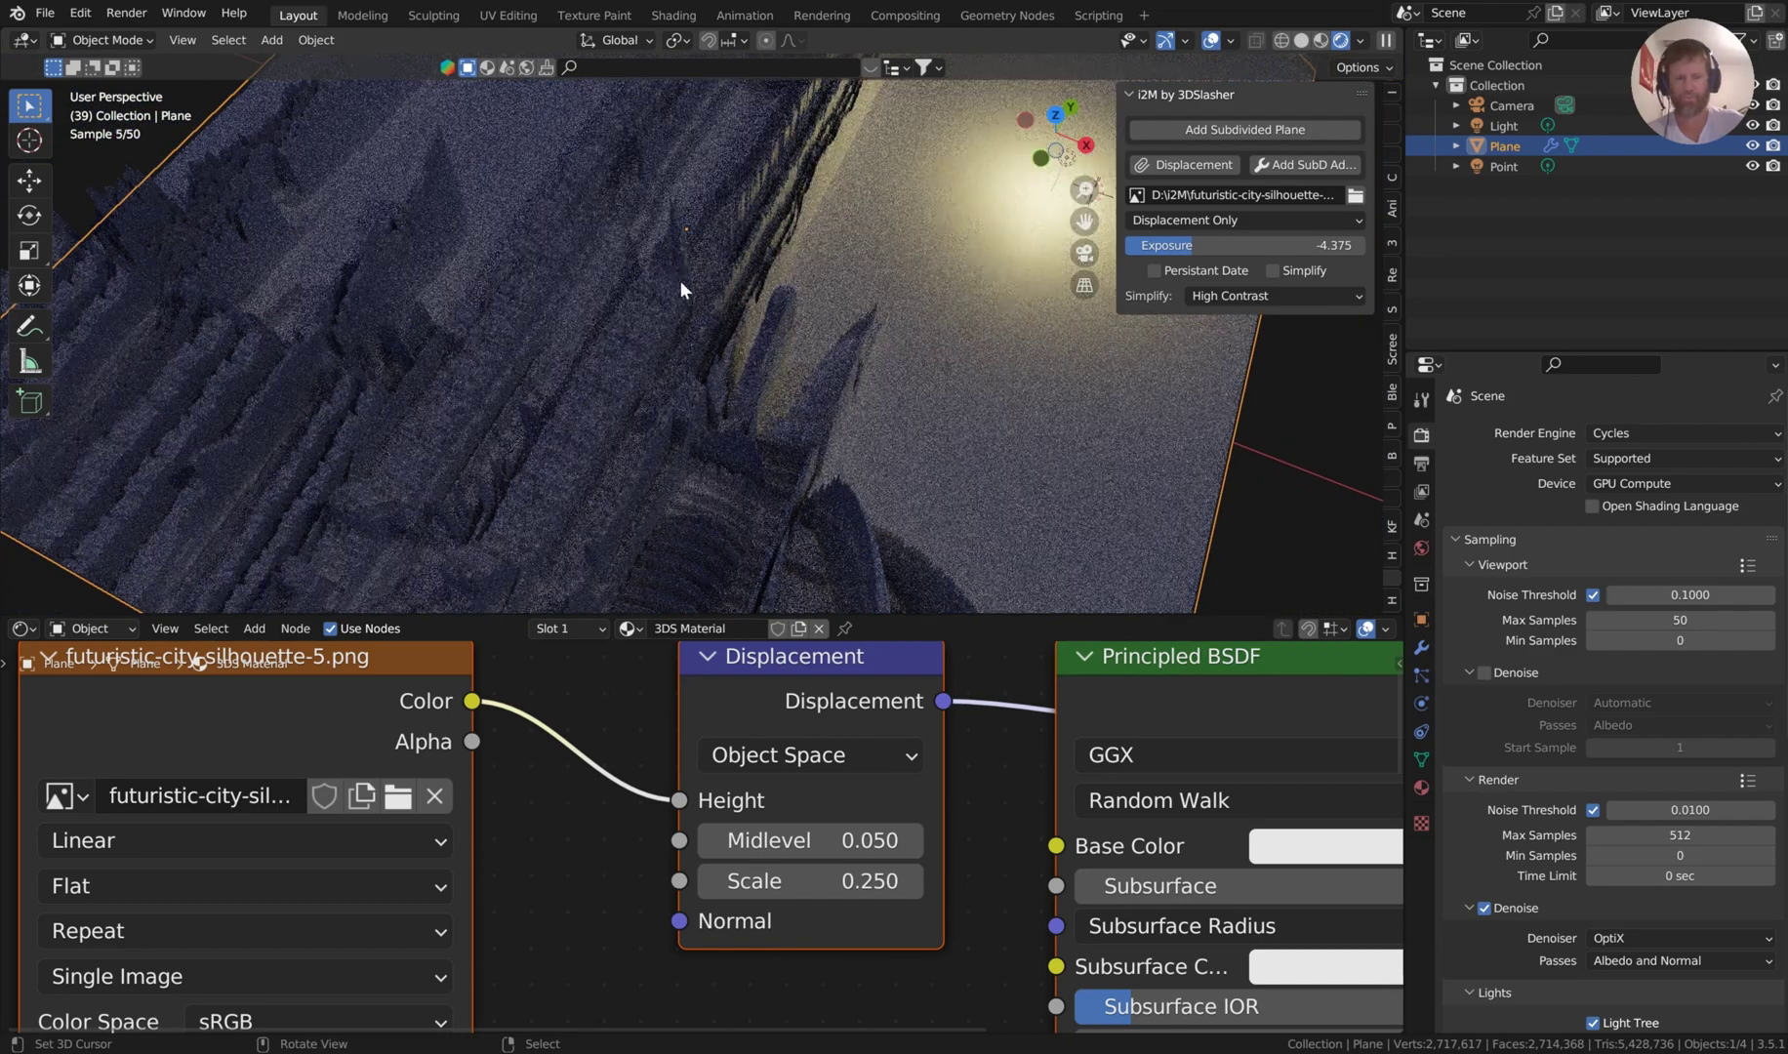
Set the i2M Exposure to -2.172 and the displacement Scale to 0.12, and frame the plane from the top.
drag(1171, 245, 1215, 245)
click(851, 868)
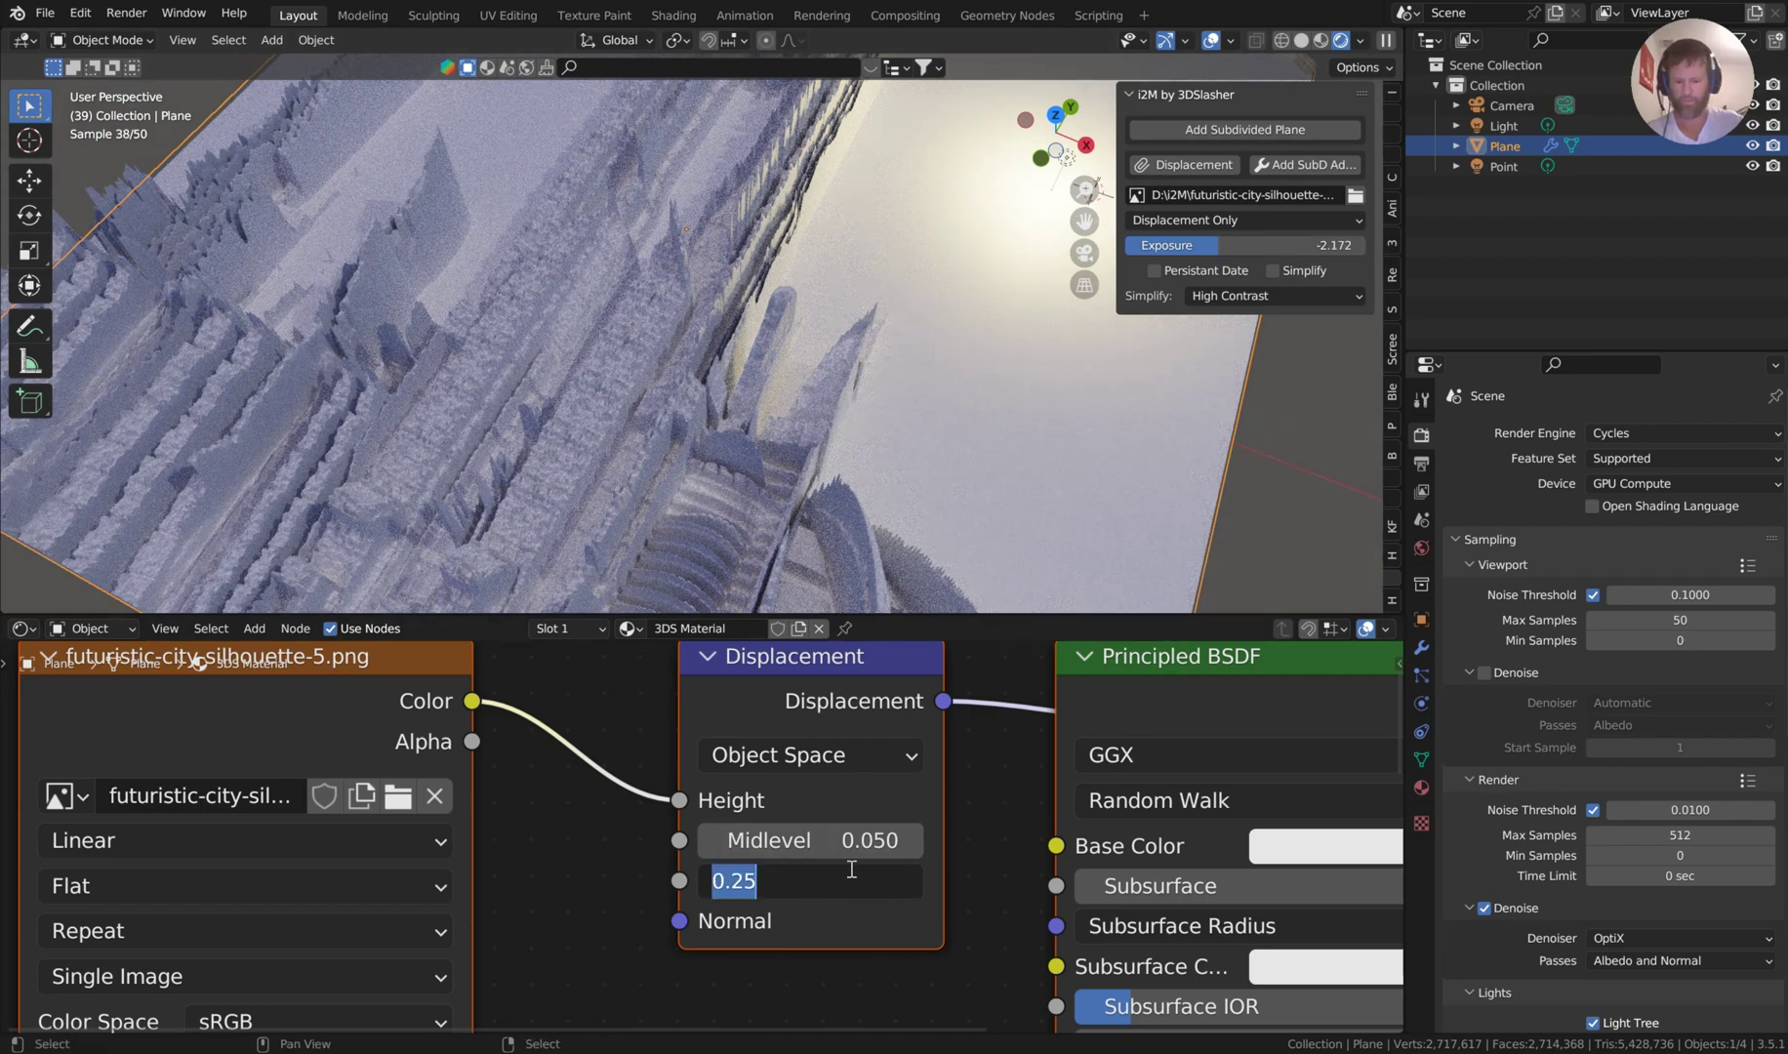
text(.12)
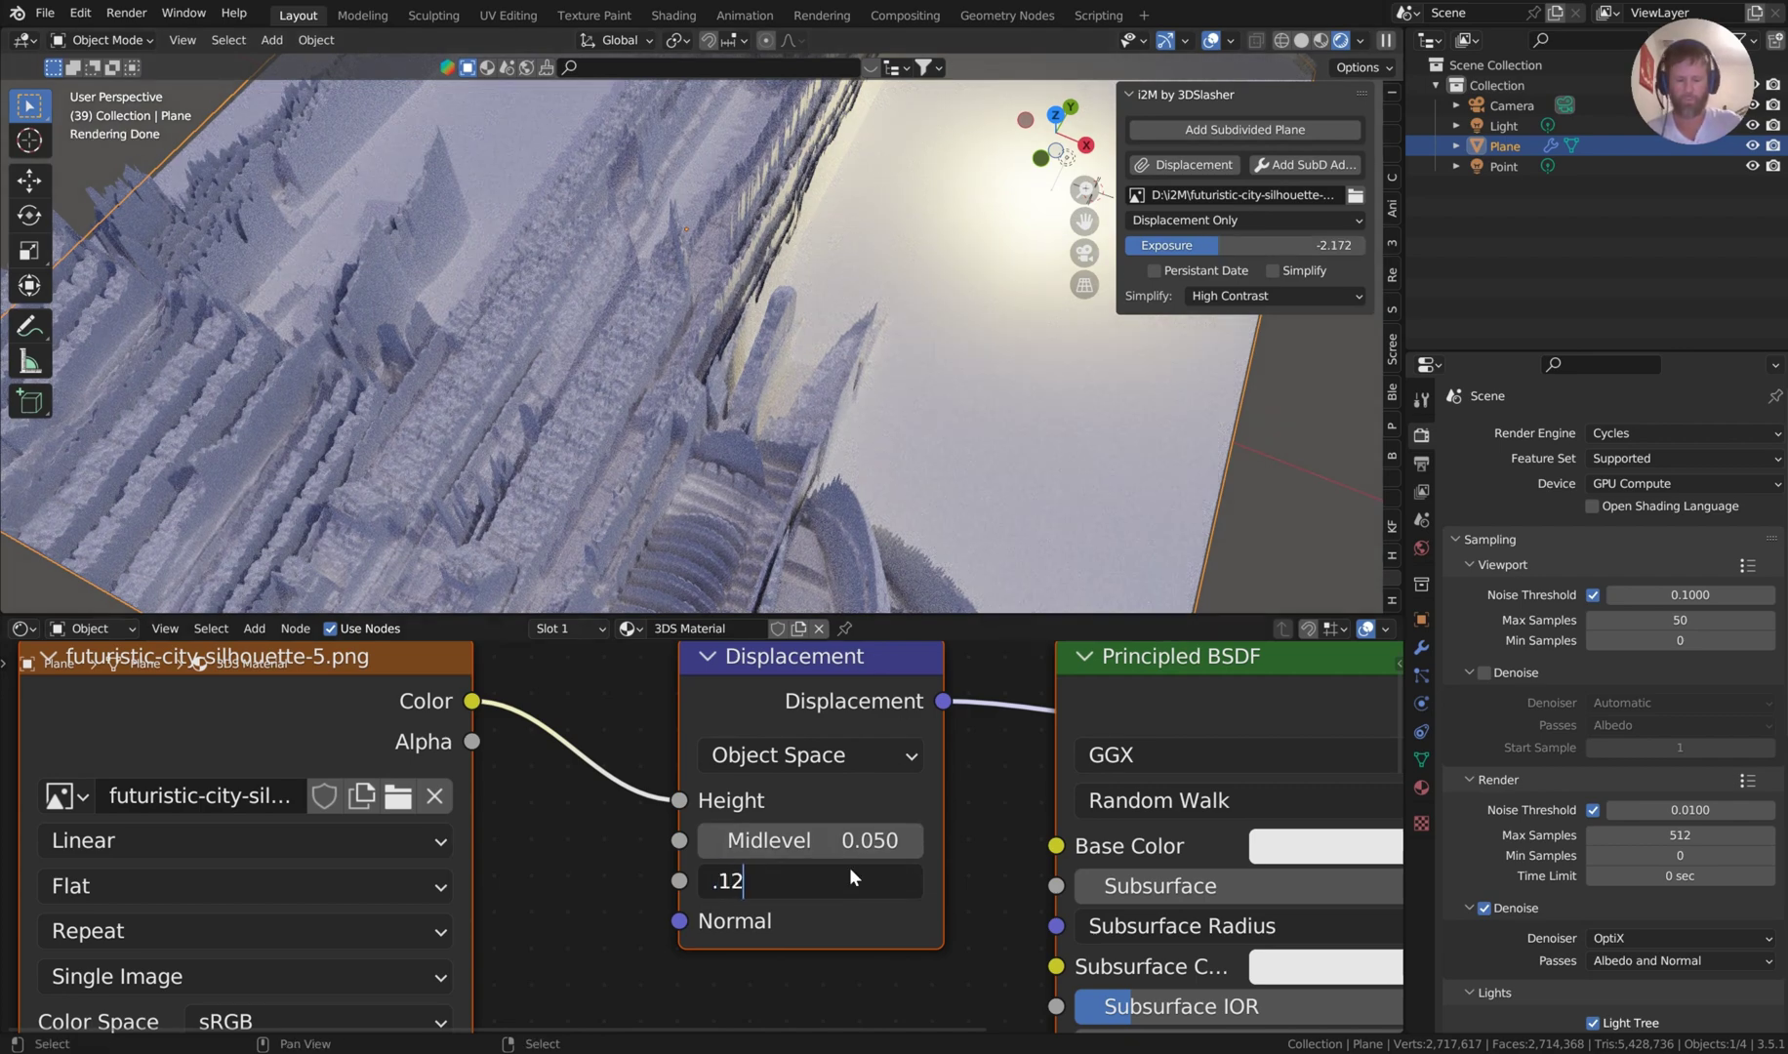
key(Return)
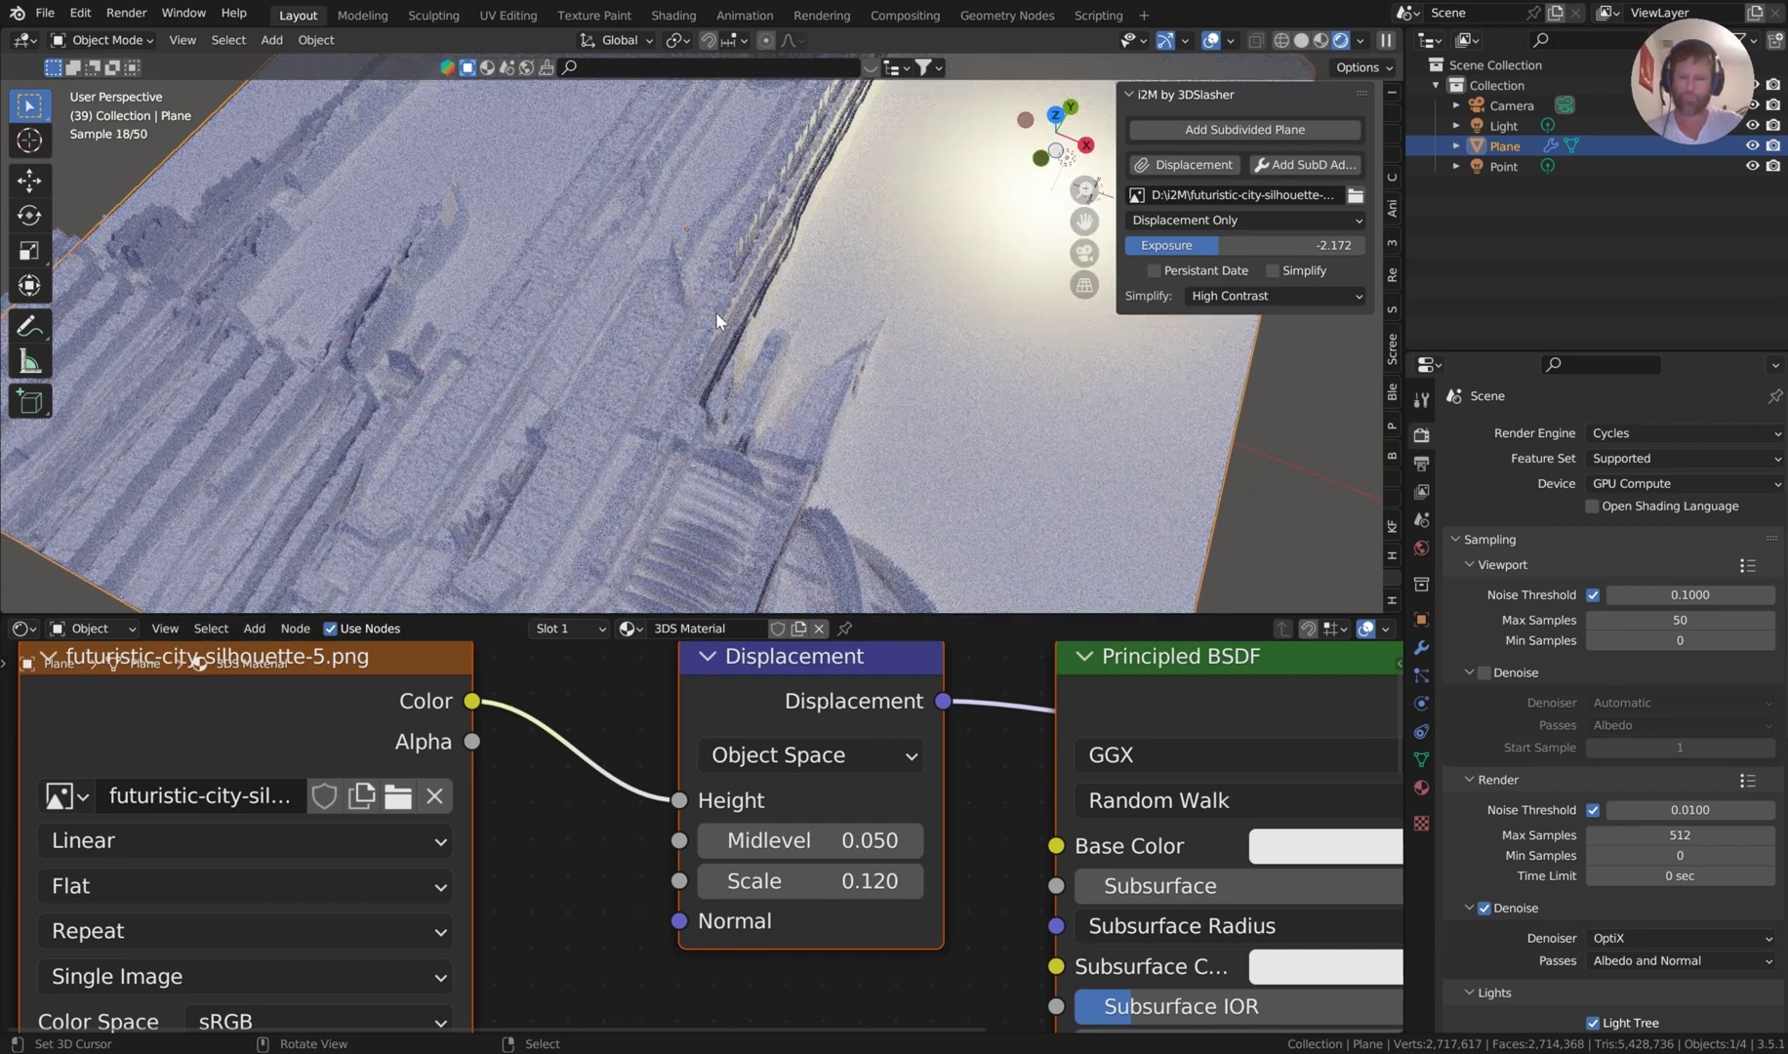
key(KP_7)
key(KP_Decimal)
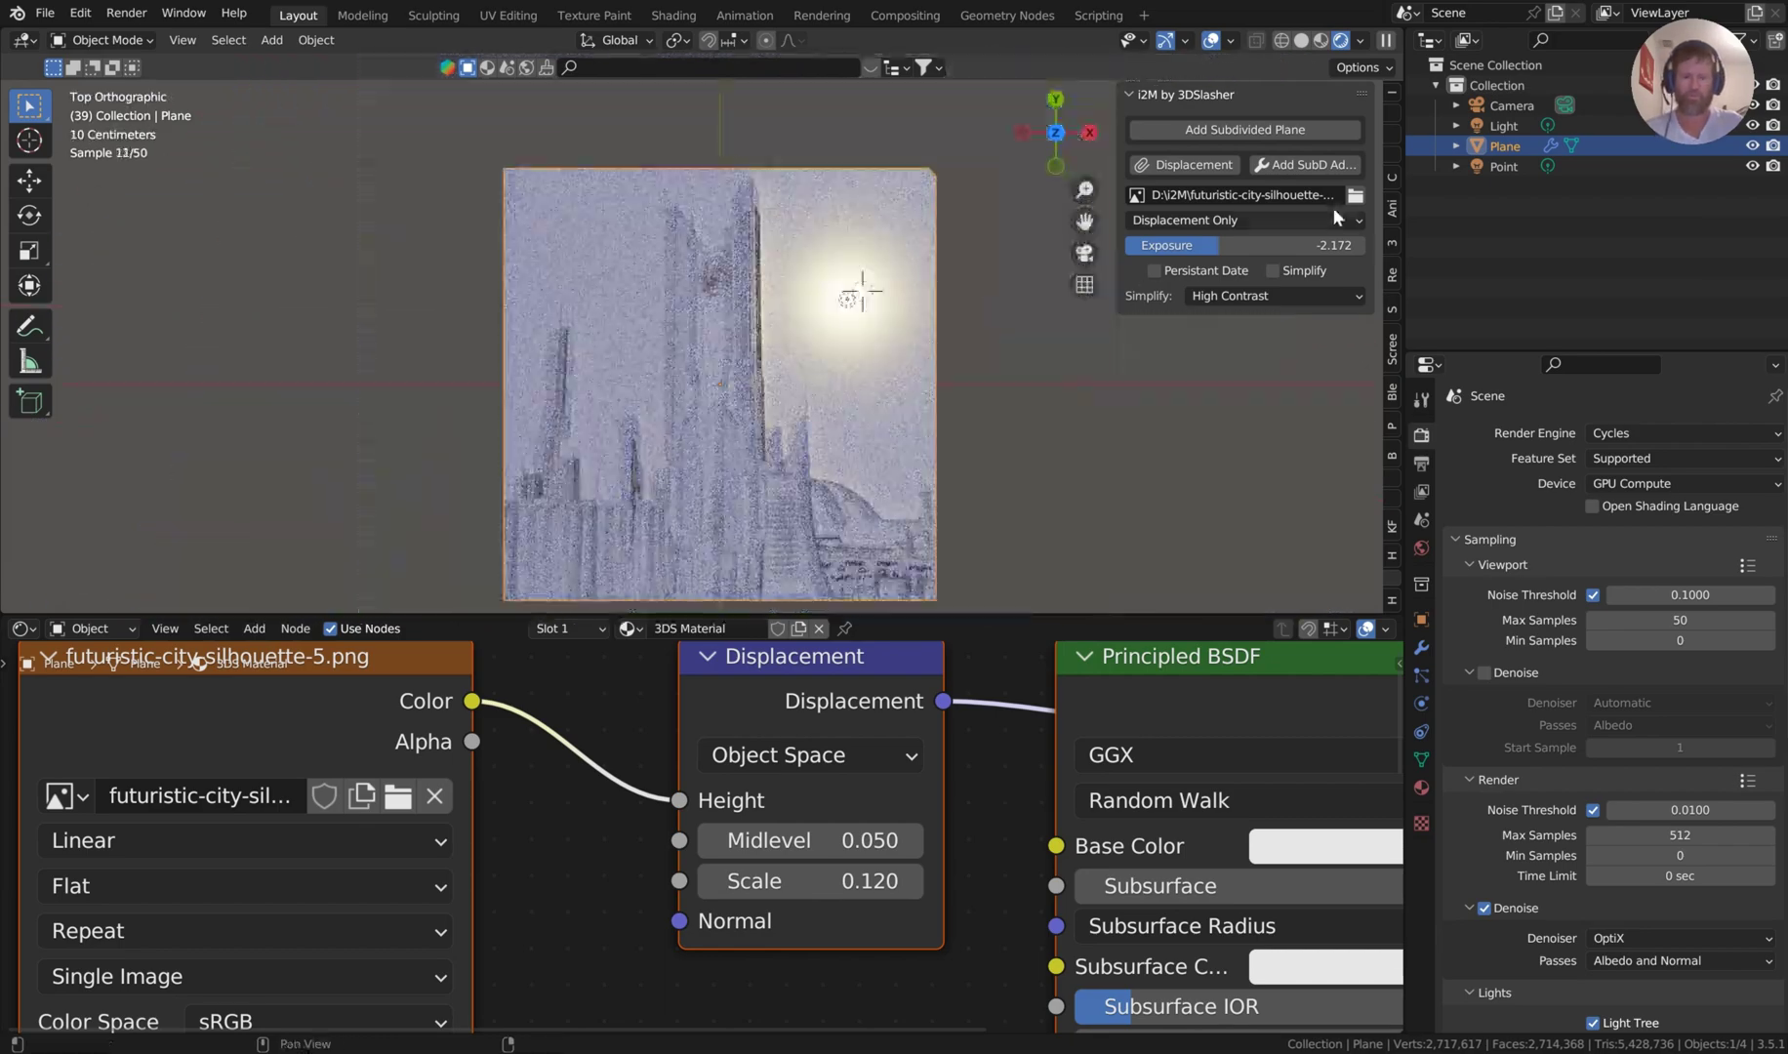
Replace the i2M source image with Halo-Master-Chief-PNG-File.png from the D:\i2M folder.
click(1354, 195)
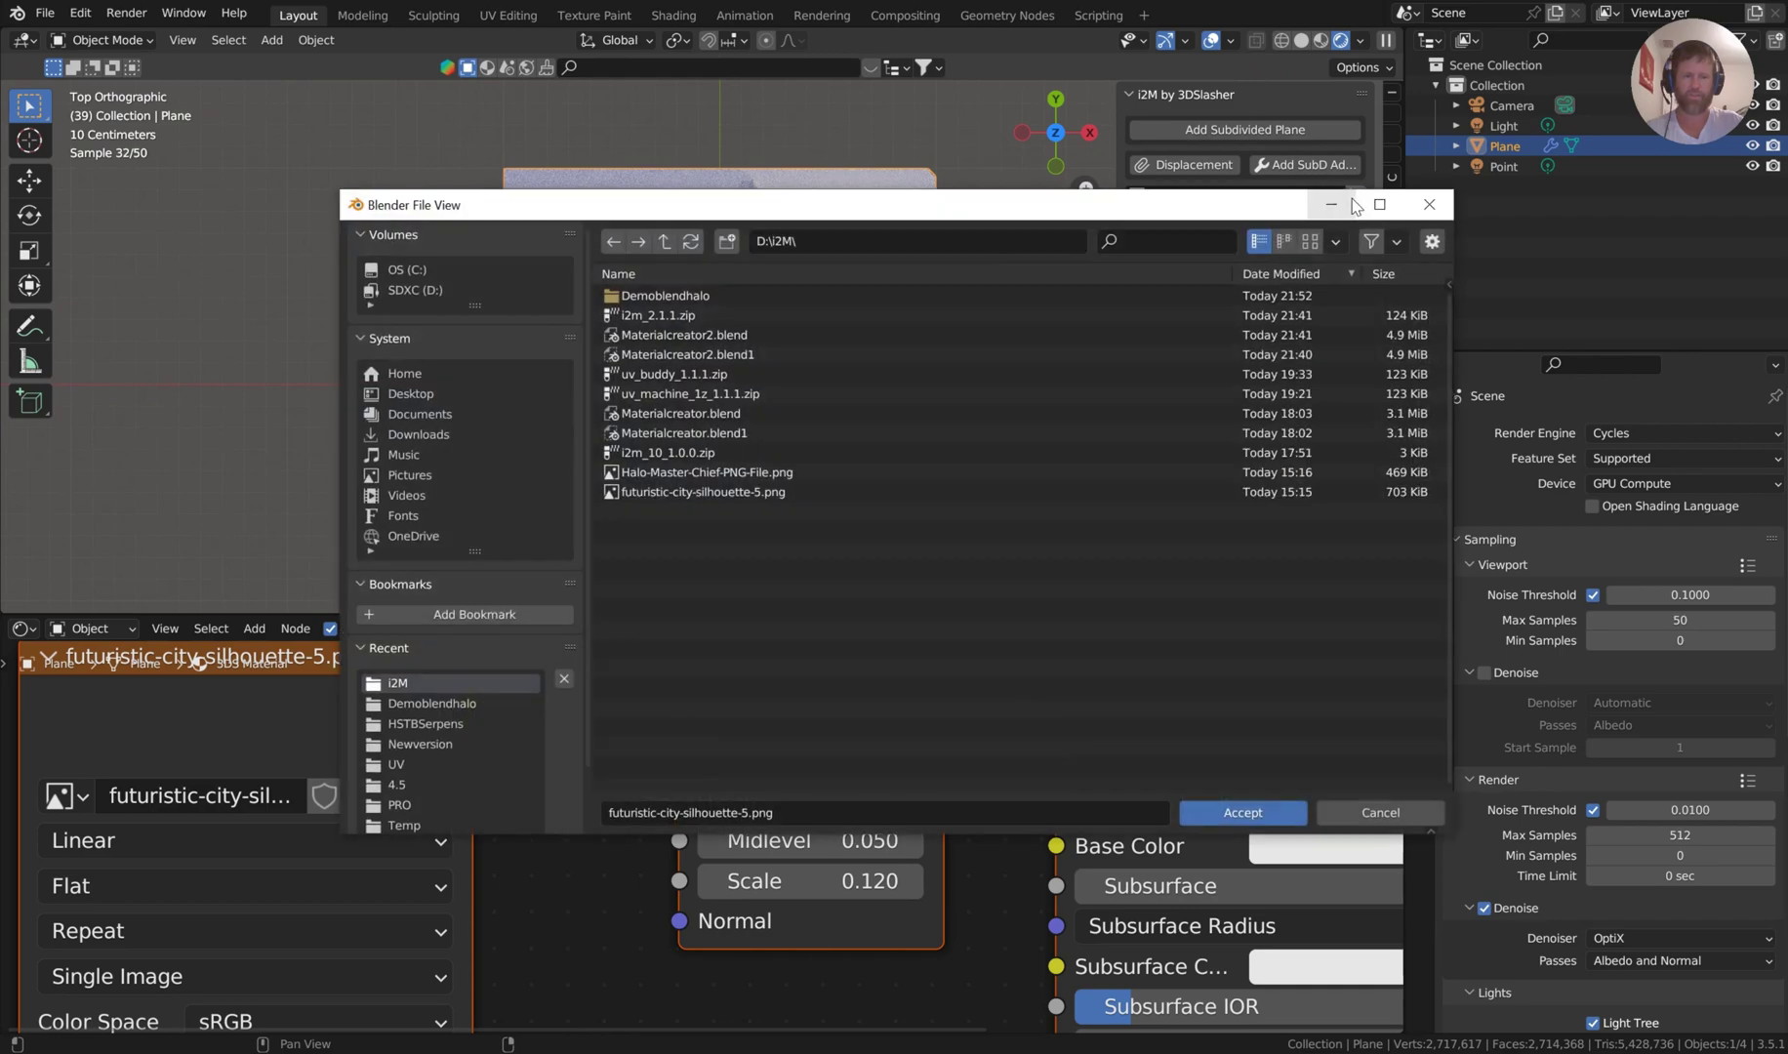
click(467, 288)
click(687, 293)
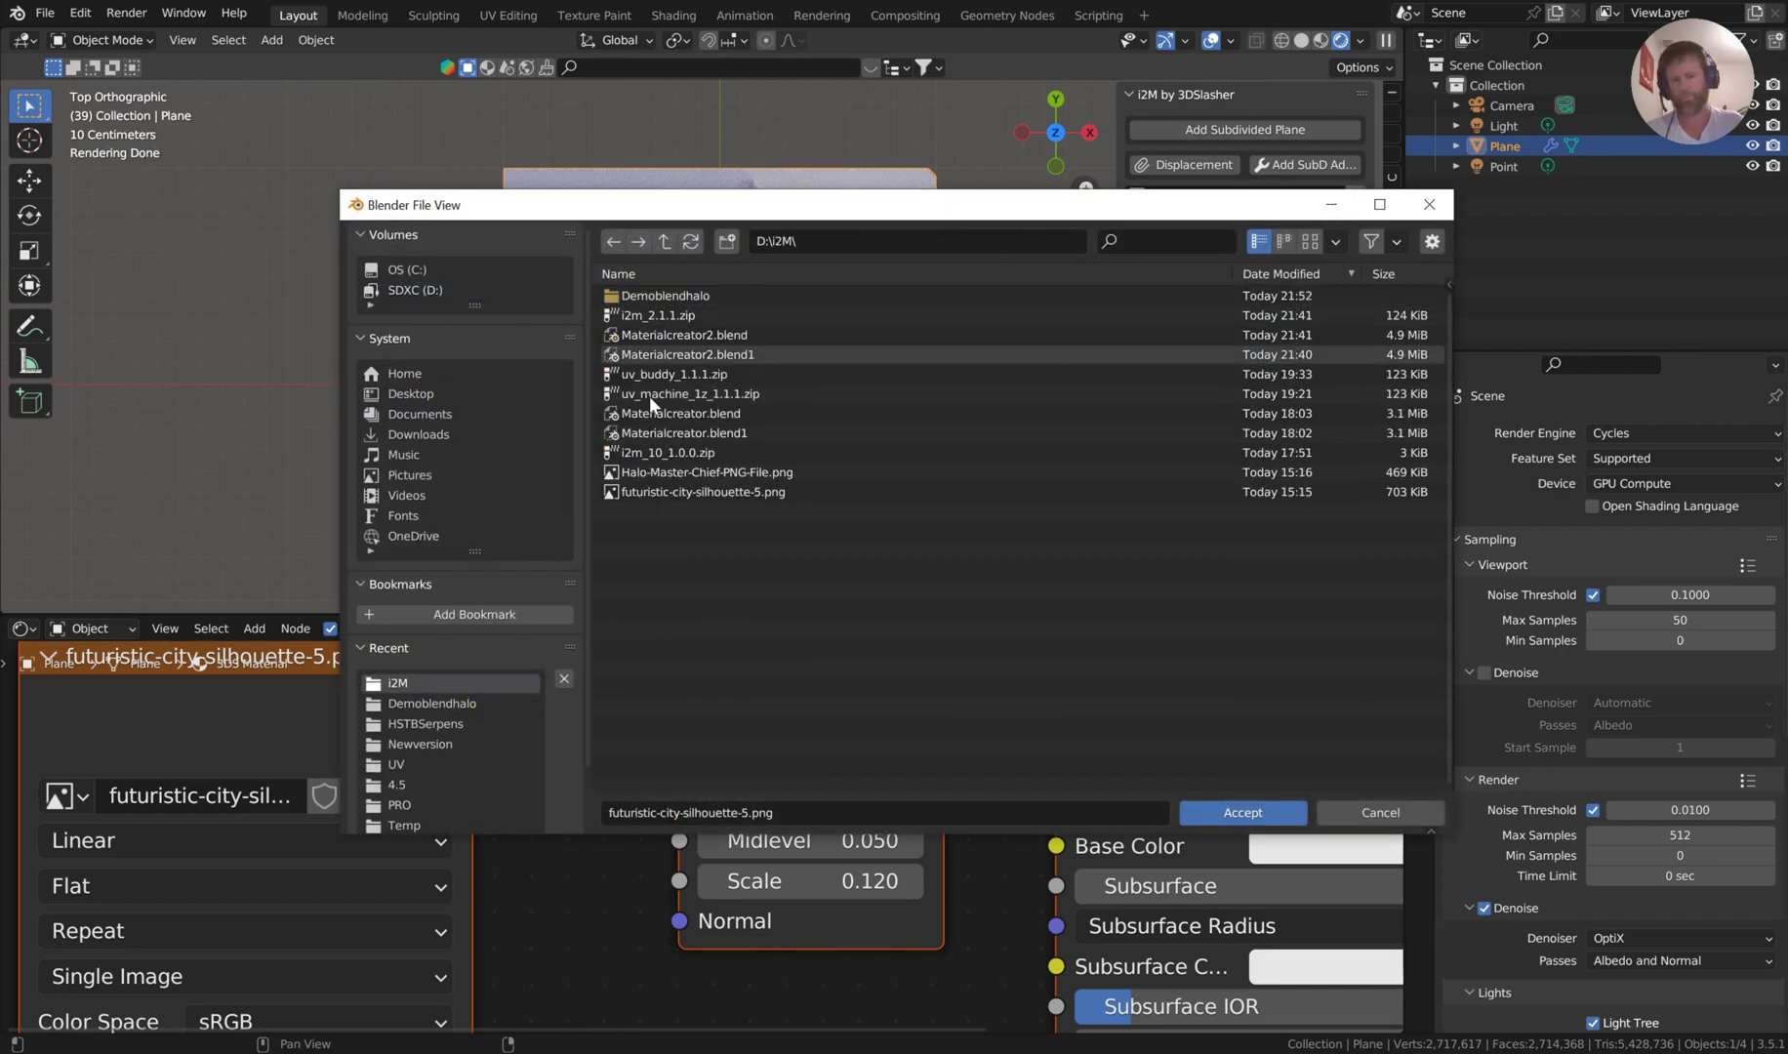
double_click(772, 471)
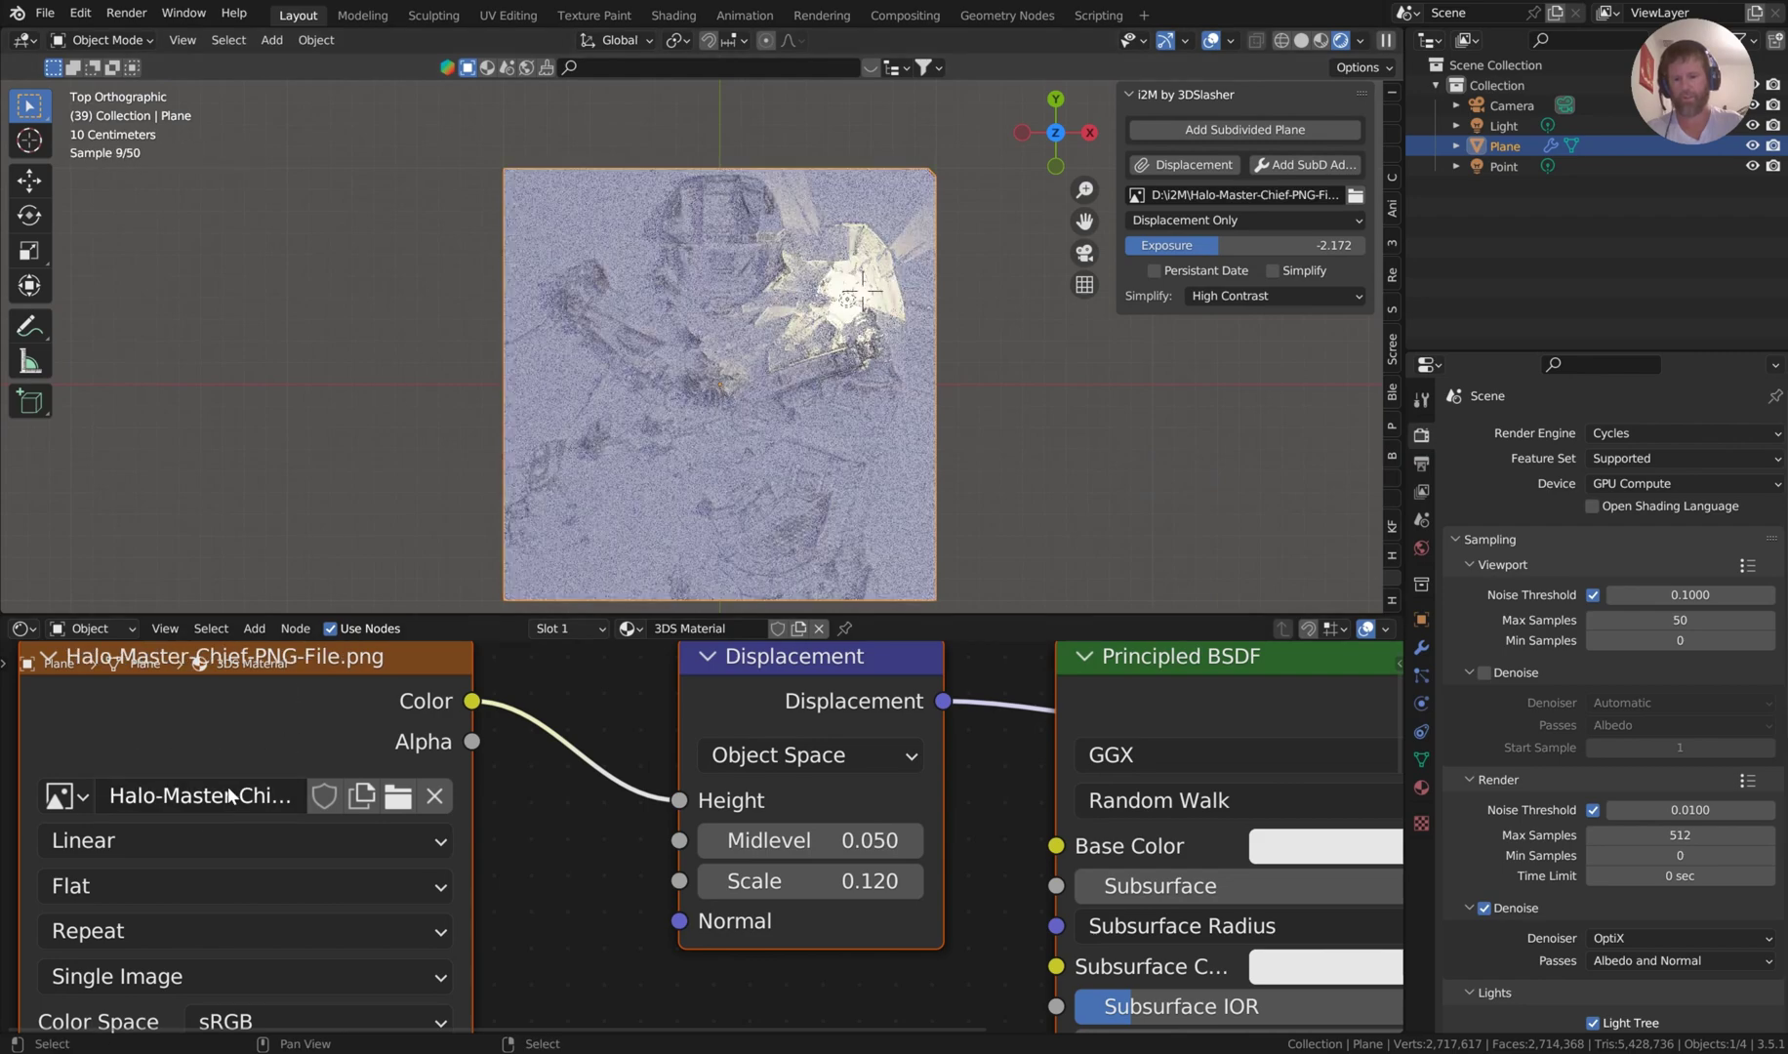
Move the point light about 0.9 m along negative X, to the other side of the figure's helmet.
click(855, 304)
key(g)
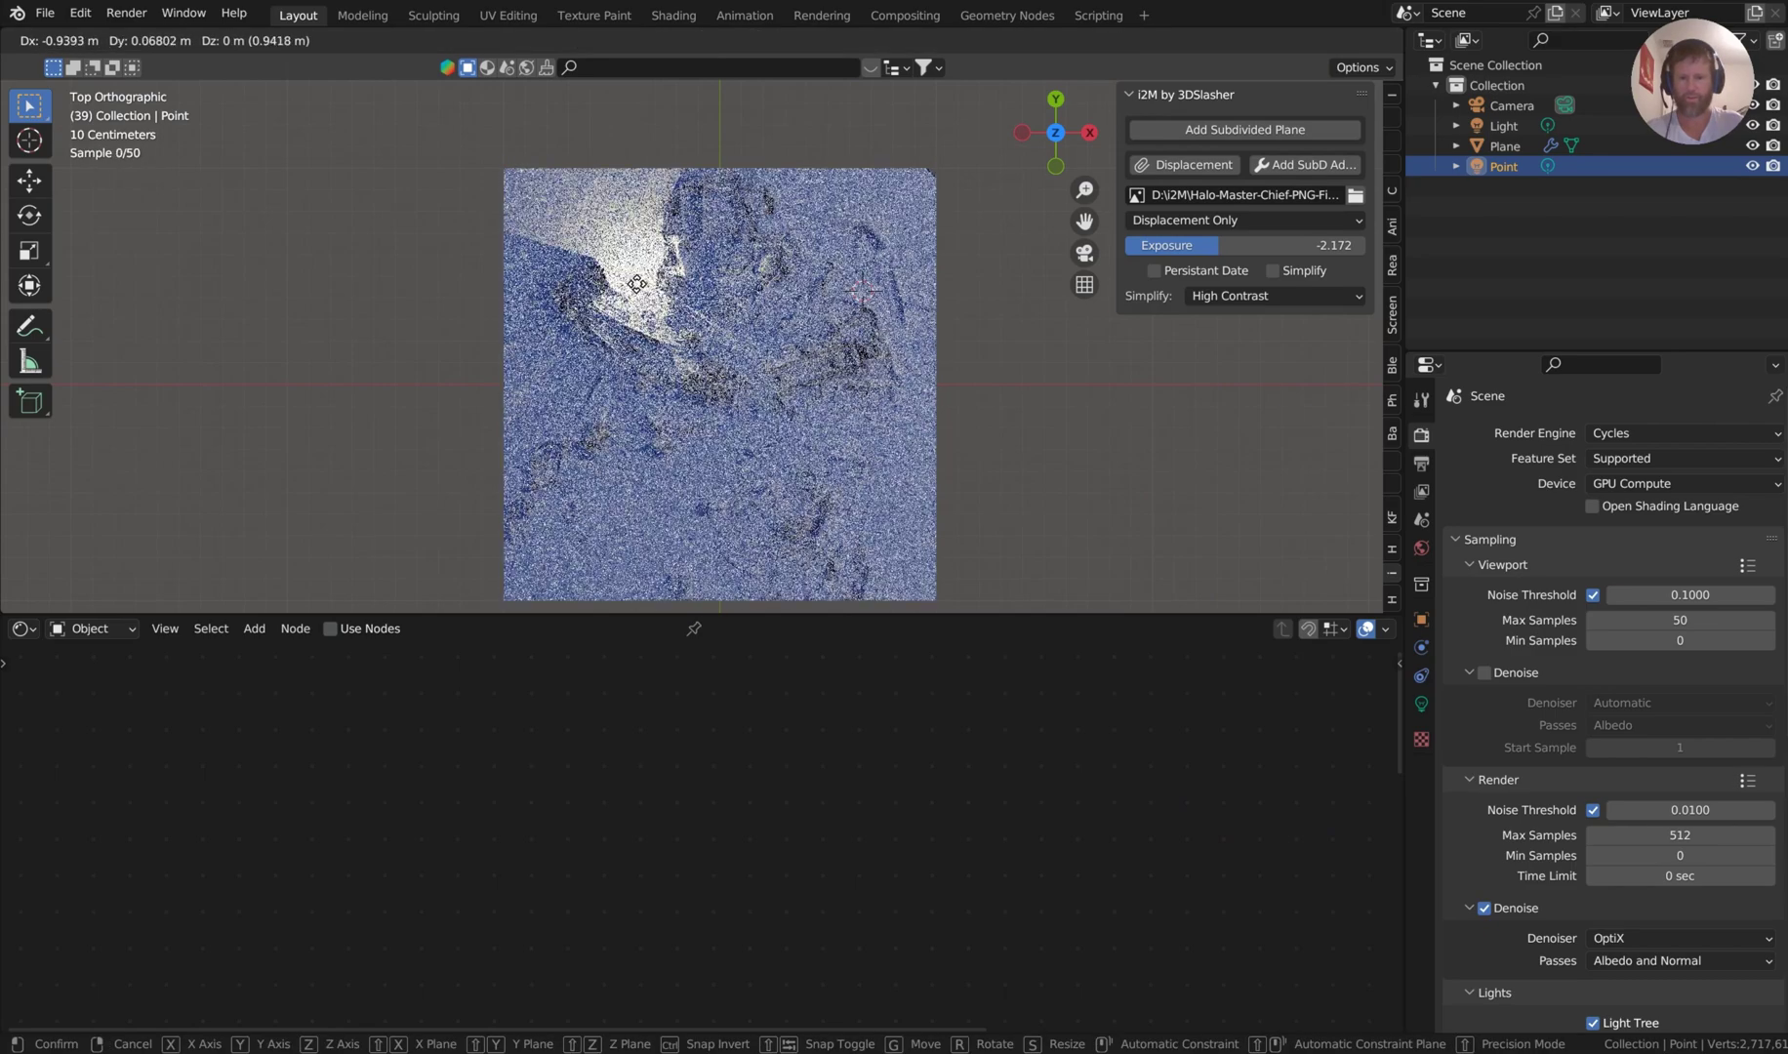
click(640, 286)
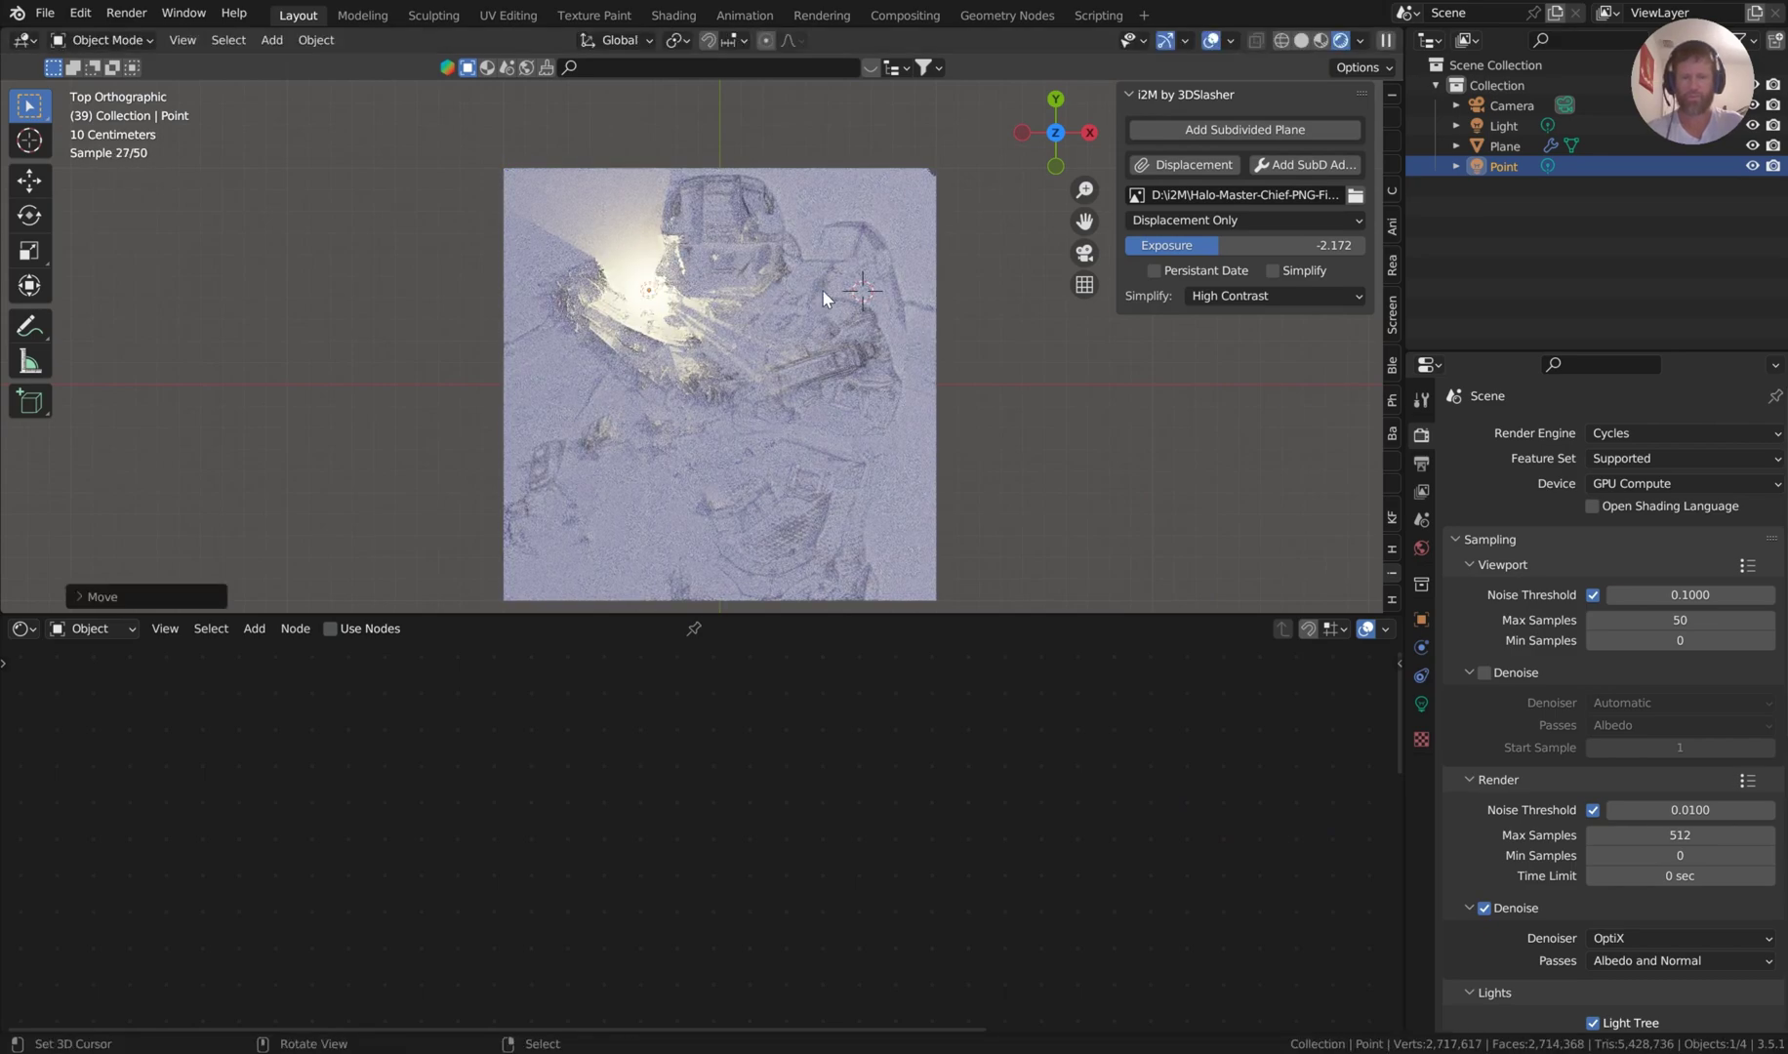
Assign a Volume Scatter shader to the Volume of the Dynamic_1 world.
click(1421, 547)
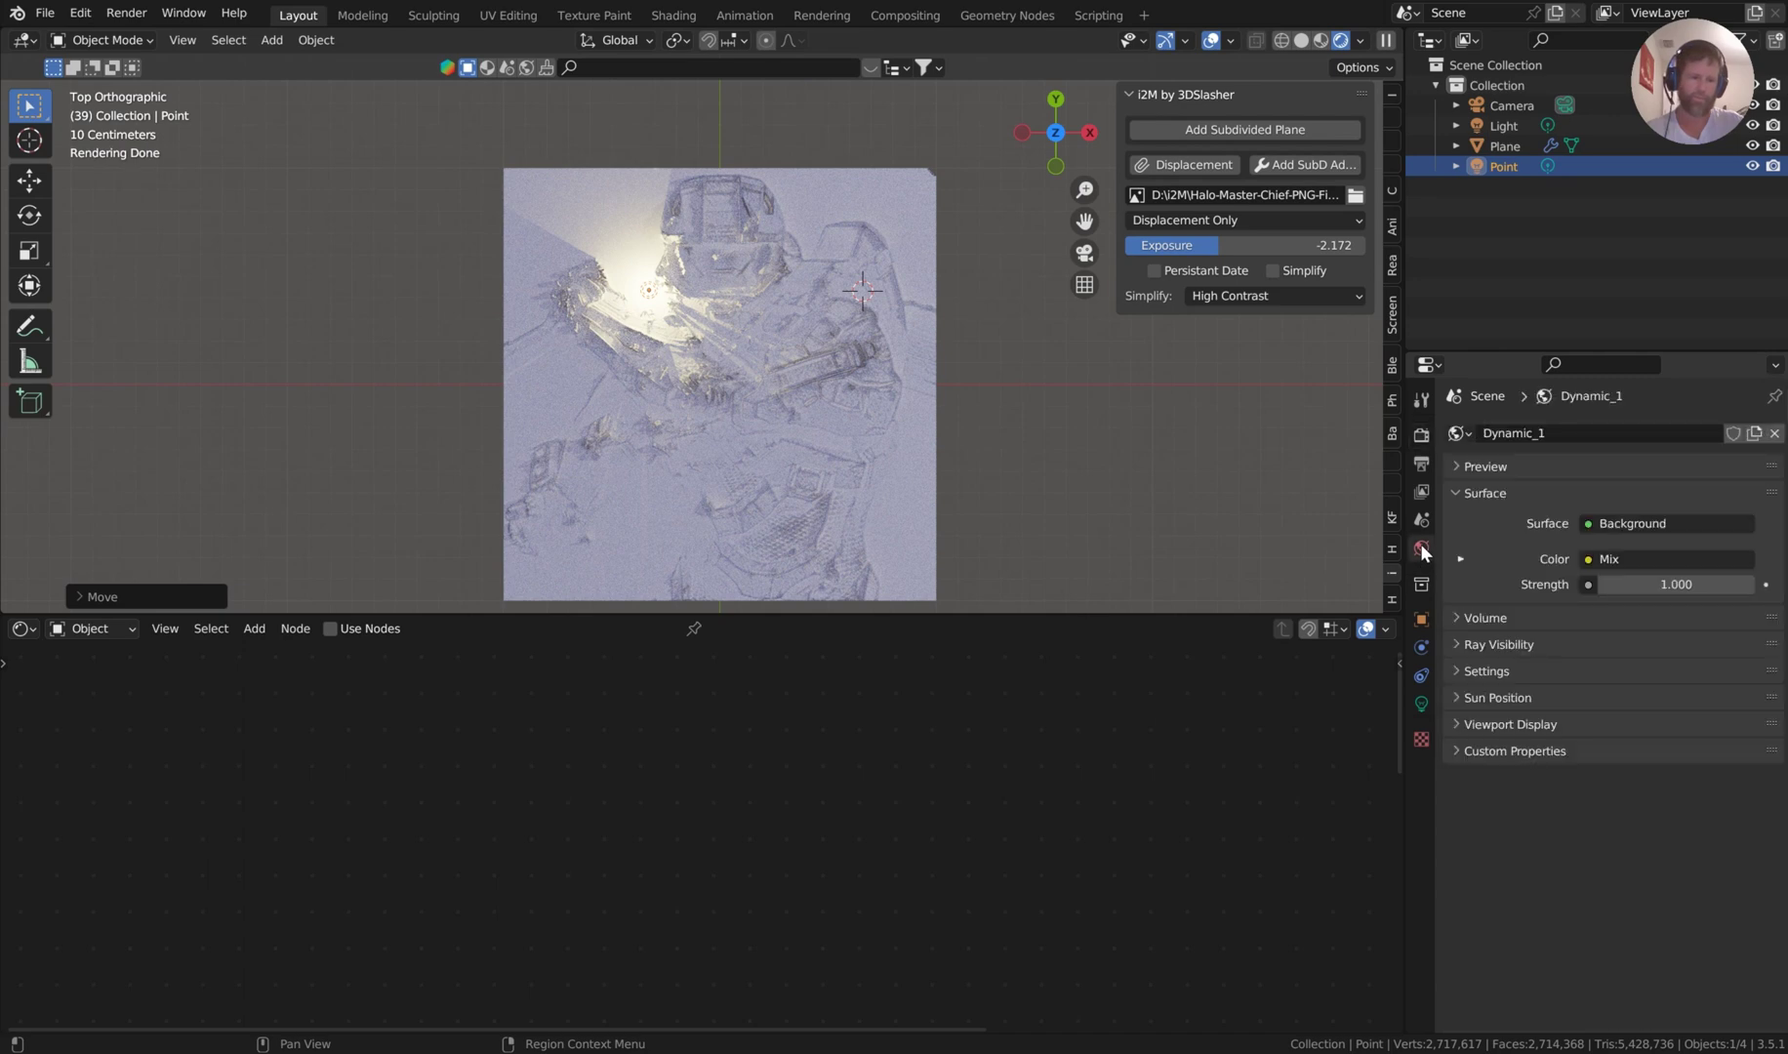
click(1454, 618)
click(1600, 648)
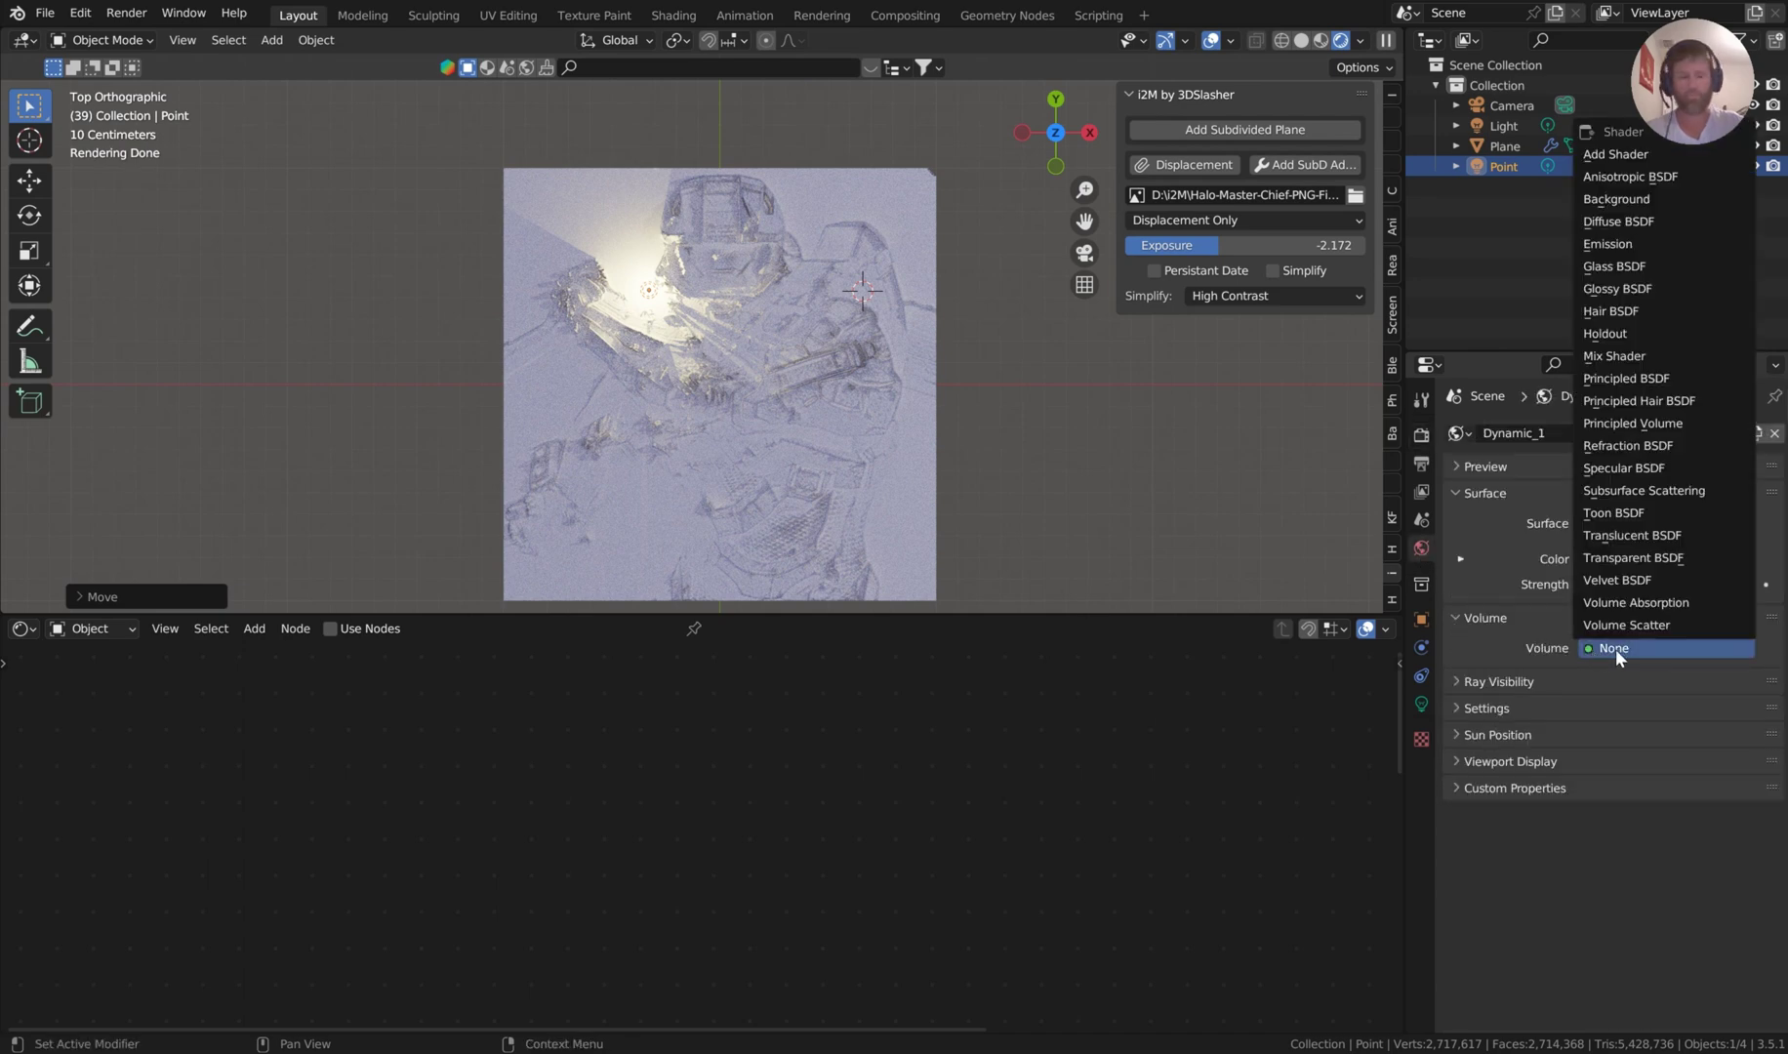
click(1622, 629)
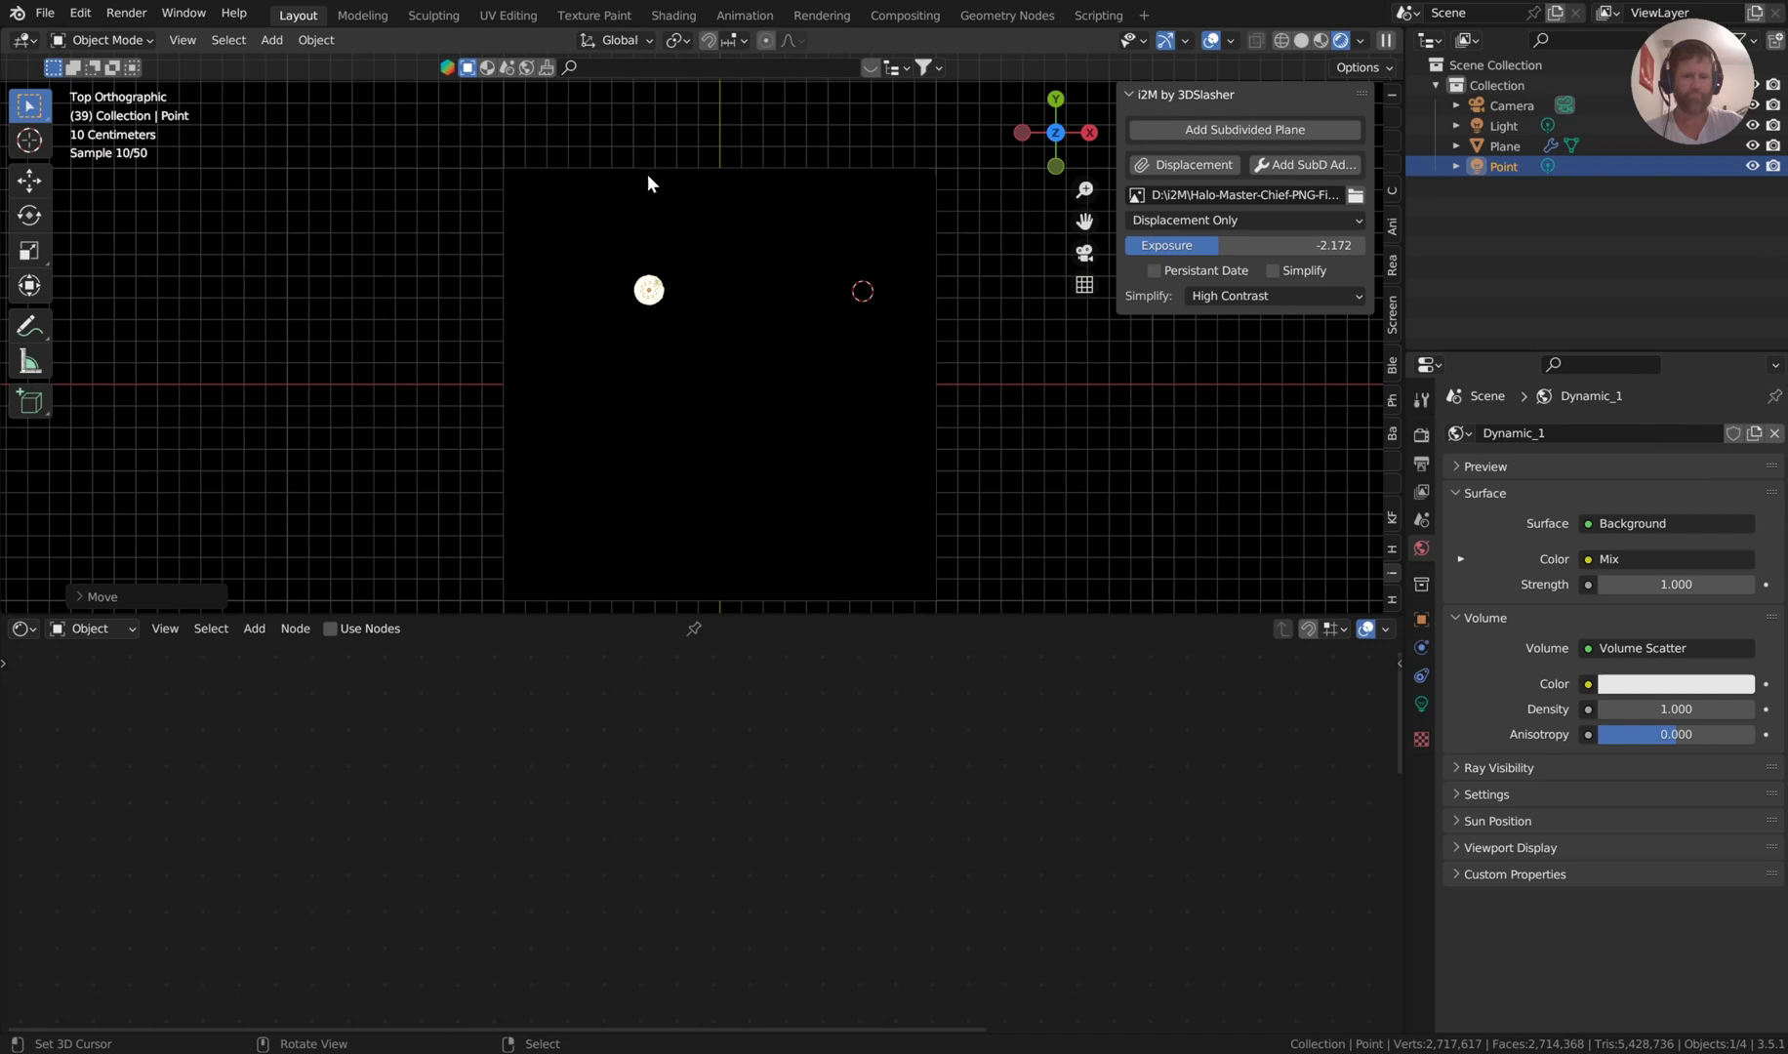
Try Density values of 0.1, 0.02 and 0.05 for the world's Volume Scatter.
click(1692, 709)
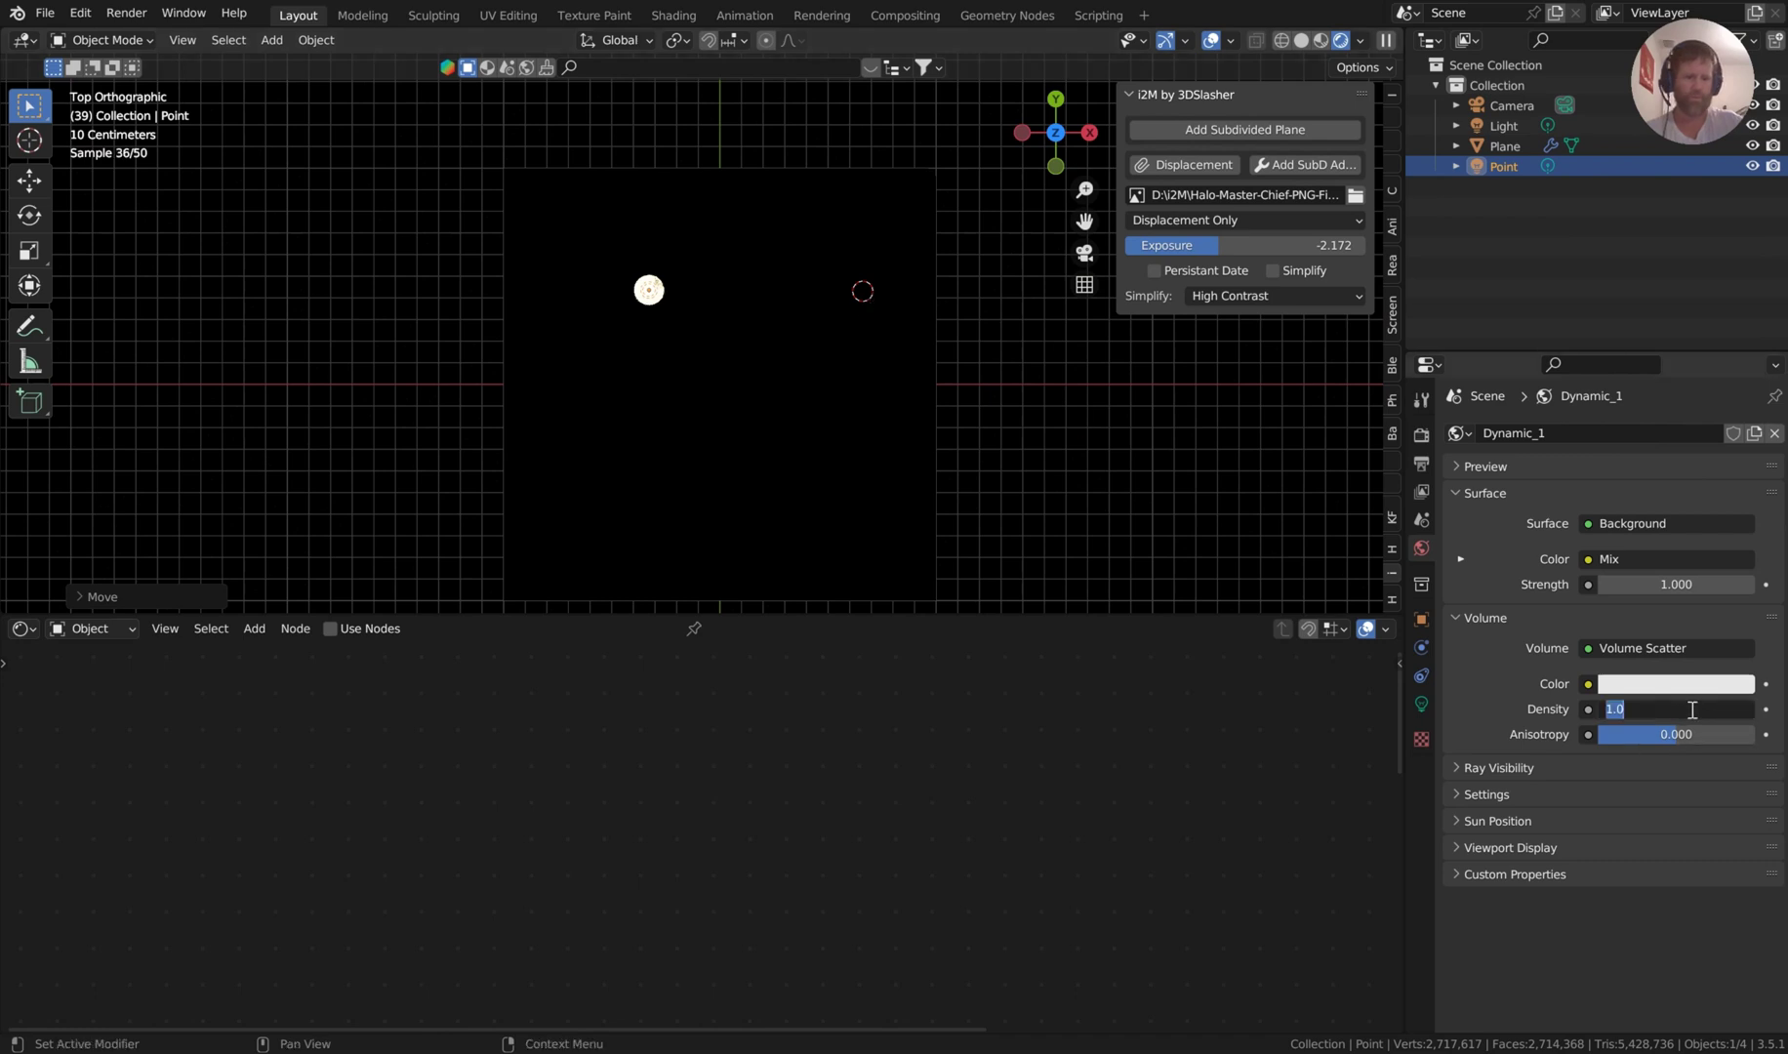
key(Return)
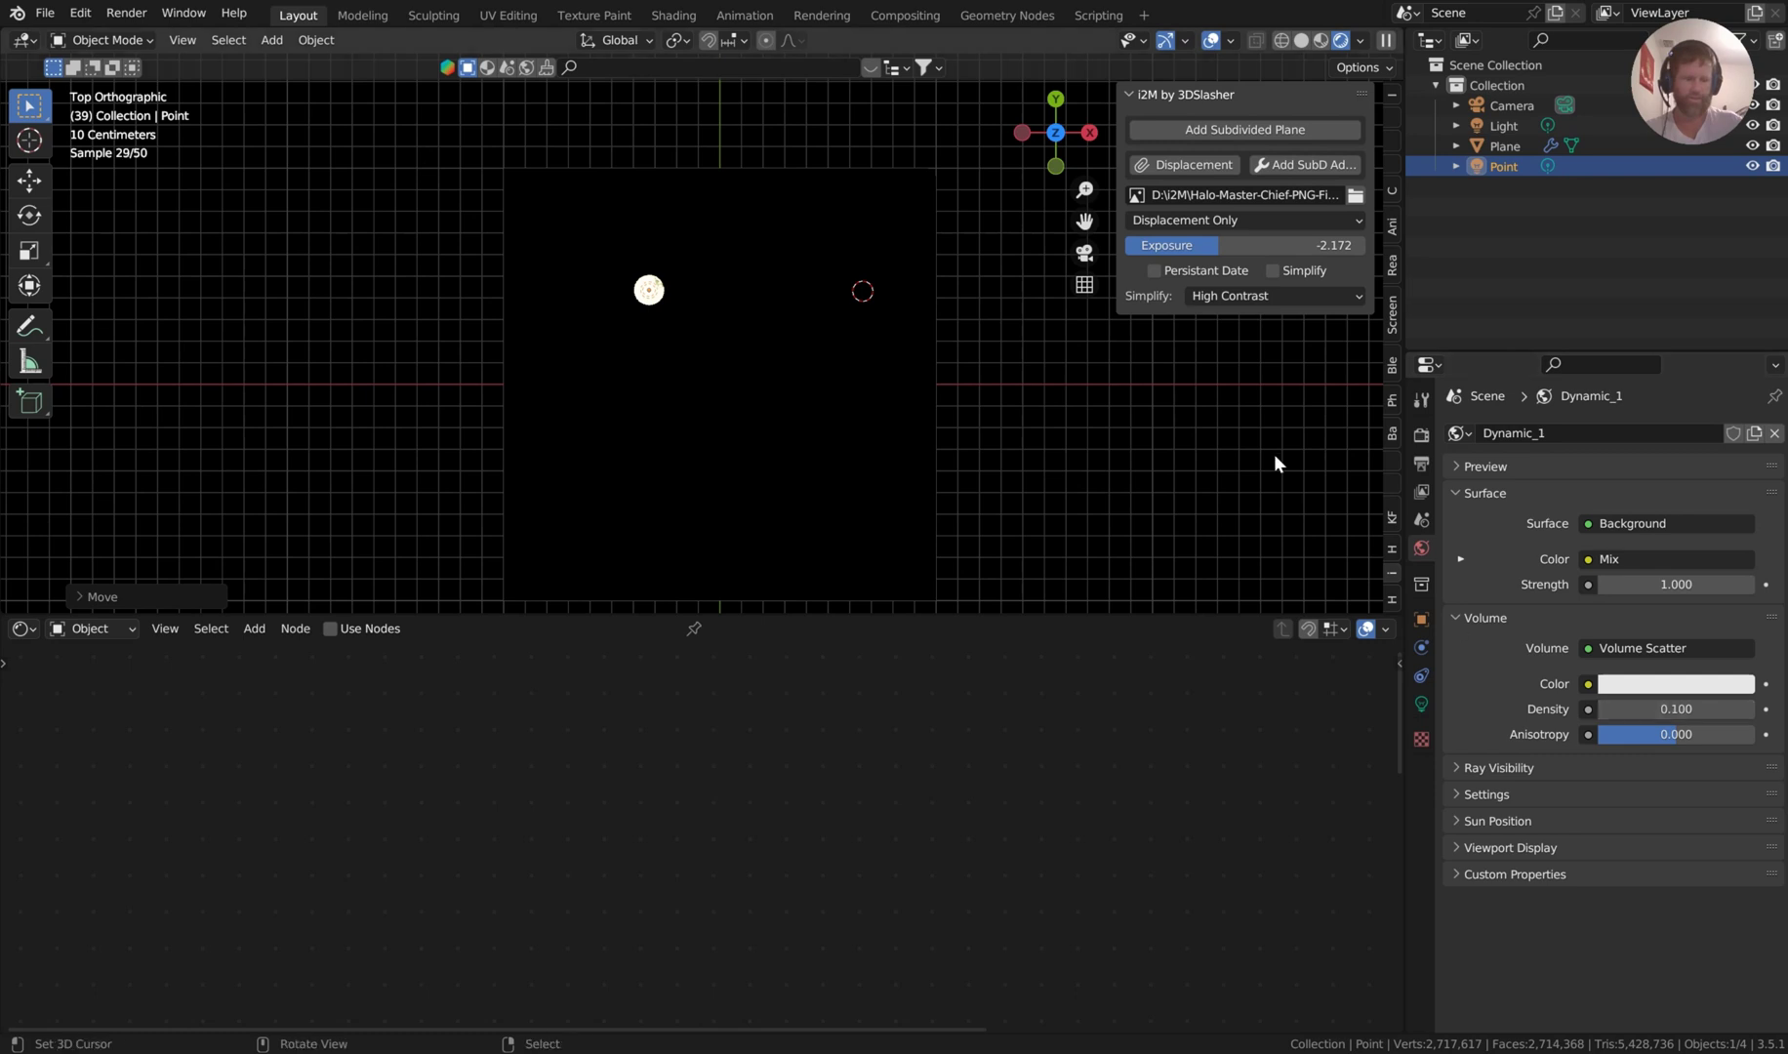
key(ctrl+z)
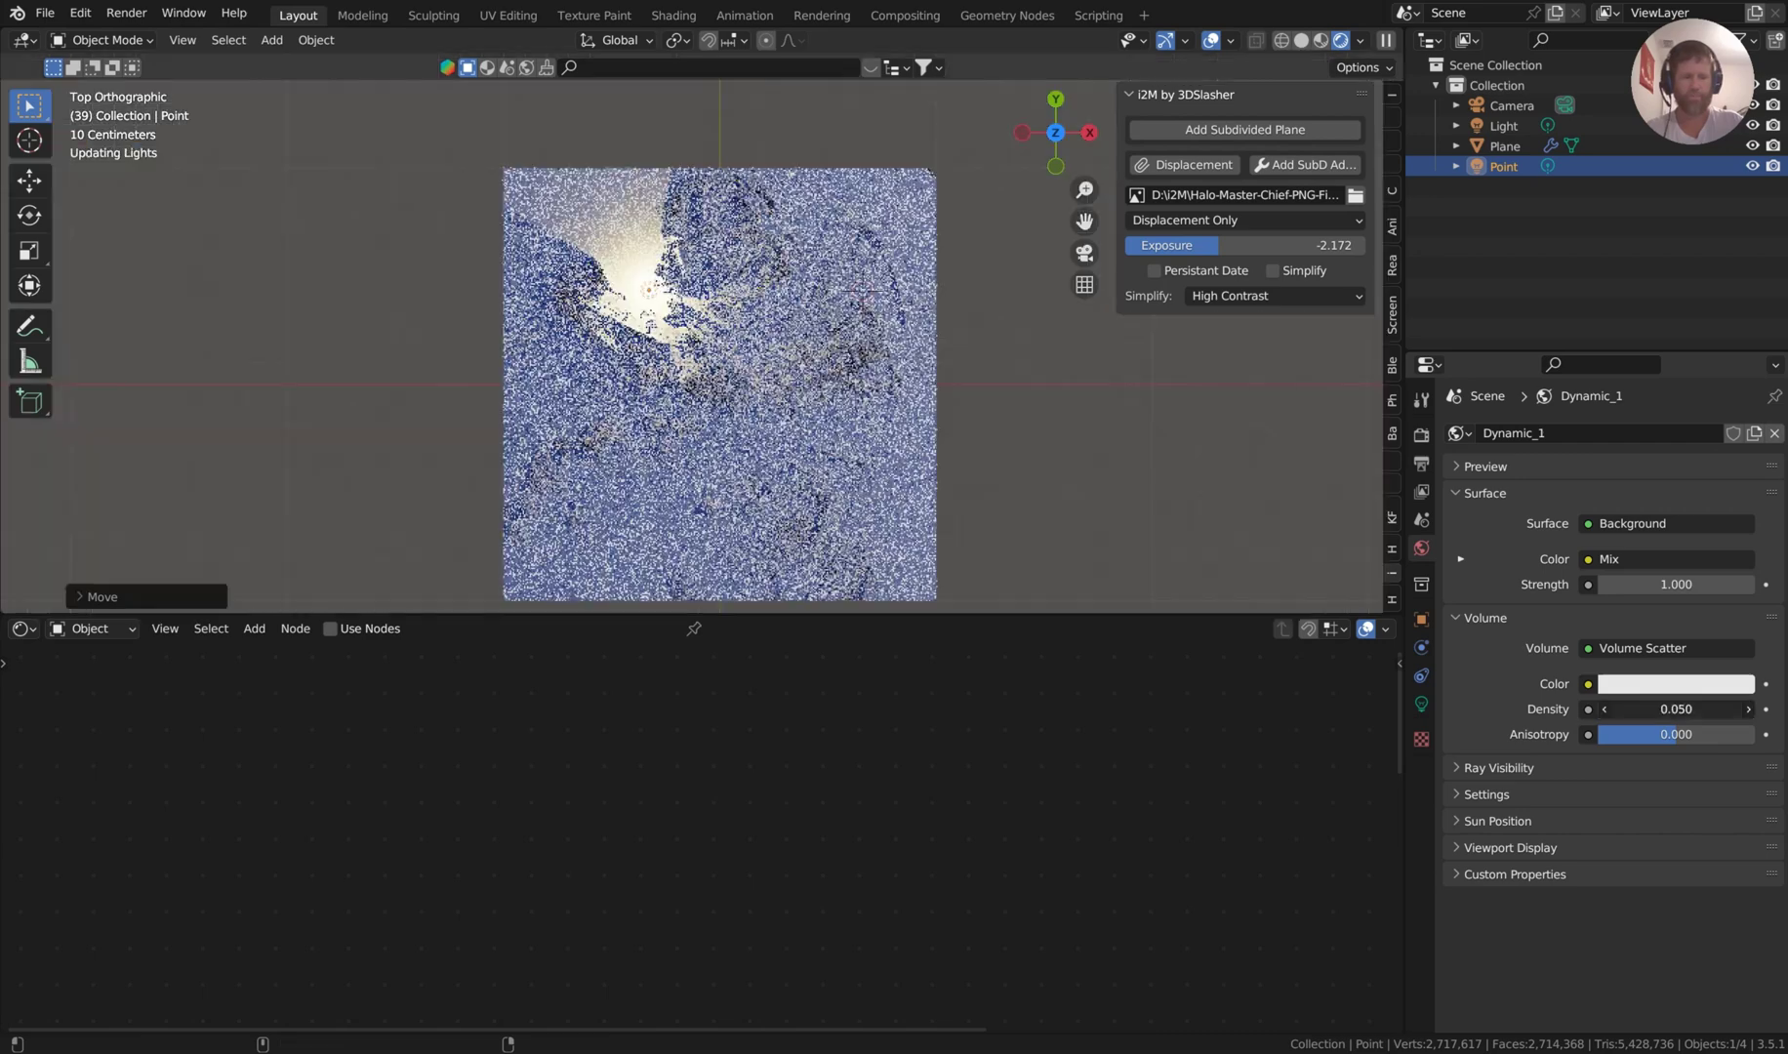
drag(1676, 709, 1646, 709)
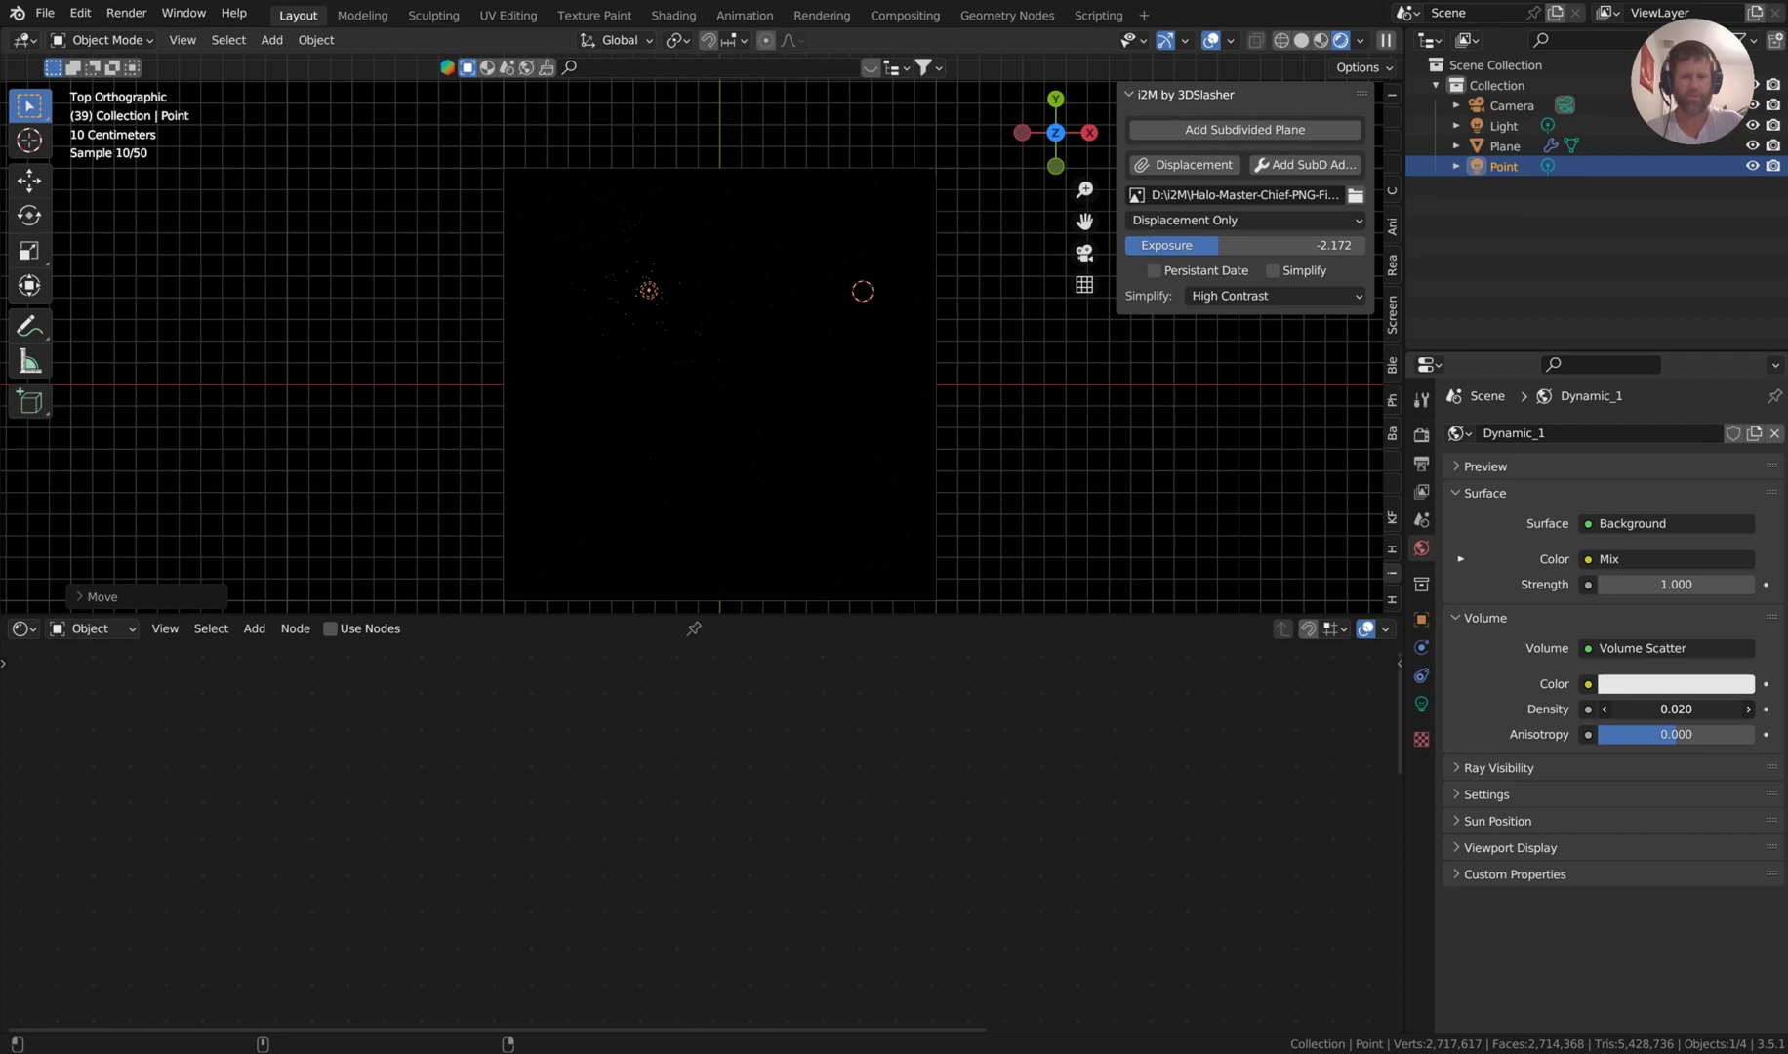
click(1662, 711)
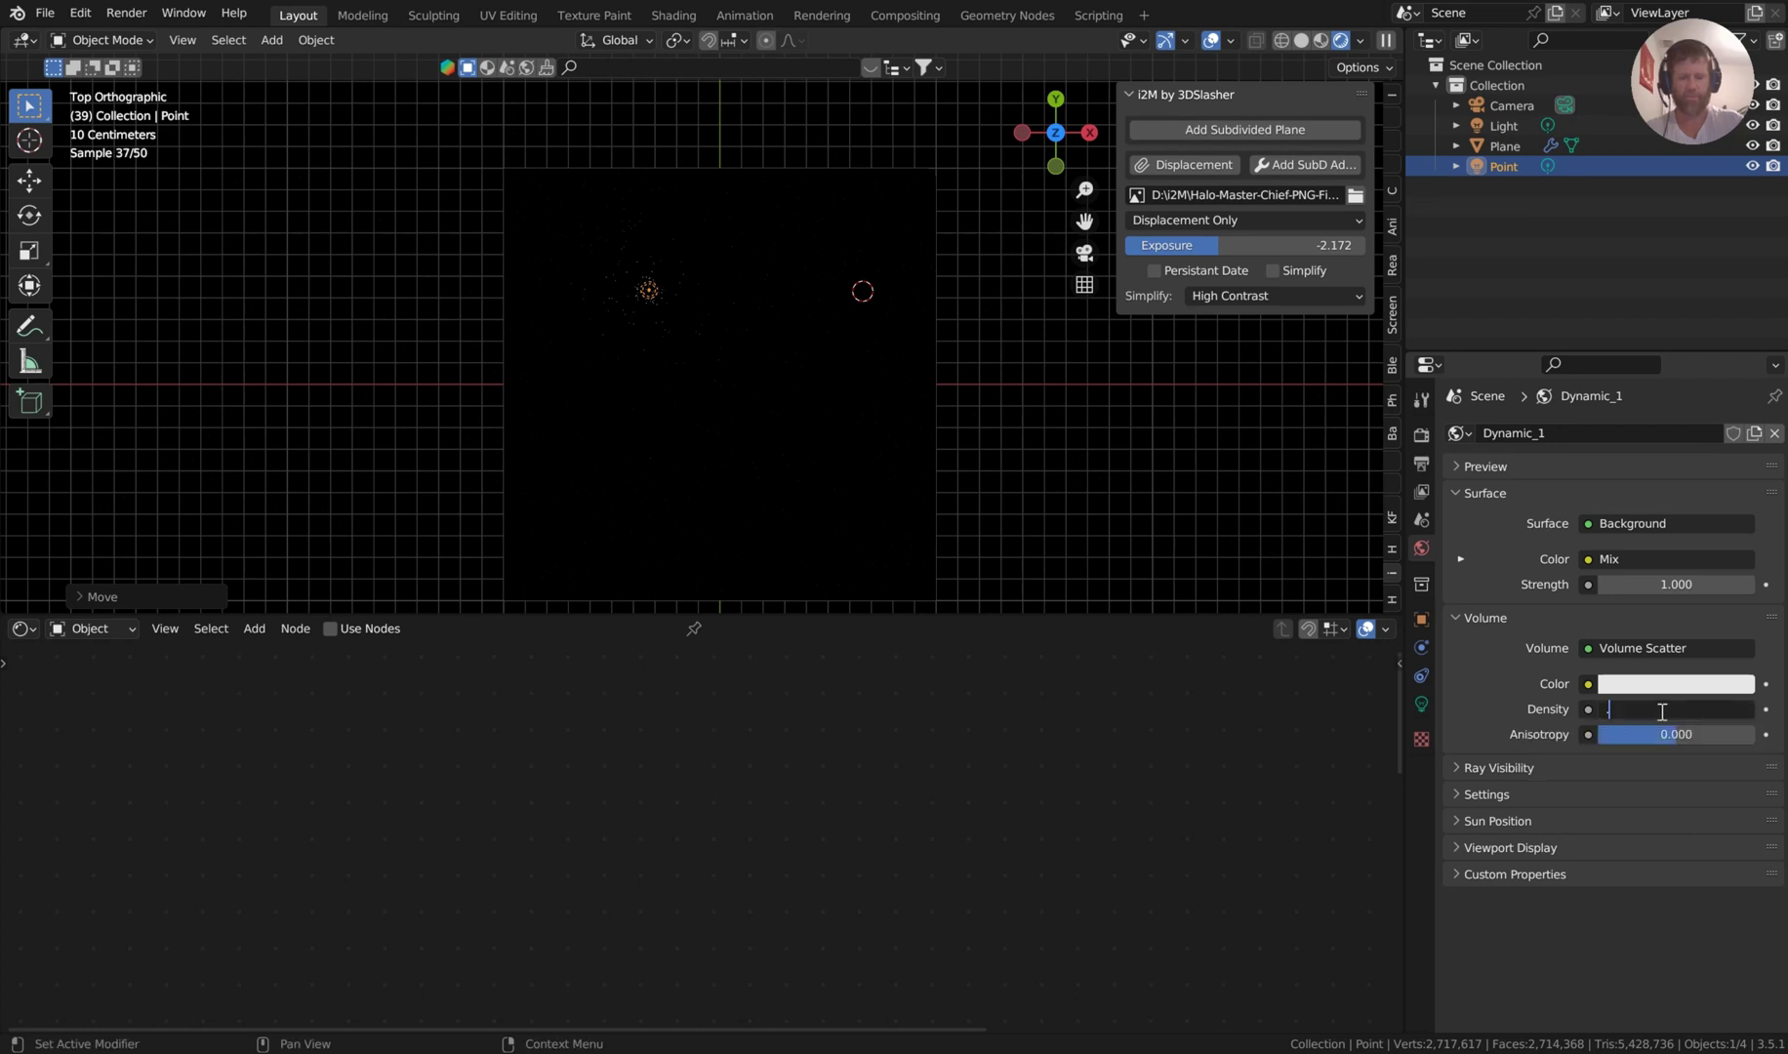
key(Return)
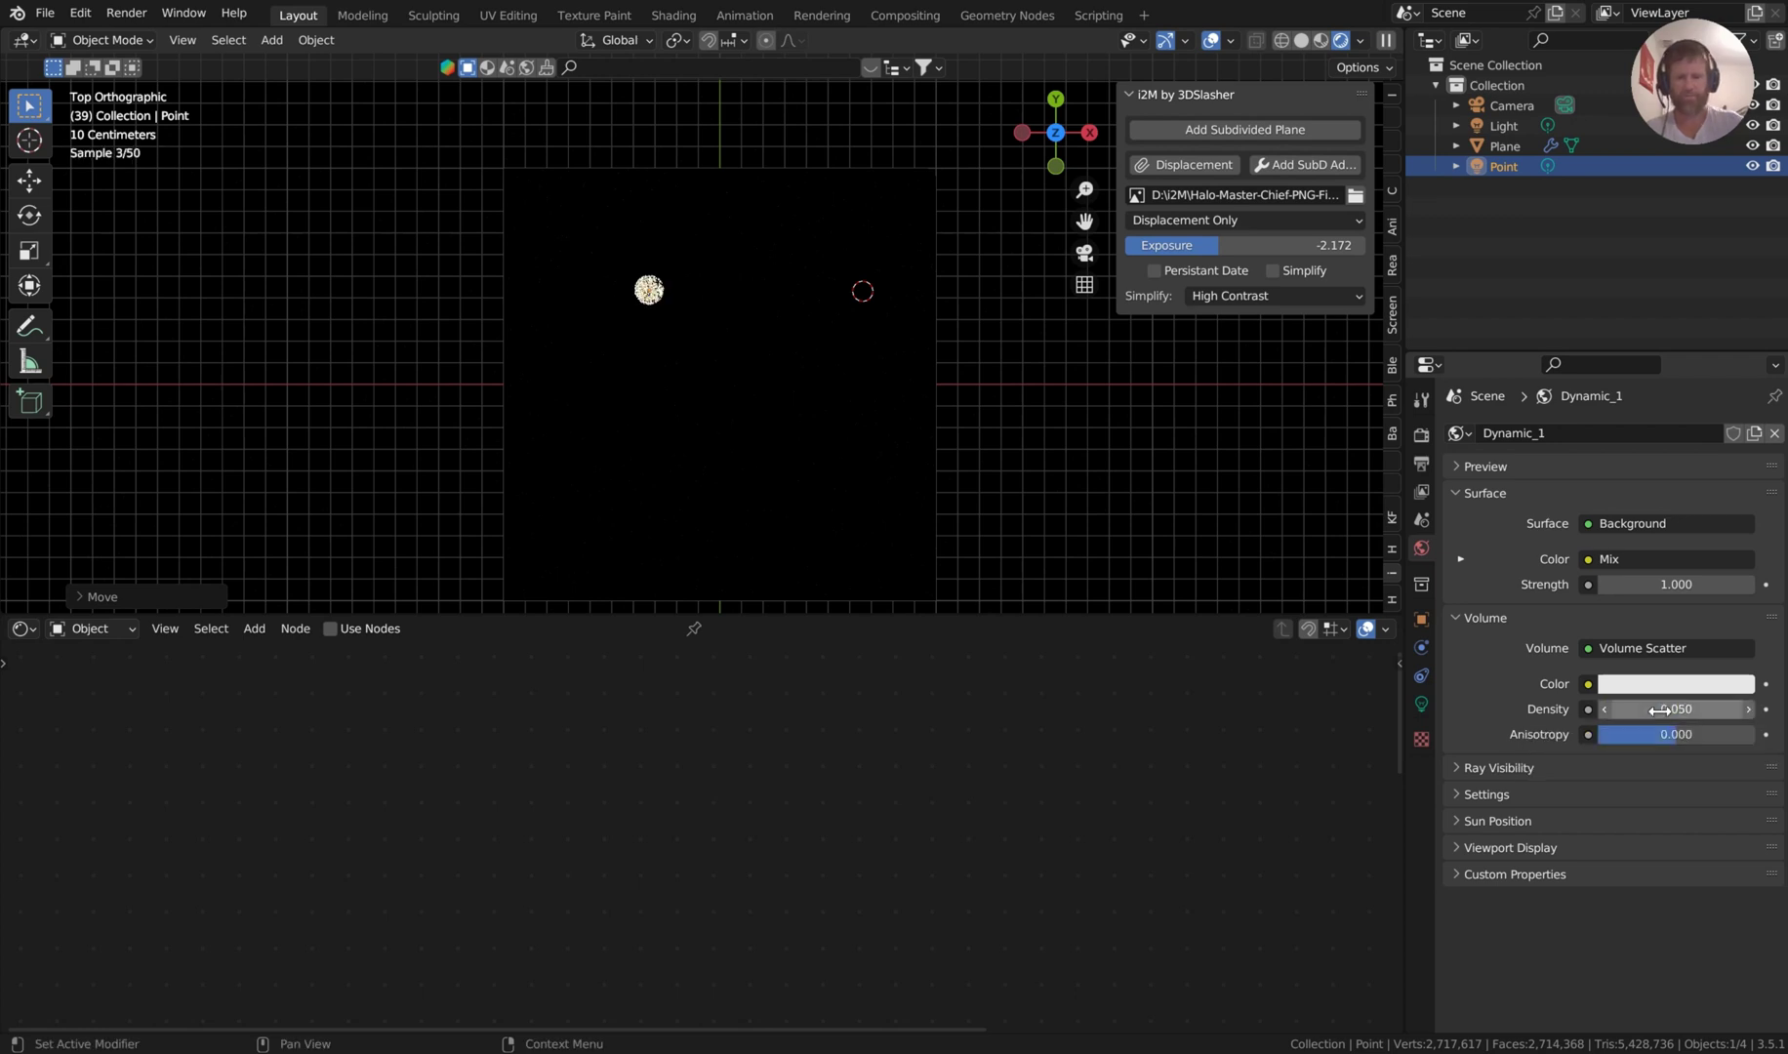
Set the world's Volume Scatter Density to 0.001.
click(1661, 711)
text(.001)
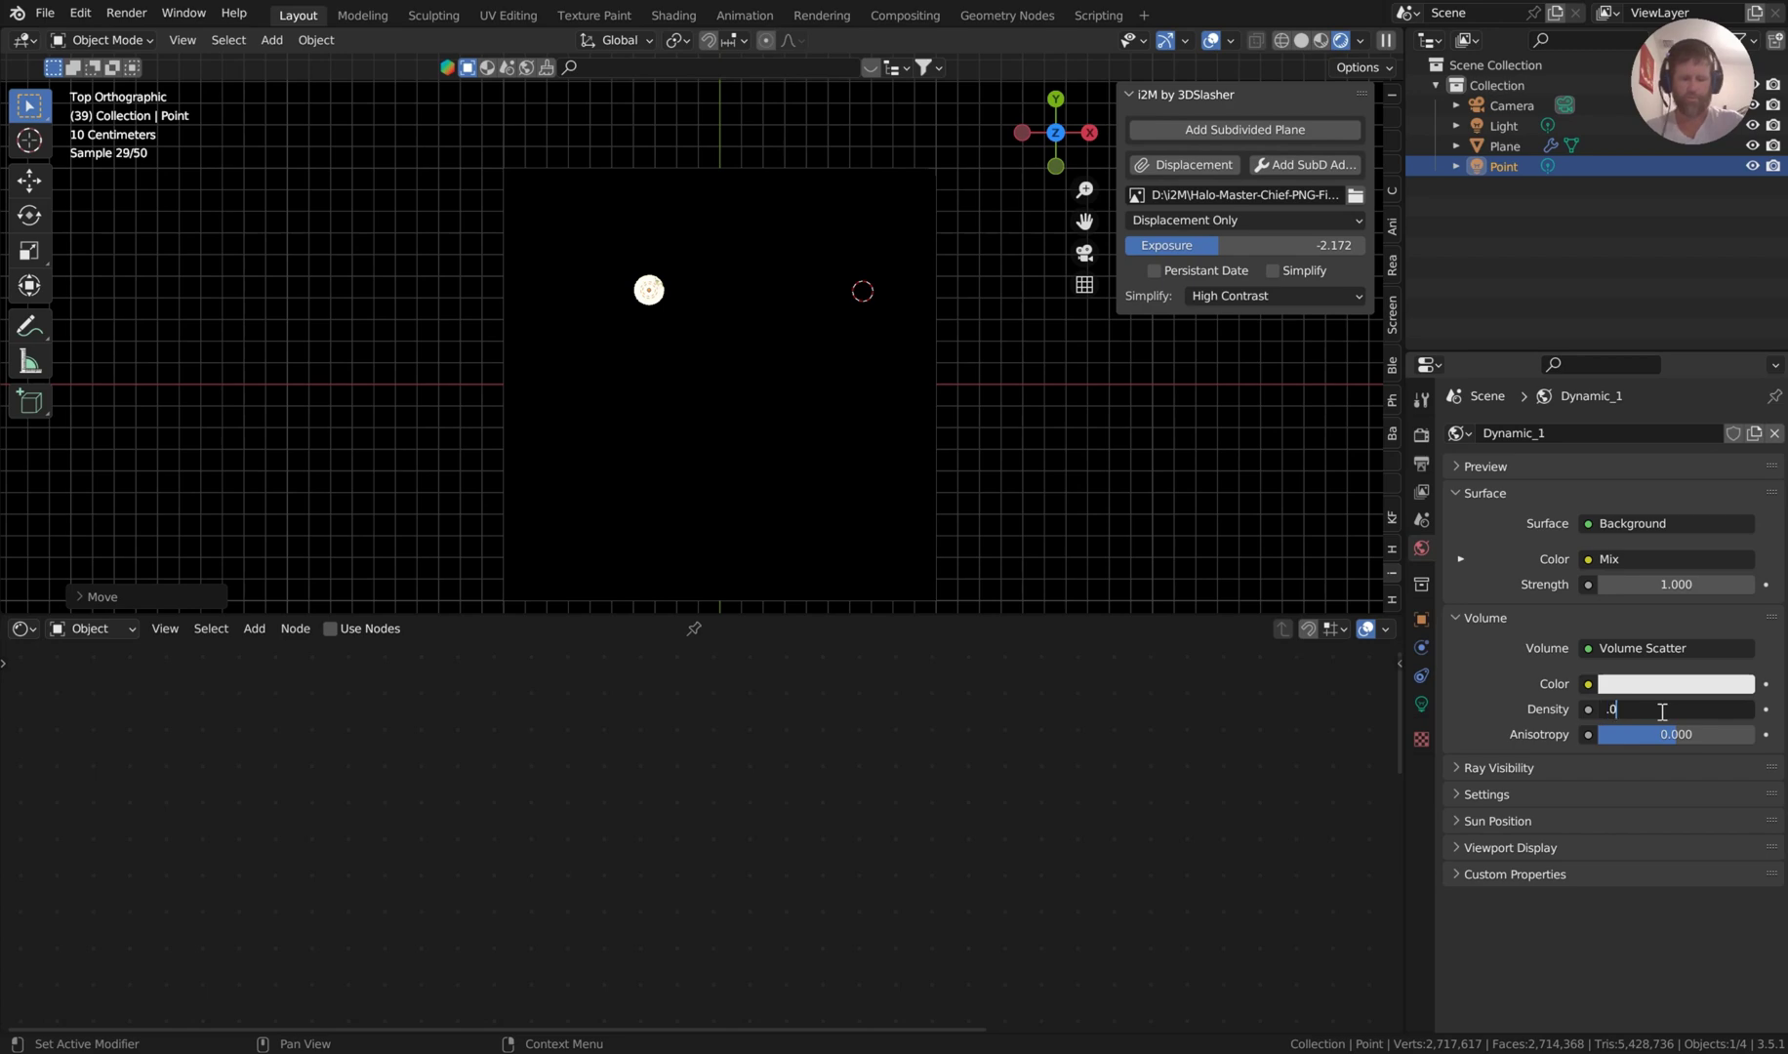
key(Return)
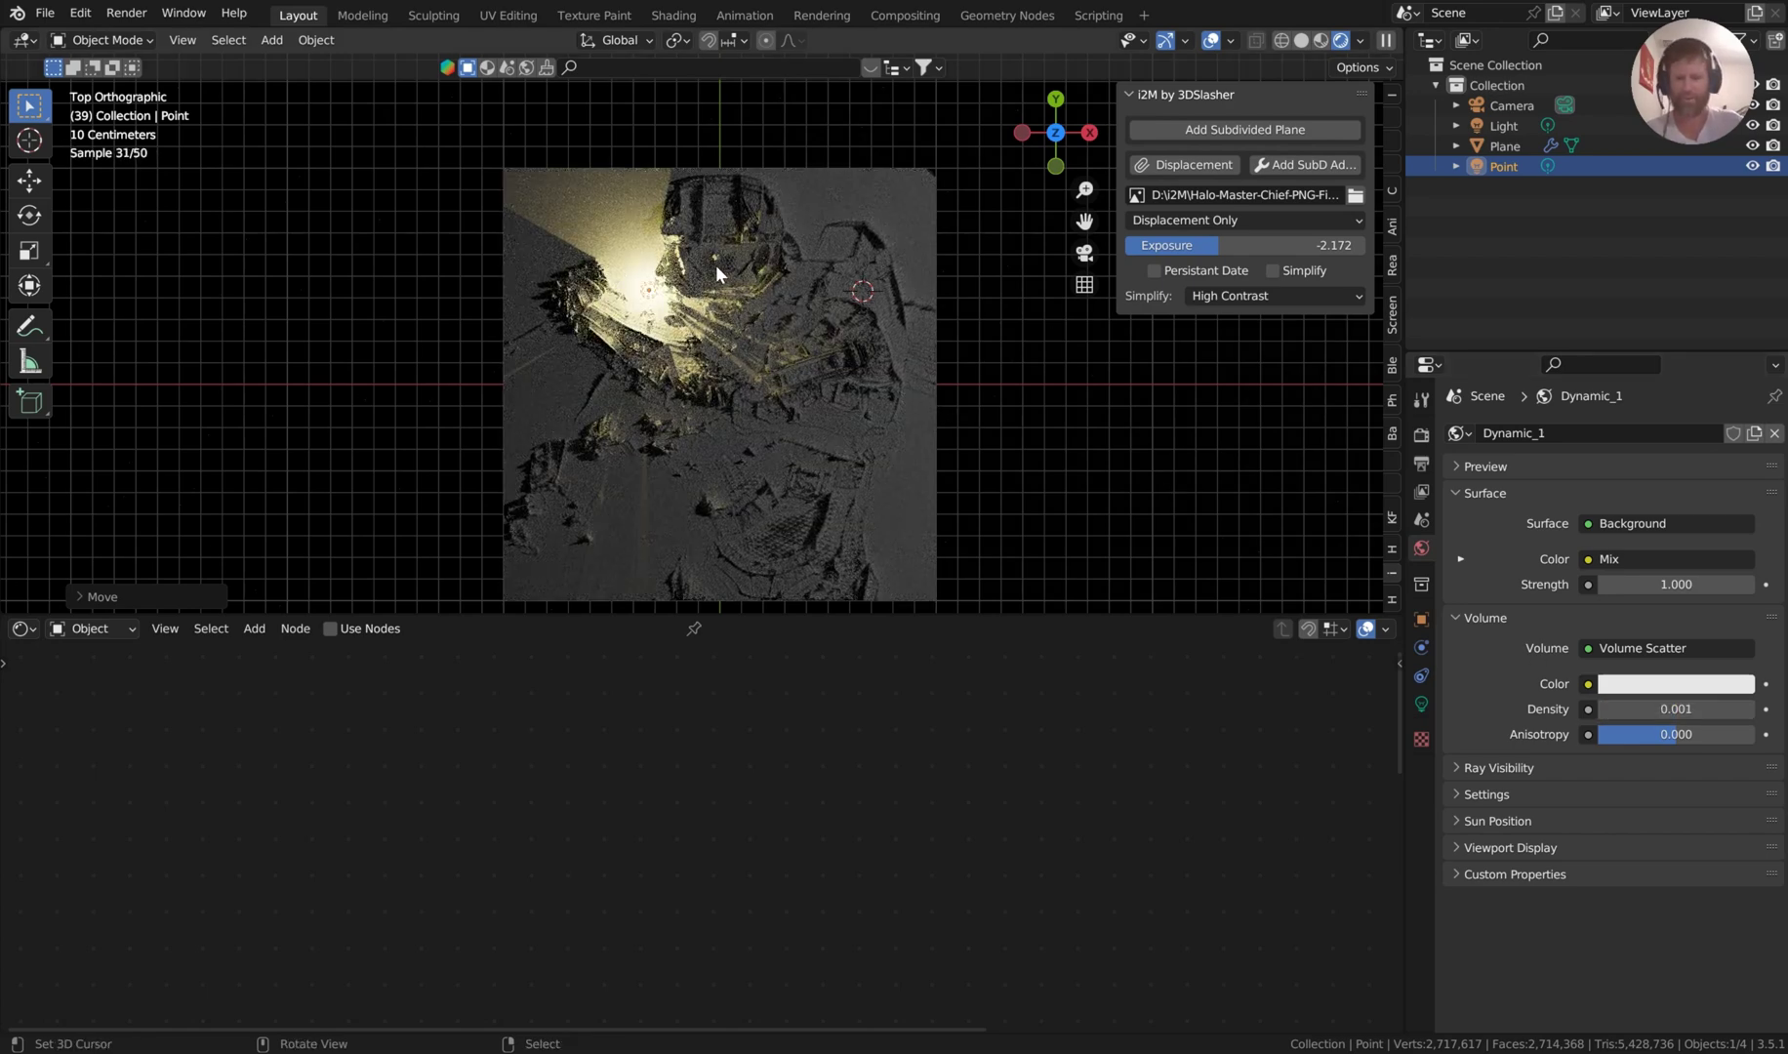
Try a displacement Scale of 0.22 on the Master Chief plane and set it back to 0.12.
click(802, 325)
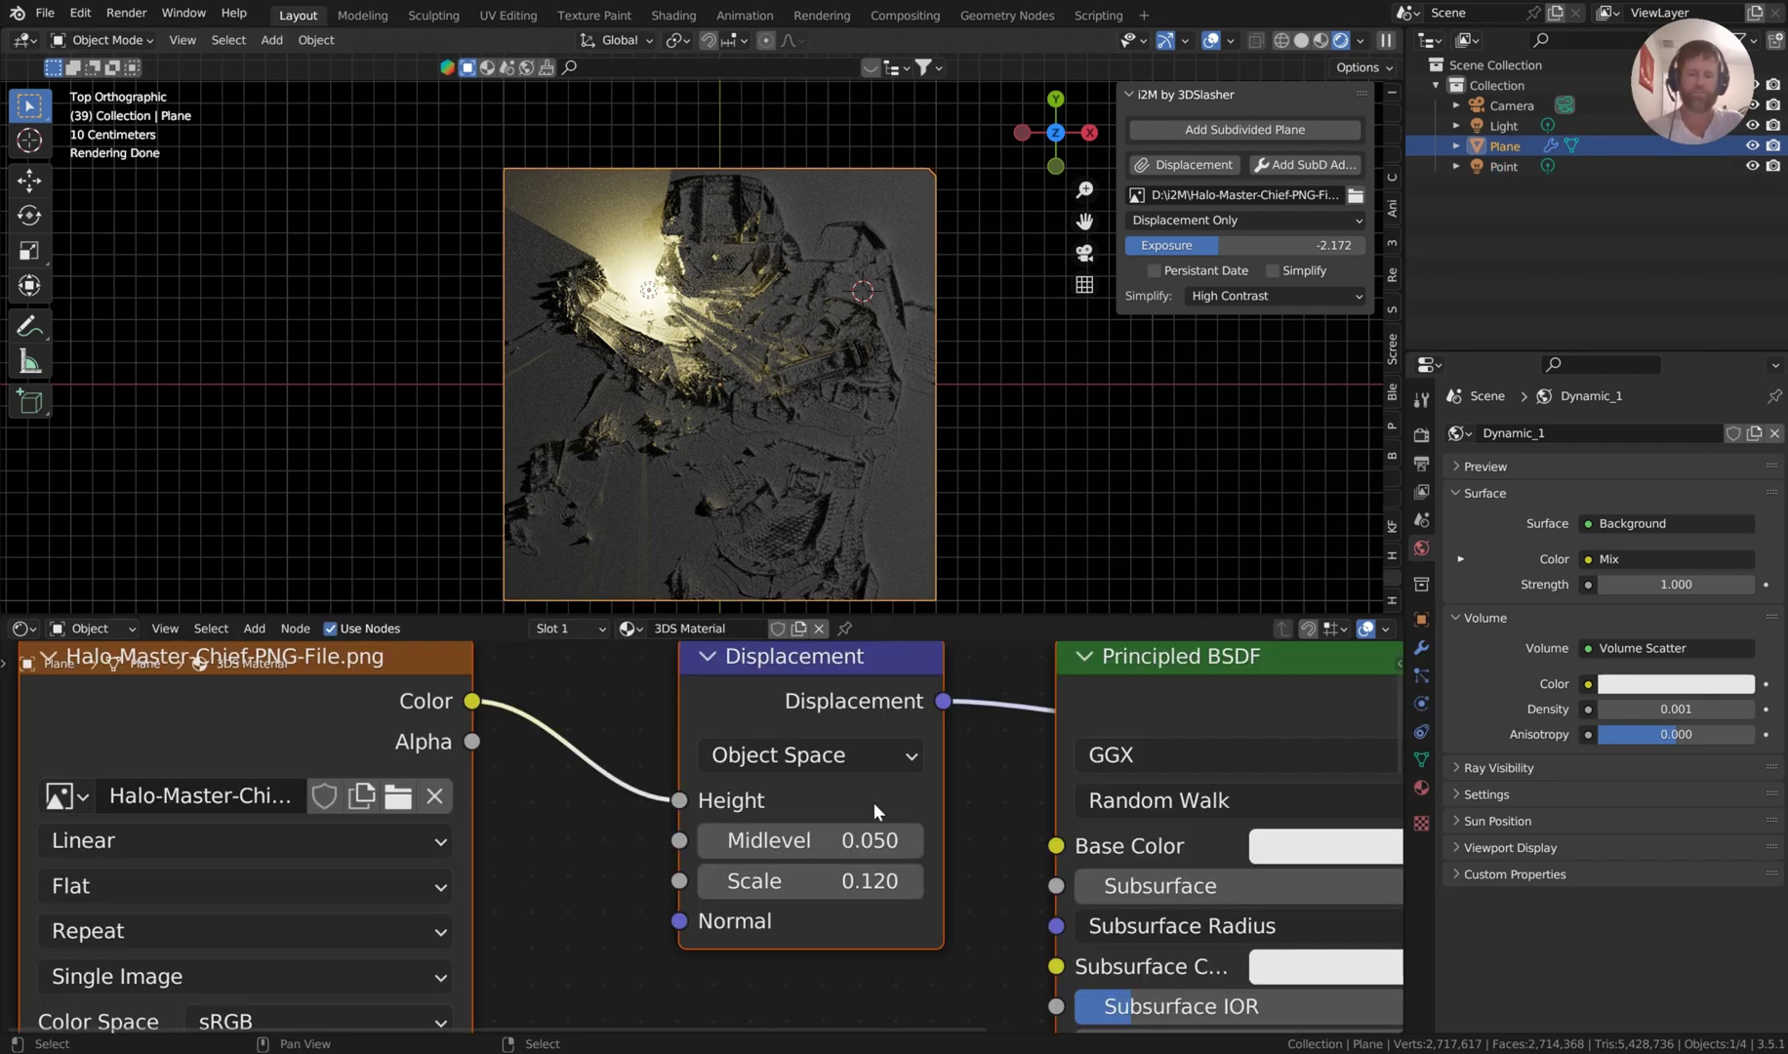
click(910, 881)
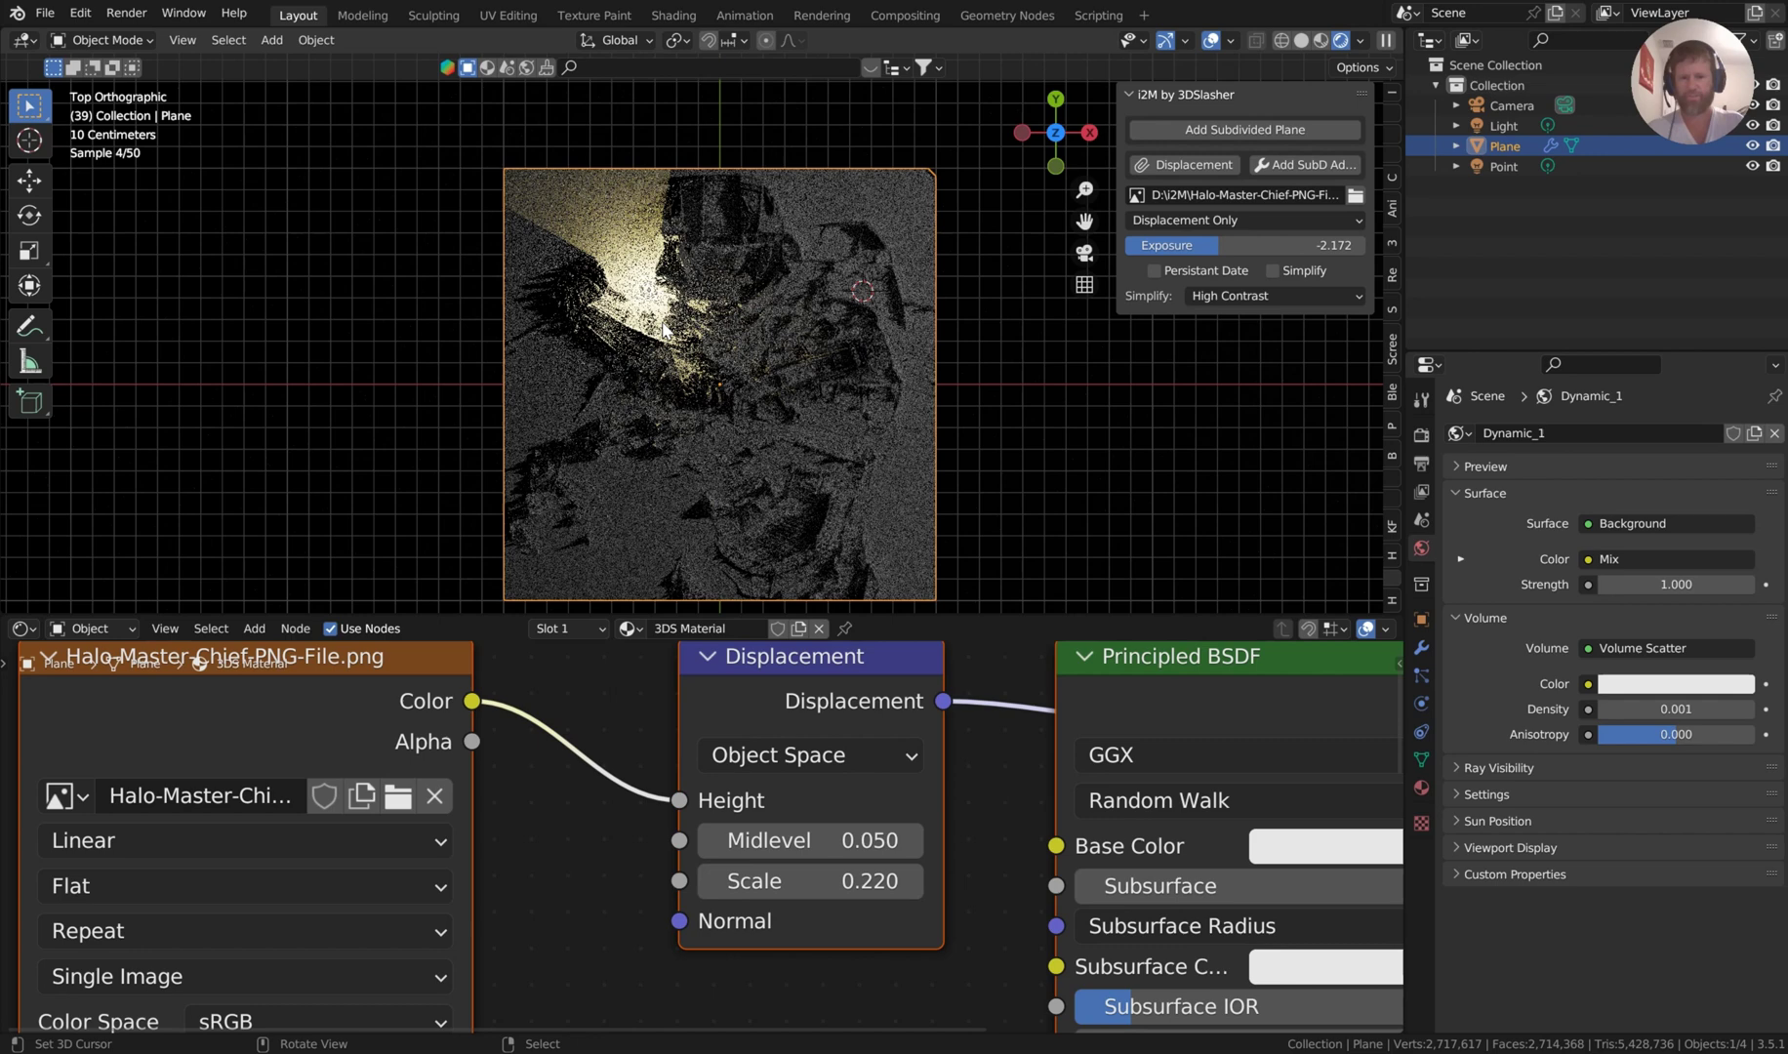
click(851, 888)
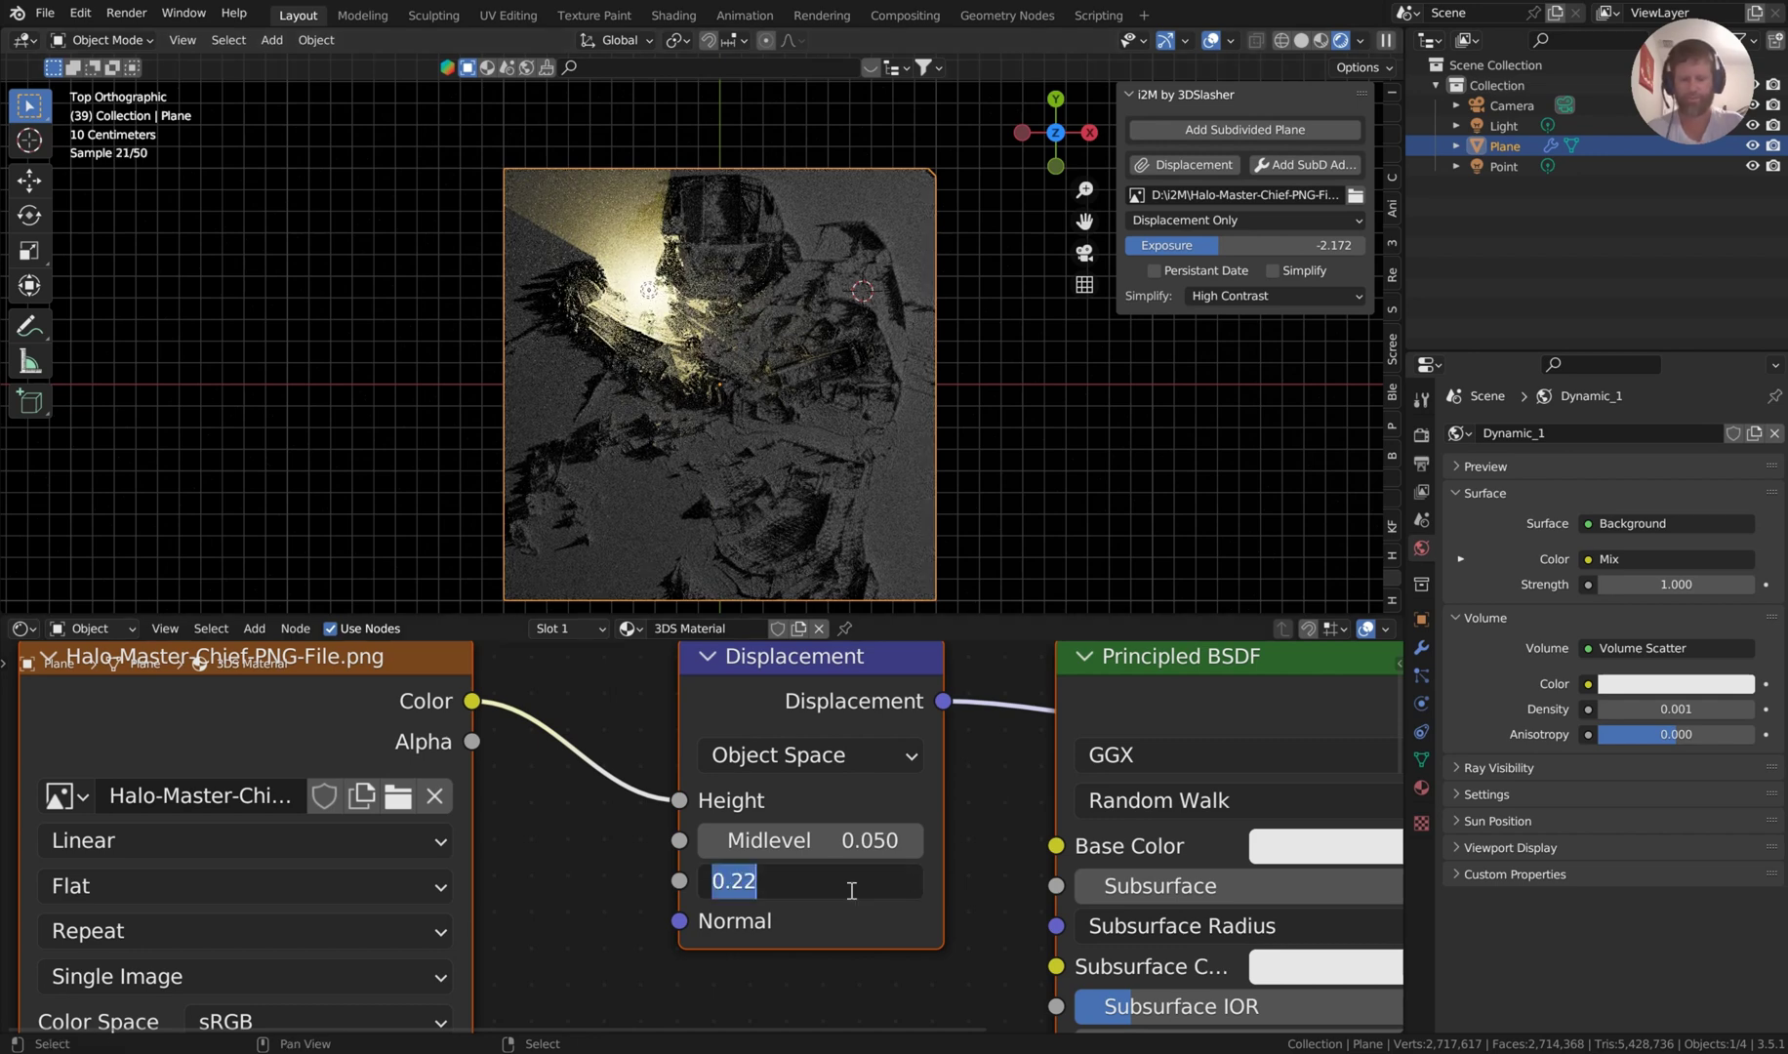
text(.12)
key(Return)
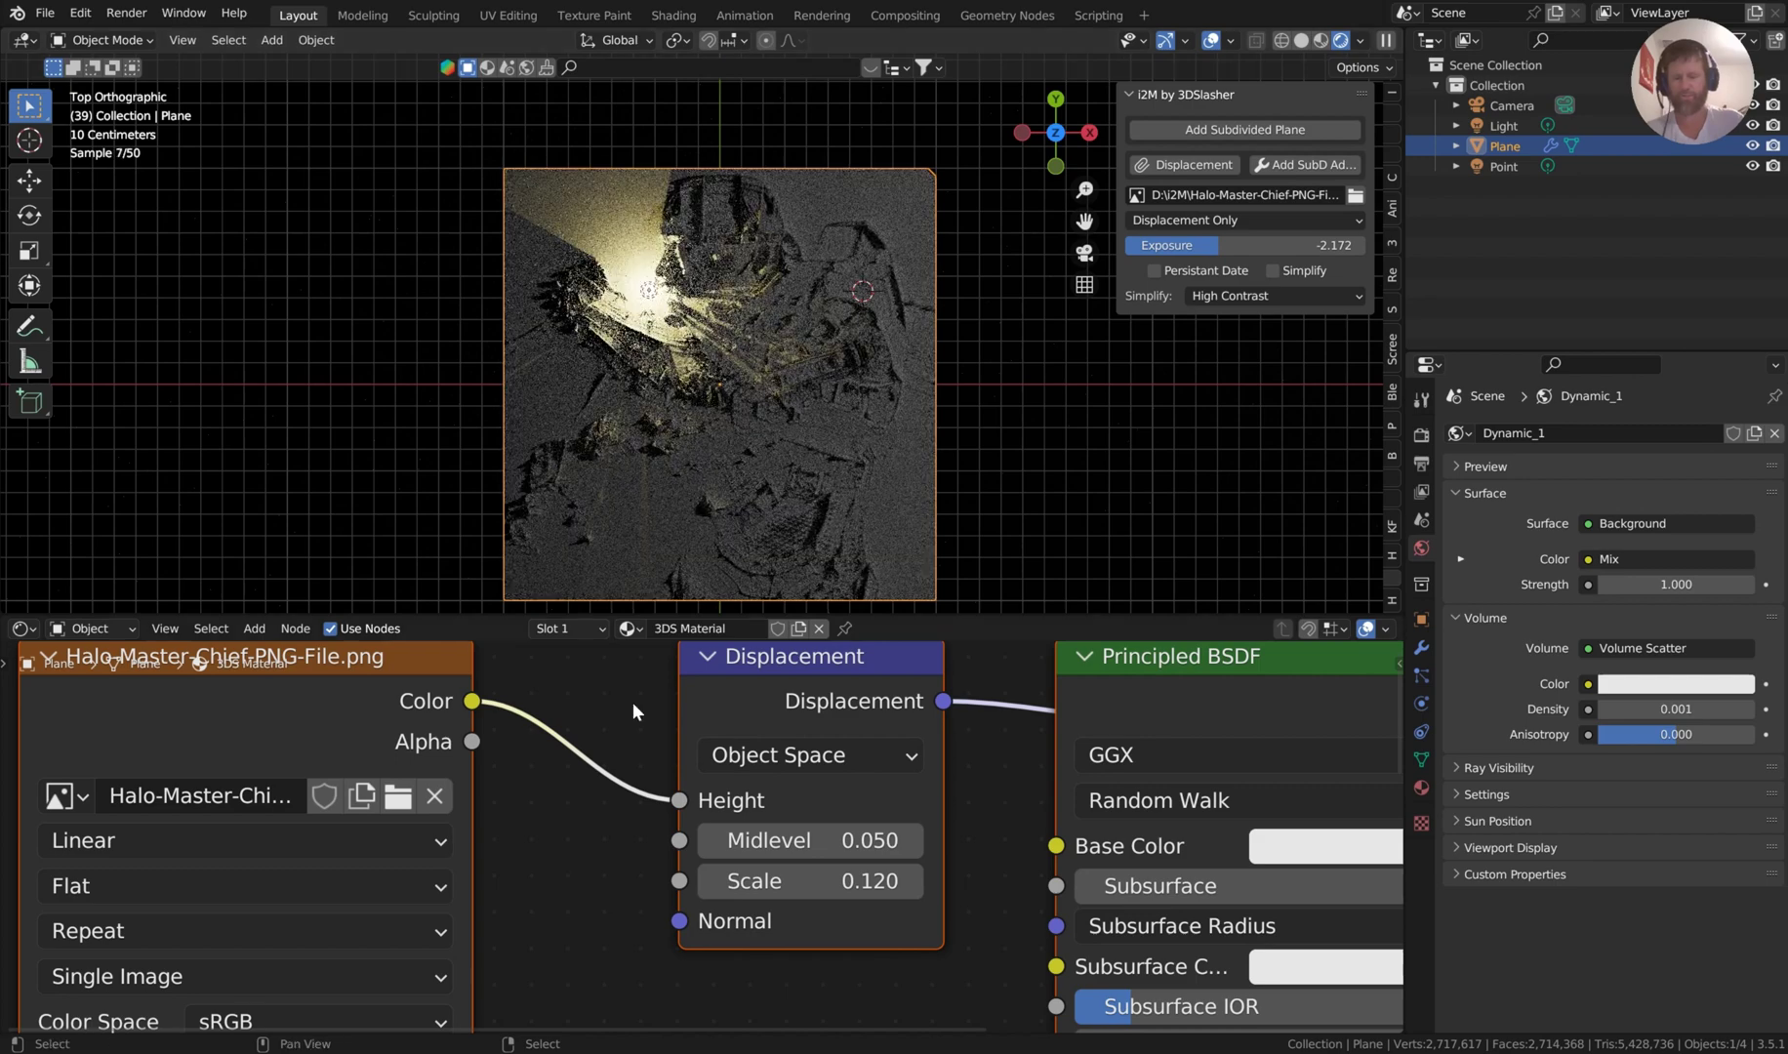
Enlarge the shader editor and bring the whole 3DS Material node tree into view.
scroll(634, 698, down, 3)
drag(679, 617, 674, 417)
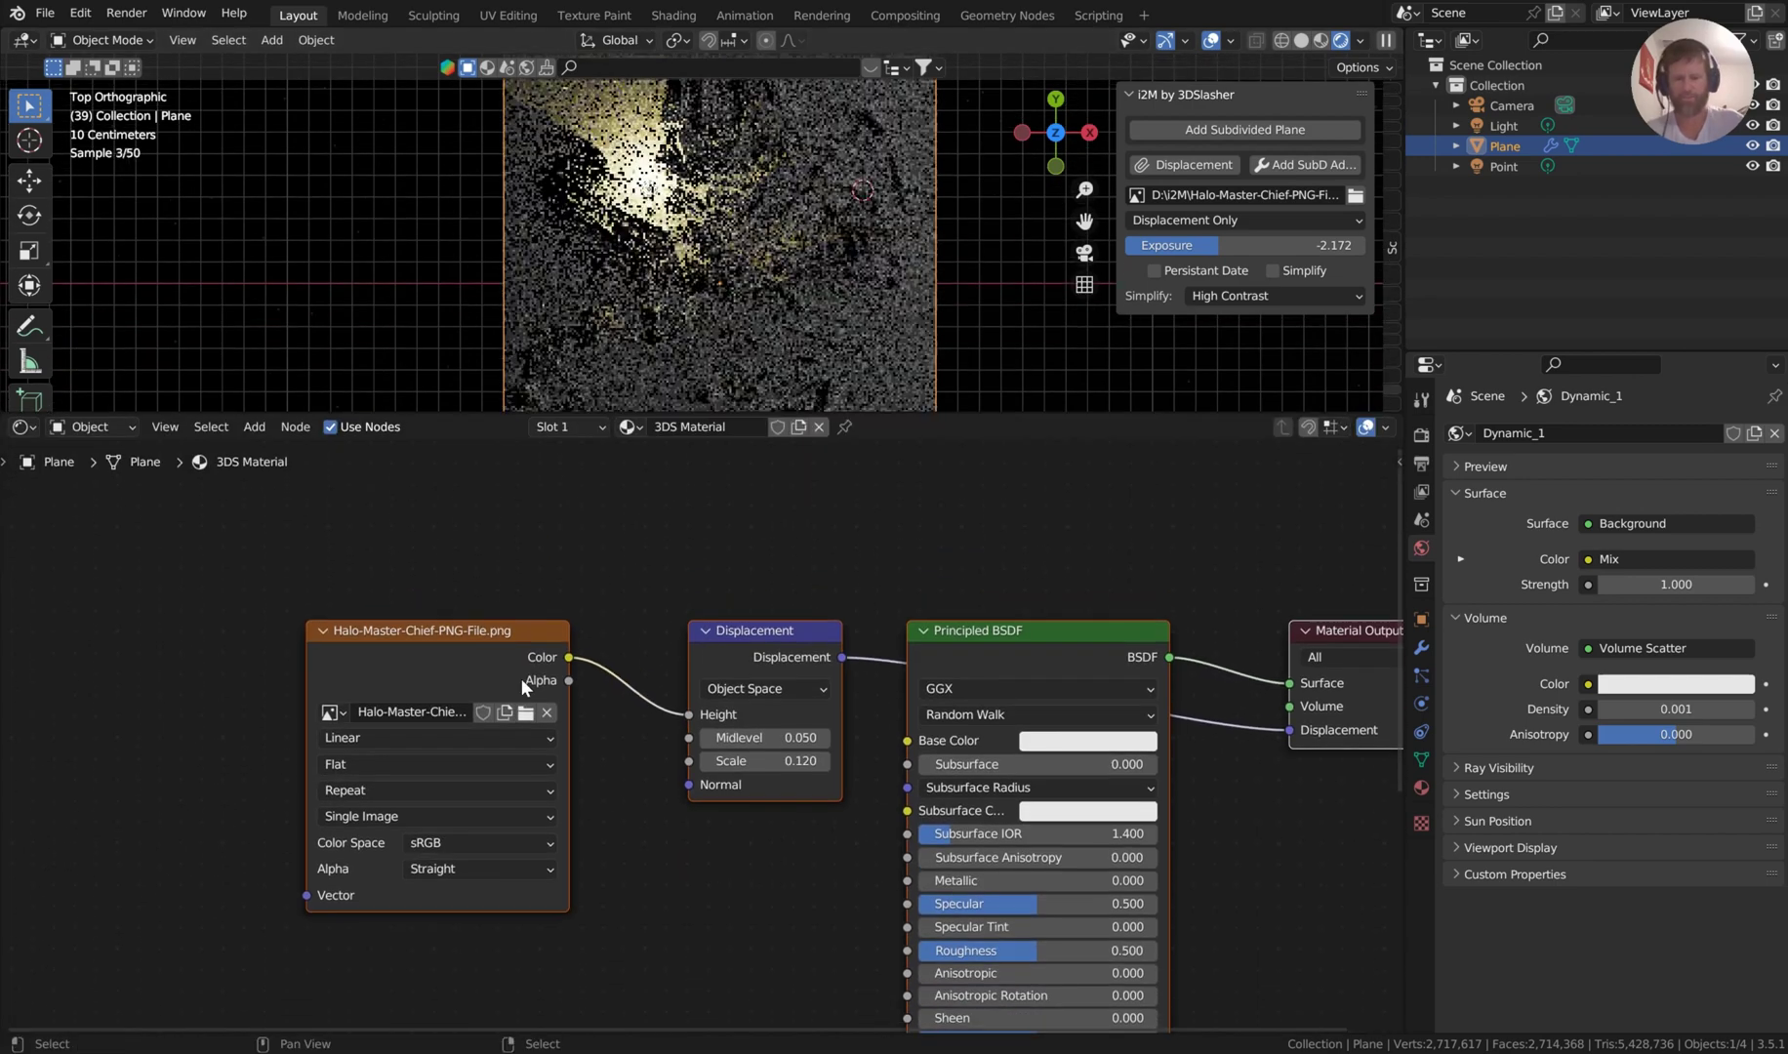
scroll(729, 651, down, 2)
middle_drag(730, 656, 783, 577)
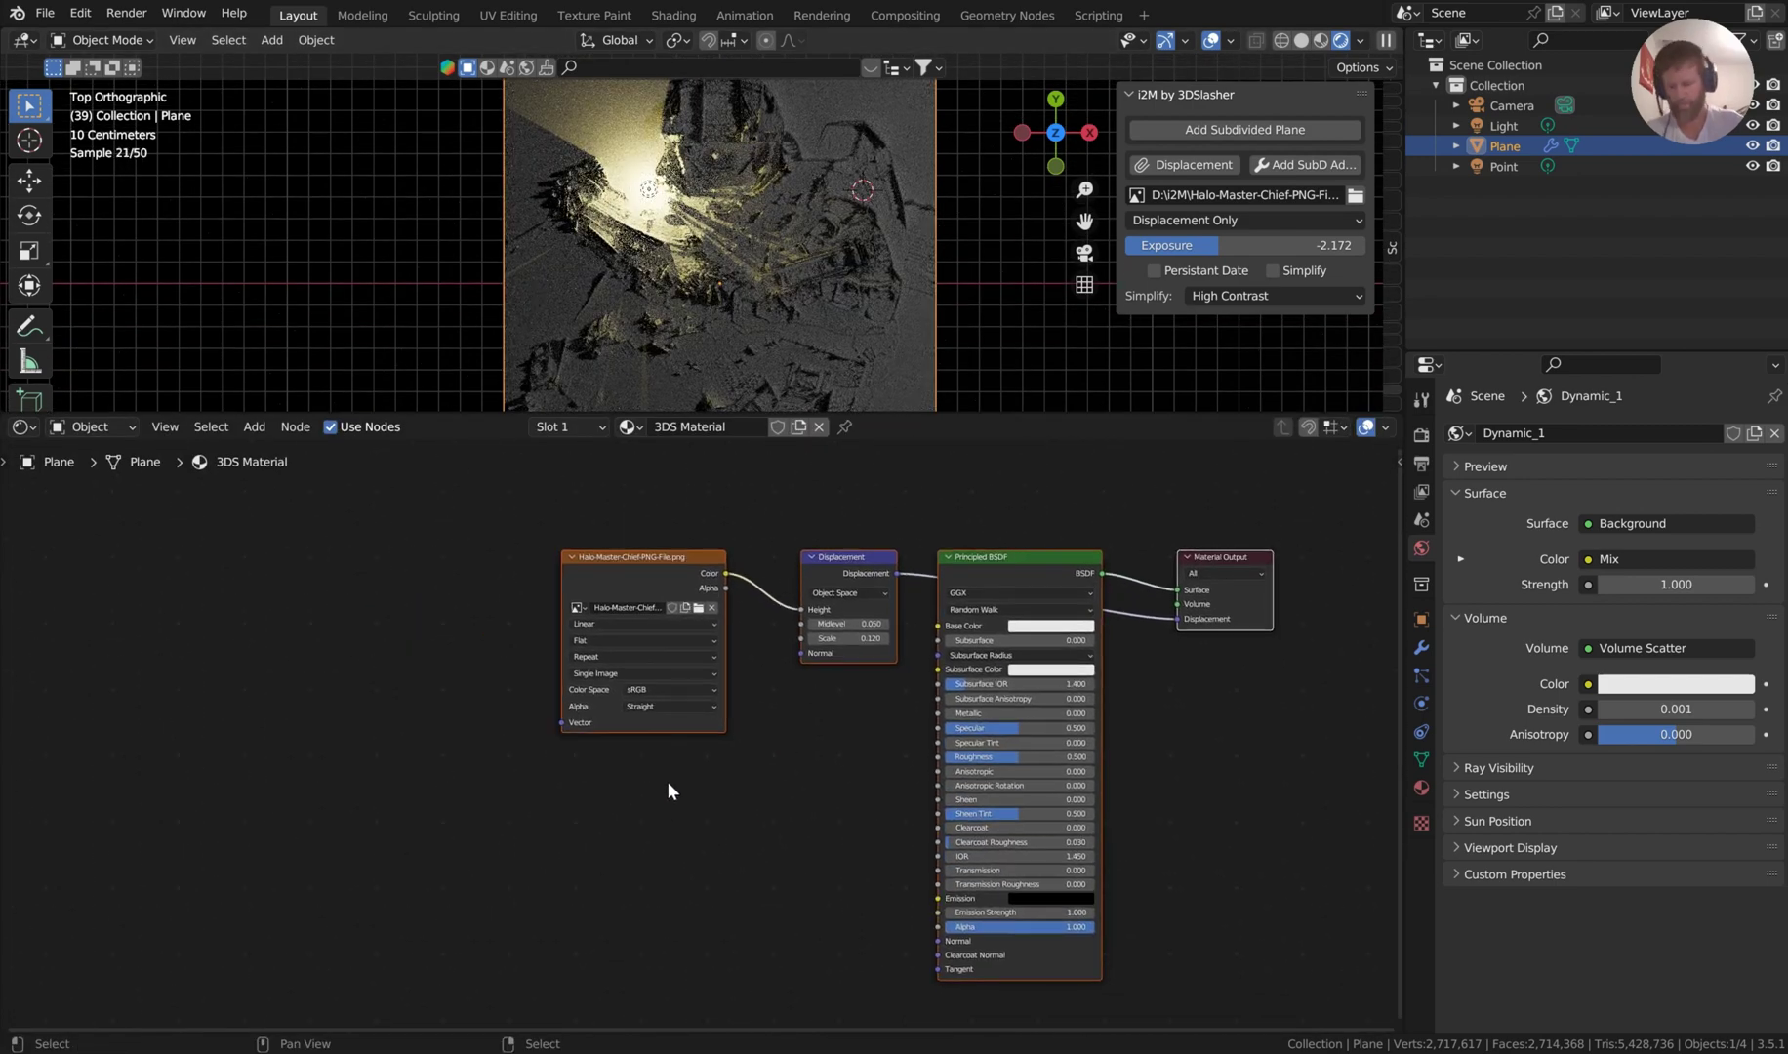
Add a Bump node to the material and connect its Normal output to the Principled BSDF's Normal input.
key(shift+a)
text(bump)
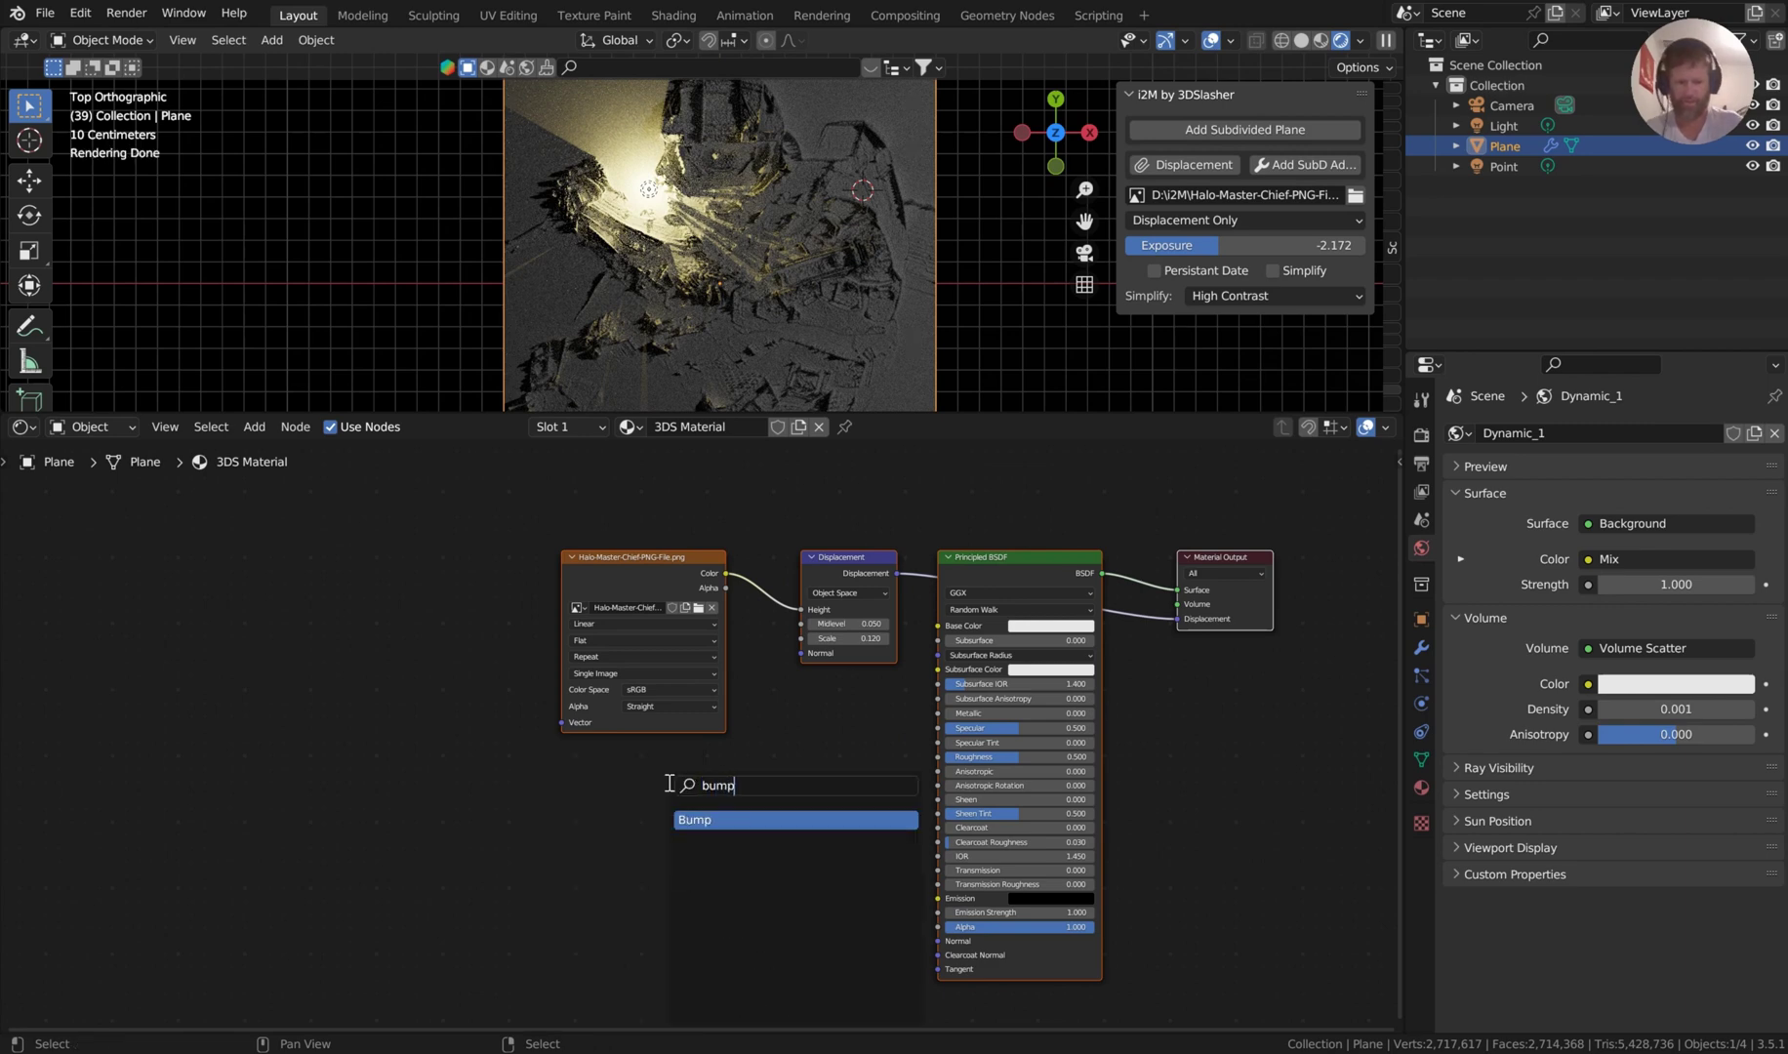
key(Return)
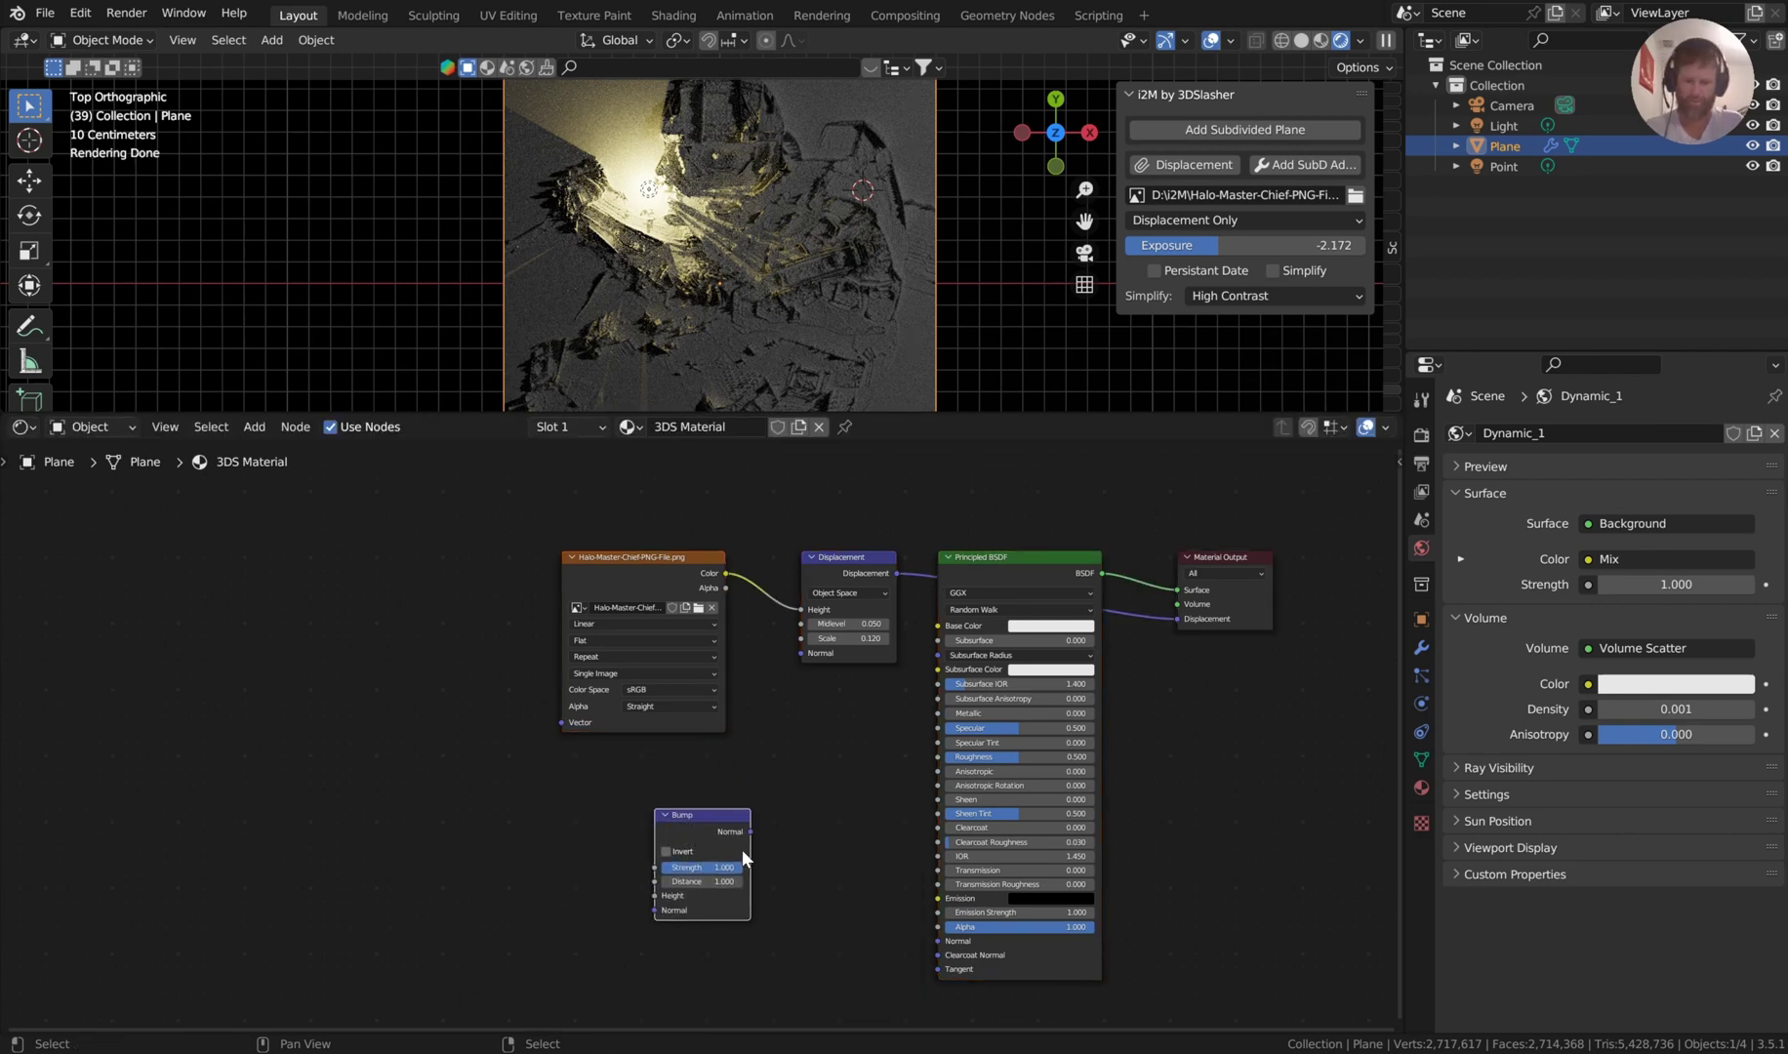
scroll(806, 820, up, 3)
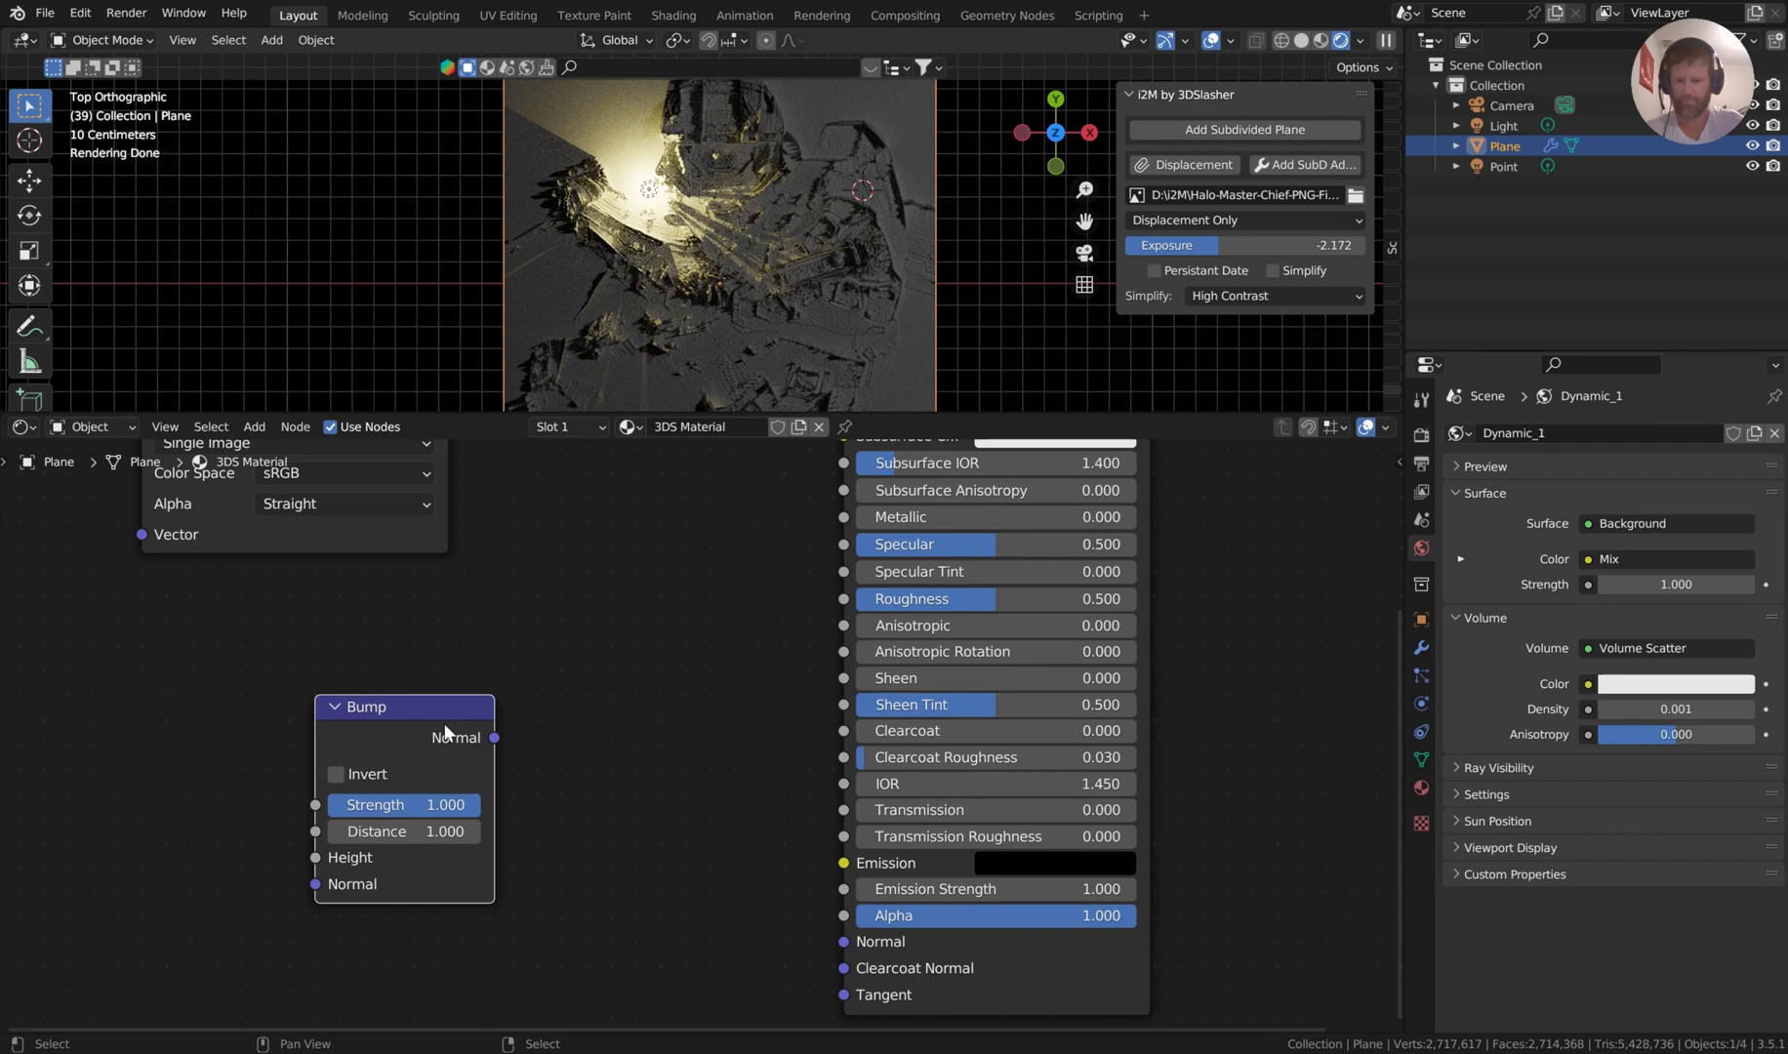
drag(445, 732, 856, 942)
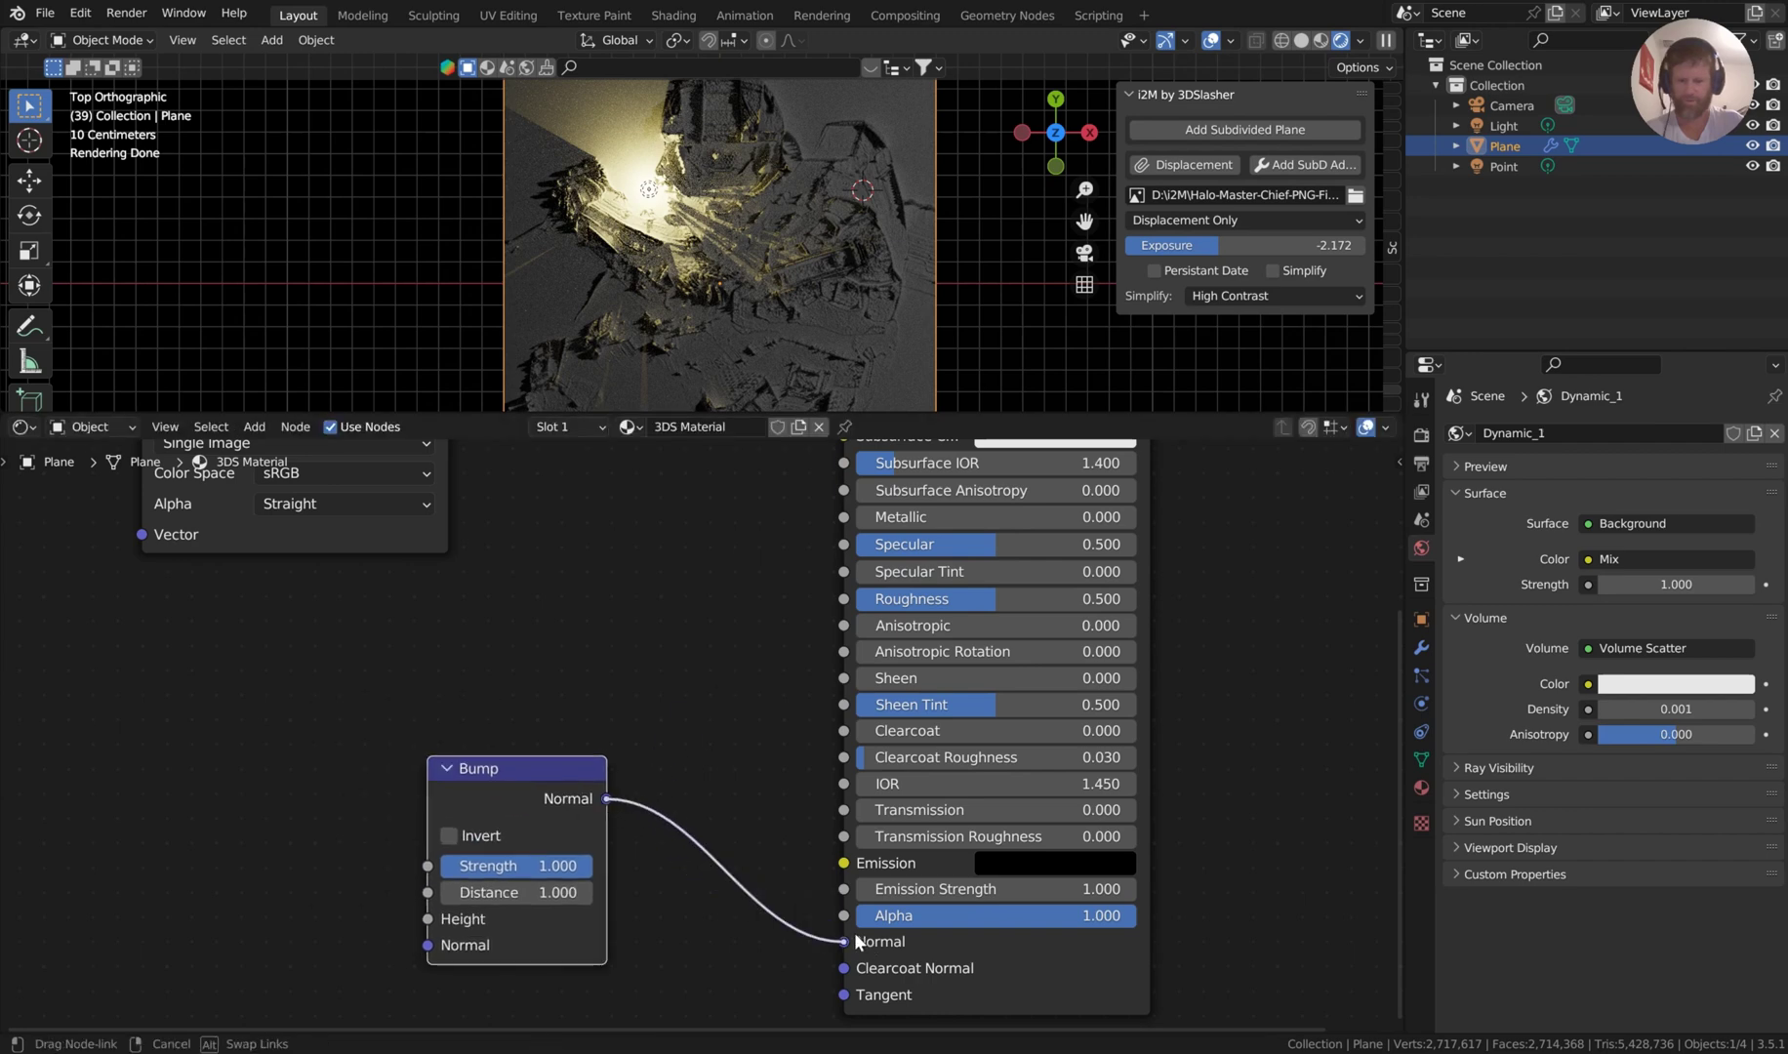
scroll(780, 683, down, 2)
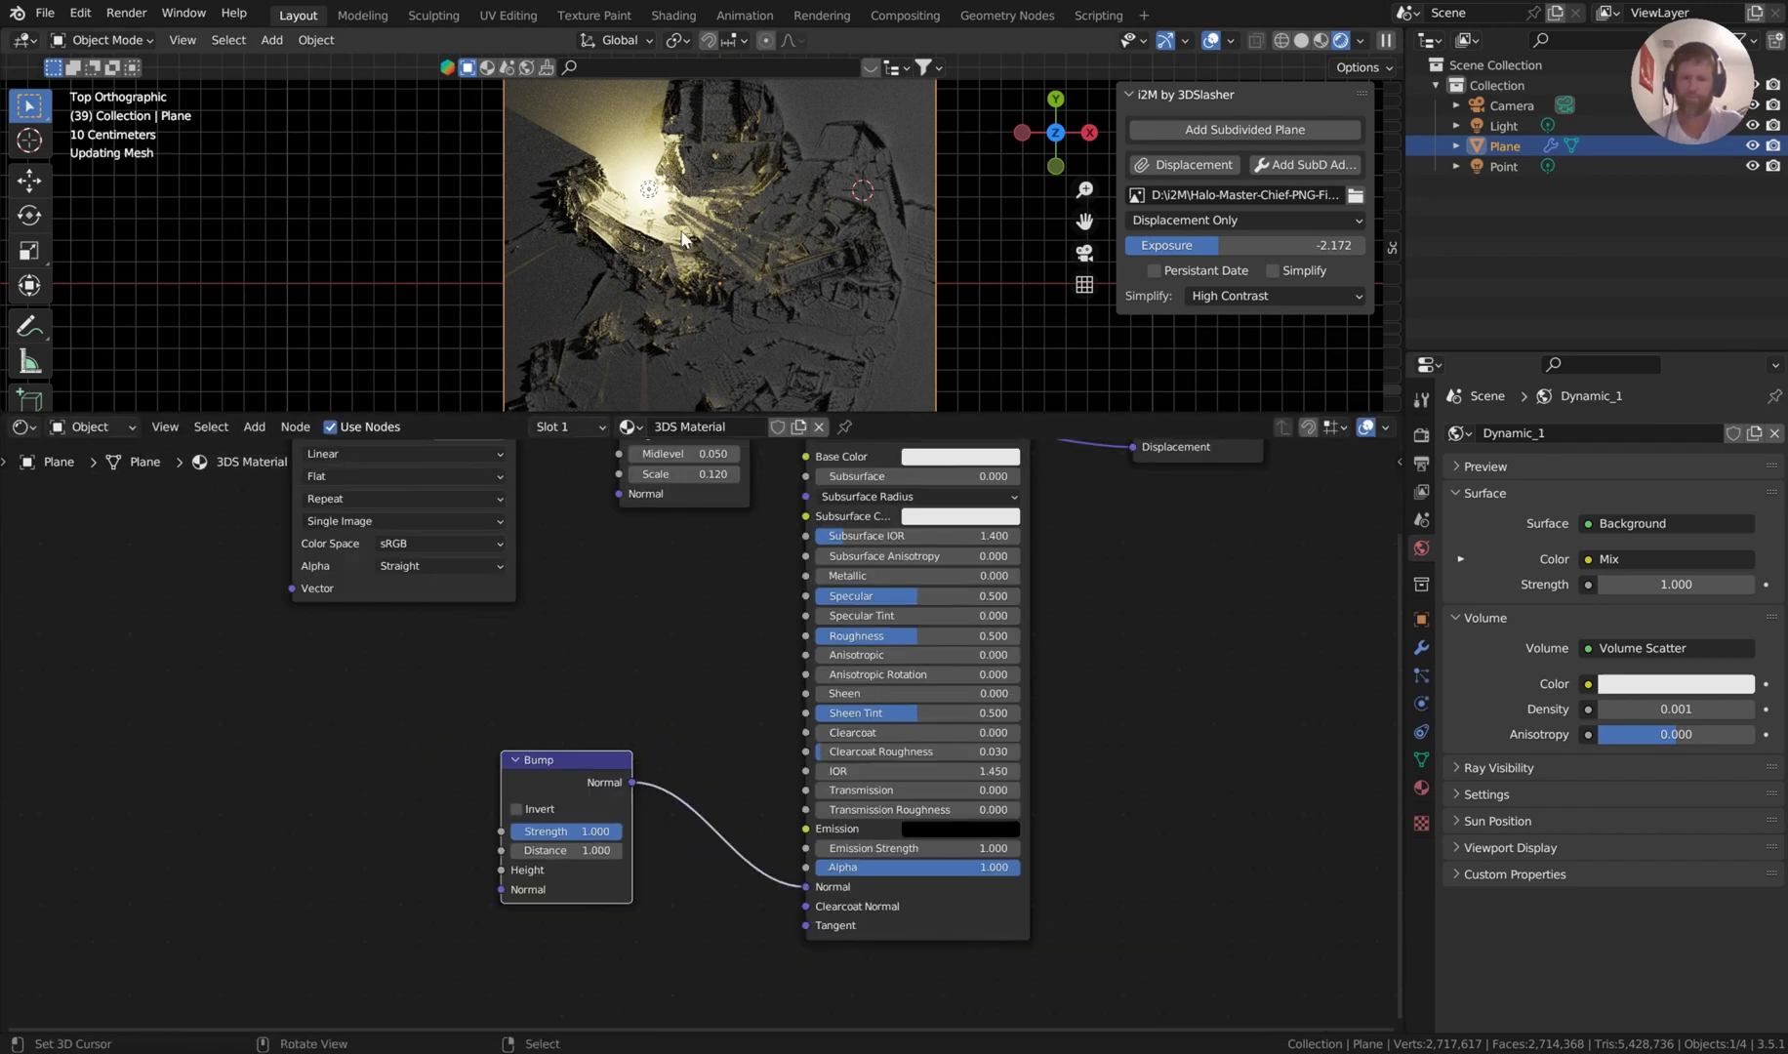
middle_drag(644, 563, 816, 563)
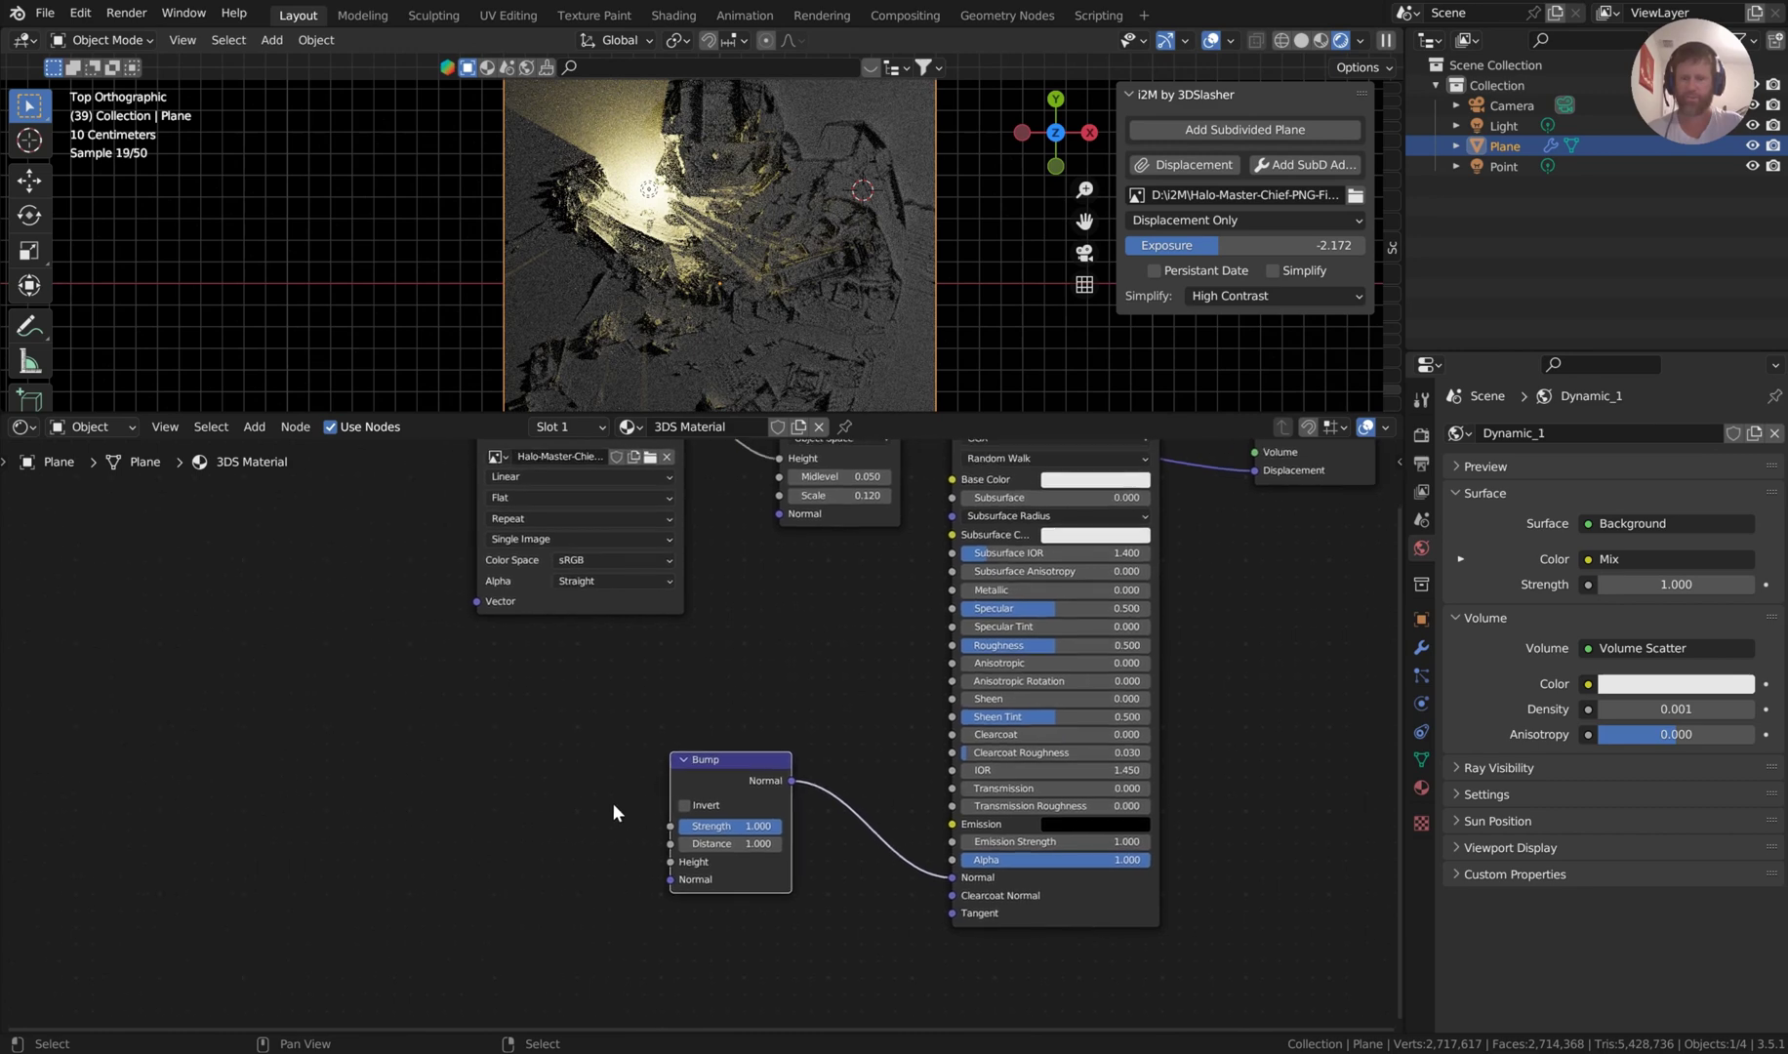
key(shift+a)
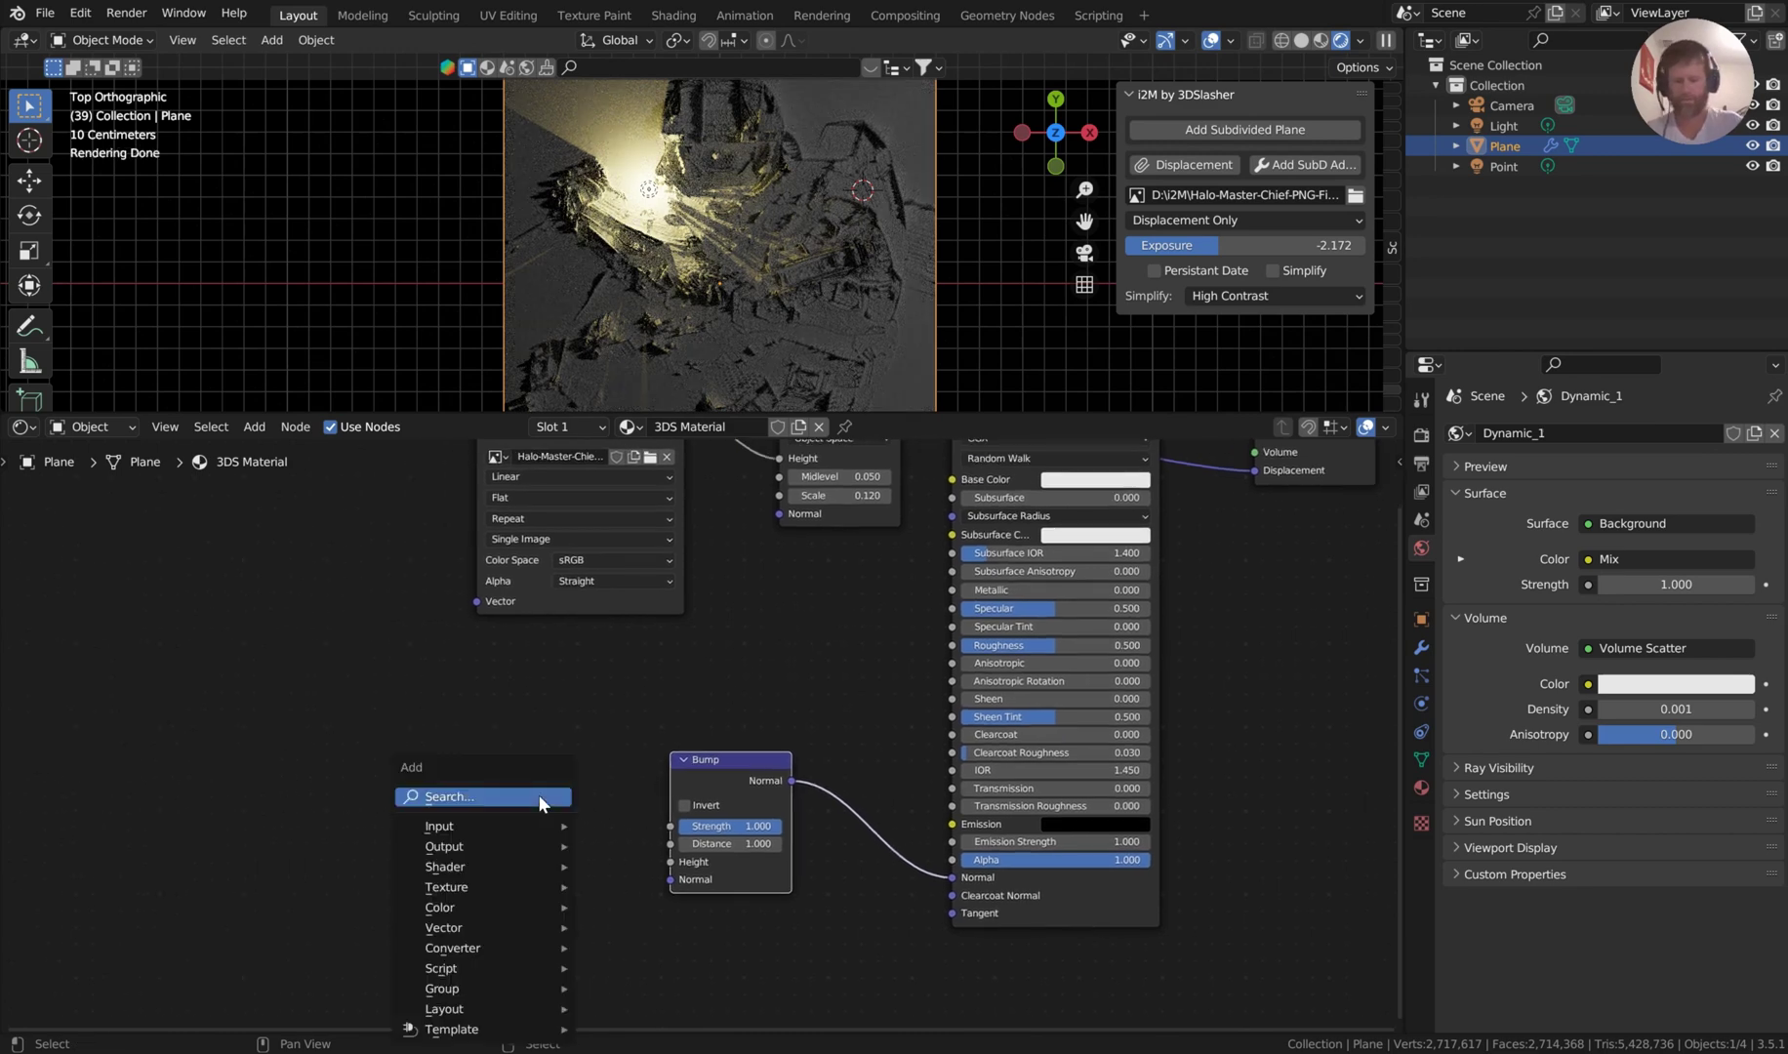
text(ramp)
key(Return)
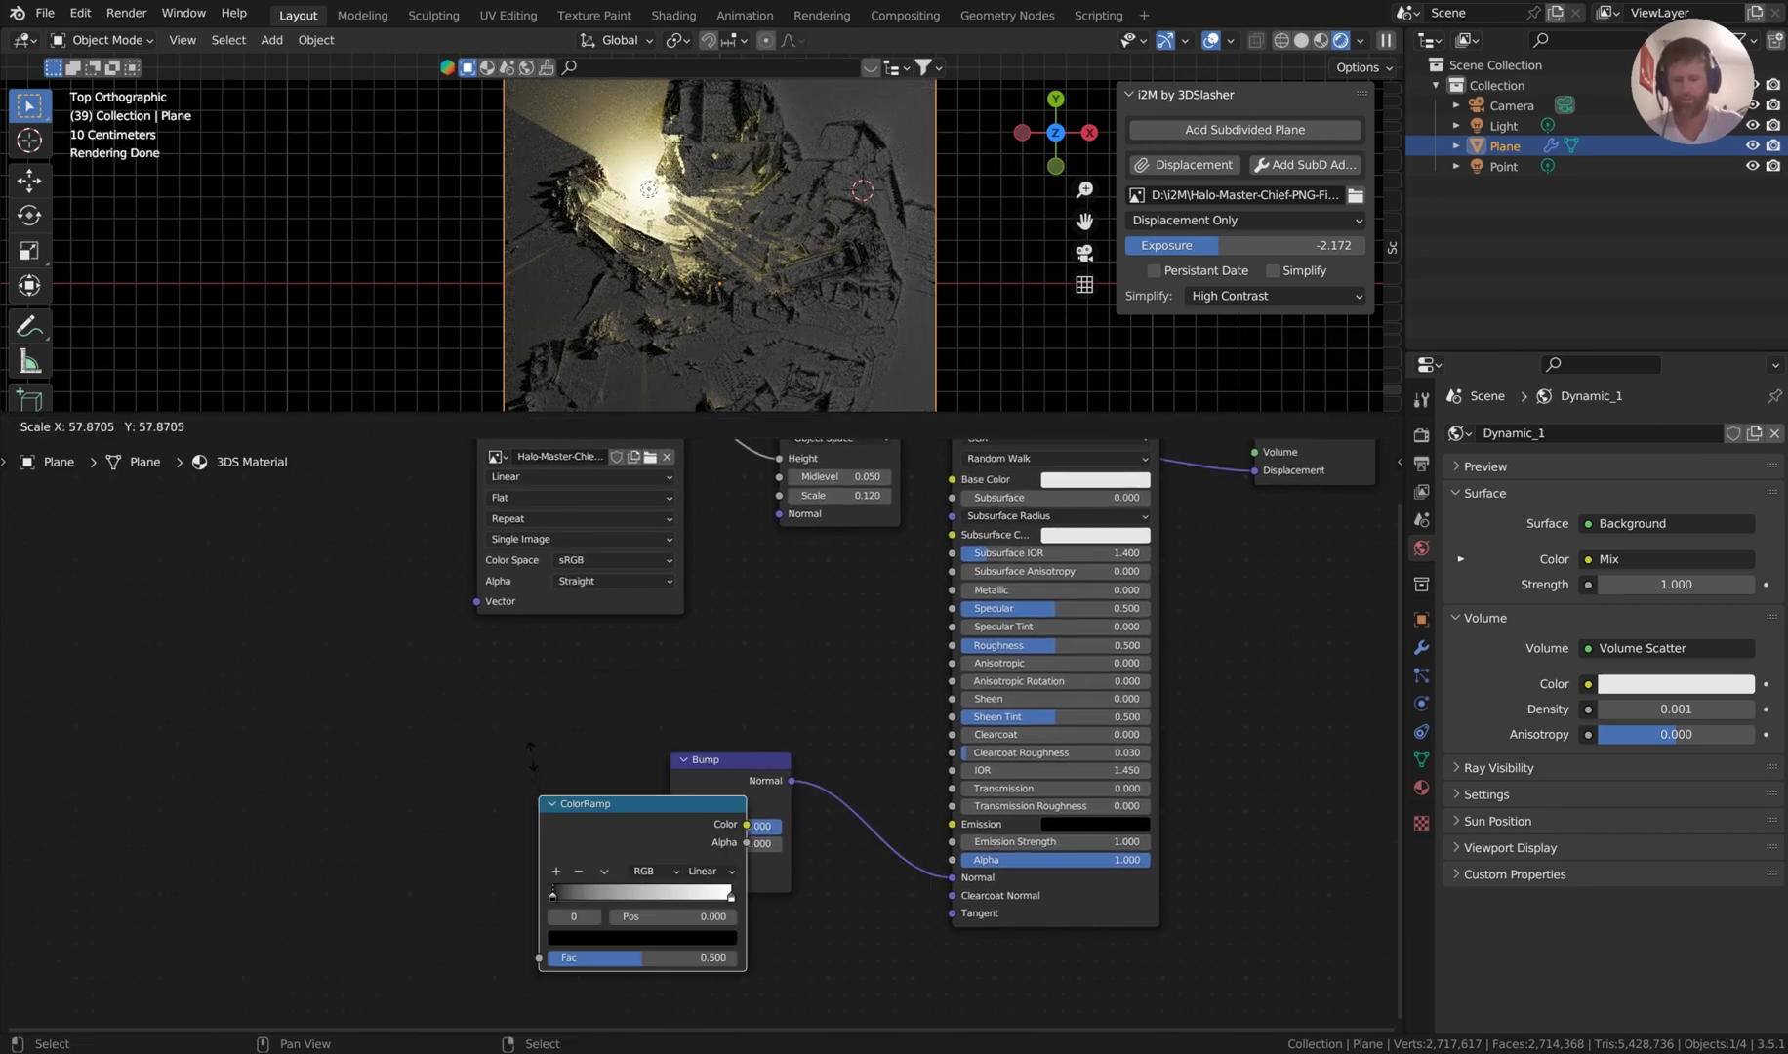
key(Escape)
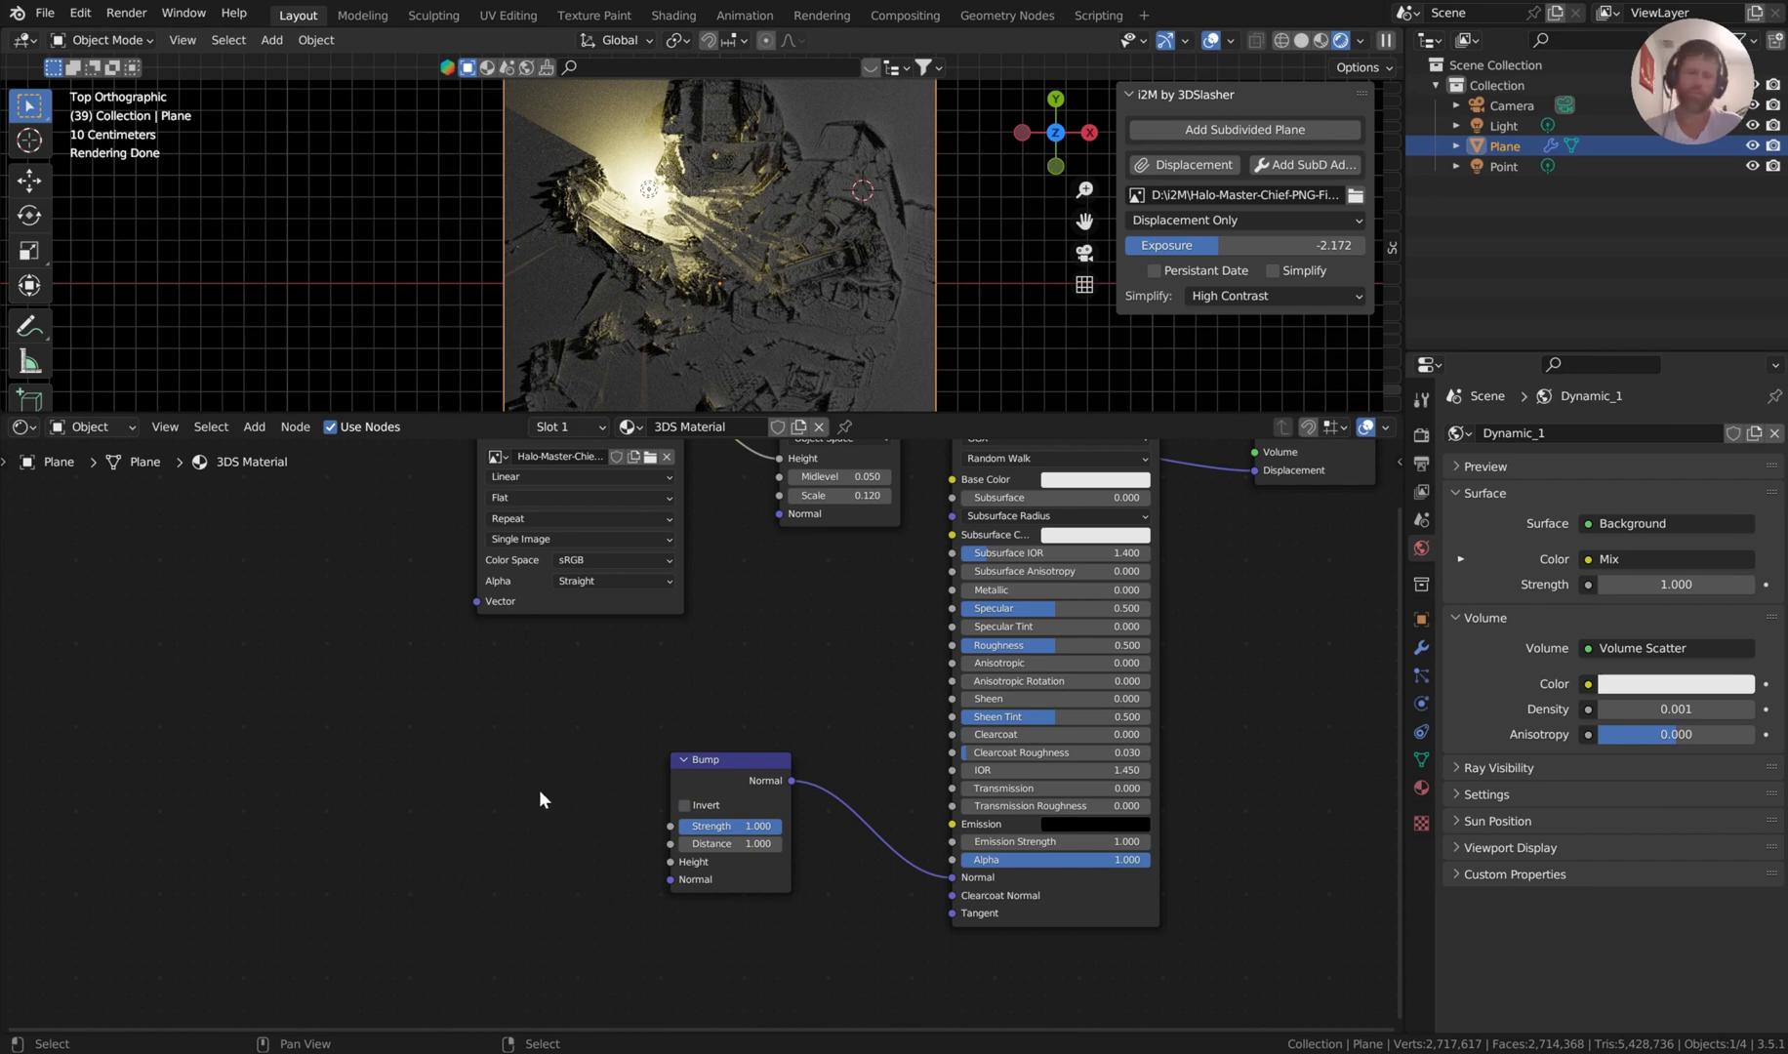
Add a Noise Texture node and place it below and to the left of the Master Chief image texture node.
key(shift+a)
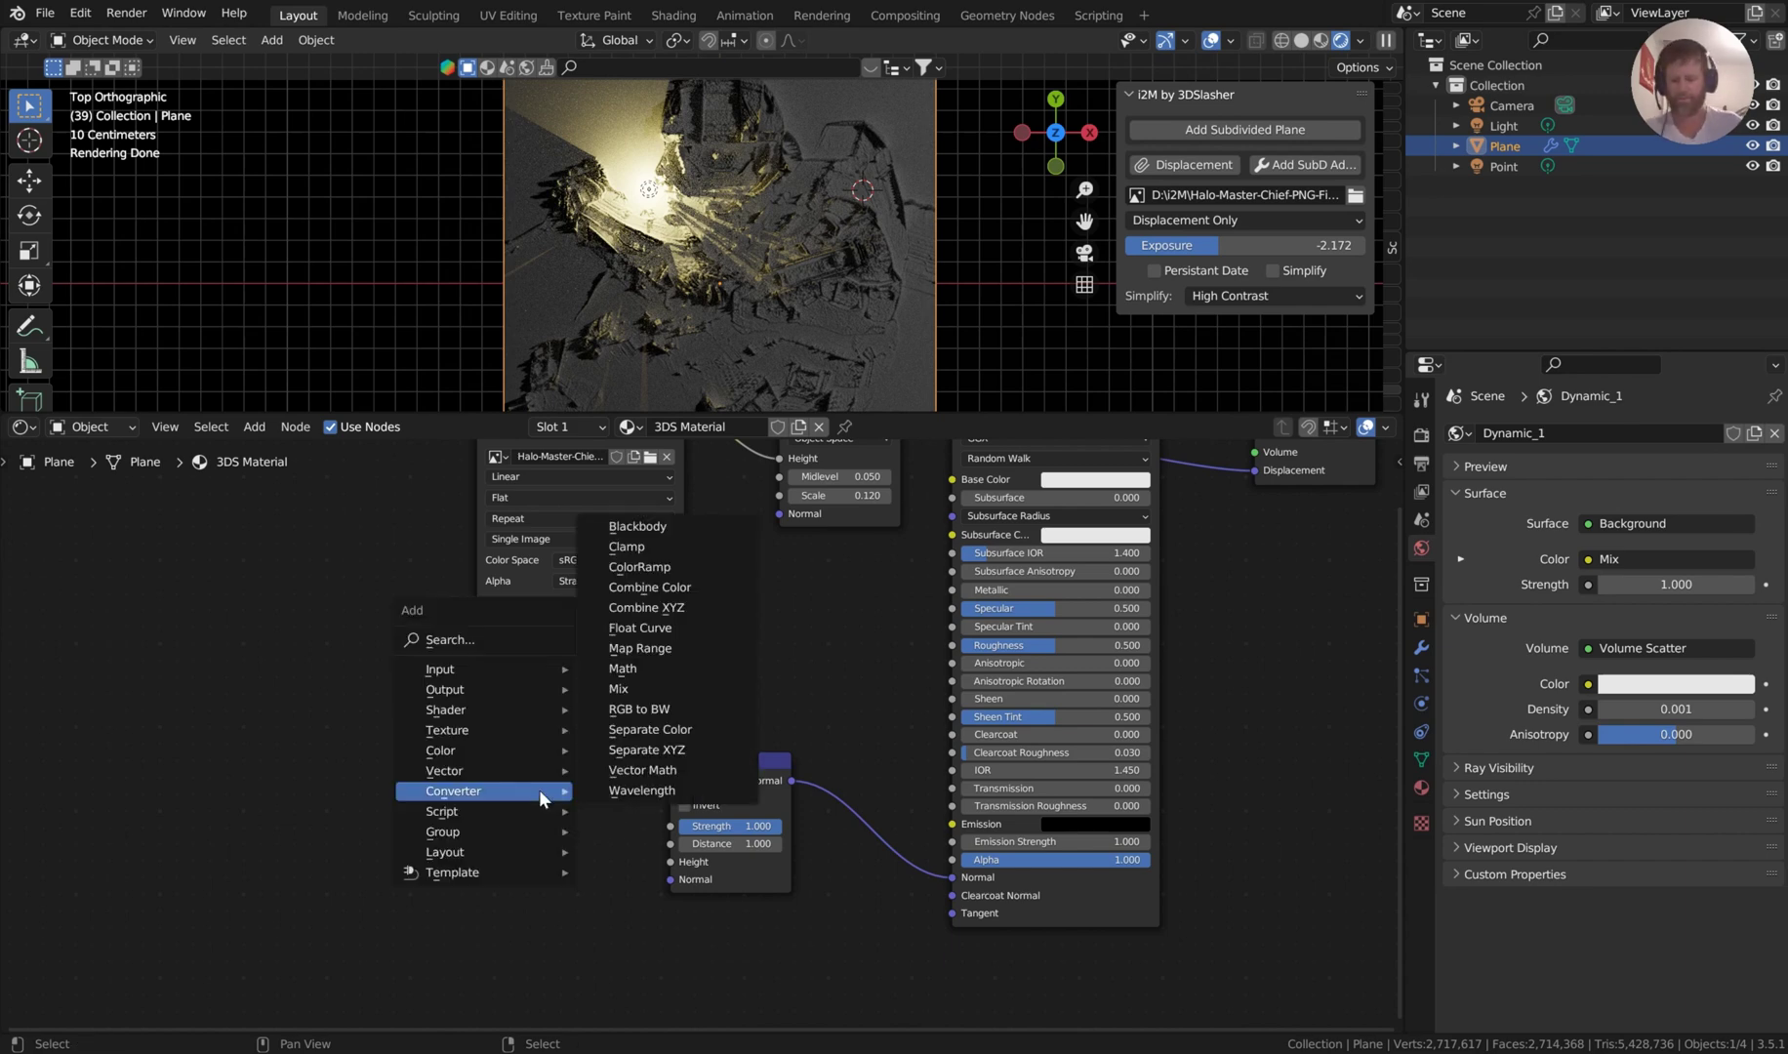
text(noi)
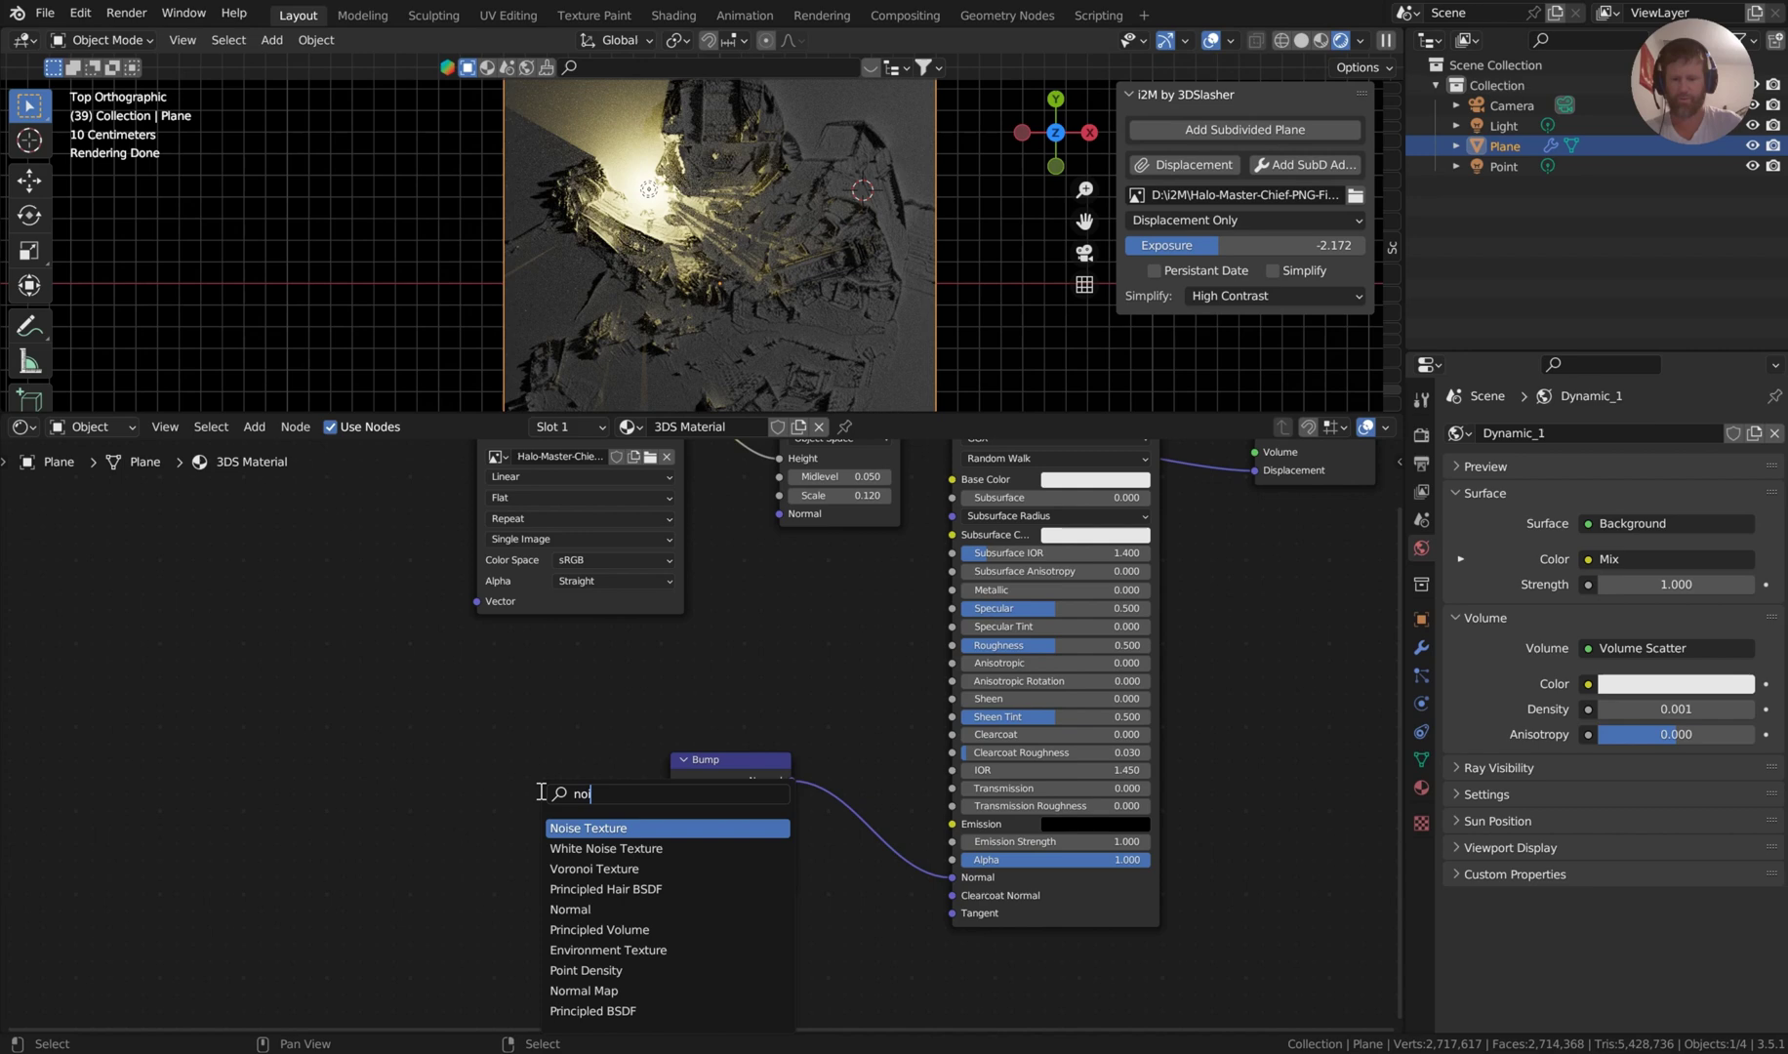
key(Return)
click(404, 755)
scroll(404, 756, down, 2)
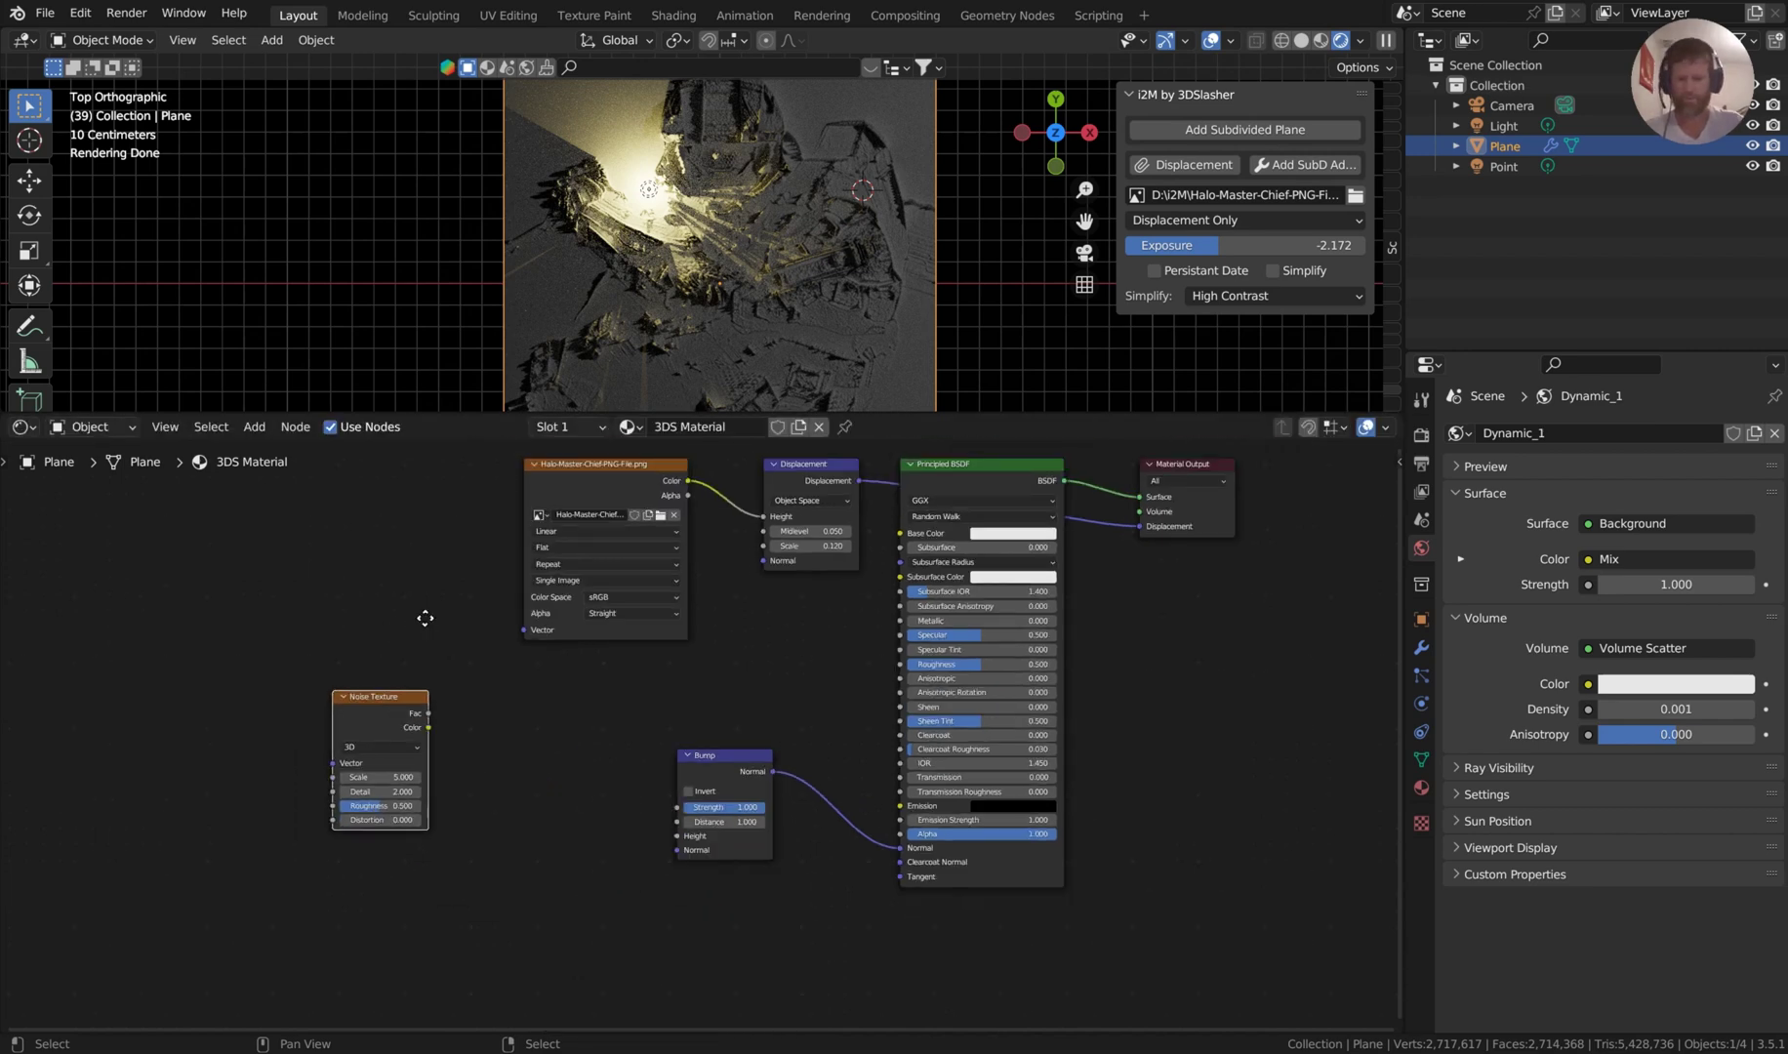
drag(410, 732, 438, 693)
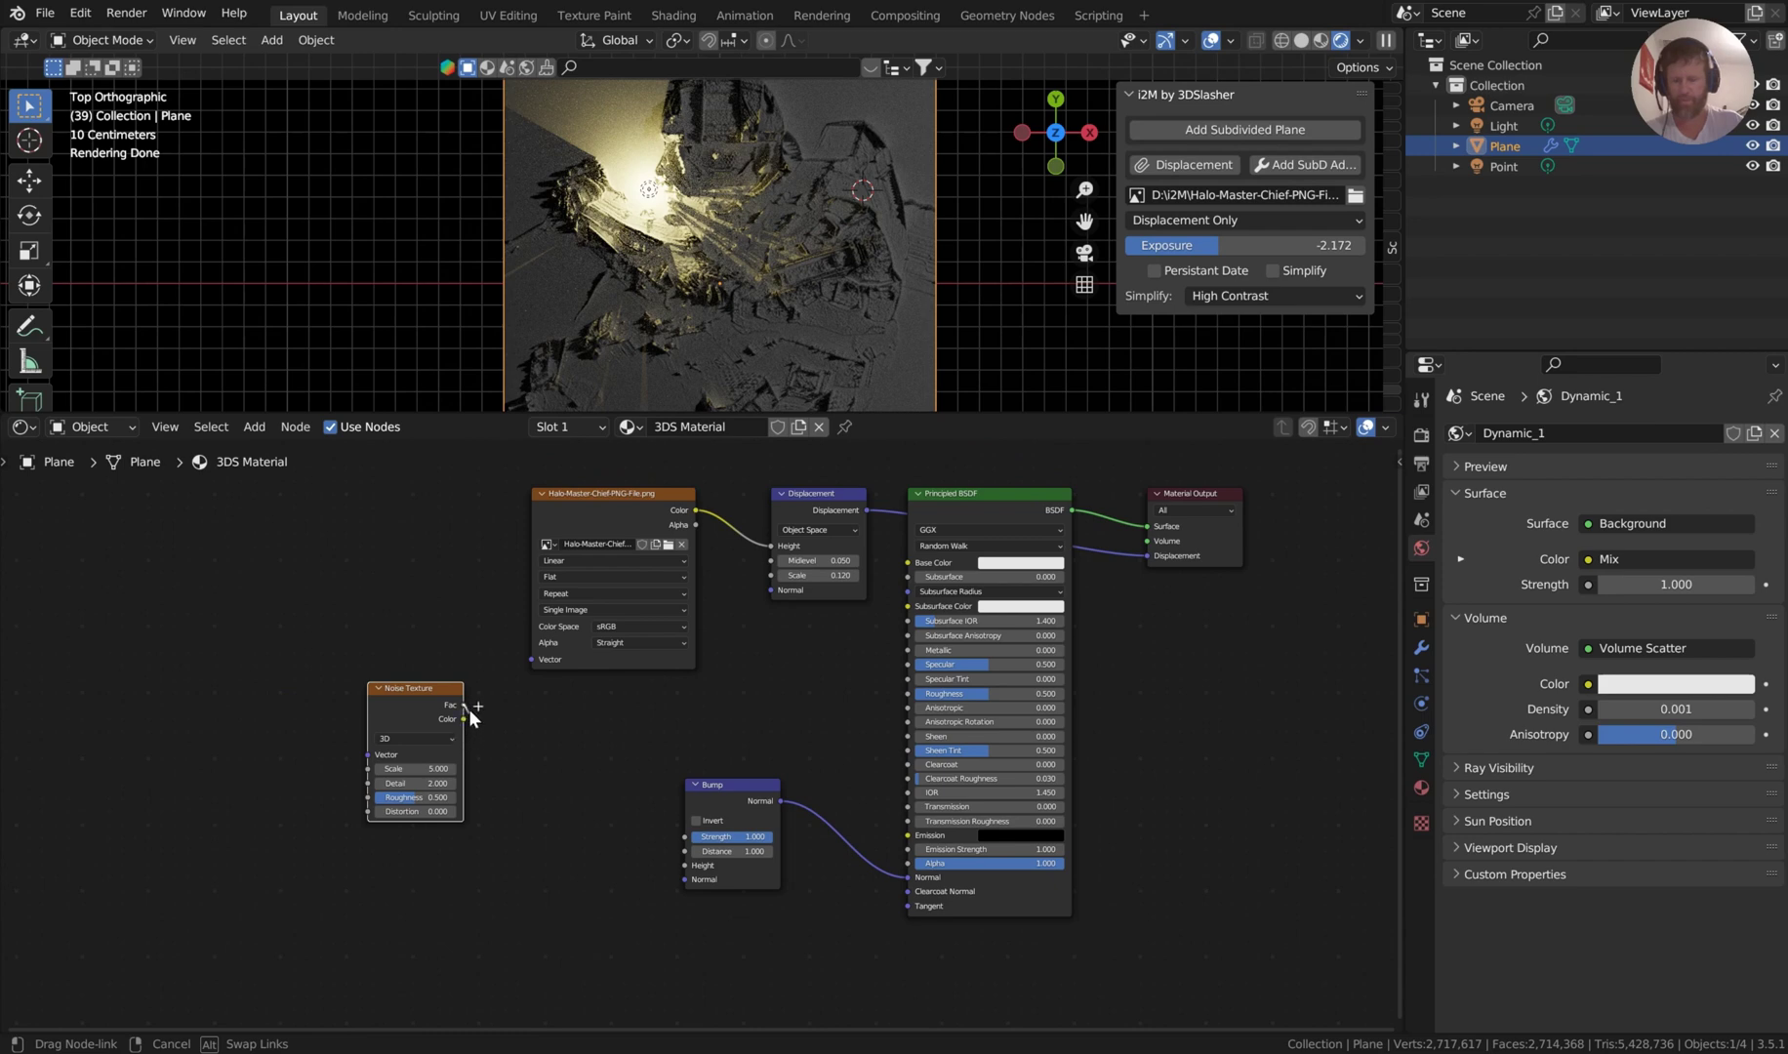
Connect the Noise Texture's Color output to the Principled BSDF's Base Color.
drag(465, 718, 911, 560)
key(Escape)
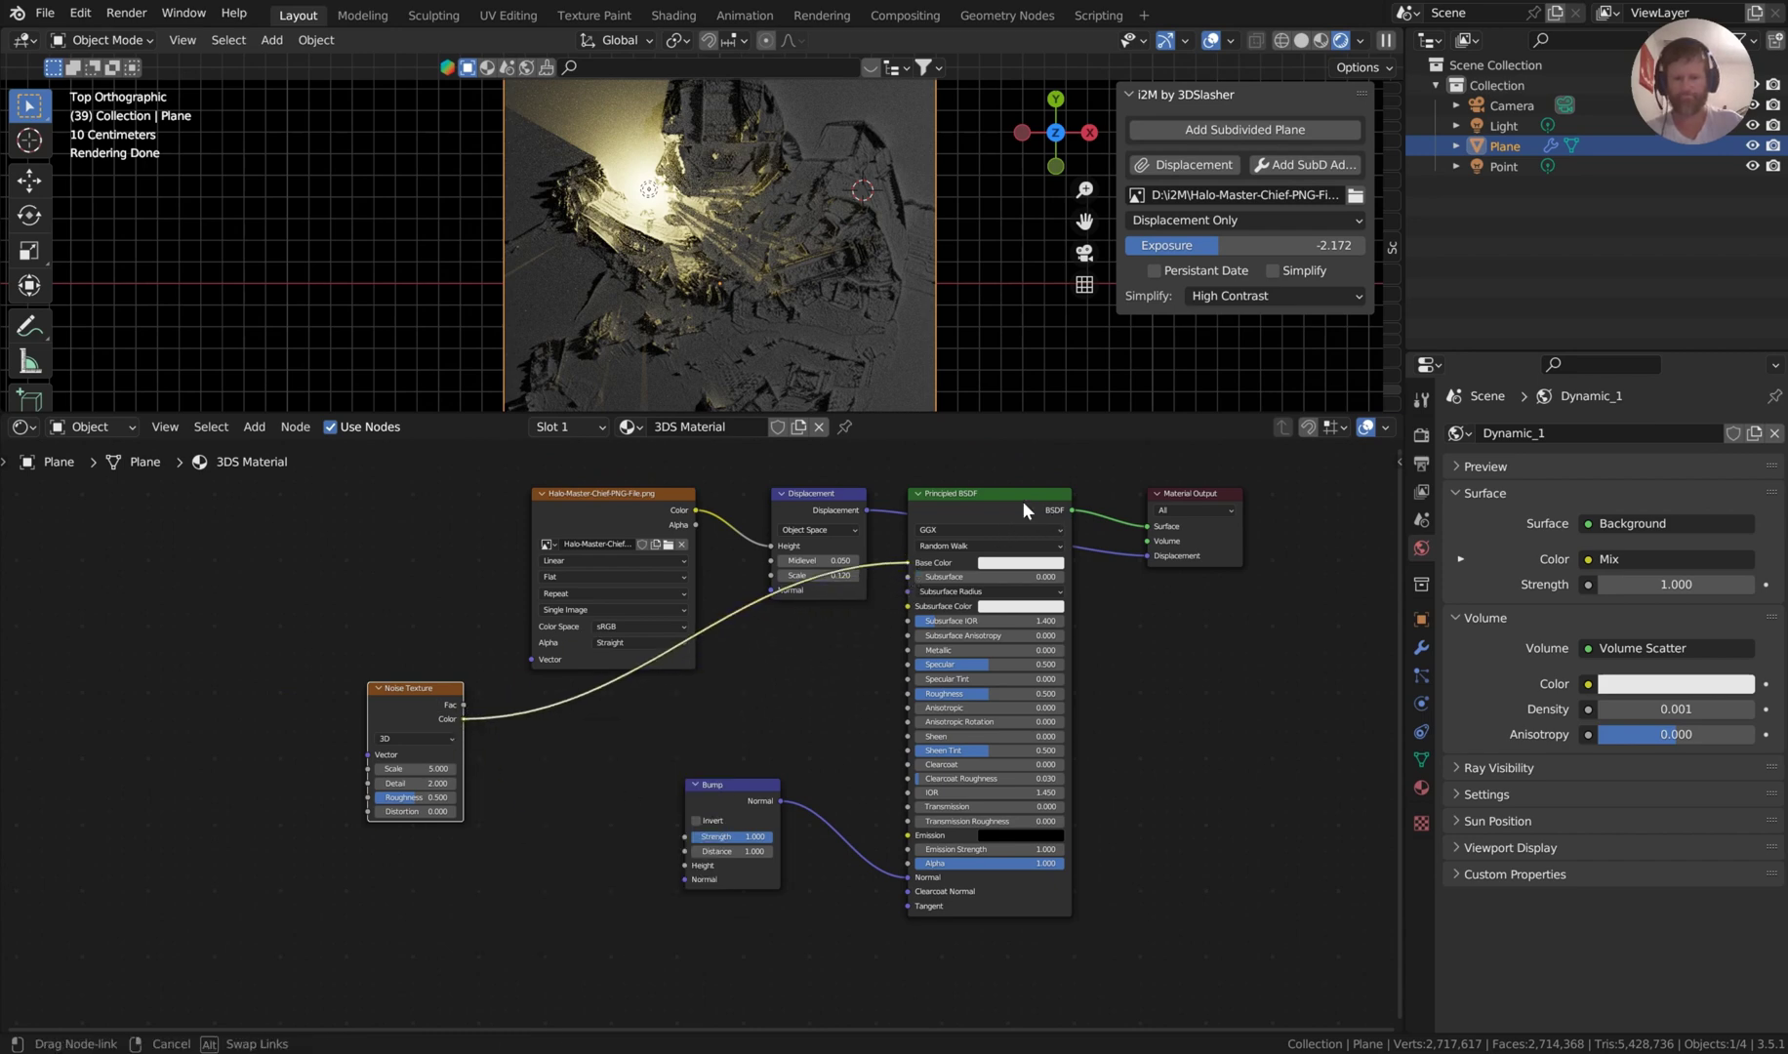
drag(1022, 502, 1023, 502)
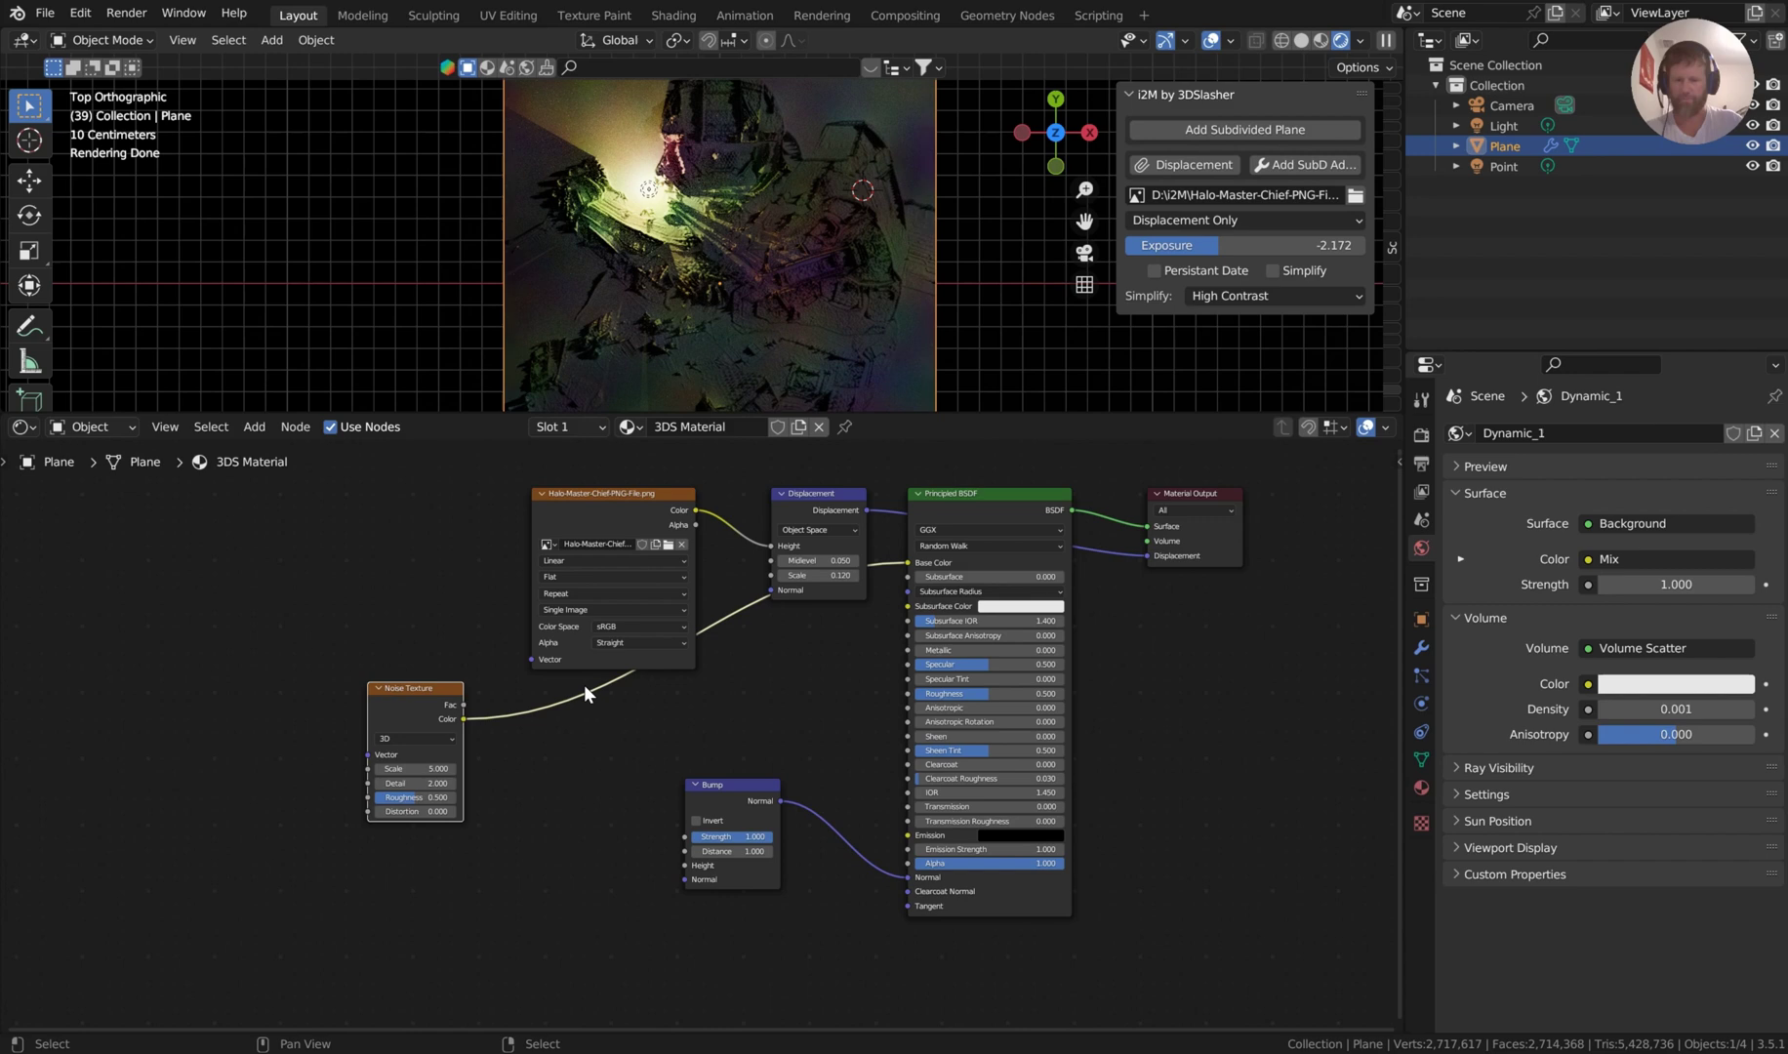
Insert a ColorRamp node into the link between Noise Texture and Base Color, rearranging the neighbouring nodes to make room.
mouse_move(435, 693)
mouse_down()
mouse_move(357, 747)
mouse_move(428, 727)
mouse_up()
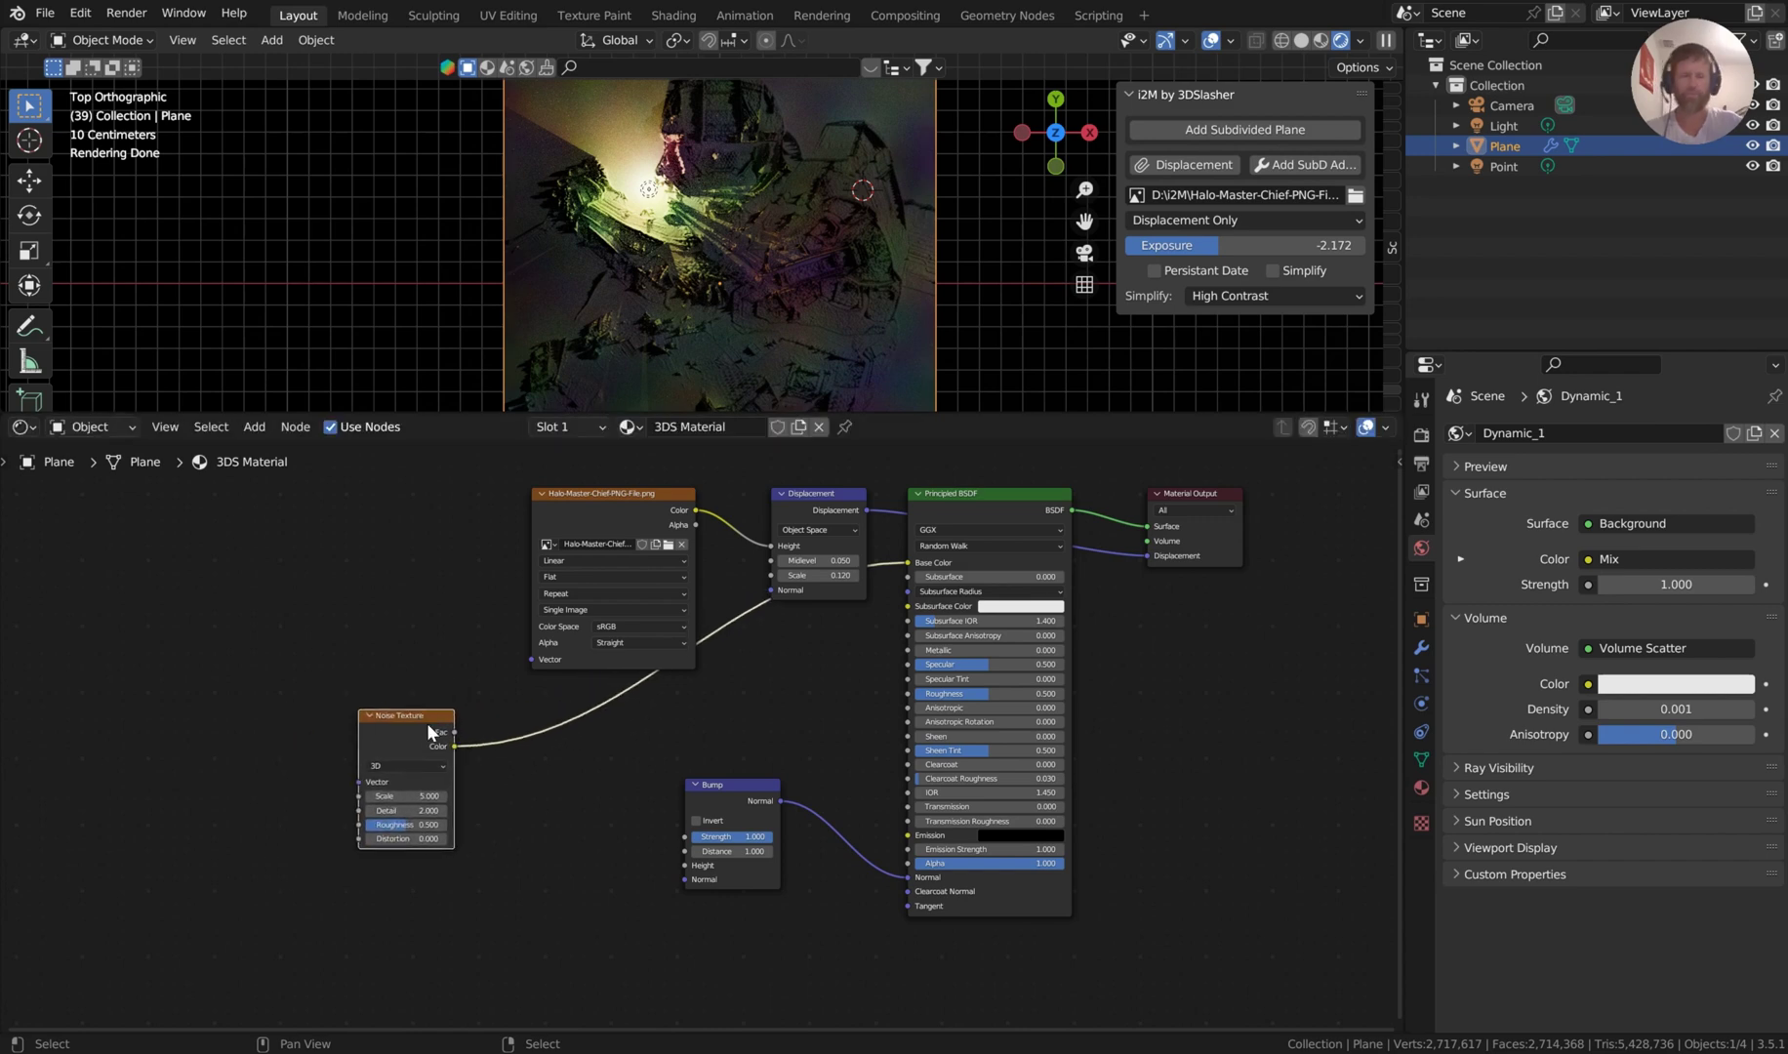
key(shift+a)
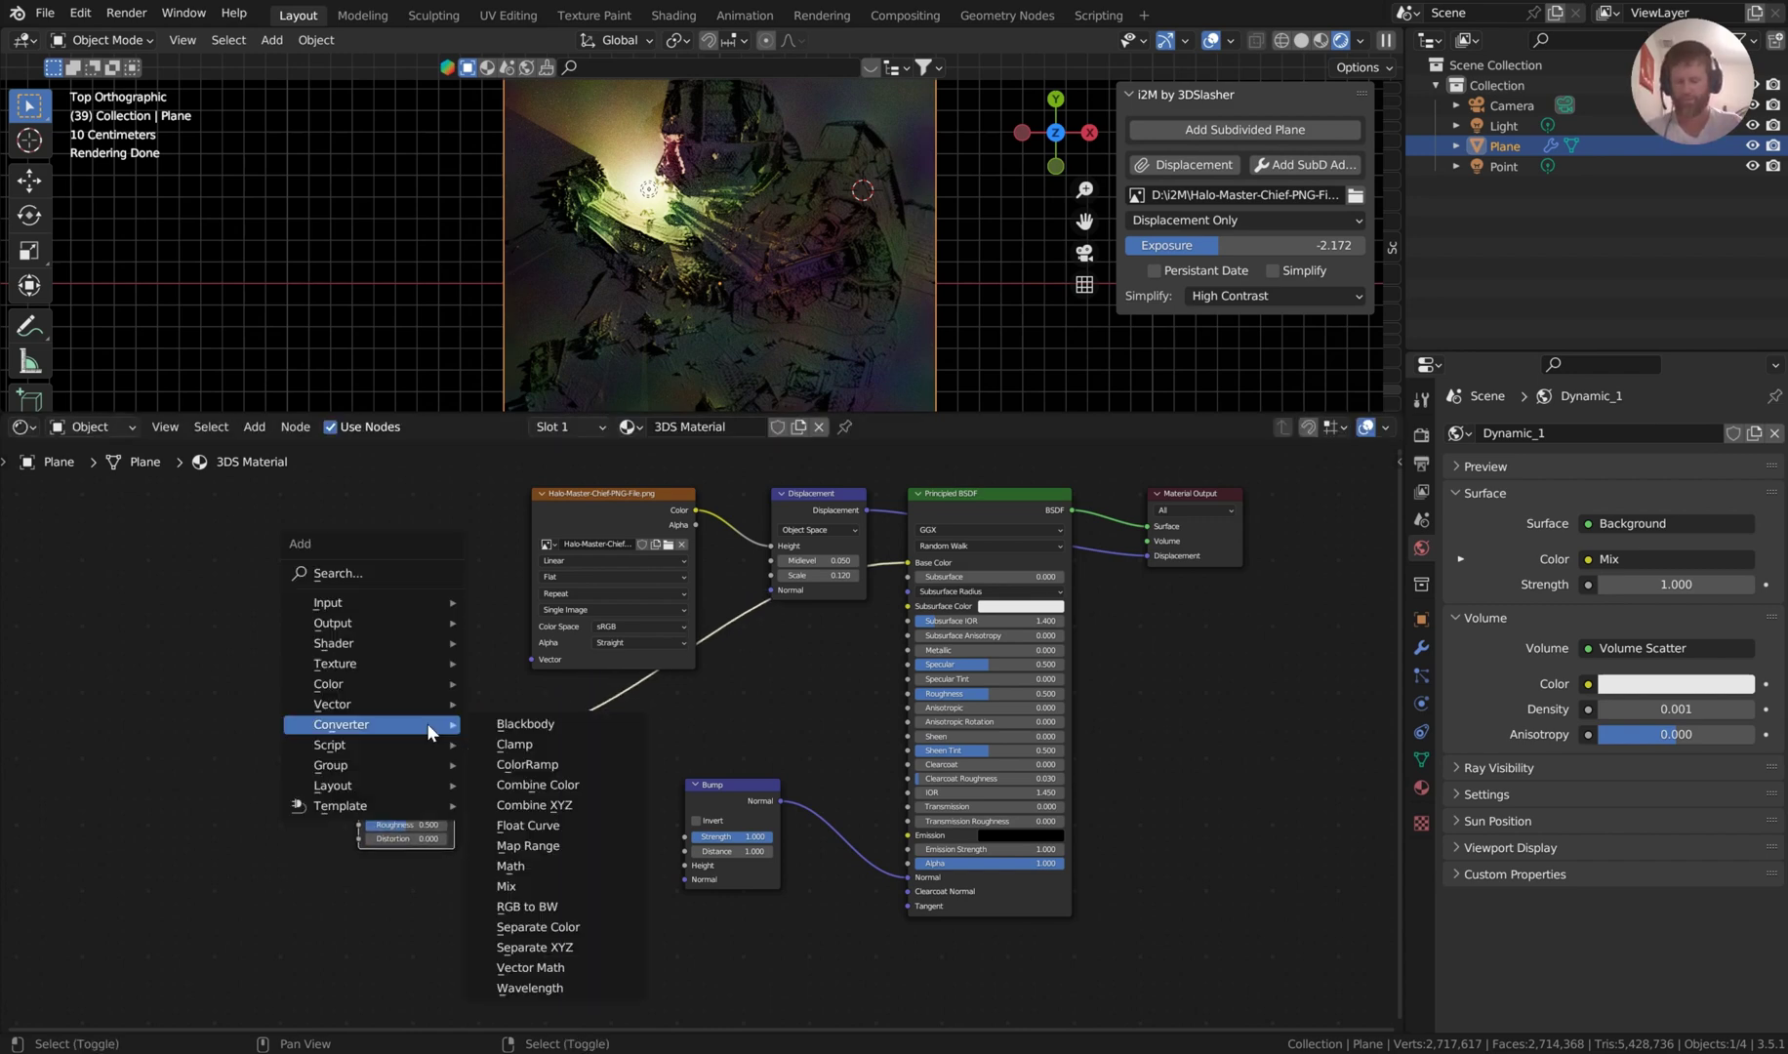
text(ramp)
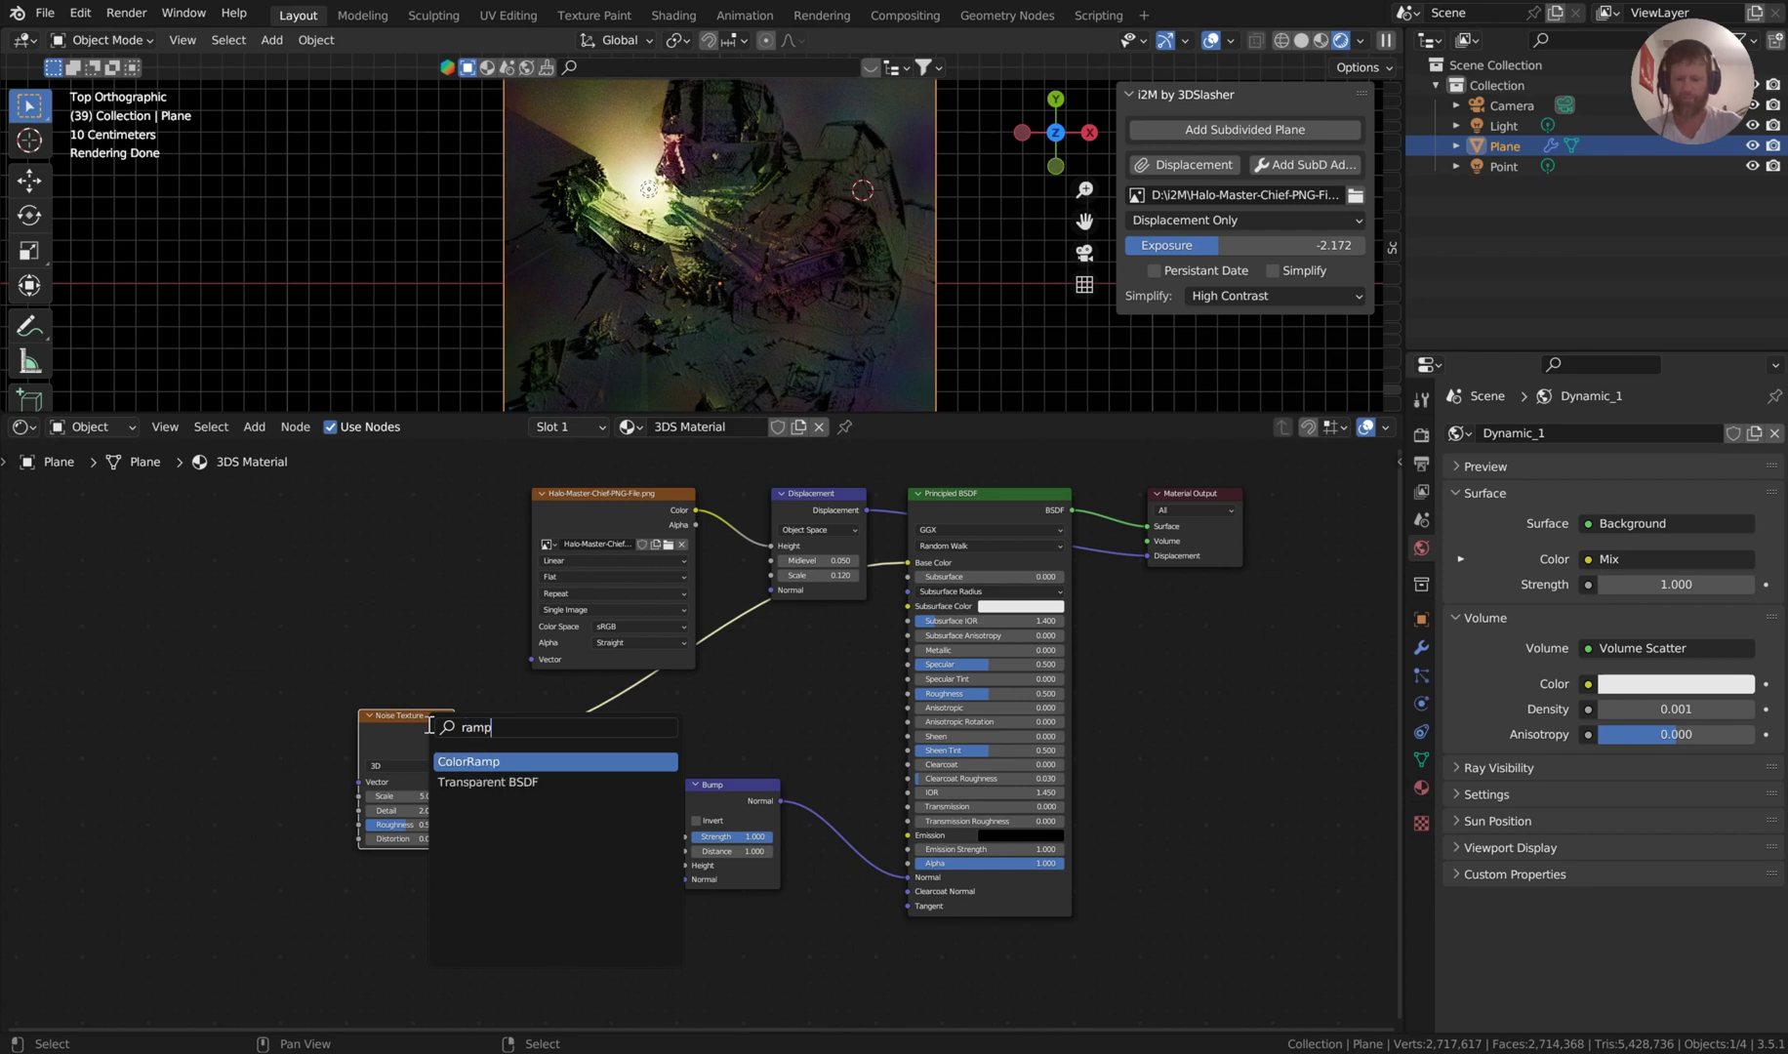
click(452, 762)
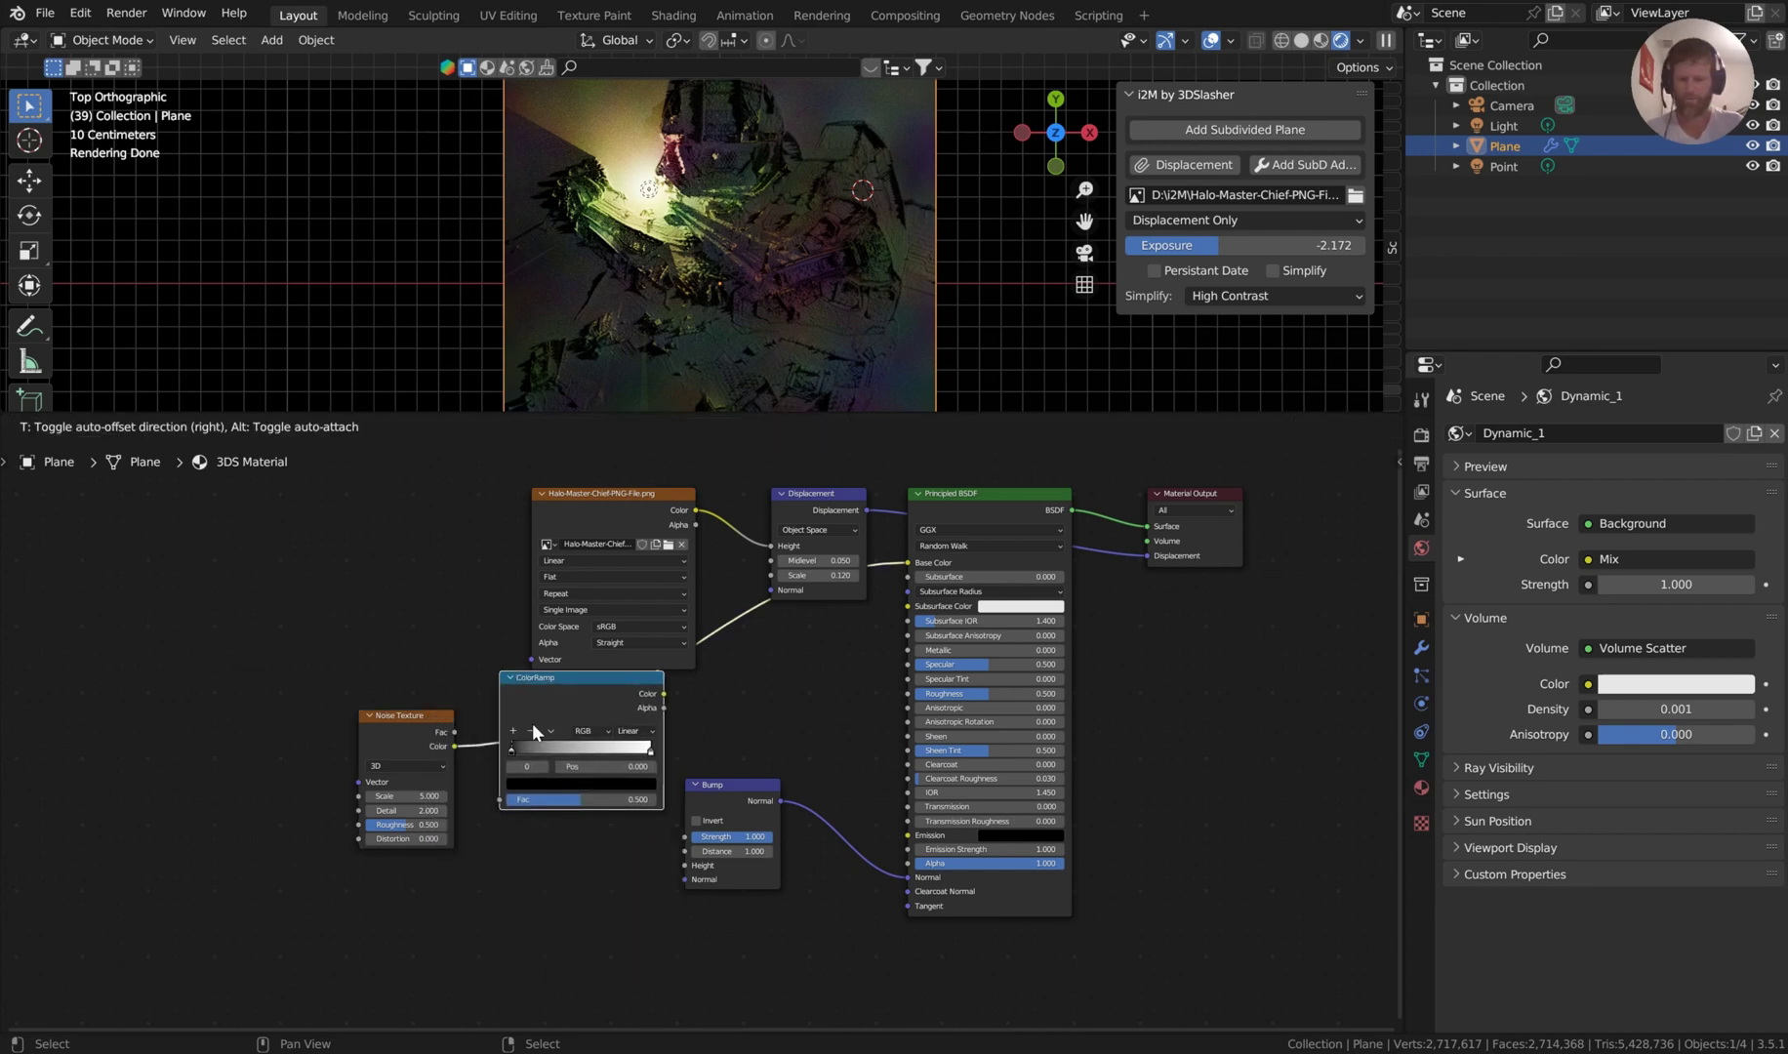
click(653, 683)
click(634, 529)
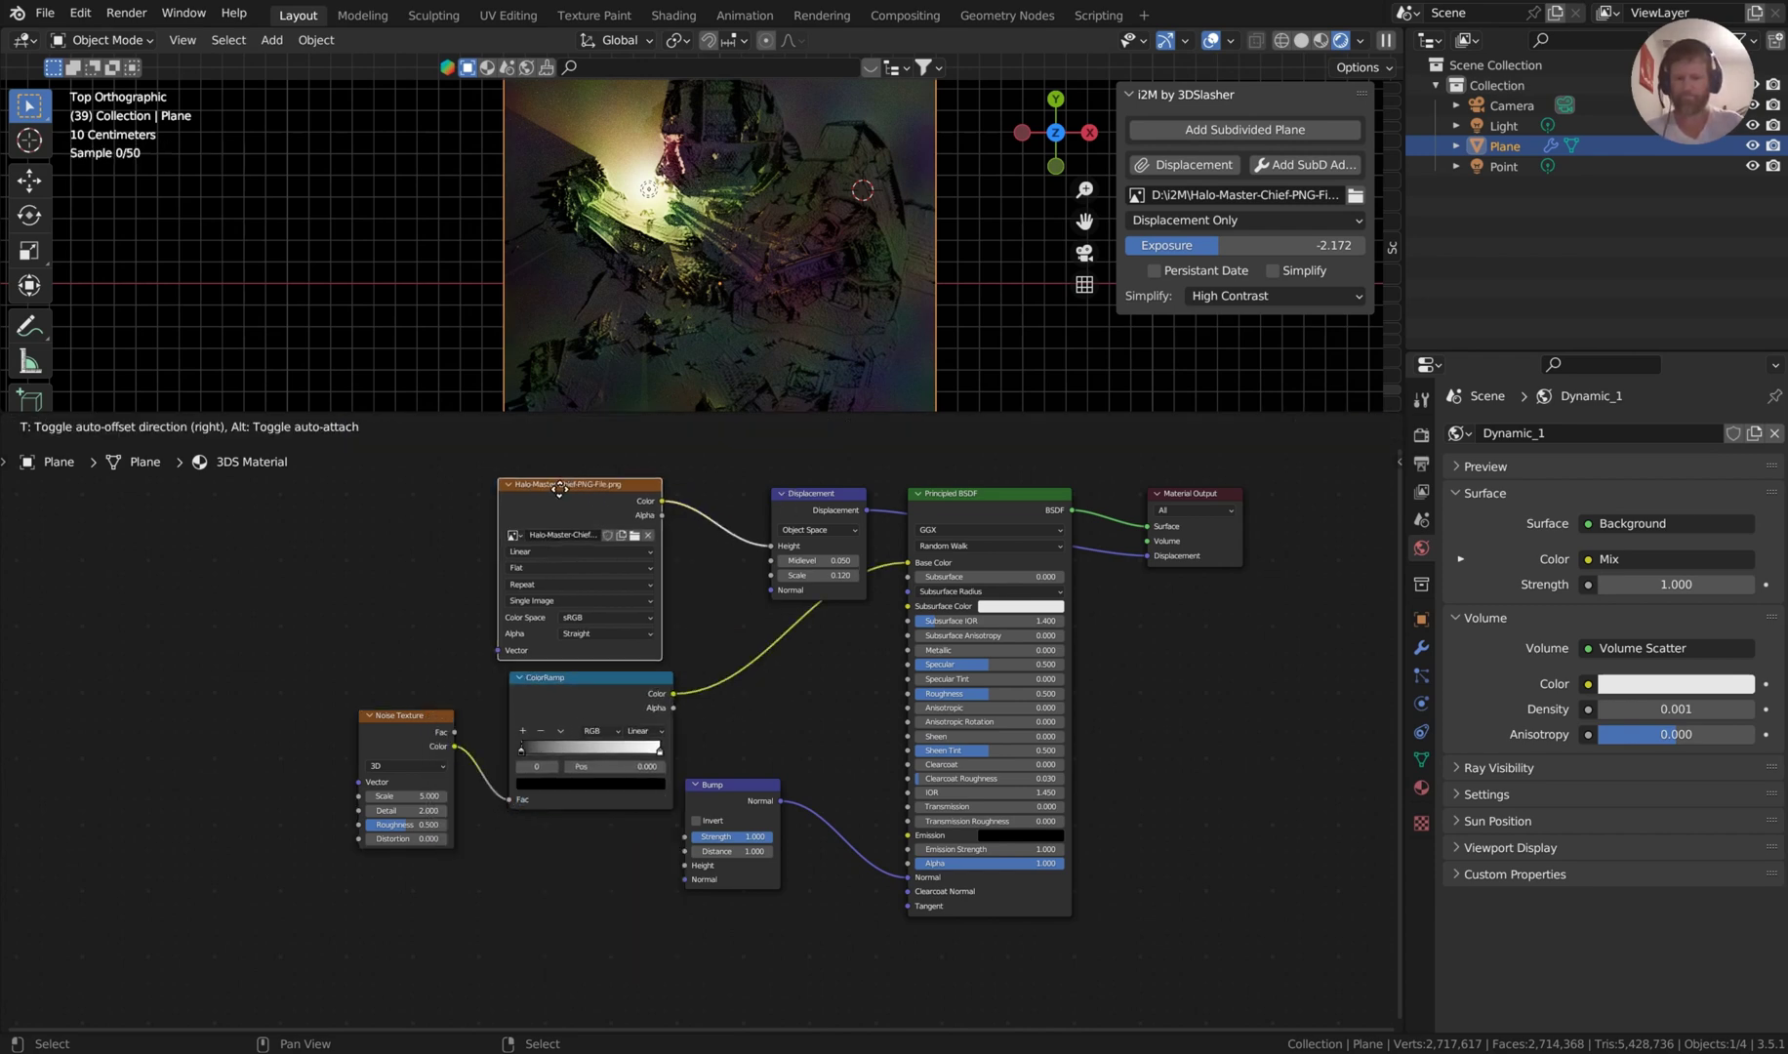
key(h)
drag(575, 683, 582, 549)
Try the ColorRamp's white stop at position 0.538 and return it to 1.000.
scroll(758, 647, up, 3)
scroll(781, 693, up, 2)
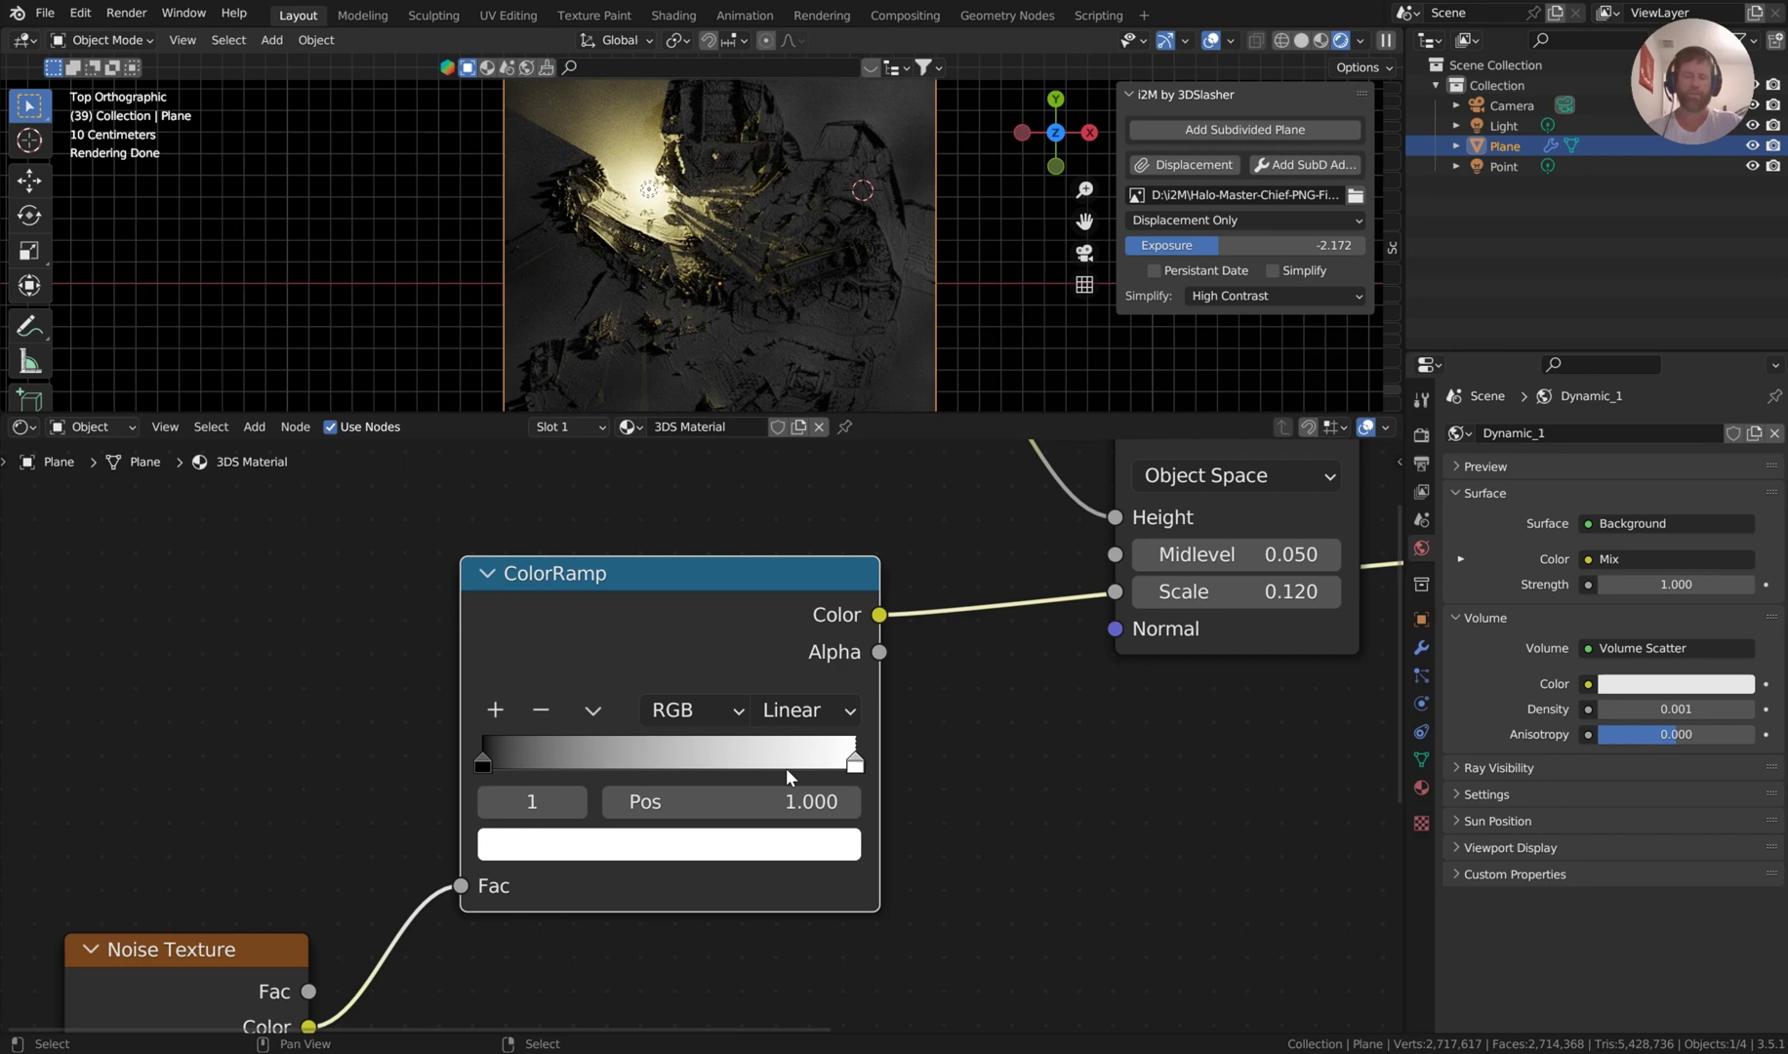
click(676, 772)
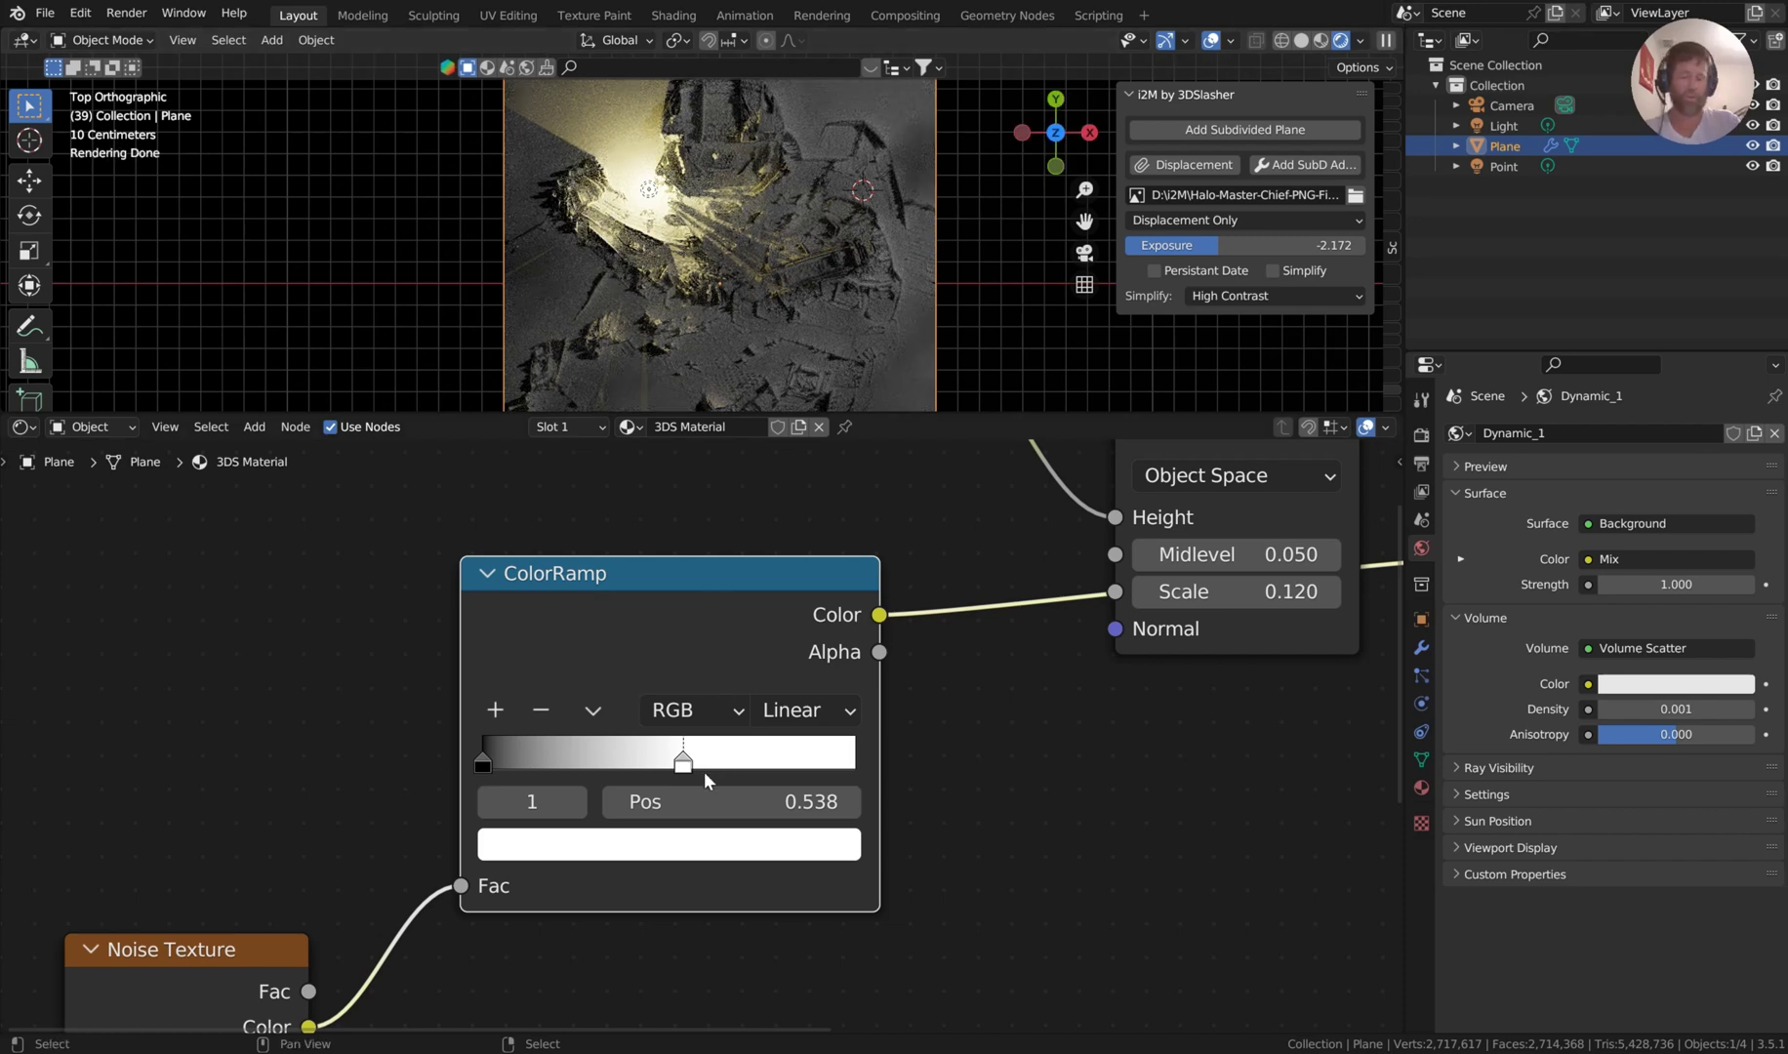
drag(683, 760, 862, 771)
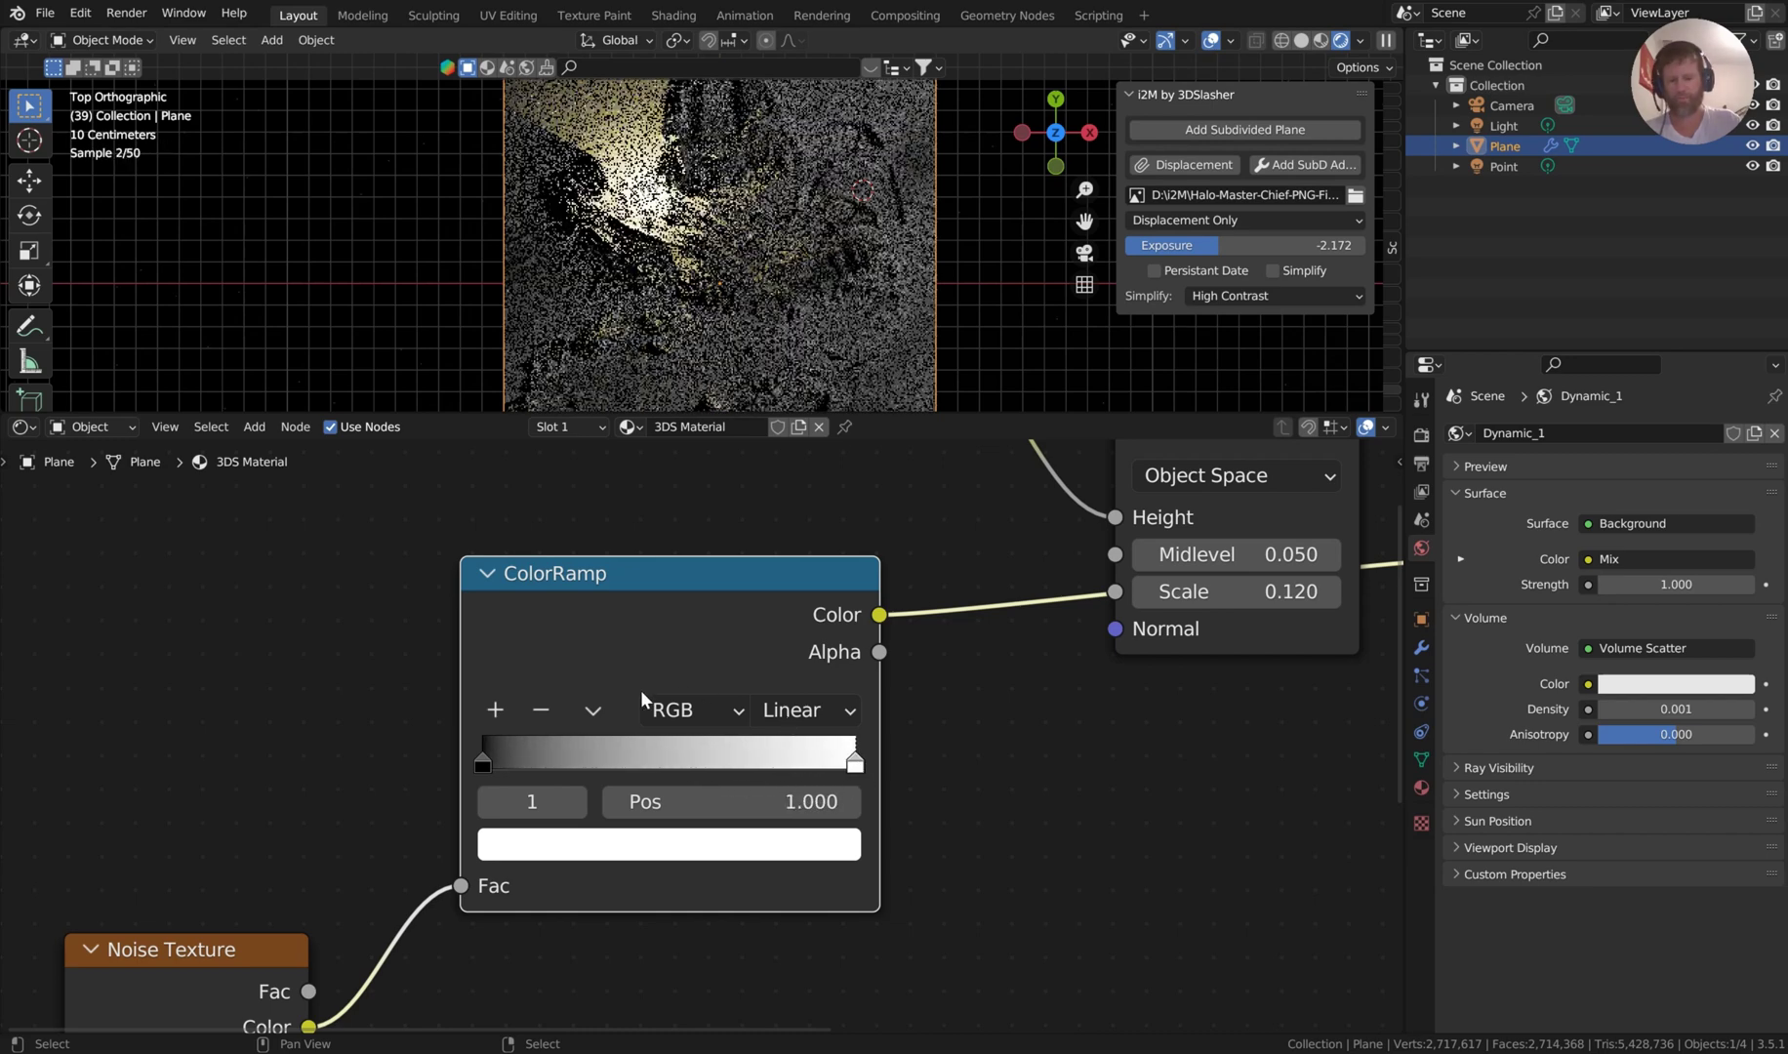
Add a middle stop at position 0.500 to the ColorRamp and colour it green.
click(497, 713)
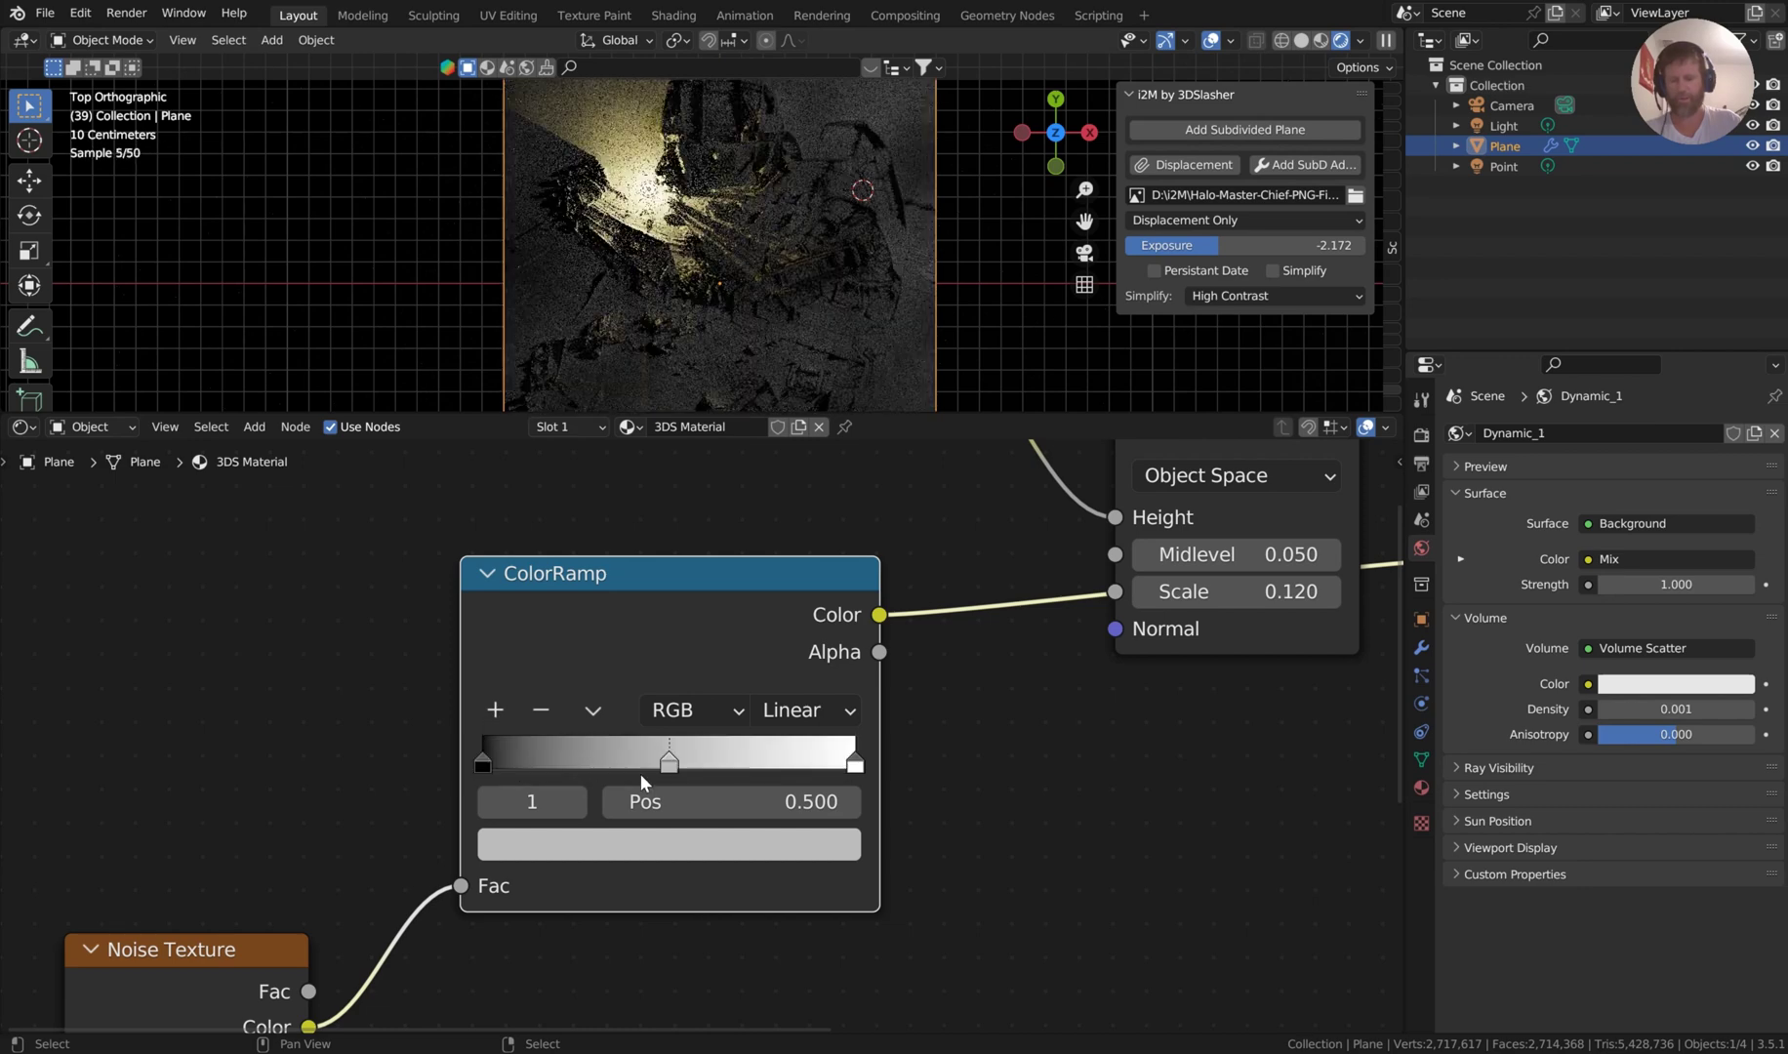
click(664, 845)
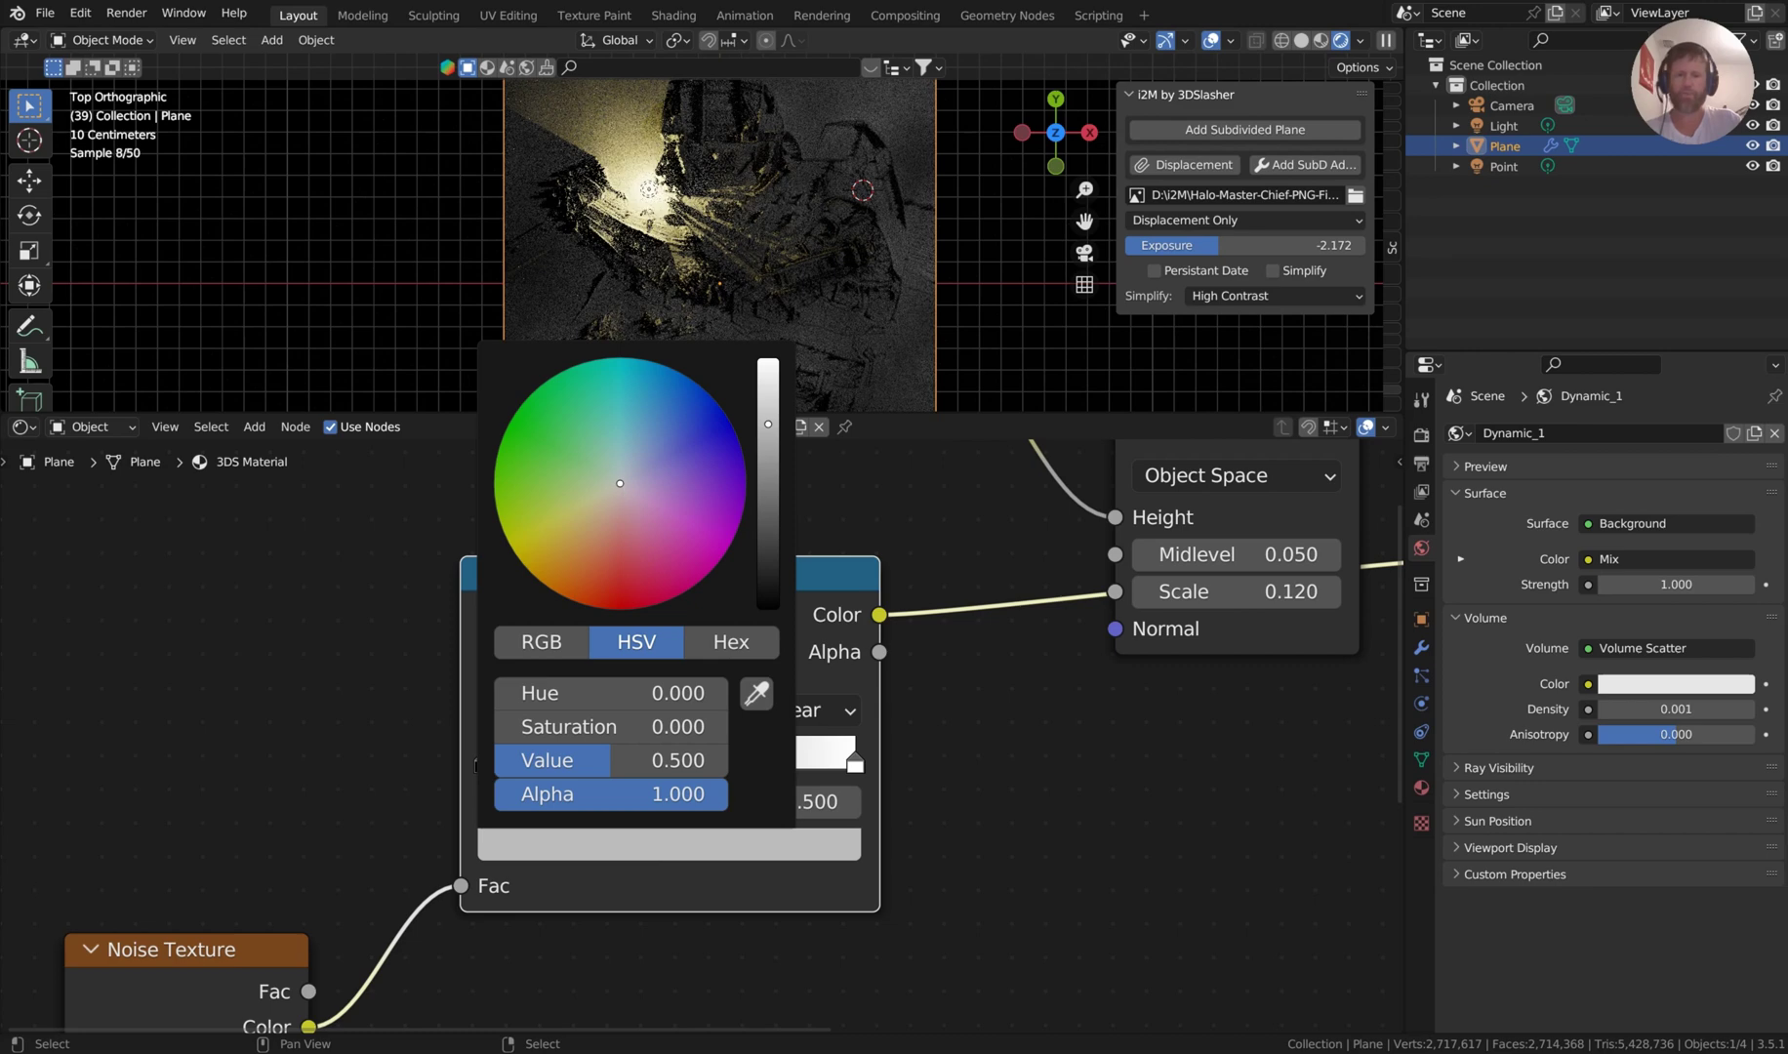
click(529, 420)
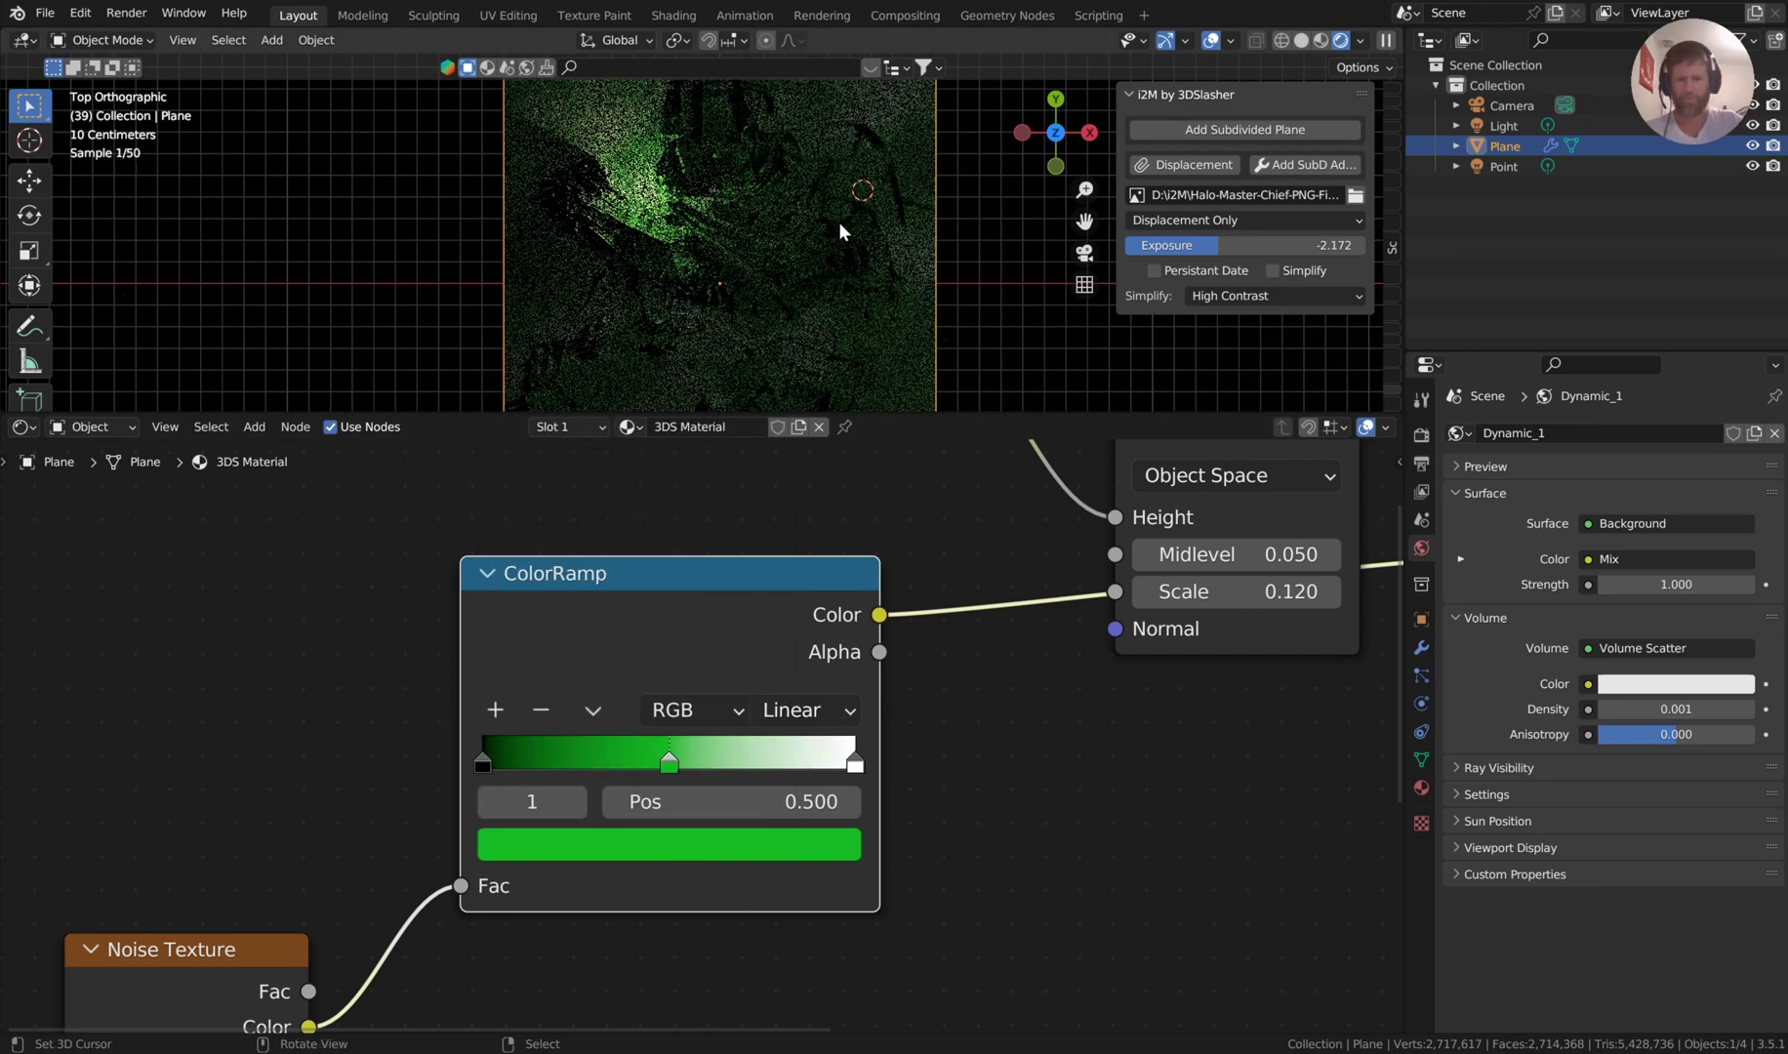
Change the ColorRamp's white end stop at position 1.000 to orange.
scroll(781, 244, up, 3)
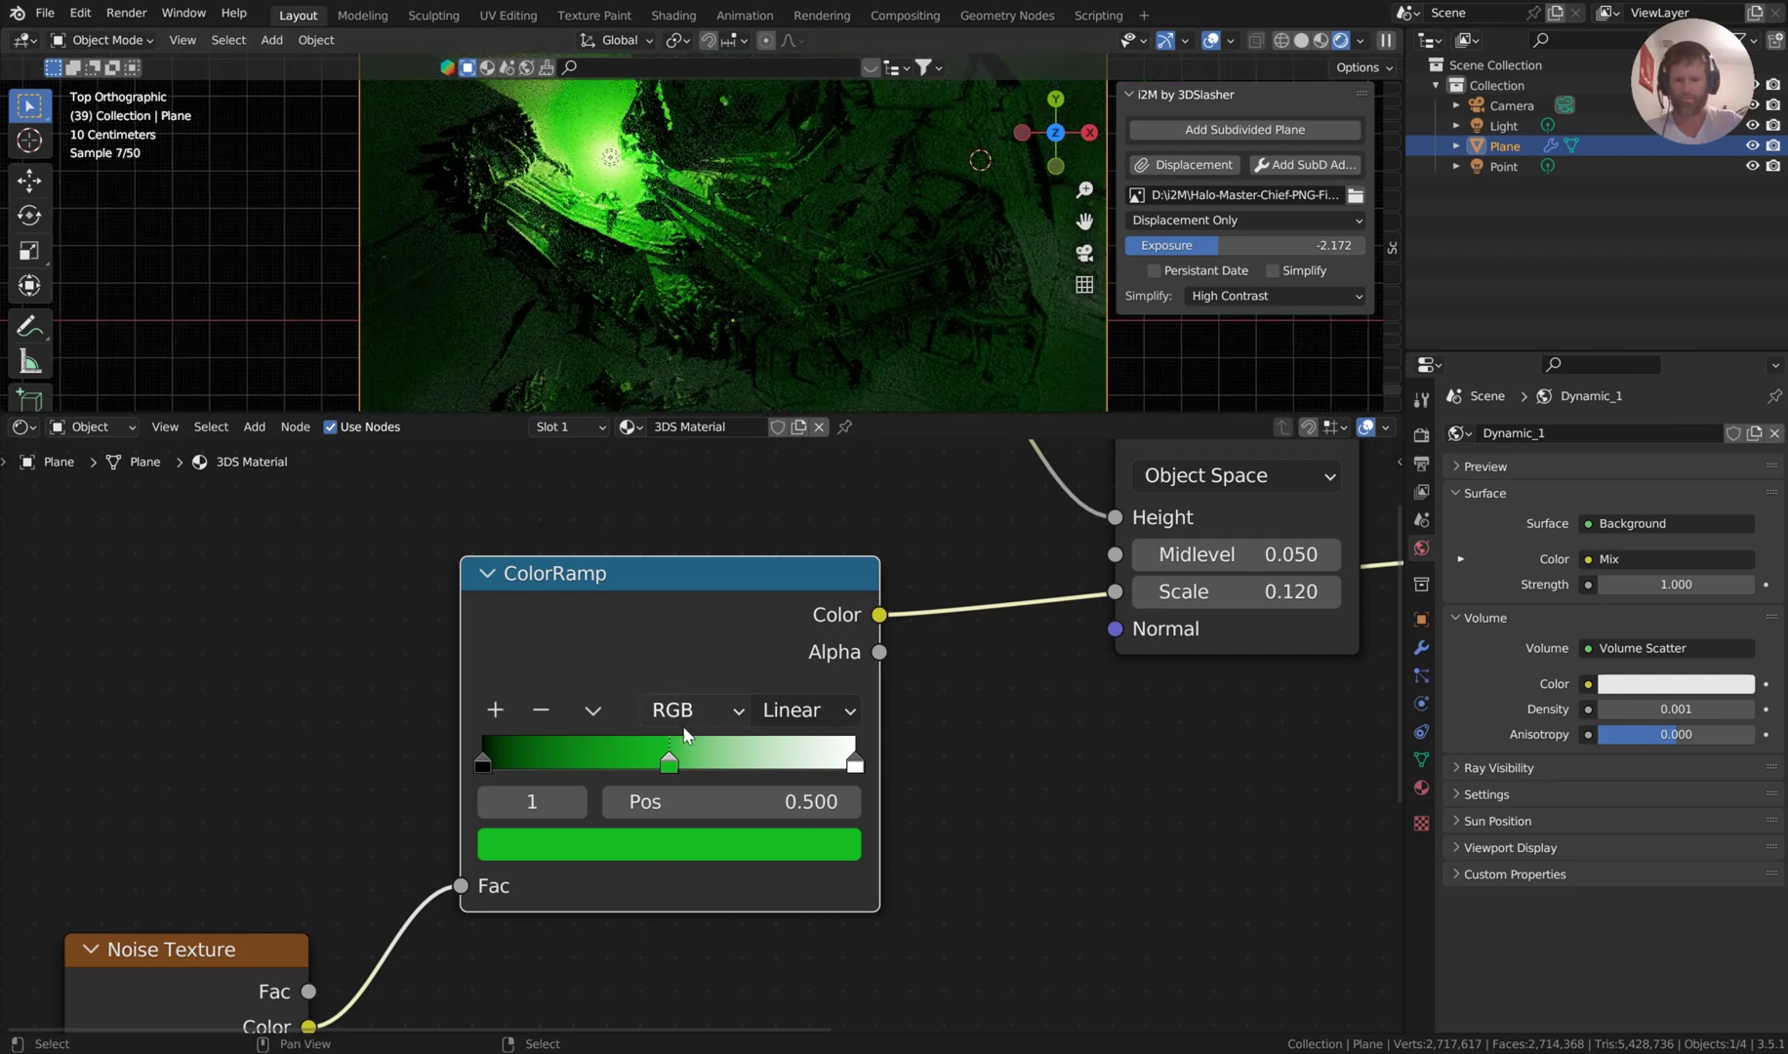
click(855, 763)
click(801, 847)
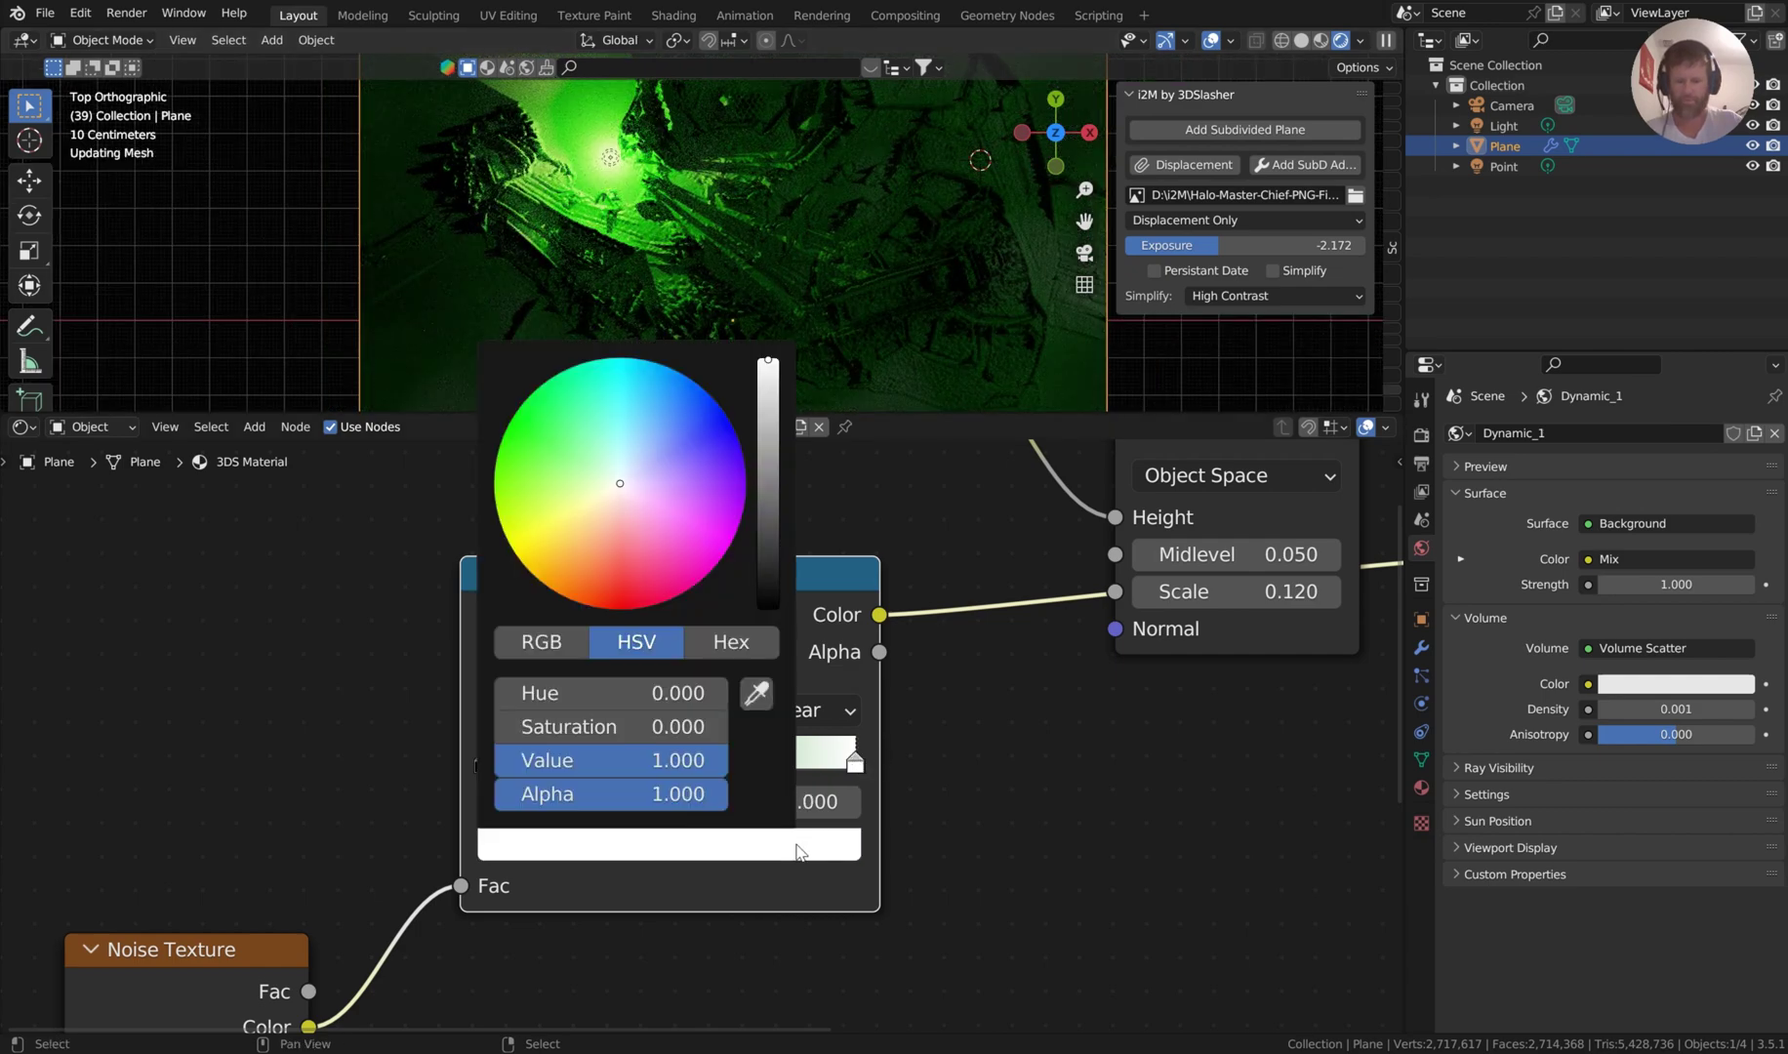
drag(626, 484, 587, 583)
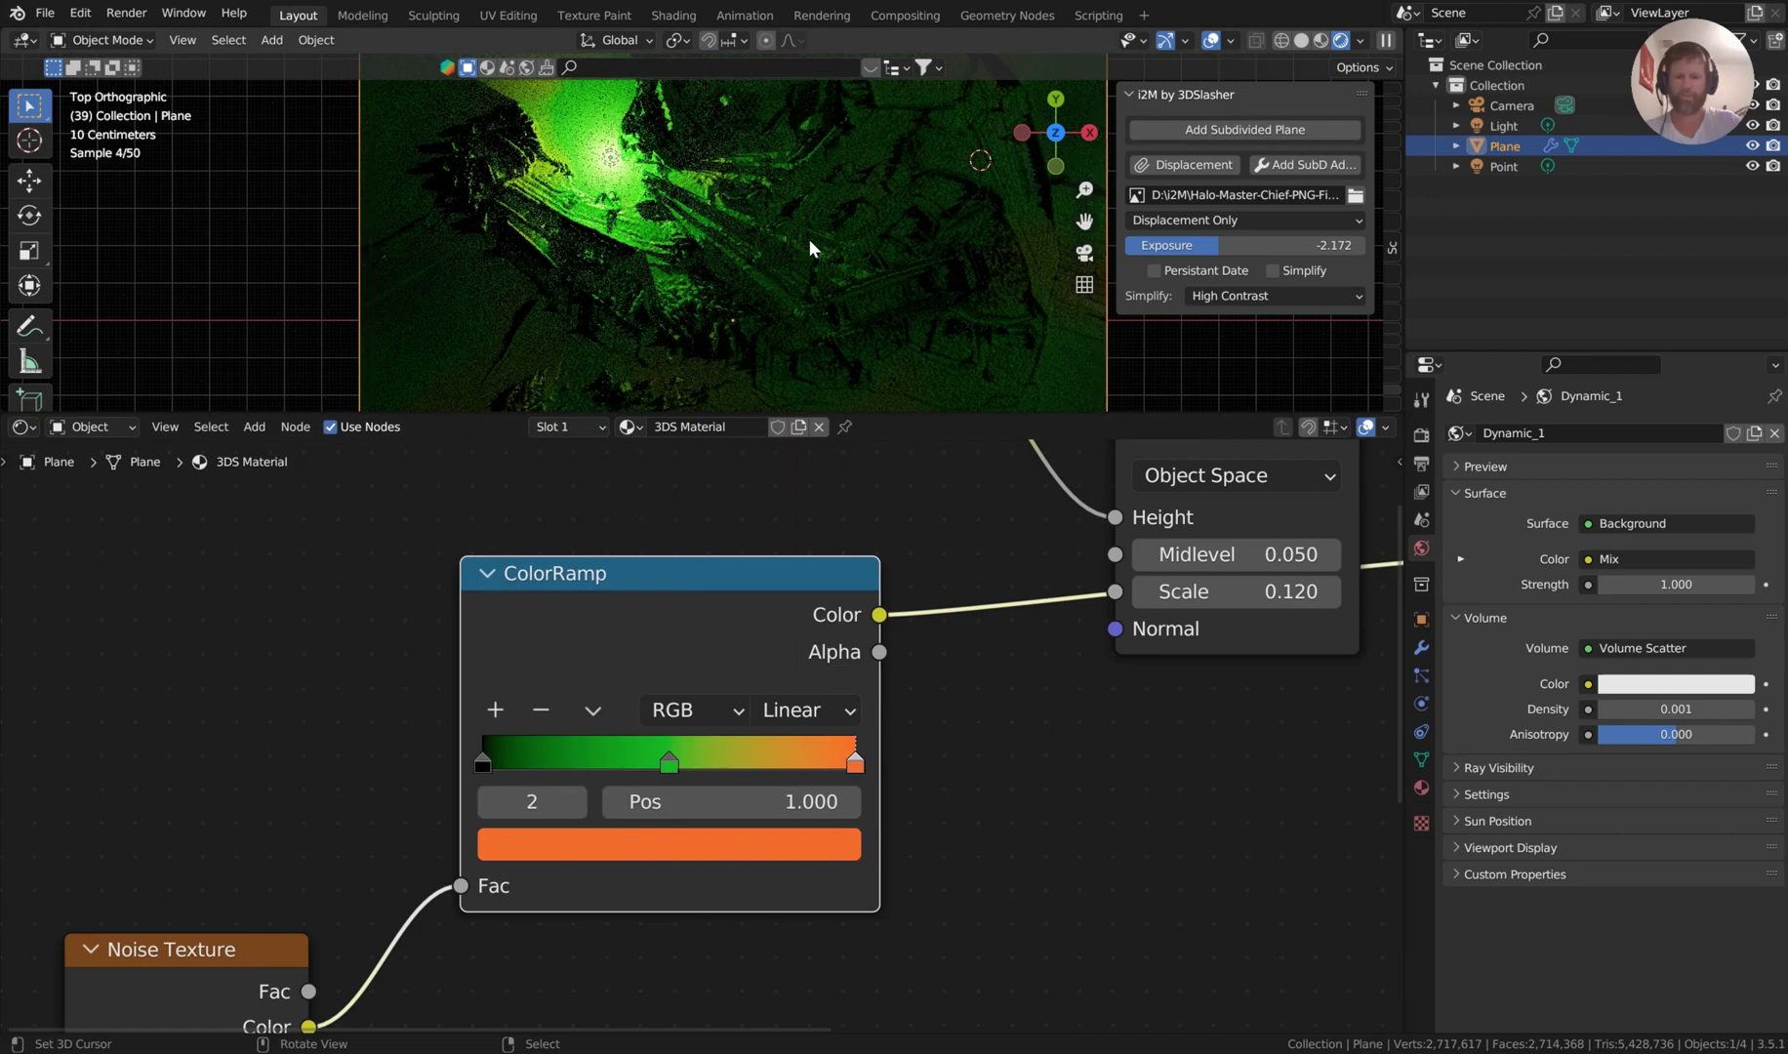
Set the Noise Texture's Scale to 30 and its Detail to 8.
scroll(750, 178, down, 1)
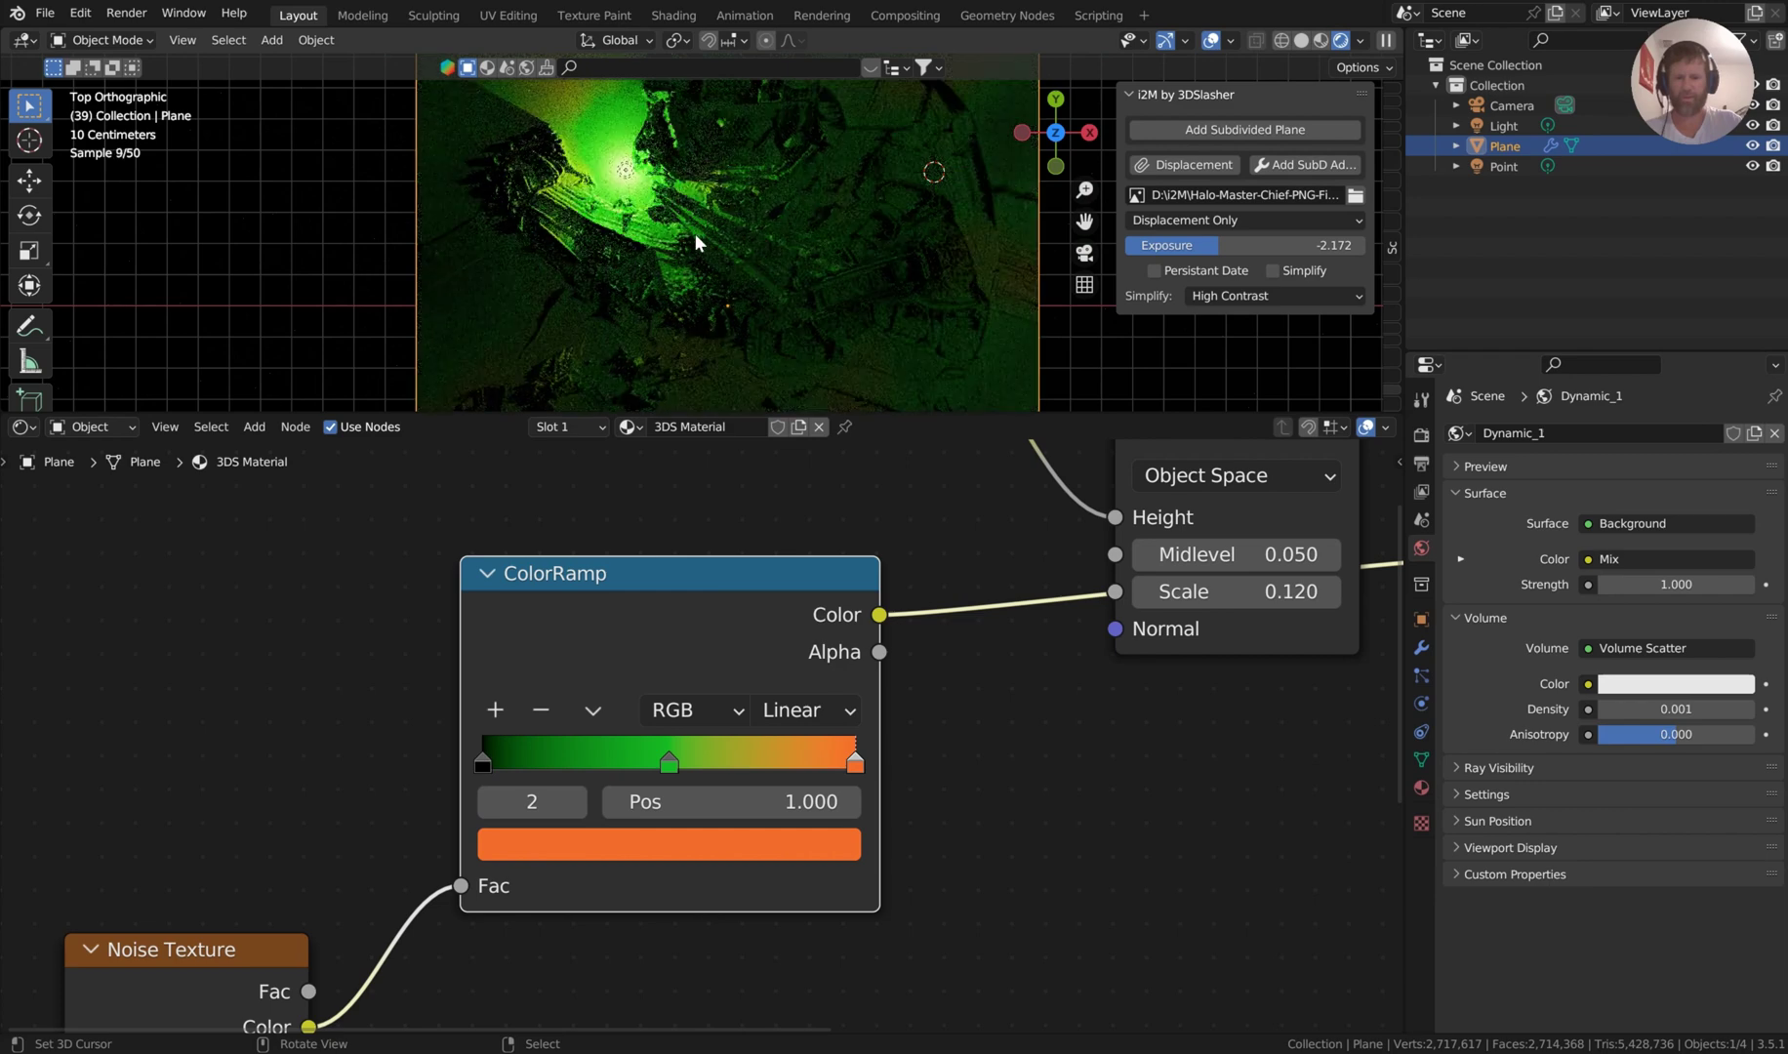
middle_drag(577, 500, 1026, 271)
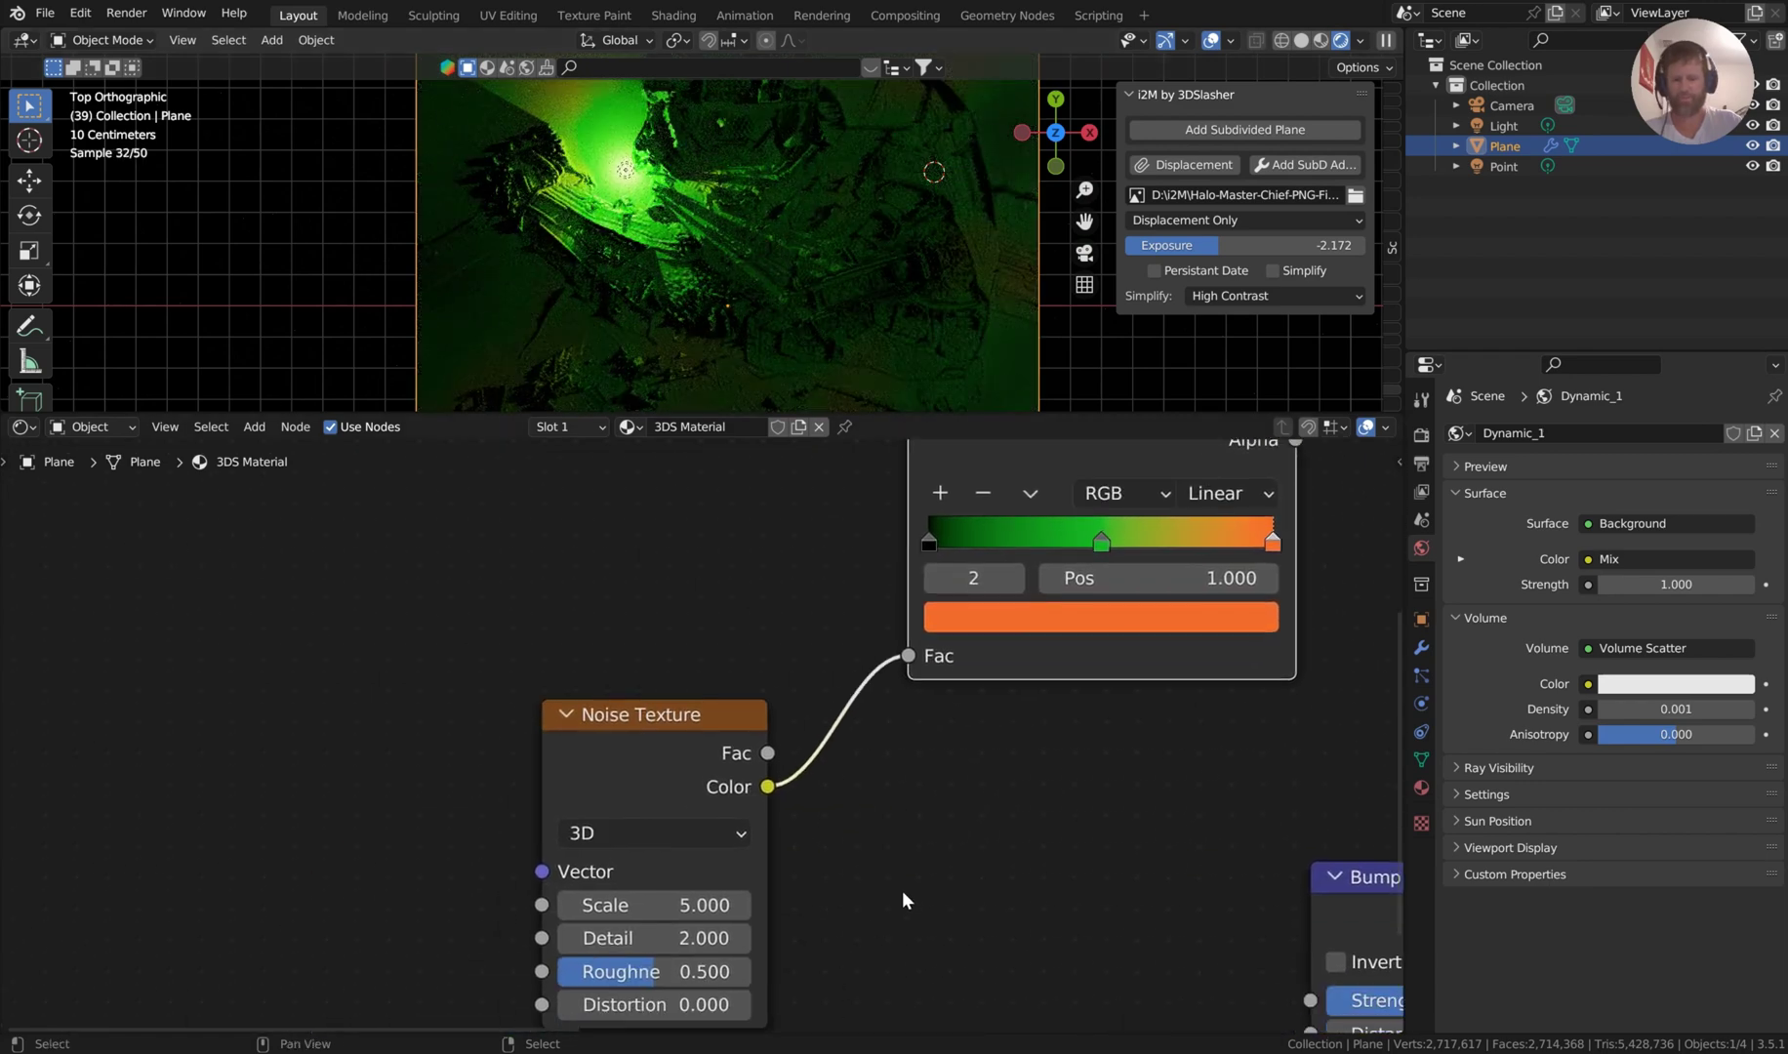
scroll(903, 890, up, 1)
middle_drag(902, 890, 914, 696)
scroll(914, 708, up, 2)
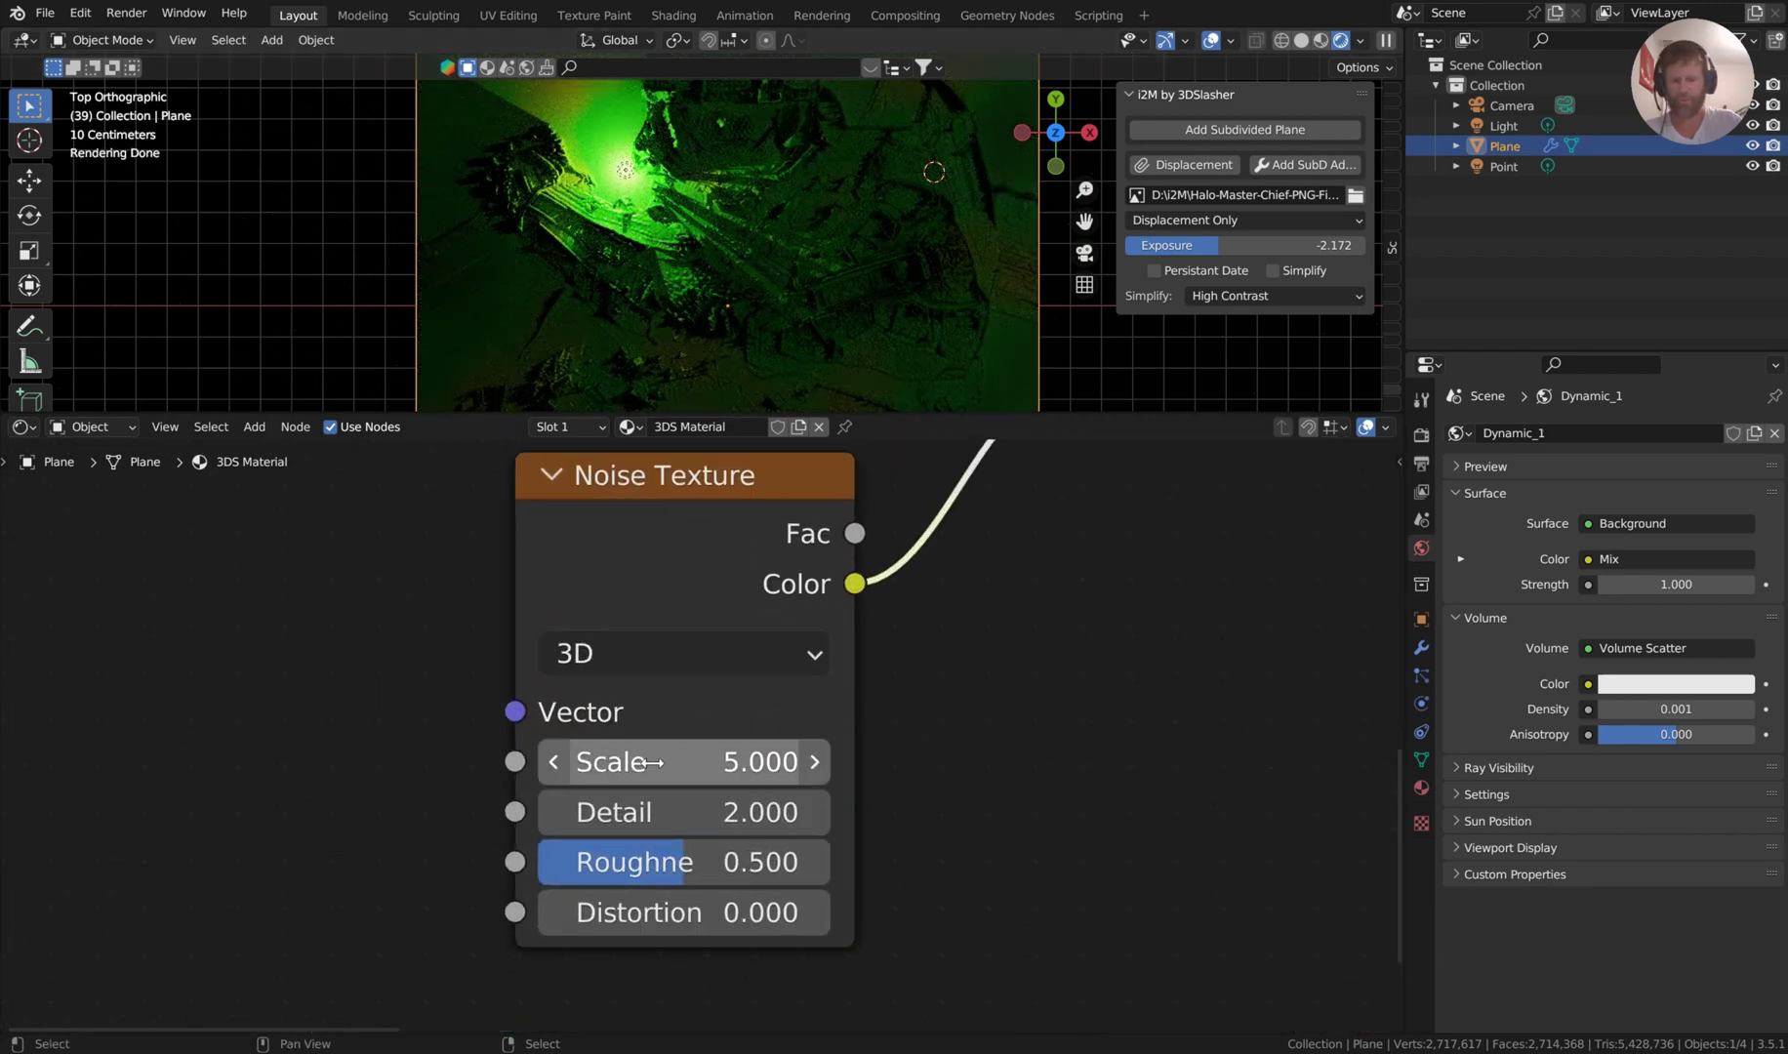
drag(651, 762, 847, 762)
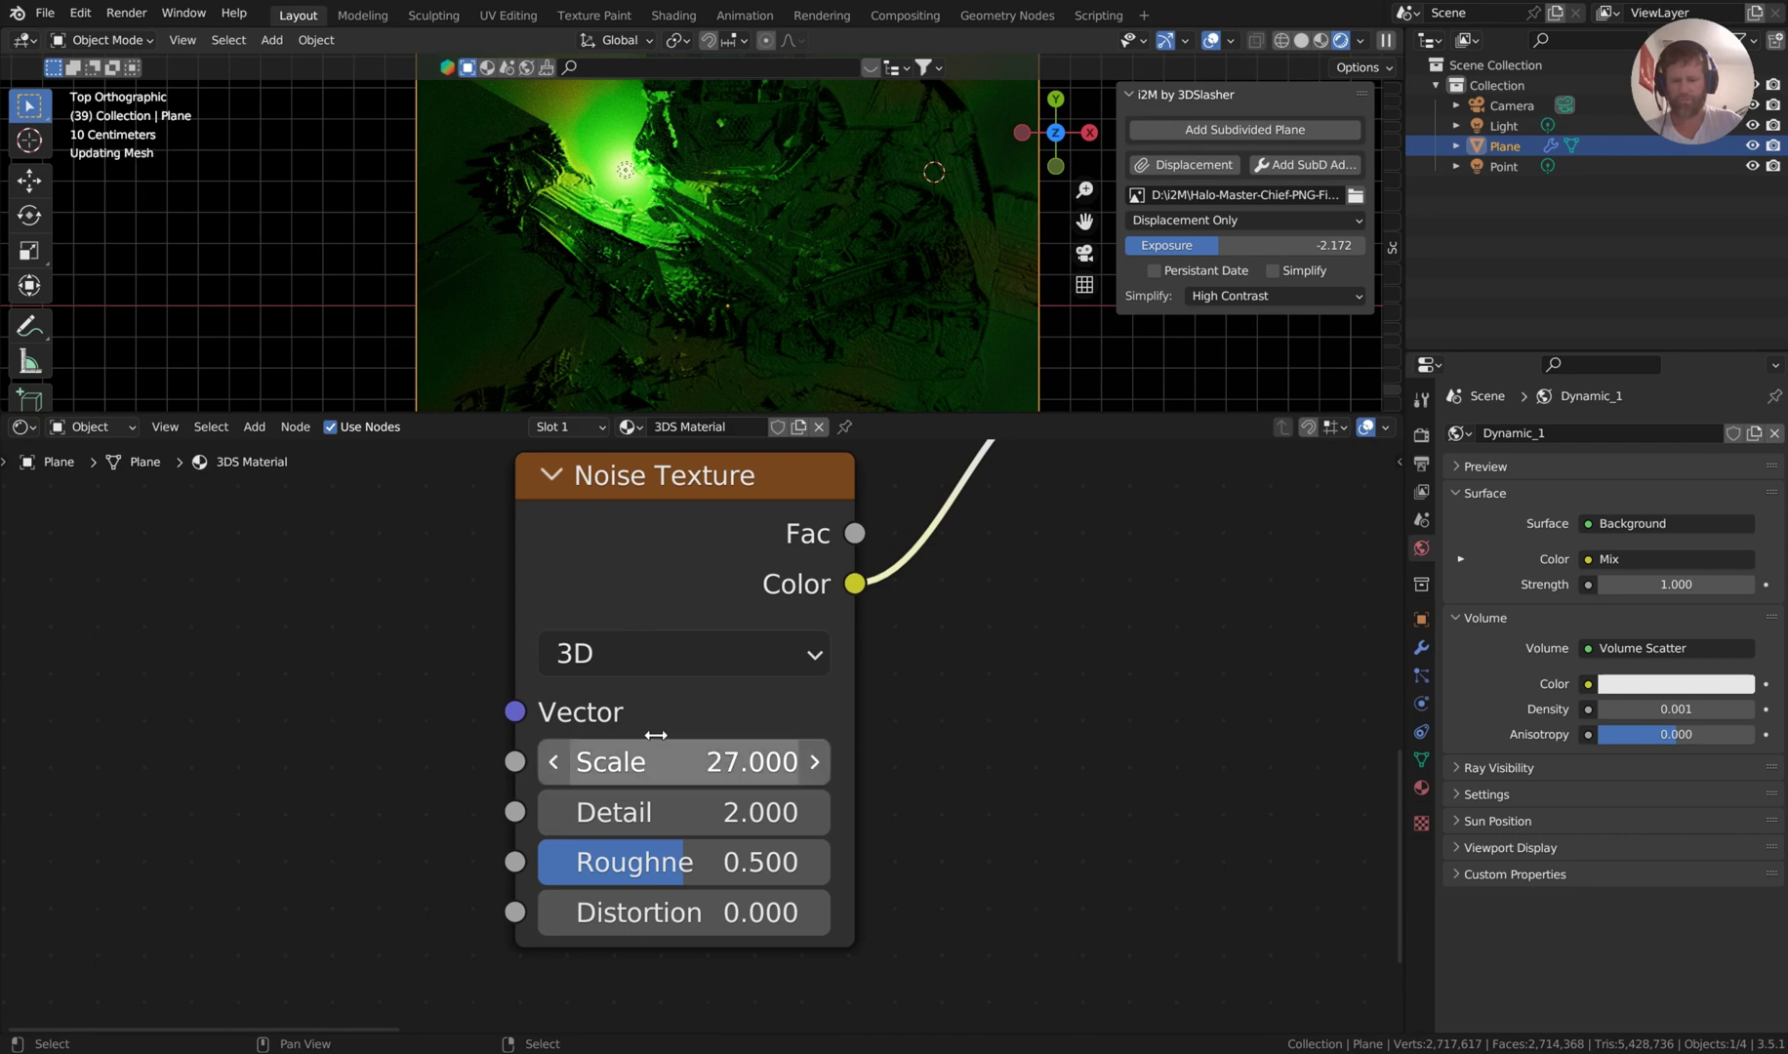
click(721, 762)
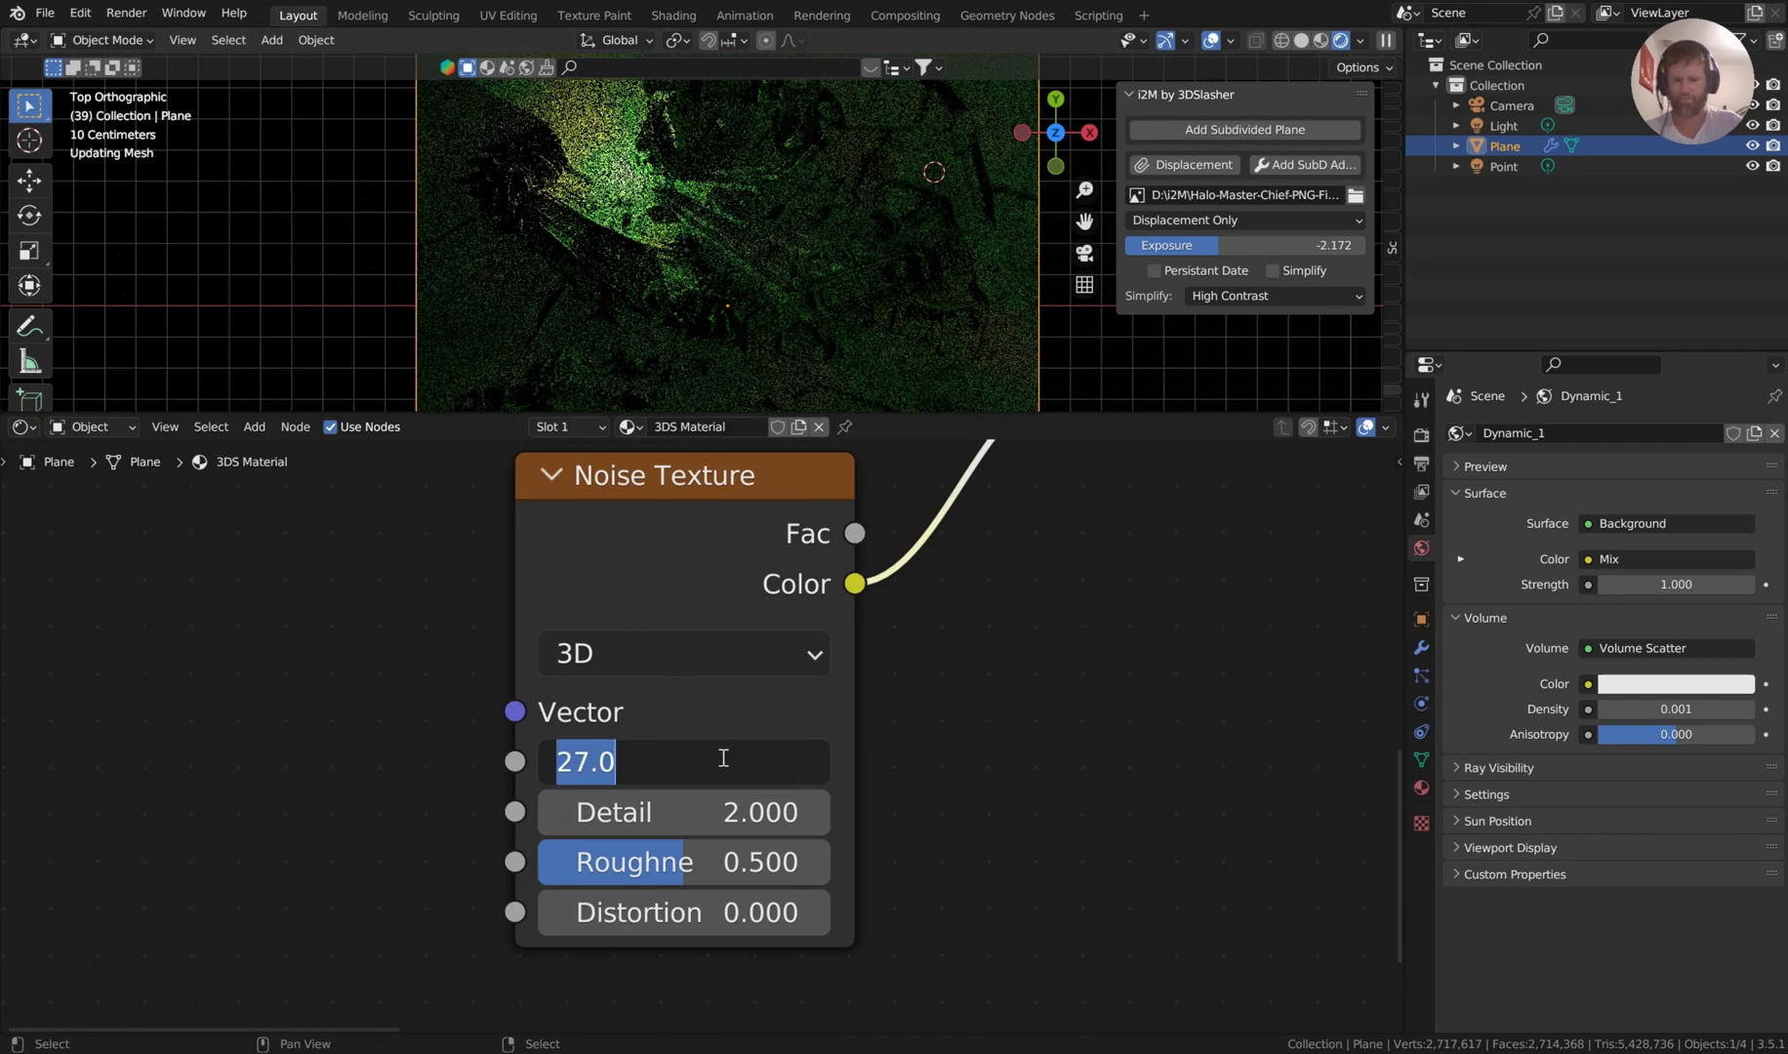
text(30)
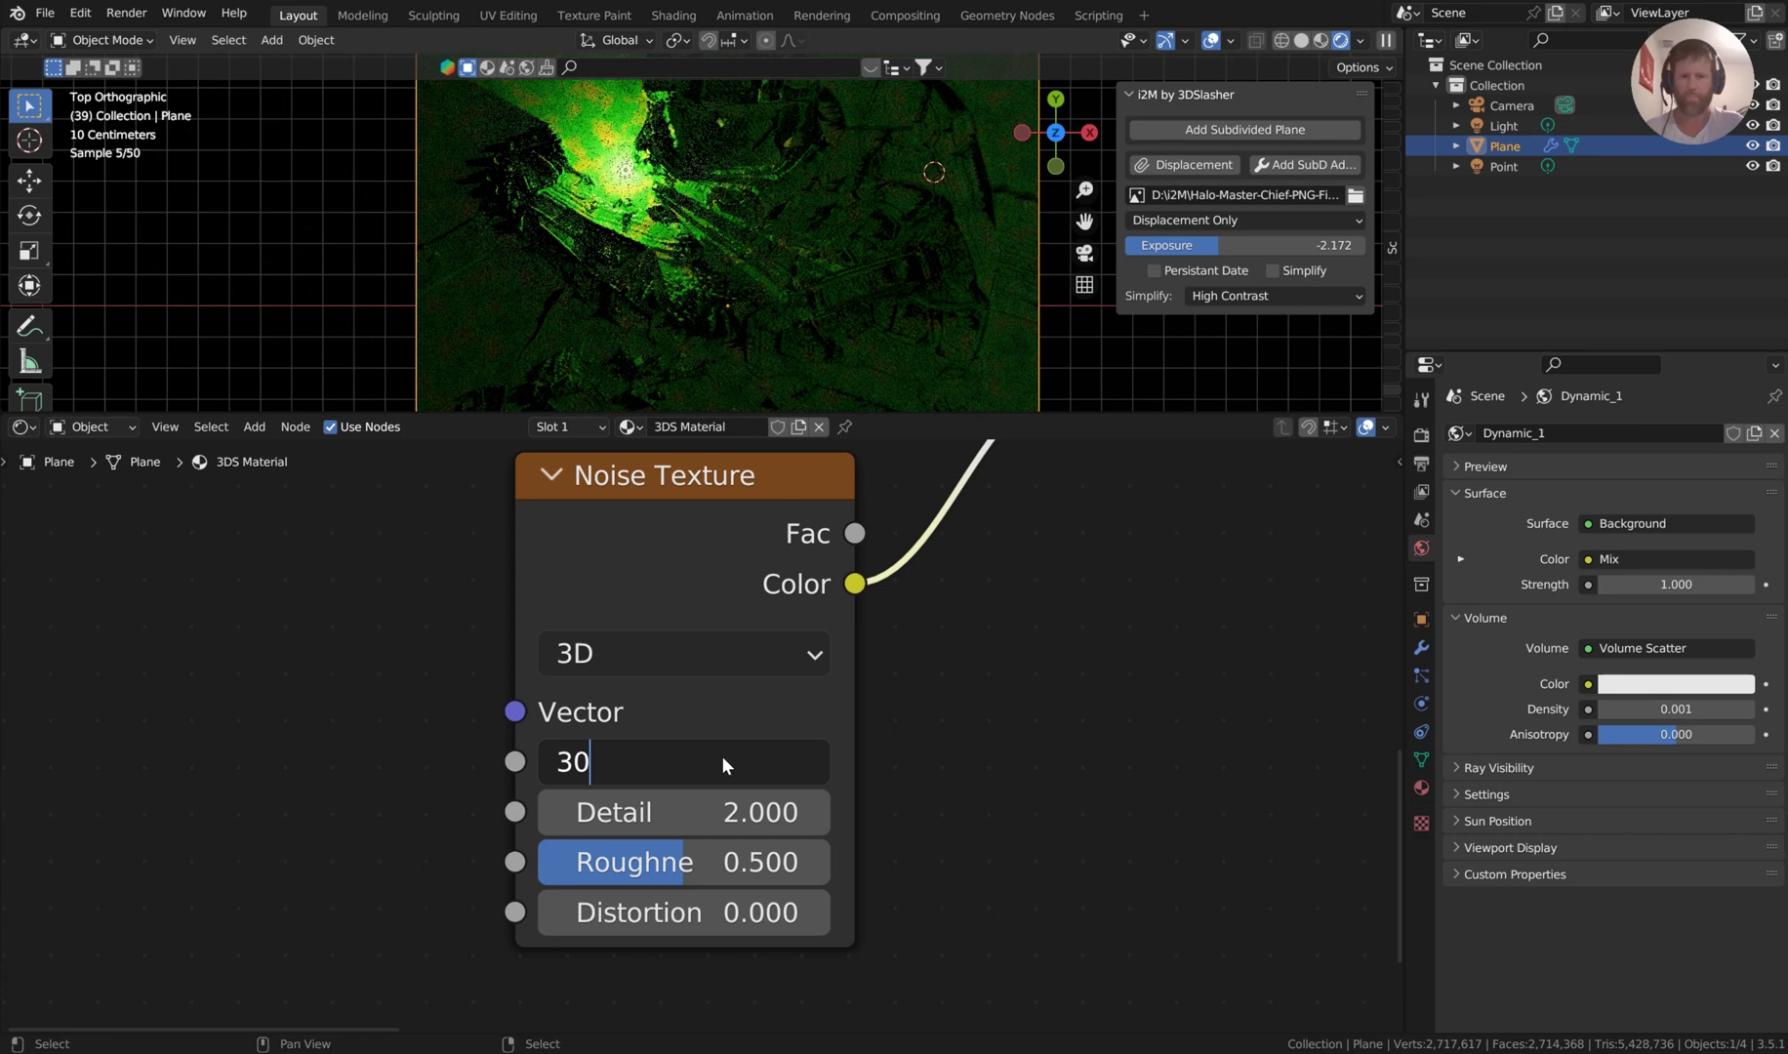
key(Return)
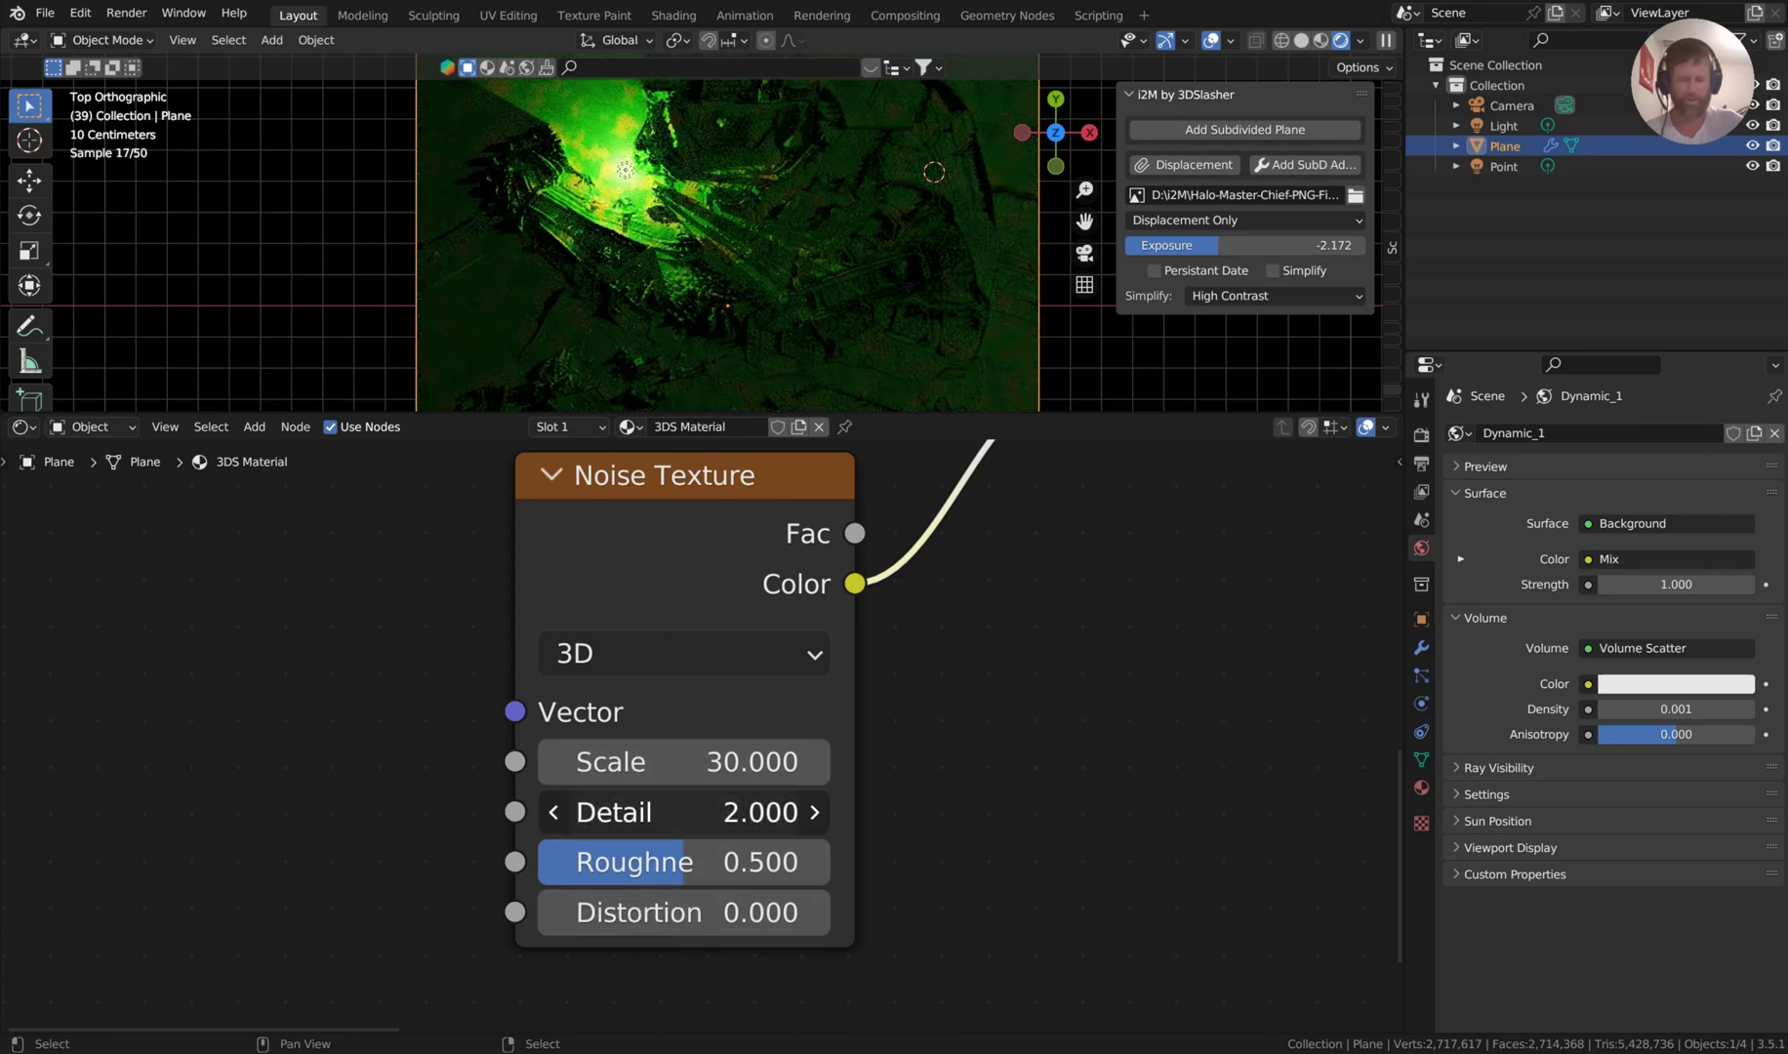
drag(683, 812, 742, 811)
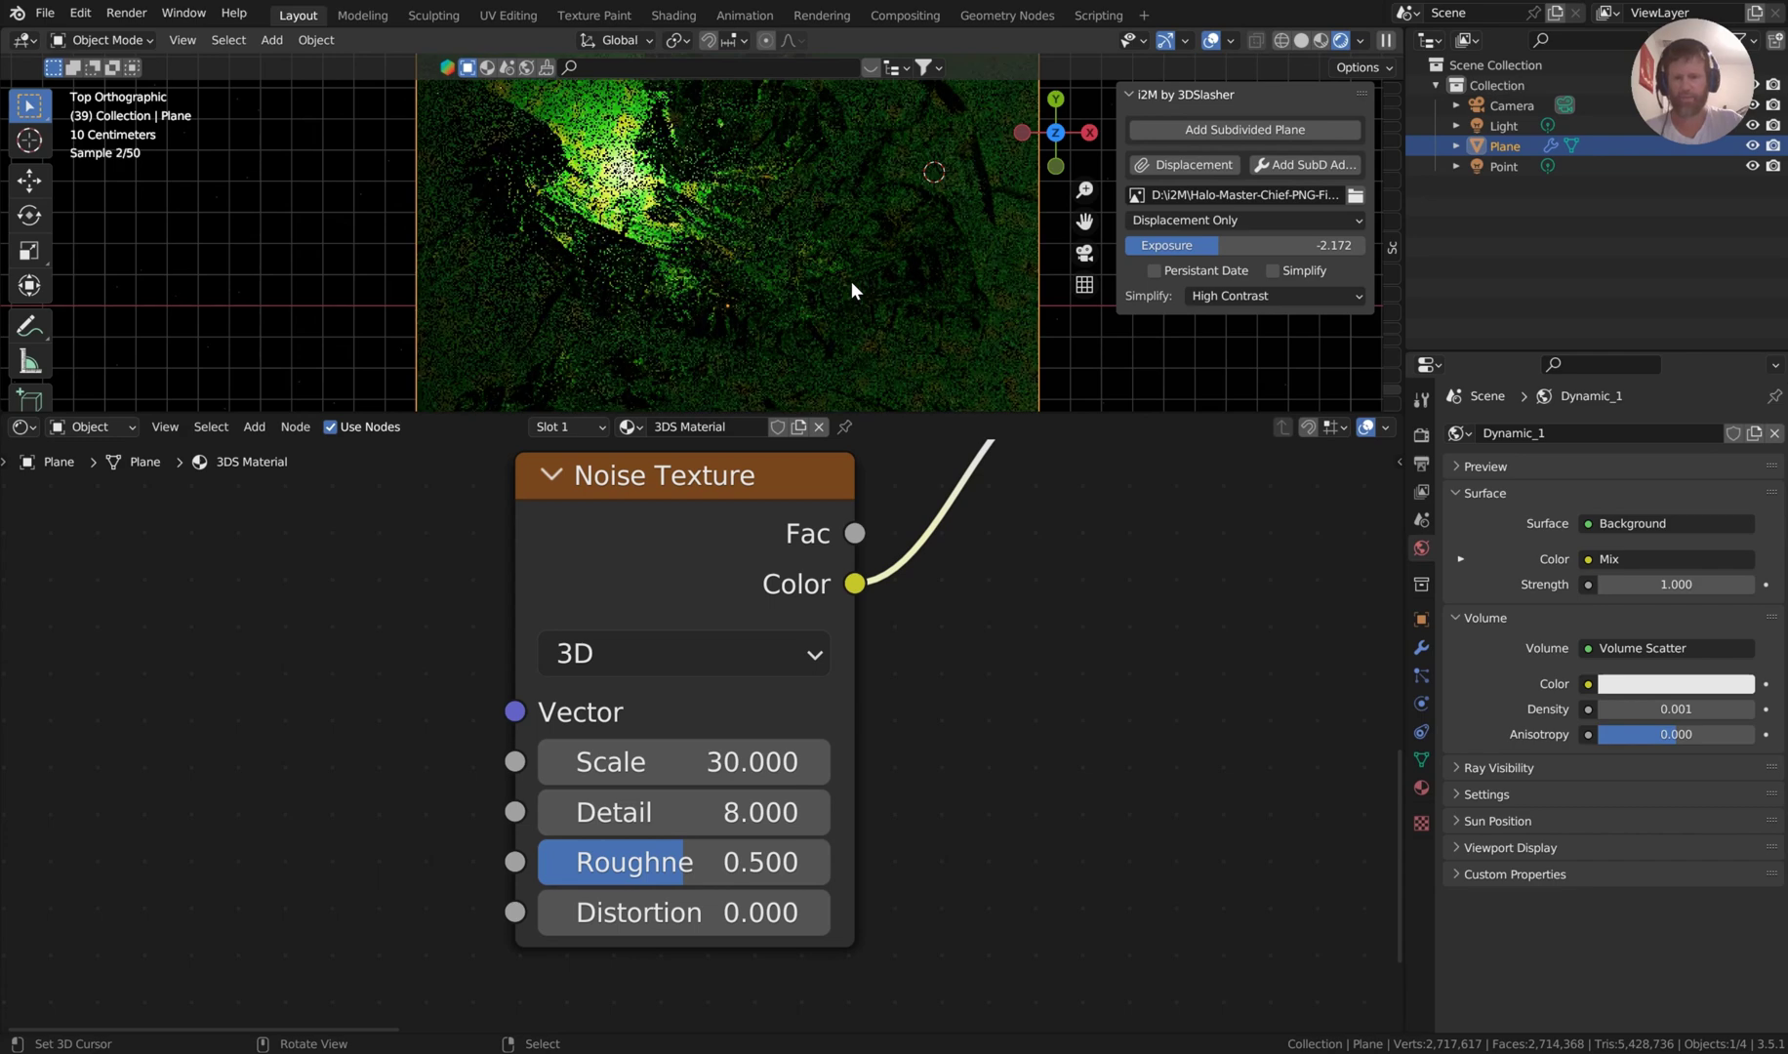
Switch the viewport to Material Preview shading and make its area taller above the node editor.
scroll(944, 119, up, 2)
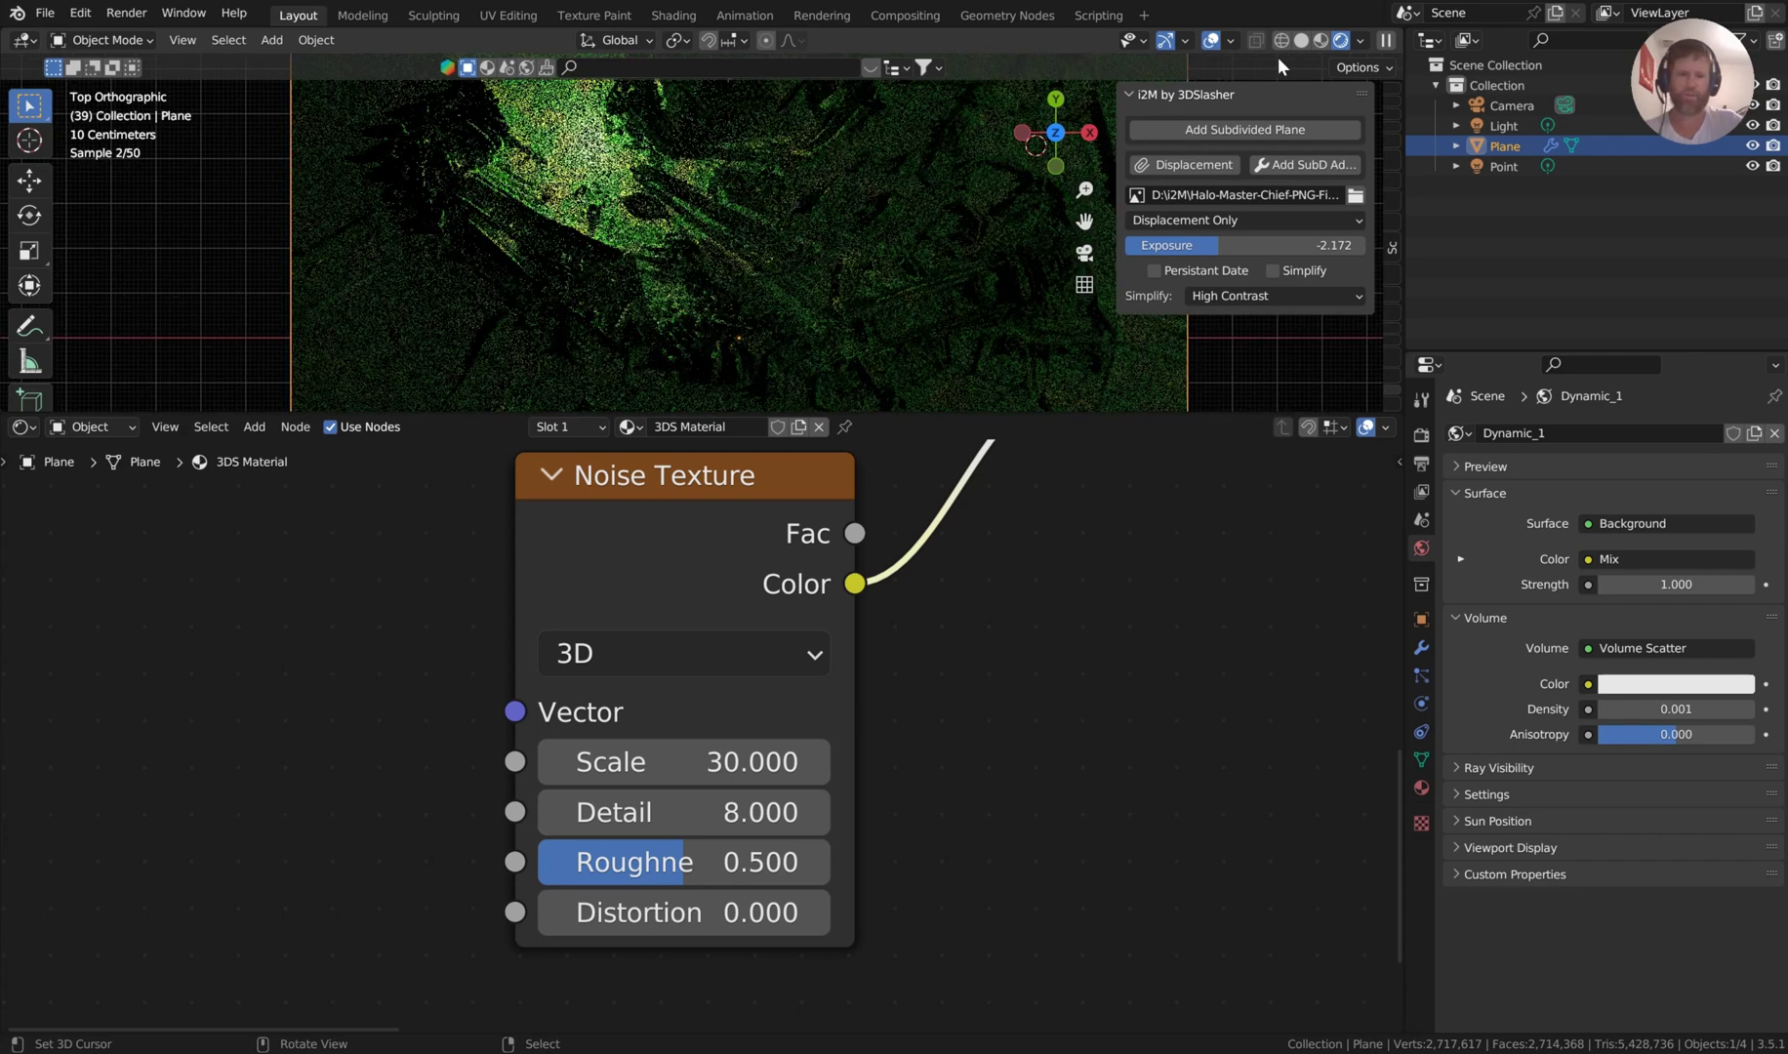
click(1321, 41)
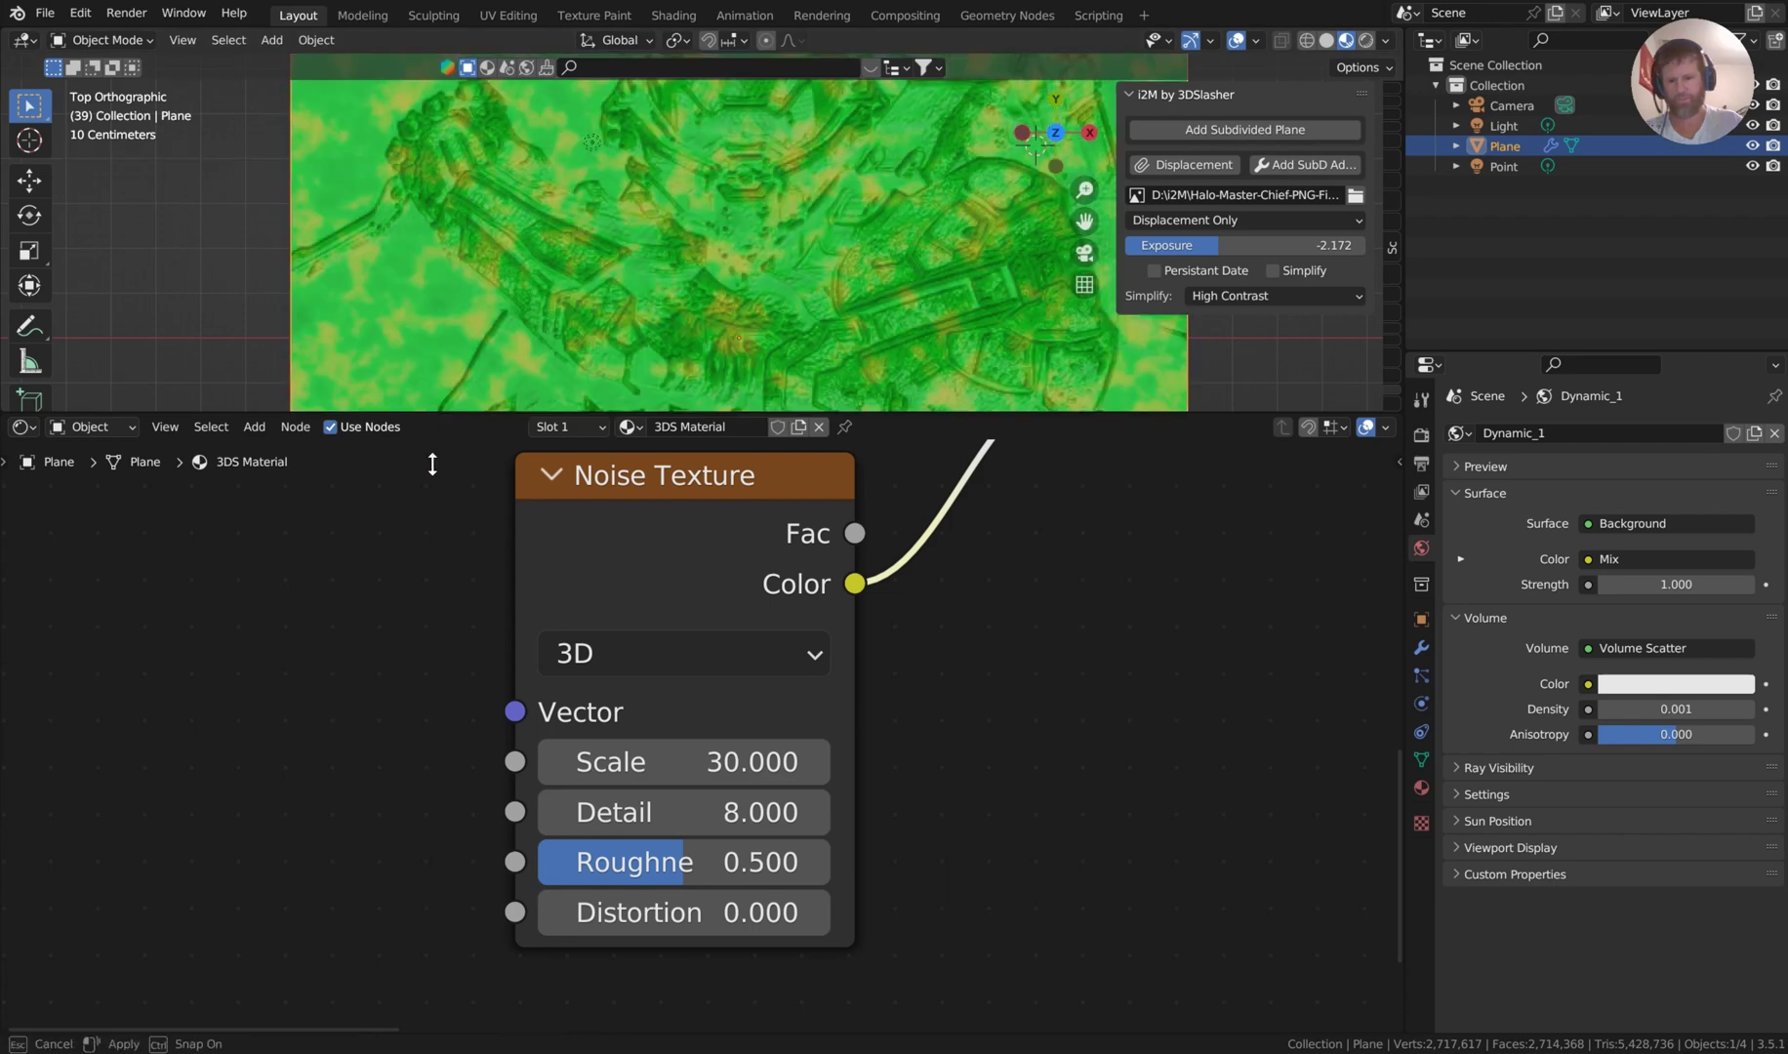
drag(430, 410, 430, 598)
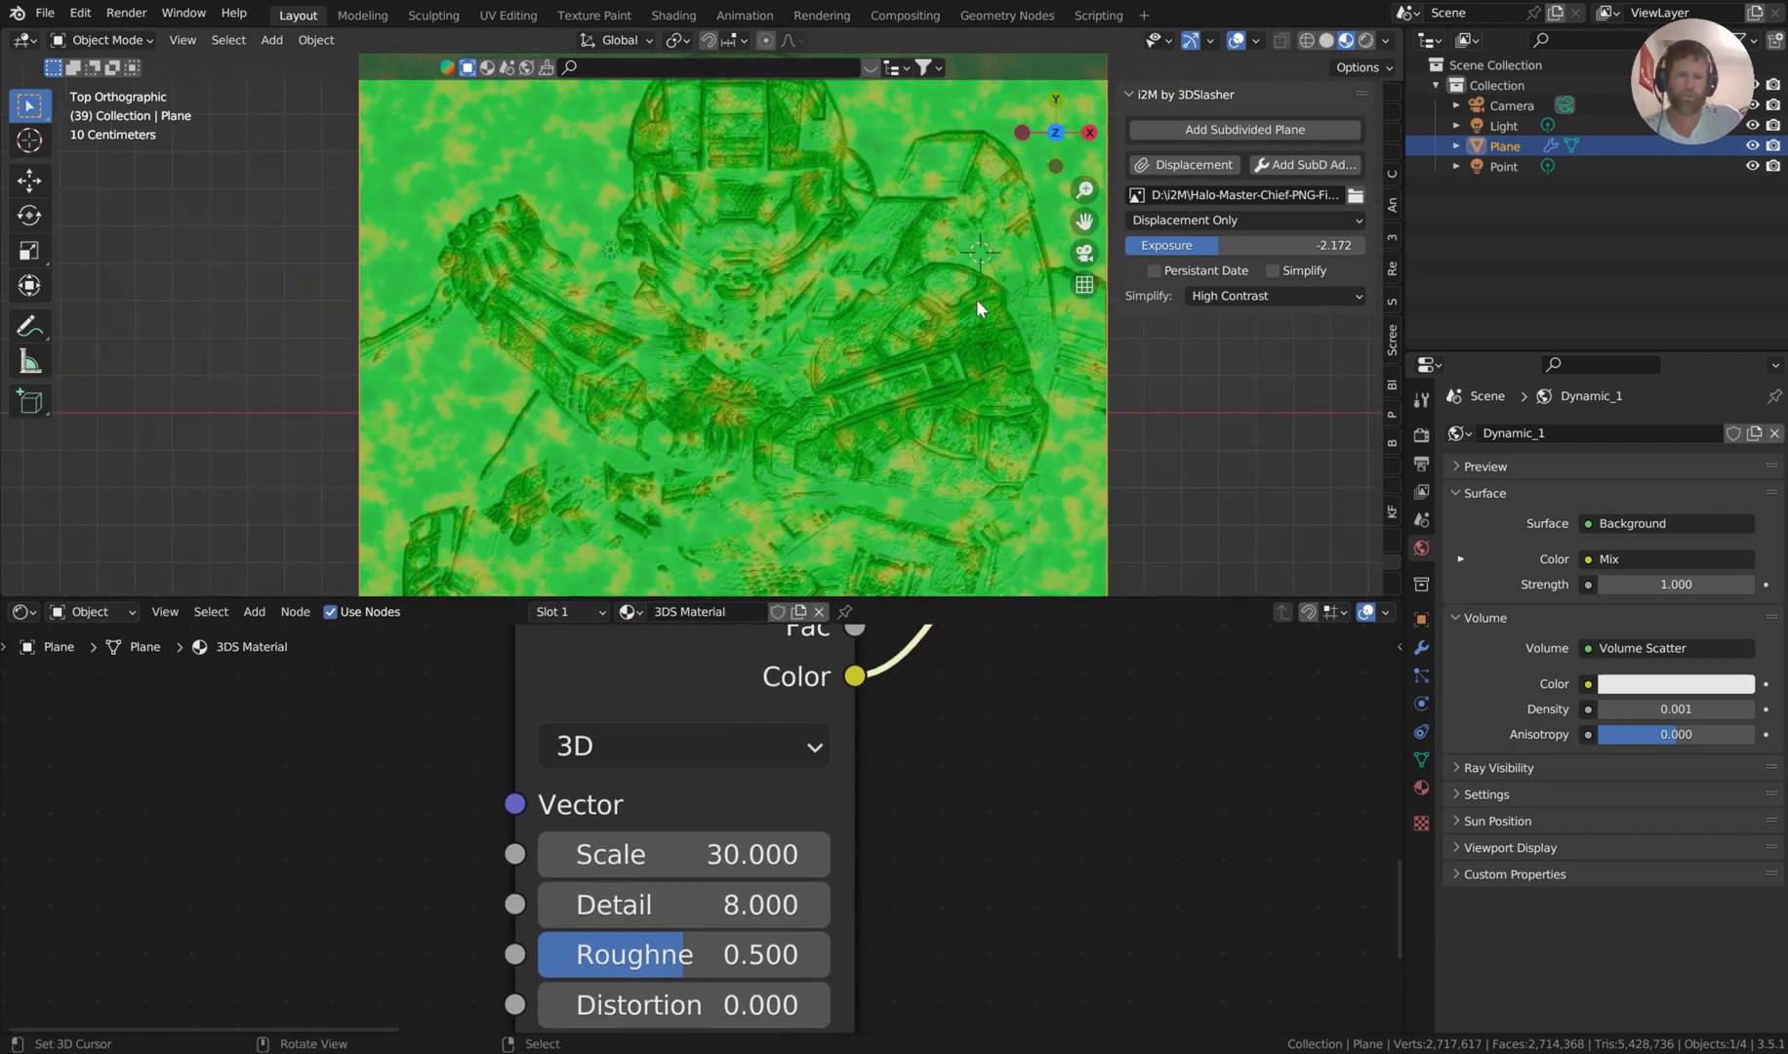
Enable Scene Lights for the Material Preview shading and set the i2M Exposure to -3.737.
mouse_move(1220, 245)
mouse_down()
mouse_move(1181, 245)
mouse_move(1235, 245)
mouse_up()
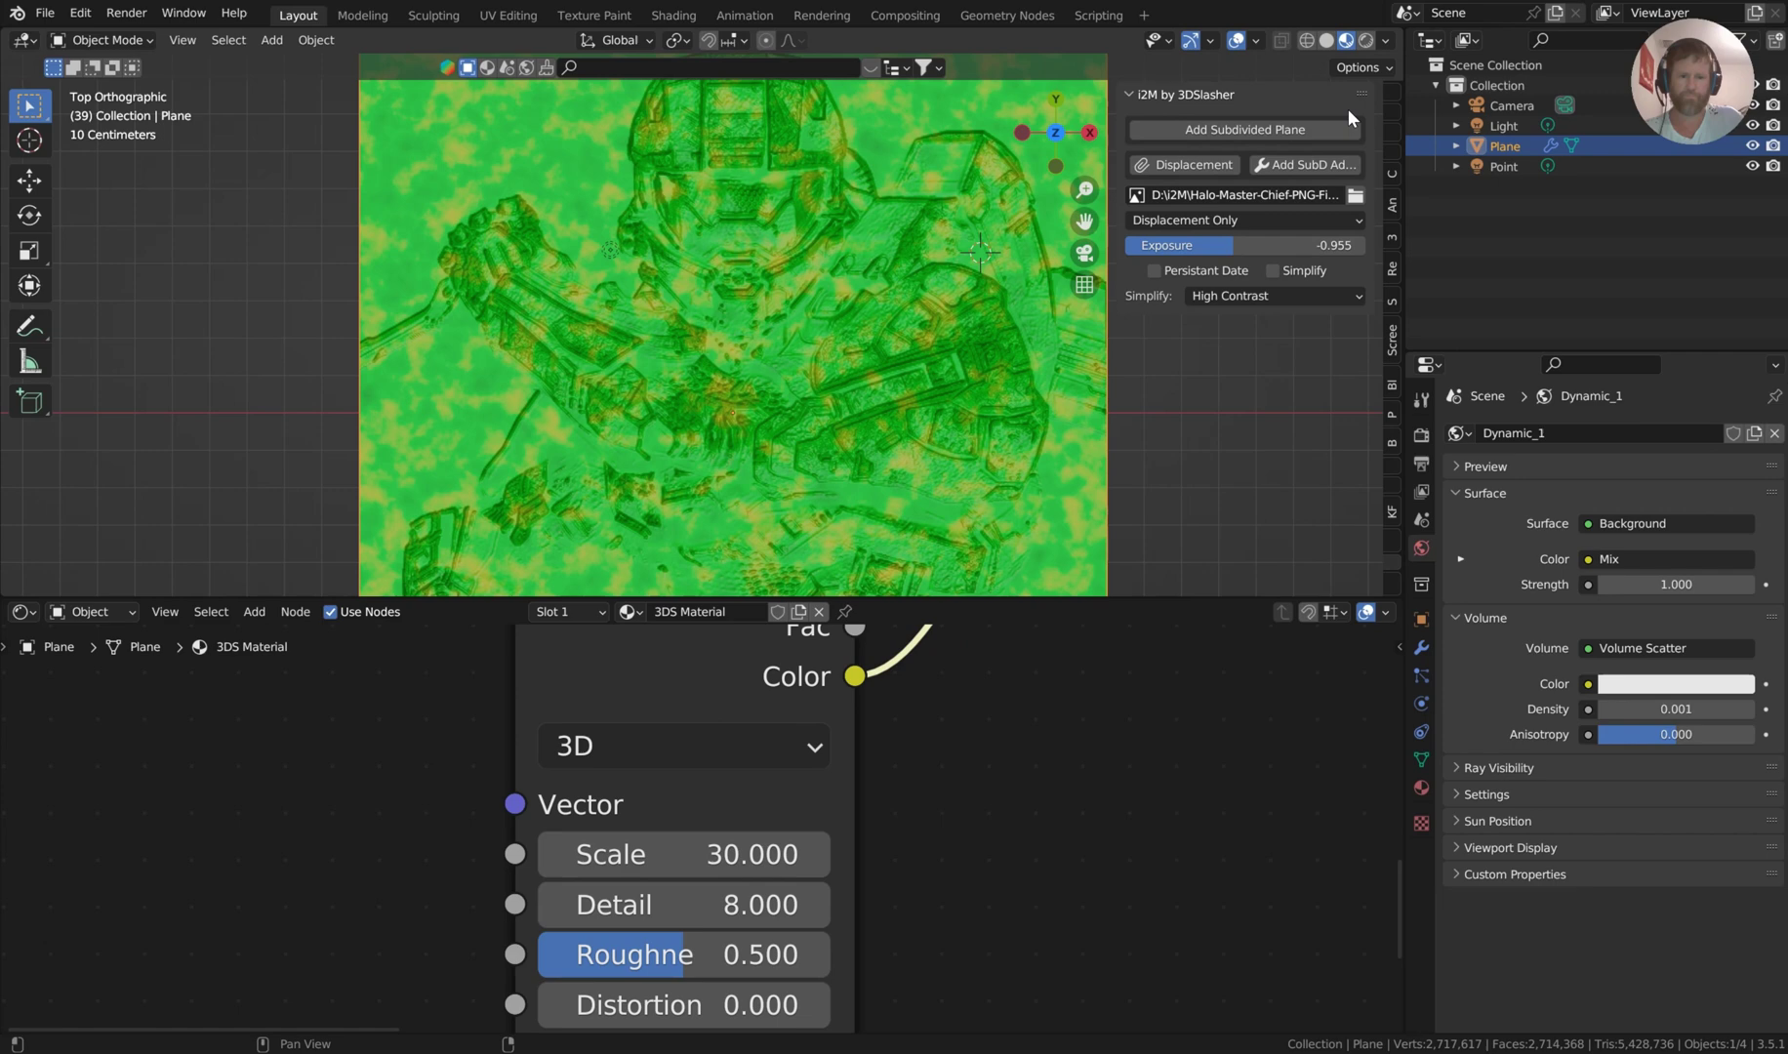
click(1385, 40)
click(1270, 138)
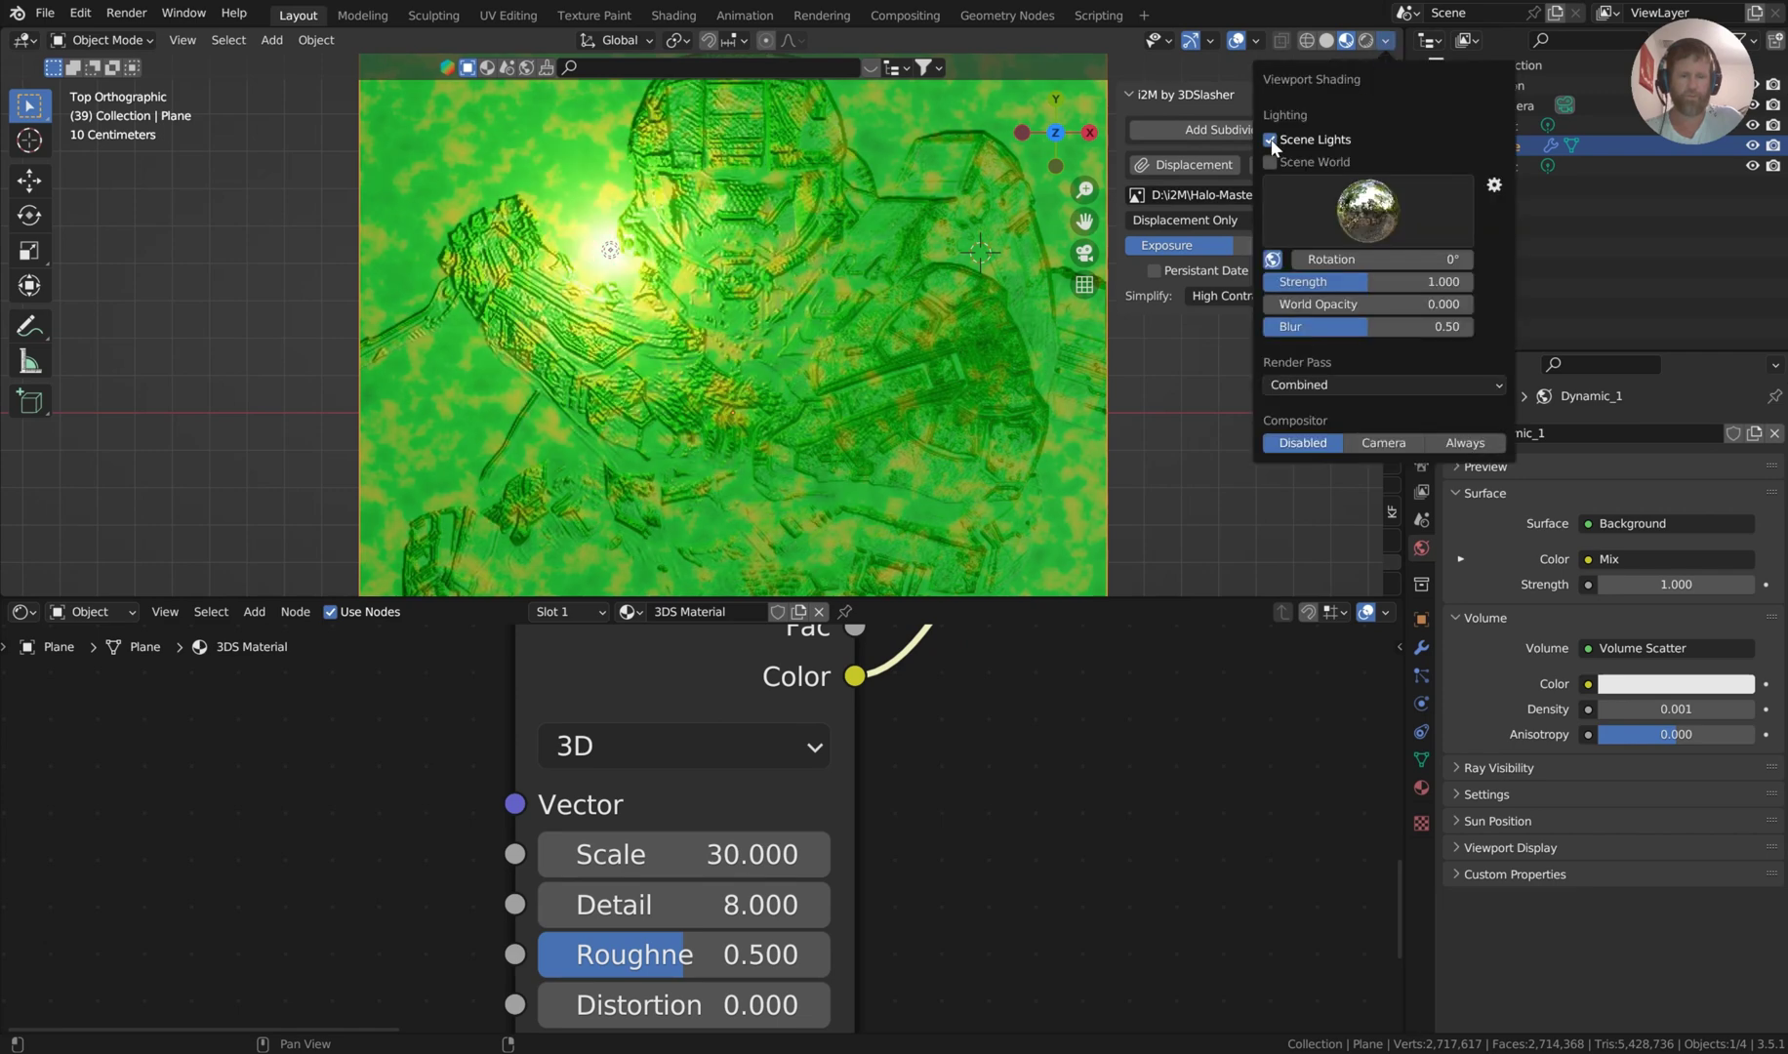
mouse_move(1215, 242)
mouse_down()
mouse_move(1132, 245)
mouse_move(1191, 244)
mouse_up()
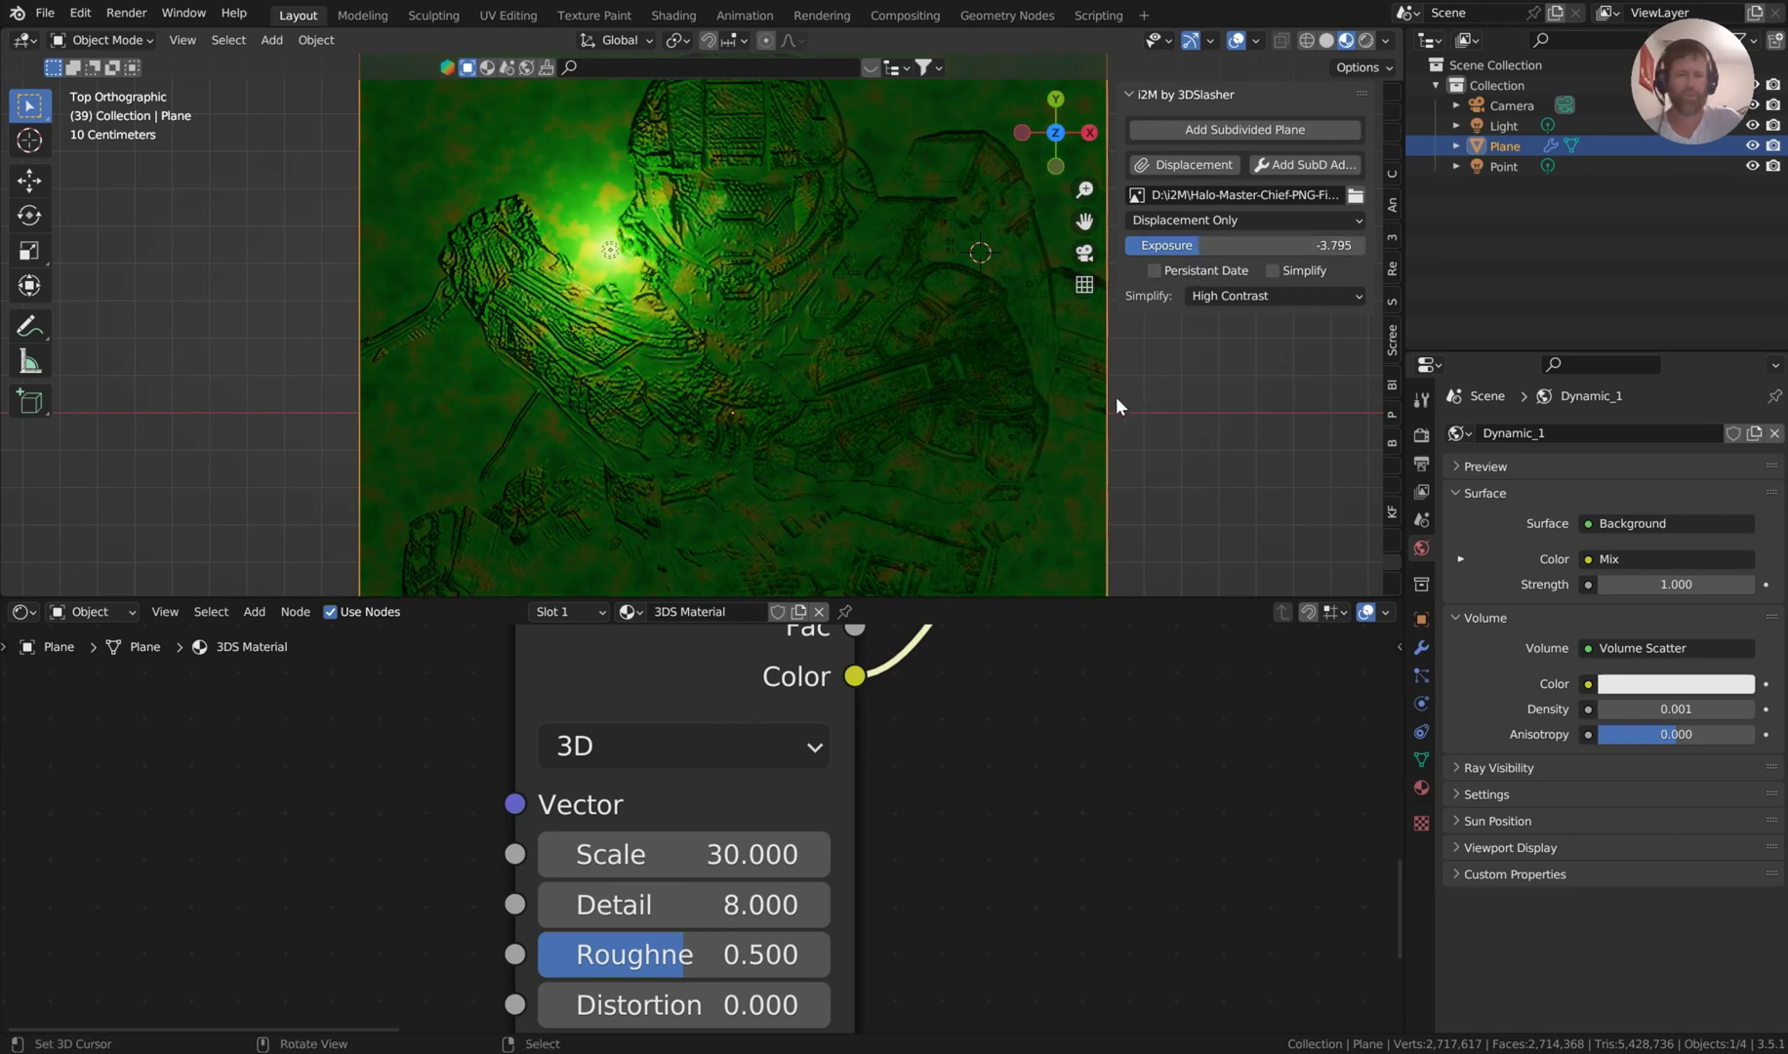
mouse_move(1156, 245)
mouse_down()
mouse_move(1186, 245)
mouse_move(1159, 245)
mouse_up()
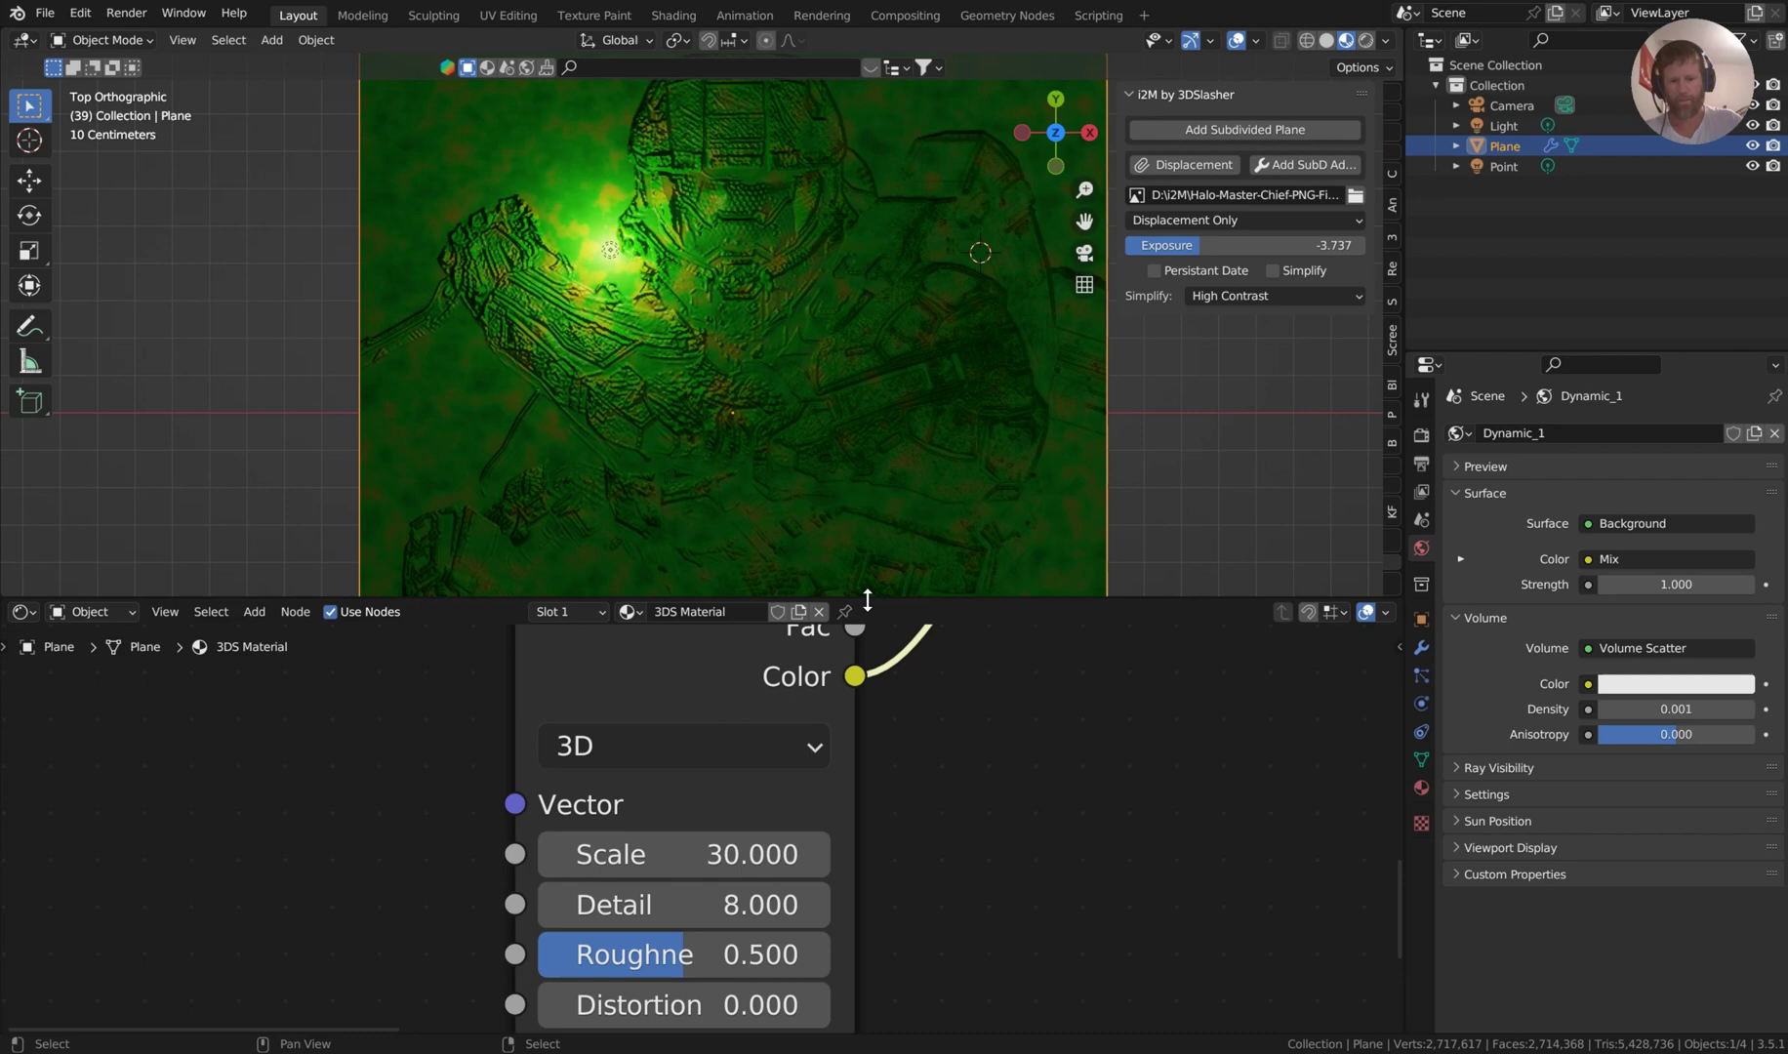
Connect the Noise Texture's Fac output to the Bump node's Height input.
drag(864, 598, 882, 449)
scroll(1076, 594, down, 2)
scroll(1076, 603, down, 1)
middle_drag(1076, 603, 605, 658)
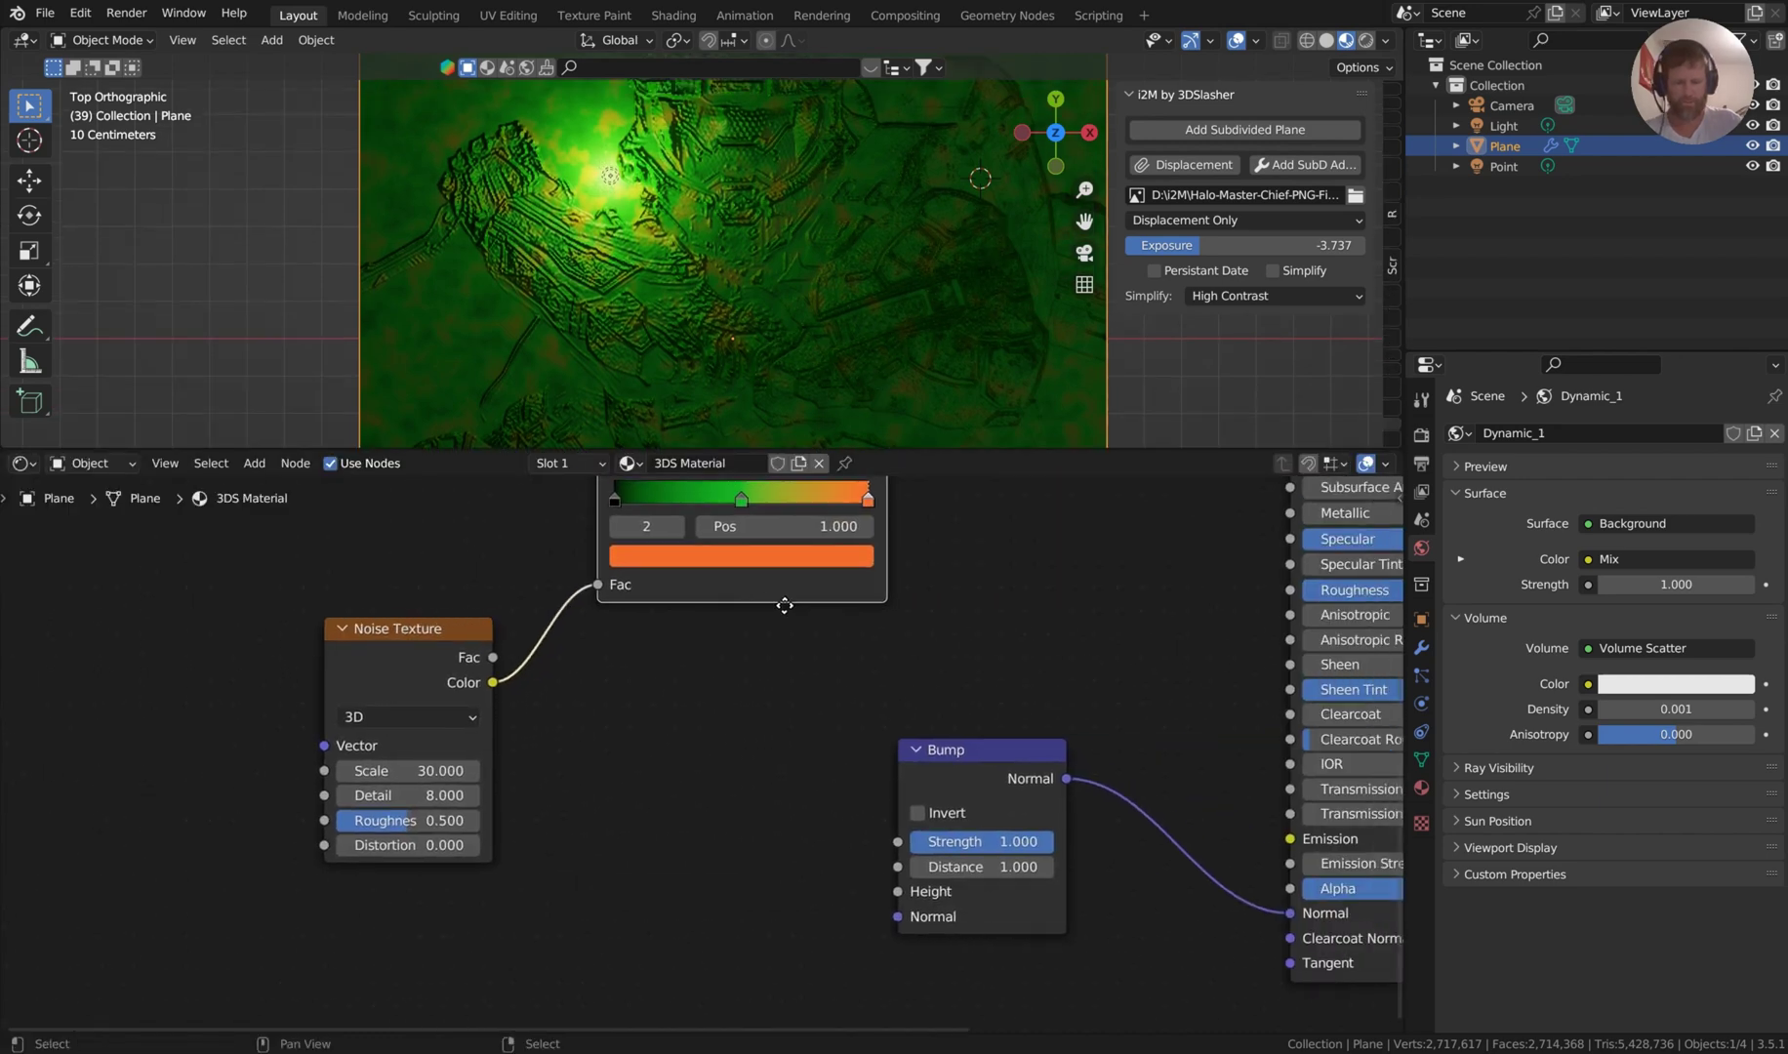
drag(482, 658, 900, 888)
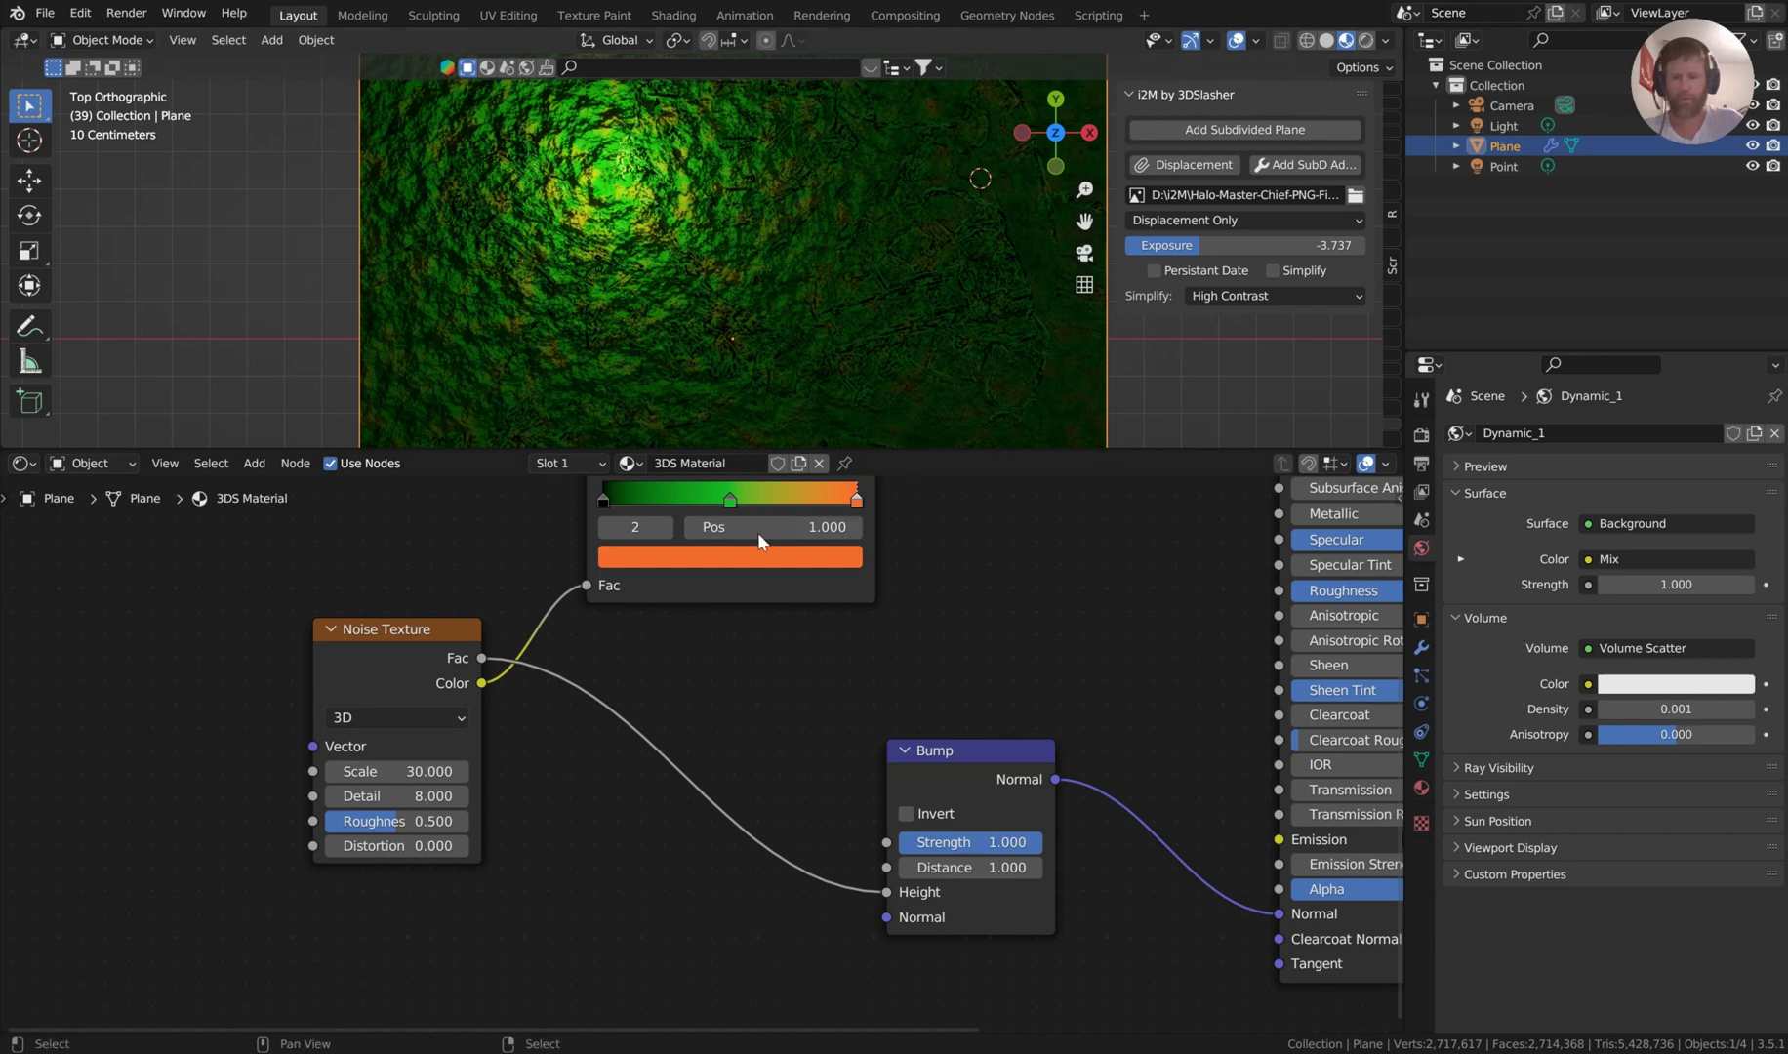
scroll(757, 532, up, 4)
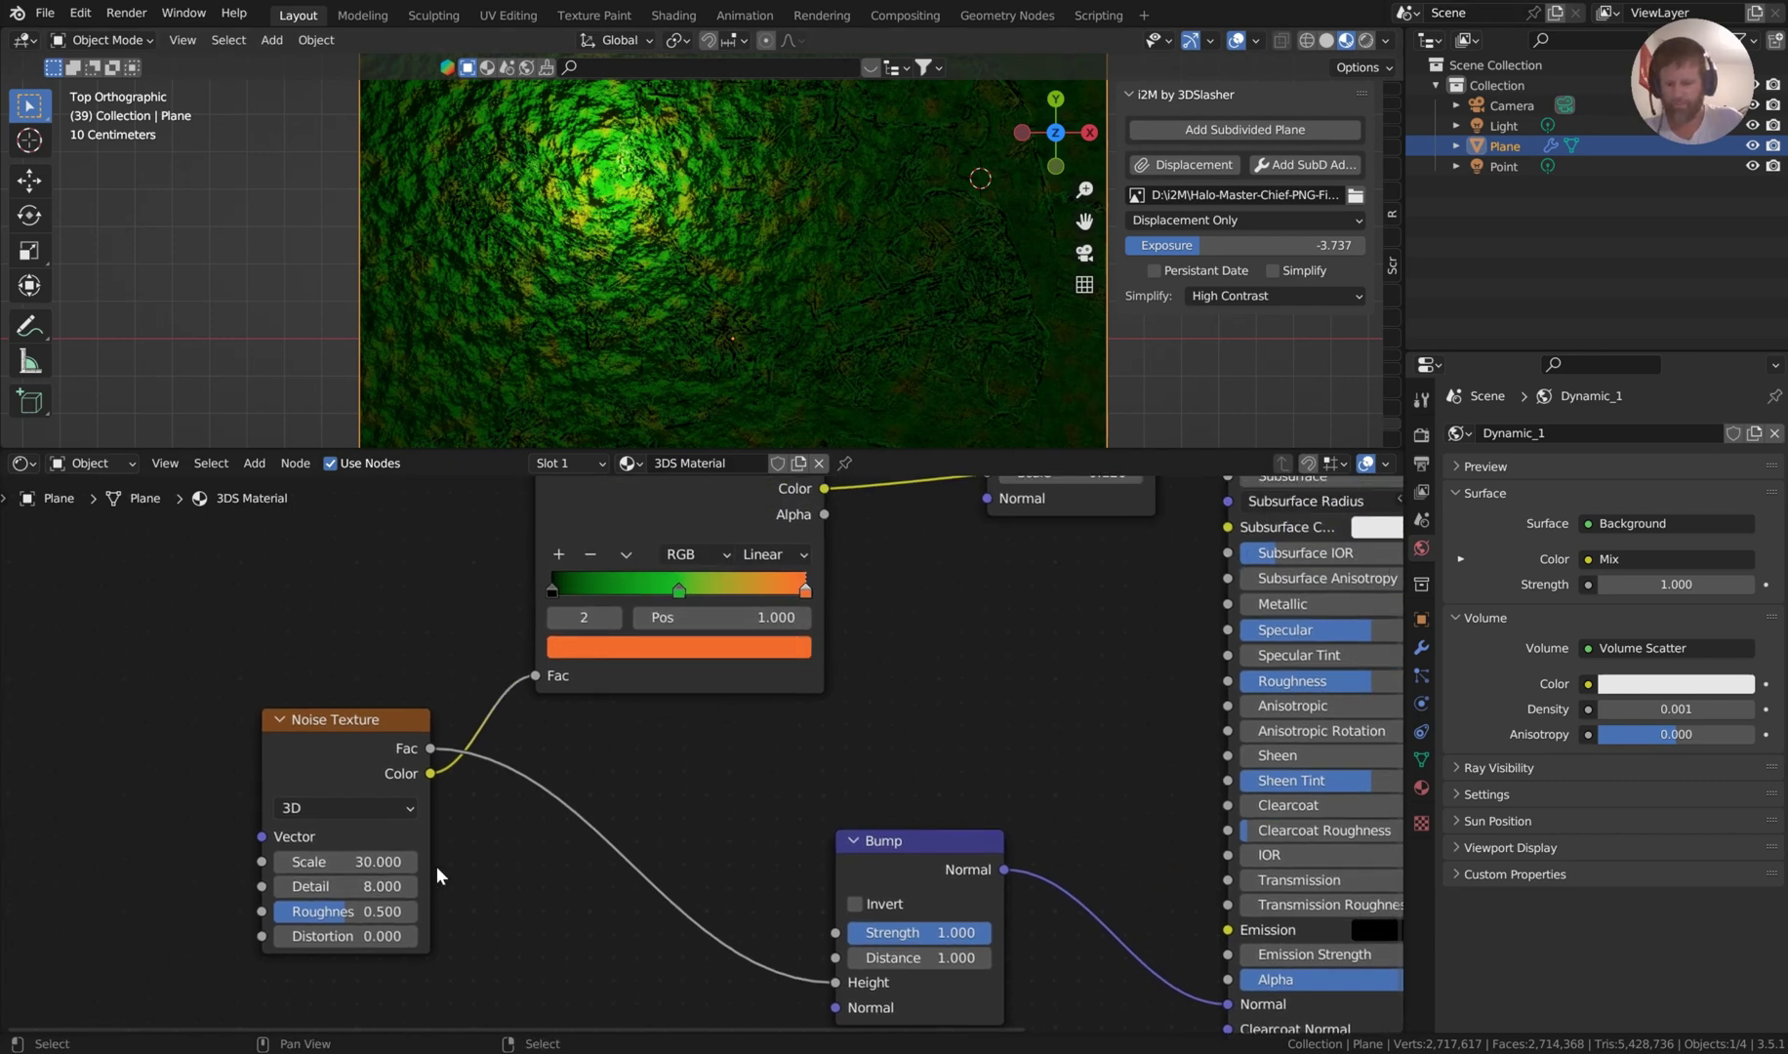
middle_drag(793, 382, 797, 347)
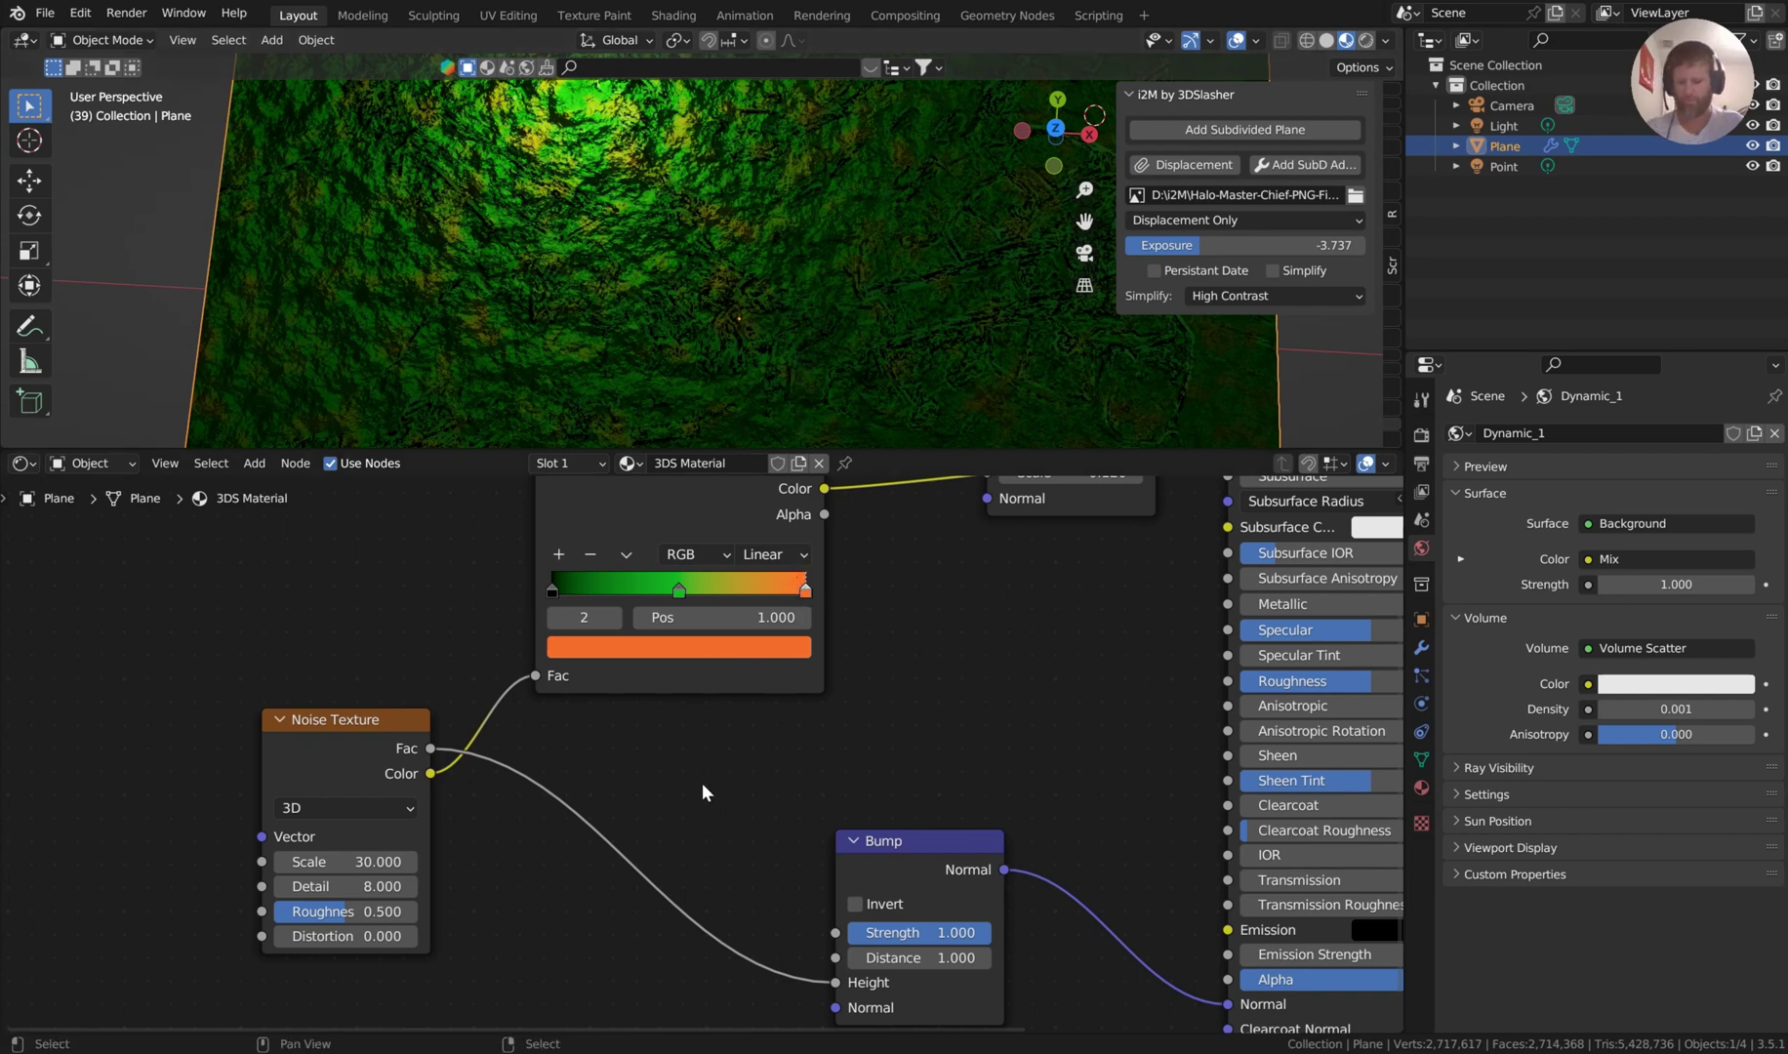
Insert a second ColorRamp node into the link between the Noise Texture's Fac and the Bump node's Height.
key(shift+a)
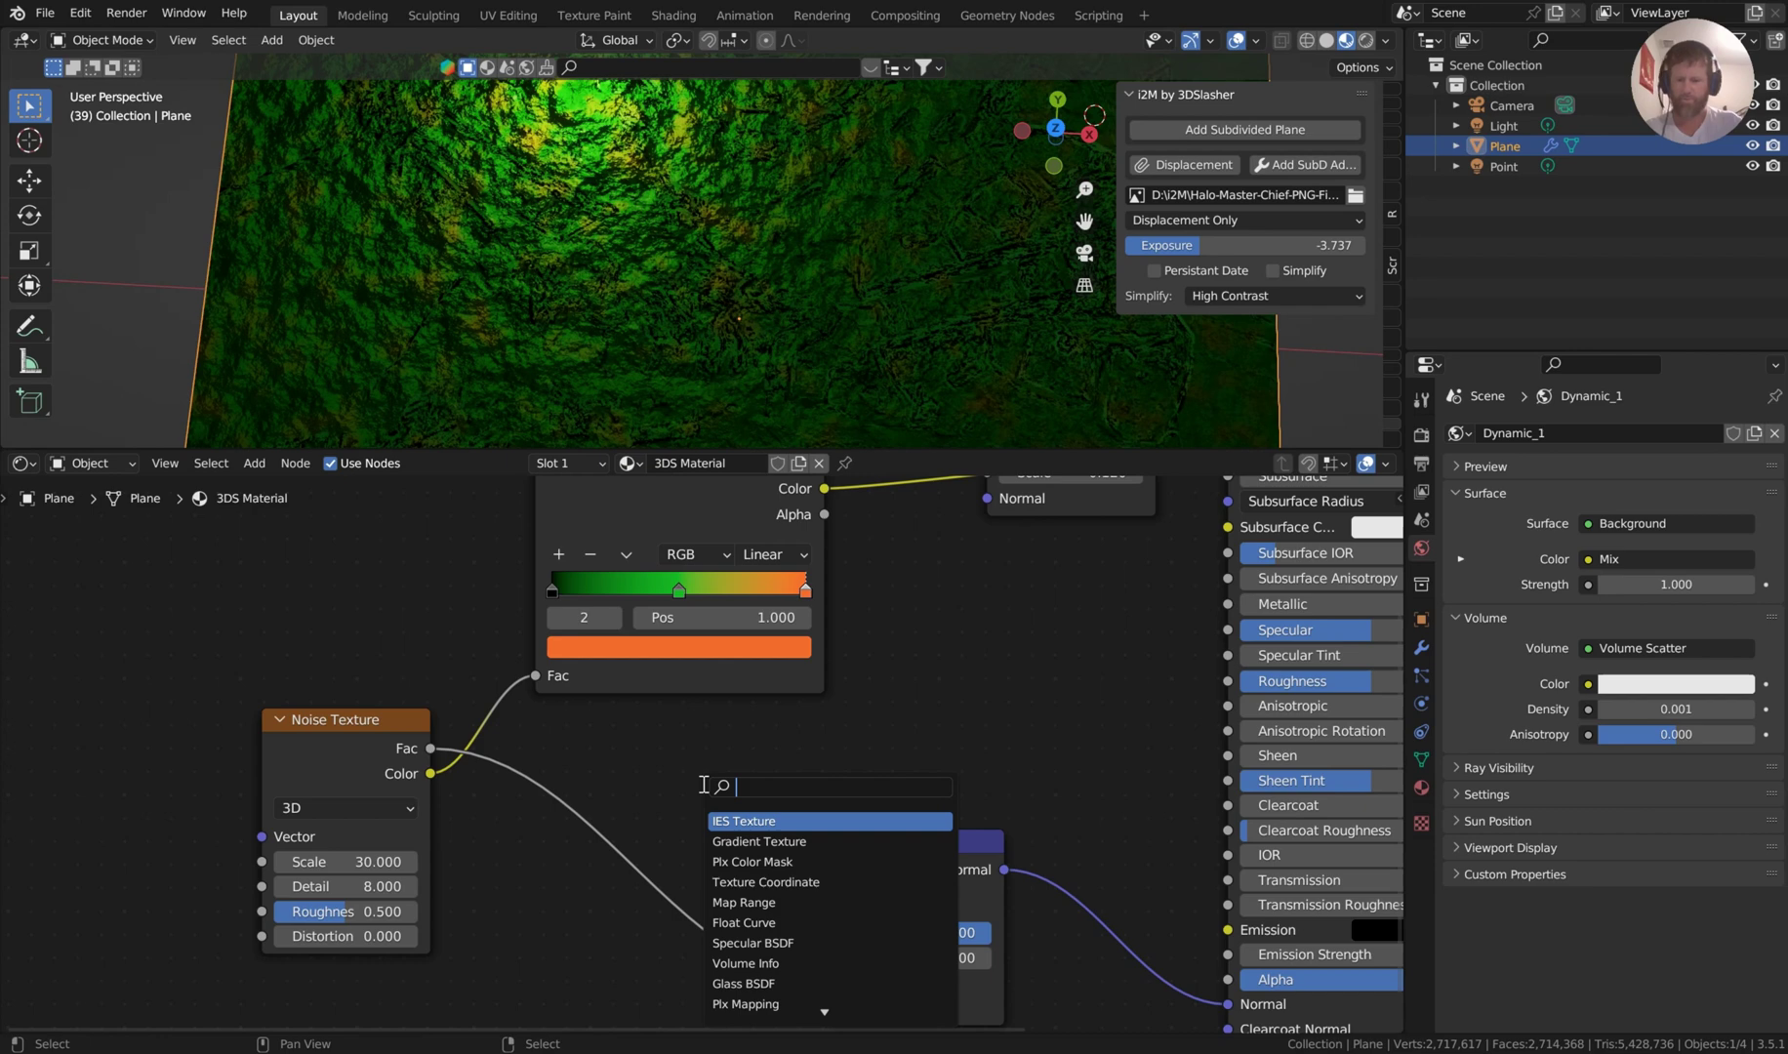
text(ramp)
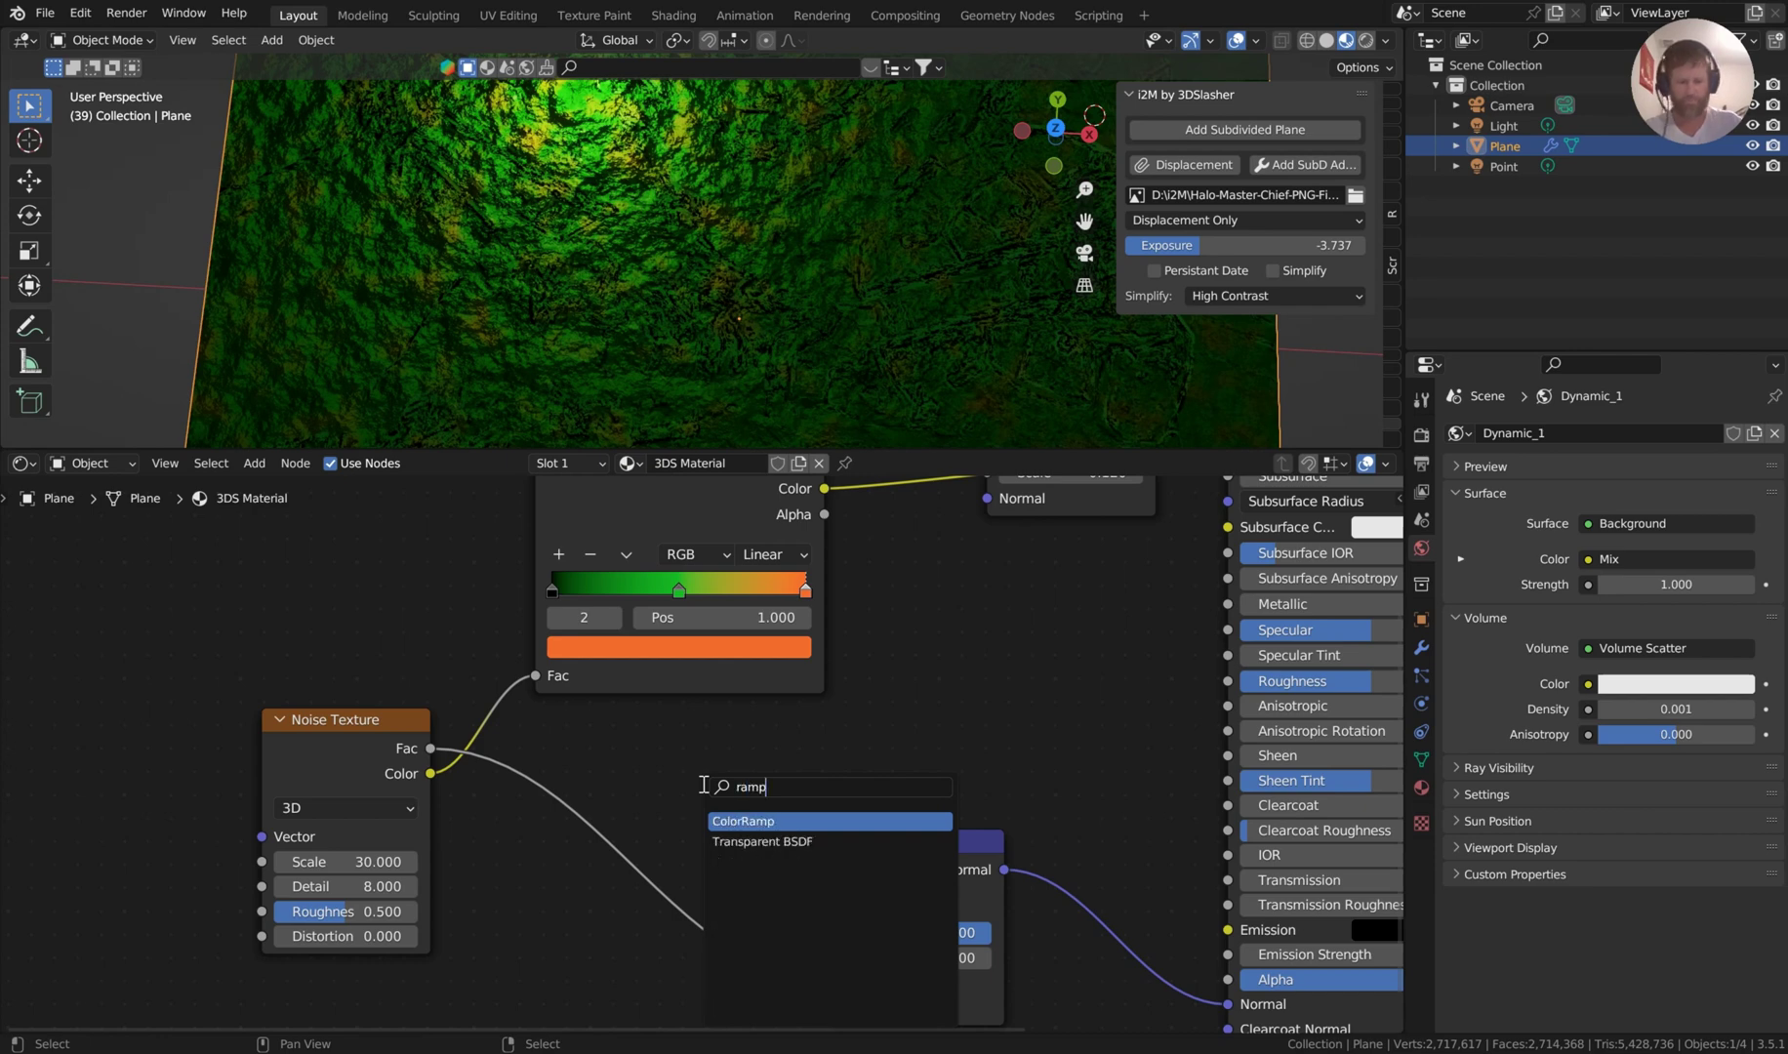
key(Return)
click(534, 786)
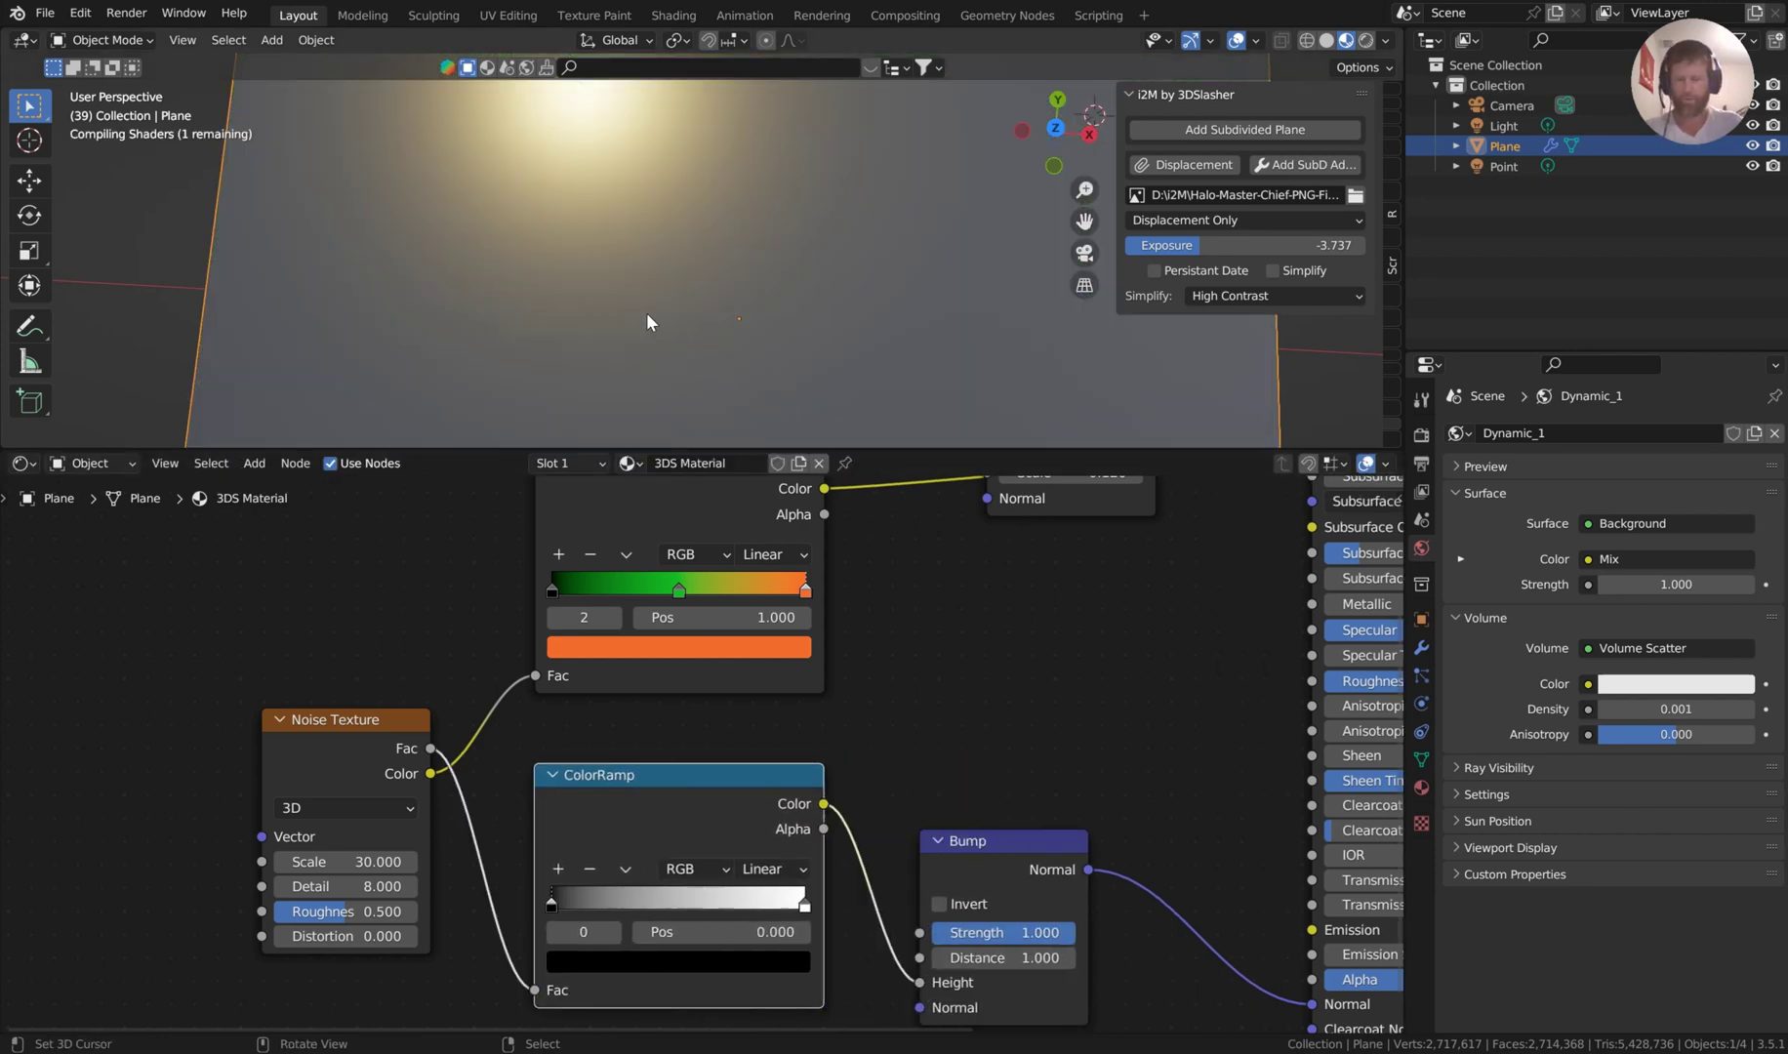
Try the Bump ColorRamp's white stop at position 0.257 and settle it at 0.435.
middle_drag(924, 809, 928, 650)
scroll(603, 567, up, 2)
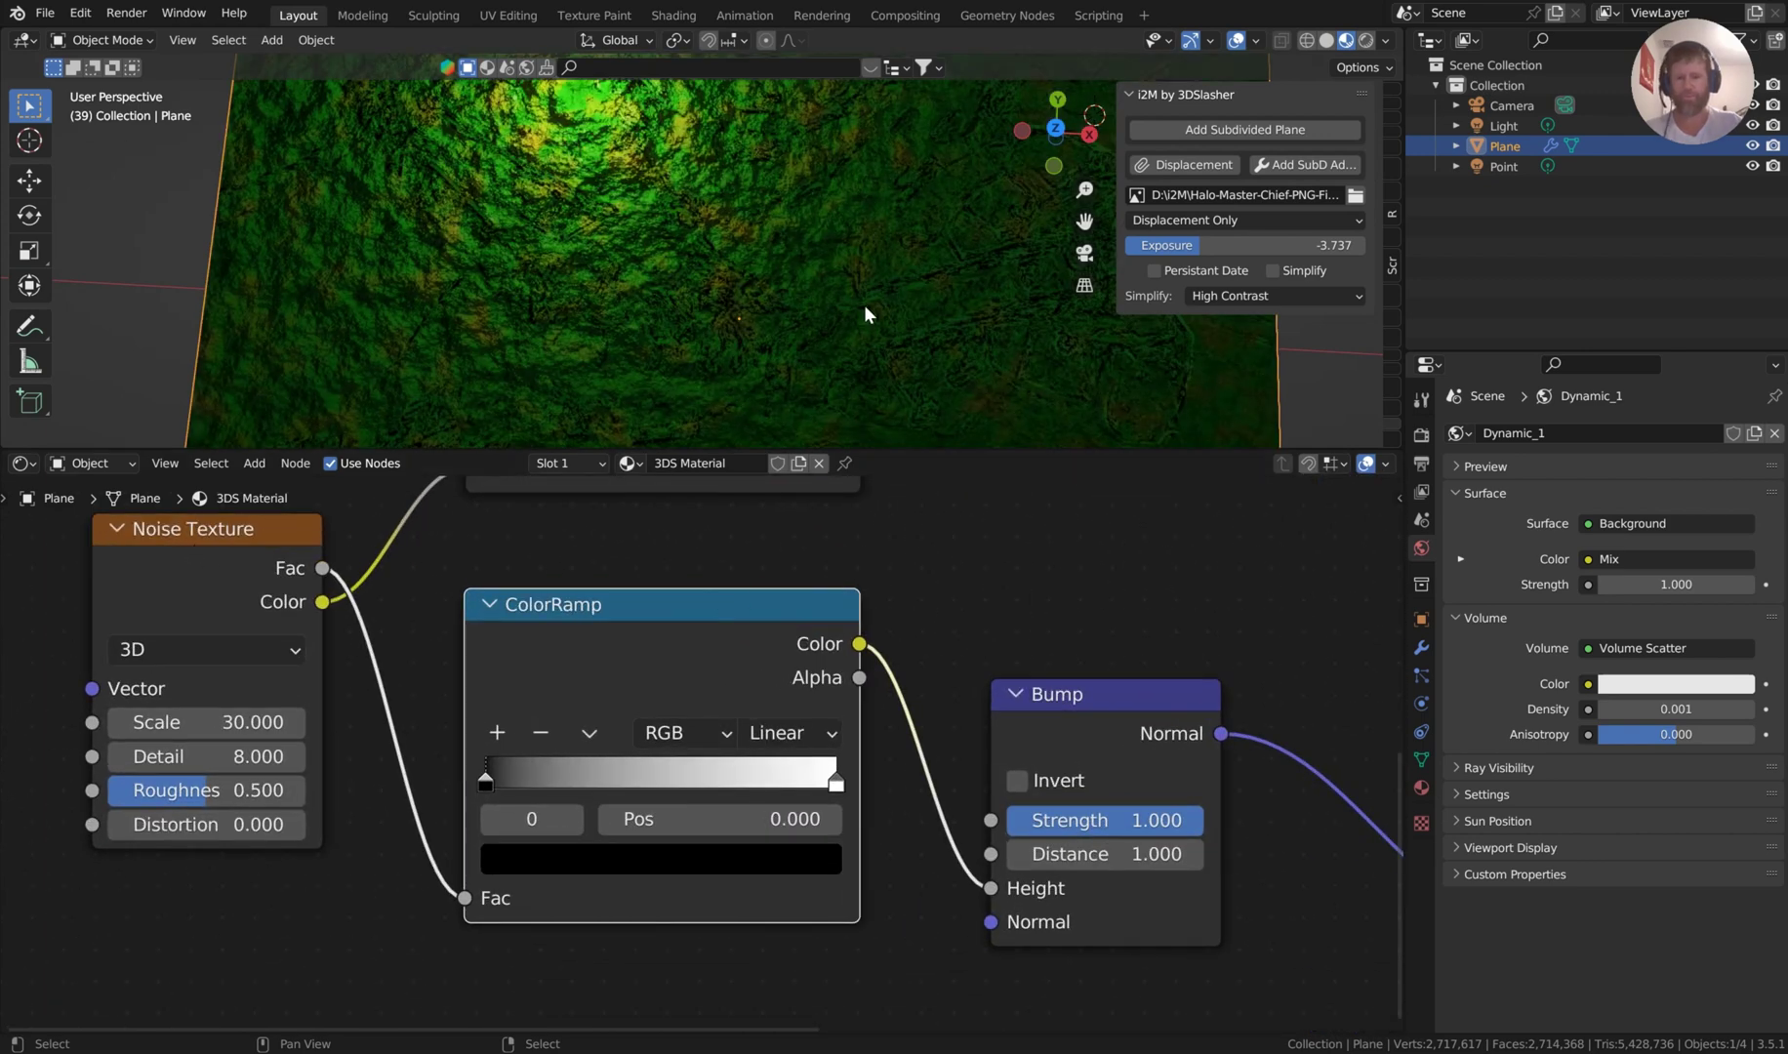
drag(834, 781, 566, 784)
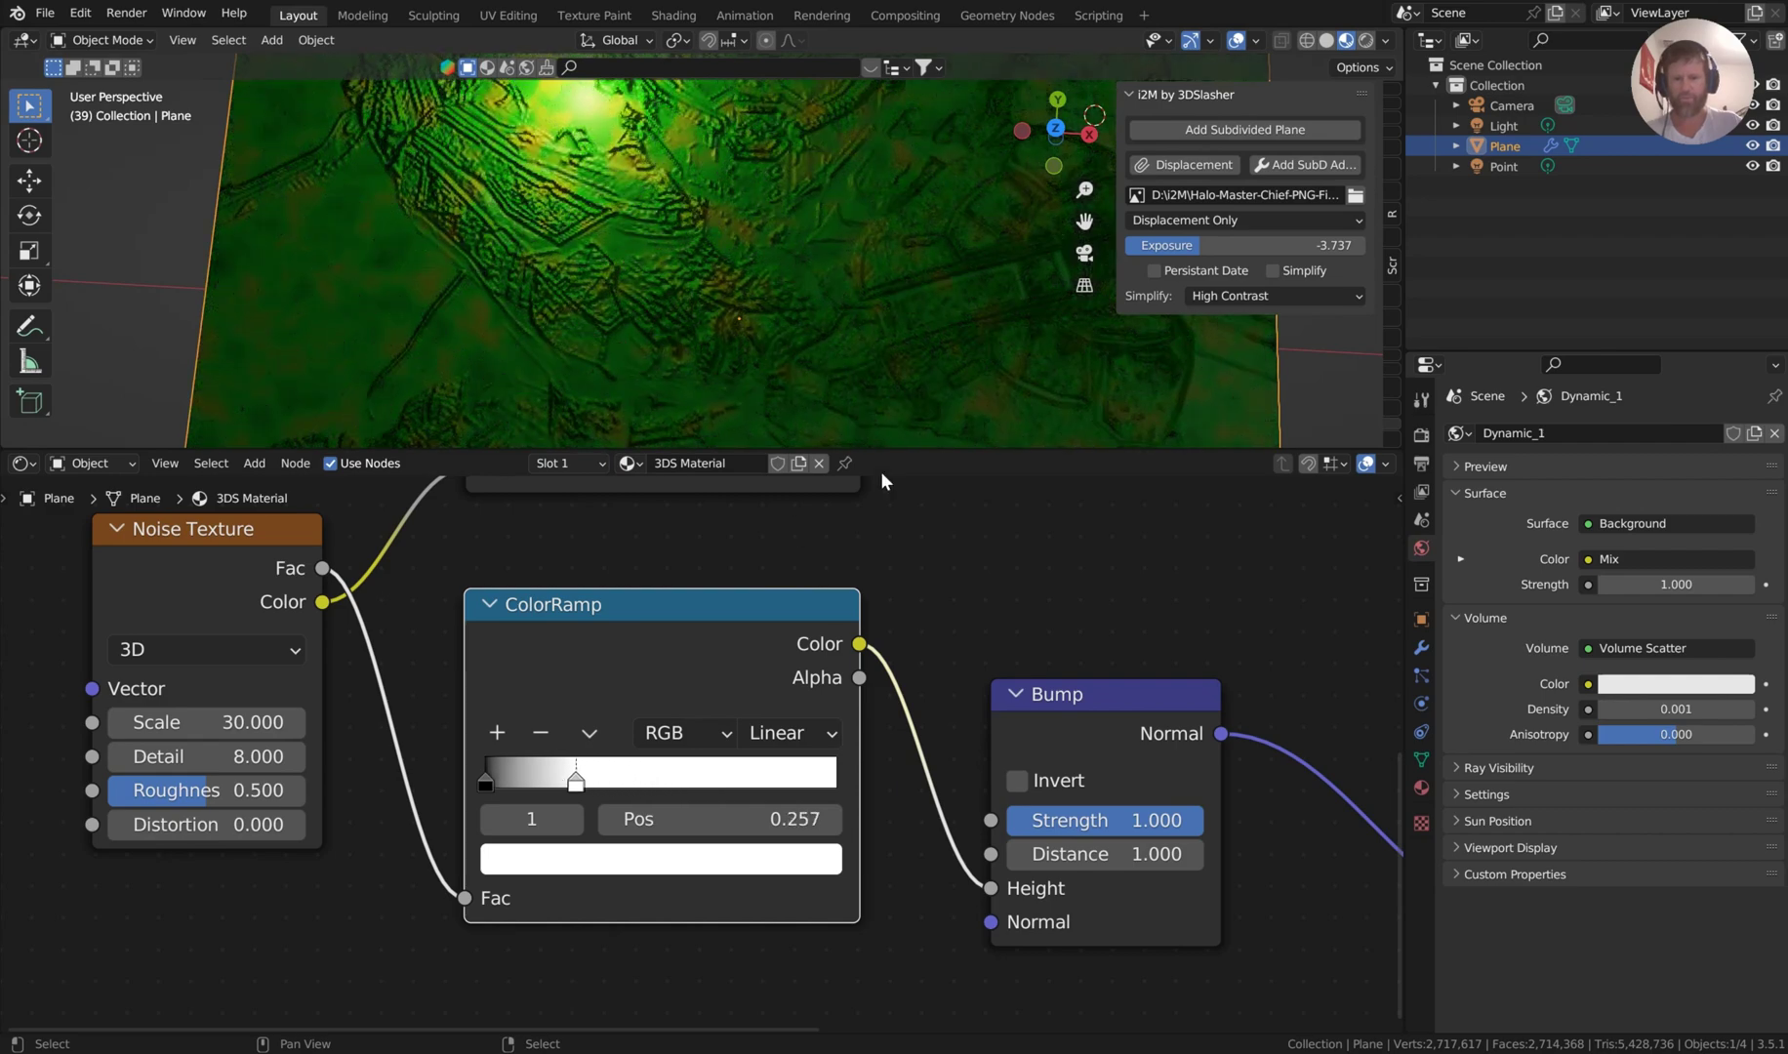
drag(901, 450, 903, 563)
key(KP_7)
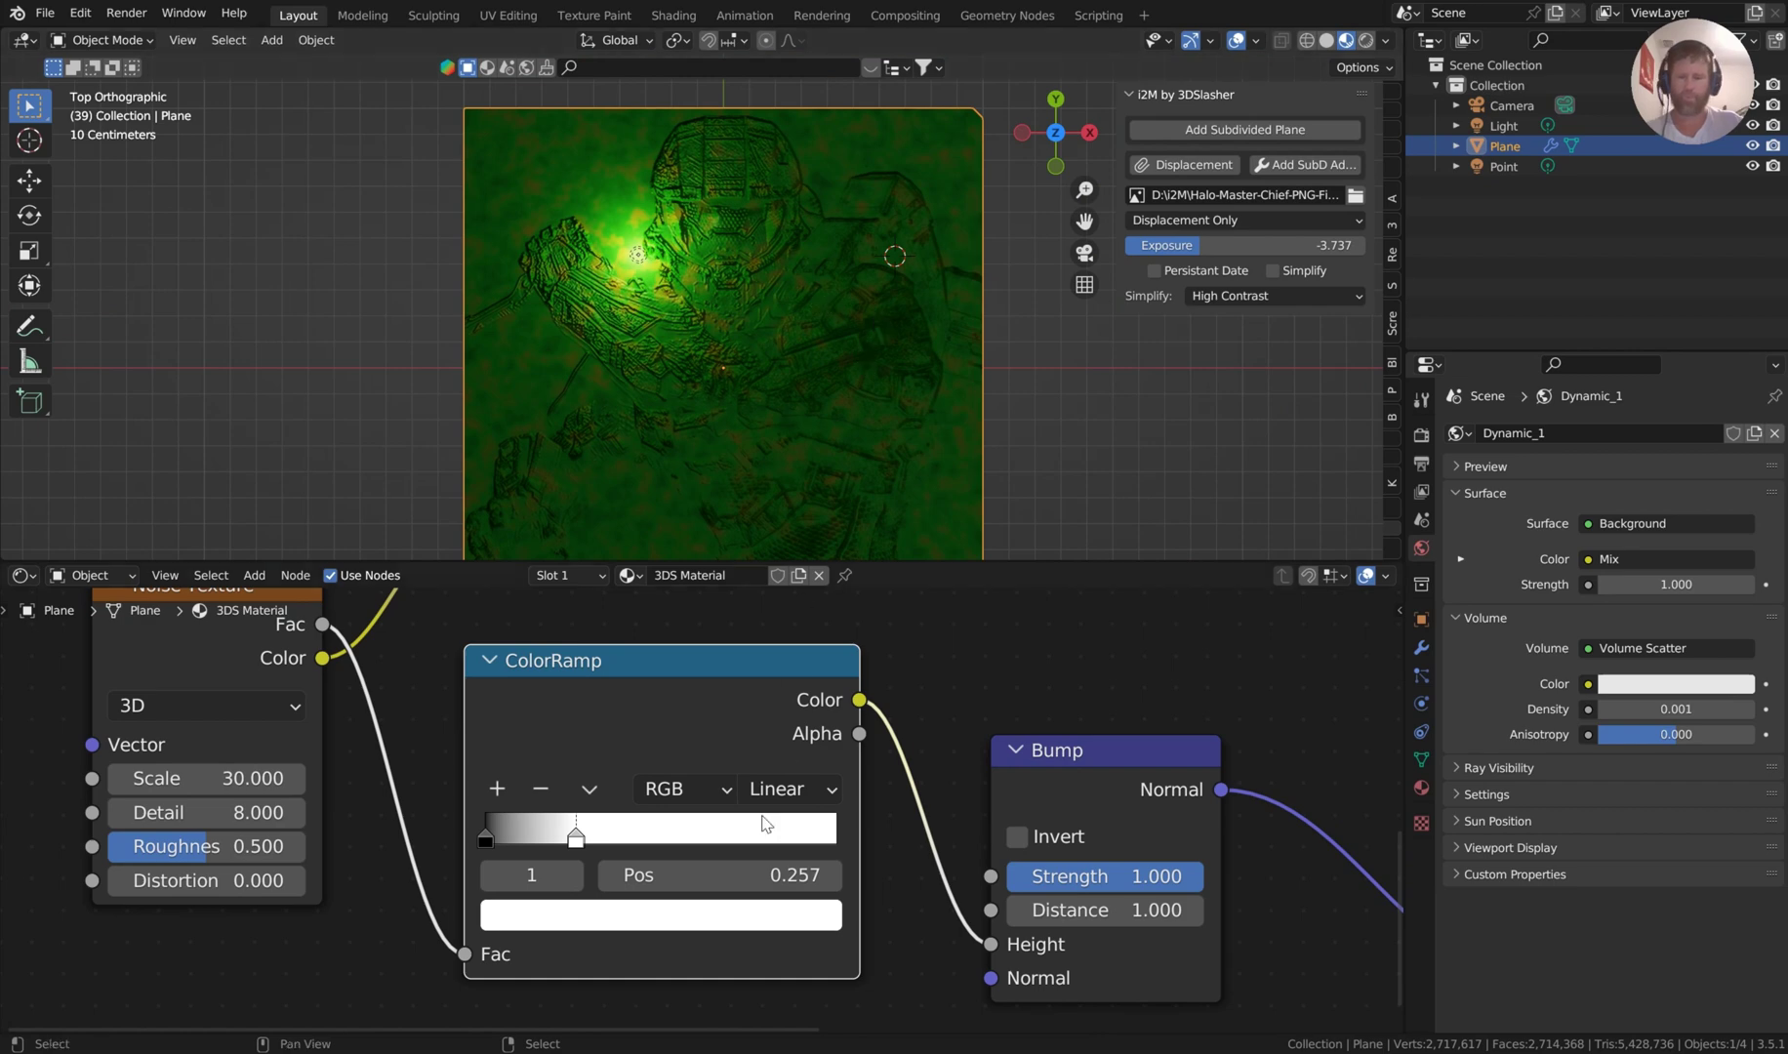
drag(582, 846, 637, 848)
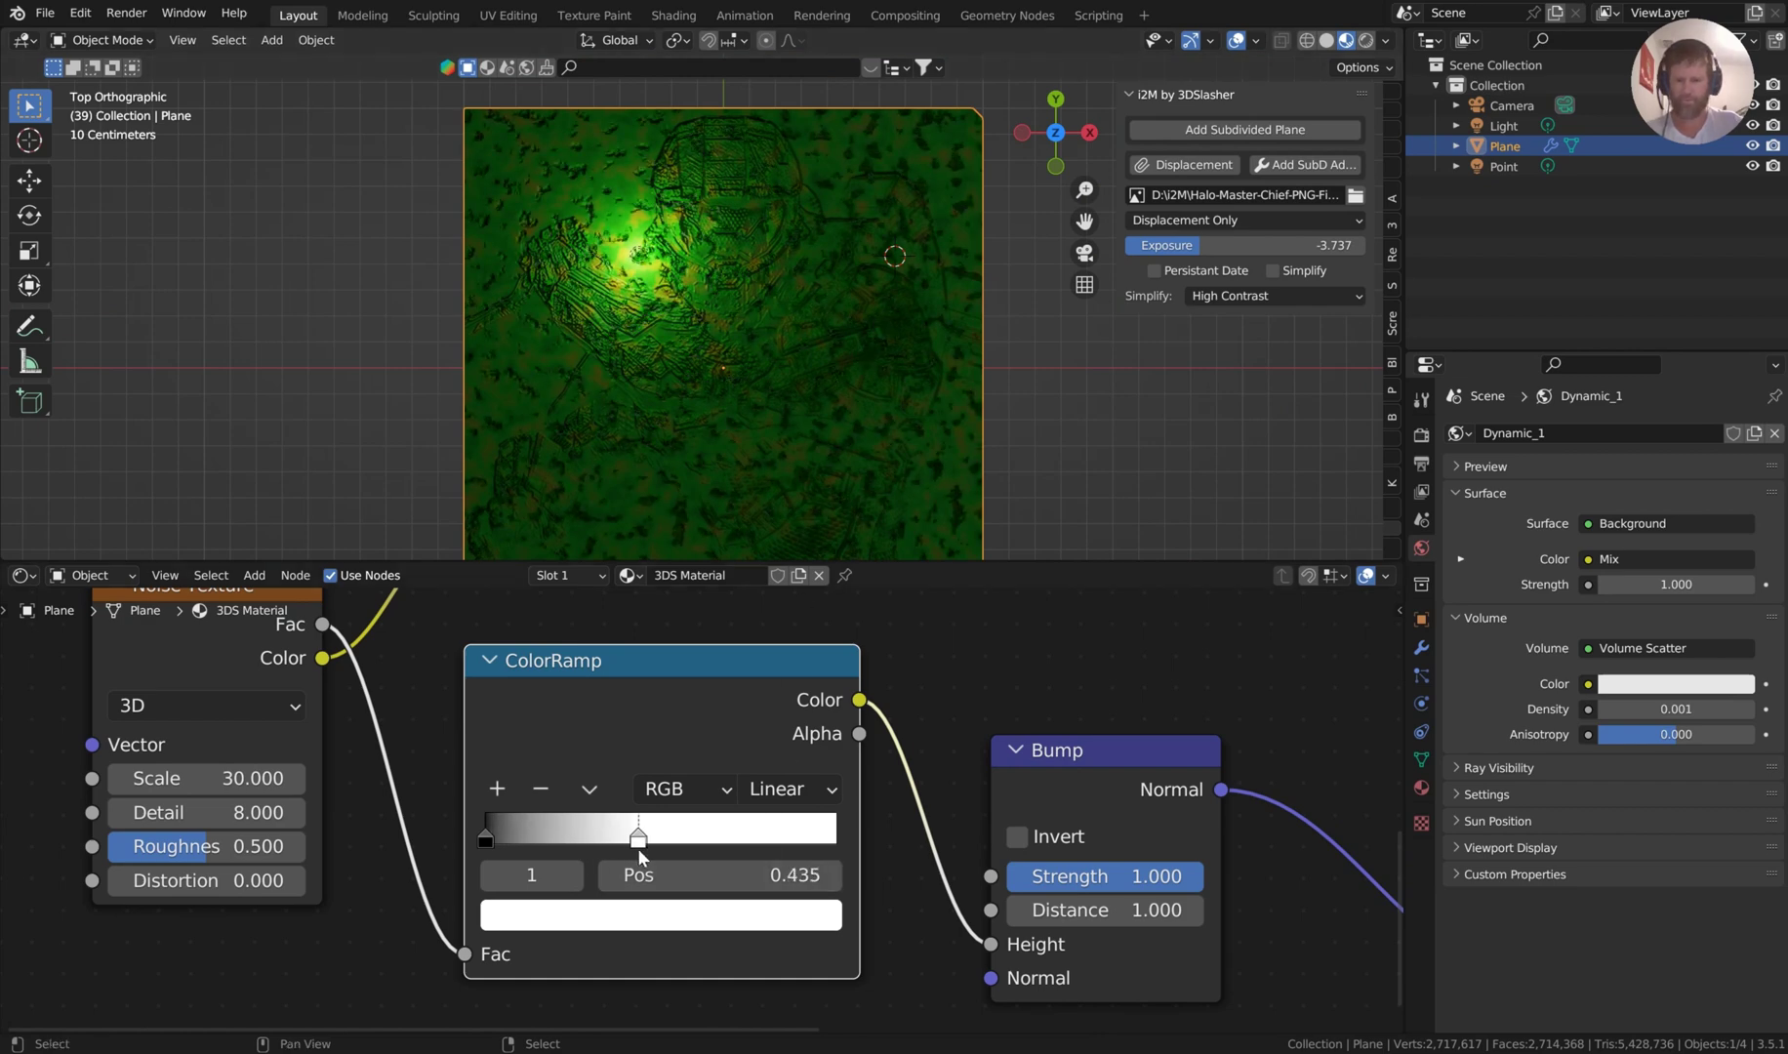
Try the Bump node's Invert option on the relief and turn it off again.
scroll(725, 233, up, 3)
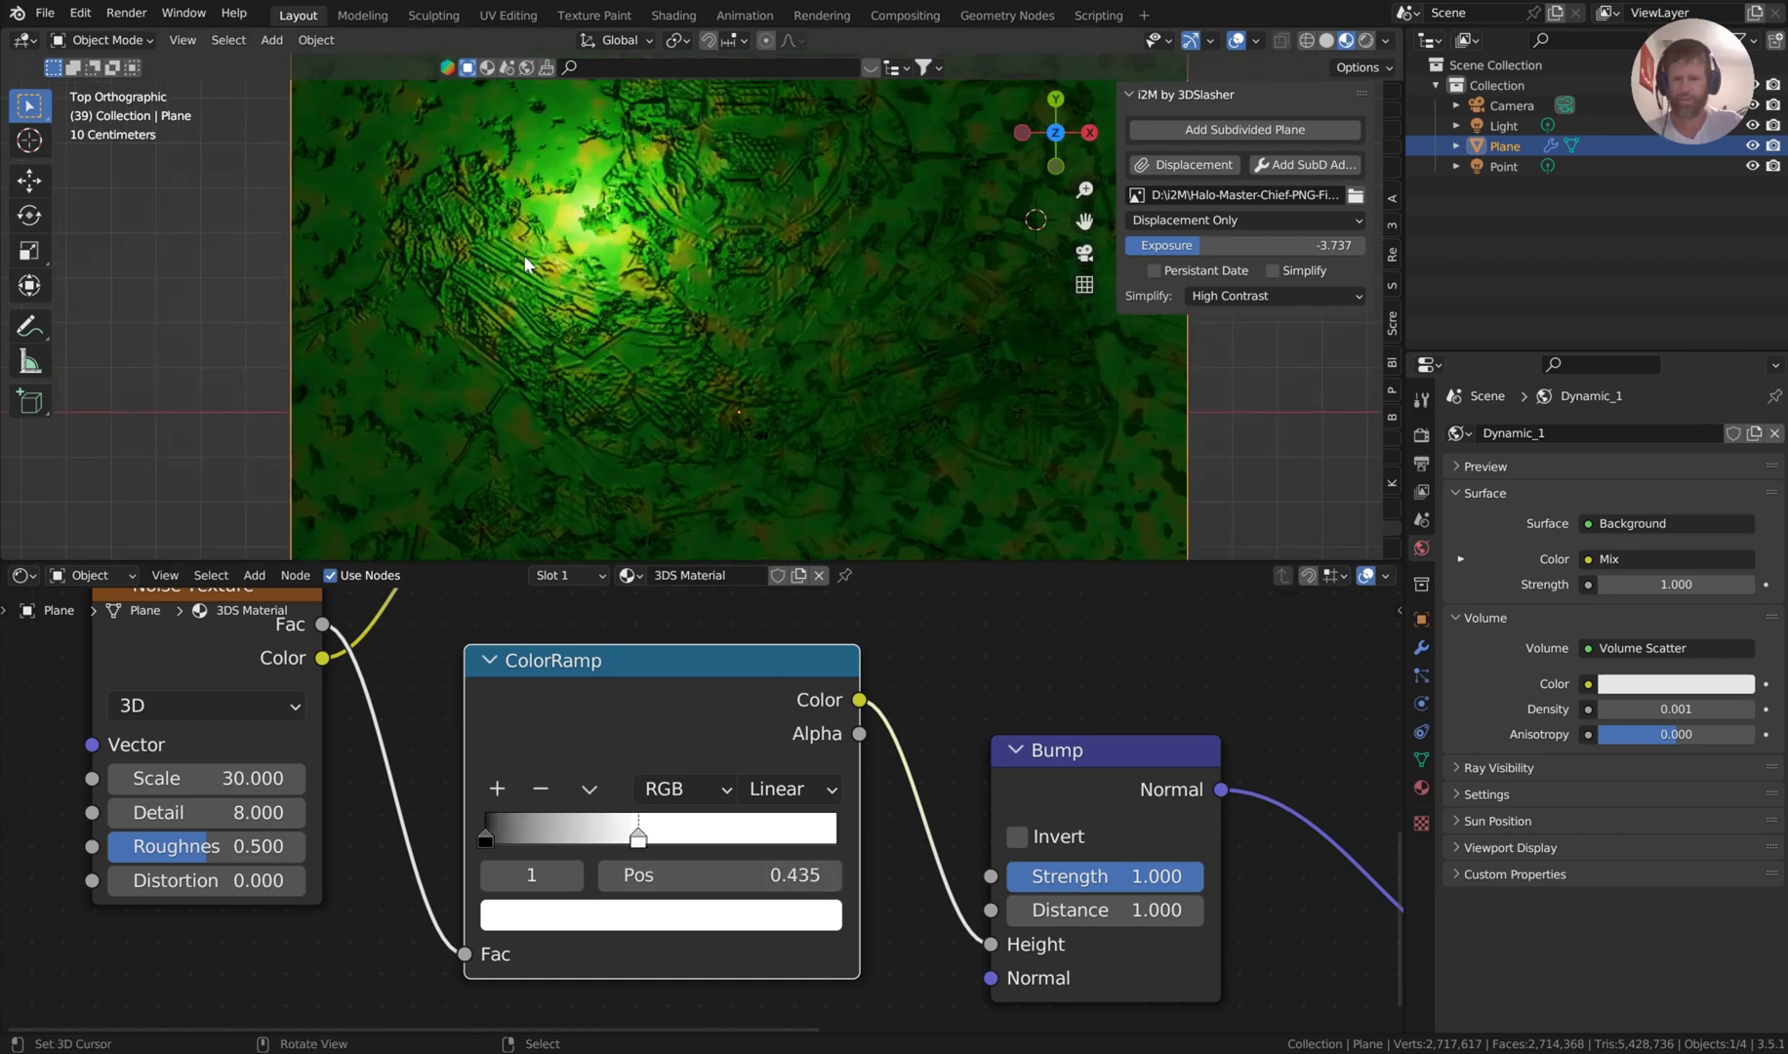
middle_drag(525, 261, 571, 244)
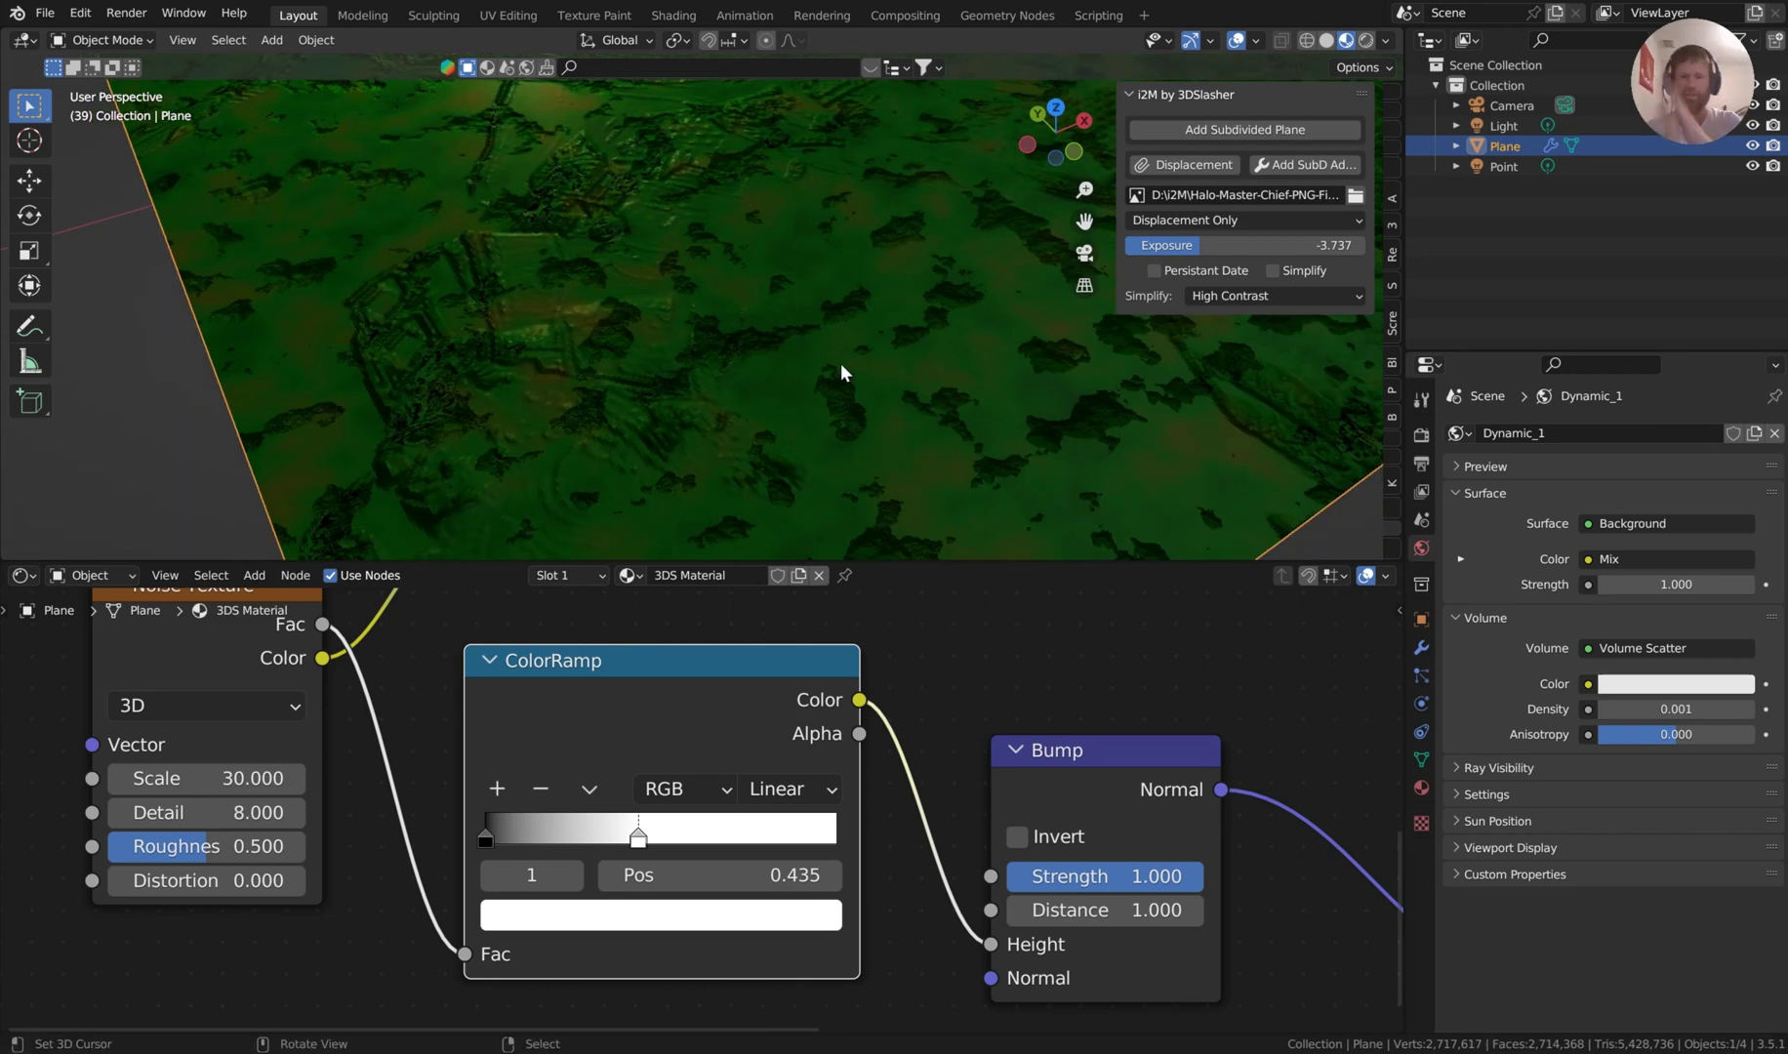
click(1015, 836)
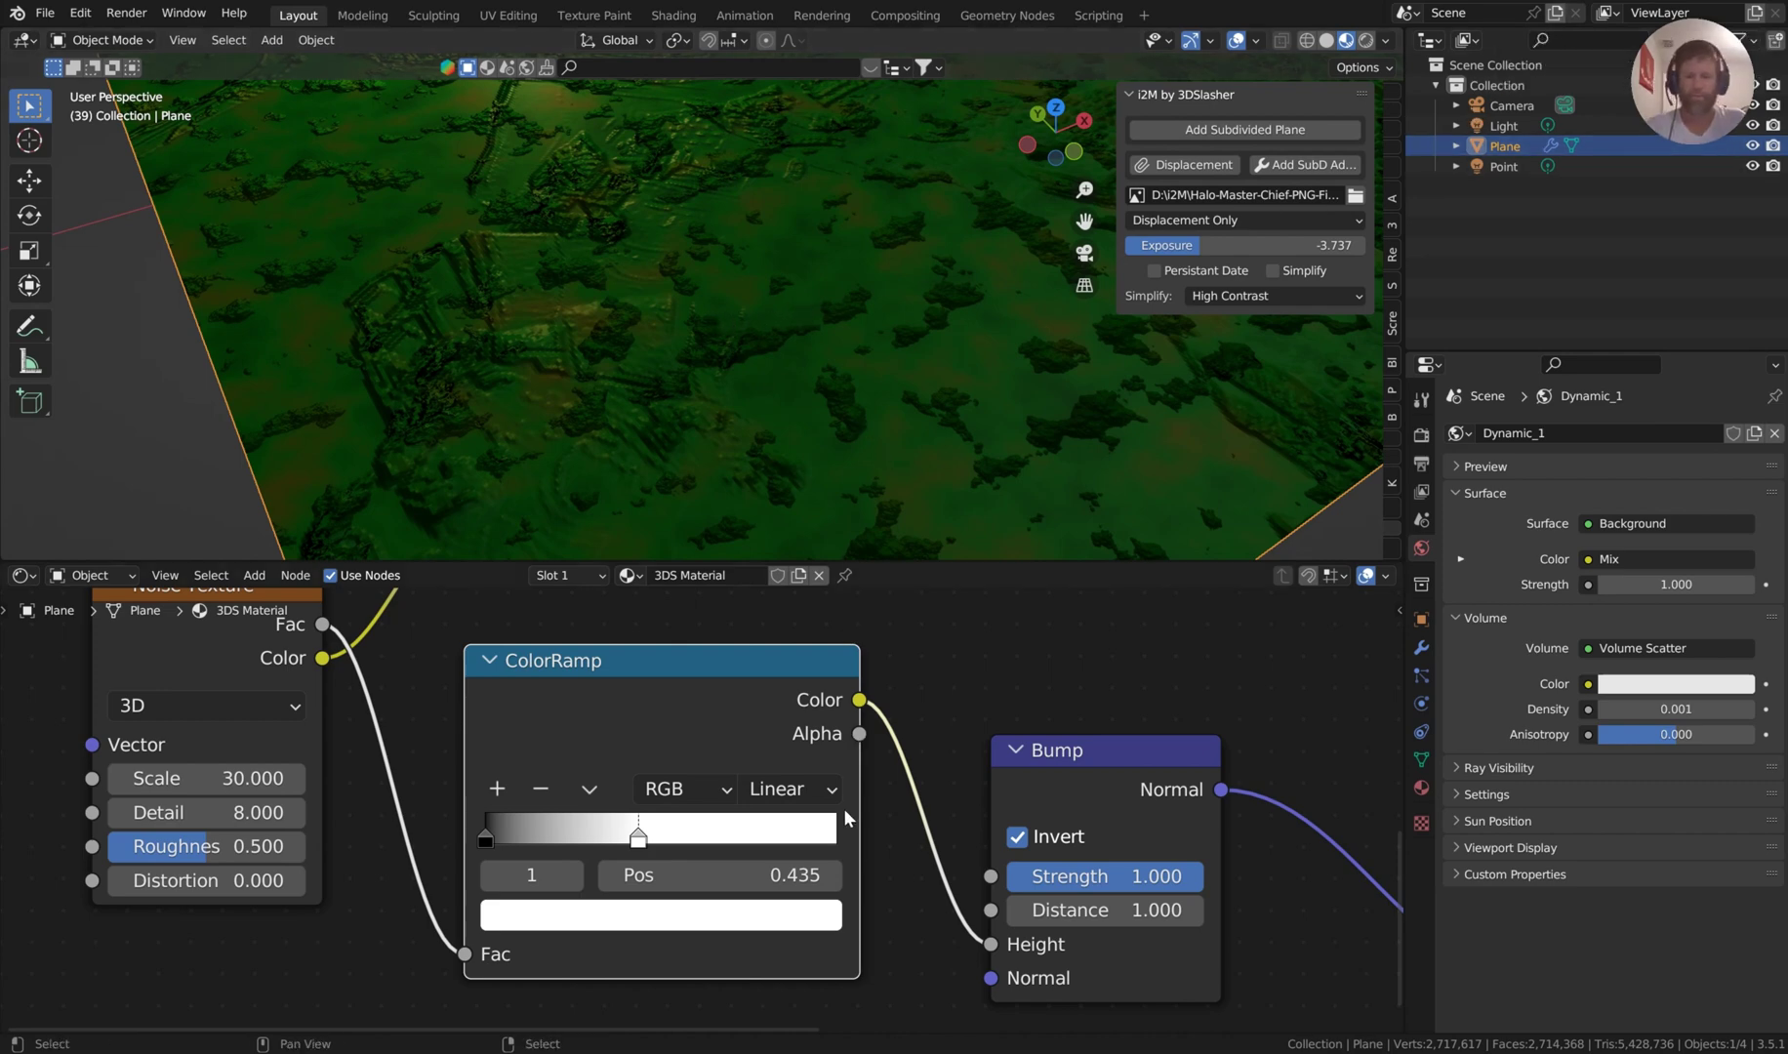
click(1021, 838)
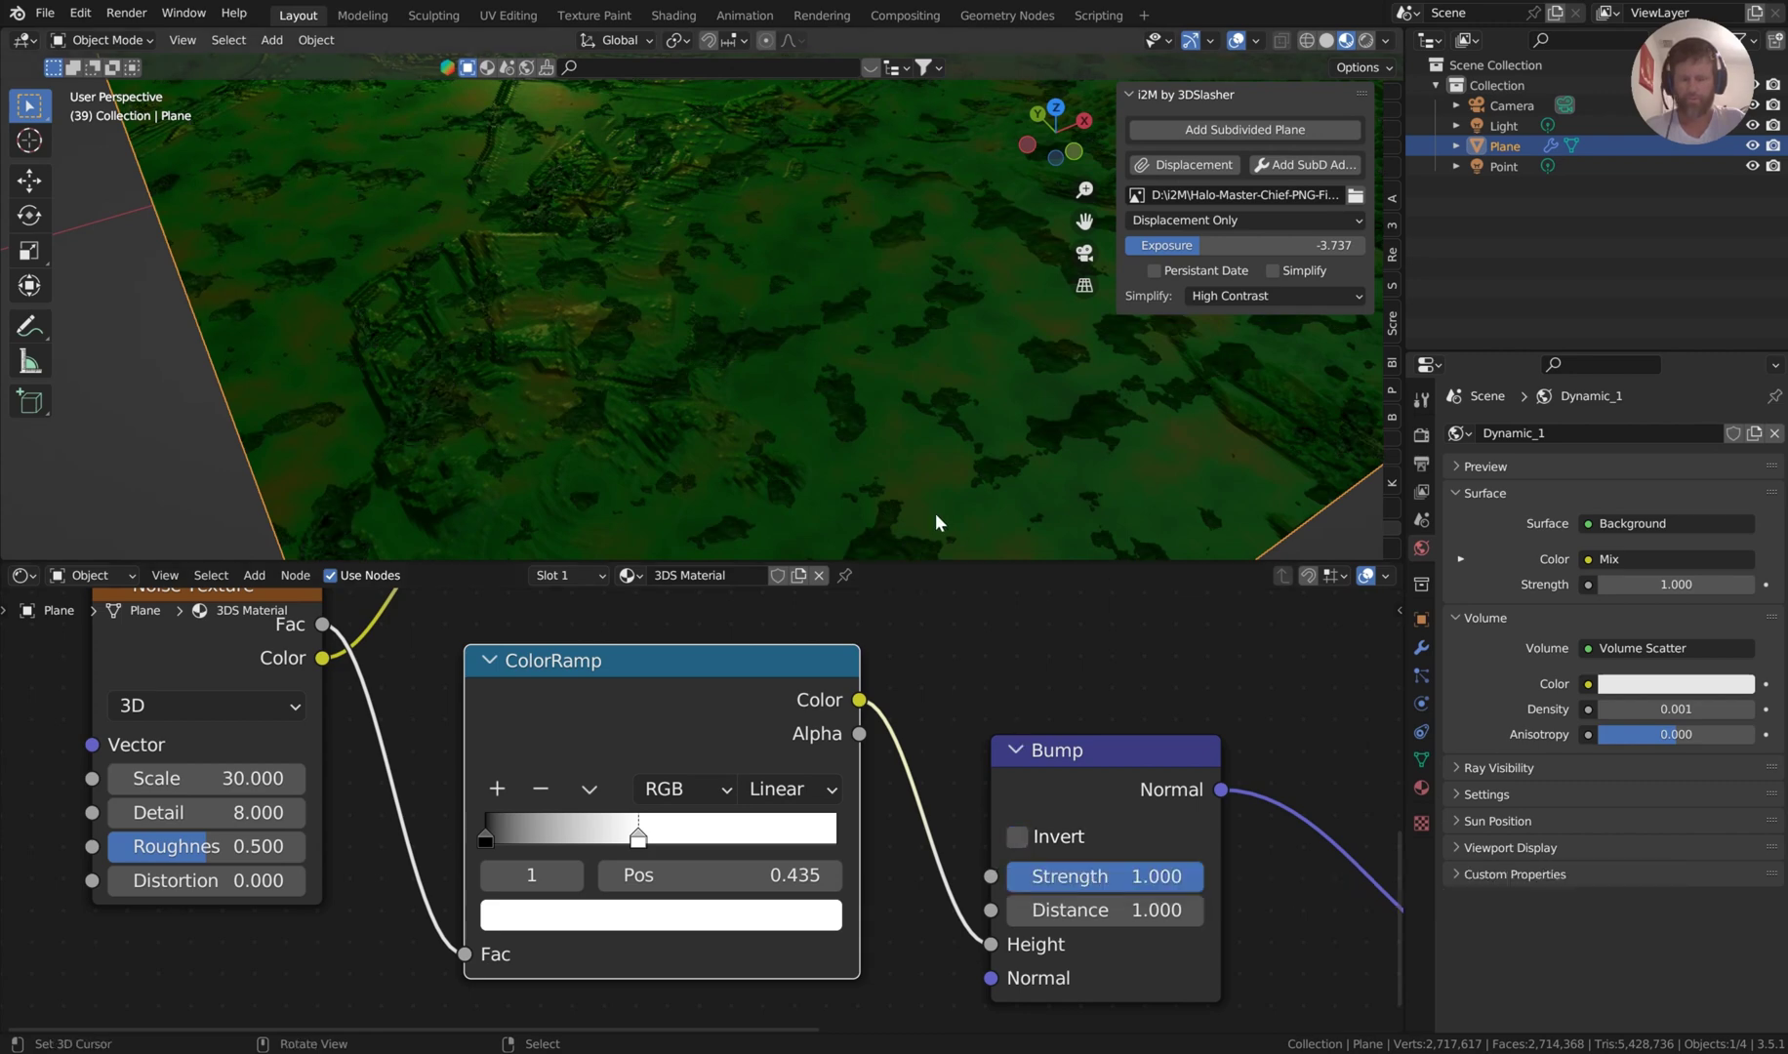
scroll(905, 348, down, 2)
key(KP_7)
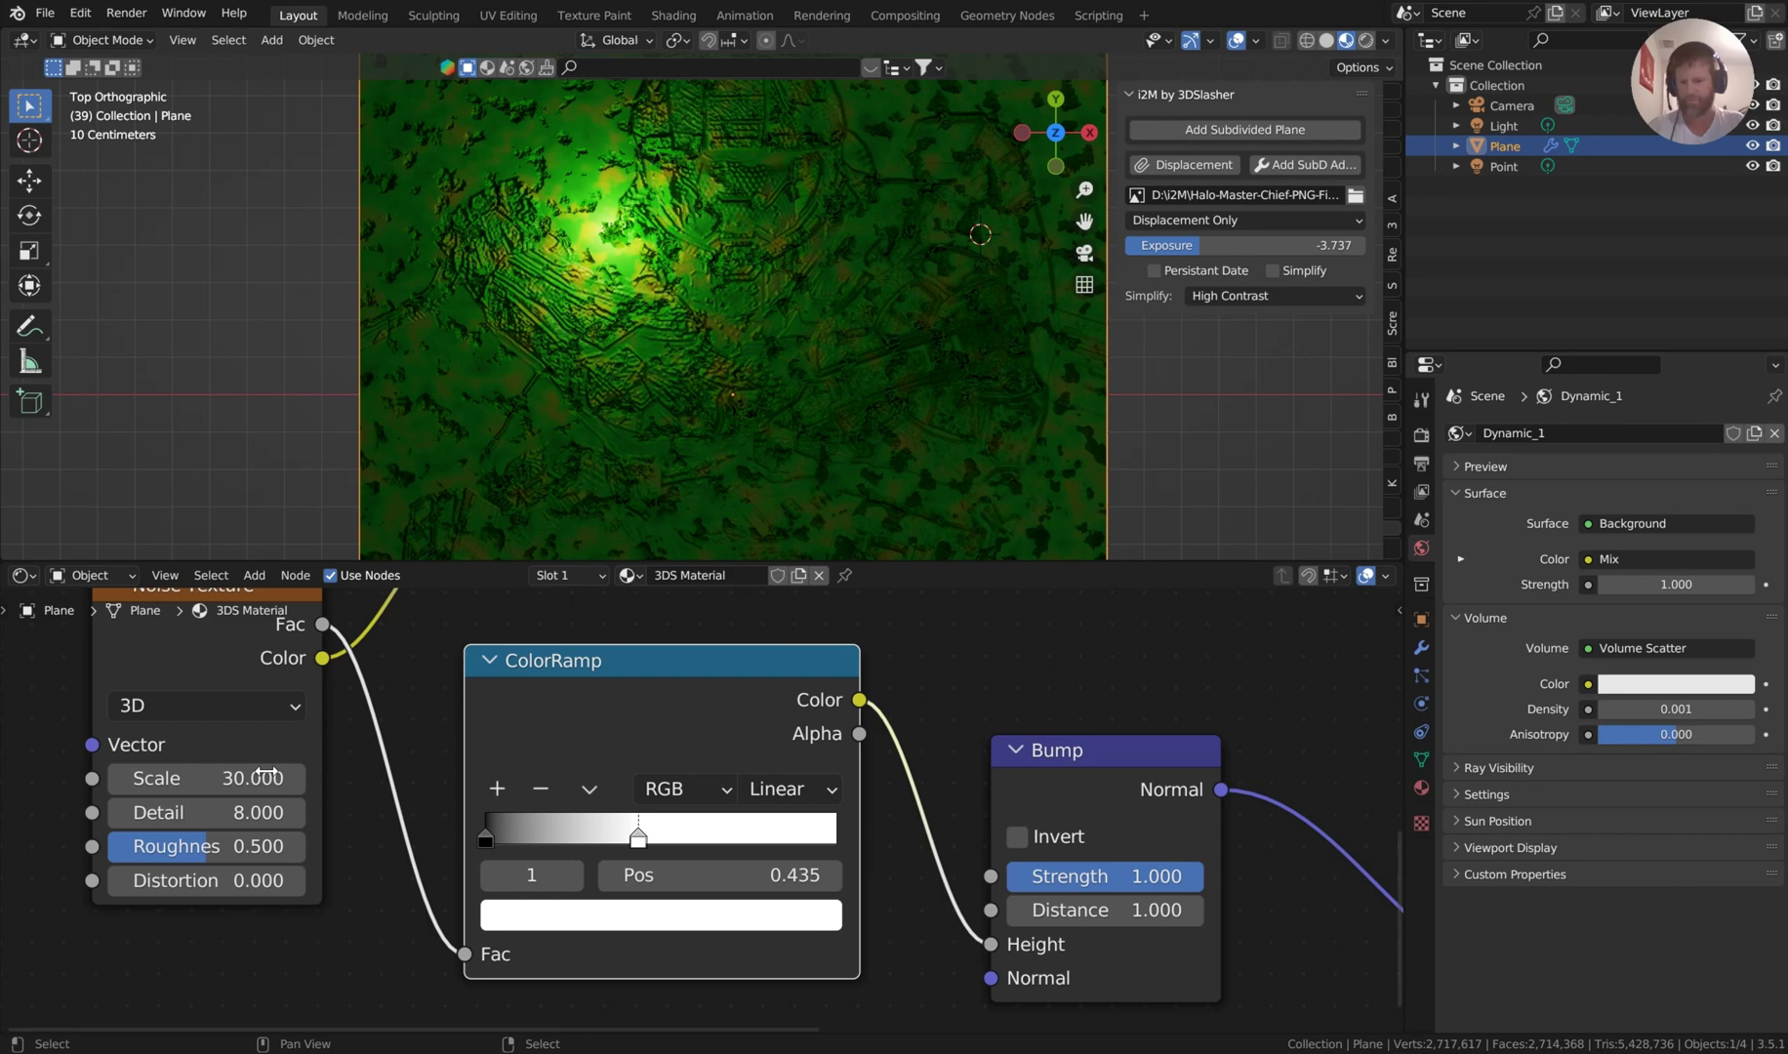
Switch the viewport to Rendered shading and raise the i2M Exposure to -1.418.
scroll(624, 712, down, 3)
middle_drag(1049, 774, 861, 938)
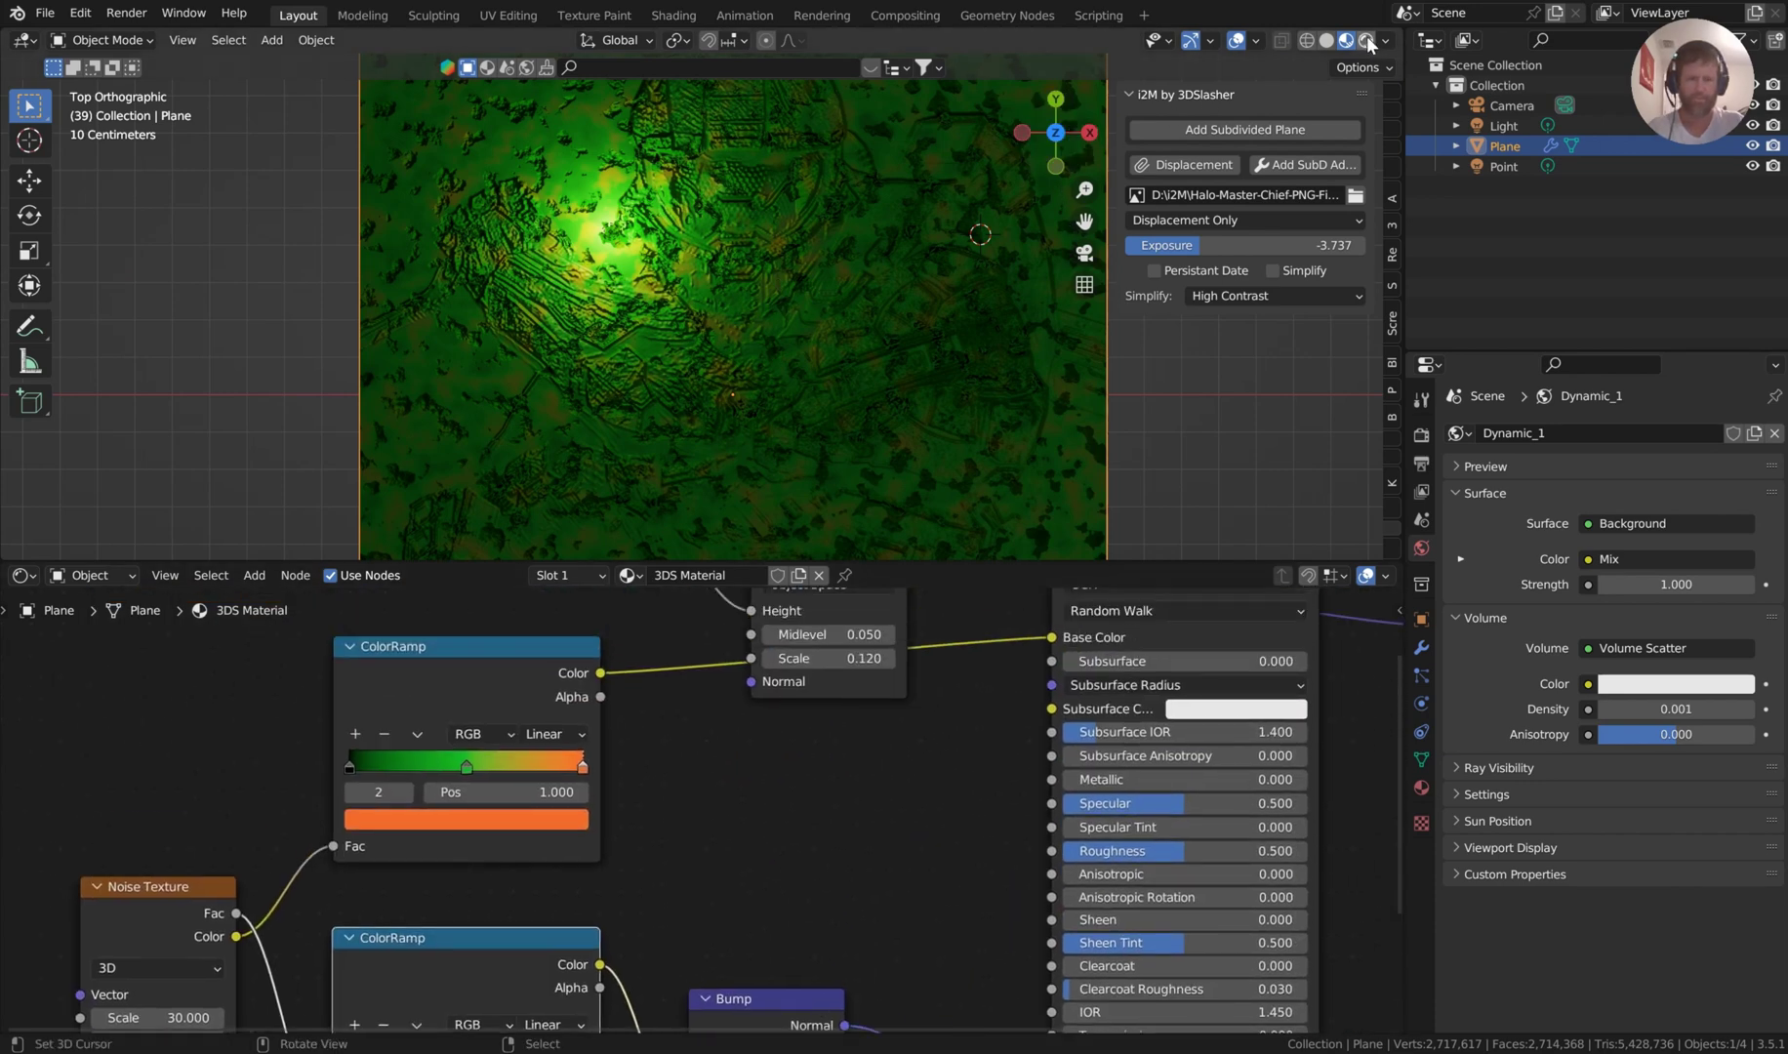
key(z)
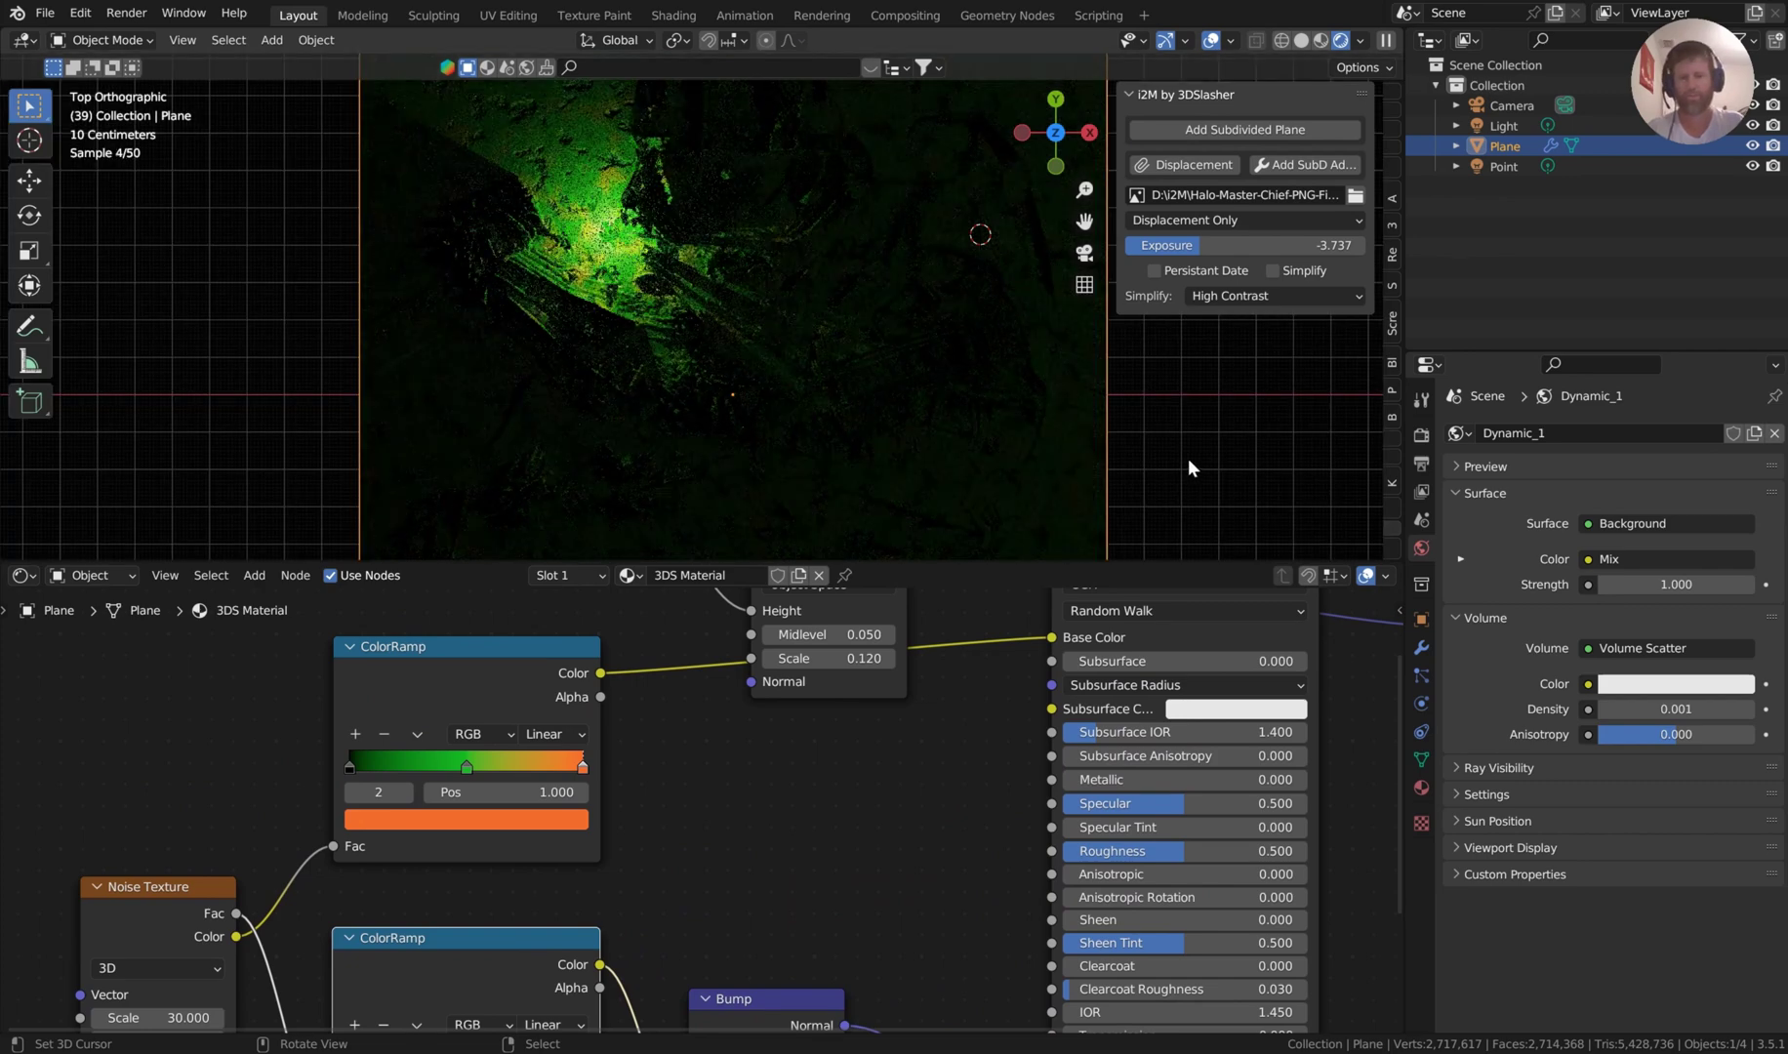
middle_drag(1188, 458, 1033, 473)
drag(1210, 245, 1247, 245)
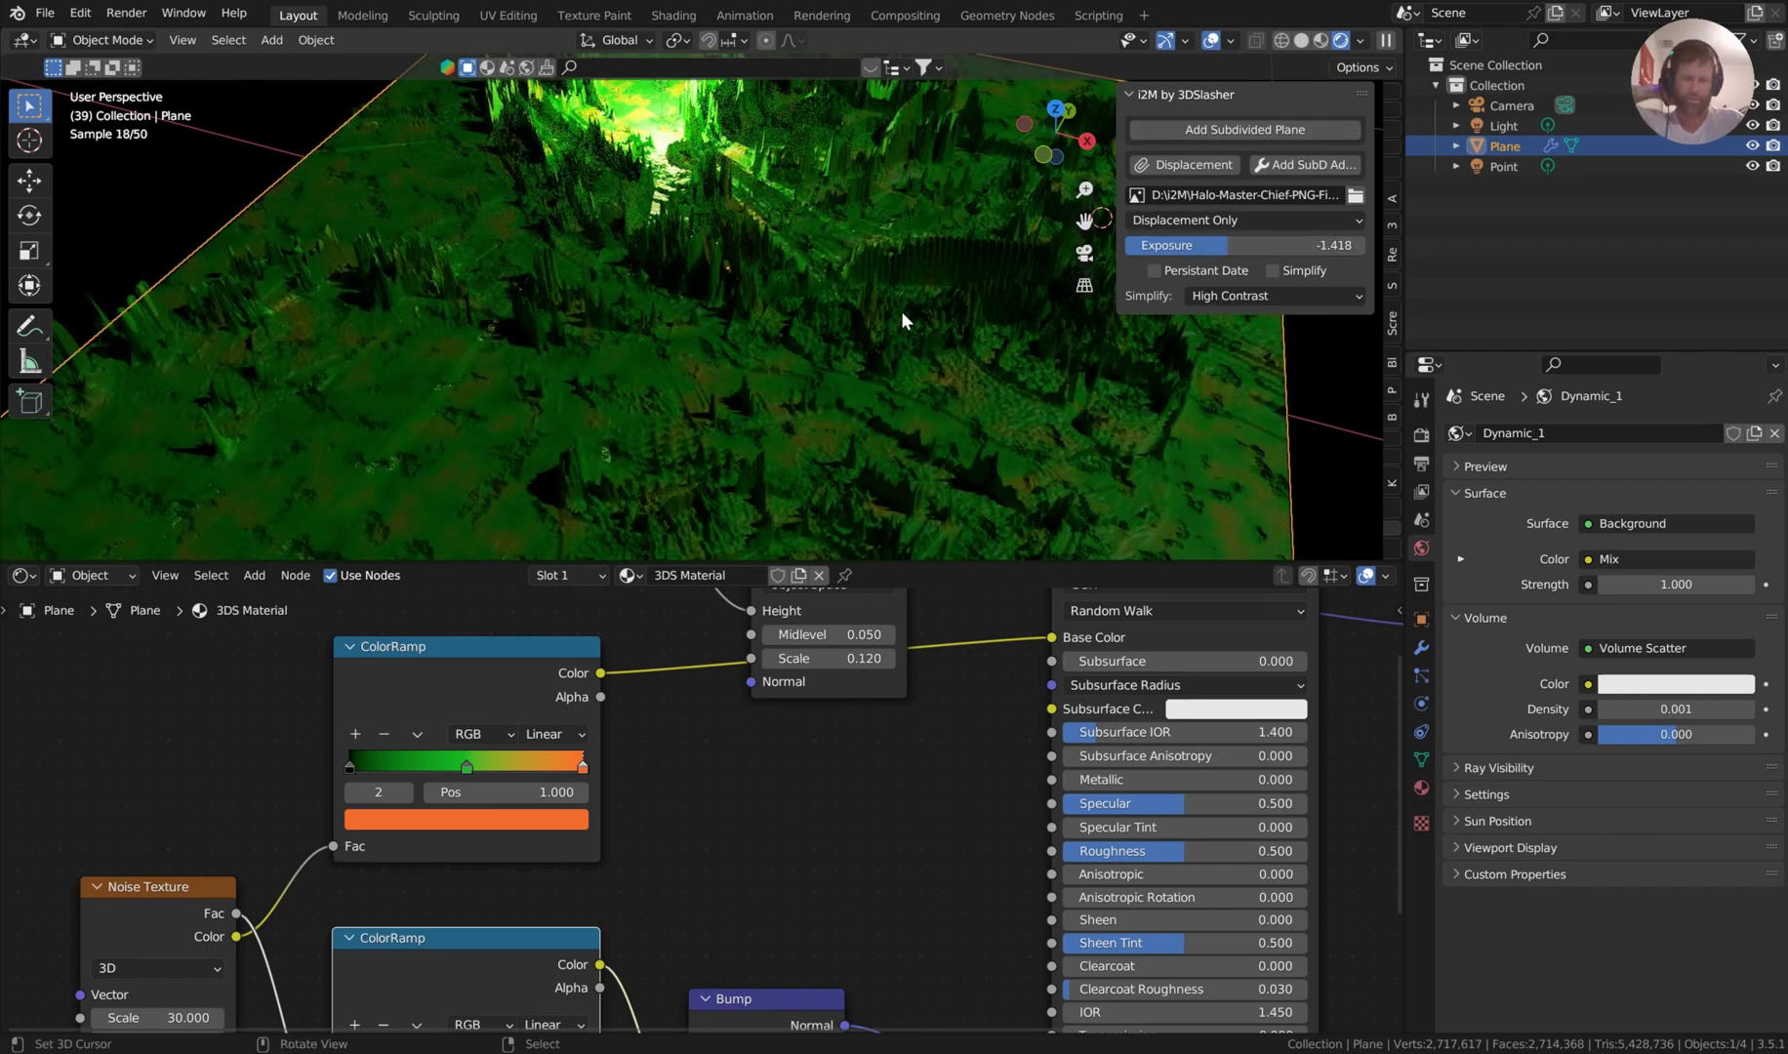
middle_drag(900, 310, 927, 328)
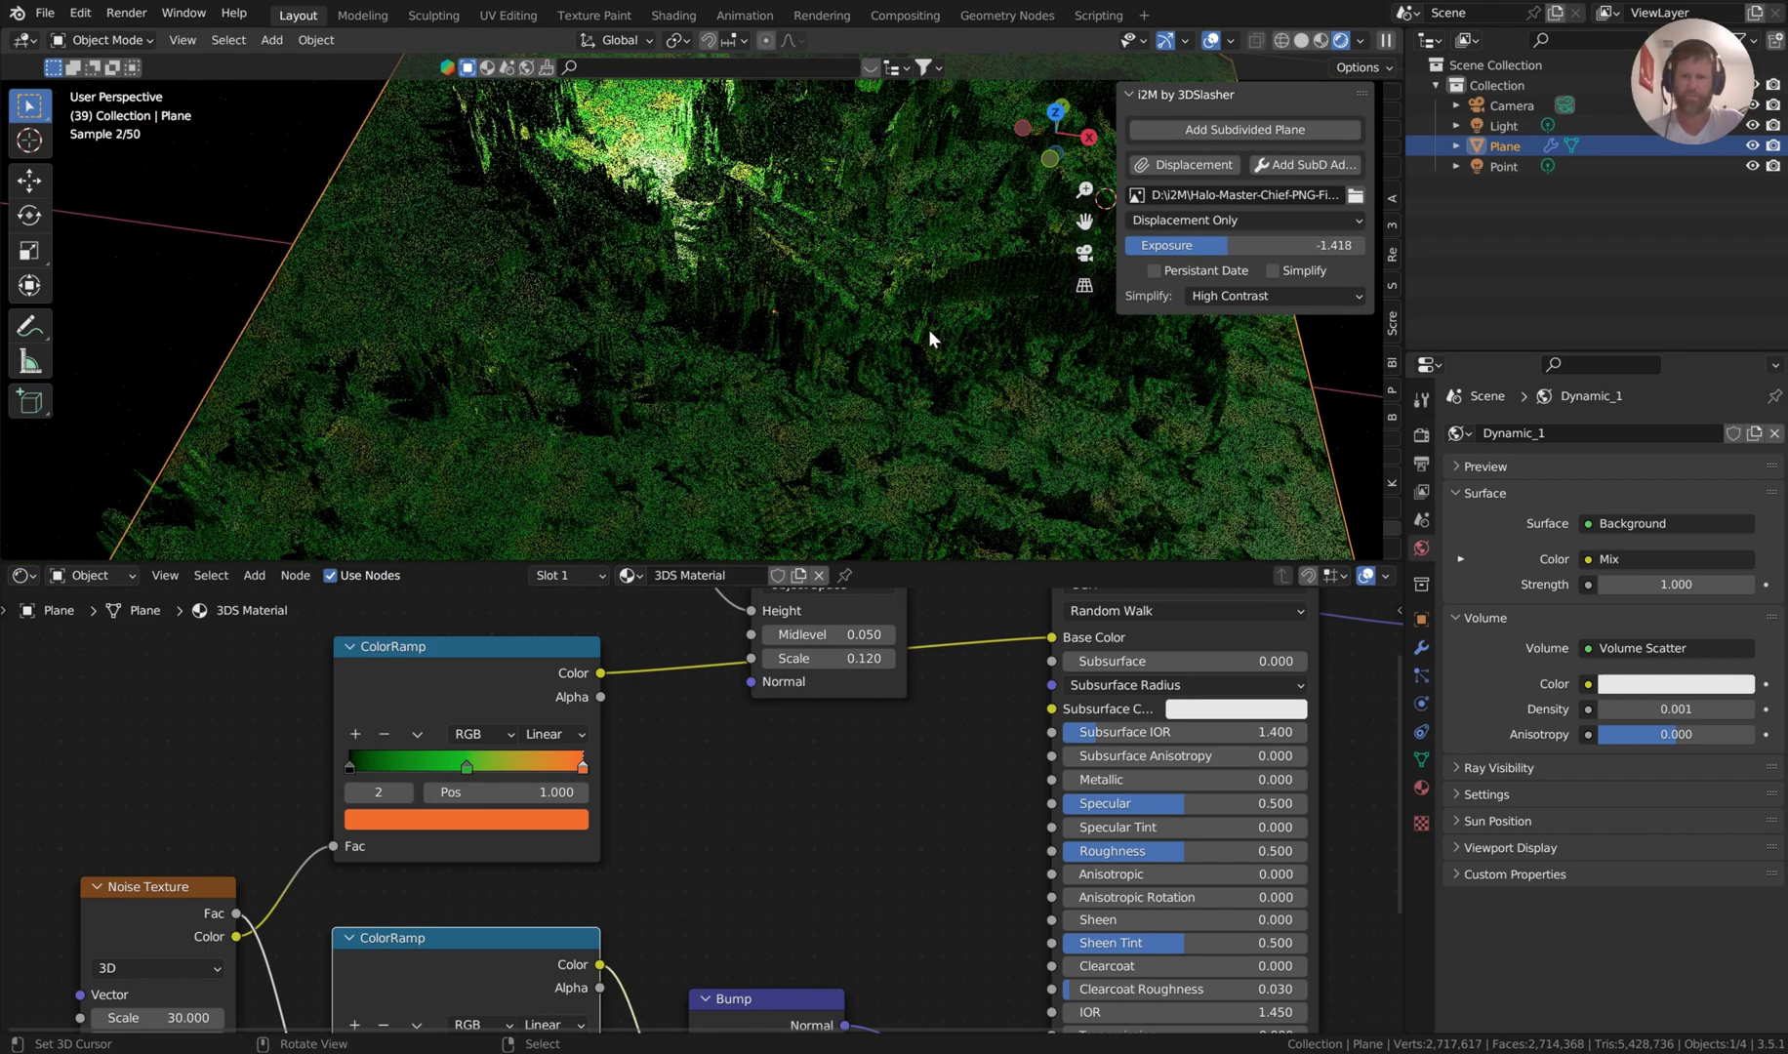
Raise the point light above the relief along Z and set its Radius to 0.36 m.
click(650, 112)
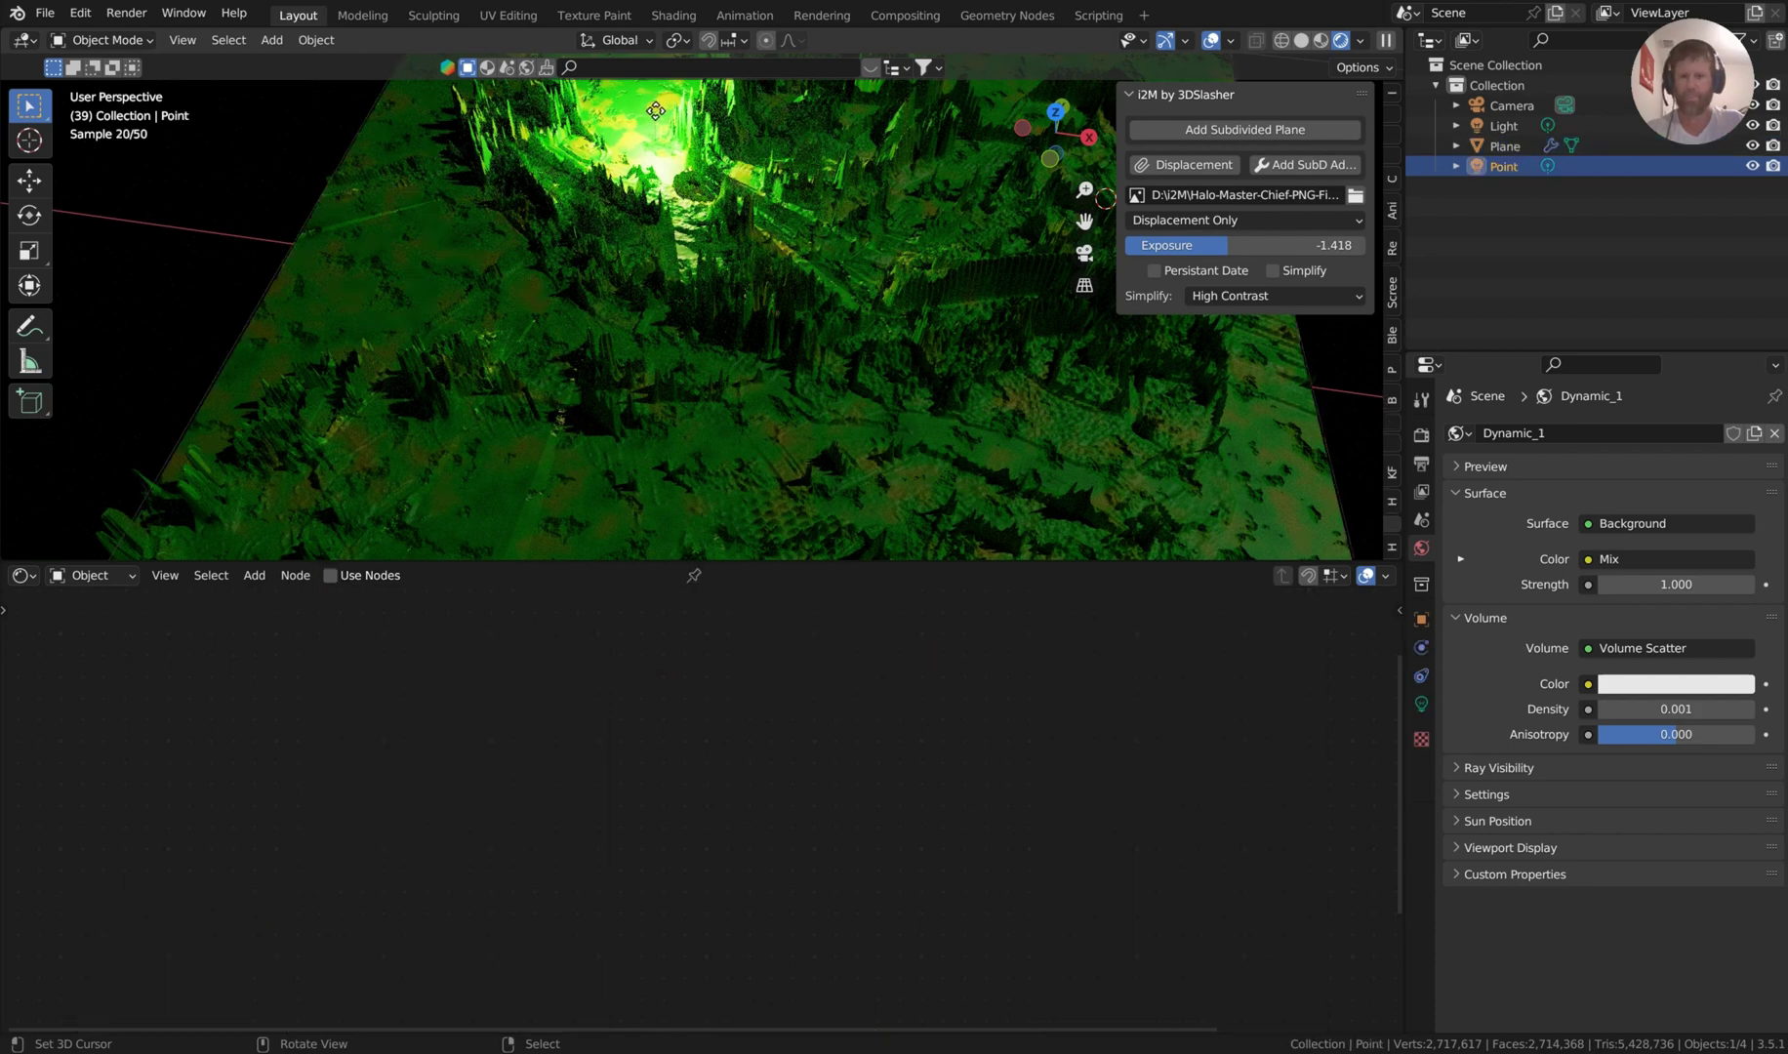
key(g)
key(z)
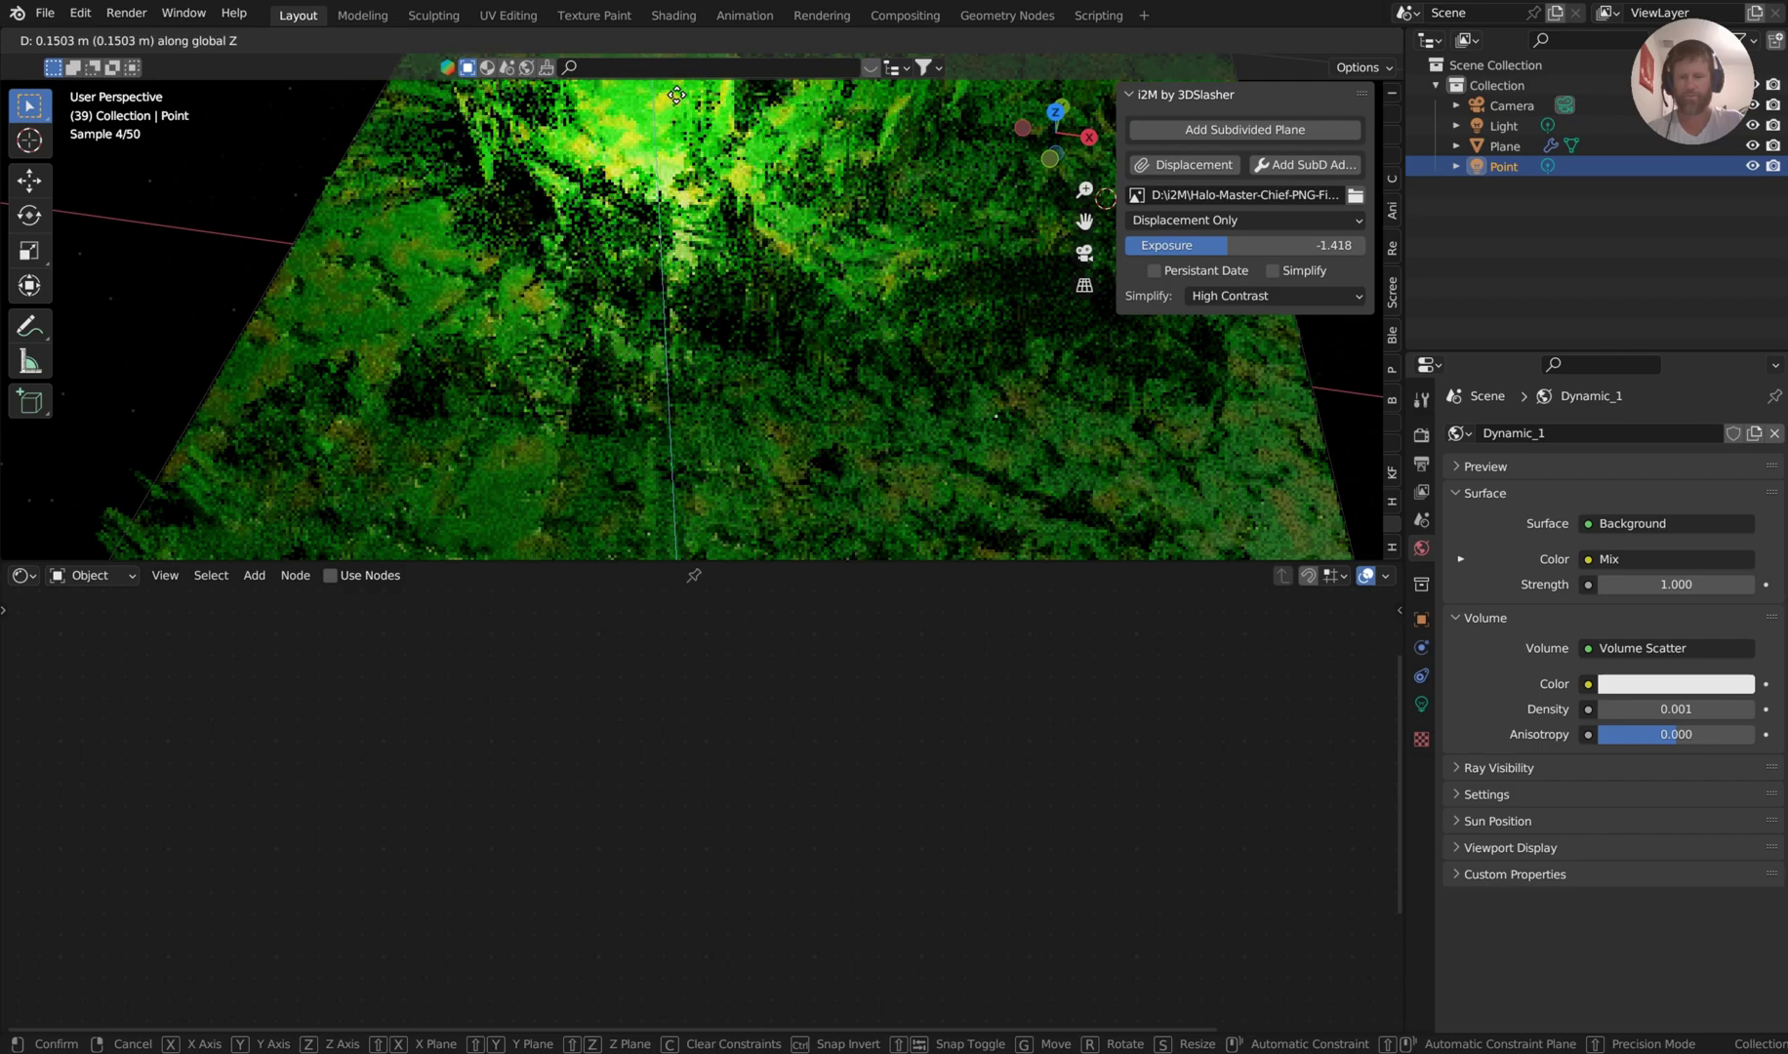
click(1072, 560)
click(1422, 703)
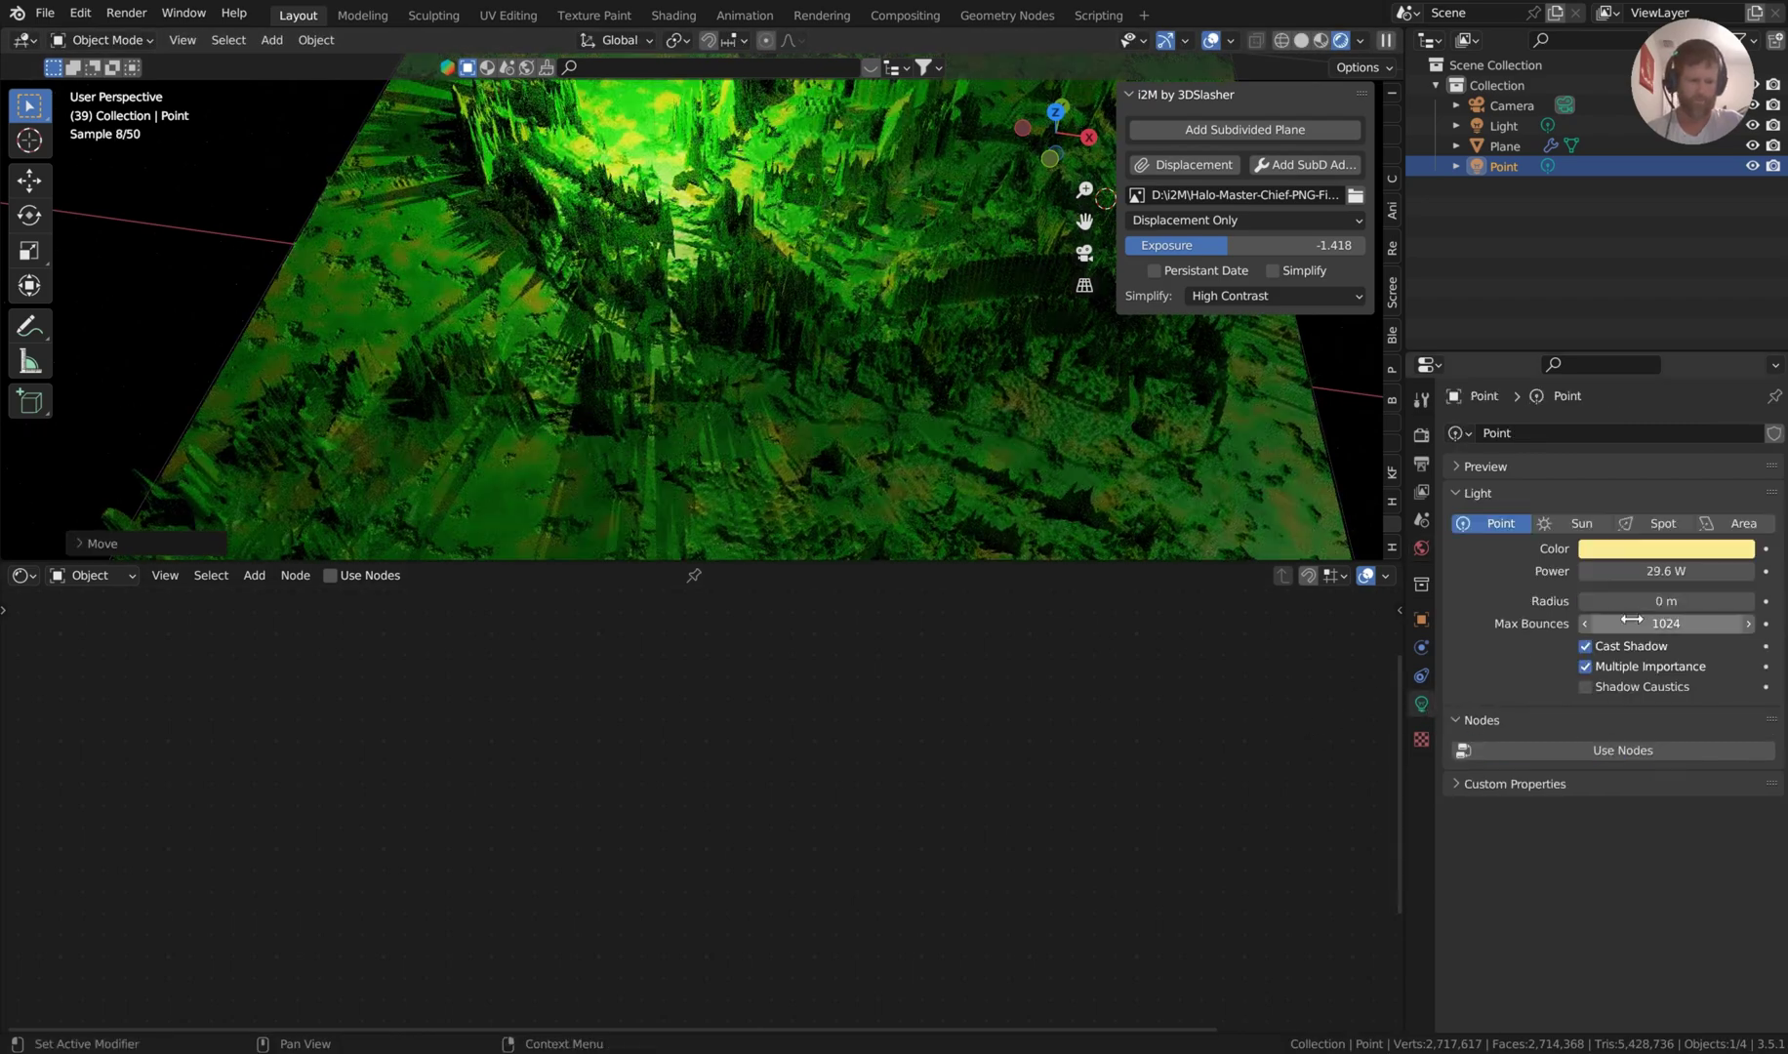
drag(1665, 601, 1727, 601)
Duplicate the point light in top view and place the copy over the relief's upper-right area.
key(KP_7)
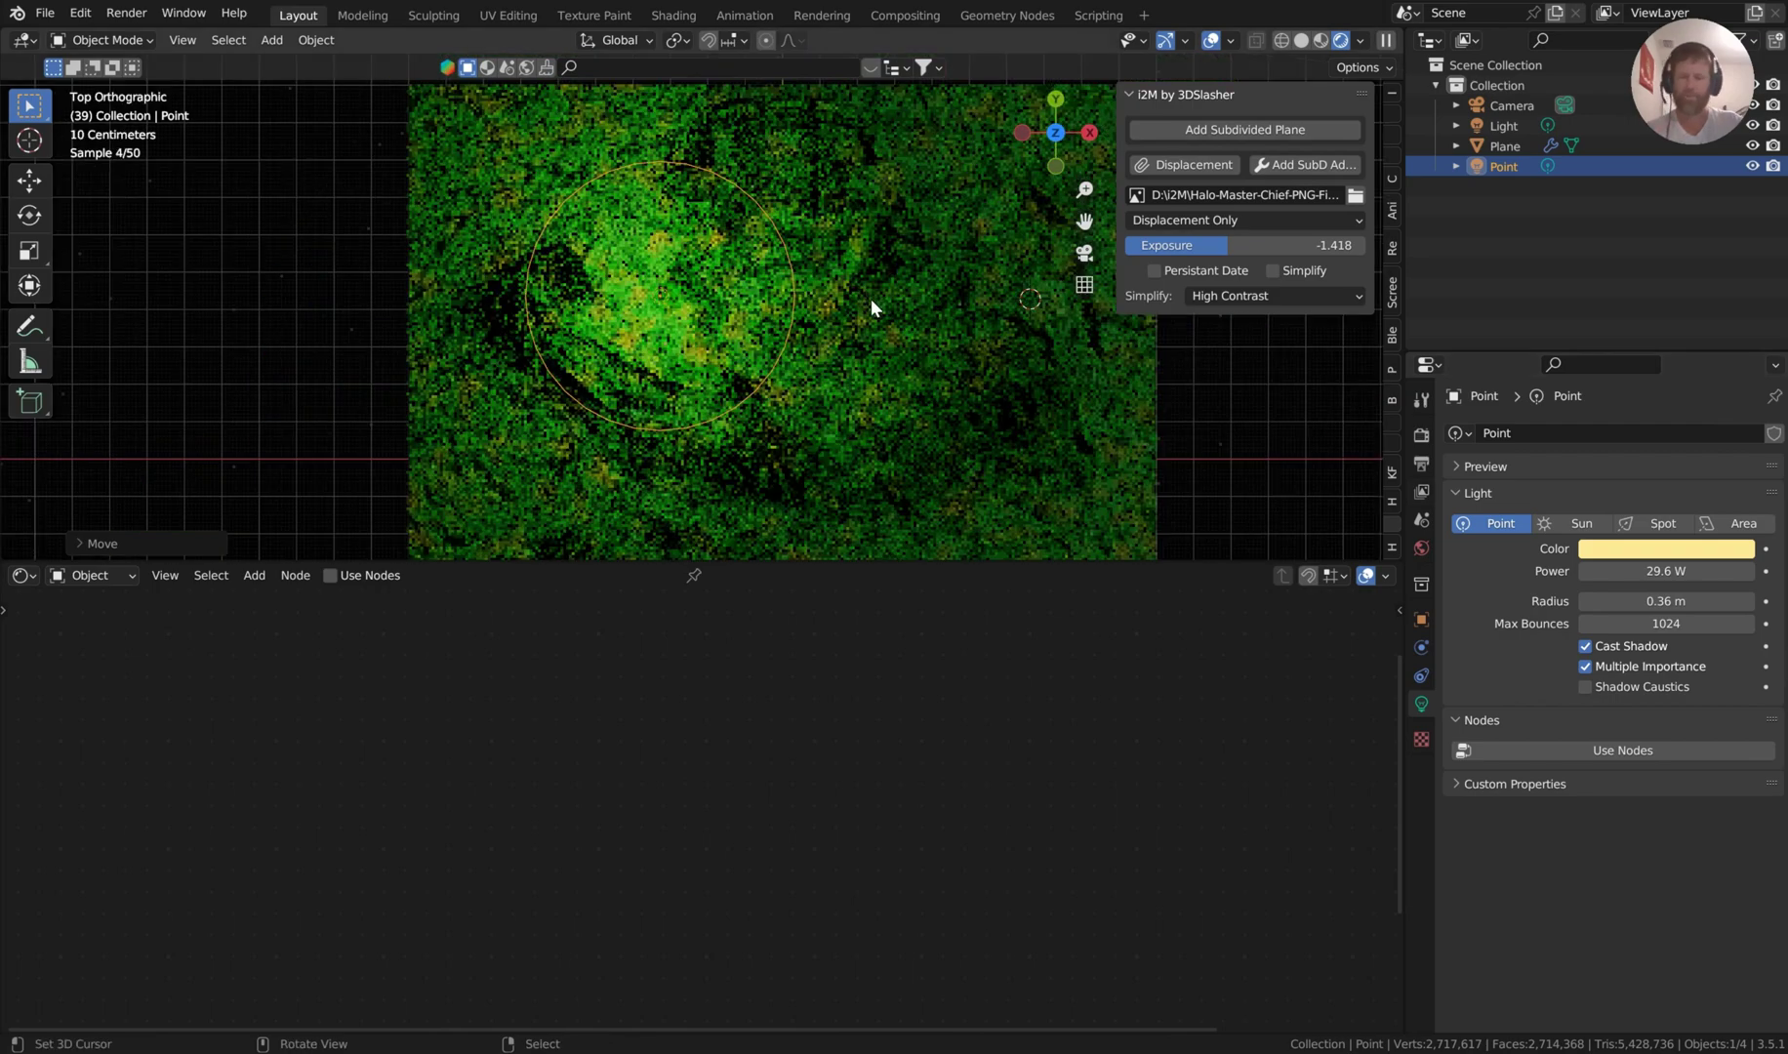
click(923, 322)
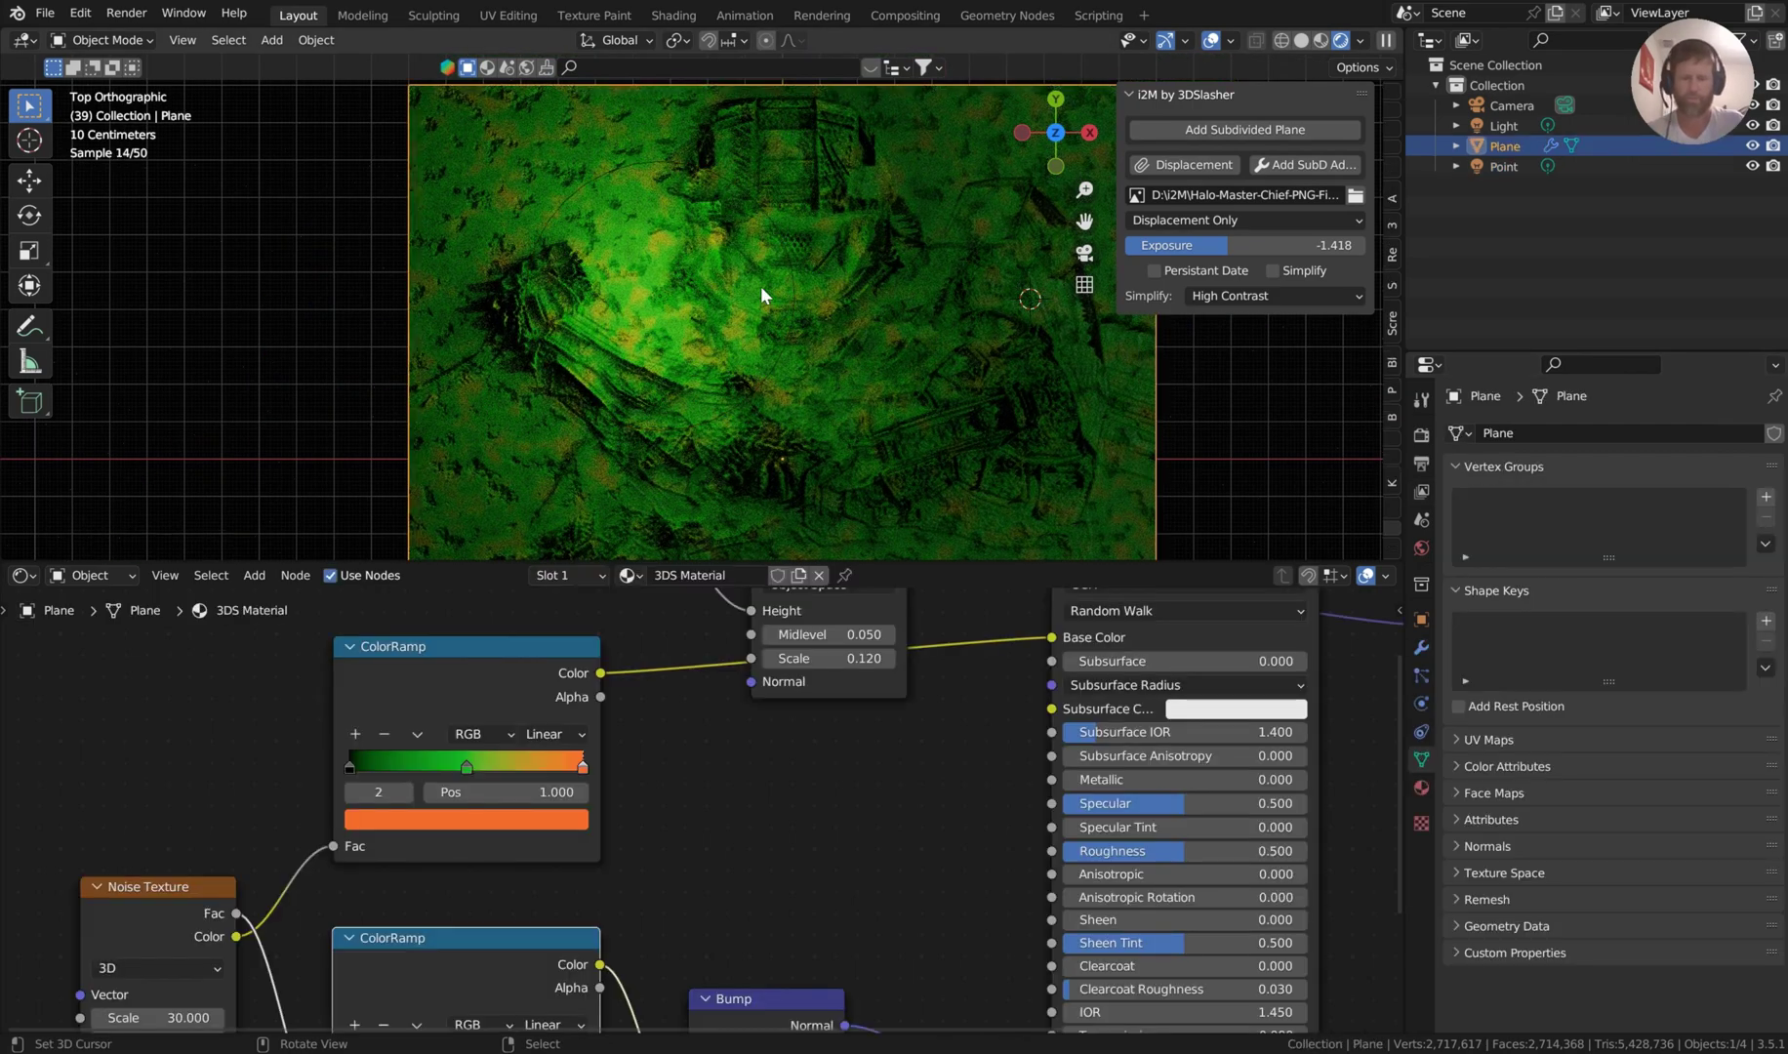
click(661, 303)
scroll(753, 333, down, 3)
key(shift+d)
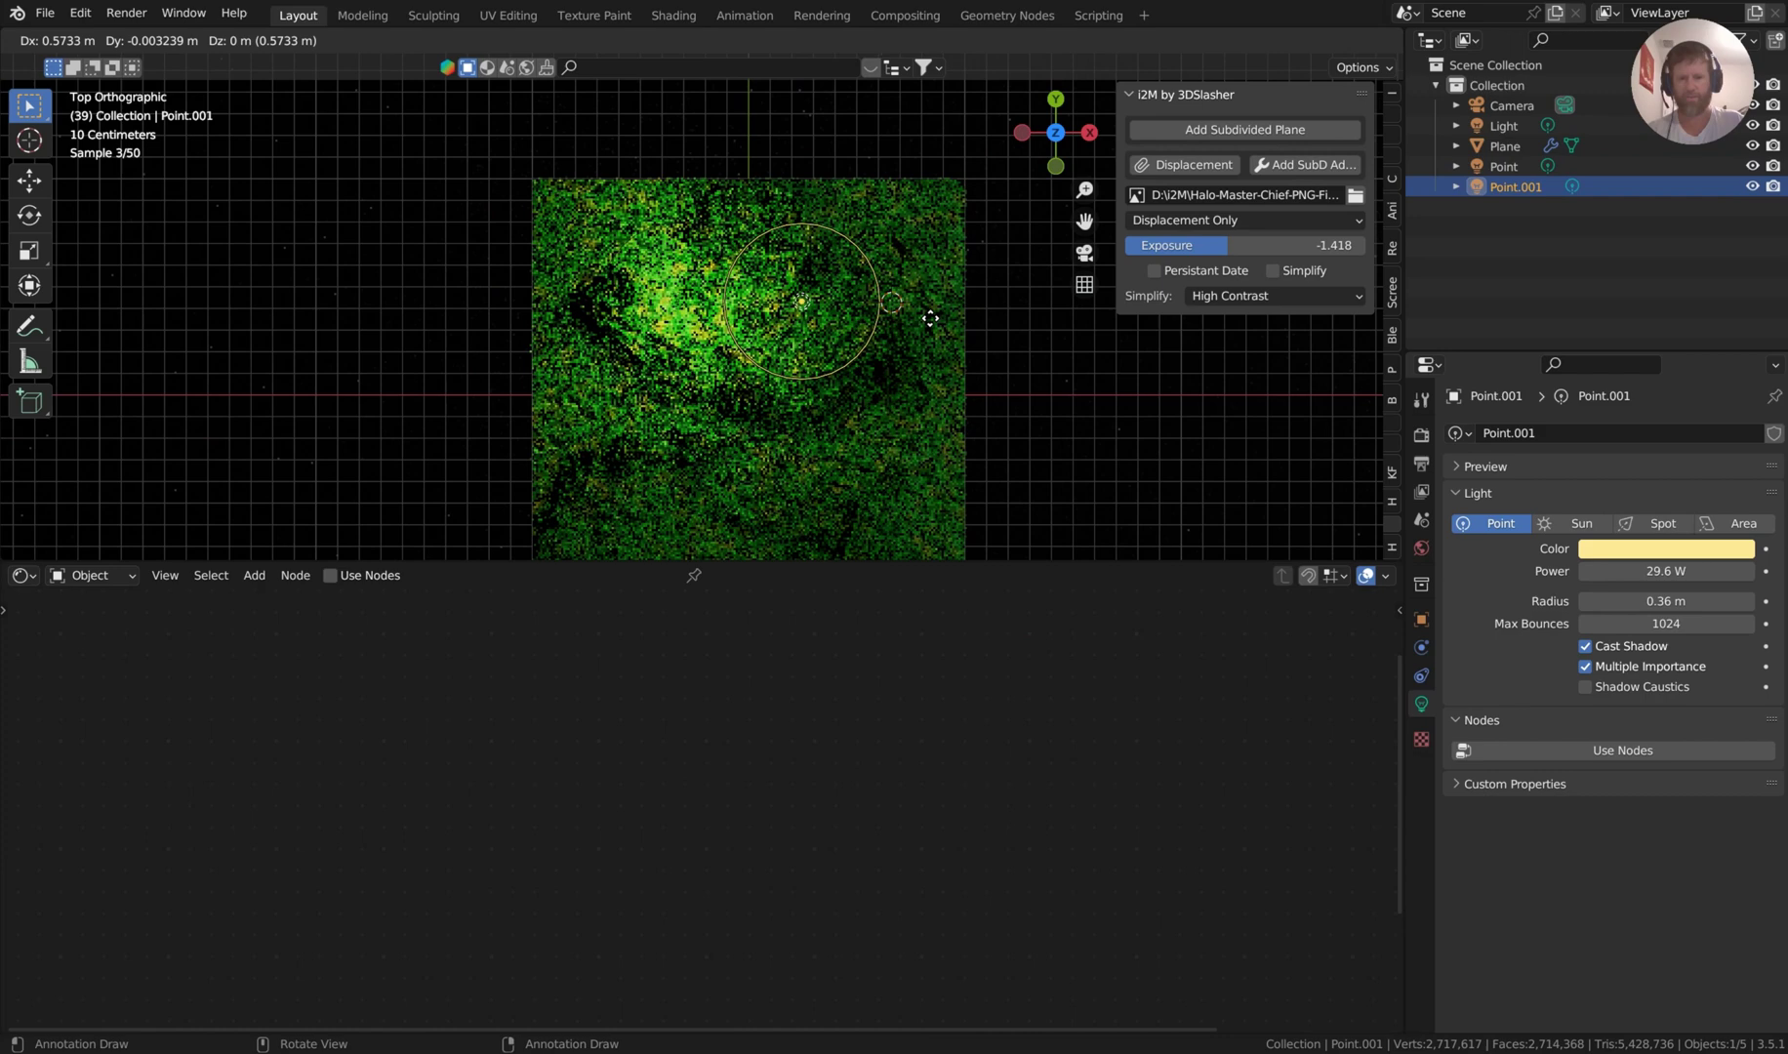
click(954, 299)
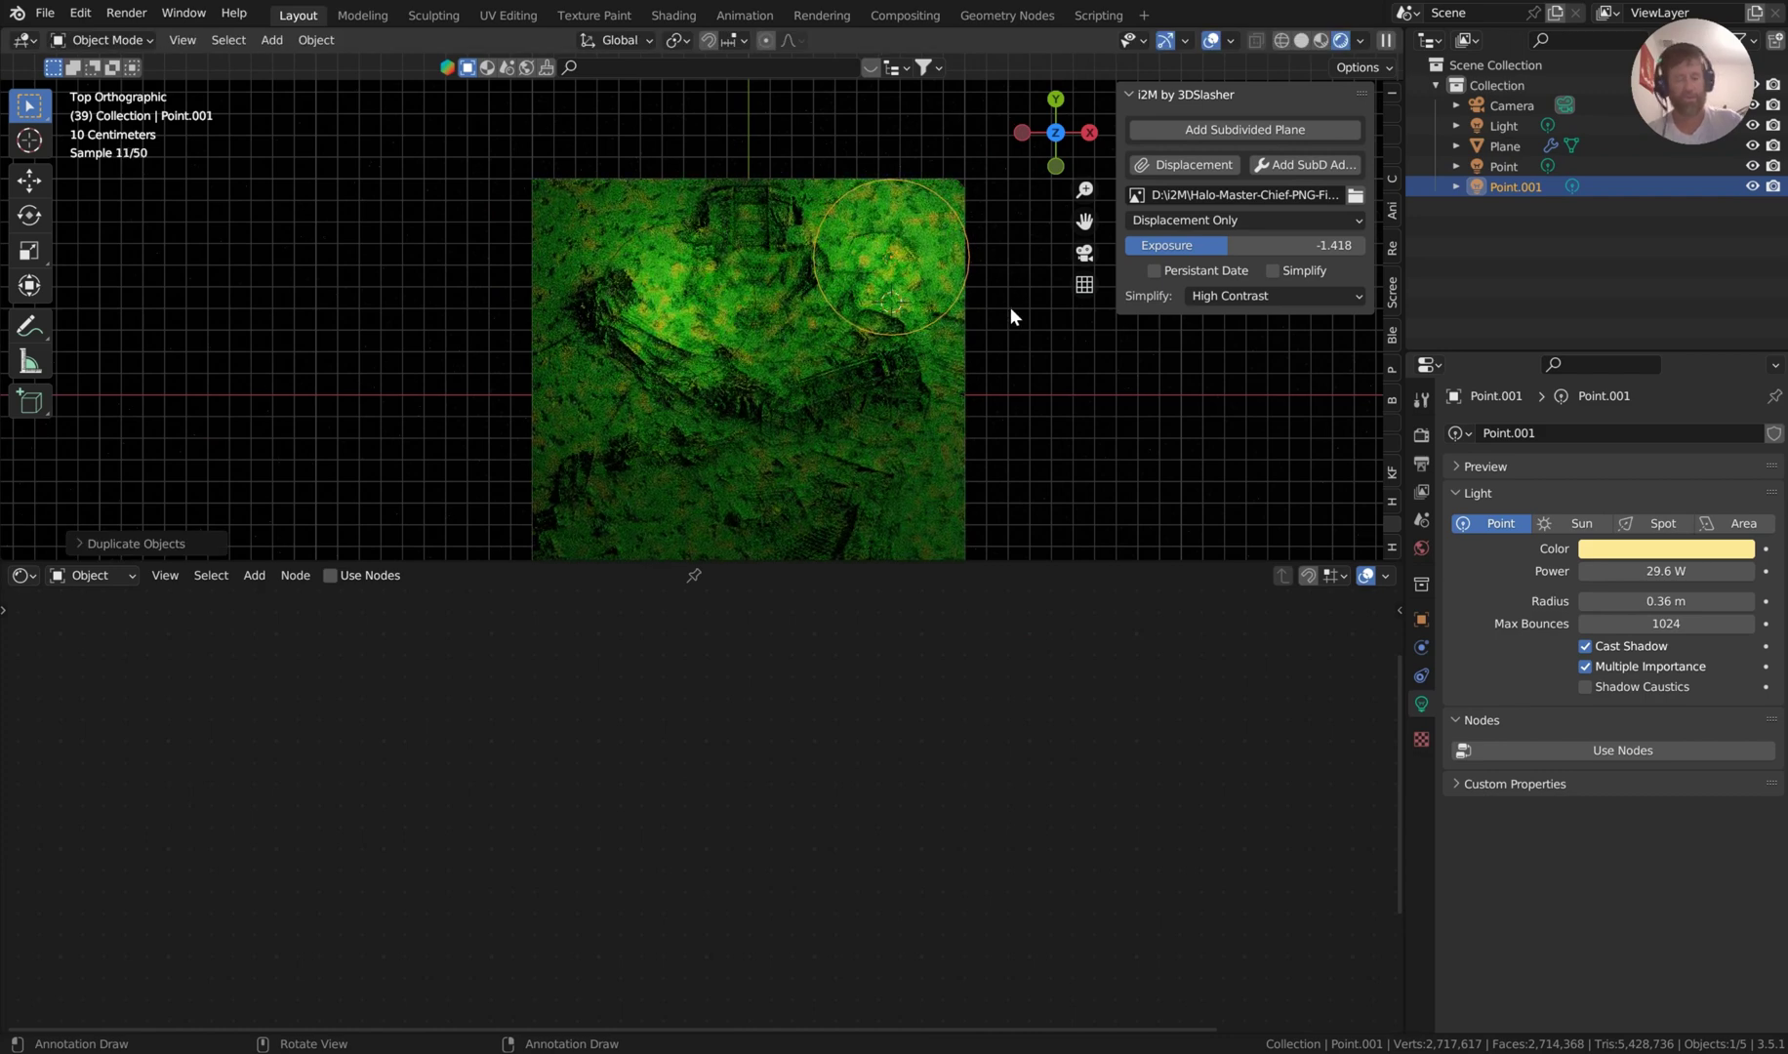
Give the duplicated point light a light blue color and set its Power to 58.7 W.
click(1666, 549)
click(1668, 320)
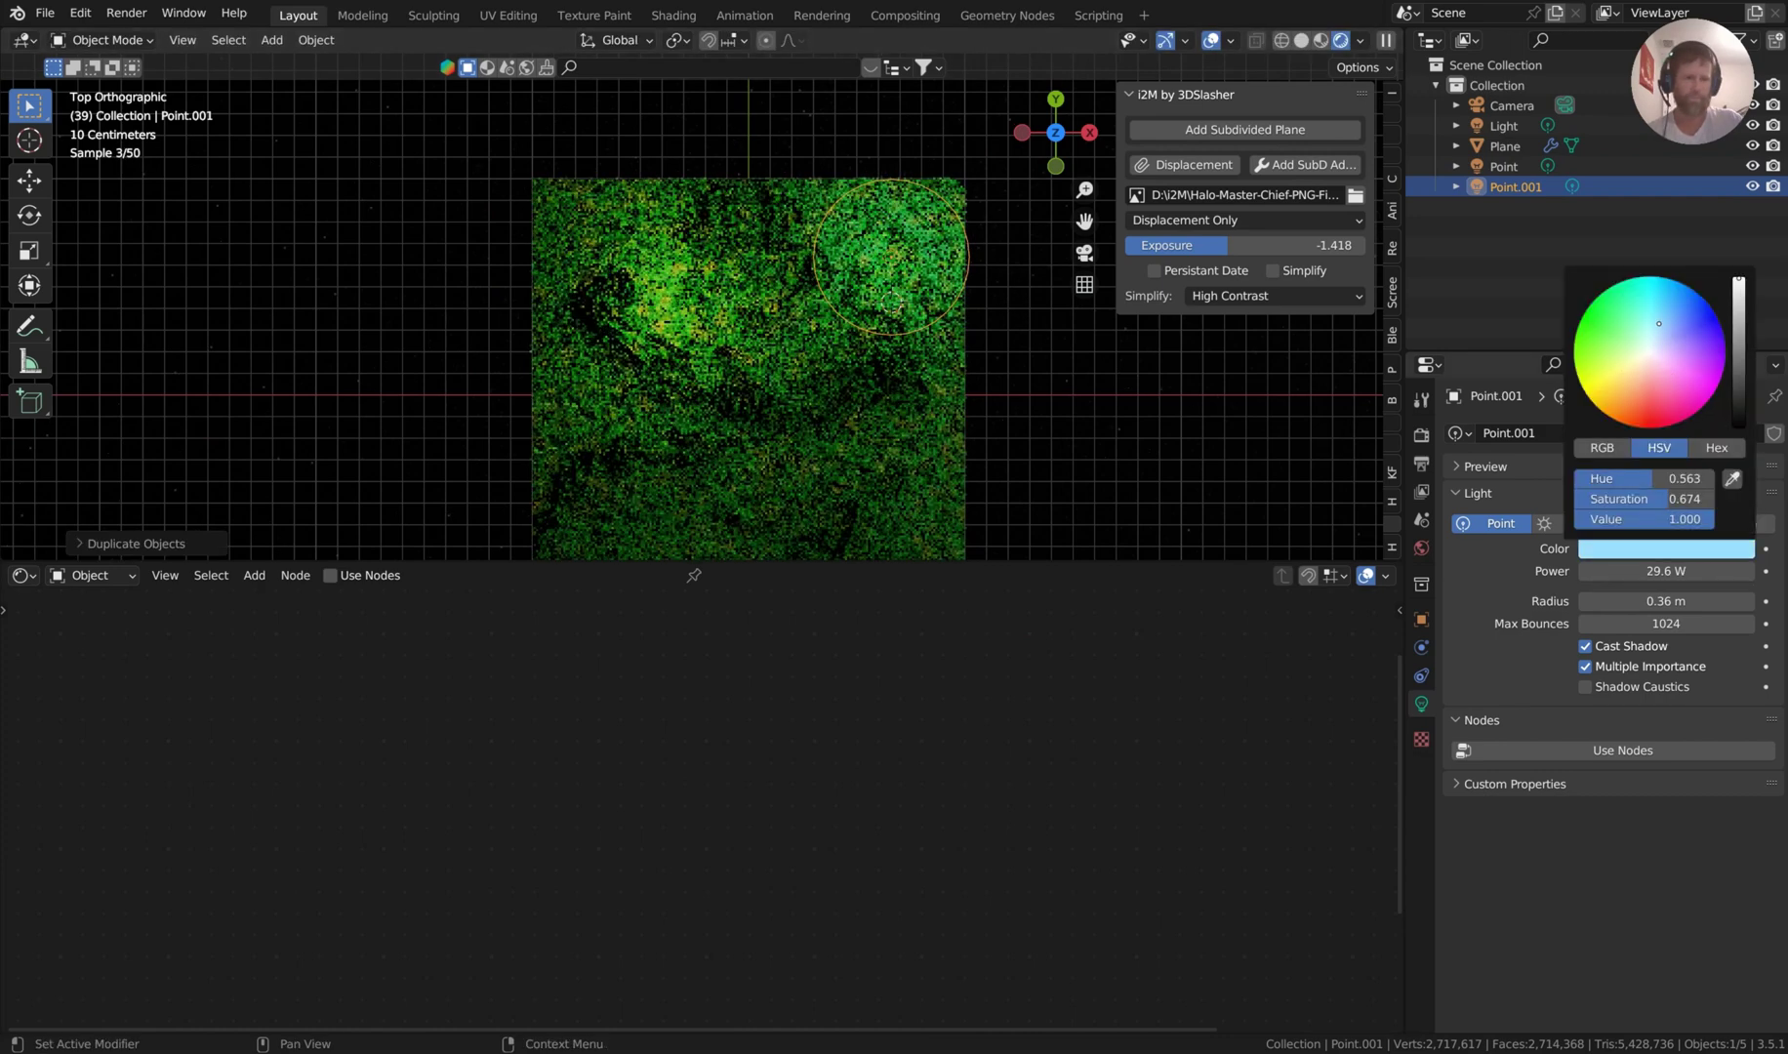
drag(1666, 571, 1717, 571)
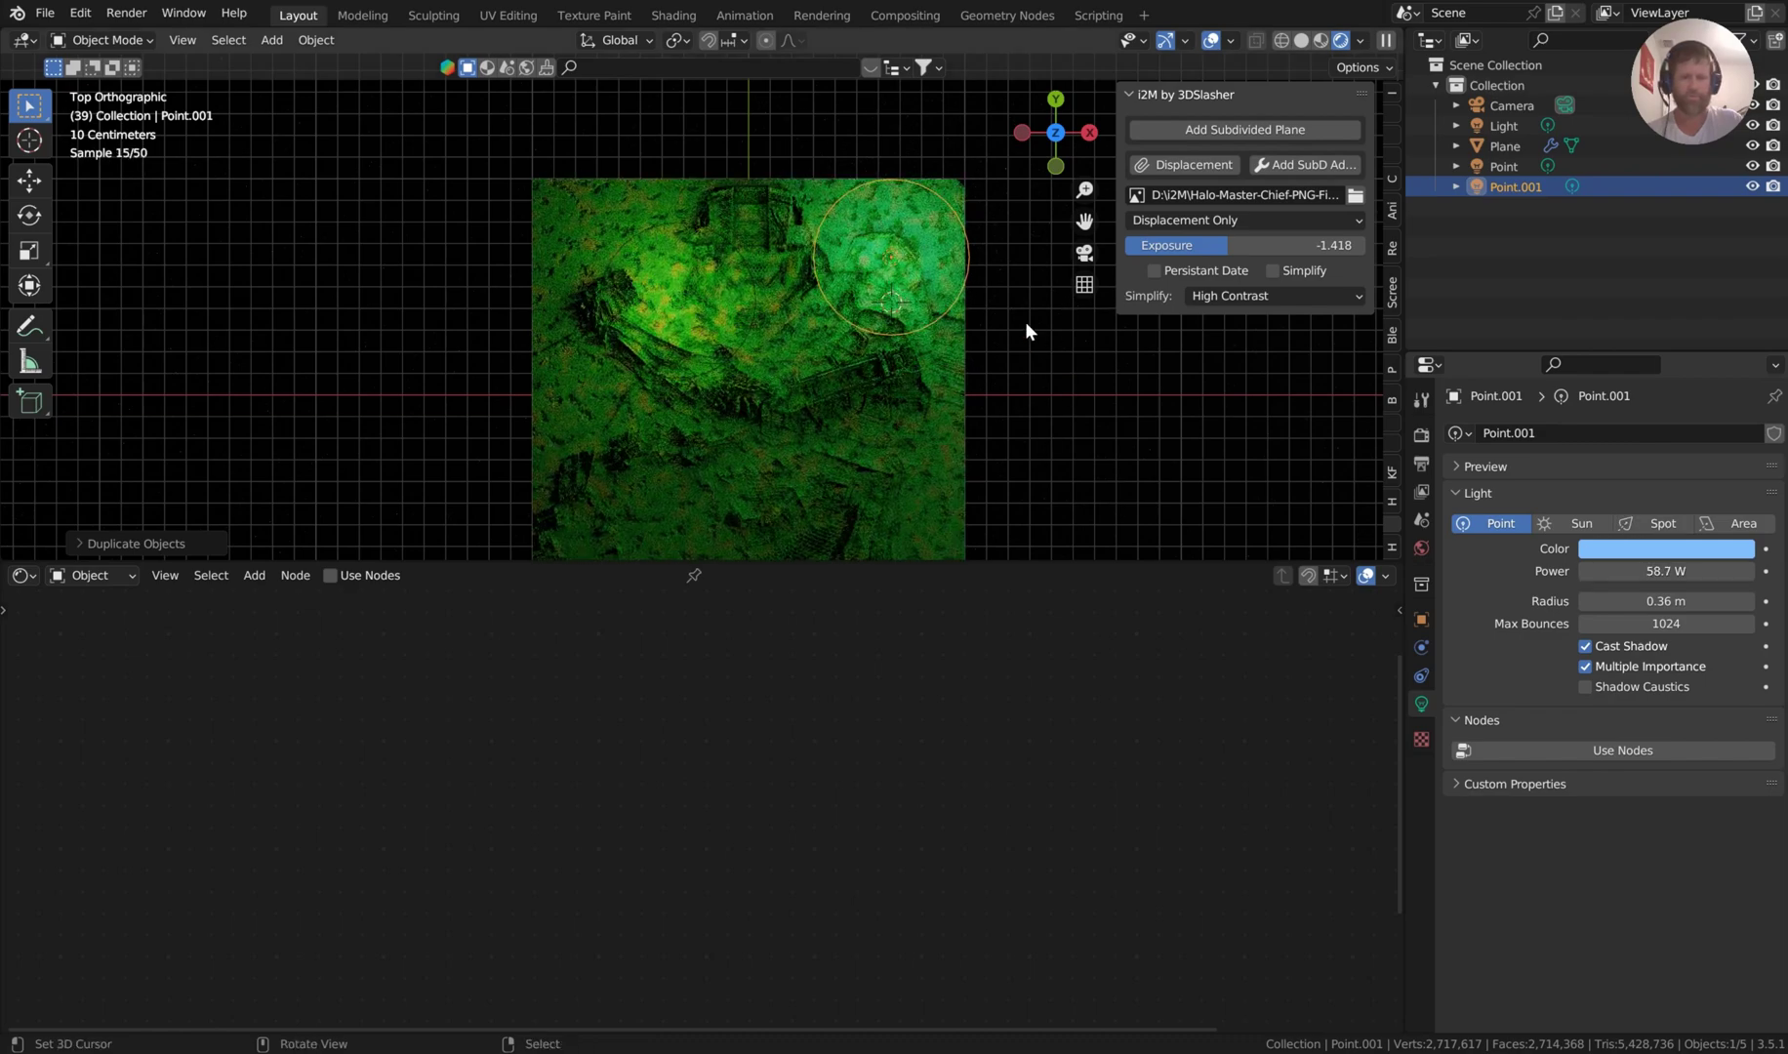
Select the relief plane and give the 3D viewport more height above the shader editor.
scroll(988, 346, up, 5)
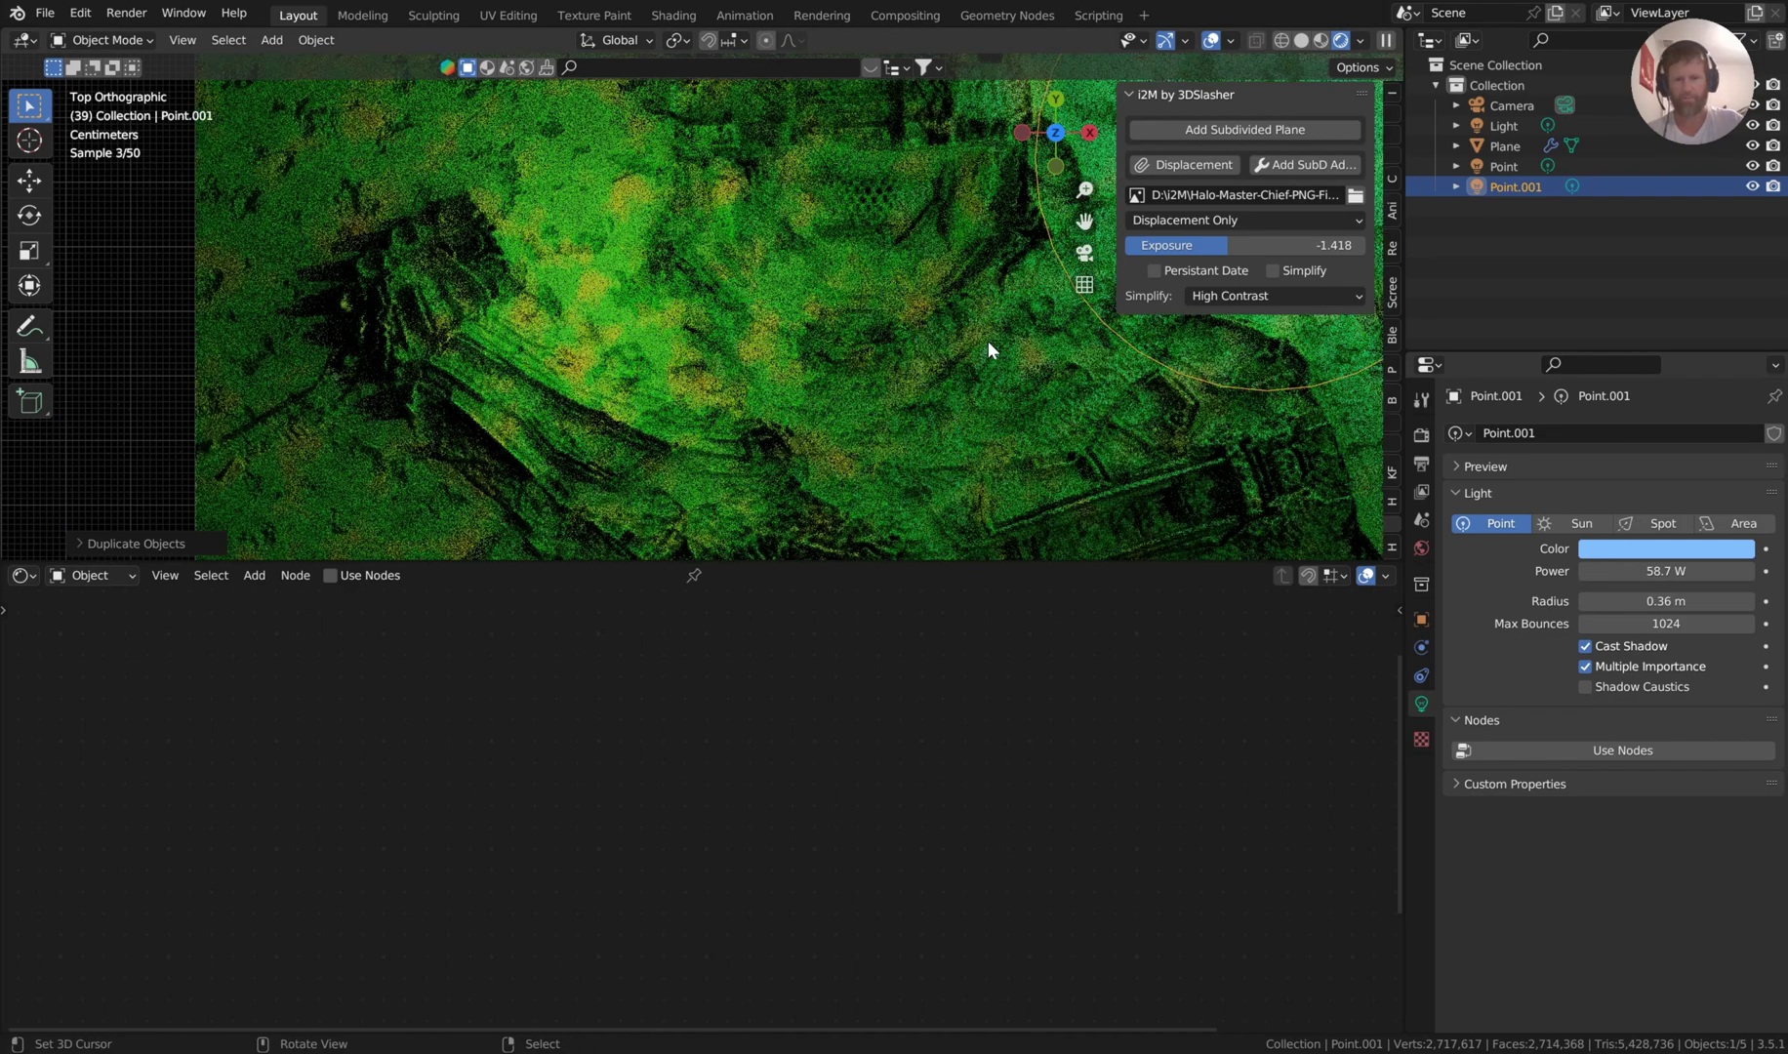
click(572, 293)
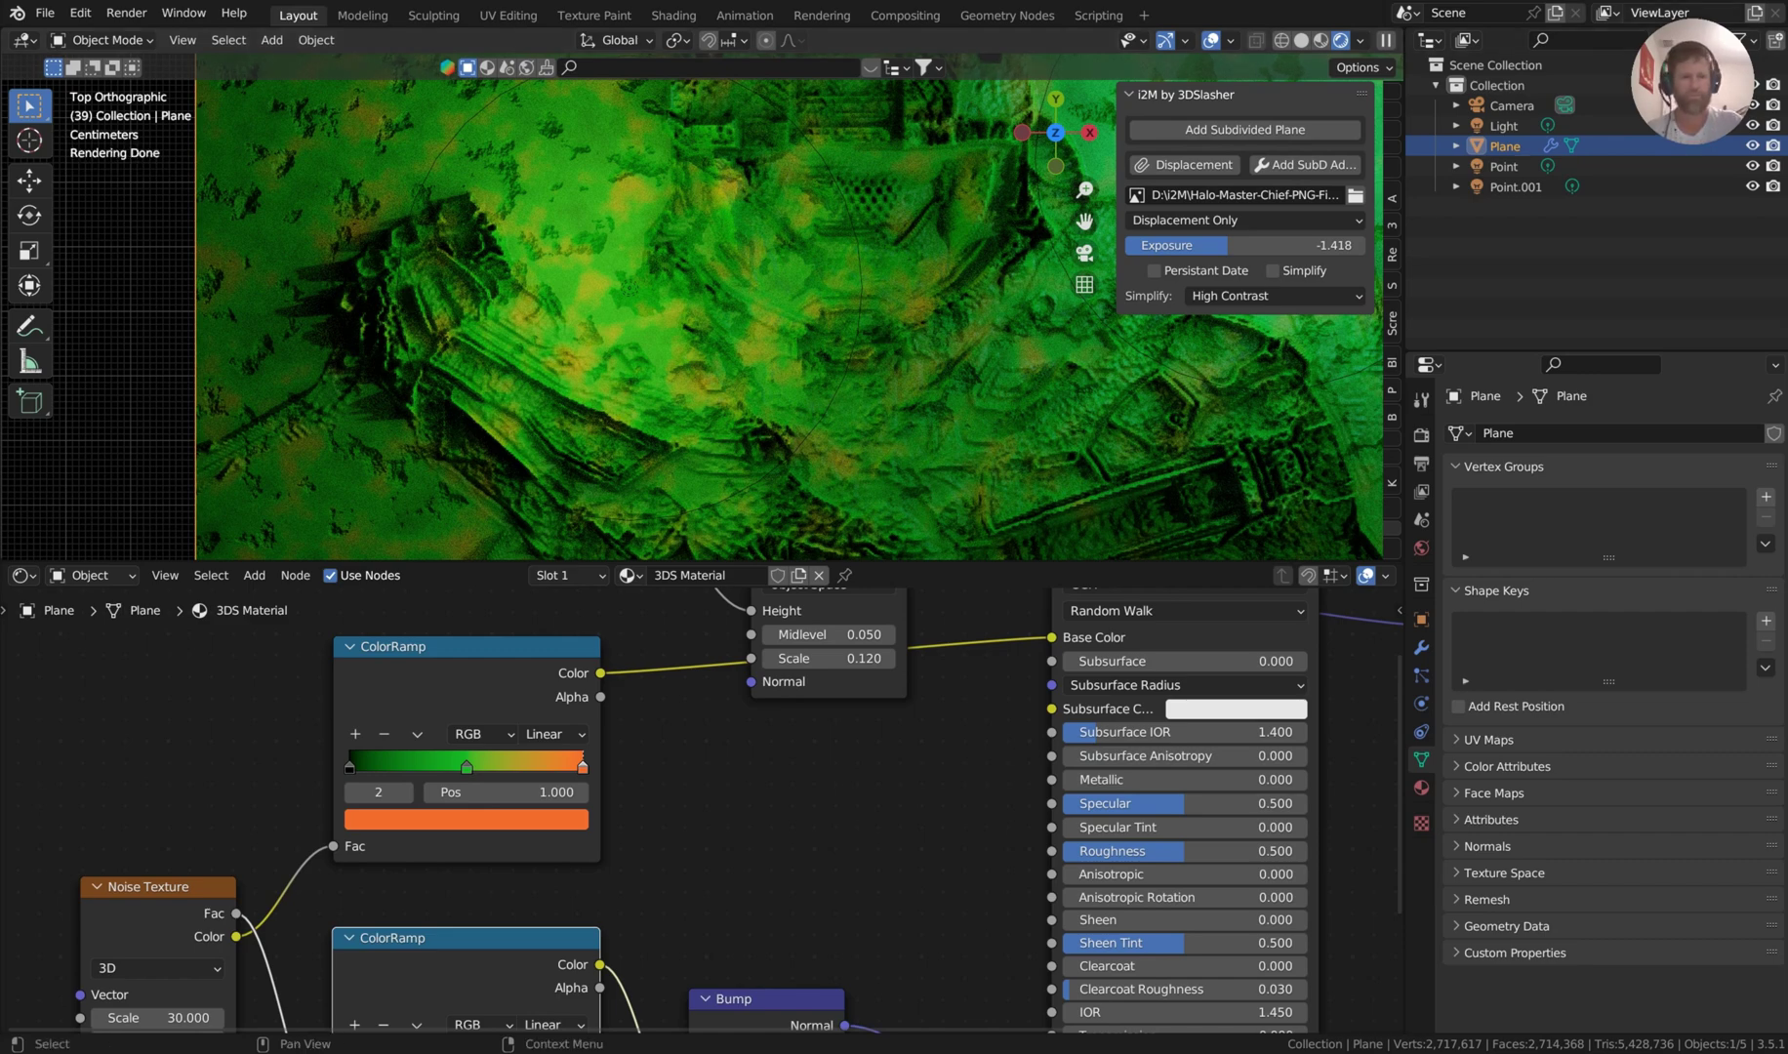
drag(917, 561, 917, 491)
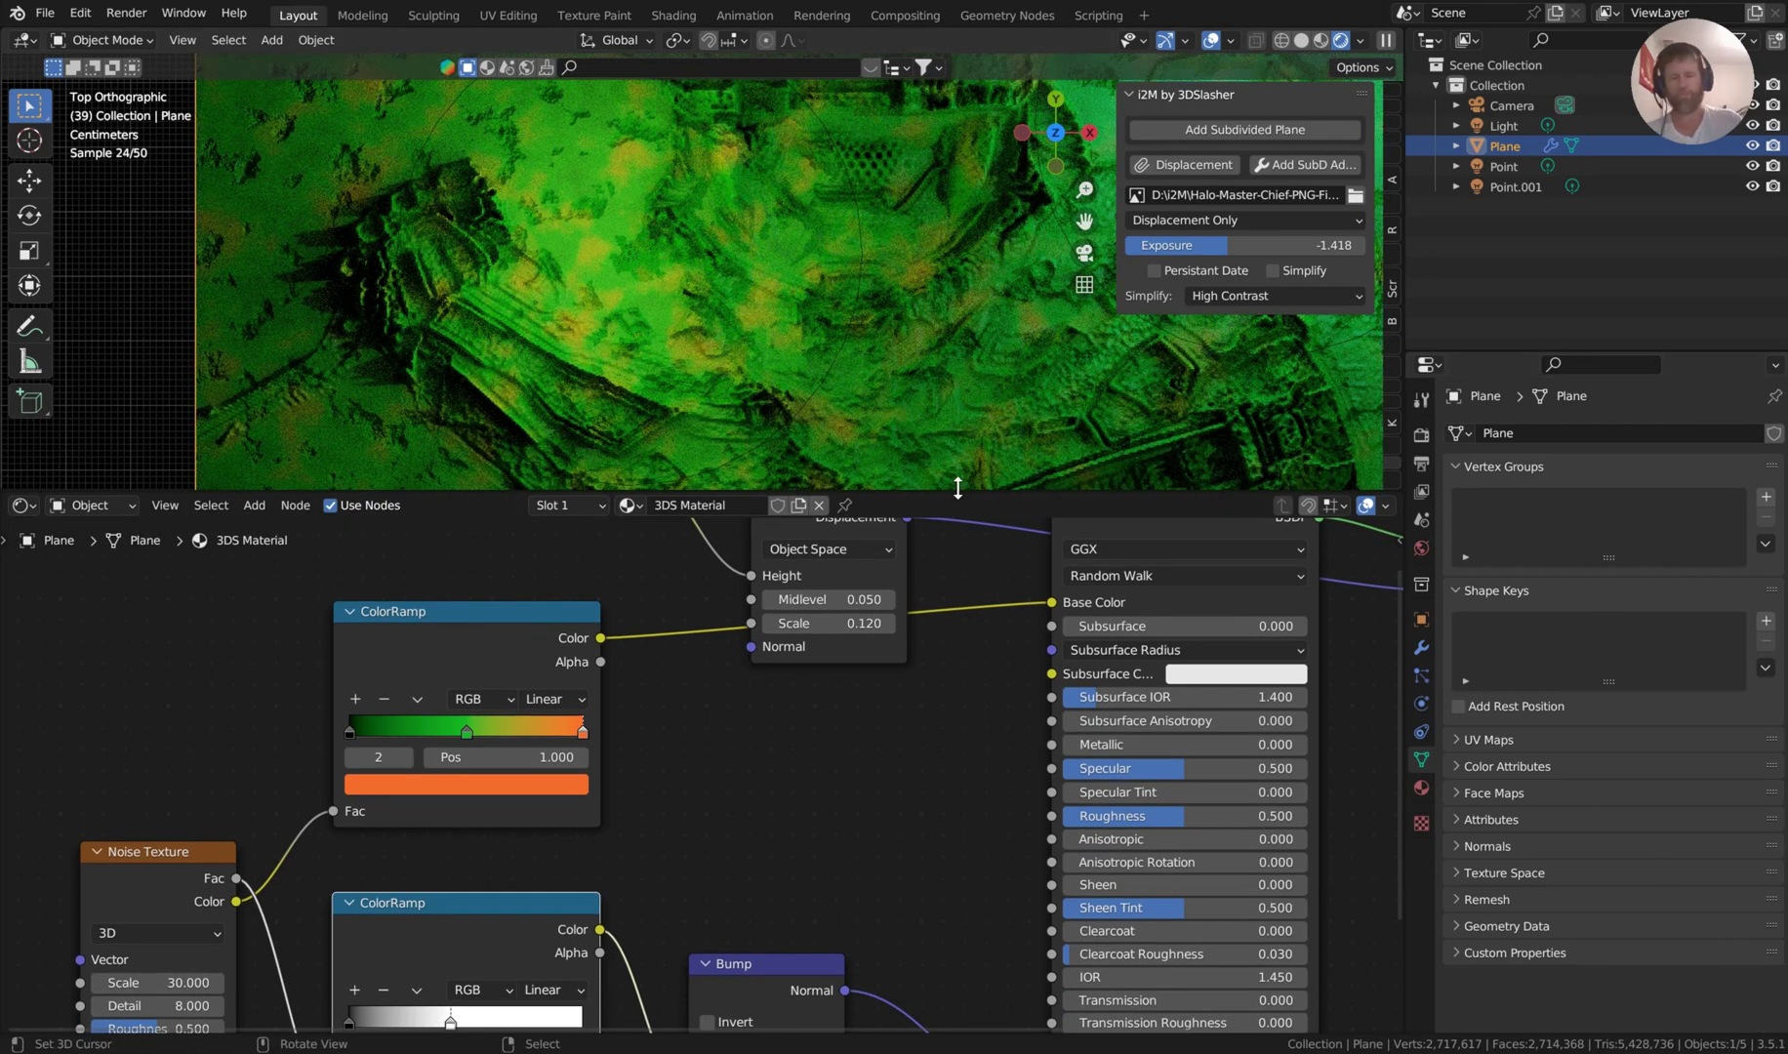
drag(957, 488, 962, 600)
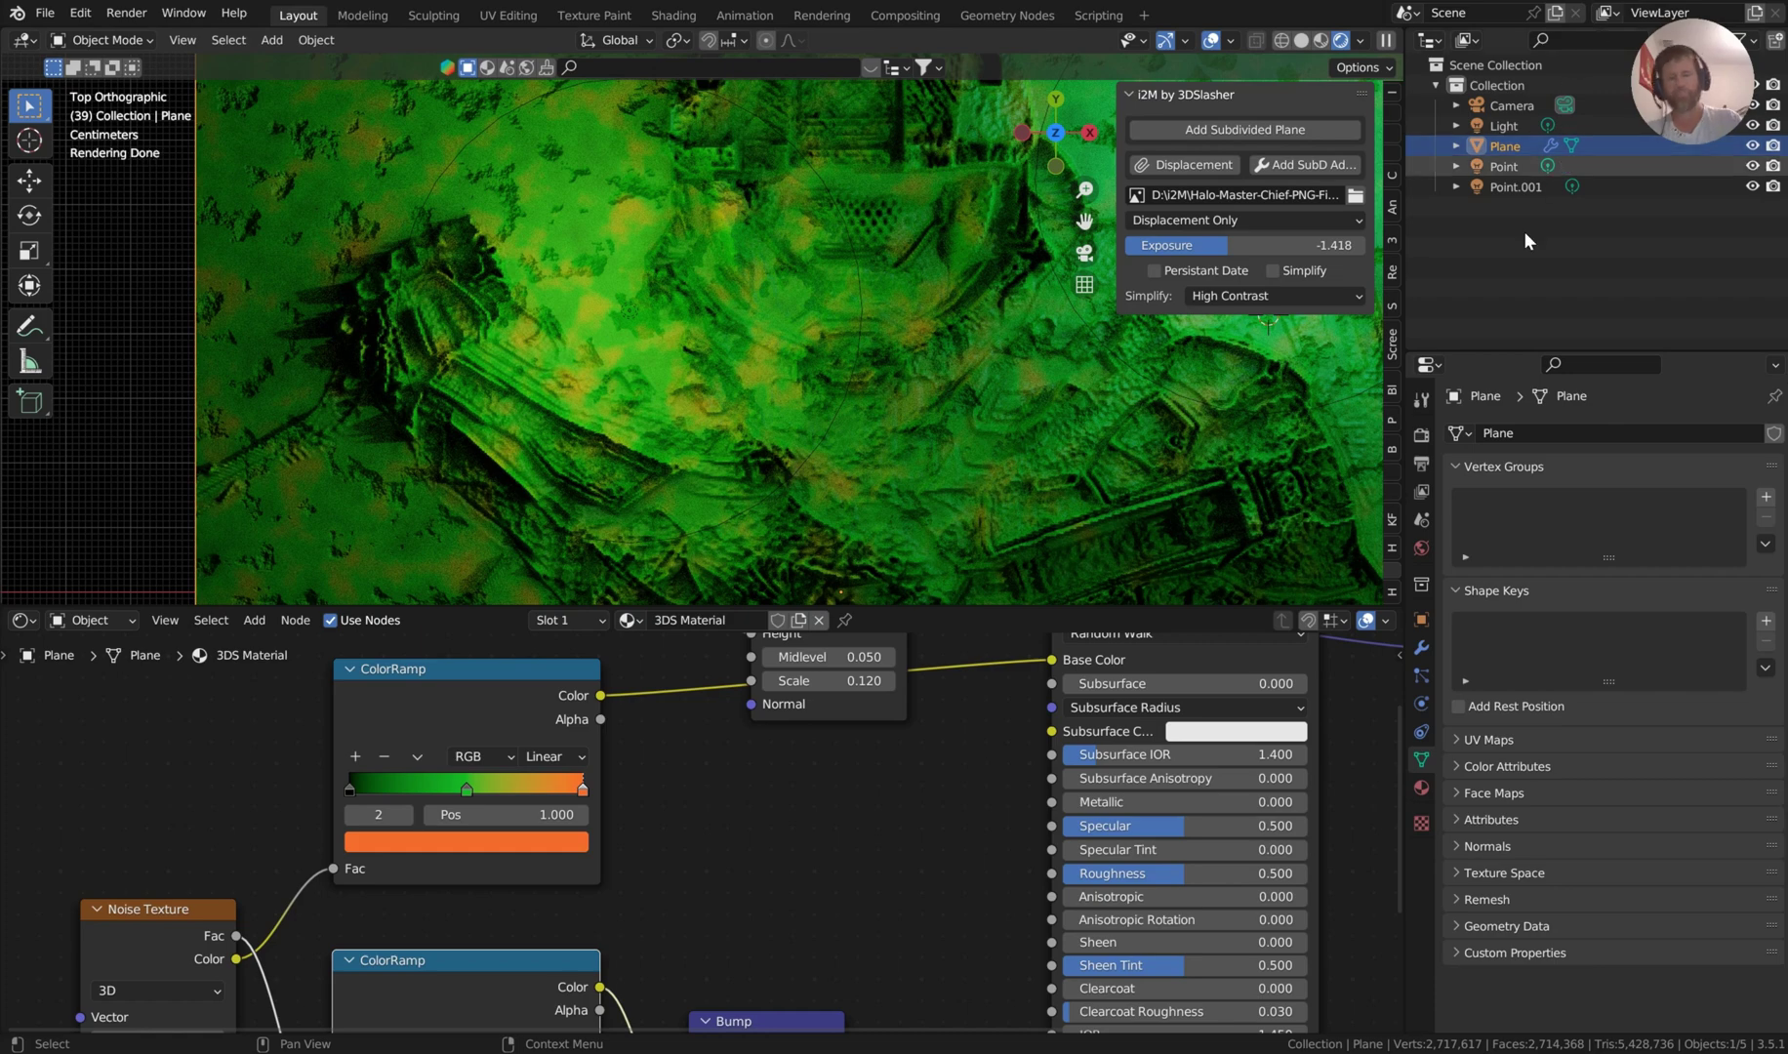
Show the Cycles render settings with the Feature Set and inspect the lit relief from an angle.
click(1420, 434)
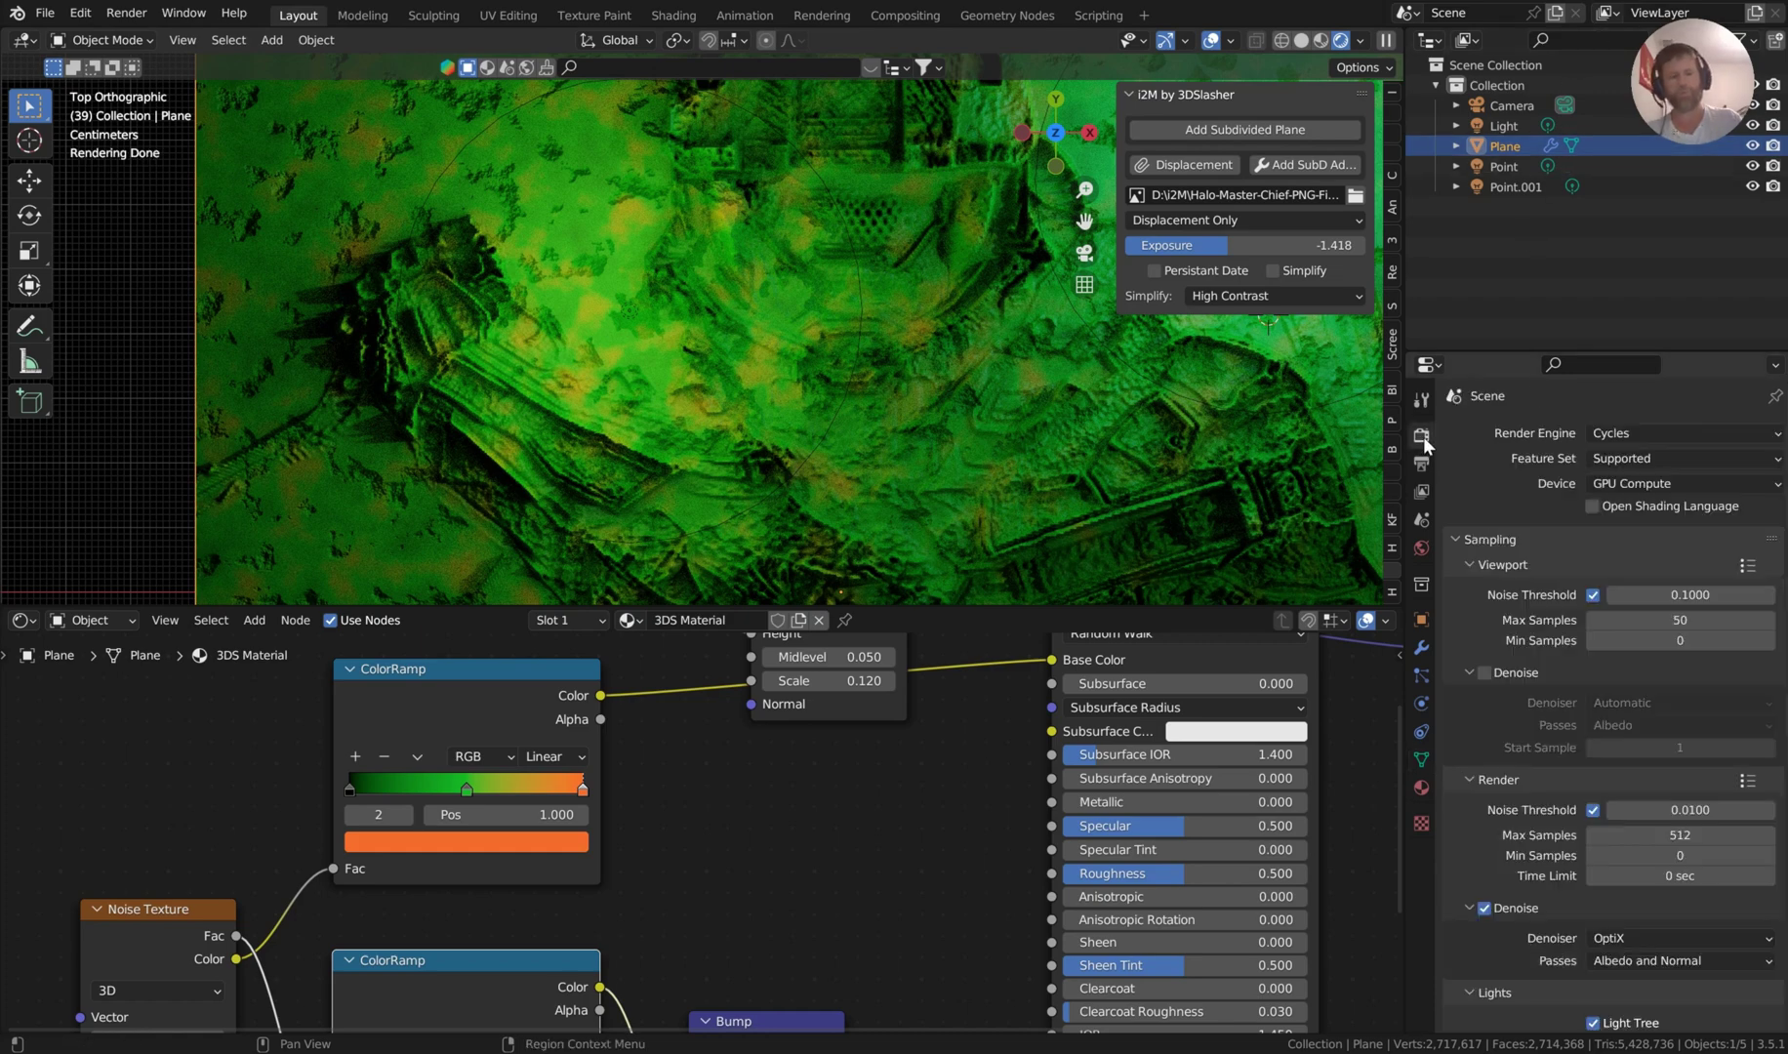
click(1645, 459)
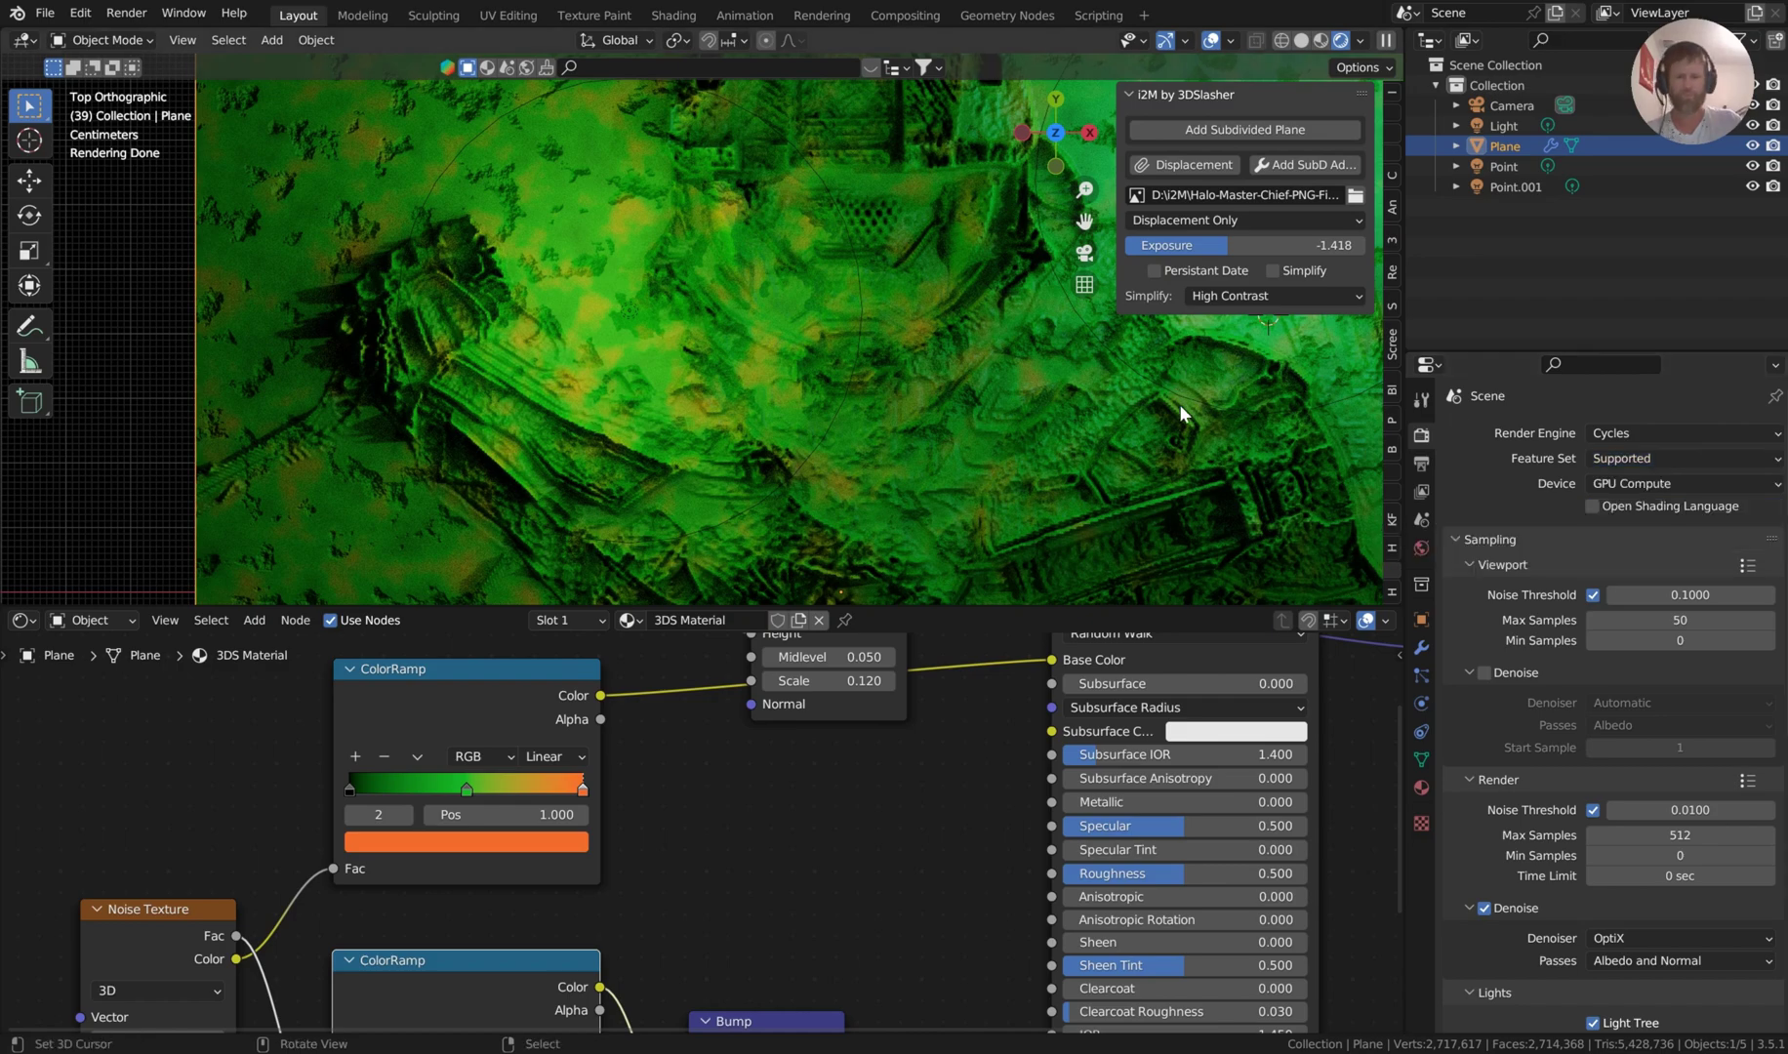
scroll(1190, 463, down, 3)
middle_drag(1185, 461, 1121, 404)
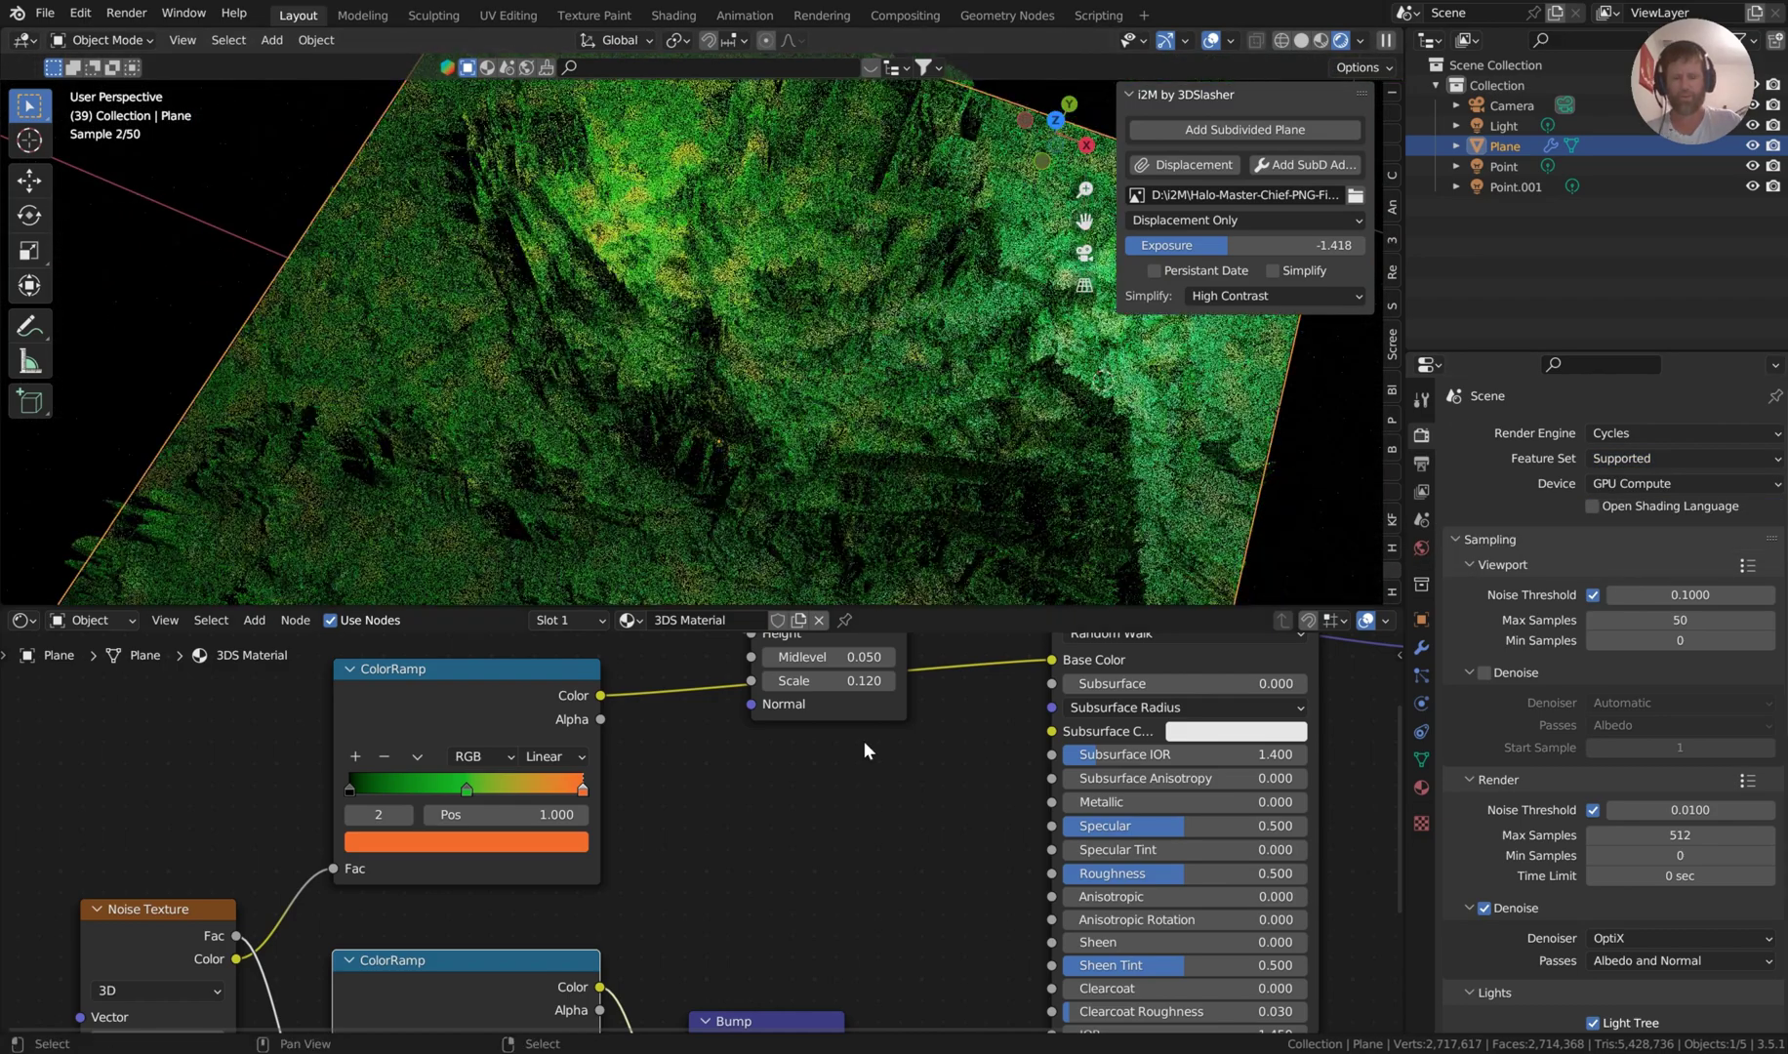
Move the Noise Texture node further away from the two ColorRamp nodes in the material's node tree.
scroll(865, 747, down, 2)
middle_drag(867, 752, 888, 761)
drag(367, 875, 196, 841)
middle_drag(635, 795, 822, 792)
scroll(704, 832, up, 2)
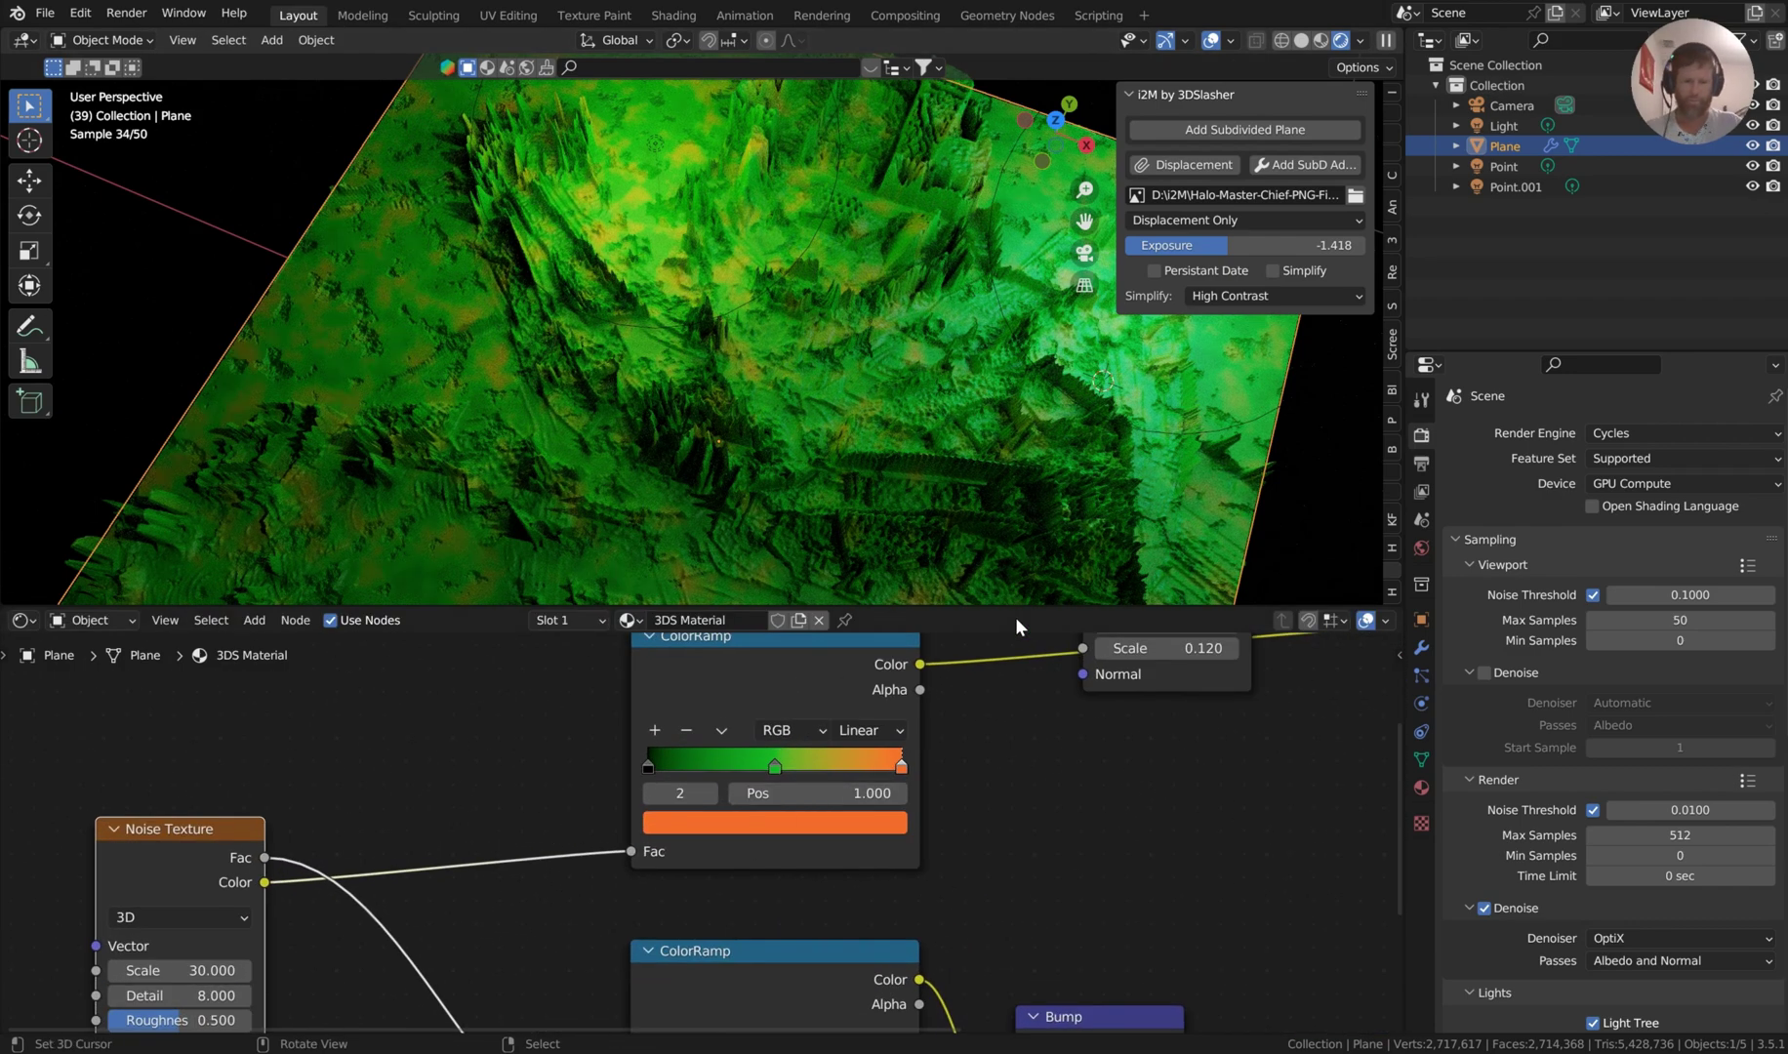
Enlarge the shader editor and space the Material Output and Principled BSDF nodes further apart.
drag(1017, 606, 1073, 475)
scroll(1121, 571, down, 3)
middle_drag(1122, 571, 951, 582)
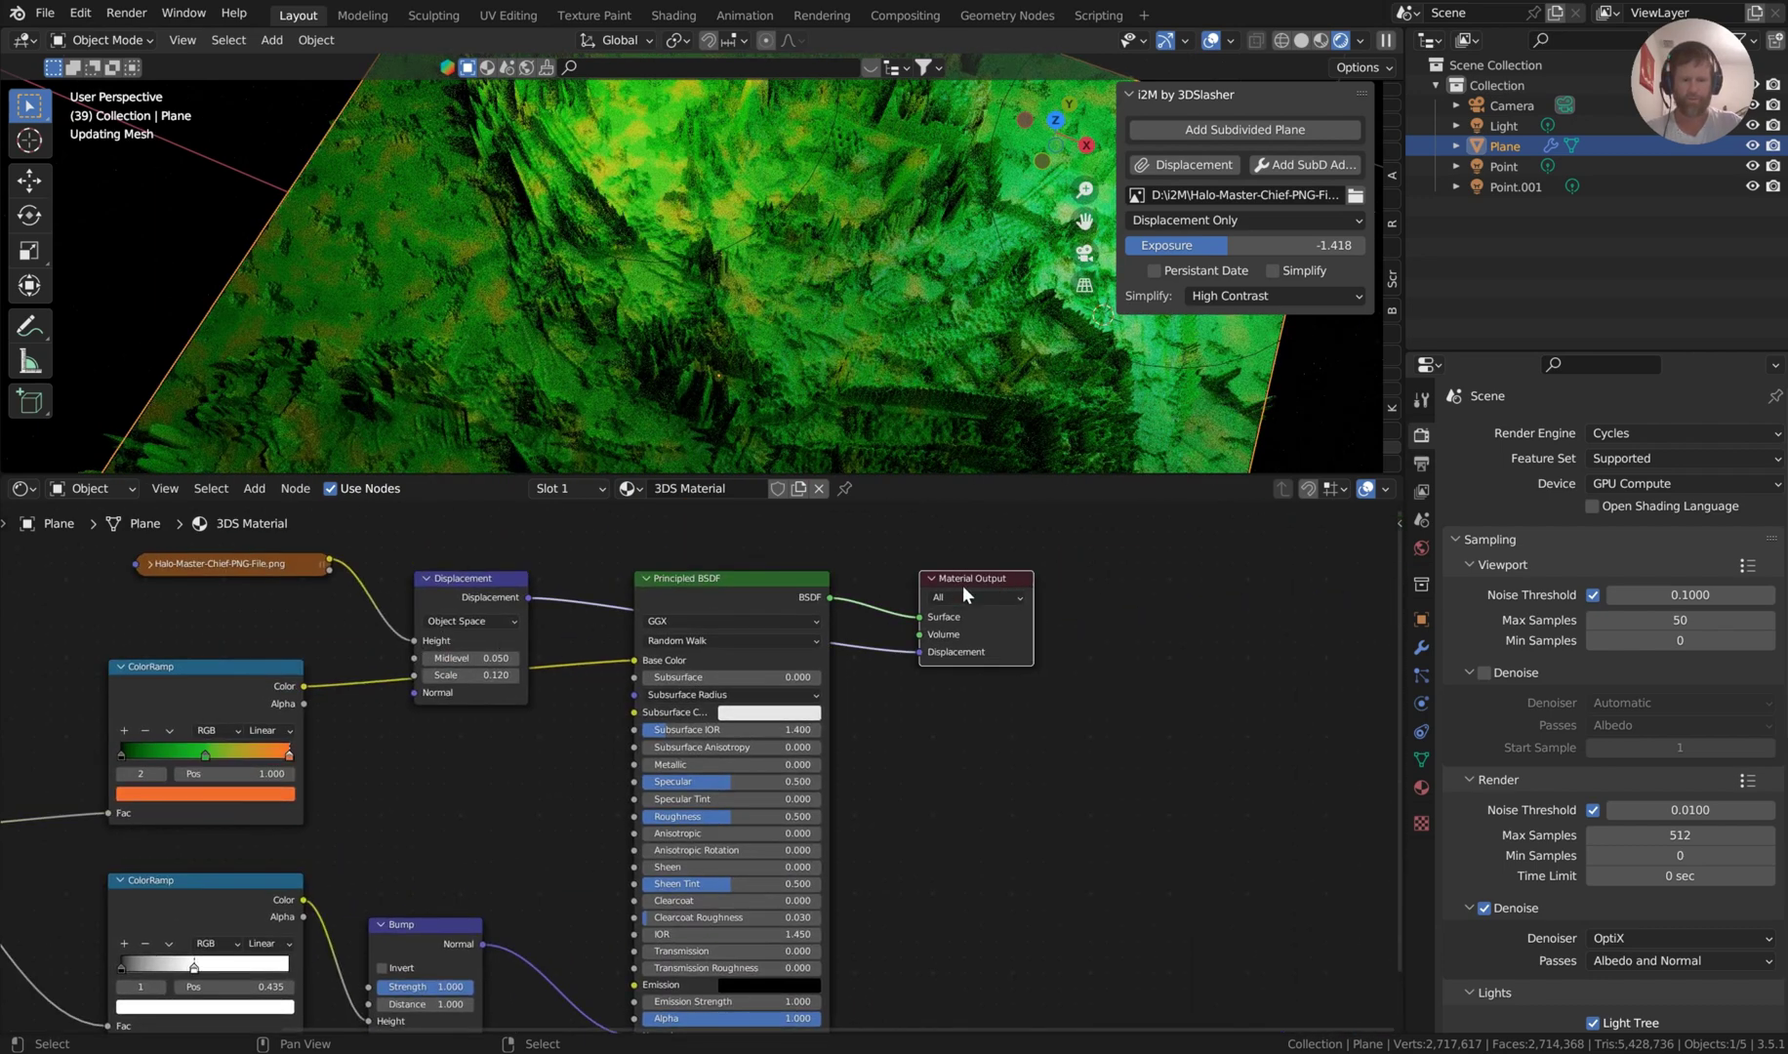
drag(962, 585, 1147, 541)
drag(739, 580, 799, 567)
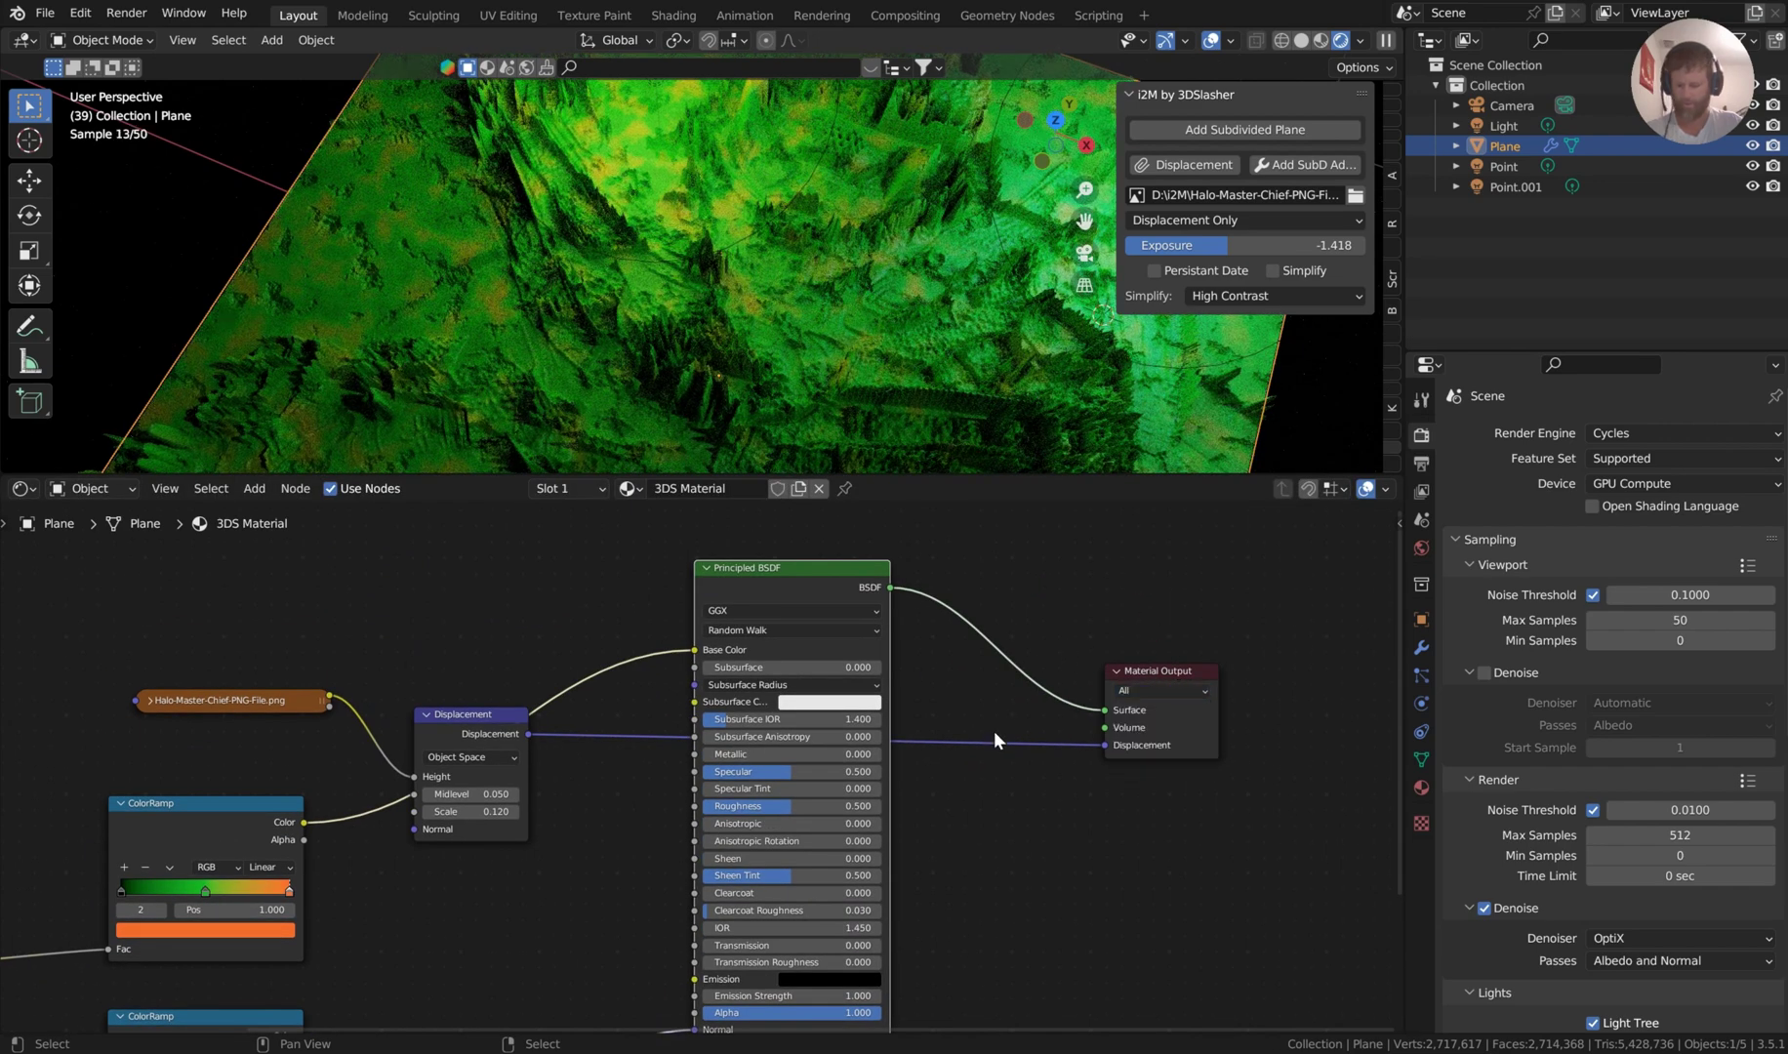
Insert a reroute into the link from the Principled BSDF to the Material Output's Surface and move it up.
mouse_move(1078, 664)
ctrl+right_down()
mouse_move(1107, 630)
mouse_move(1113, 670)
ctrl+right_up()
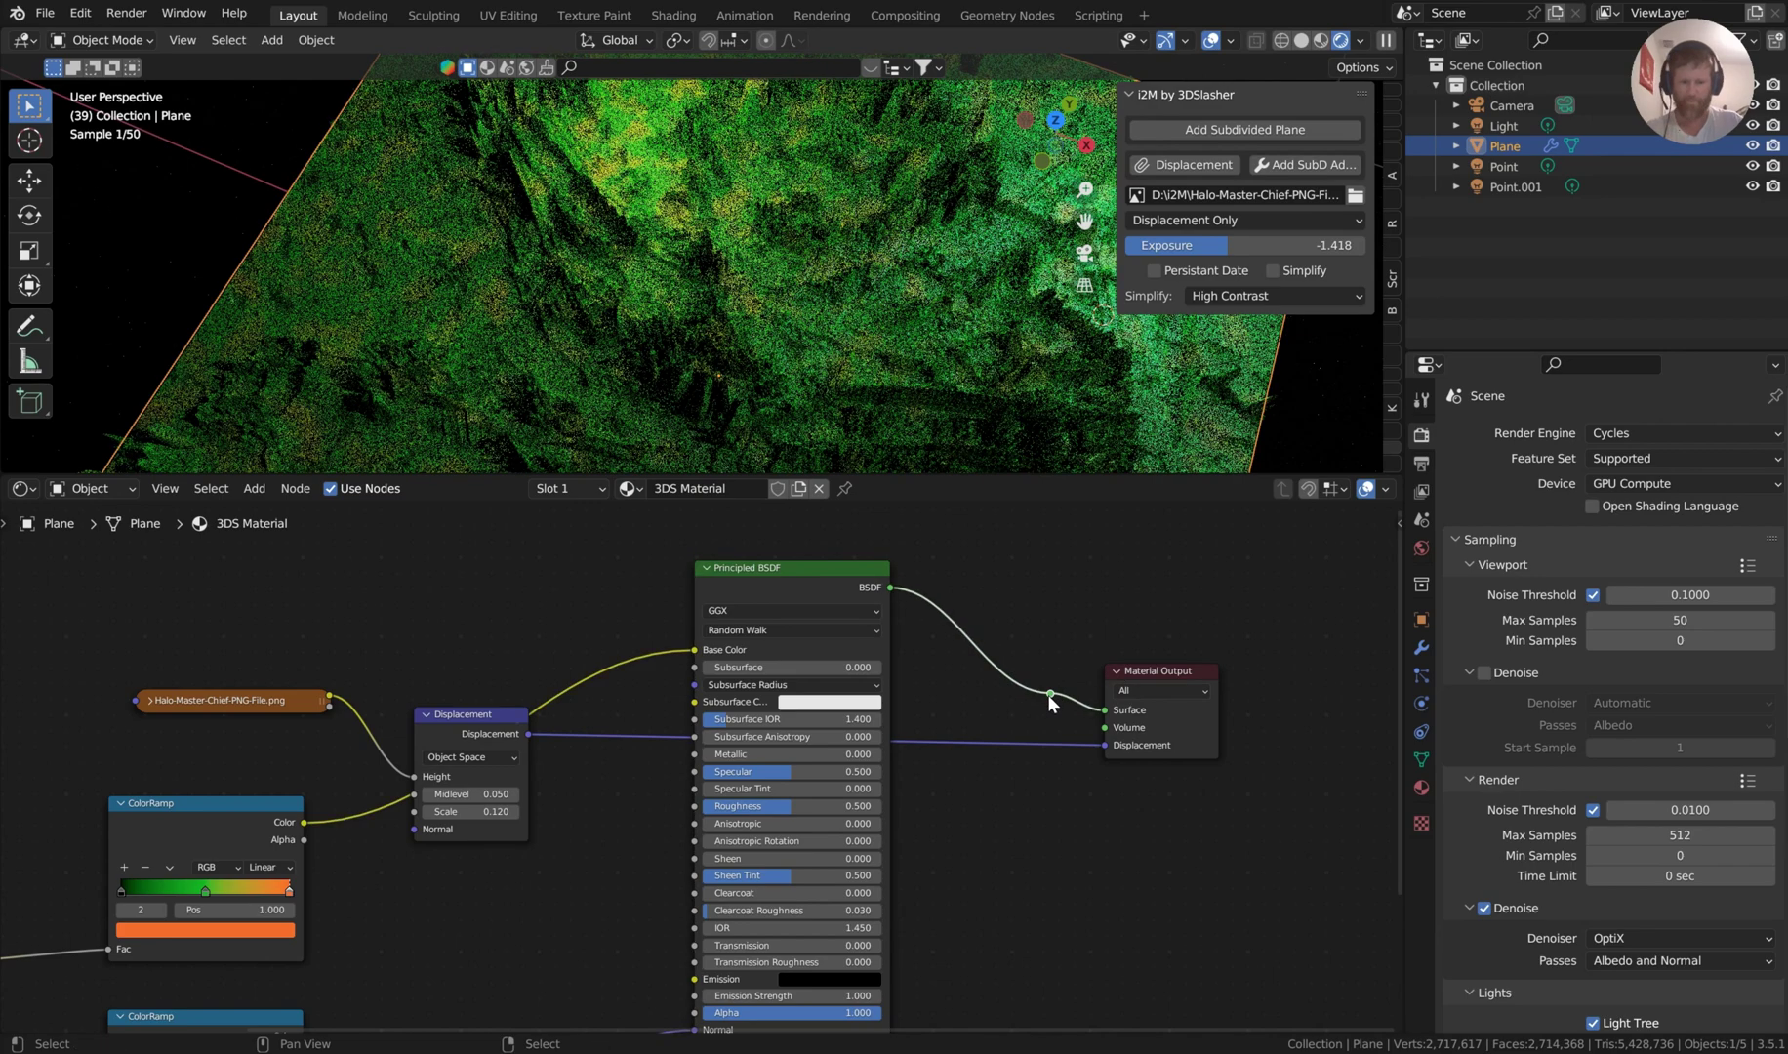
drag(1047, 694, 1101, 585)
Add a Glossy BSDF node beside the Principled BSDF and shift the Material Output and reroute aside to make room.
key(shift+a)
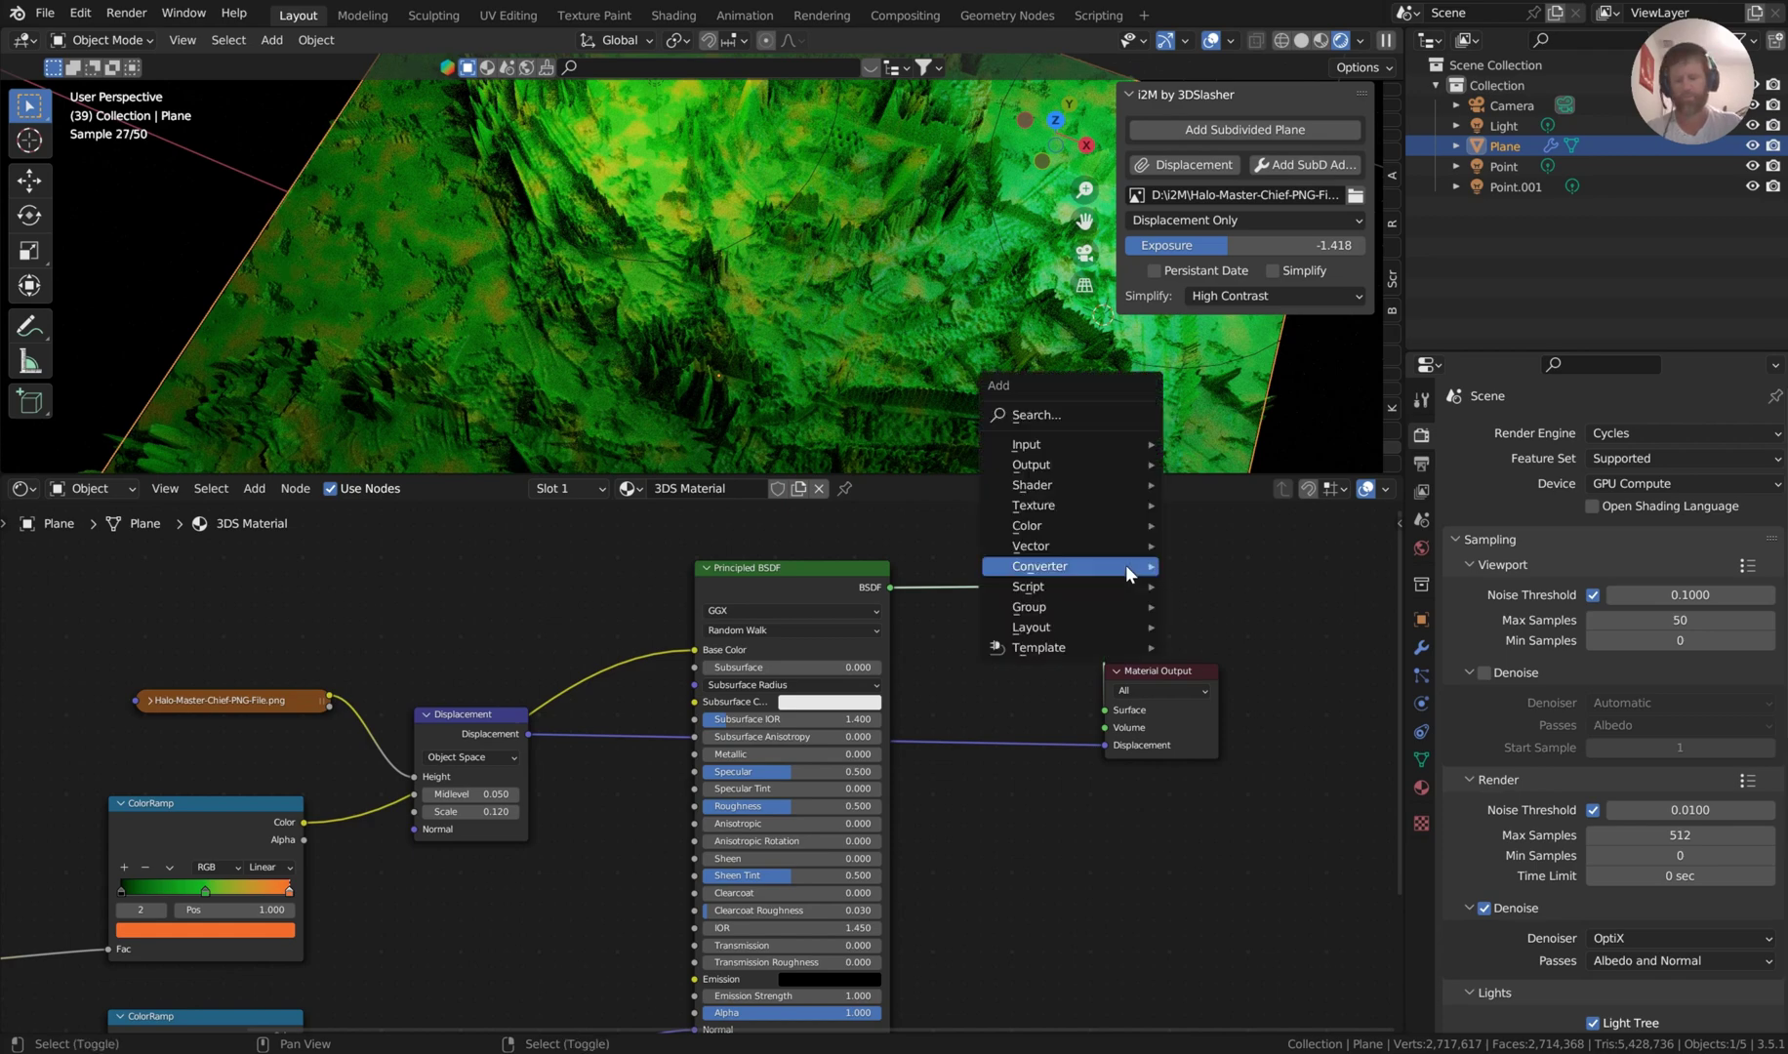
text(glosy)
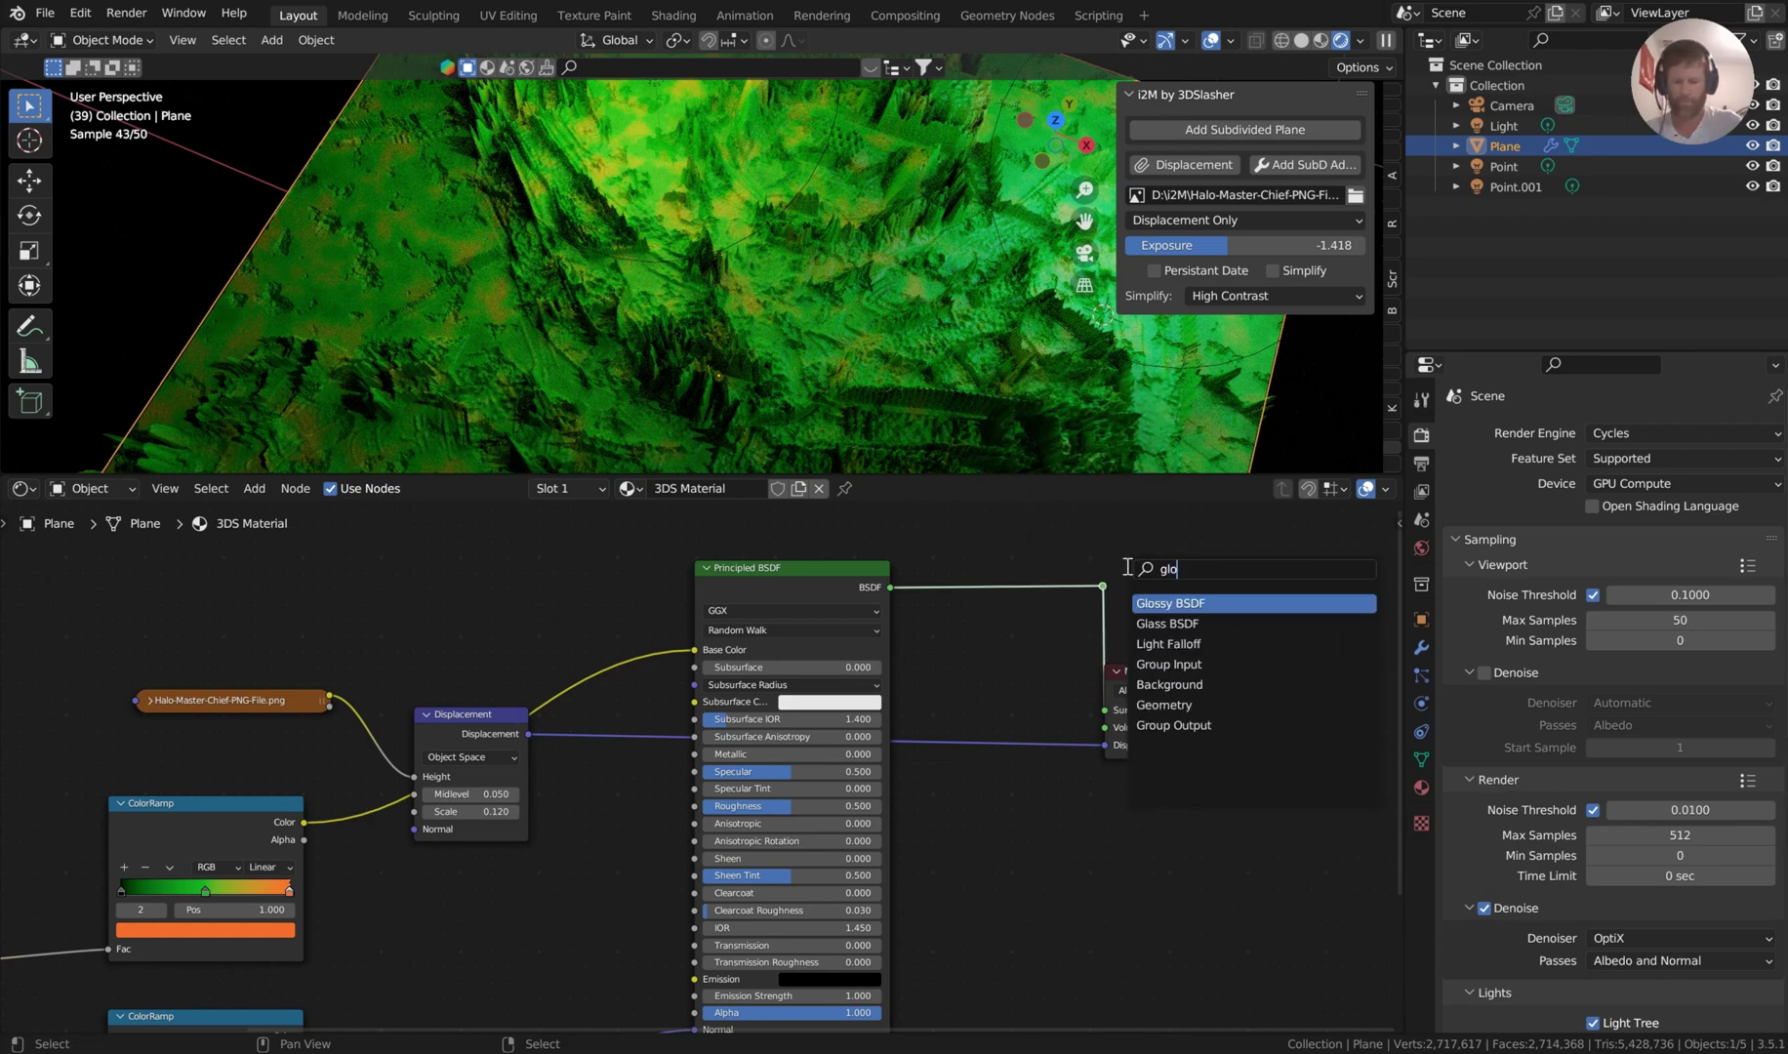
click(1175, 602)
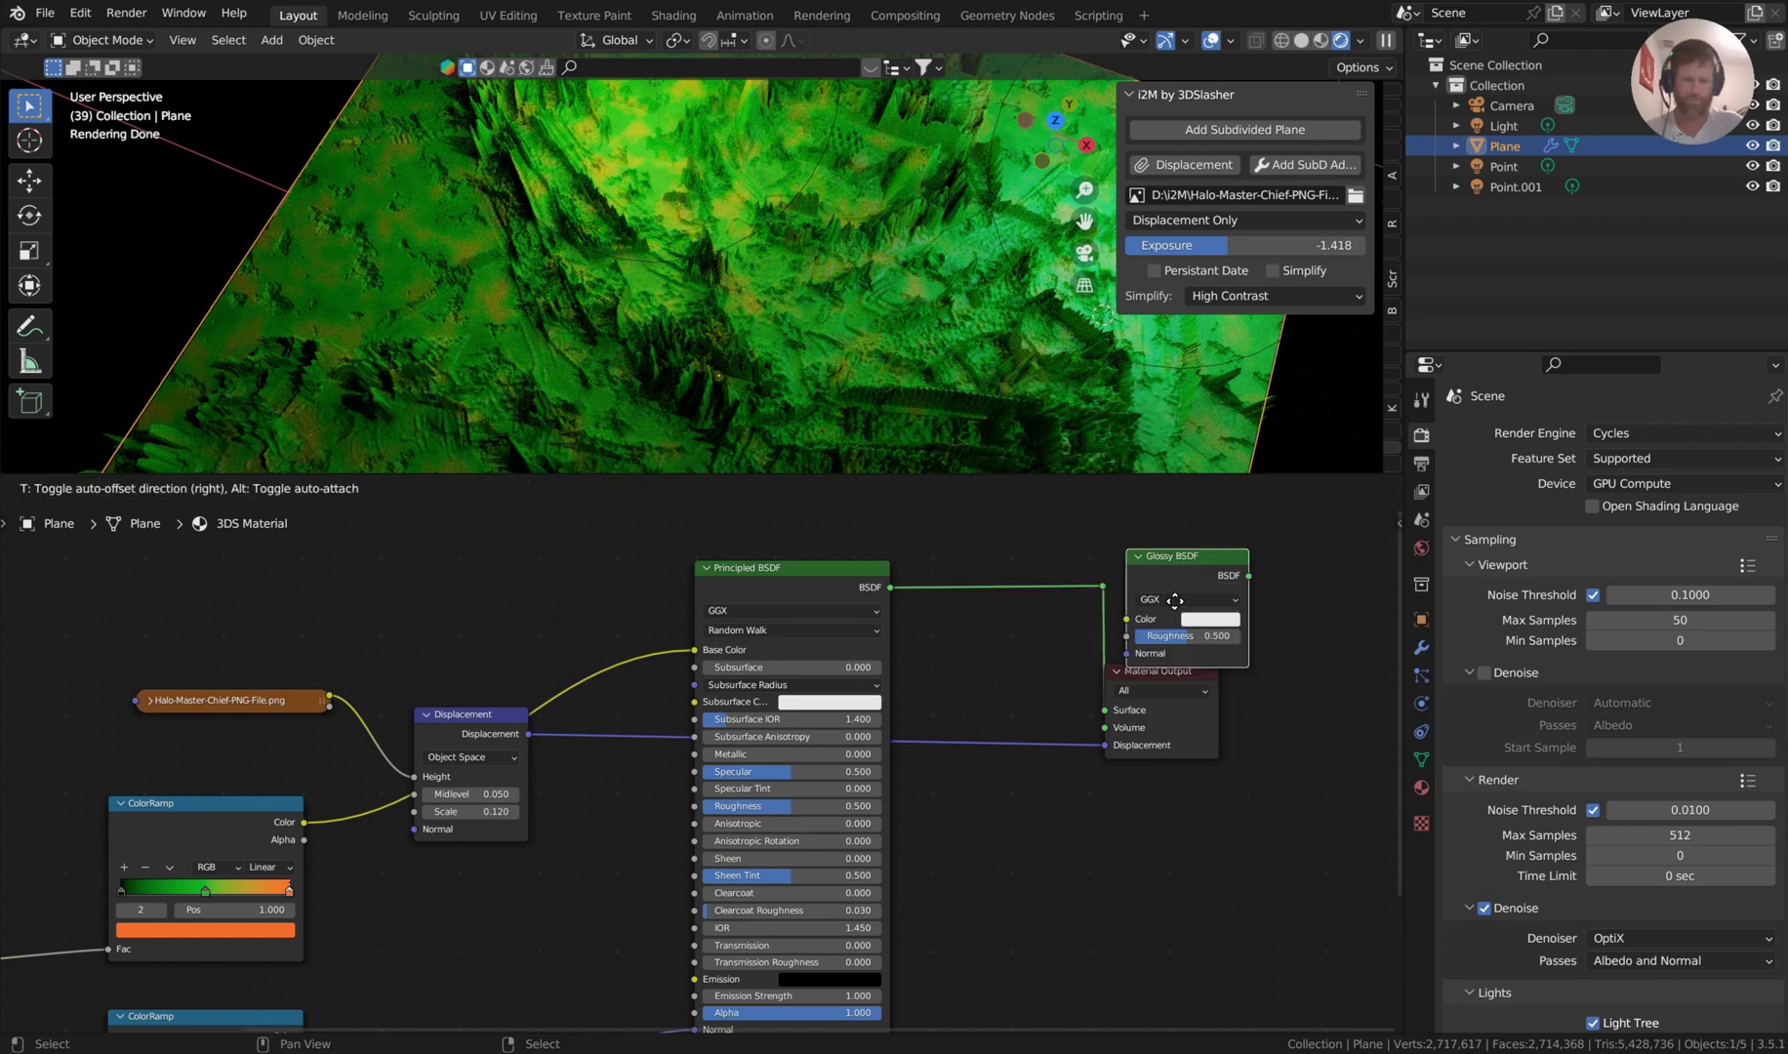
click(1113, 686)
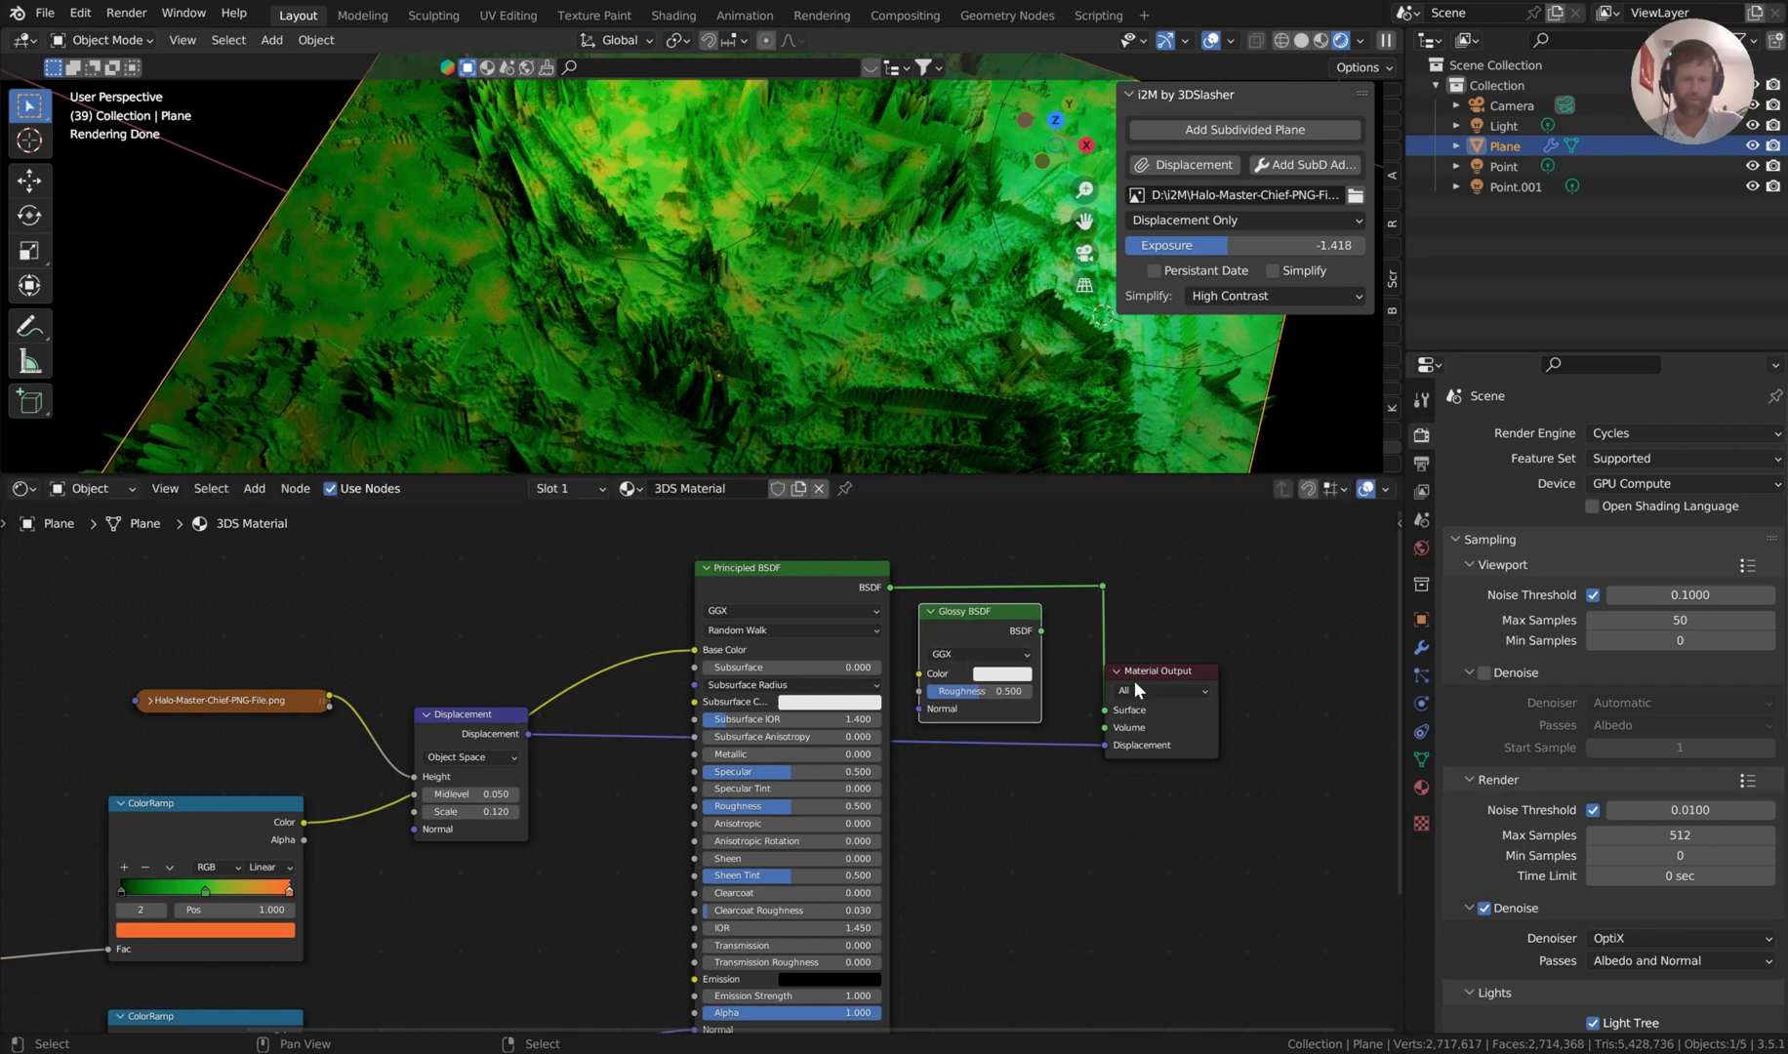
drag(1188, 671, 1345, 667)
drag(1104, 587, 1281, 589)
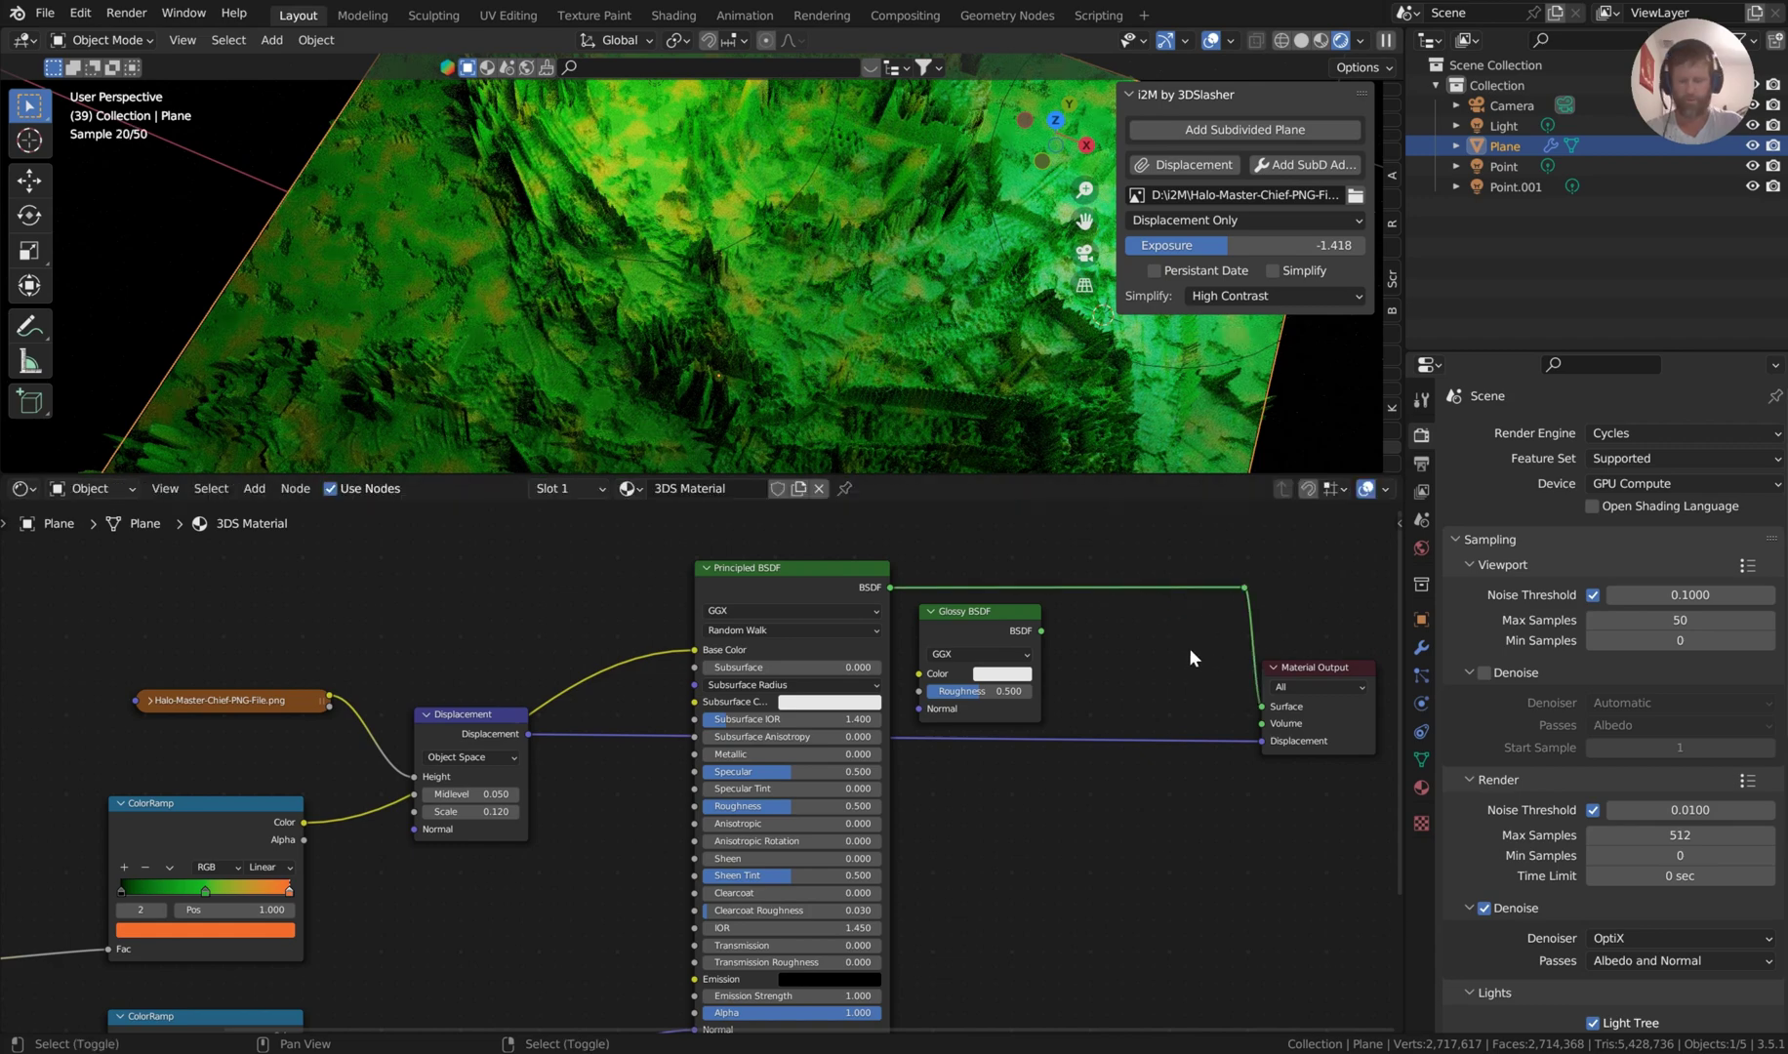
Add a Mix Shader node after the Glossy BSDF and connect its output to the Material Output's Surface.
key(shift+a)
key(s)
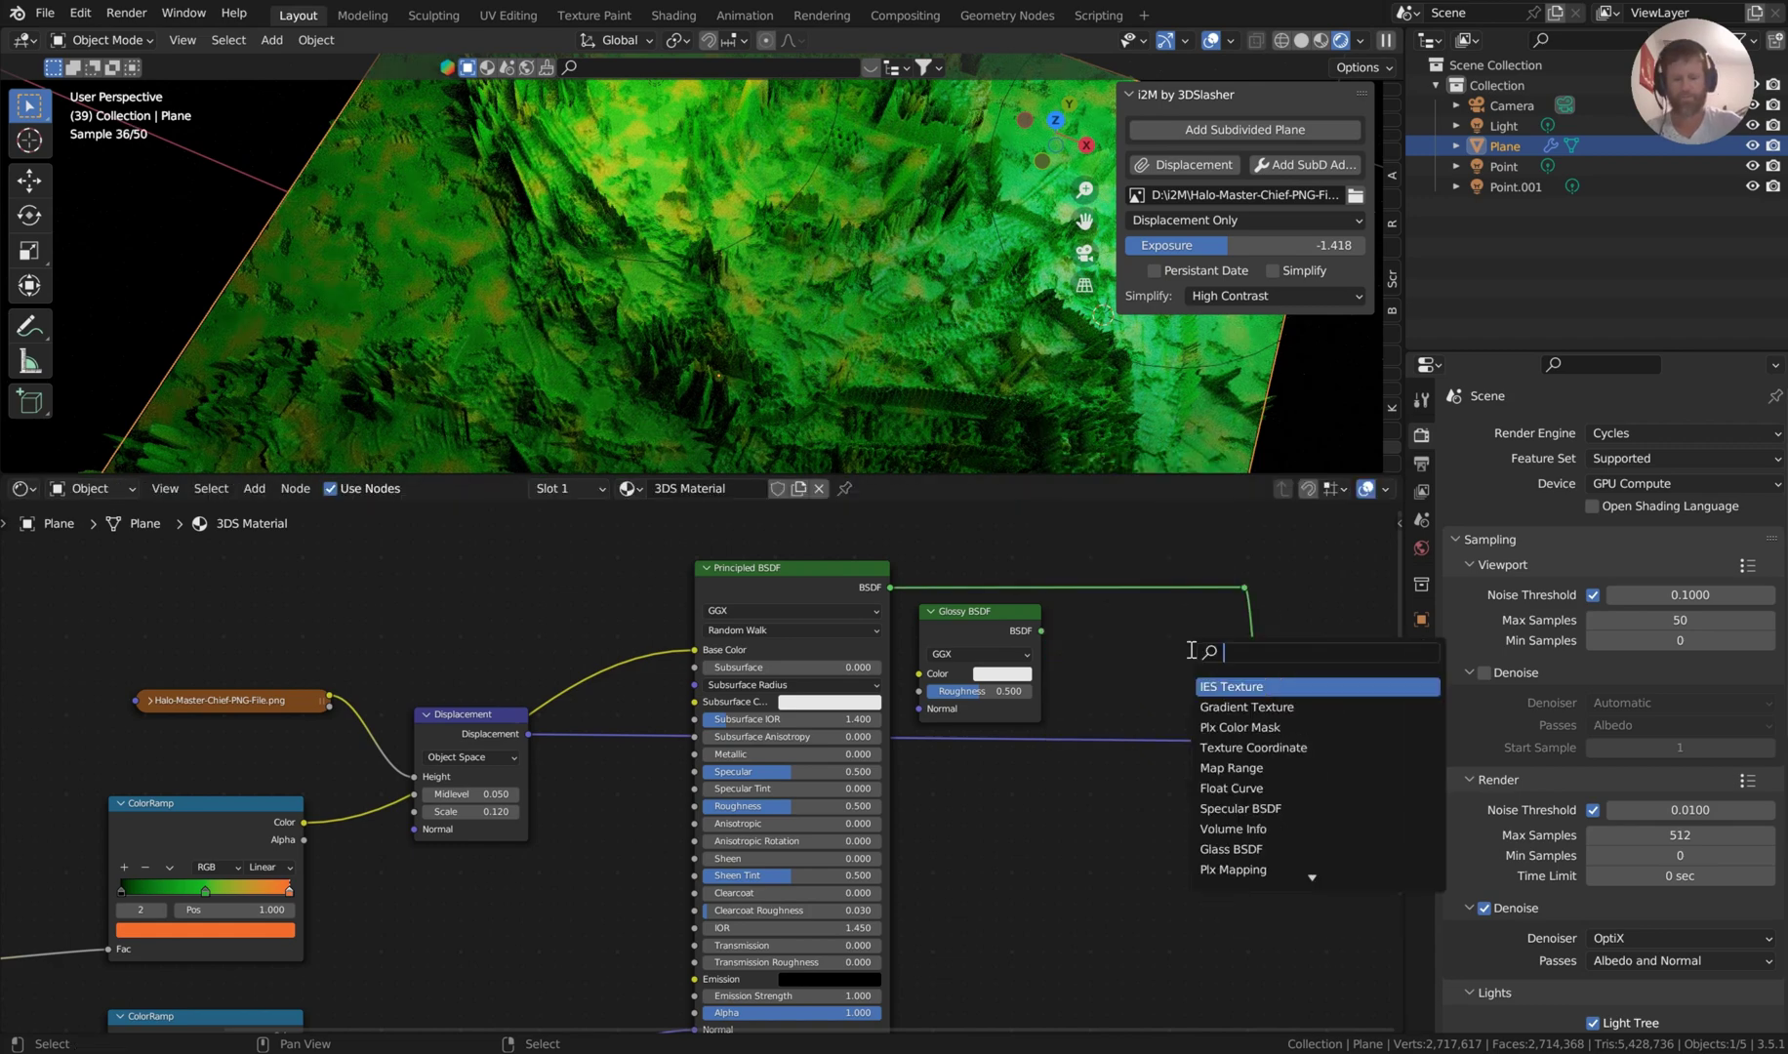
text(mix)
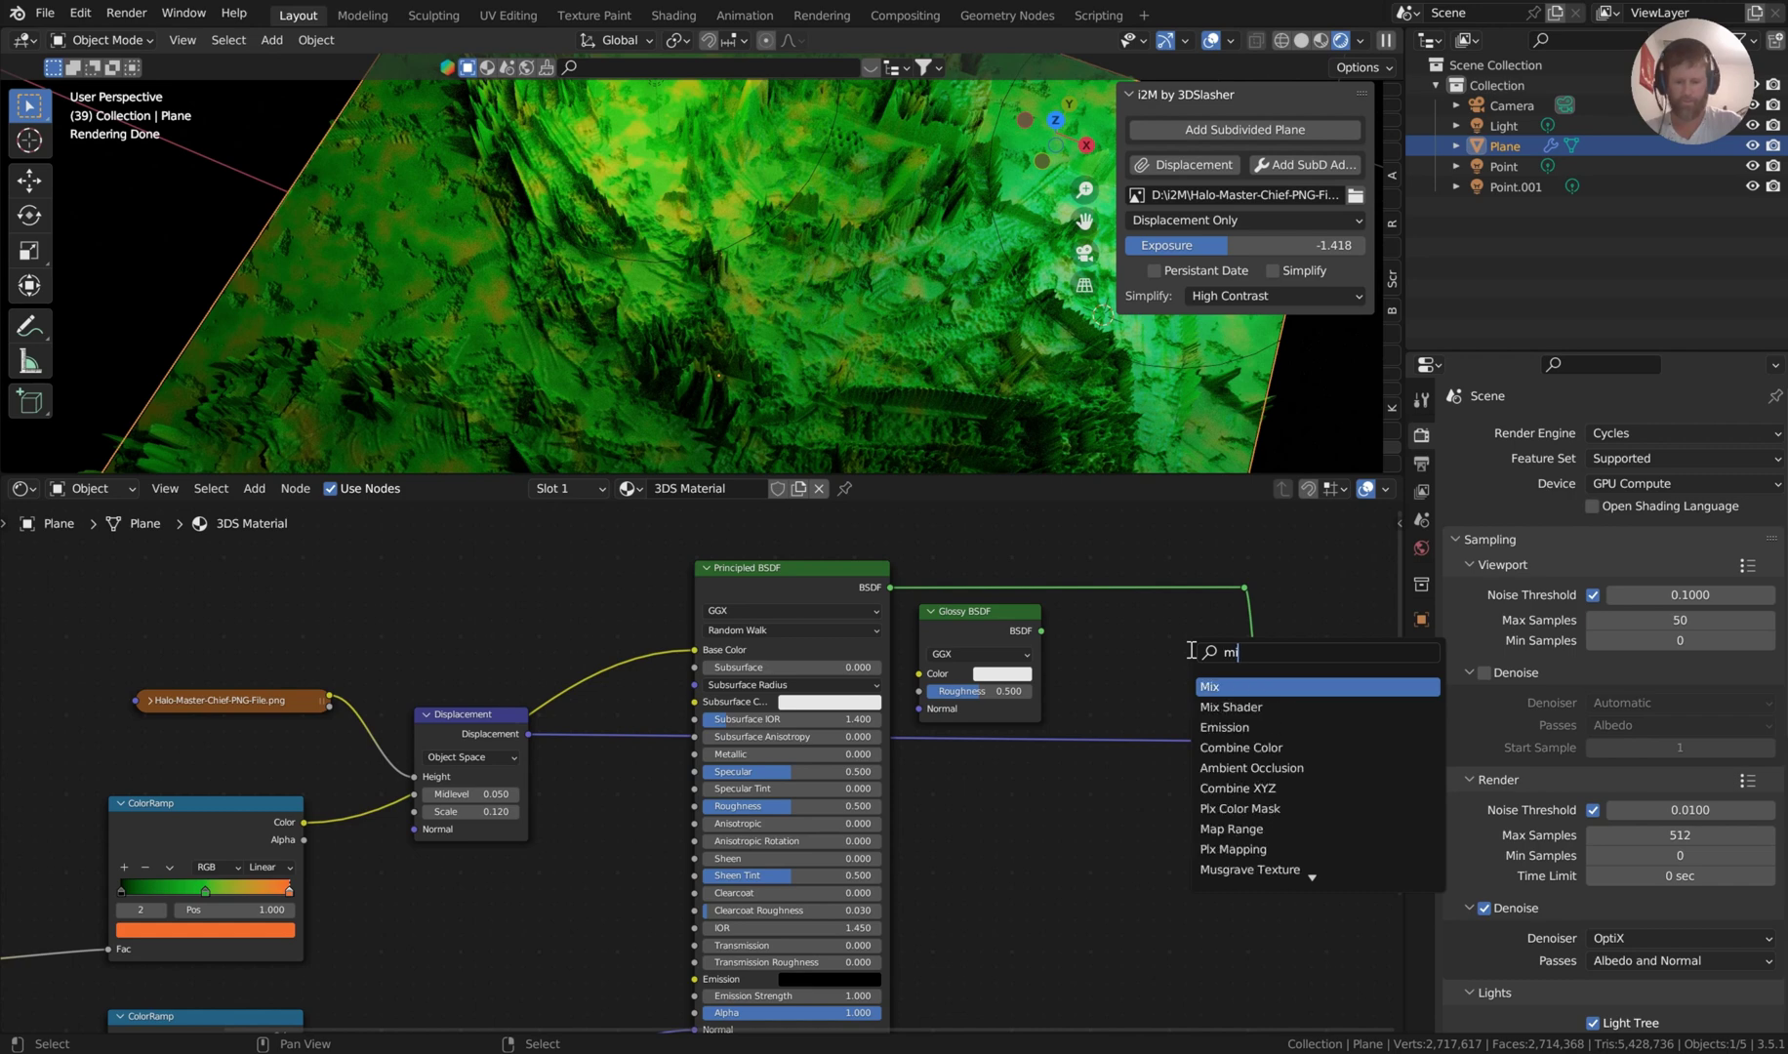
click(1262, 706)
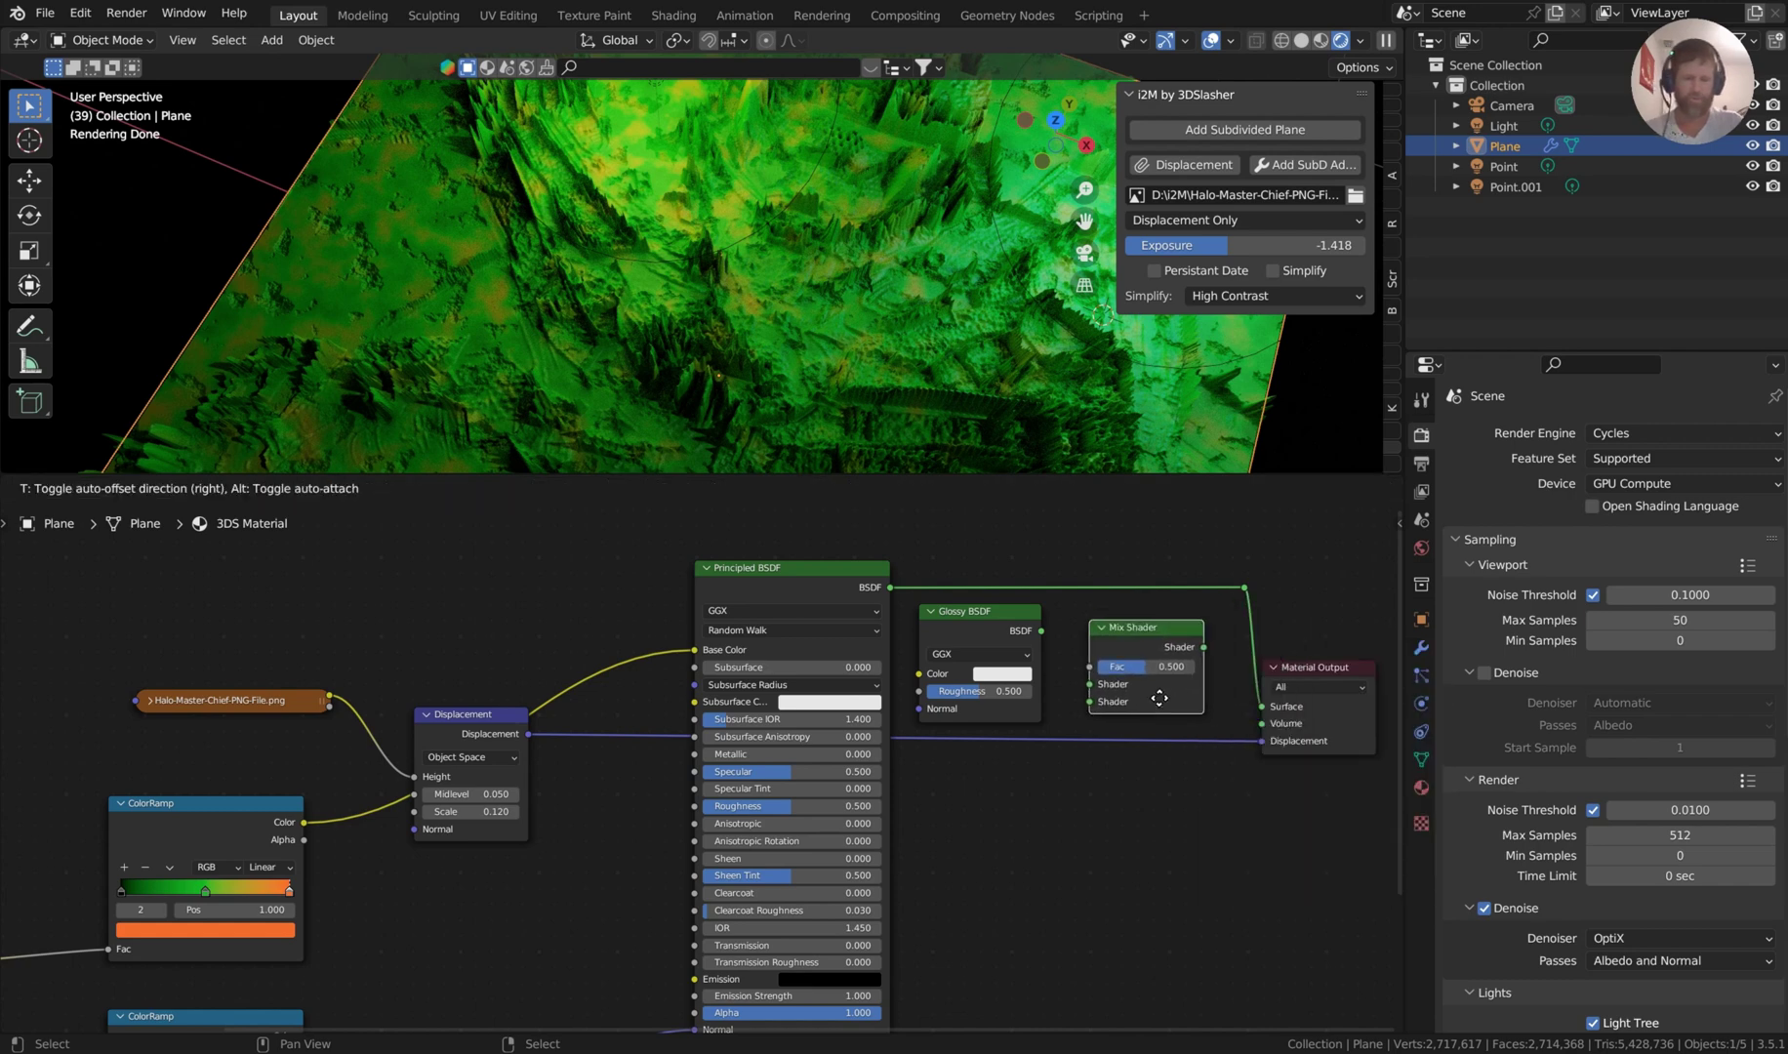
click(1190, 662)
drag(1203, 647, 1231, 706)
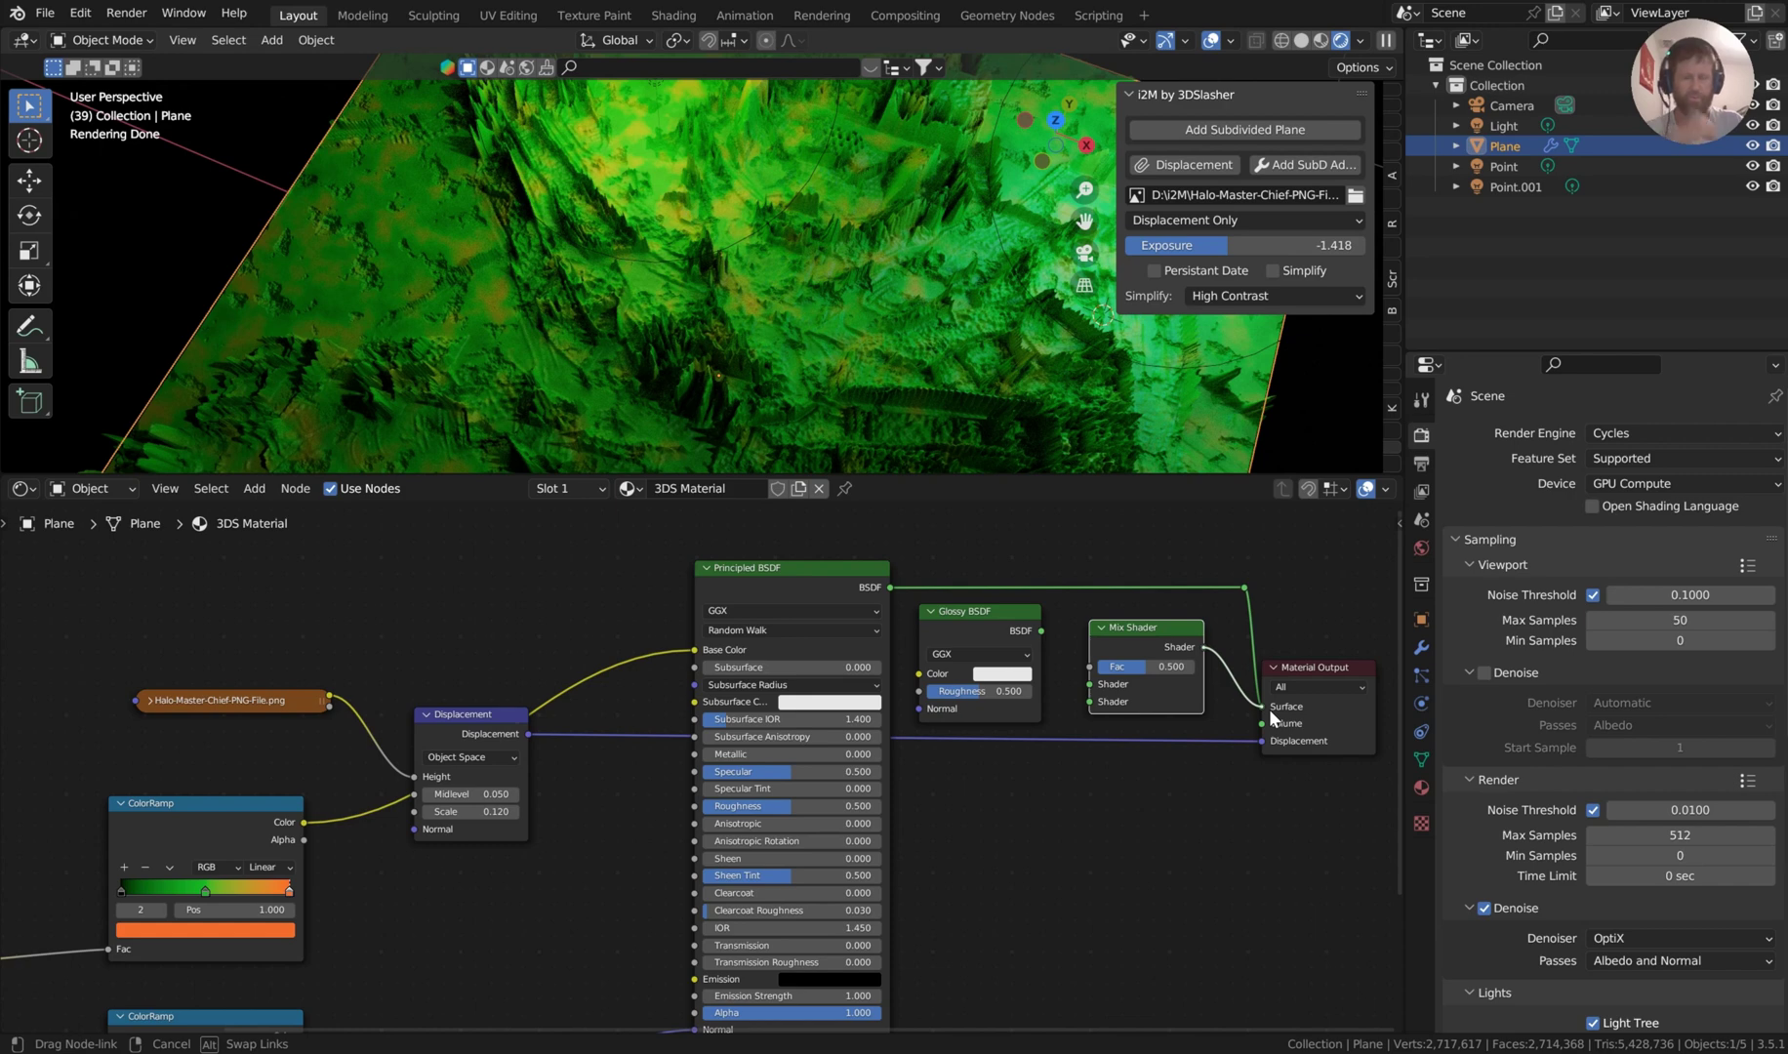
Cut the Principled BSDF's link to the reroute and delete the leftover reroute.
drag(1249, 611, 1249, 610)
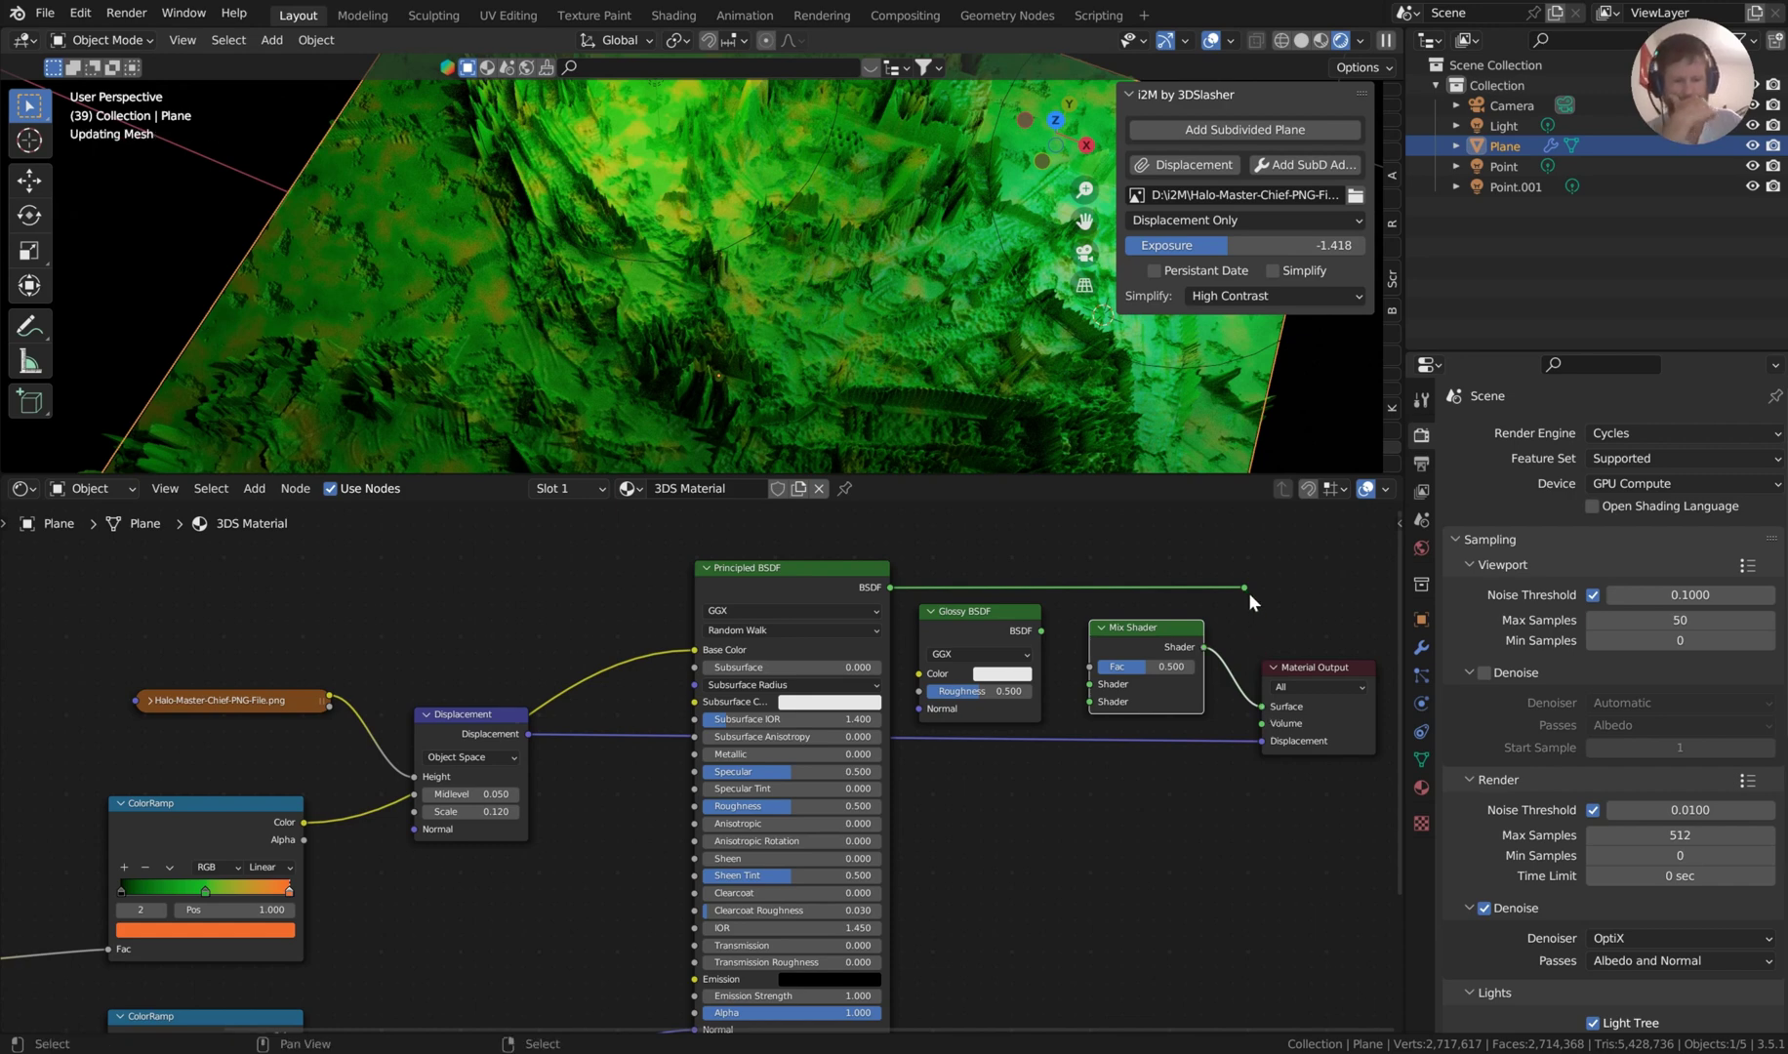
click(1244, 587)
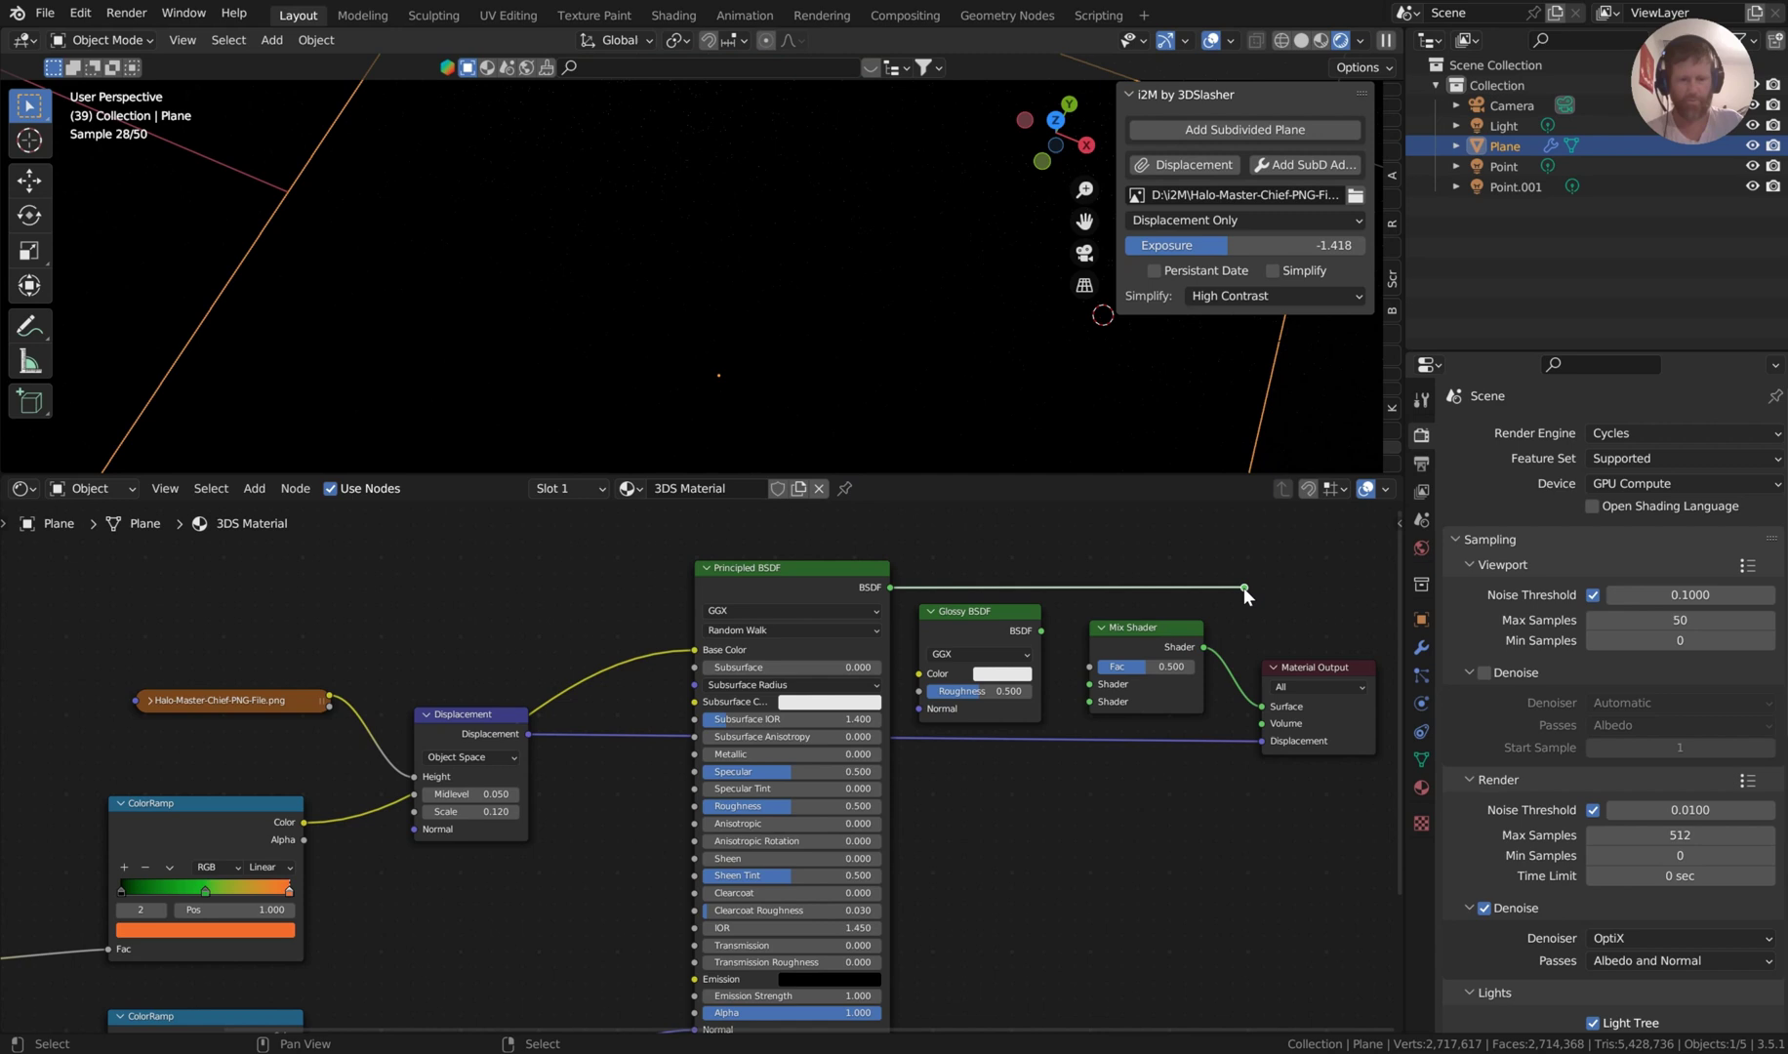
ctrl+right_drag(1174, 548, 1187, 596)
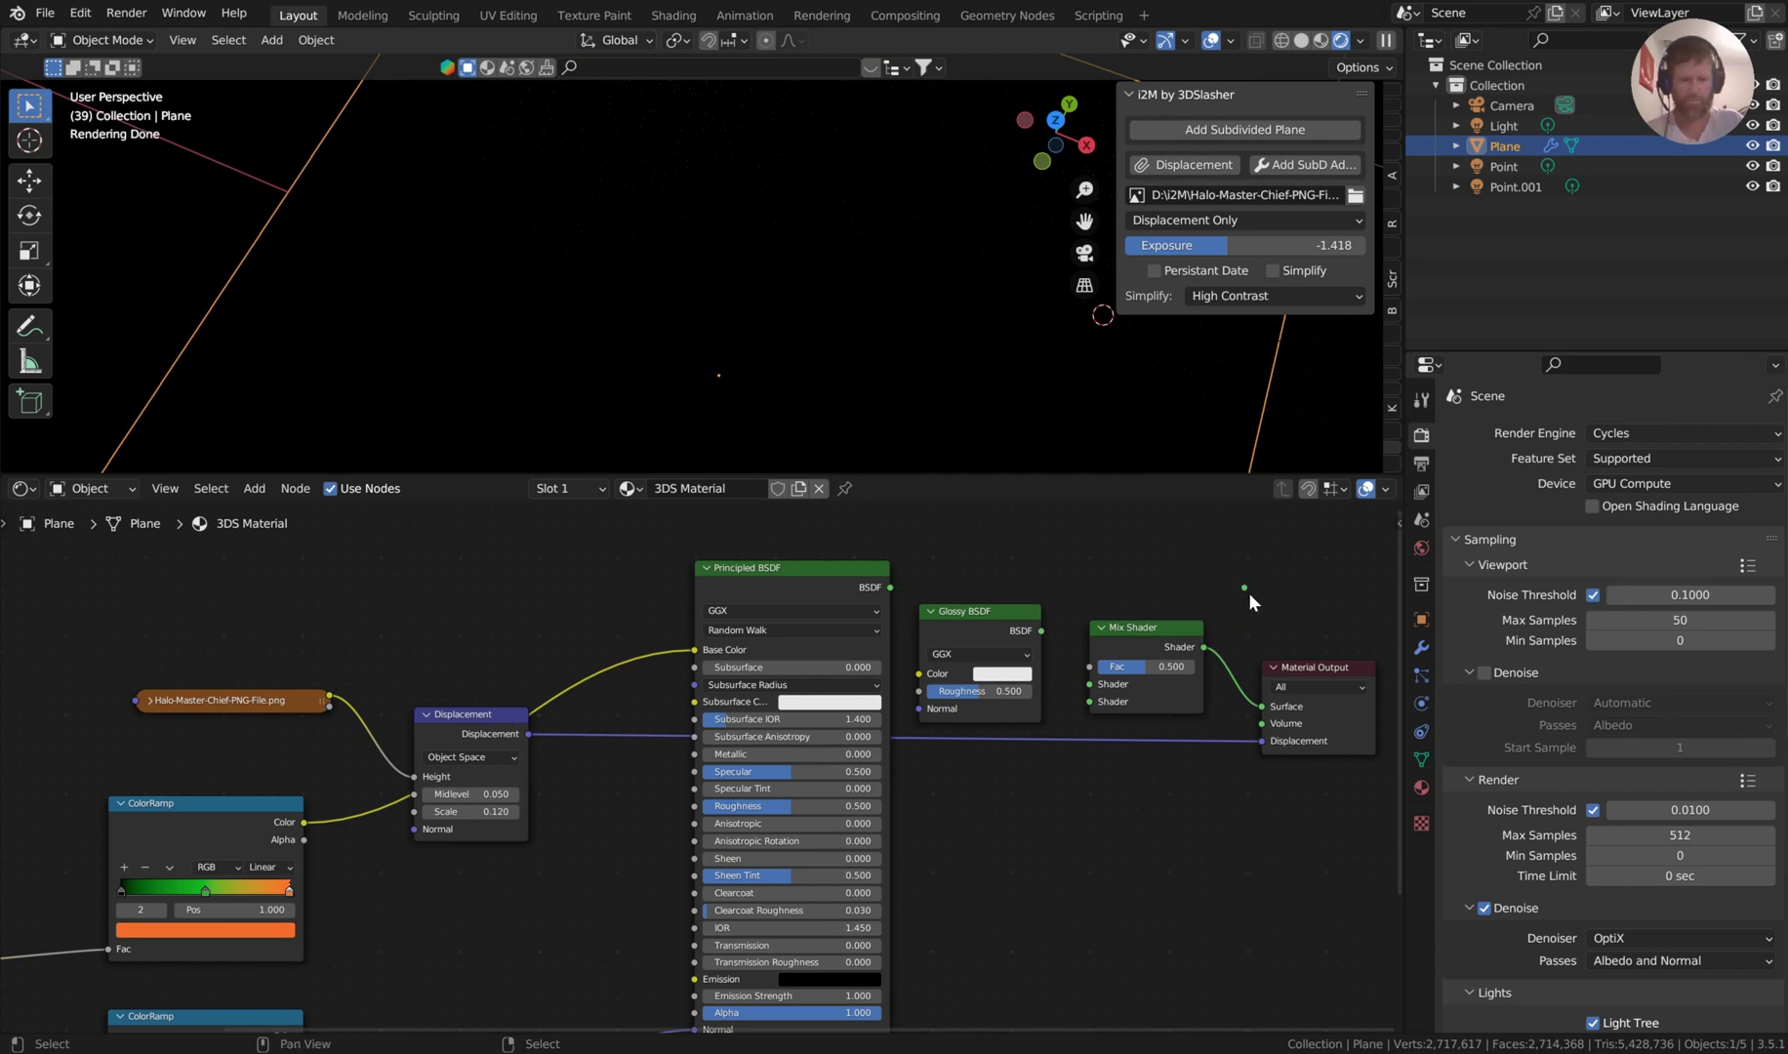
key(x)
Connect the Principled BSDF to the Mix Shader's first Shader input and the Glossy BSDF to the second.
drag(891, 593, 1093, 829)
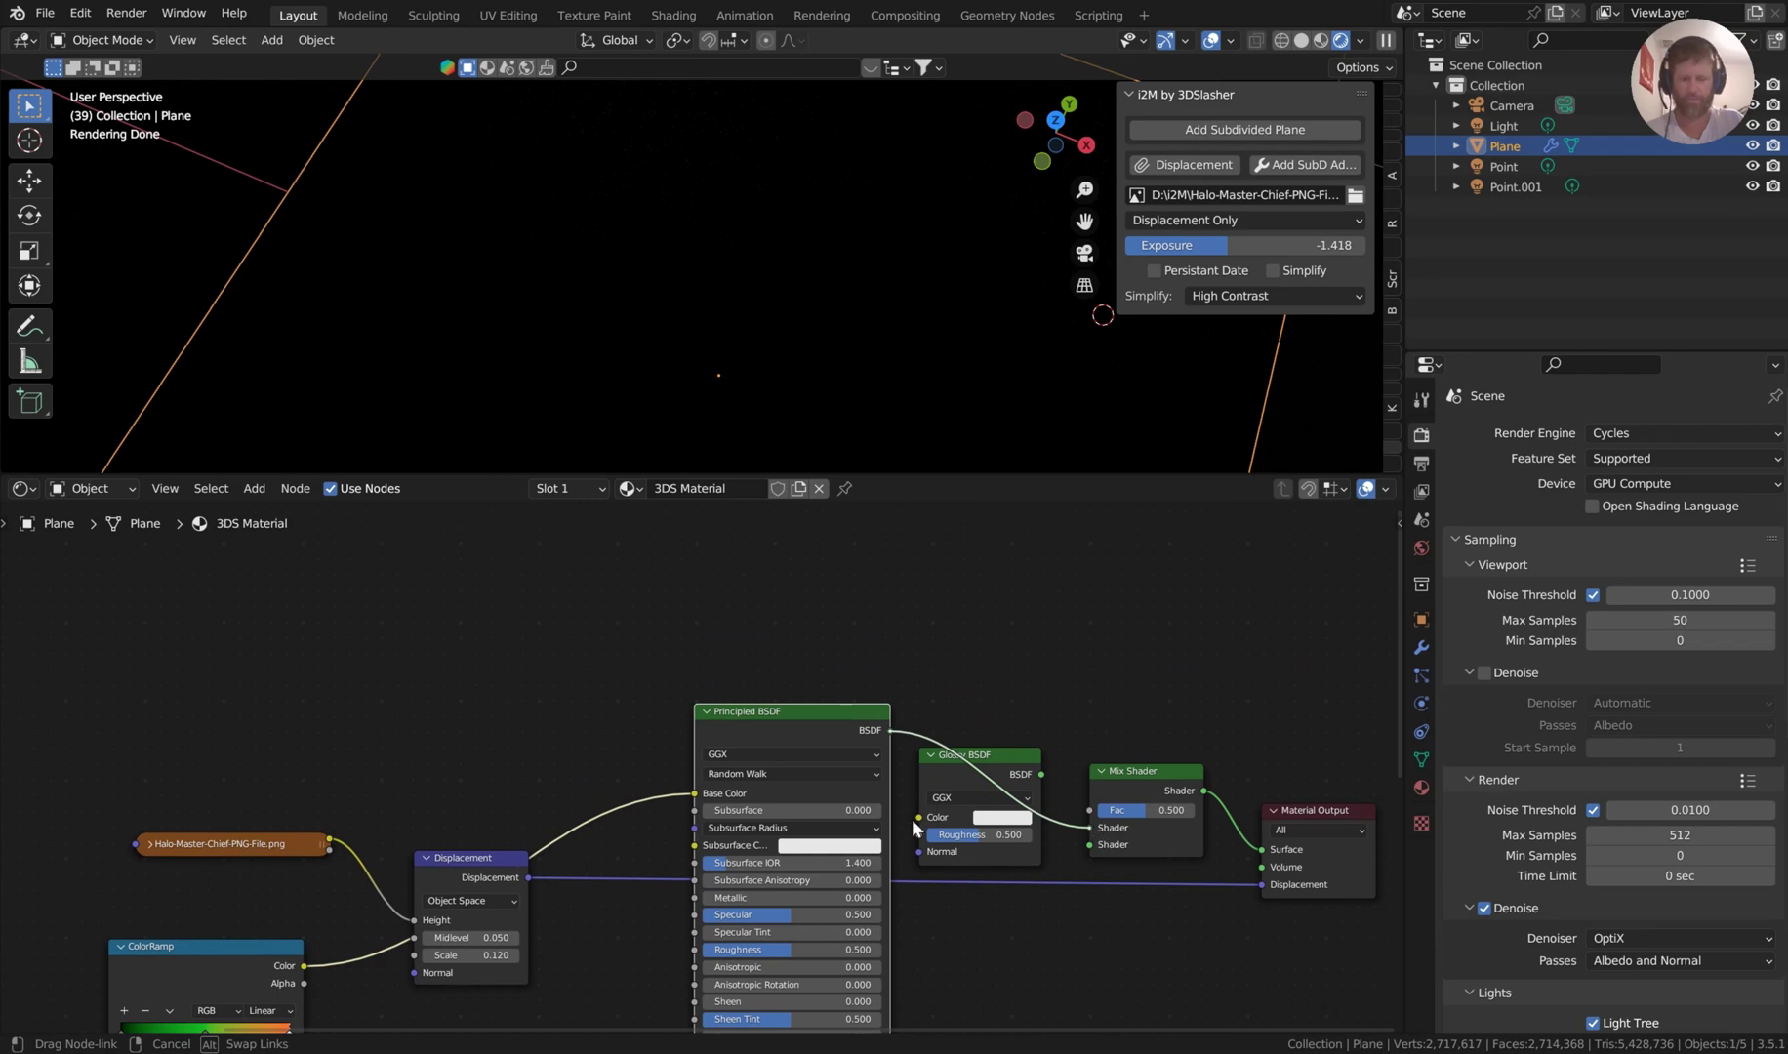
drag(913, 827, 1089, 844)
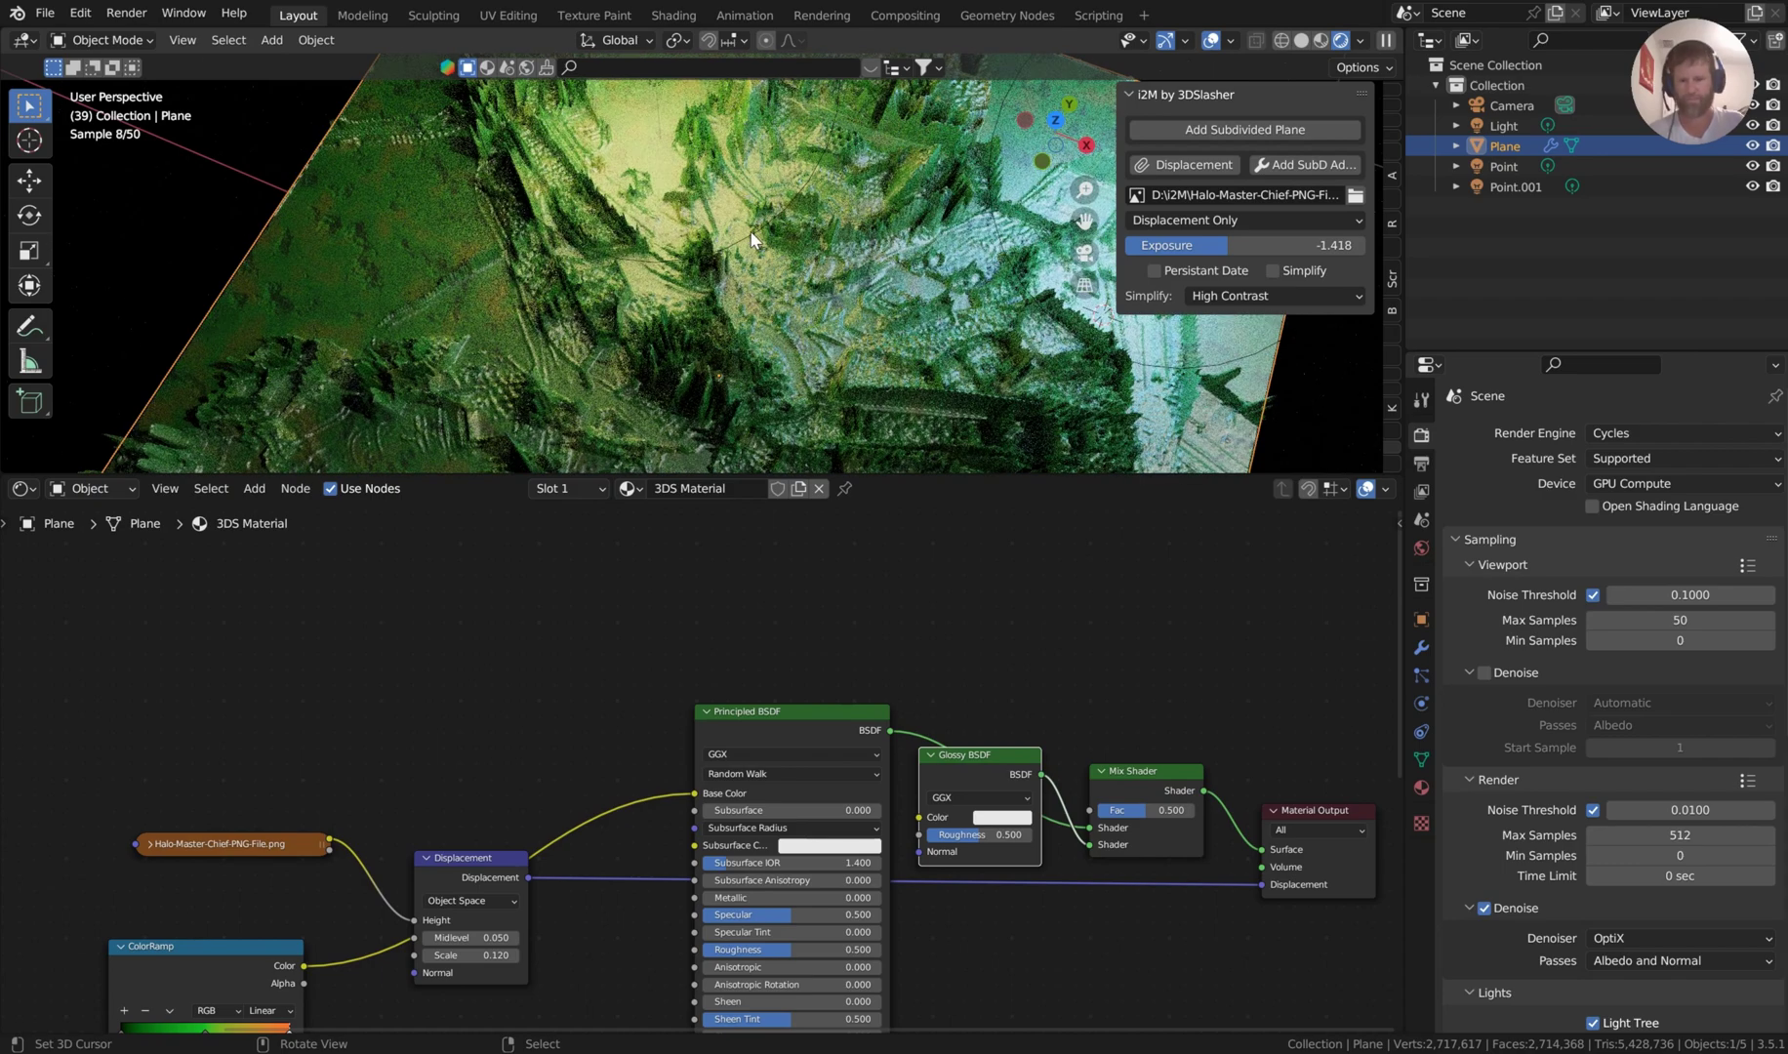
middle_drag(767, 237, 1010, 414)
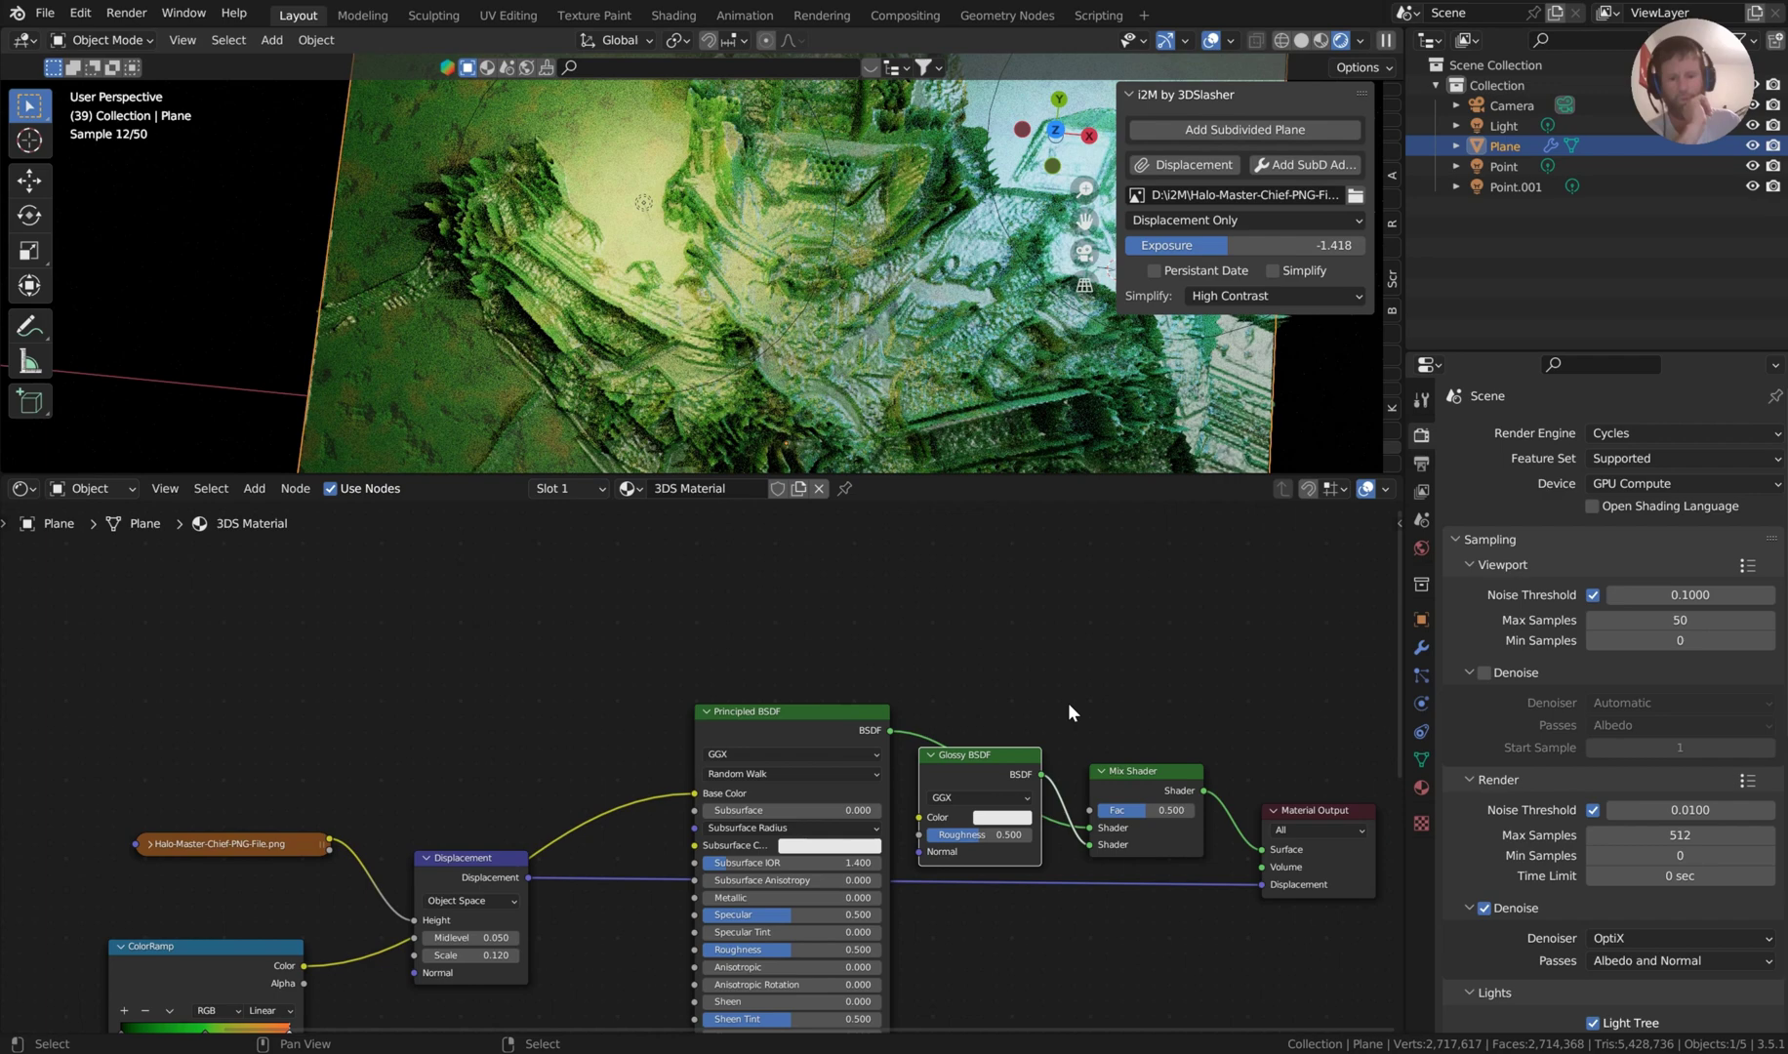
Connect the Noise Texture's Fac output to the Mix Shader's Fac input.
scroll(865, 652, up, 3)
middle_drag(943, 650, 783, 641)
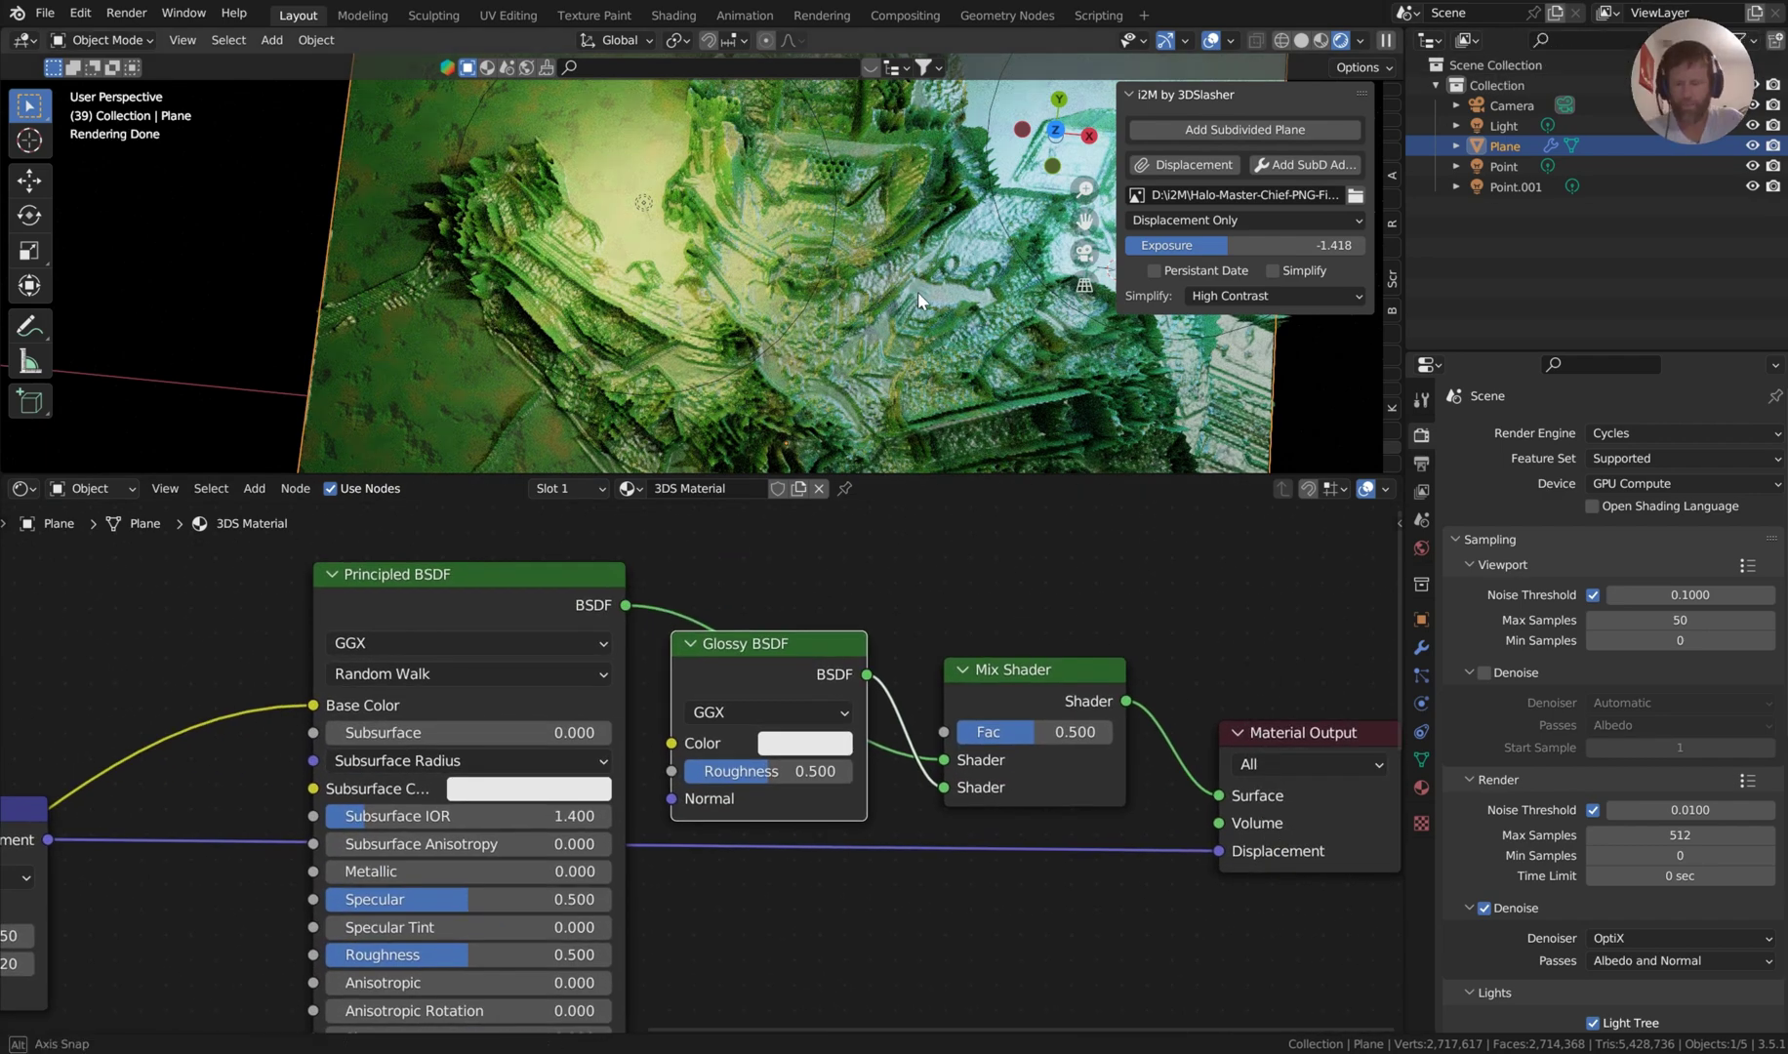
middle_drag(917, 292, 932, 297)
scroll(214, 728, down, 2)
scroll(215, 728, down, 3)
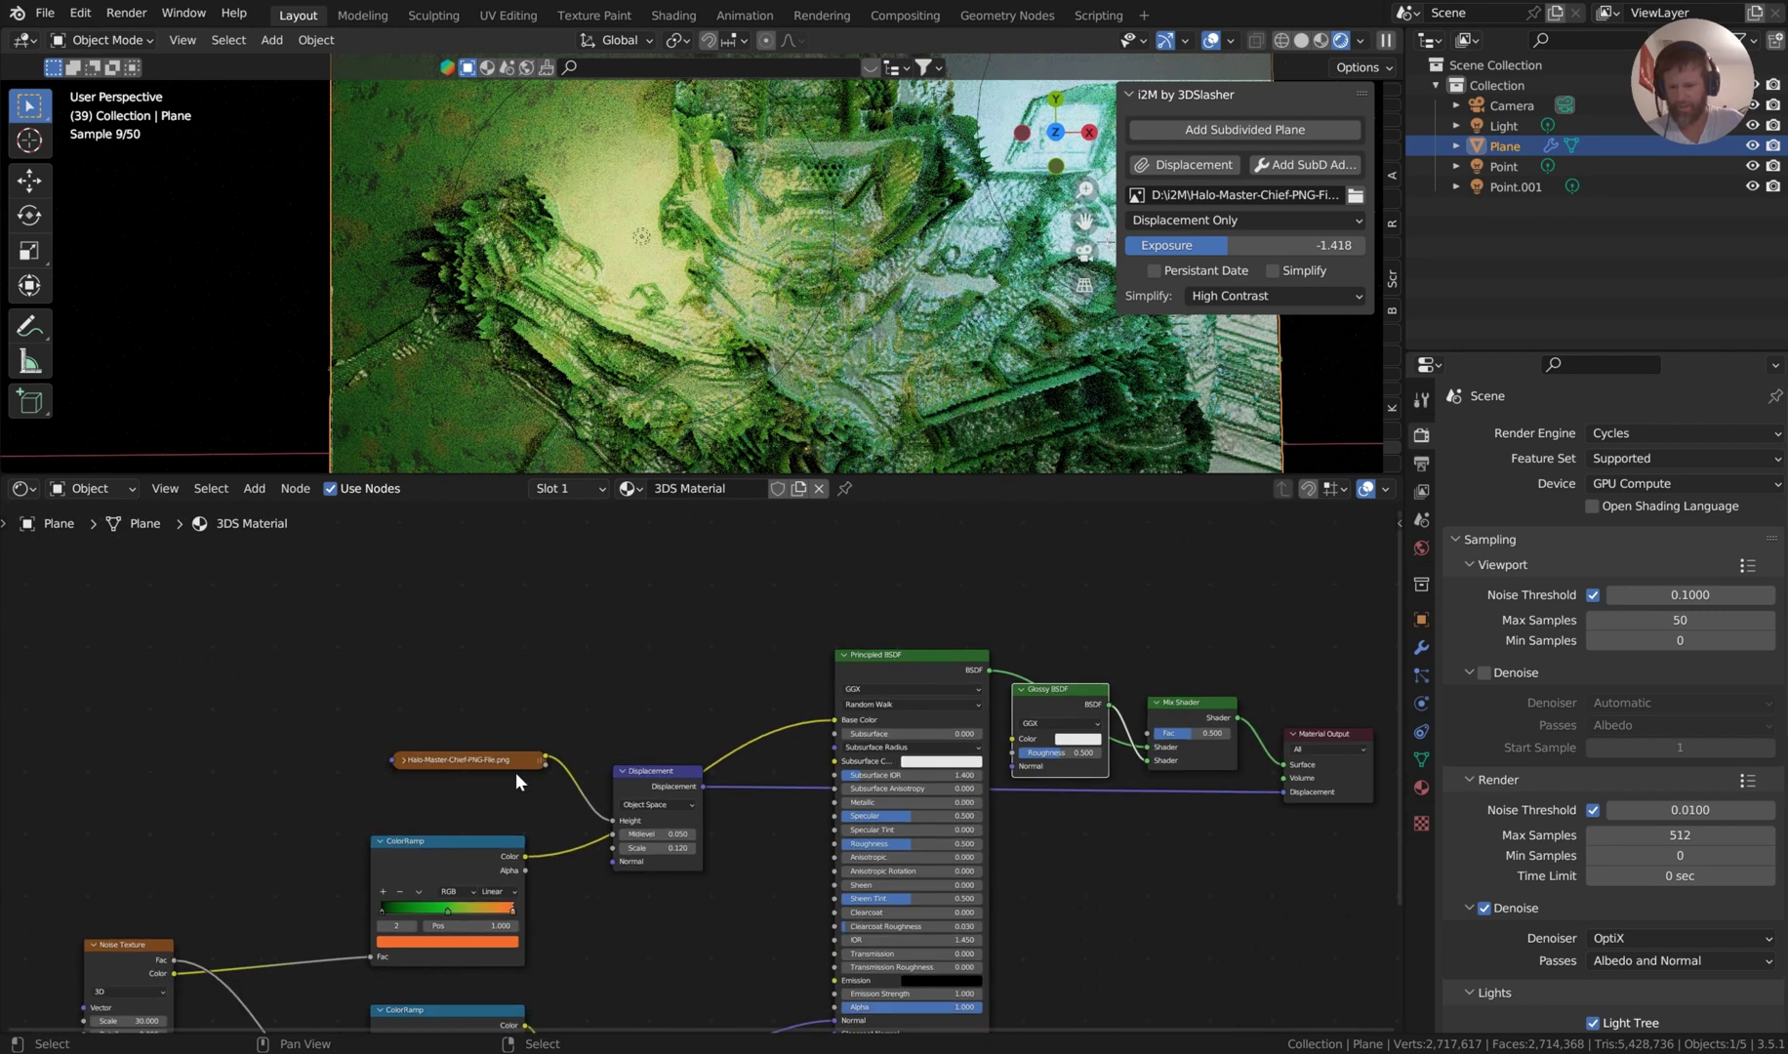
drag(179, 868, 1062, 731)
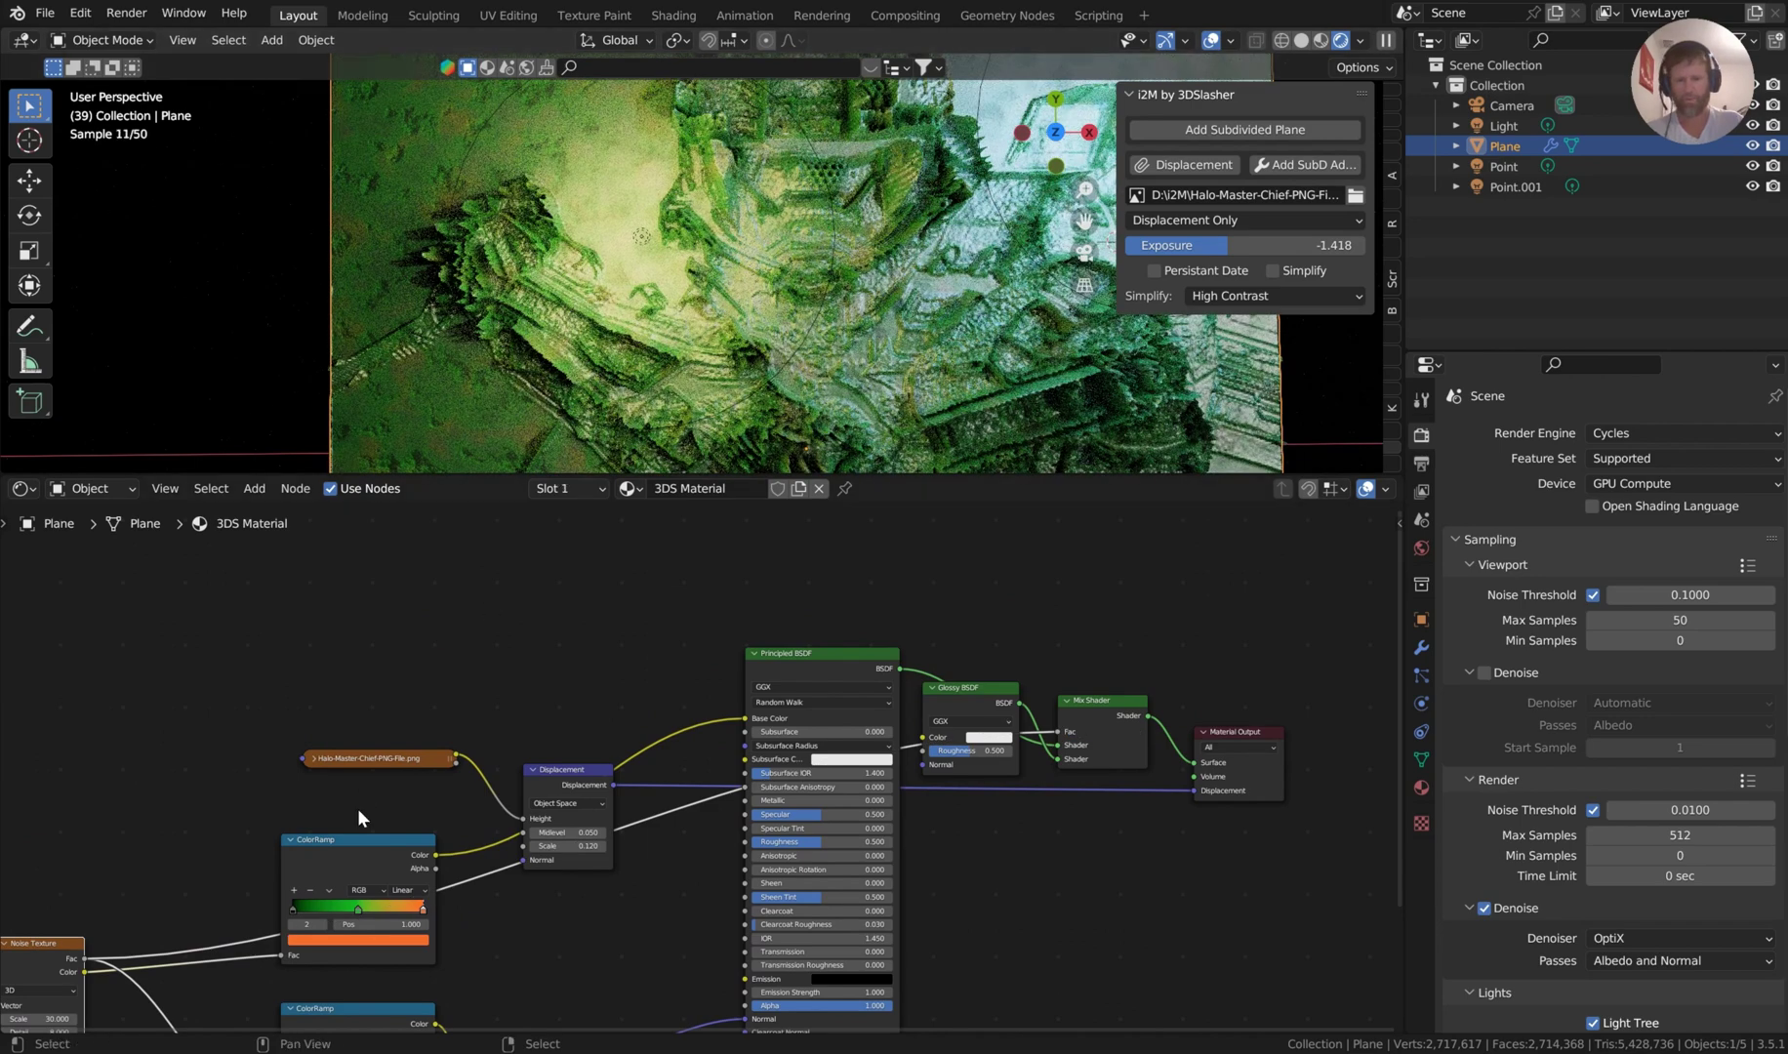
Set the Noise Texture node's Distortion to 3.500.
scroll(360, 711, up, 5)
drag(374, 666, 430, 614)
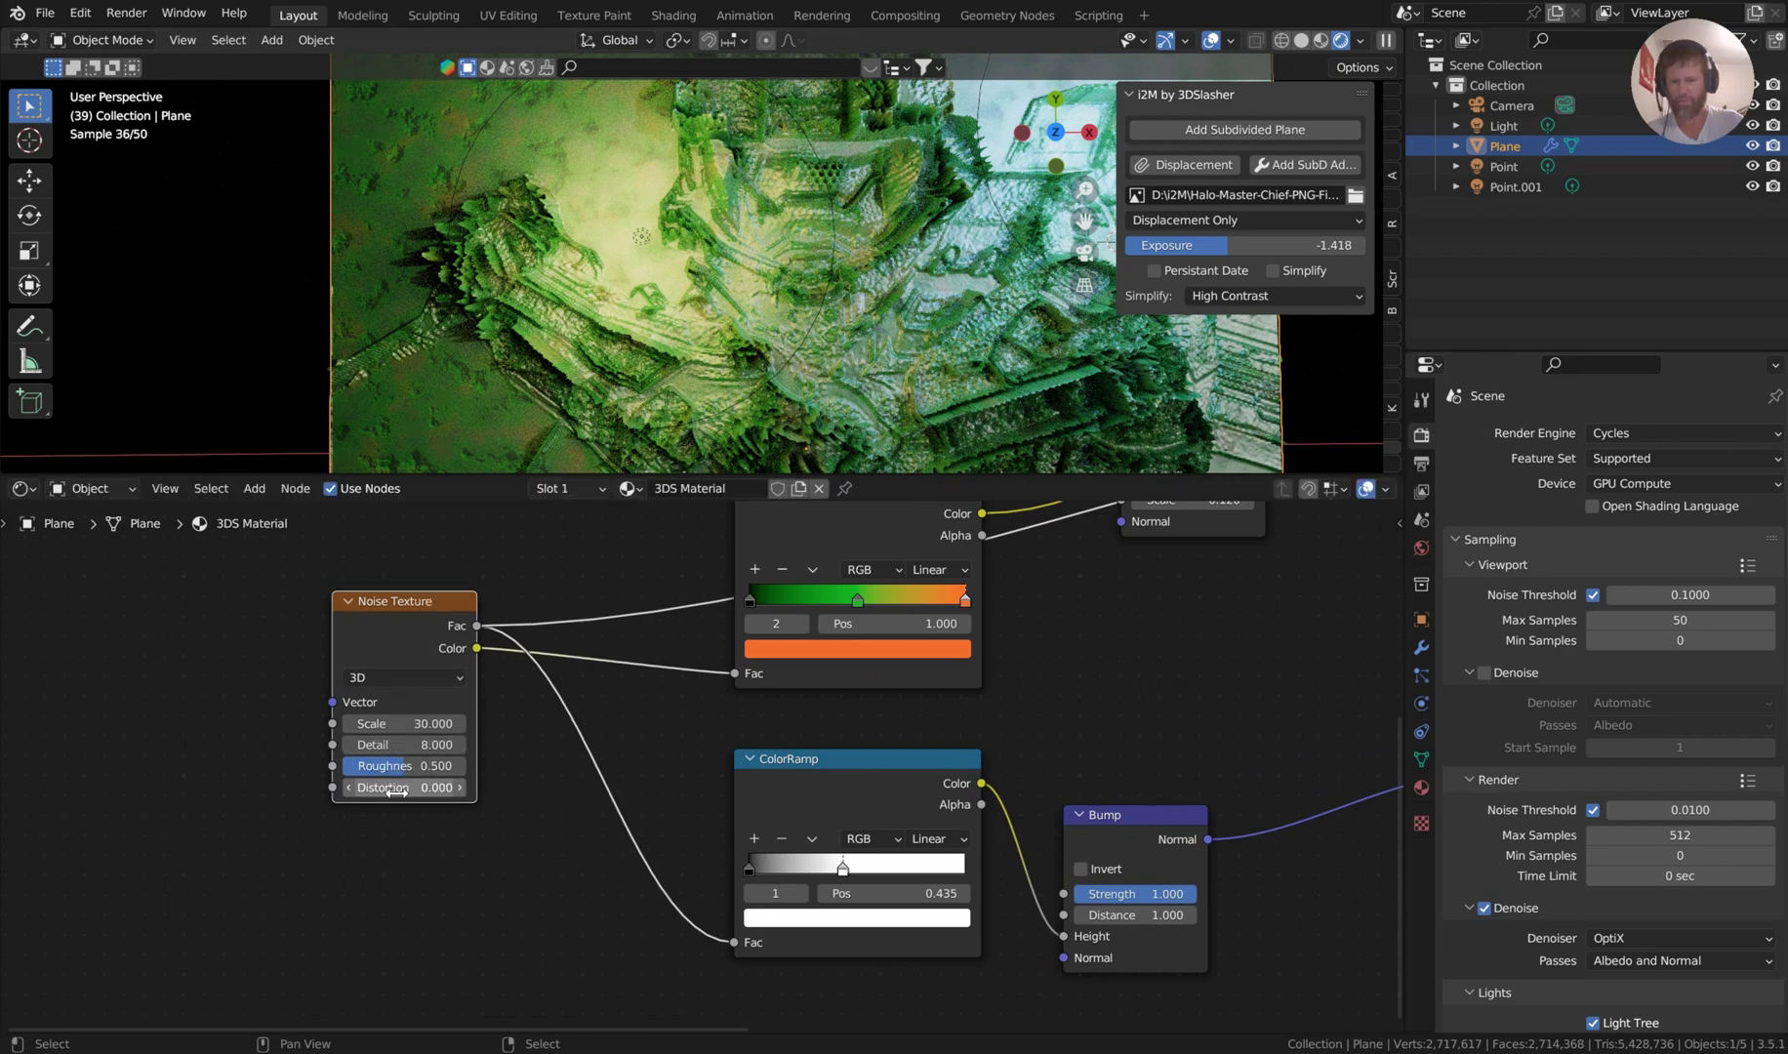
drag(405, 787, 459, 787)
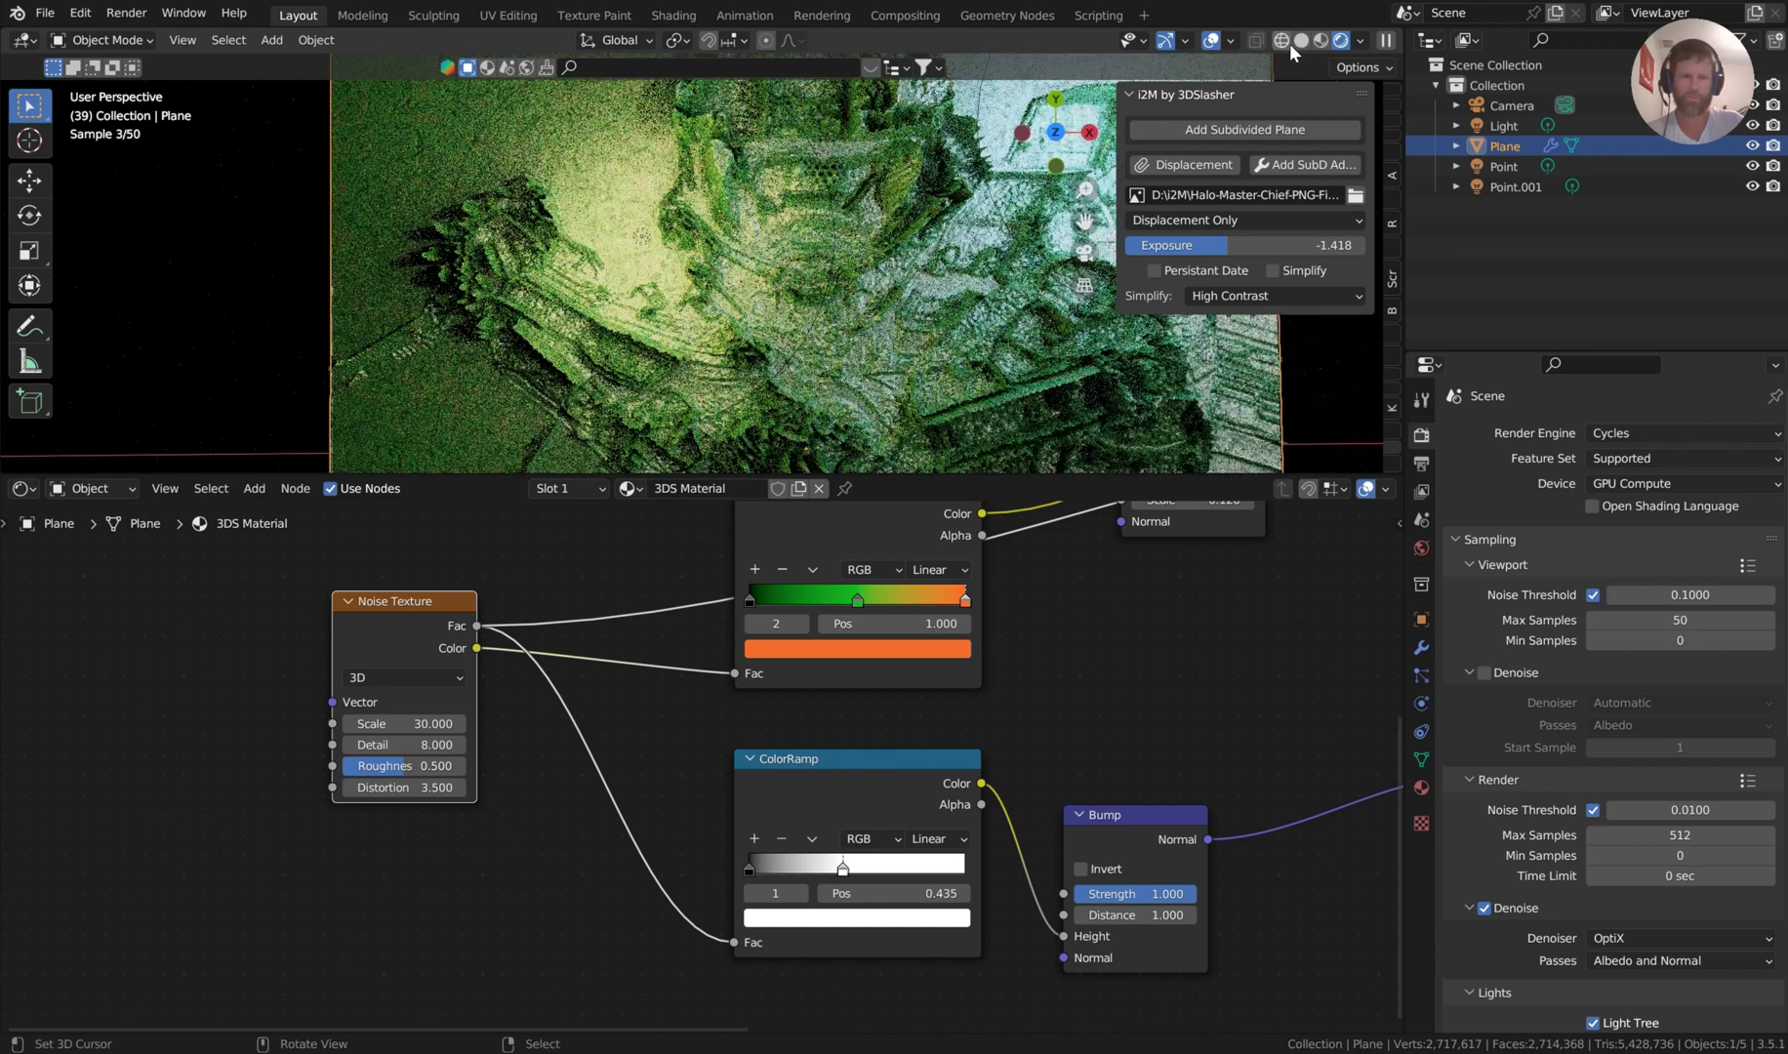
Switch the 3D viewport to Material Preview shading and hide its sidebar to view the whole Master Chief relief.
click(1321, 40)
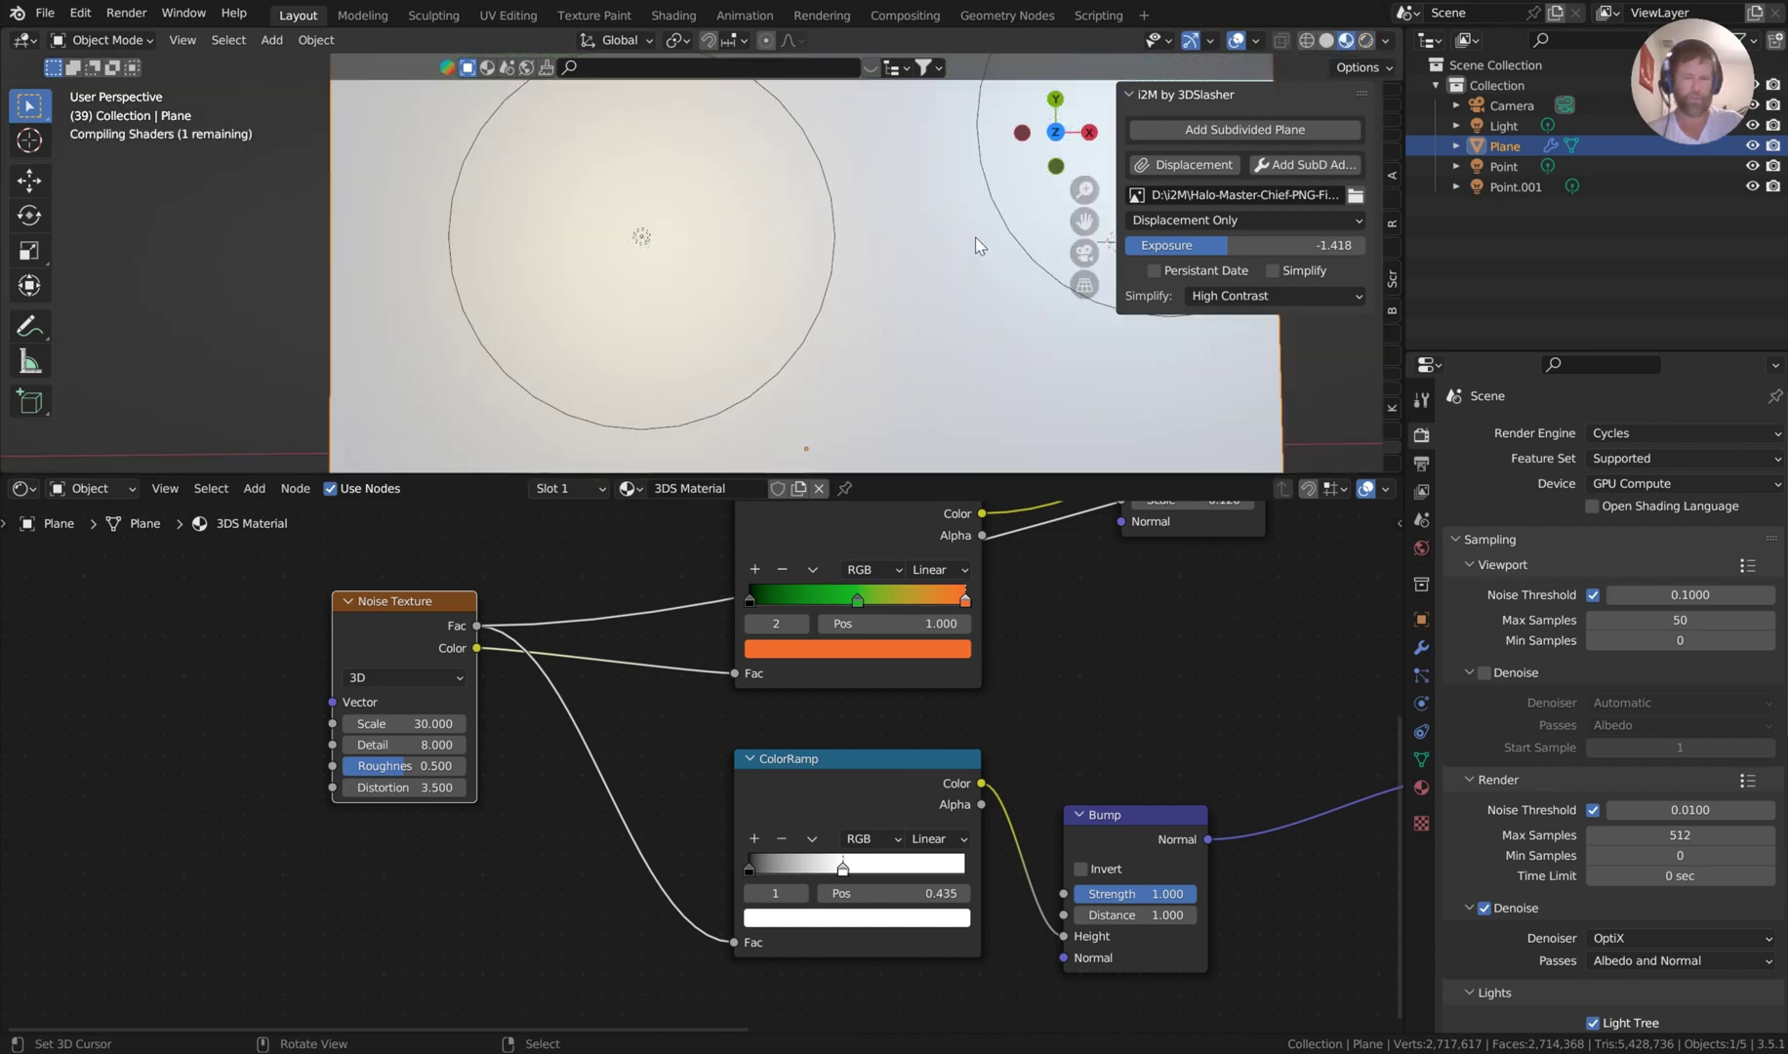
scroll(958, 262, down, 4)
key(n)
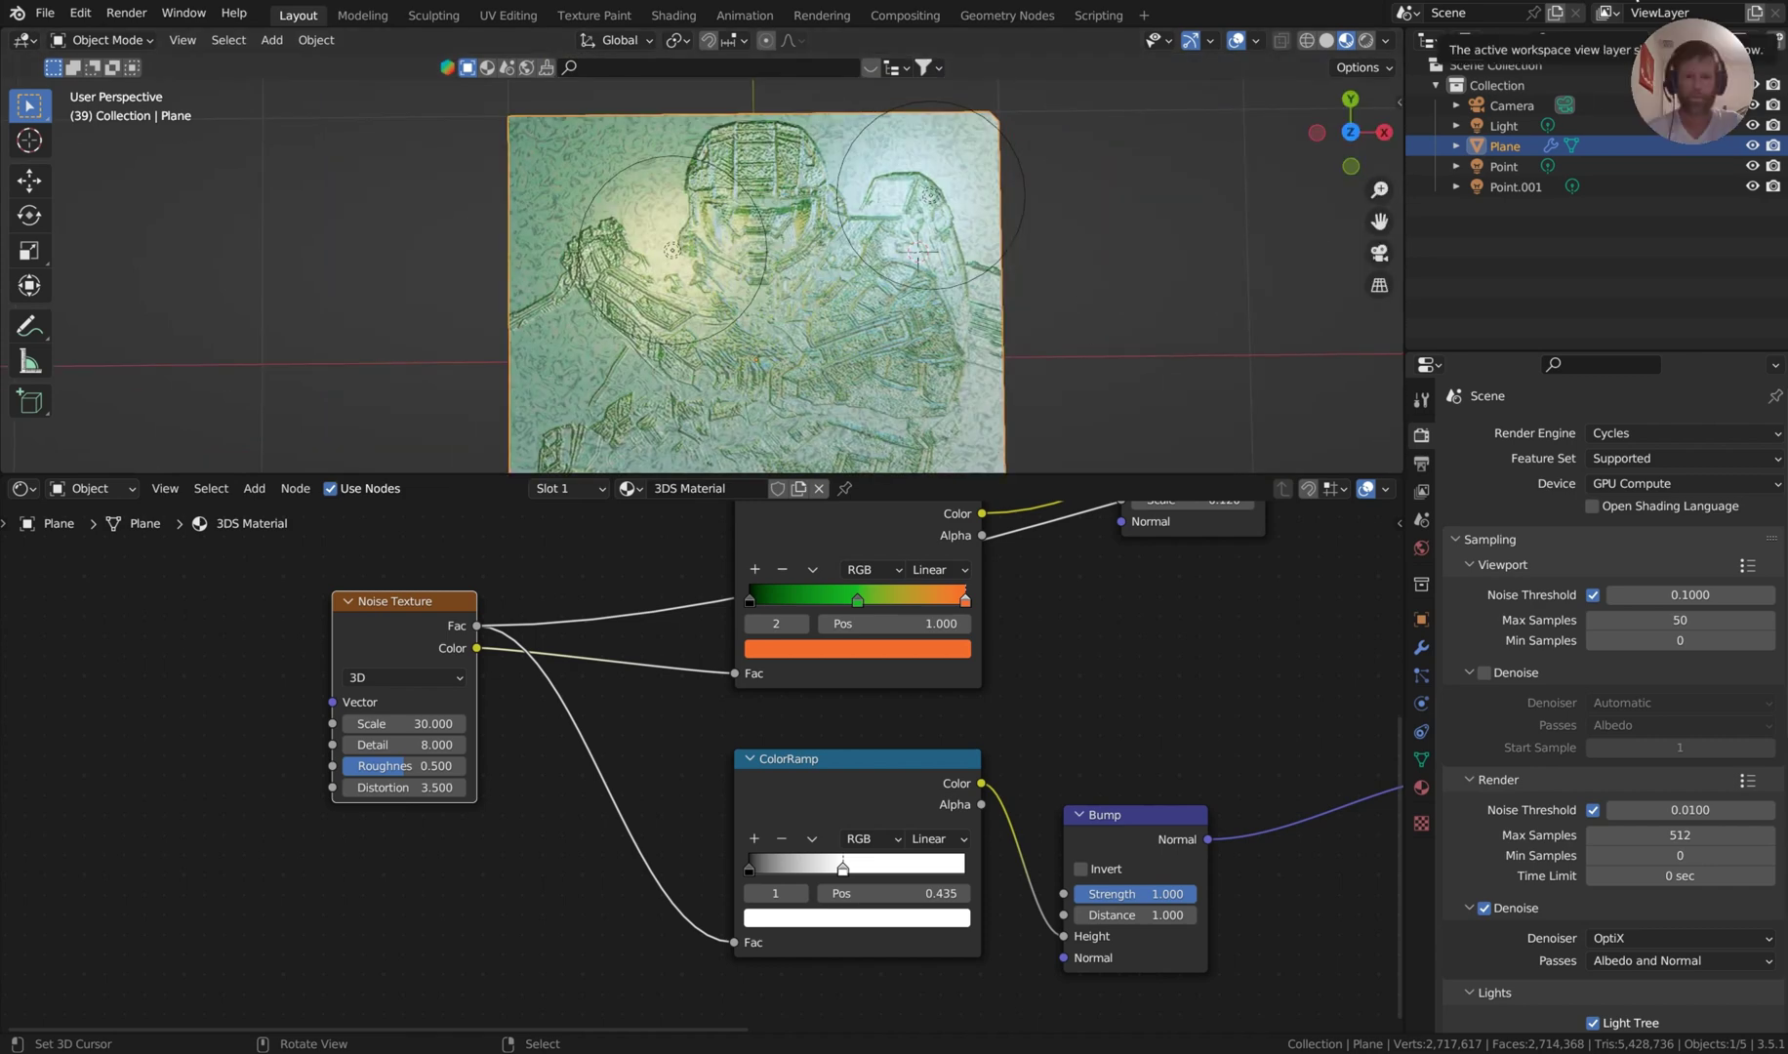
scroll(962, 298, up, 1)
scroll(961, 296, up, 3)
middle_drag(954, 276, 947, 256)
scroll(951, 266, down, 3)
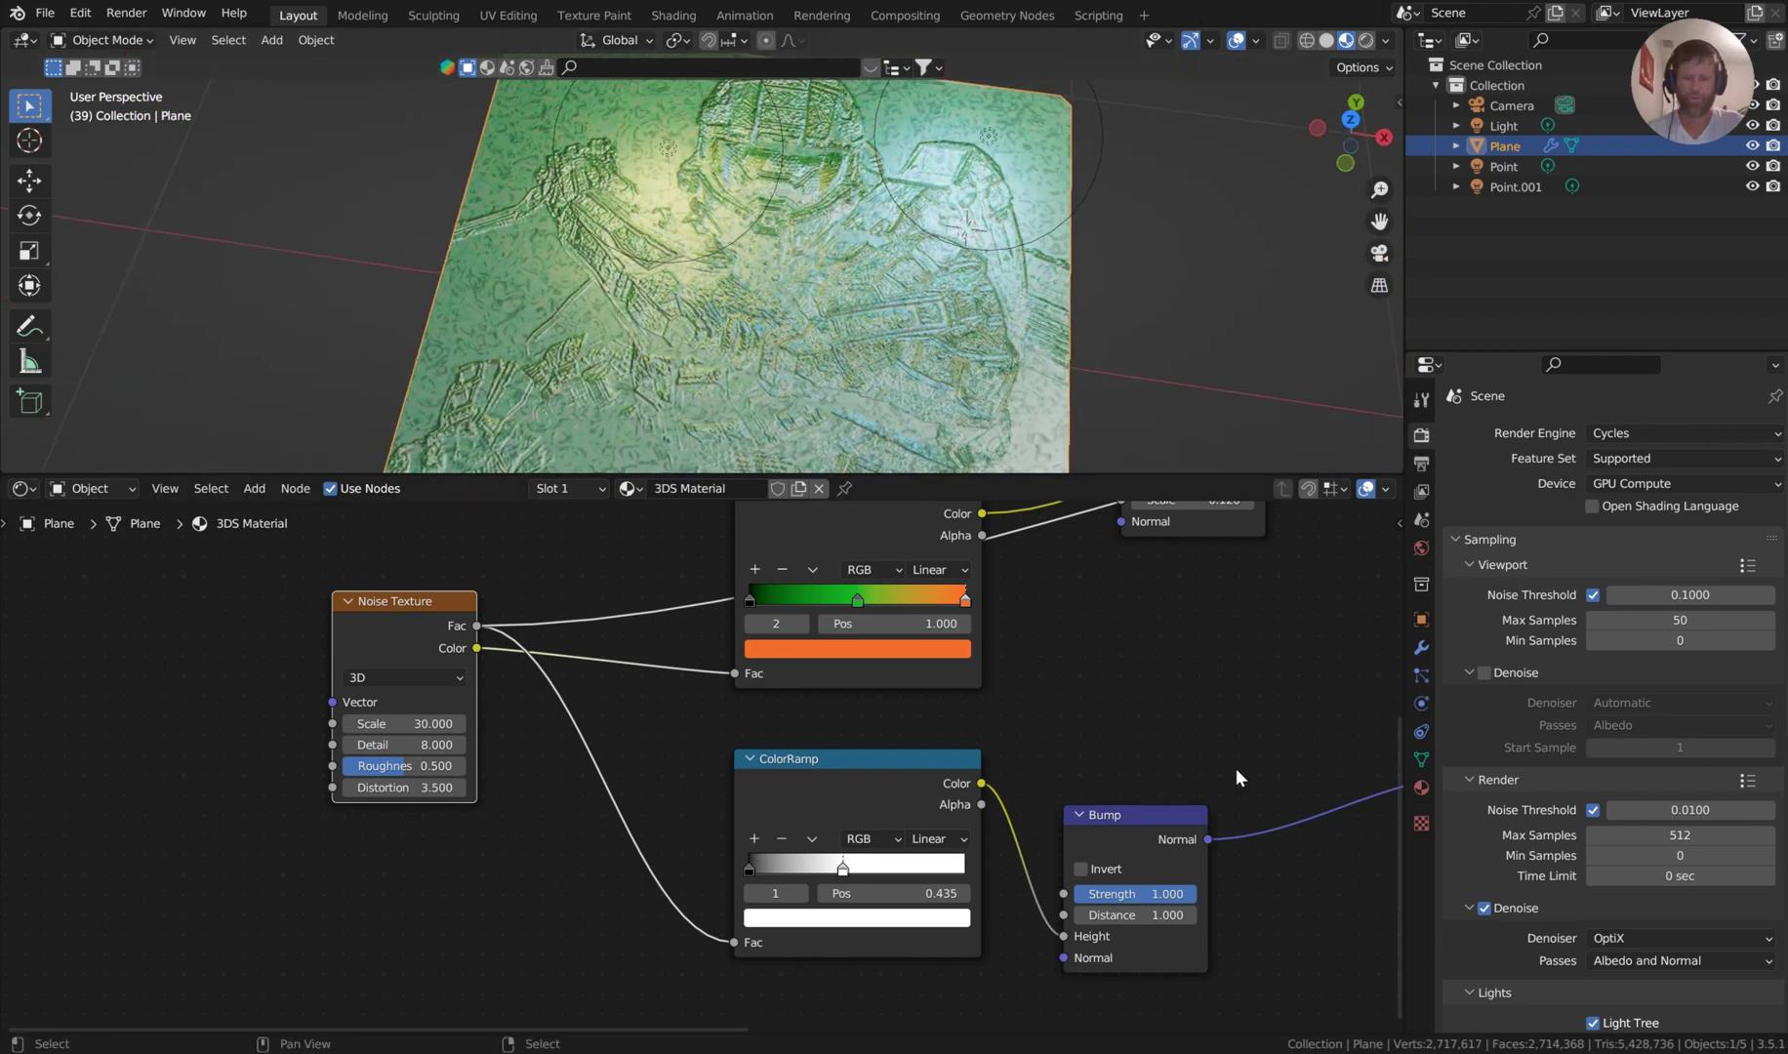
Set the Displacement node's Scale to 4.320.
middle_drag(1311, 884, 747, 898)
scroll(711, 811, up, 1)
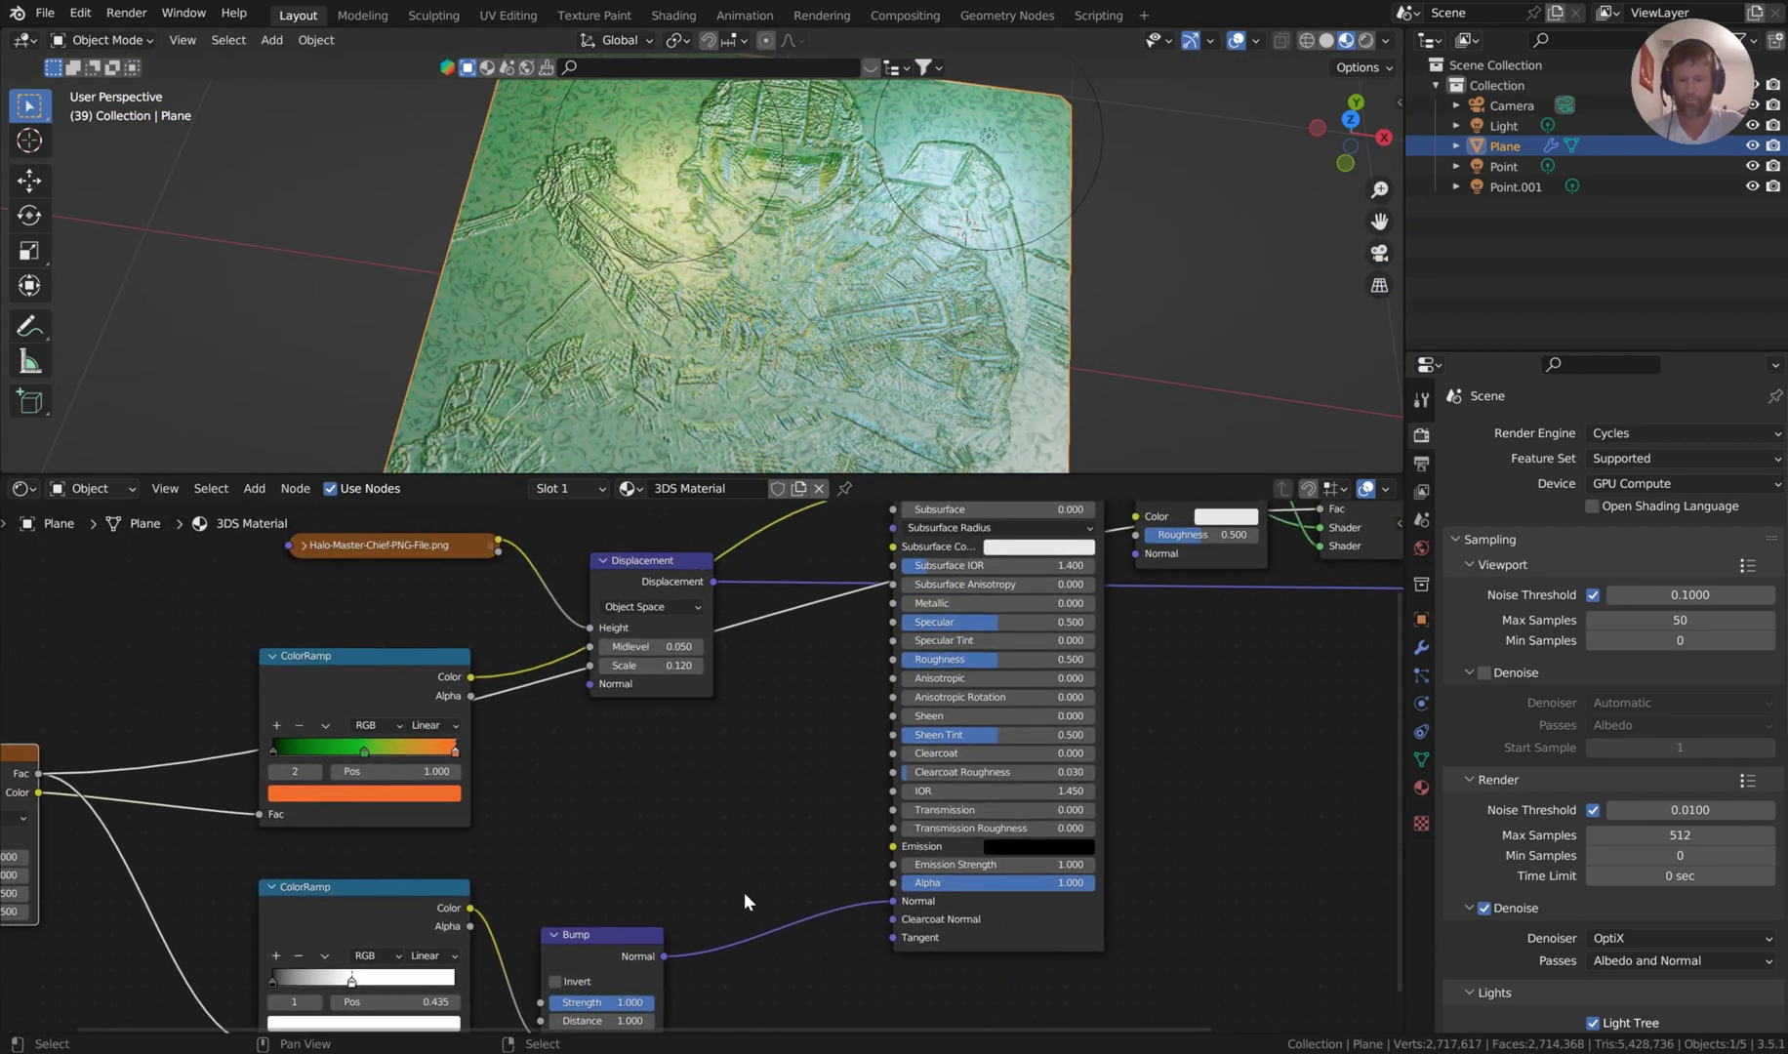
drag(648, 668, 688, 669)
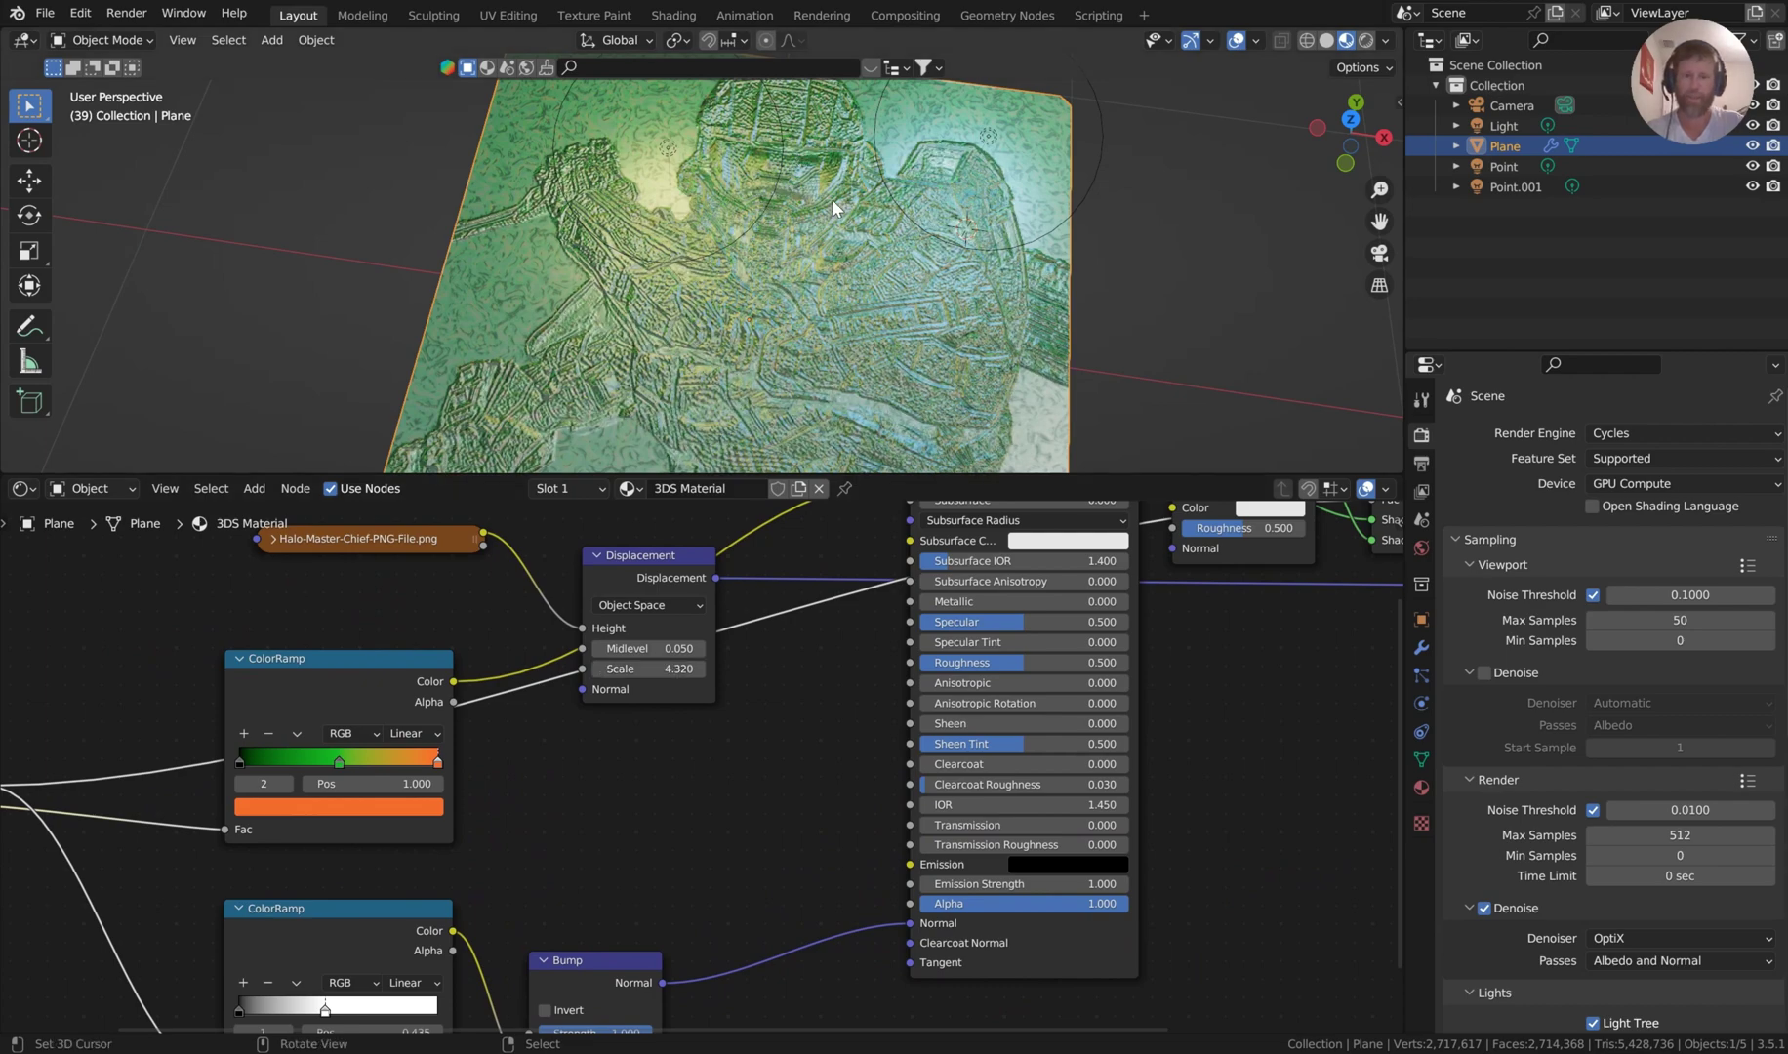
scroll(864, 225, down, 5)
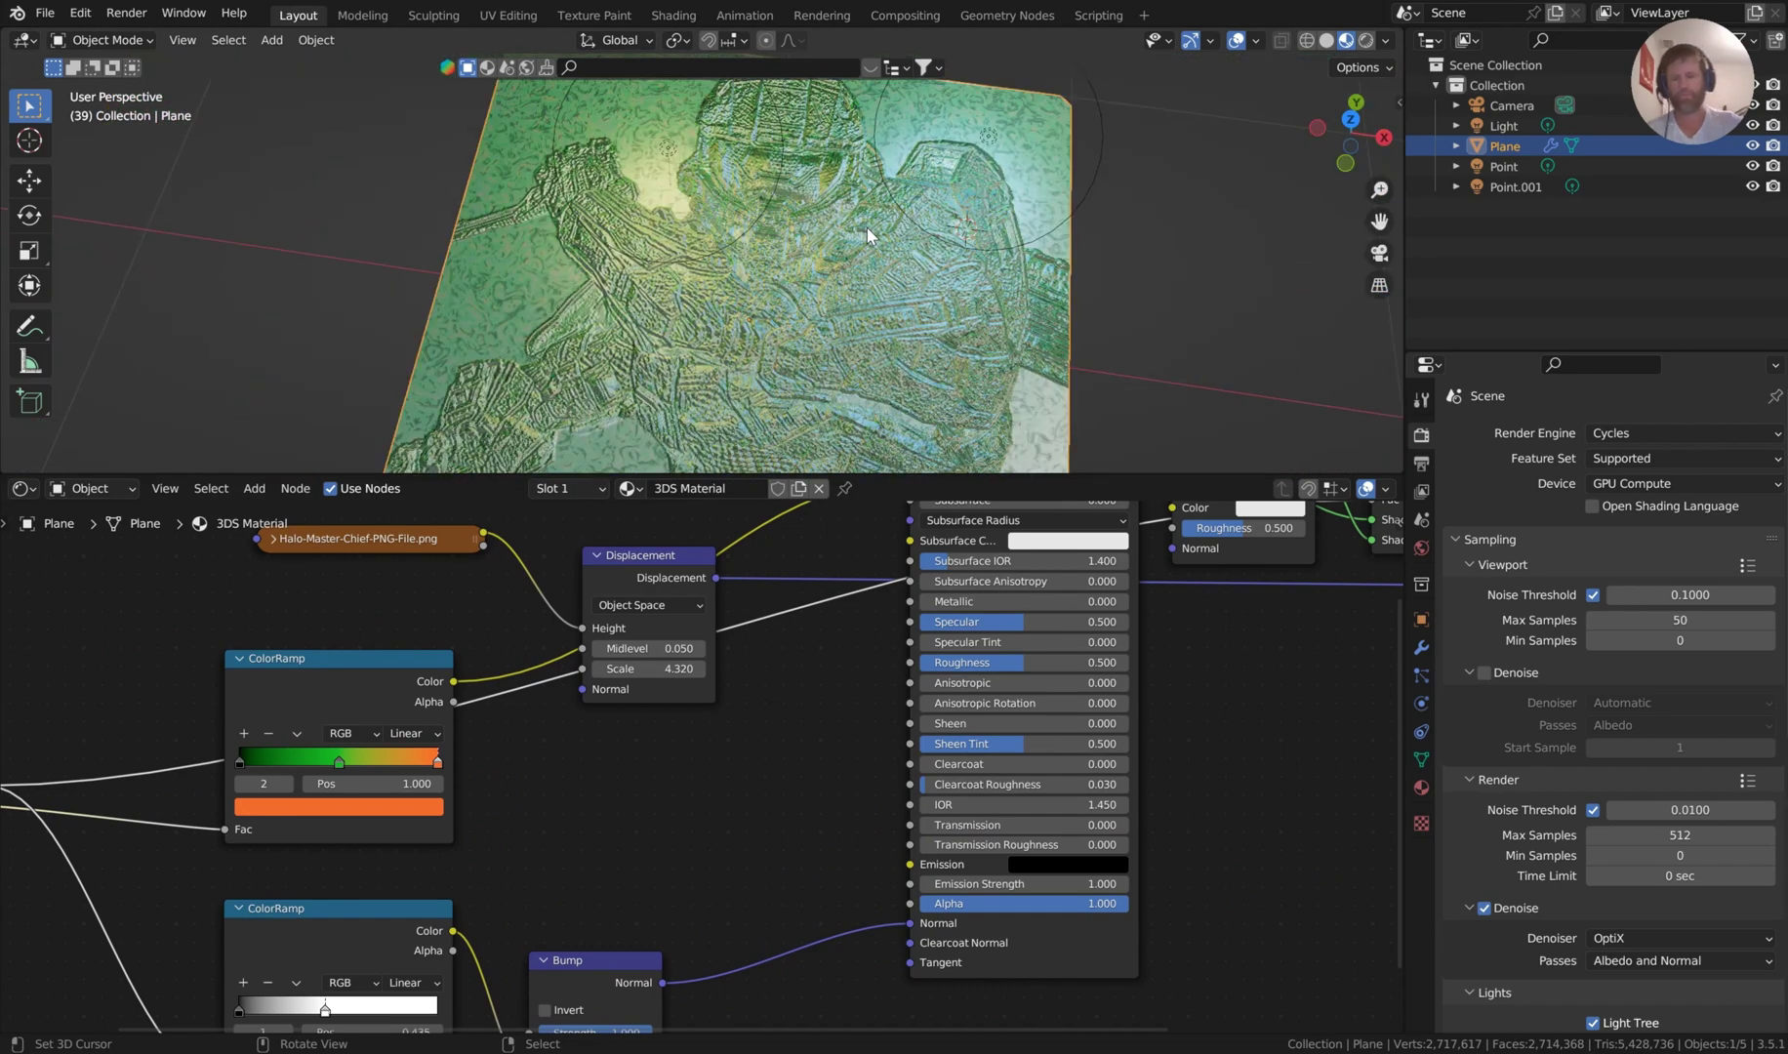
Move the Displacement node down between the ColorRamp and Principled BSDF nodes and set its Scale to 0.220.
drag(610, 570, 686, 709)
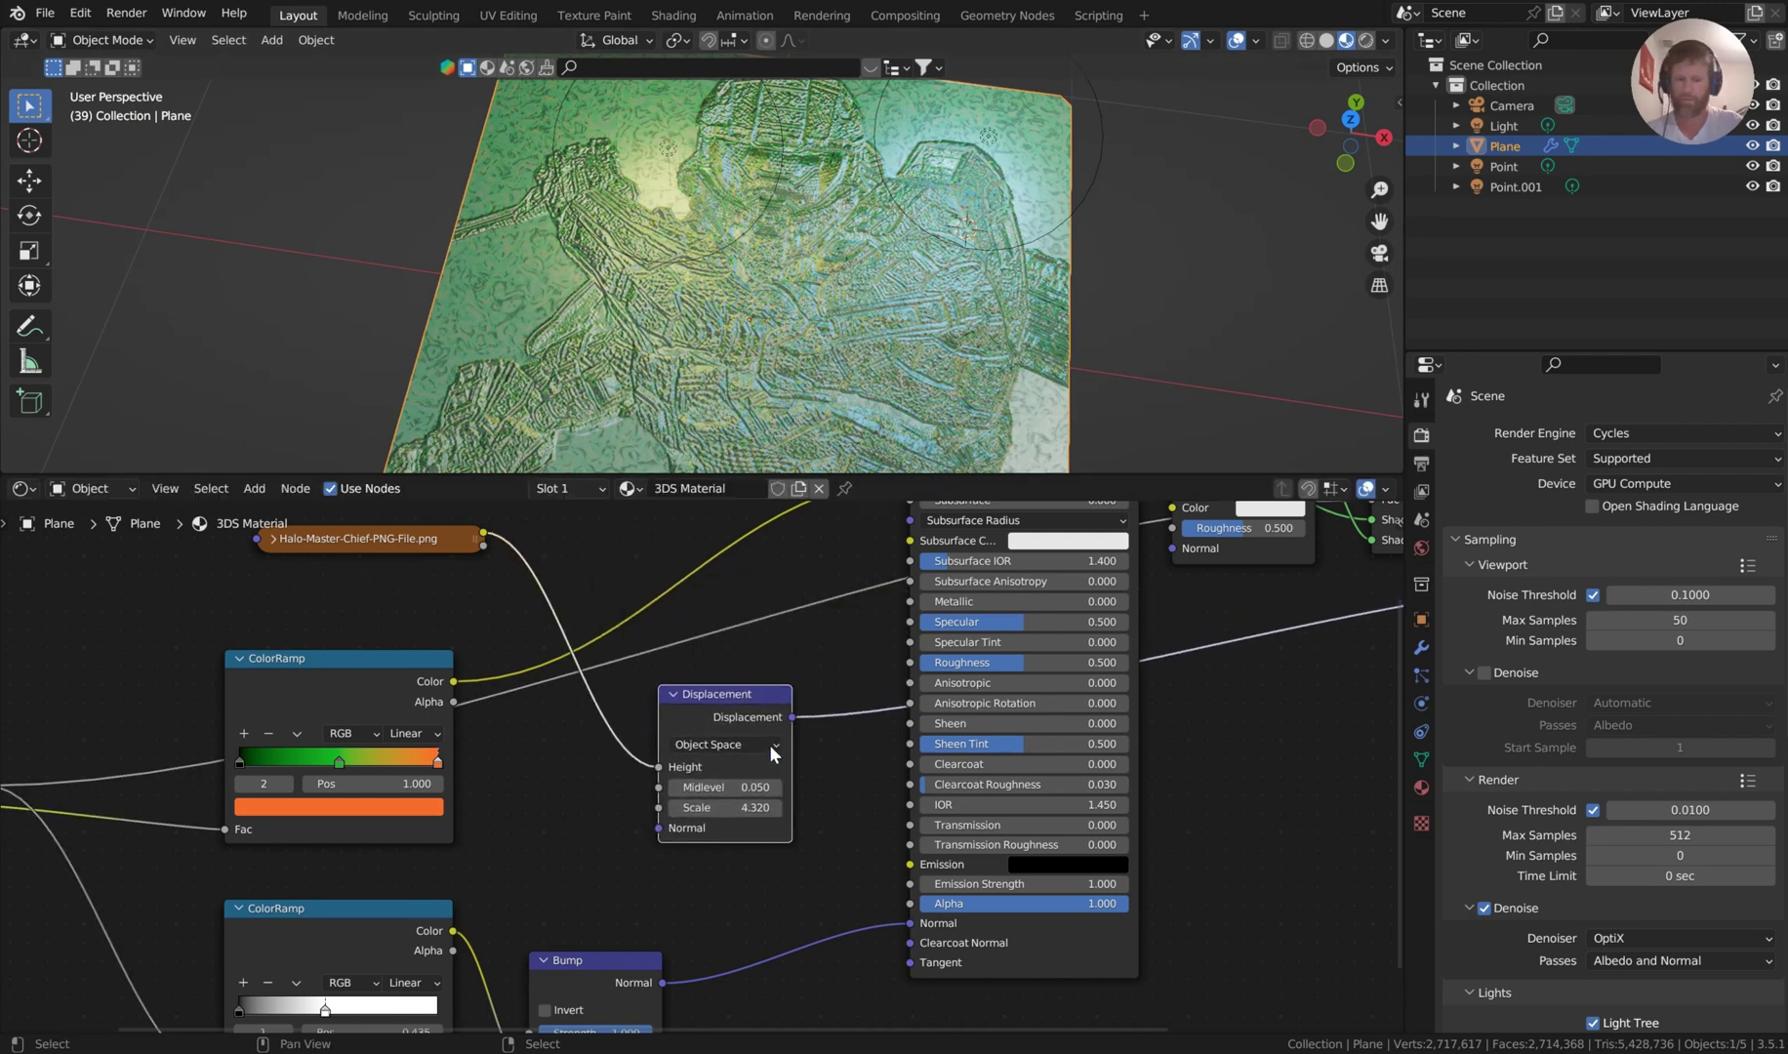
scroll(845, 766, up, 5)
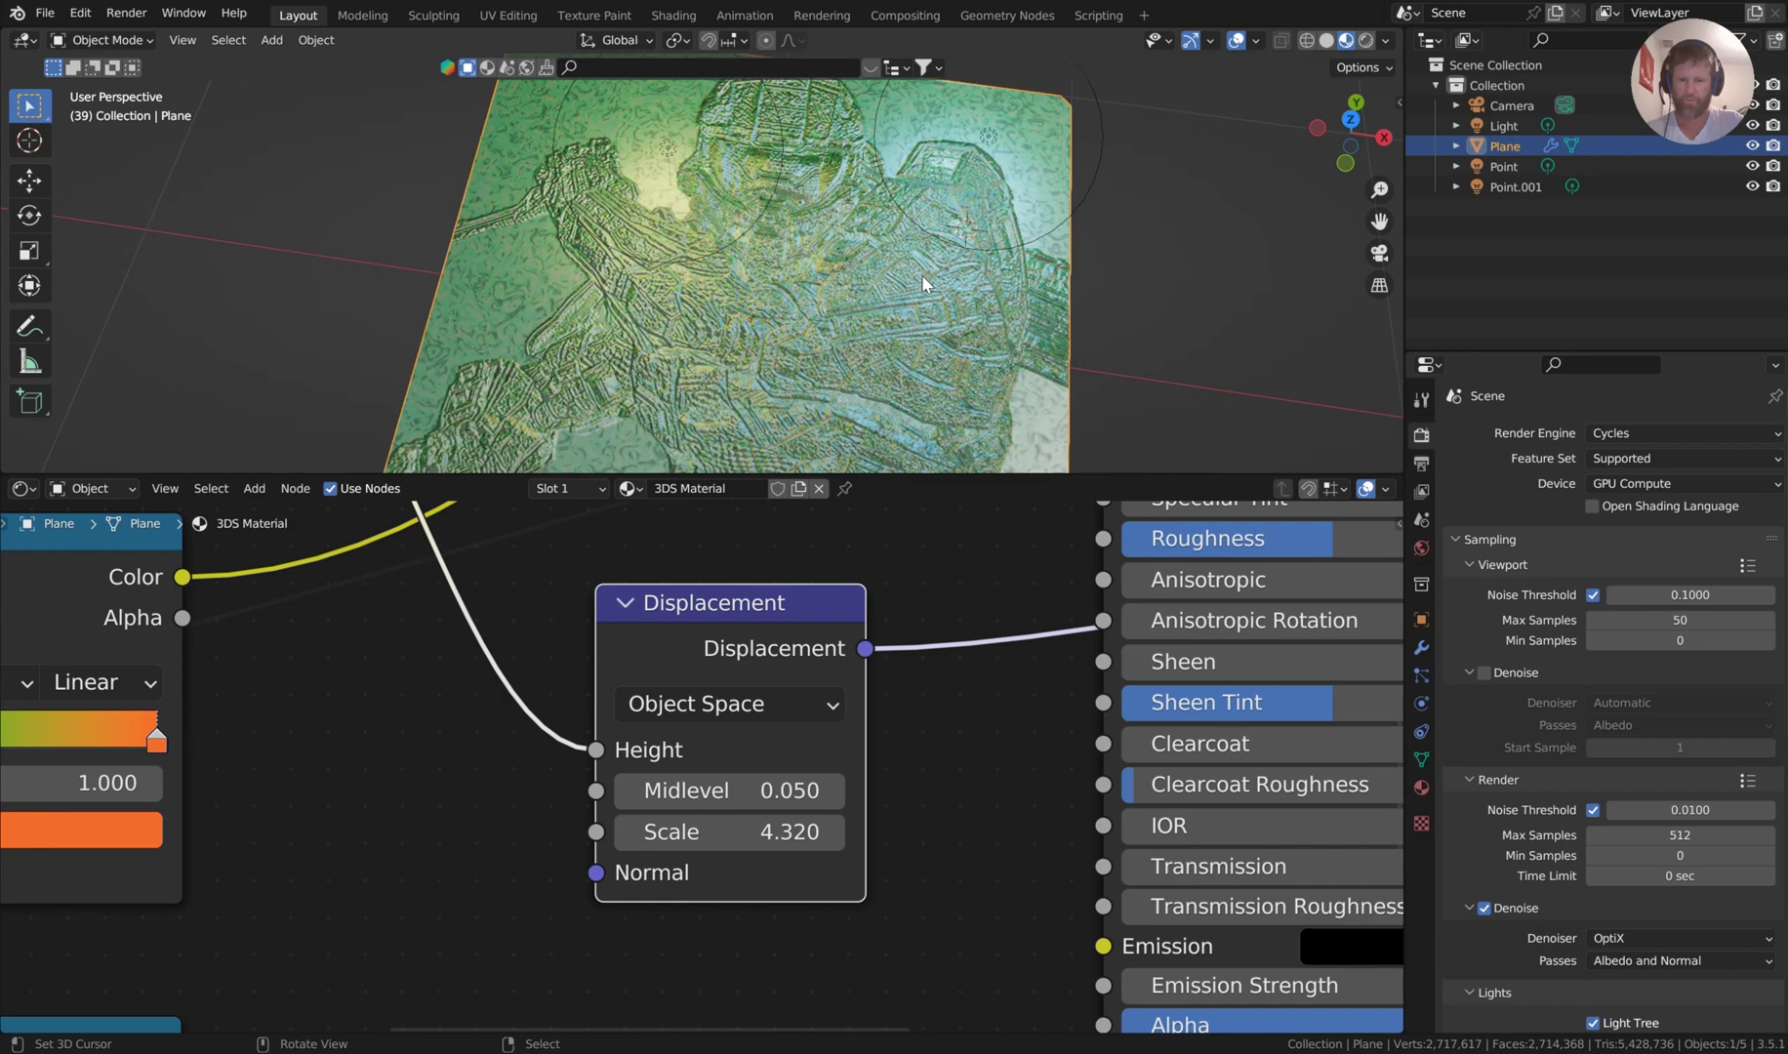
middle_drag(923, 275, 932, 271)
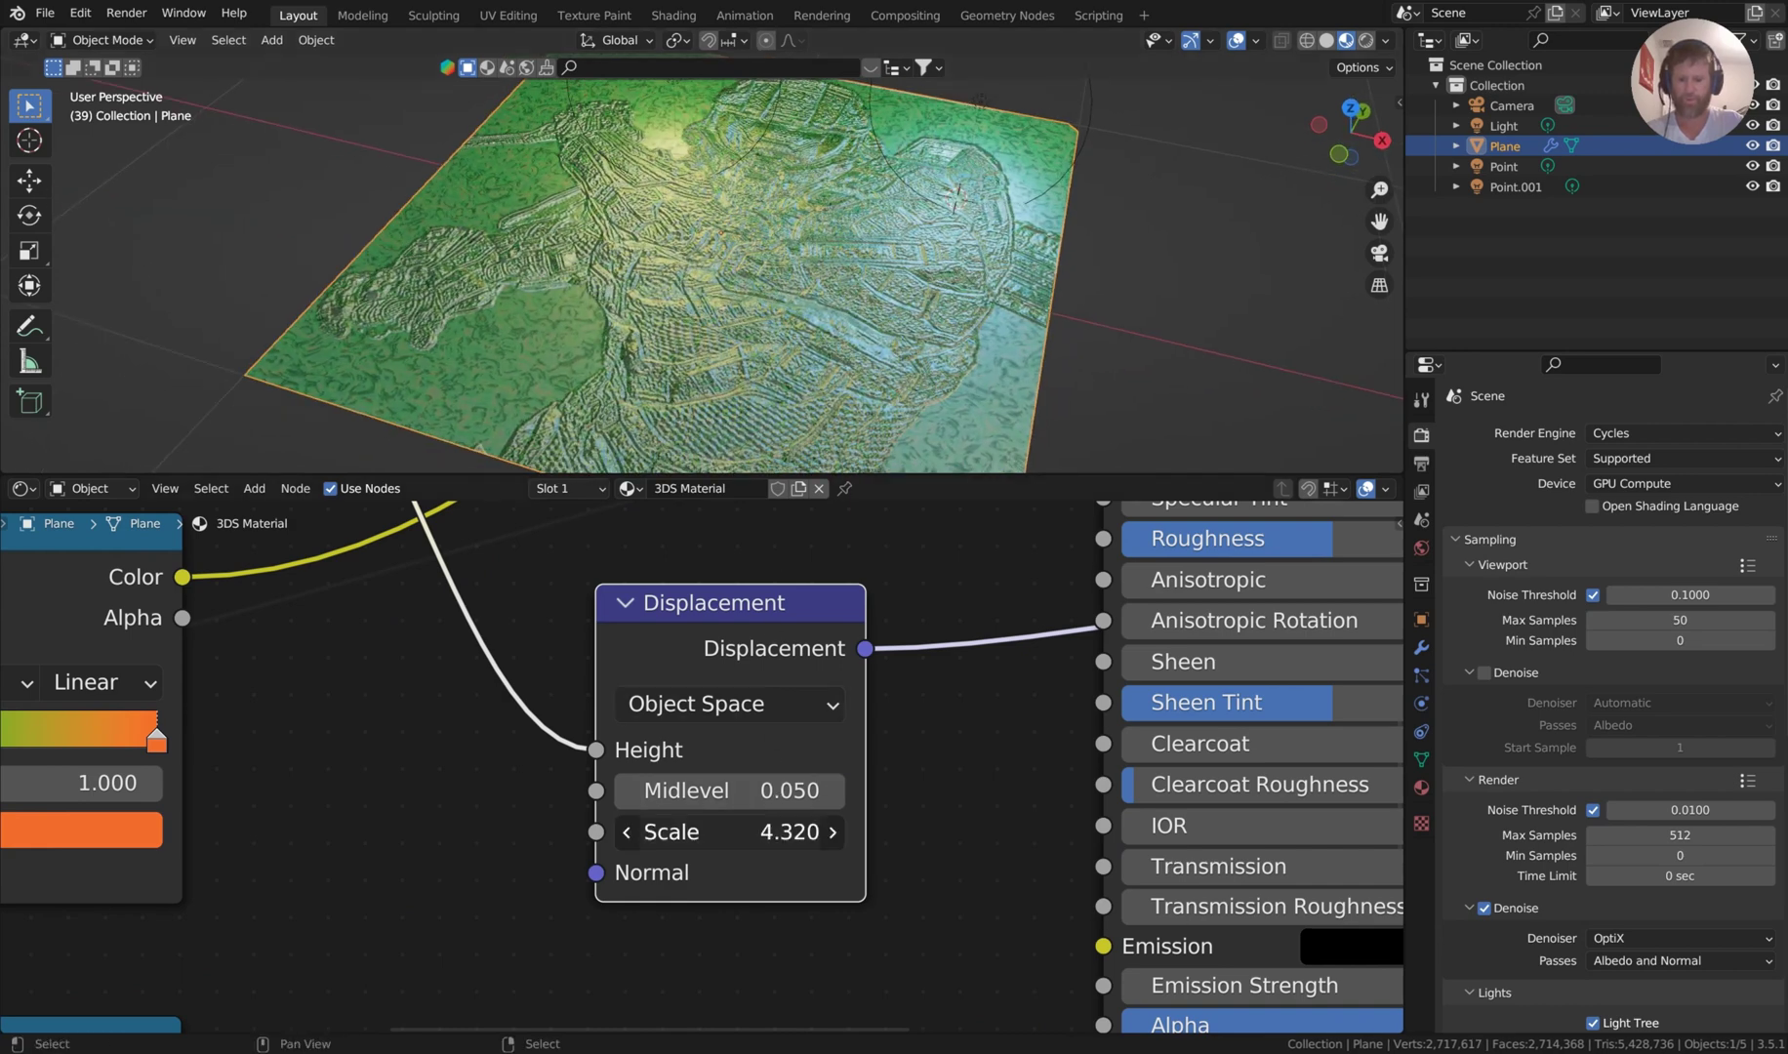
key(BackSpace)
mouse_move(730, 831)
mouse_down()
mouse_move(771, 831)
mouse_move(740, 832)
mouse_up()
middle_drag(864, 392, 893, 331)
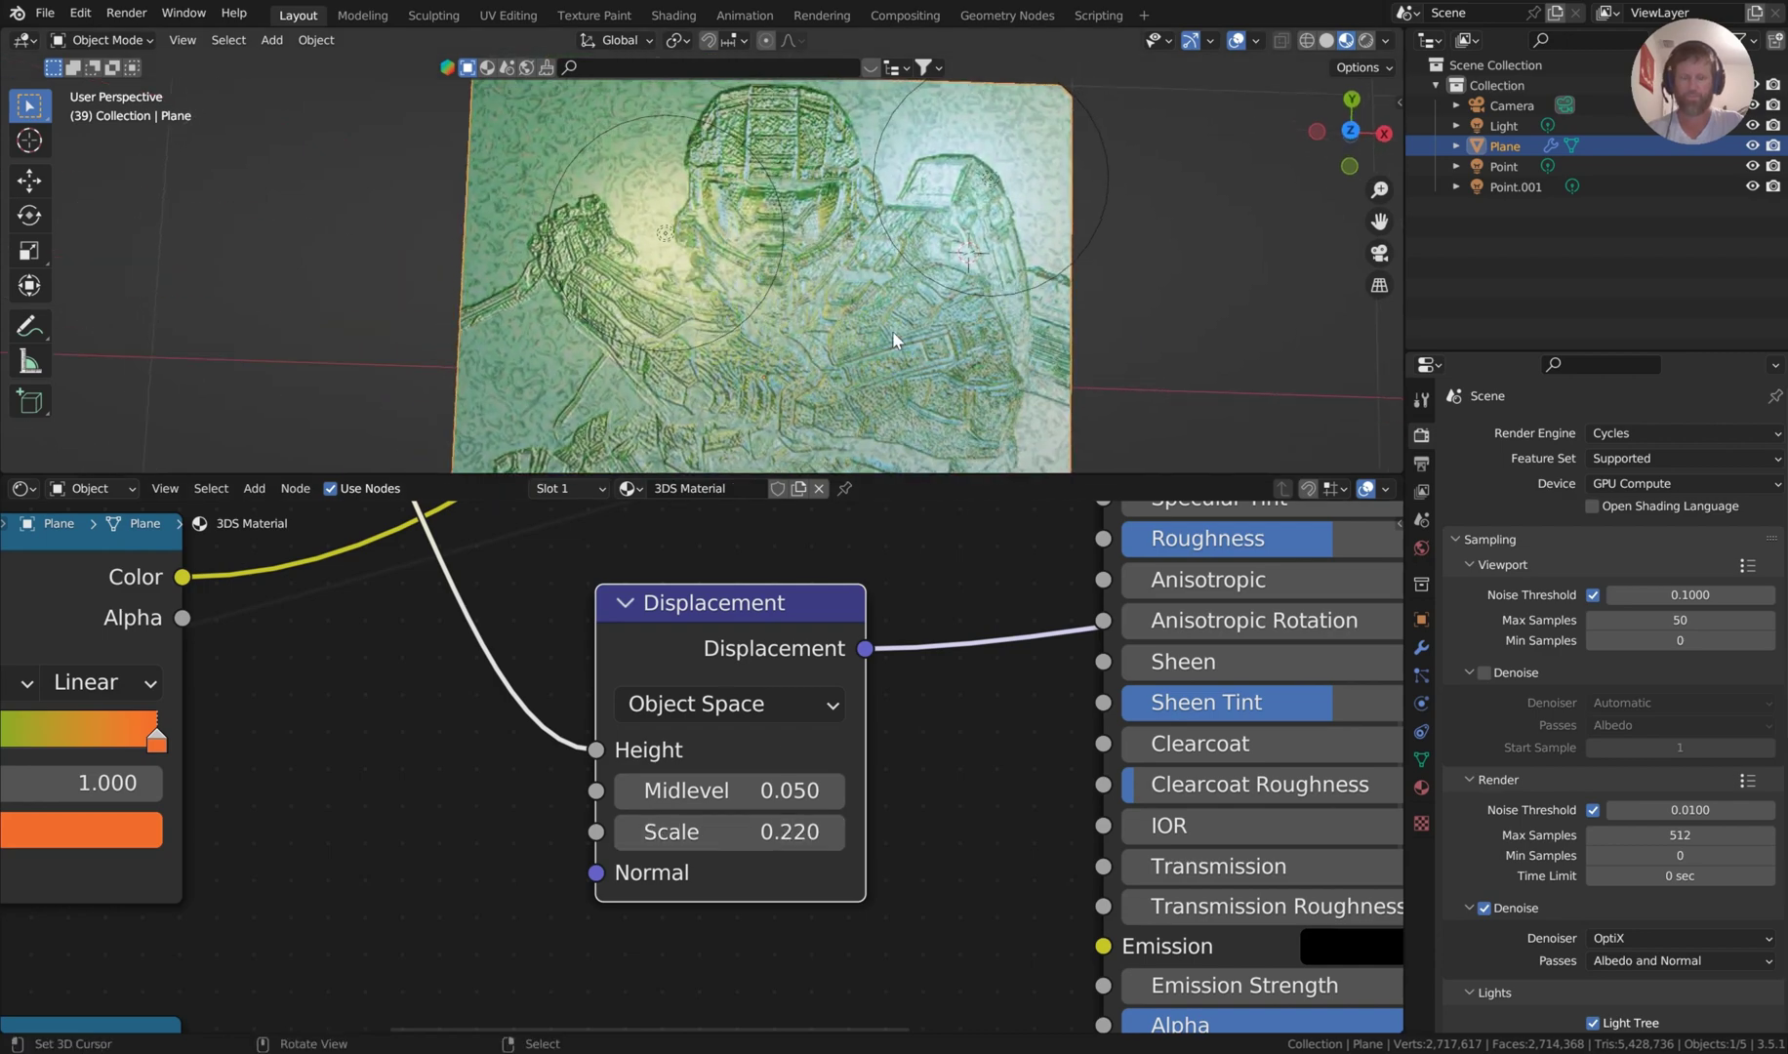
Inspect the relief's surface up close and bring back the 3D viewport's sidebar.
scroll(894, 328, up, 4)
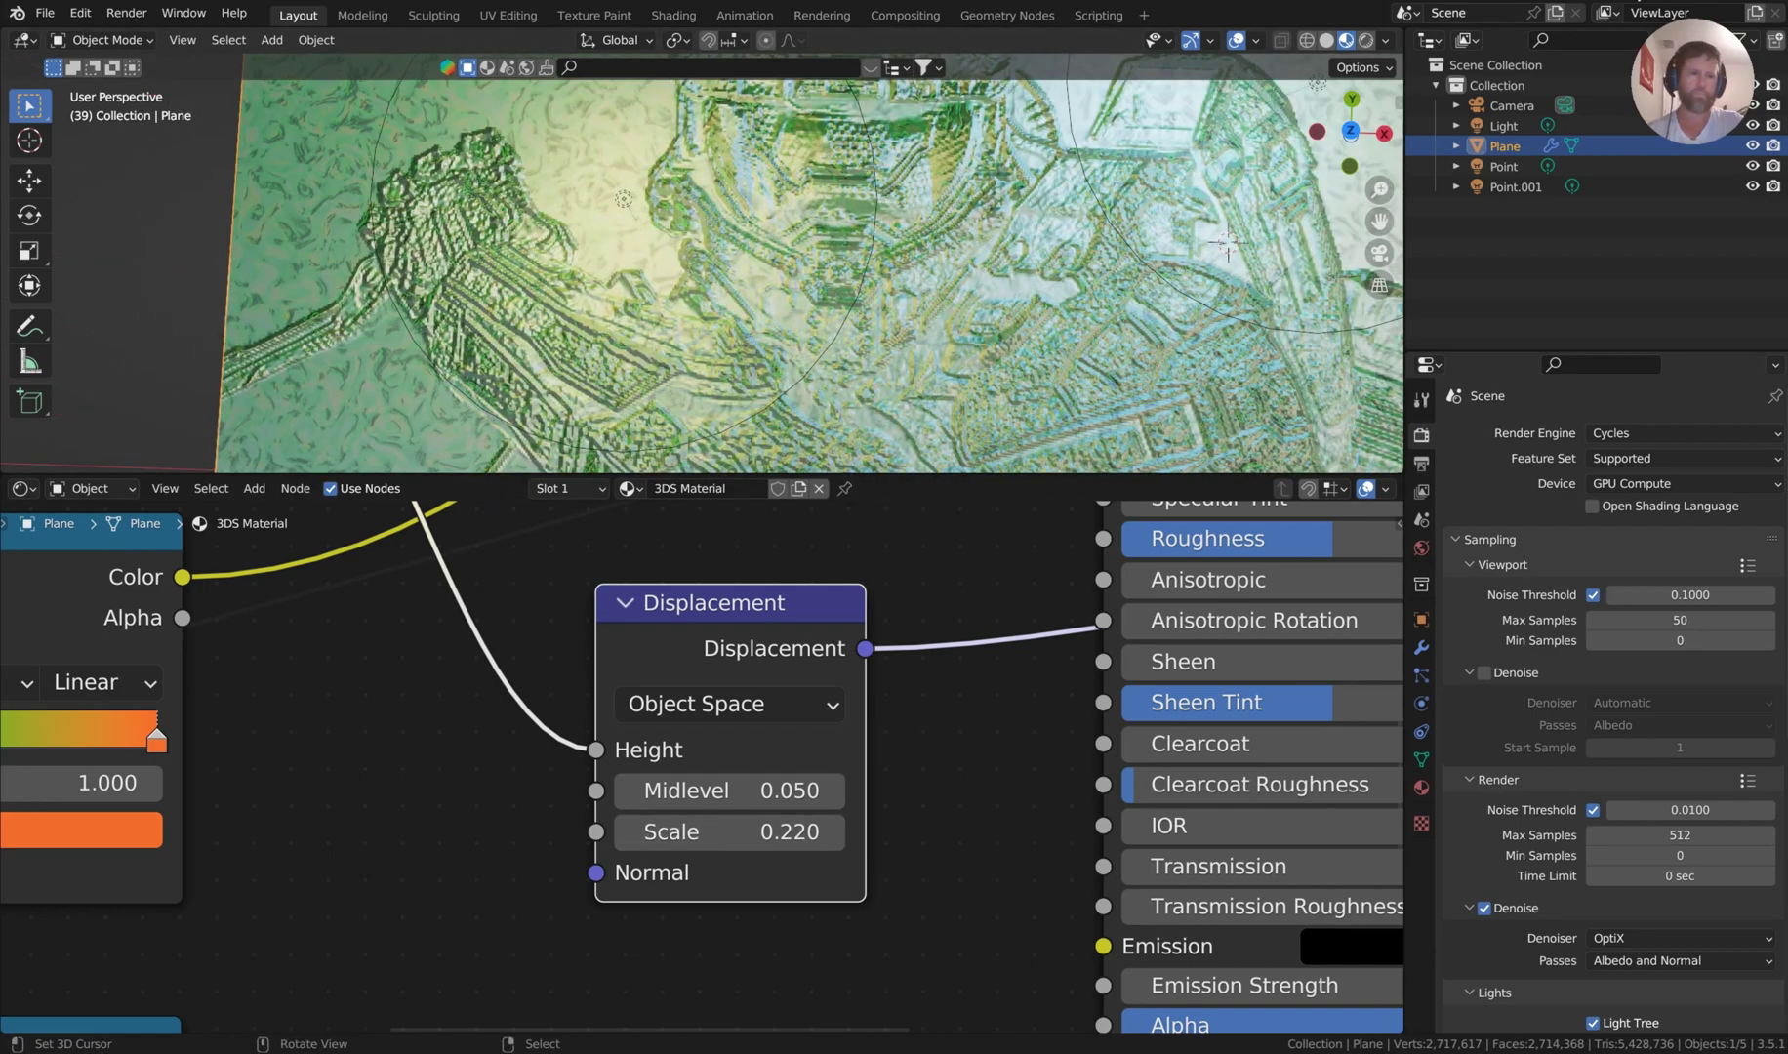
scroll(1063, 215, down, 4)
key(n)
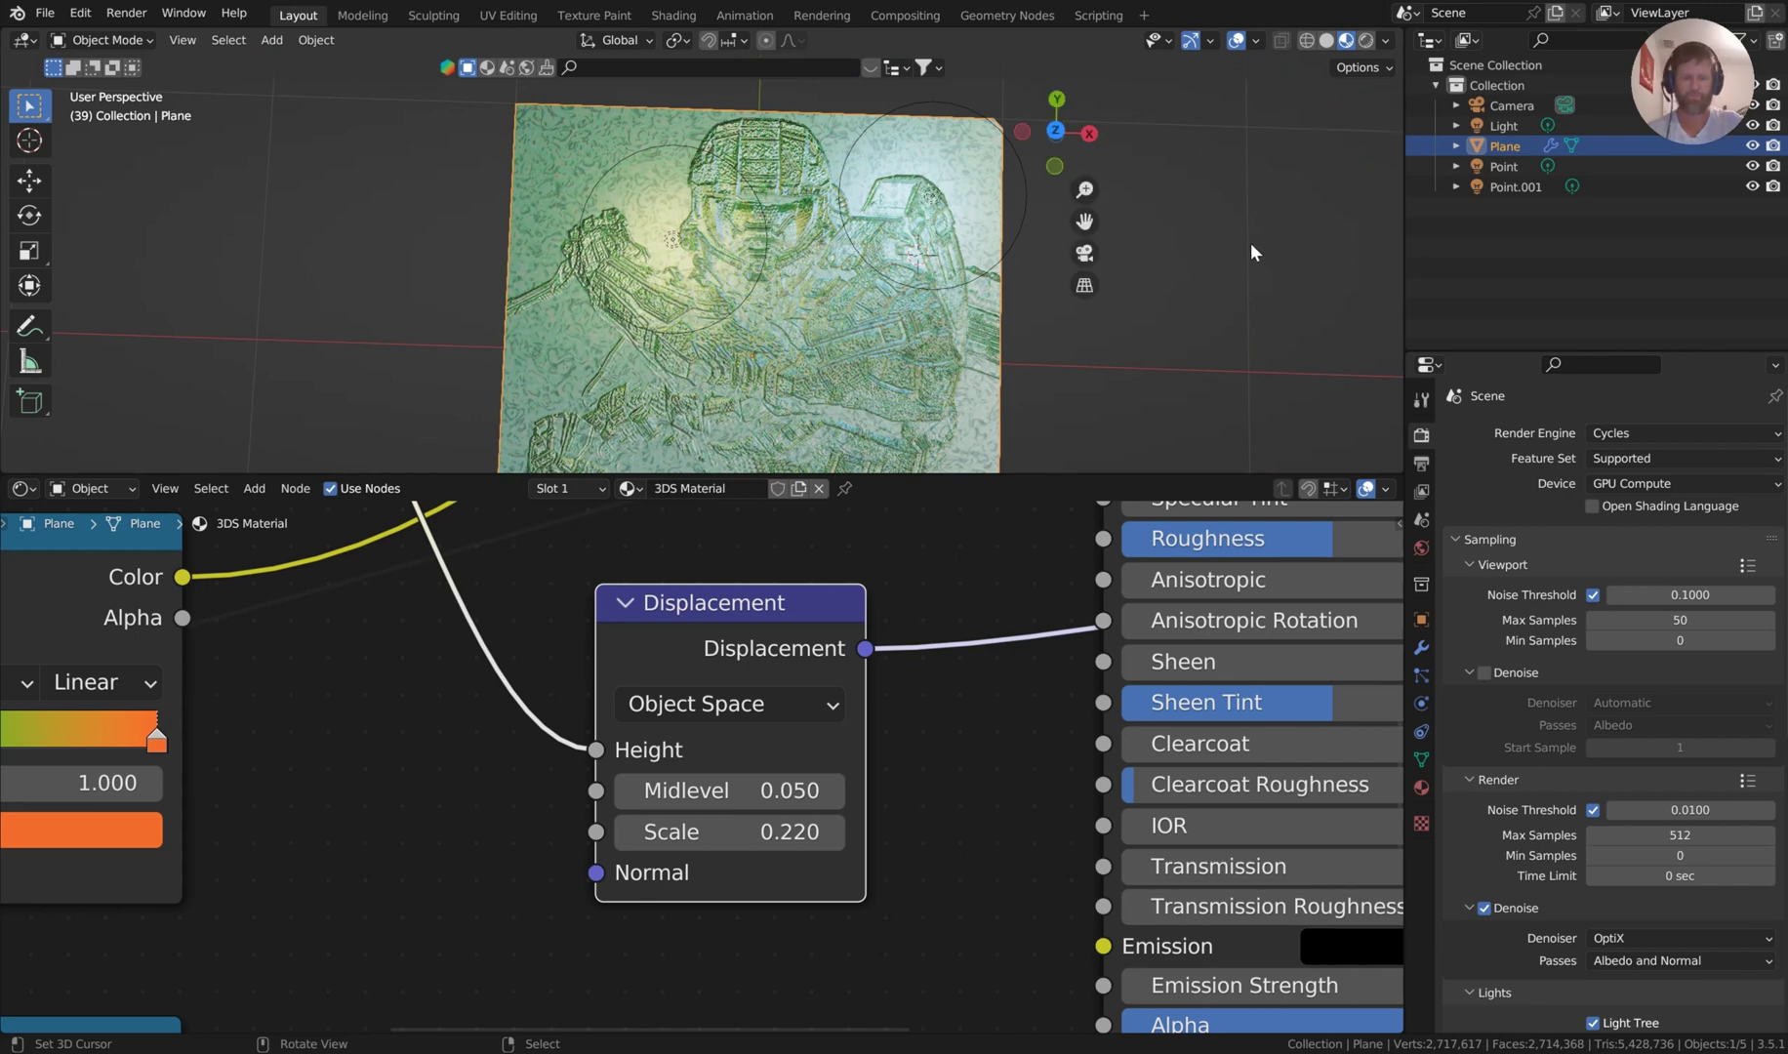